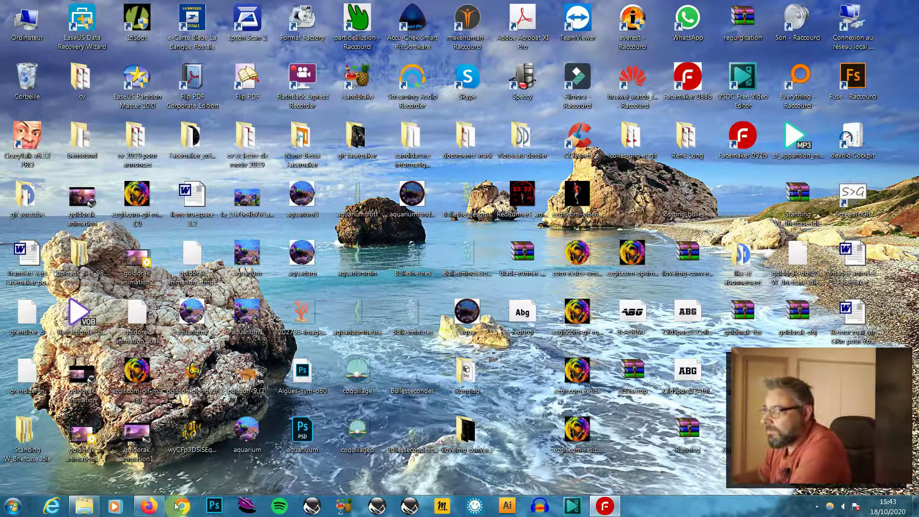
# Step: Switch to the Mixamo site in Firefox and show its character library
pyautogui.click(149, 506)
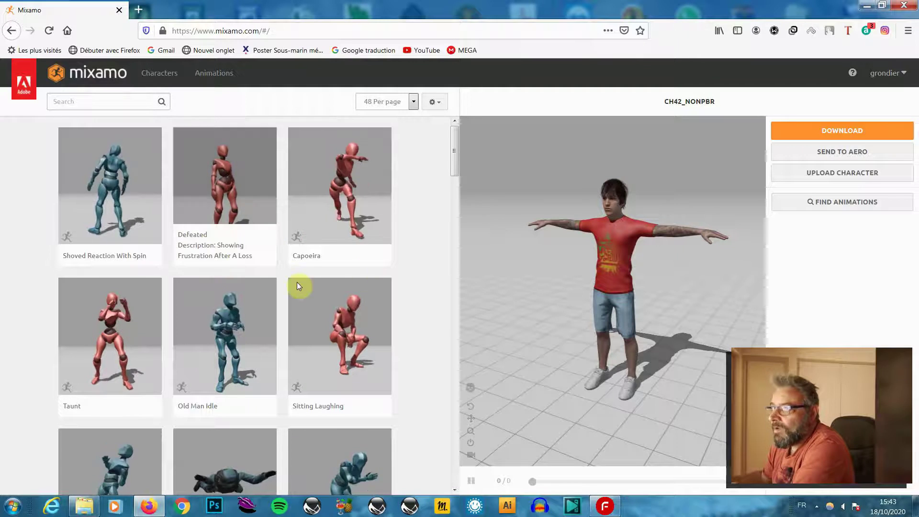
pyautogui.click(166, 77)
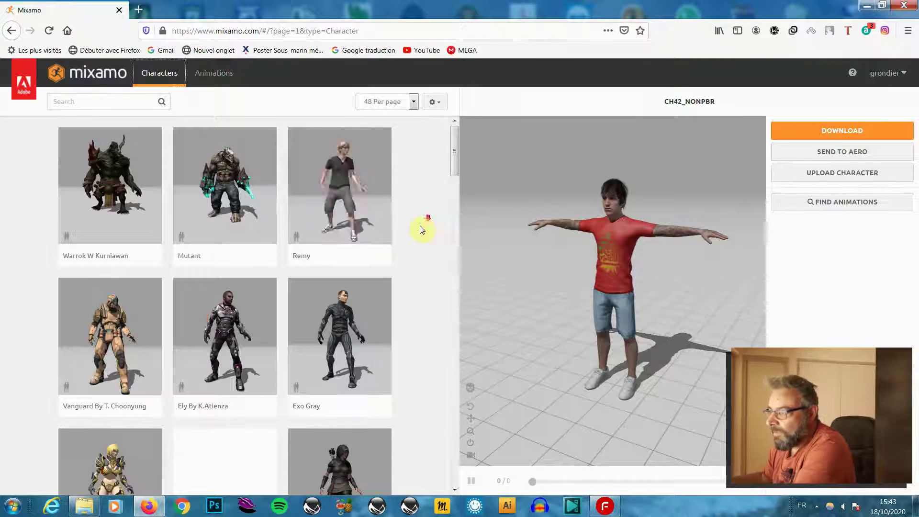
# Step: Choose the character Aj from the library and accept replacing the previous character
pyautogui.scroll(-15, 418, 243)
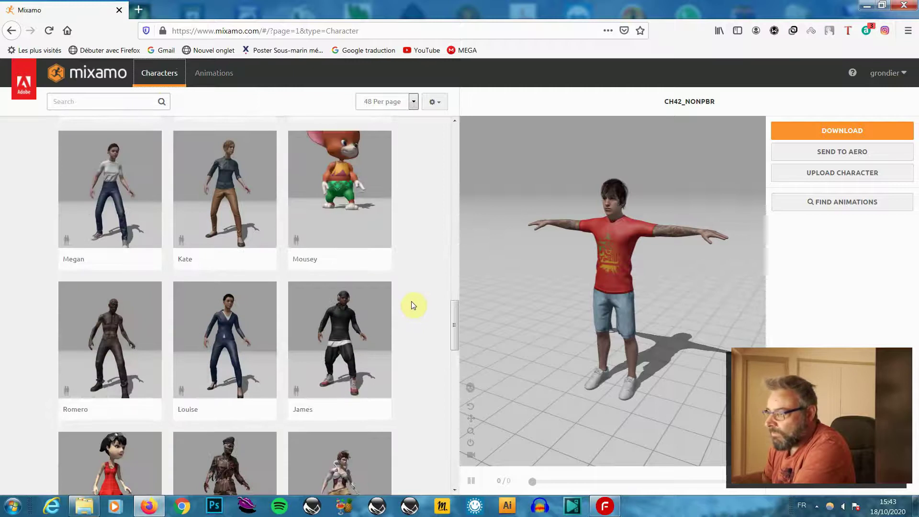
pyautogui.scroll(-5, 412, 302)
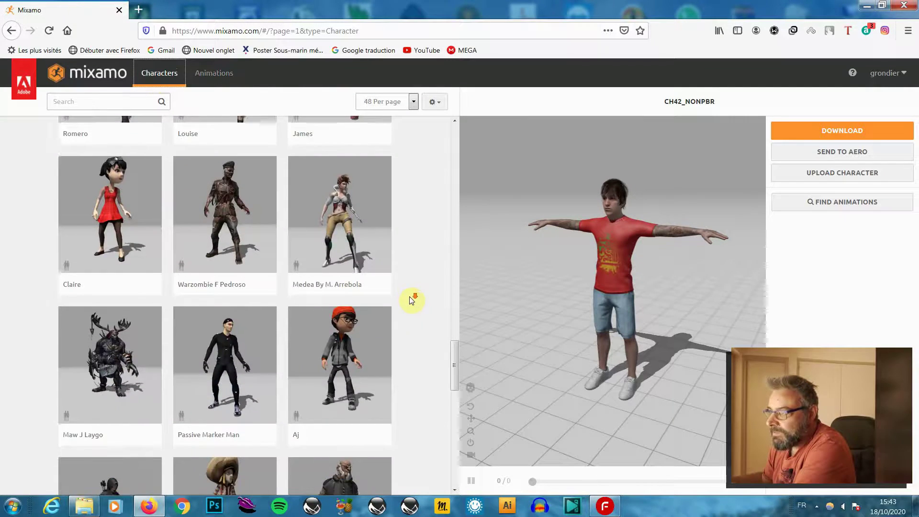
pyautogui.scroll(-5, 410, 300)
pyautogui.scroll(4, 337, 299)
pyautogui.click(337, 300)
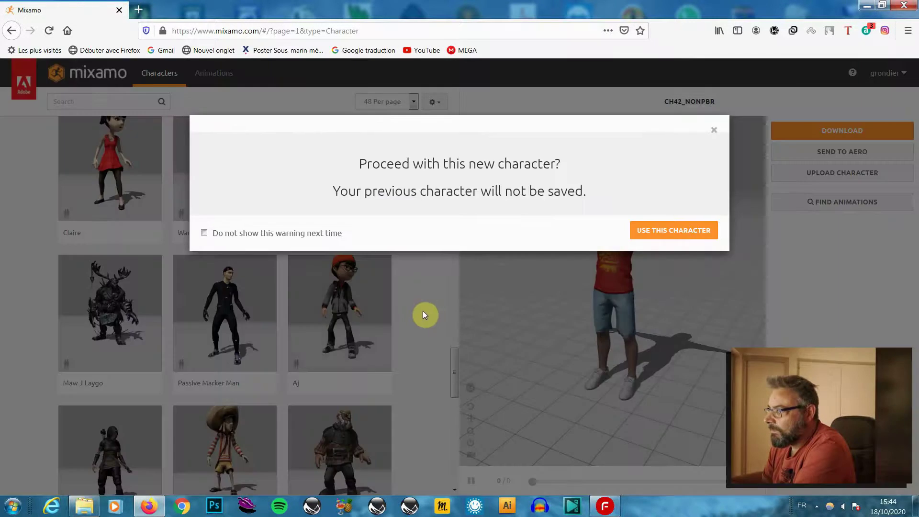
pyautogui.click(673, 230)
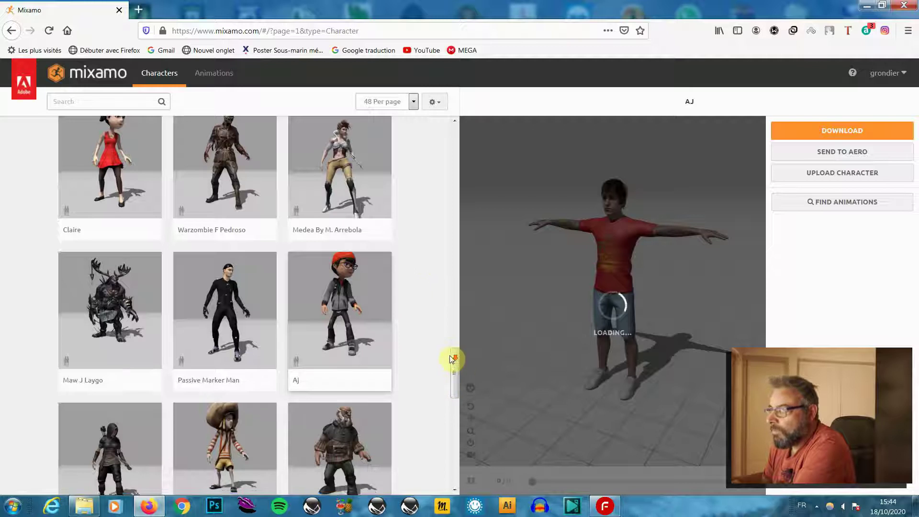
# Step: Go to the second page of the character library
pyautogui.scroll(-5, 453, 360)
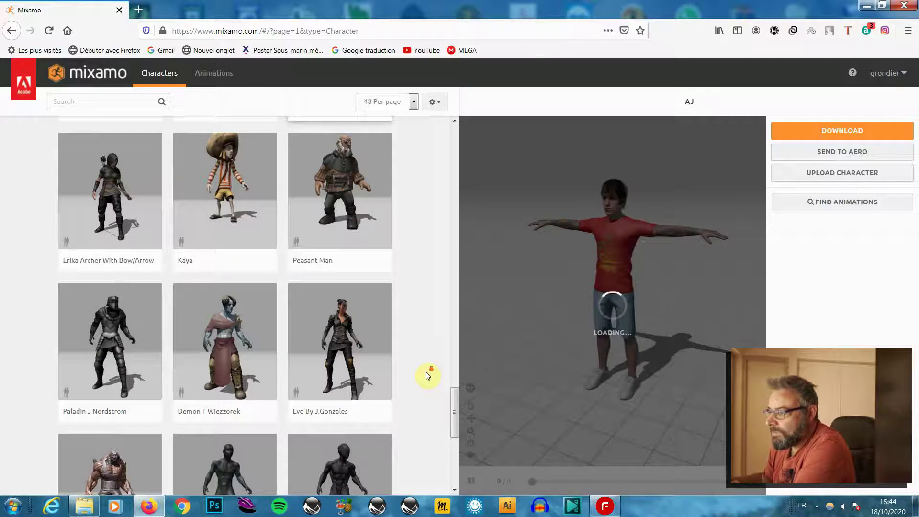
pyautogui.scroll(-5, 428, 375)
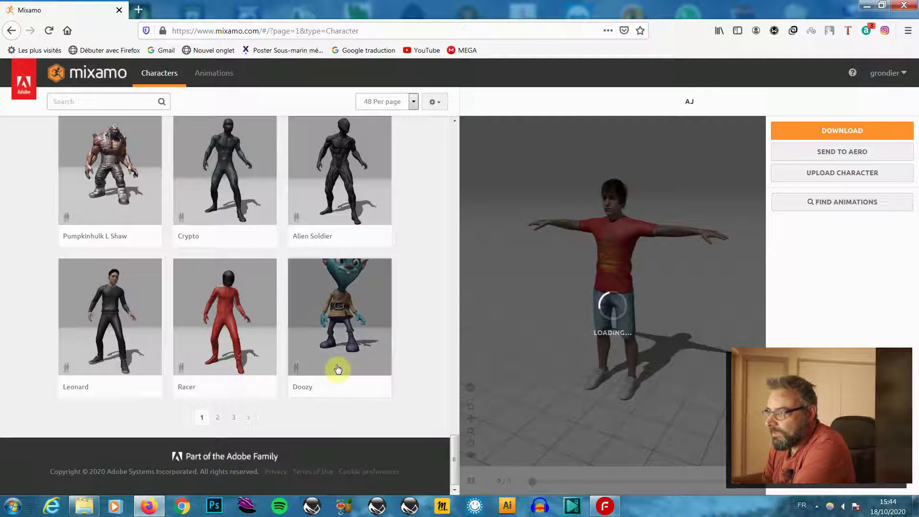
pyautogui.scroll(2, 316, 319)
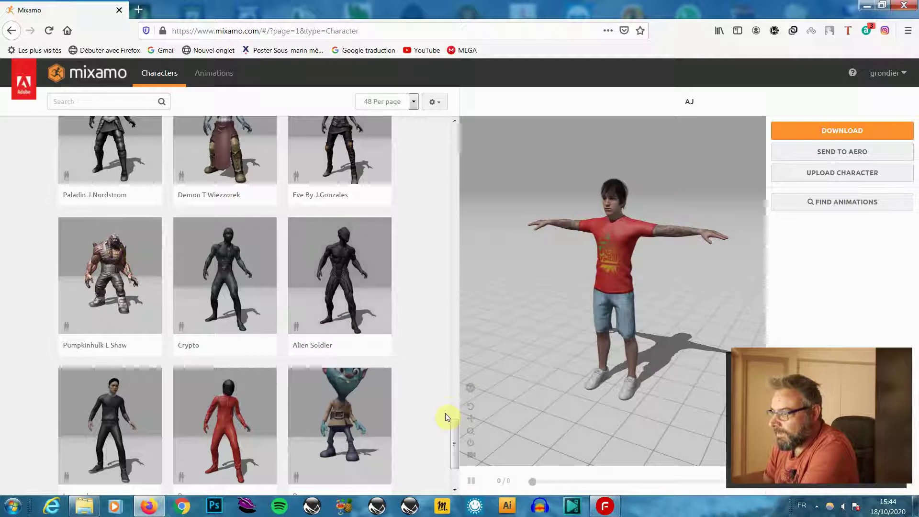
pyautogui.scroll(-3, 450, 409)
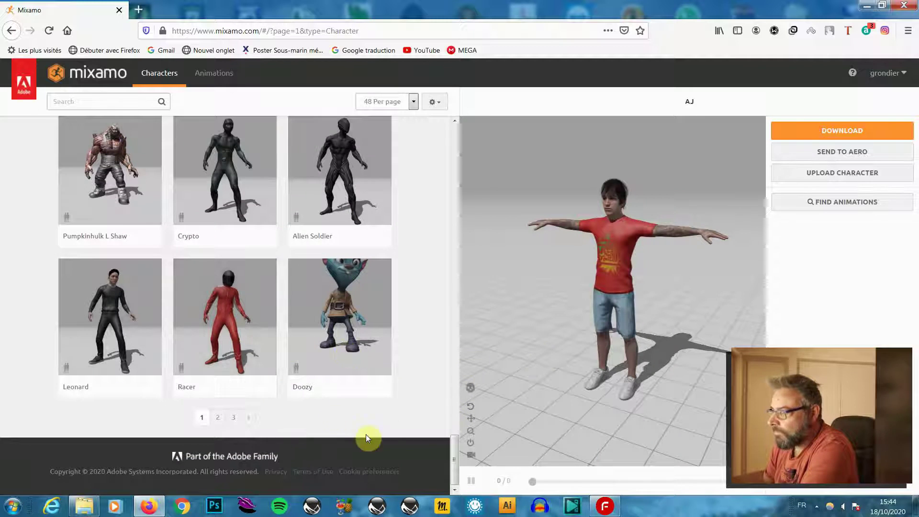
pyautogui.click(216, 419)
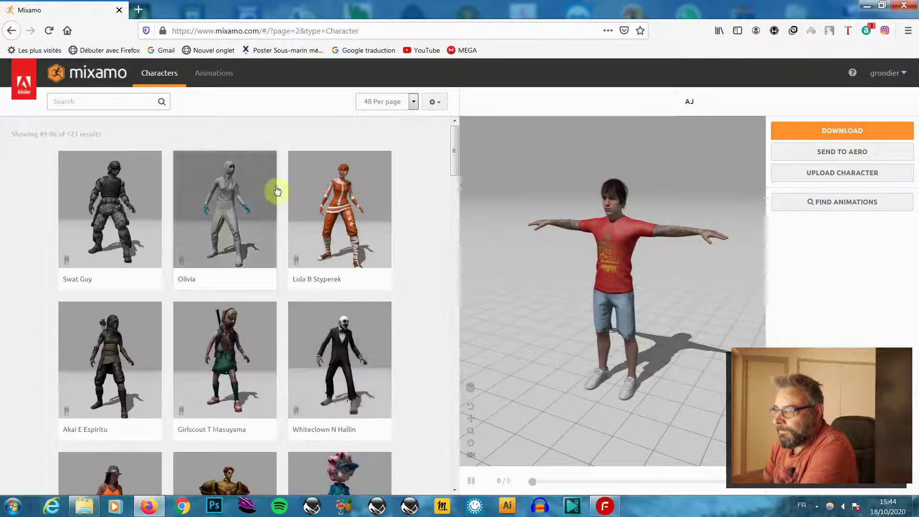
# Step: Choose the character Brian from the second page and accept replacing the current character
pyautogui.scroll(-5, 277, 340)
pyautogui.scroll(-3, 311, 343)
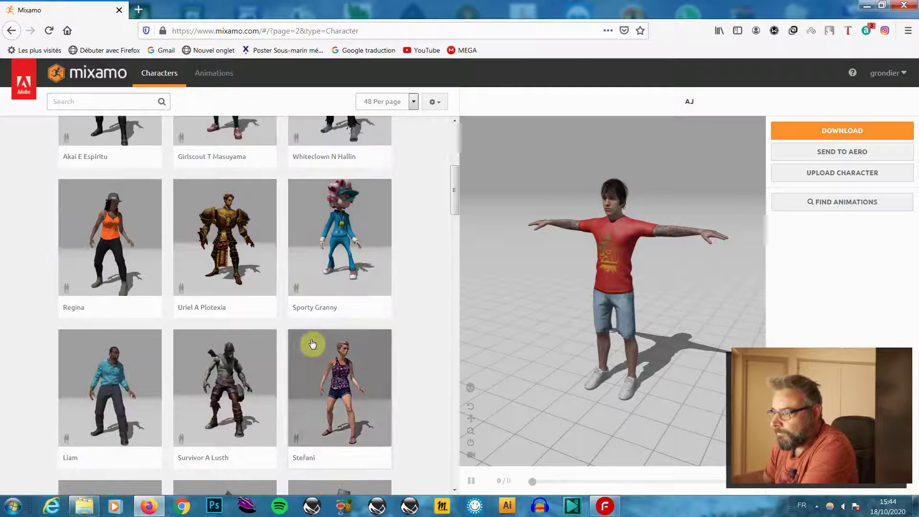
pyautogui.scroll(-7, 312, 345)
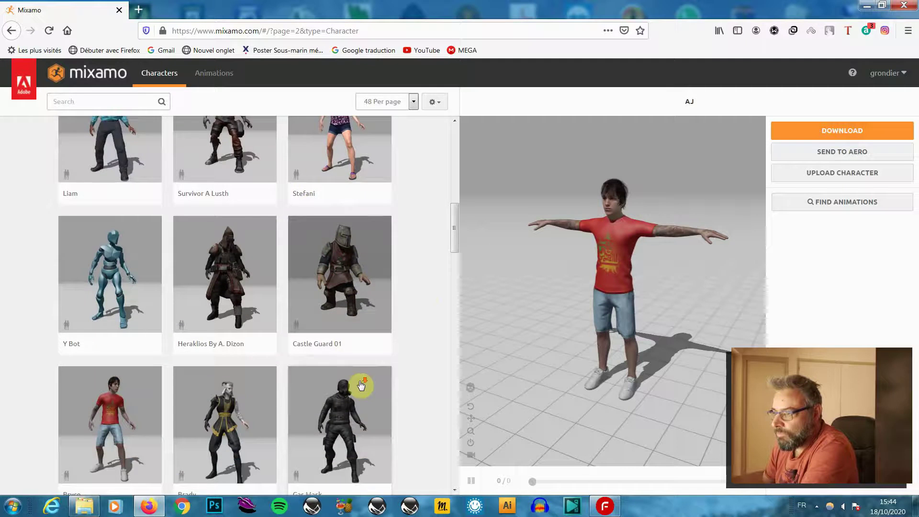
pyautogui.scroll(-5, 256, 384)
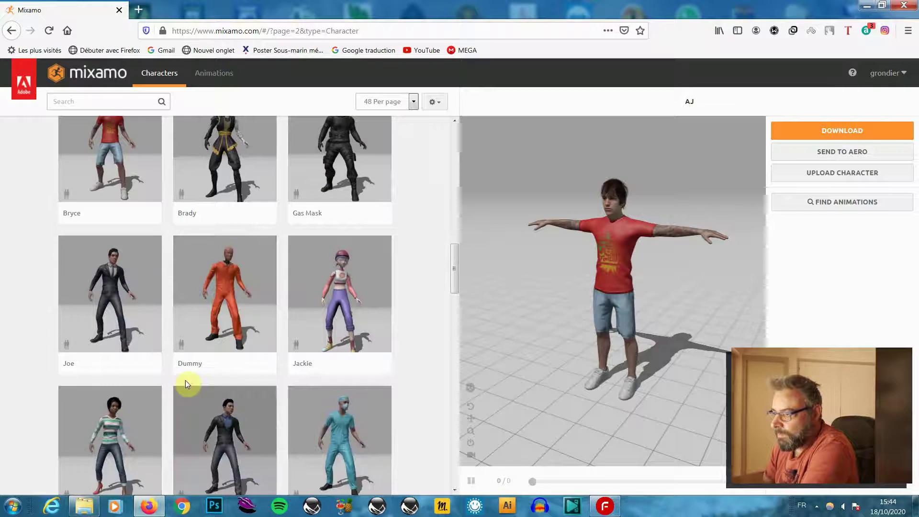
pyautogui.scroll(-5, 291, 409)
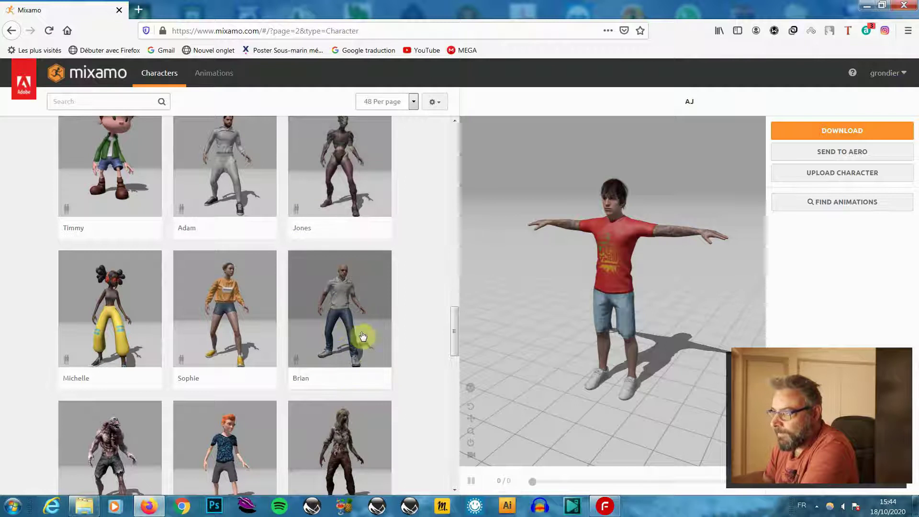
pyautogui.scroll(-3, 363, 336)
pyautogui.scroll(2, 348, 263)
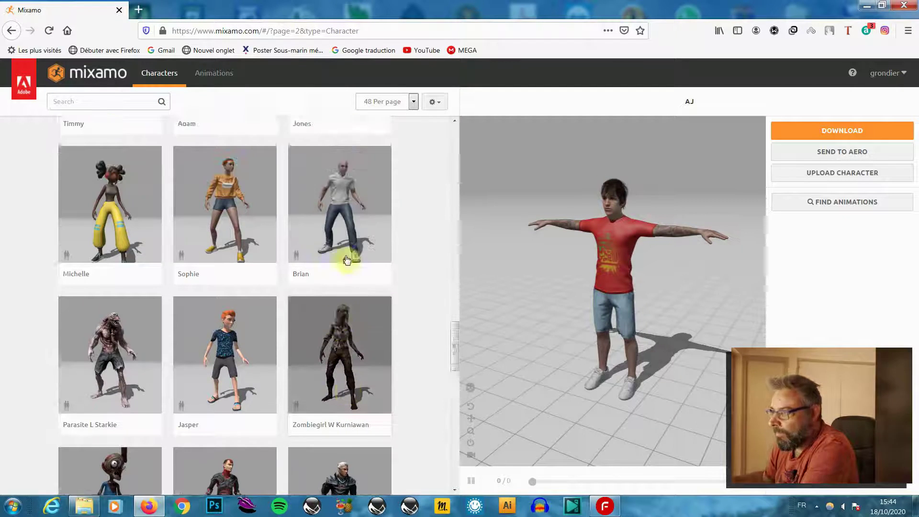
pyautogui.click(349, 257)
pyautogui.click(656, 223)
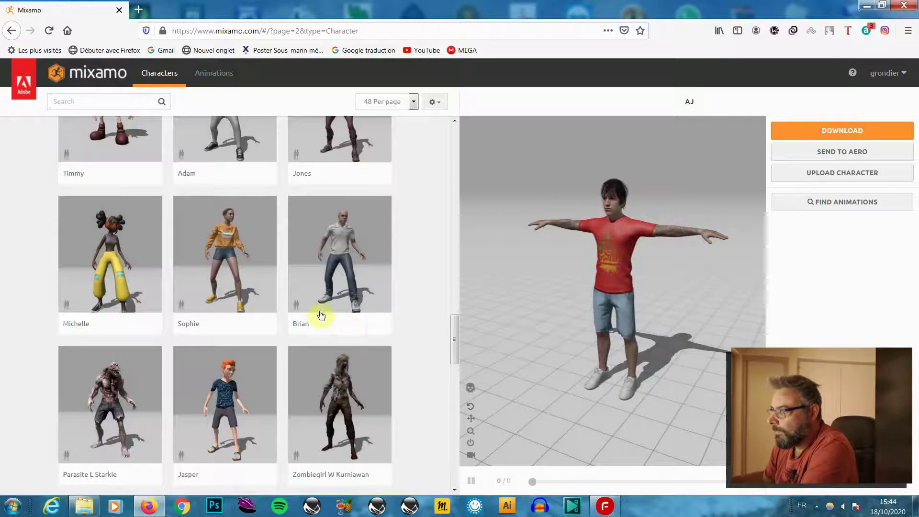
pyautogui.click(355, 283)
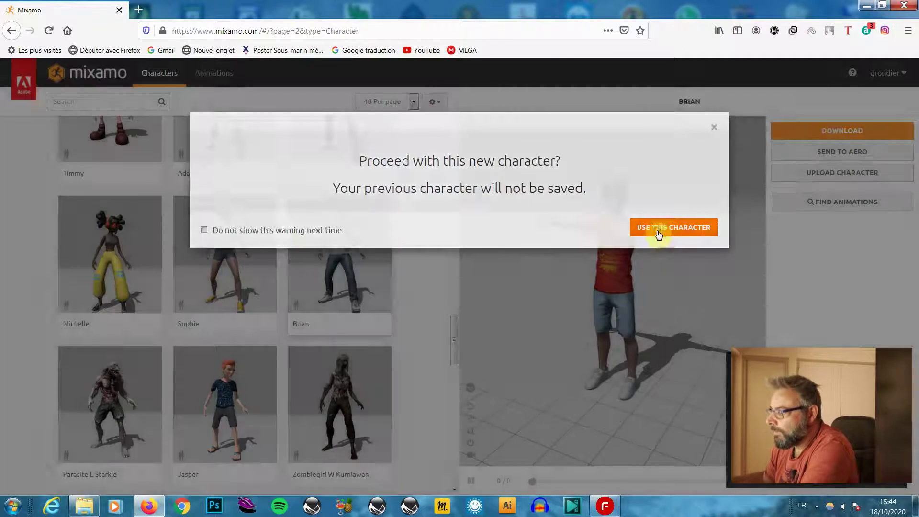
pyautogui.click(658, 234)
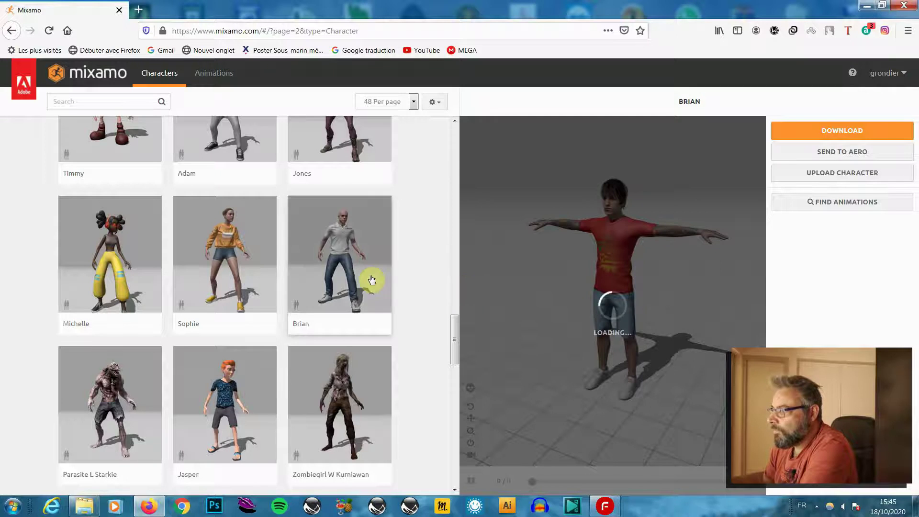
# Step: Reload the Mixamo page to restart loading the chosen character
pyautogui.moveTo(455, 342); pyautogui.dragTo(445, 244)
pyautogui.click(49, 31)
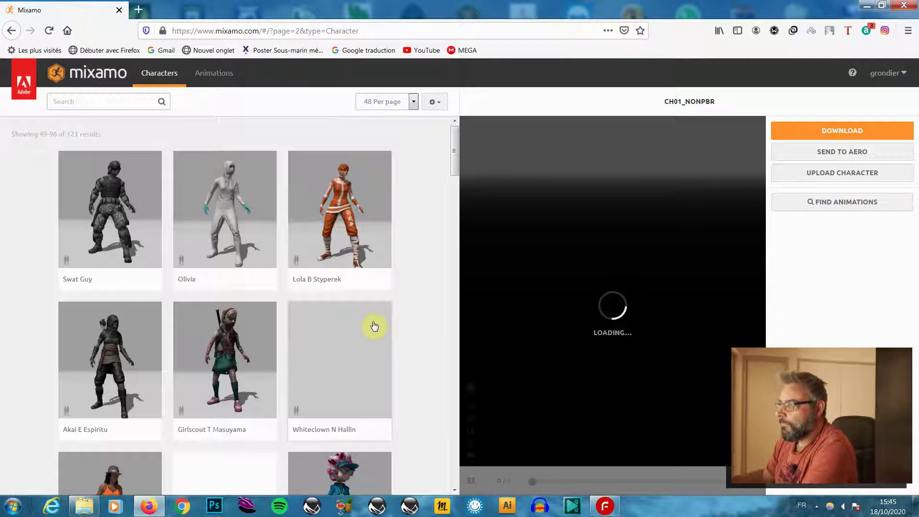
pyautogui.moveTo(451, 155); pyautogui.dragTo(446, 137)
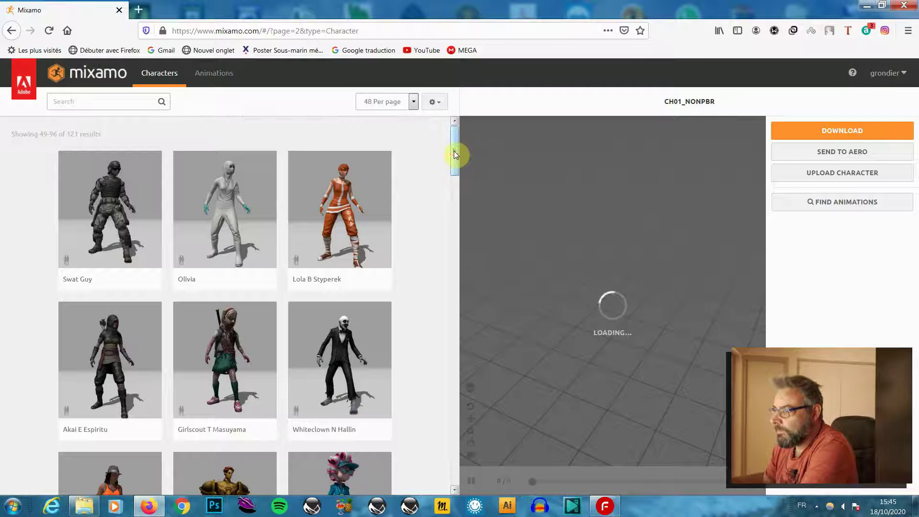
# Step: Look through the characters on the third page of the library and inspect the loaded model in the preview
pyautogui.moveTo(454, 151); pyautogui.dragTo(445, 462)
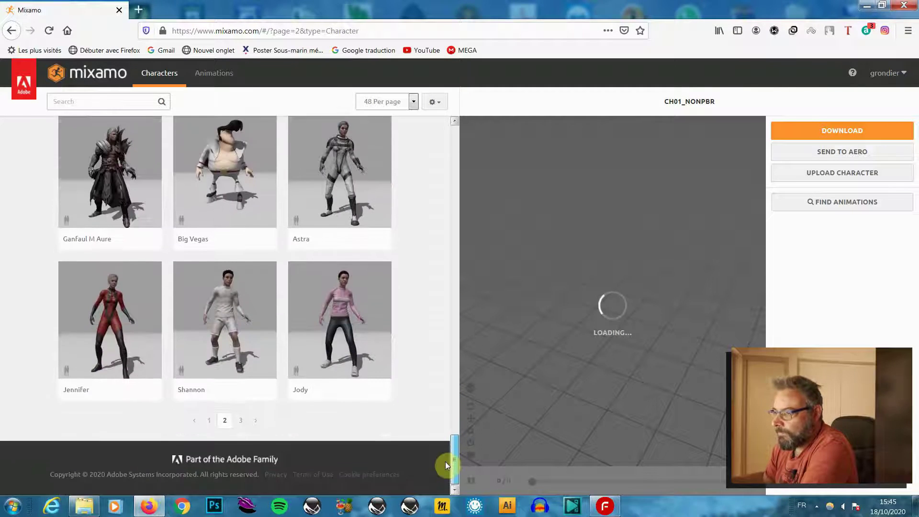
pyautogui.click(239, 417)
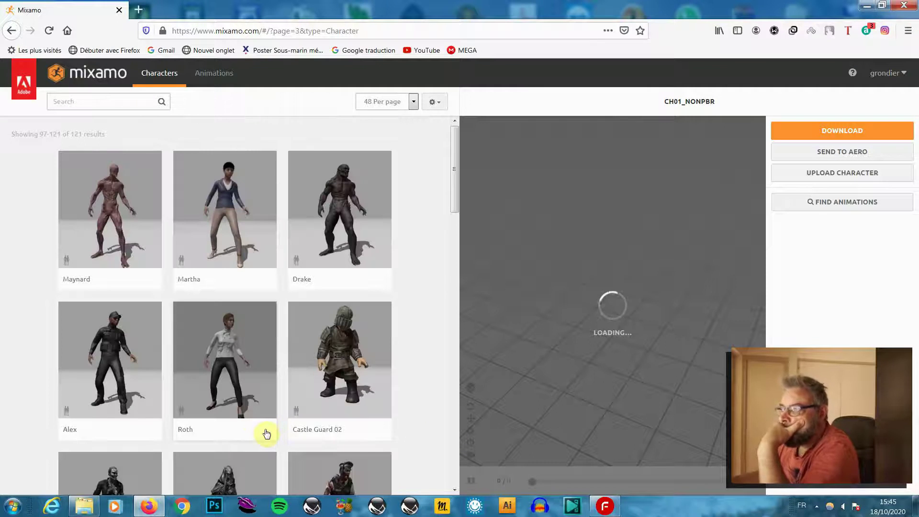
pyautogui.scroll(-2, 346, 312)
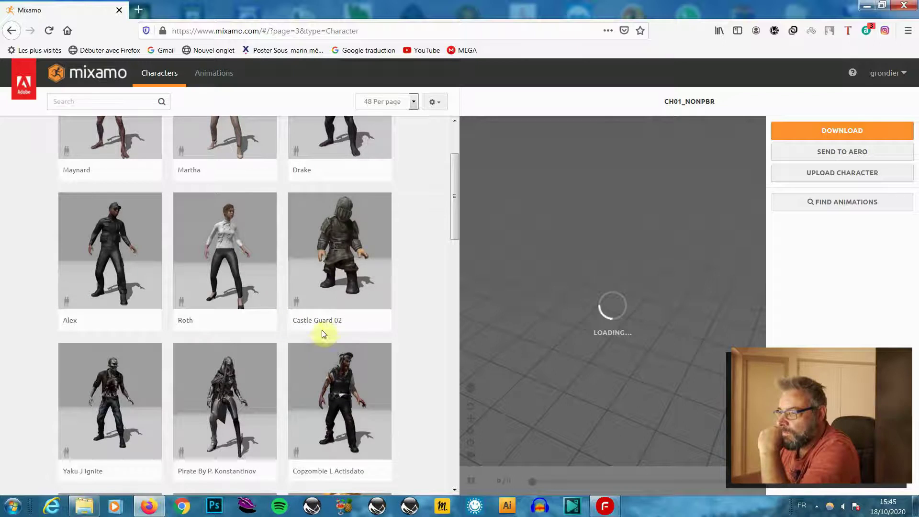
pyautogui.scroll(-3, 345, 373)
pyautogui.scroll(-3, 340, 367)
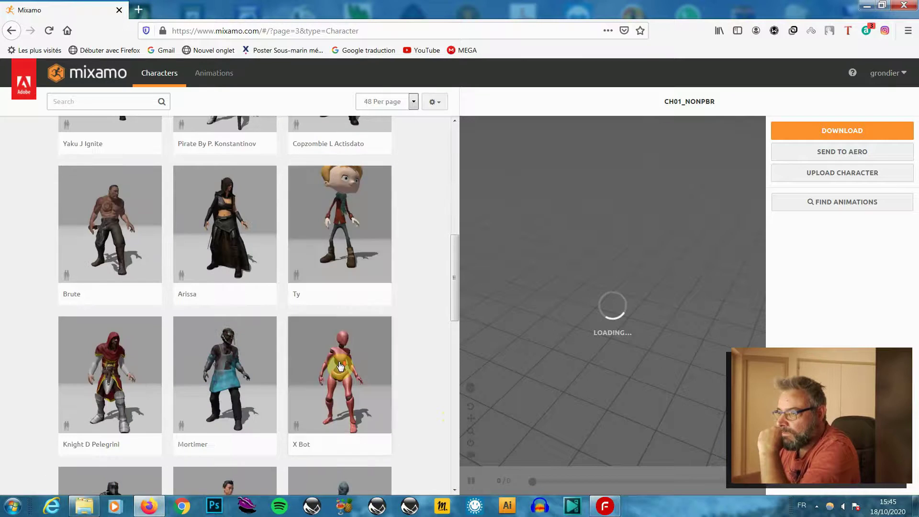
pyautogui.scroll(-2, 342, 372)
pyautogui.scroll(-6, 343, 373)
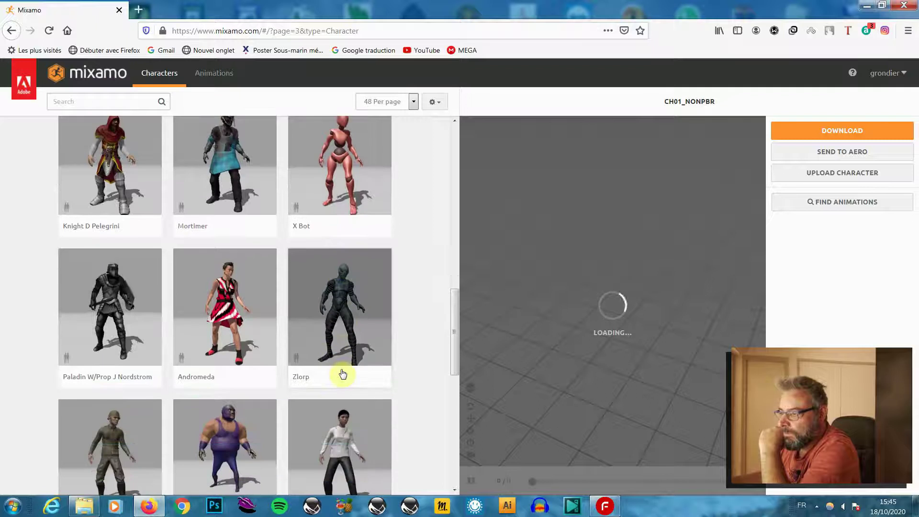
pyautogui.scroll(-3, 343, 373)
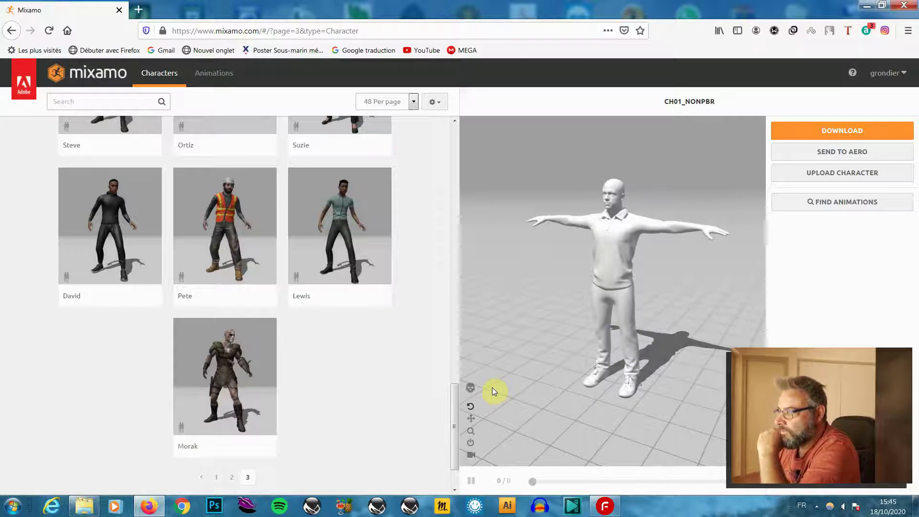
pyautogui.moveTo(452, 408); pyautogui.dragTo(458, 188)
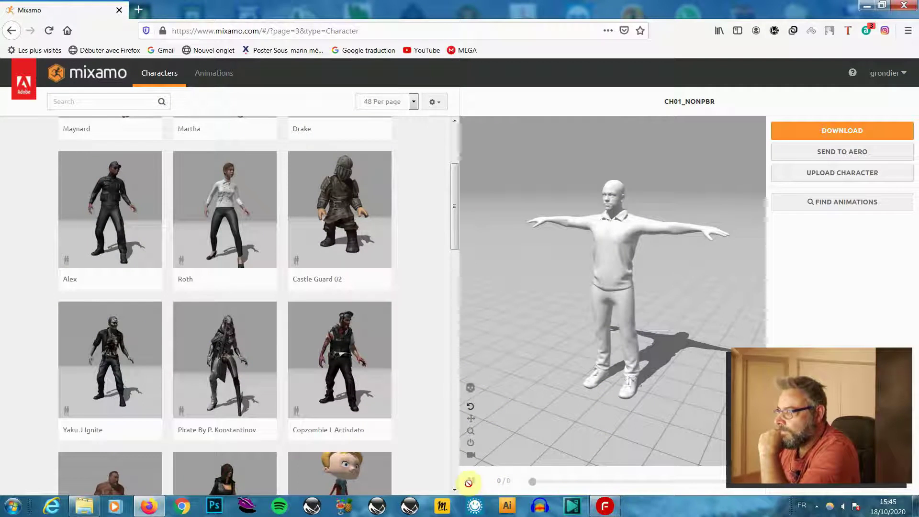
pyautogui.scroll(3, 339, 222)
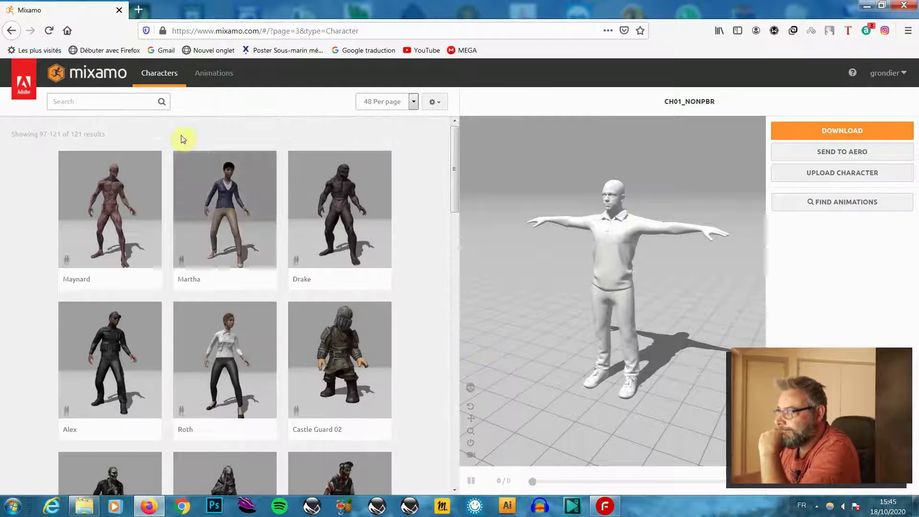
pyautogui.moveTo(585, 256); pyautogui.dragTo(596, 318)
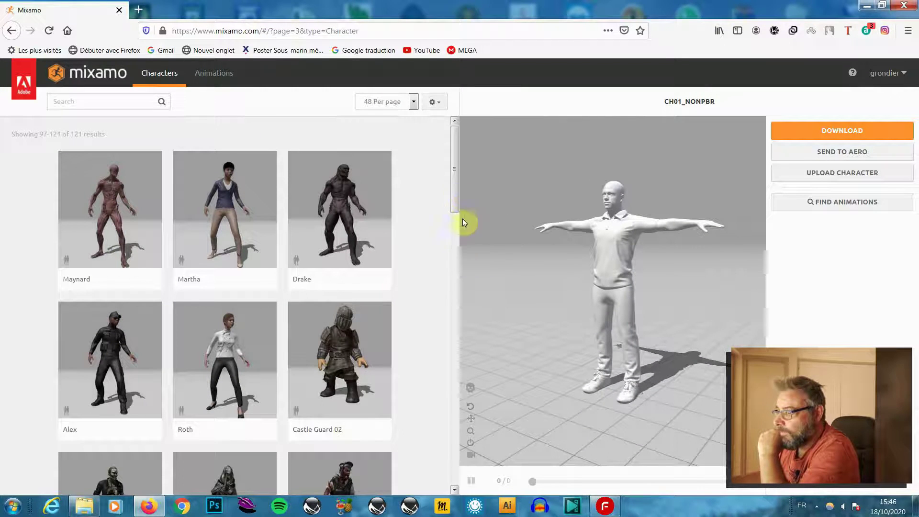
# Step: Go back to the second page of the character library, choose Timmy and accept replacing the current character
pyautogui.moveTo(454, 197); pyautogui.dragTo(294, 478)
pyautogui.click(232, 417)
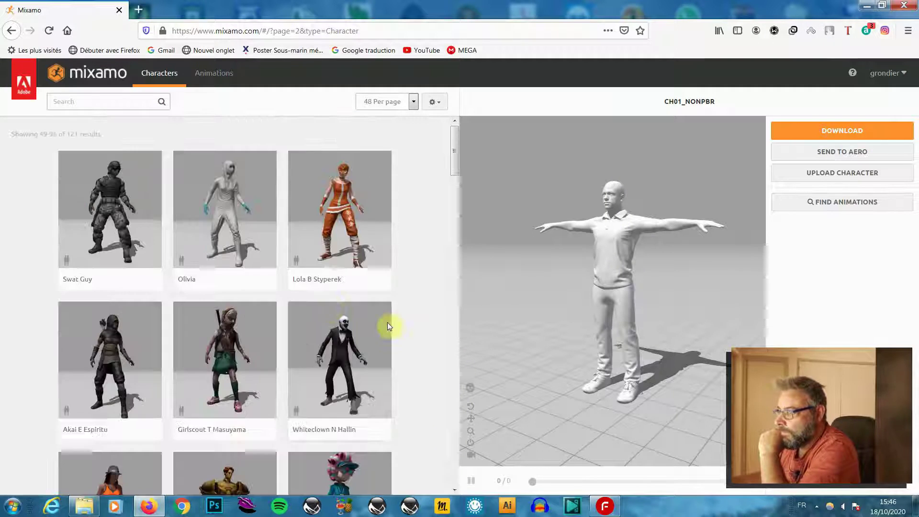
pyautogui.scroll(-5, 404, 266)
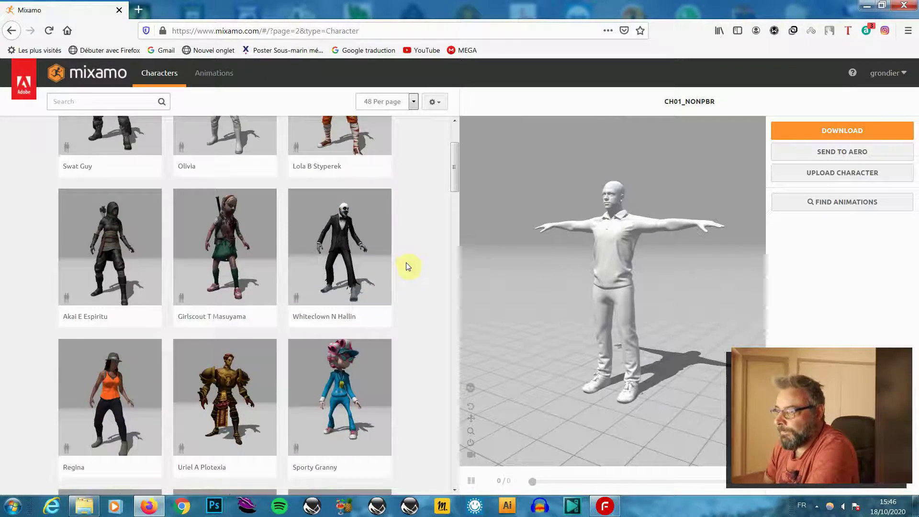
pyautogui.scroll(-6, 405, 266)
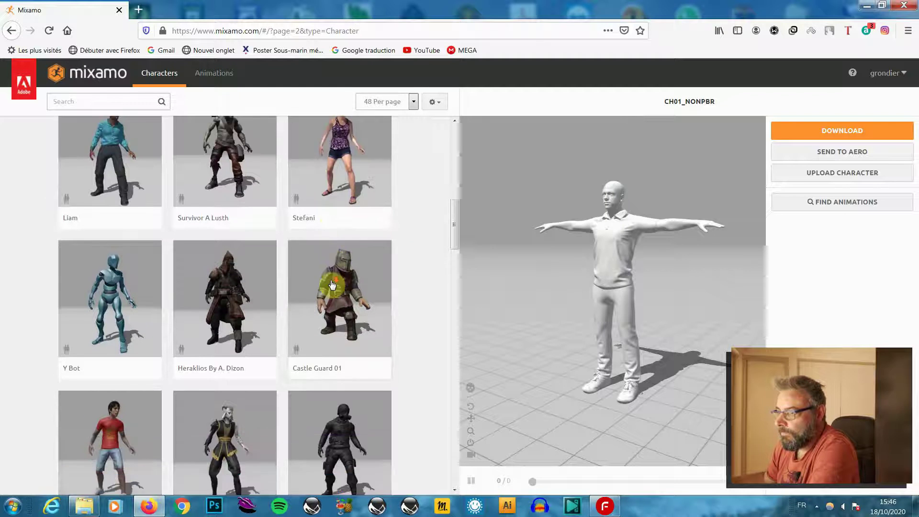
pyautogui.scroll(-2, 333, 285)
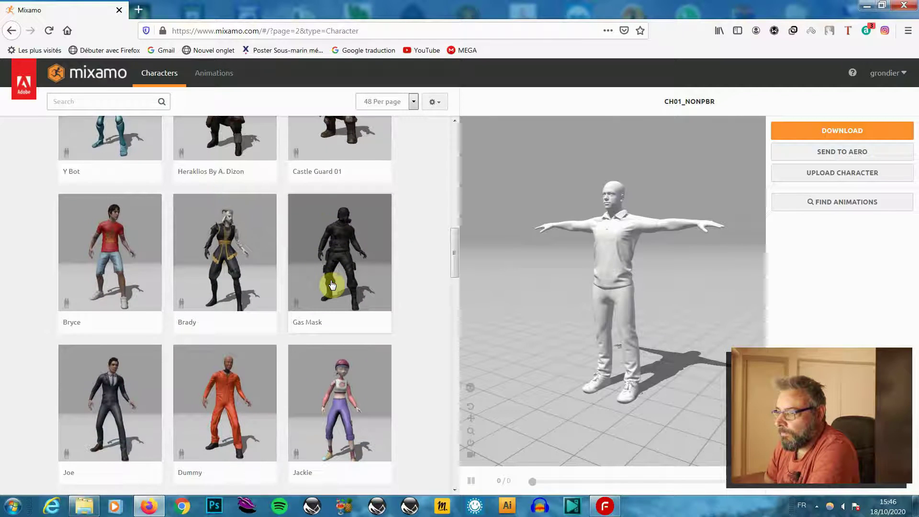
pyautogui.scroll(-5, 332, 285)
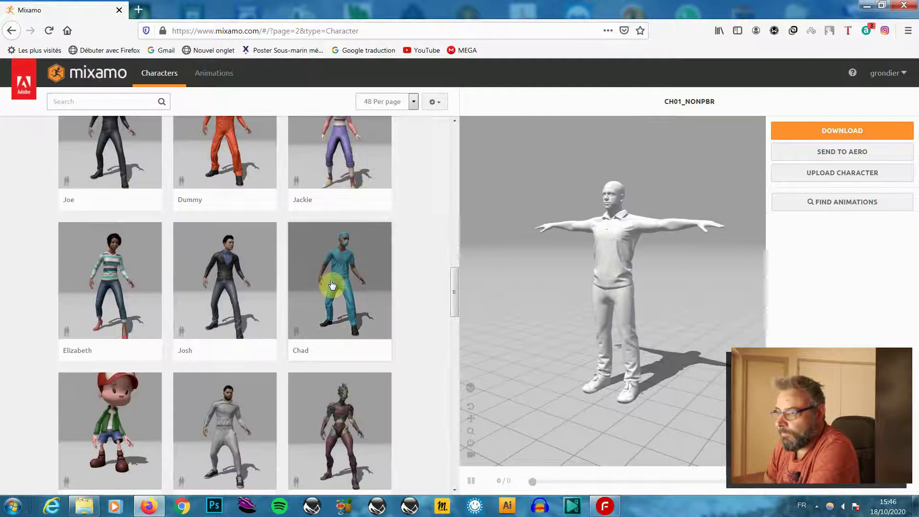
pyautogui.scroll(-2, 332, 286)
pyautogui.scroll(-1, 125, 279)
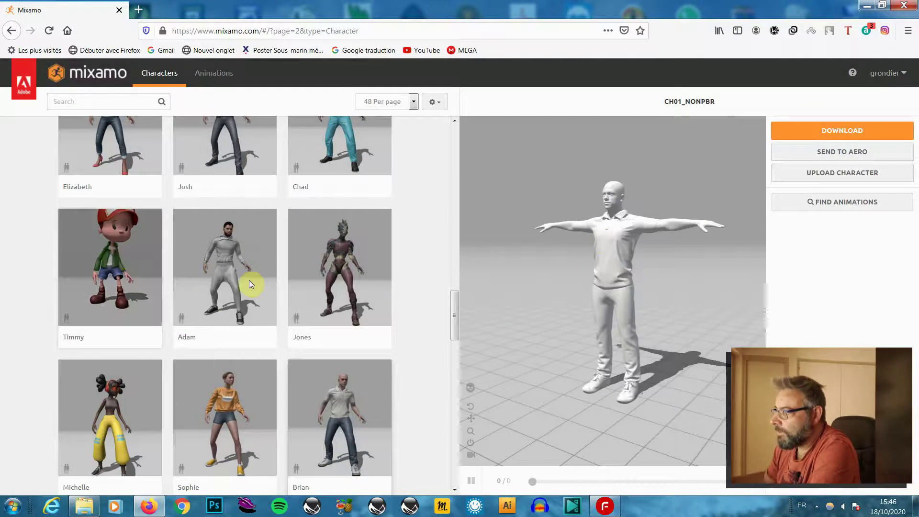
pyautogui.click(246, 288)
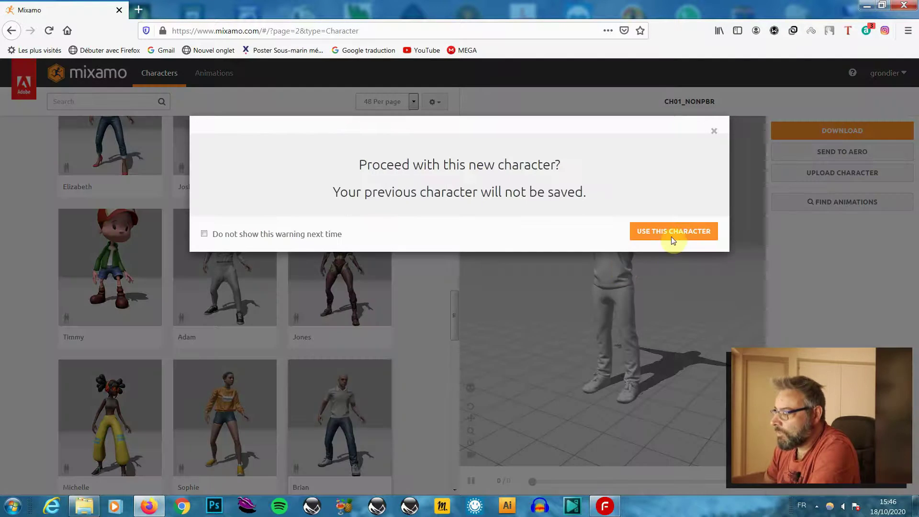
pyautogui.click(673, 235)
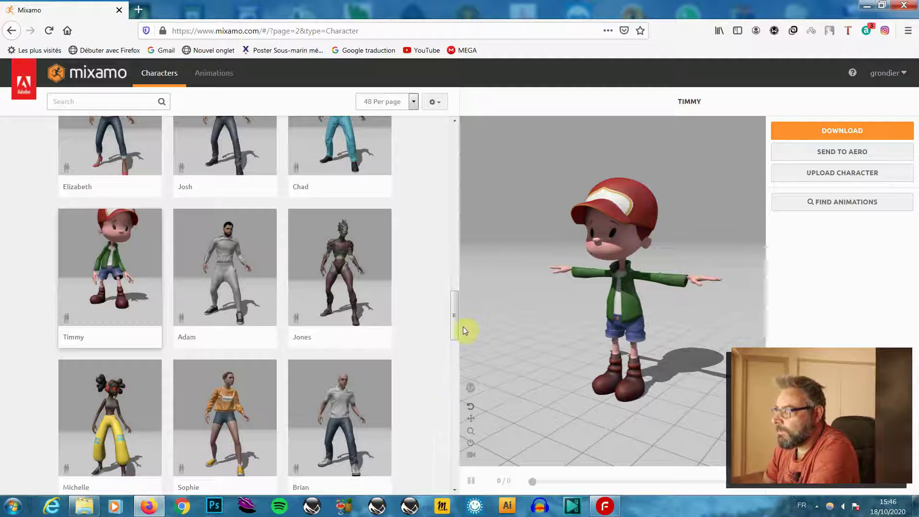
# Step: Search the animation library for "run" and apply a Running animation to Timmy with In Place enabled
pyautogui.moveTo(451, 315); pyautogui.dragTo(446, 137)
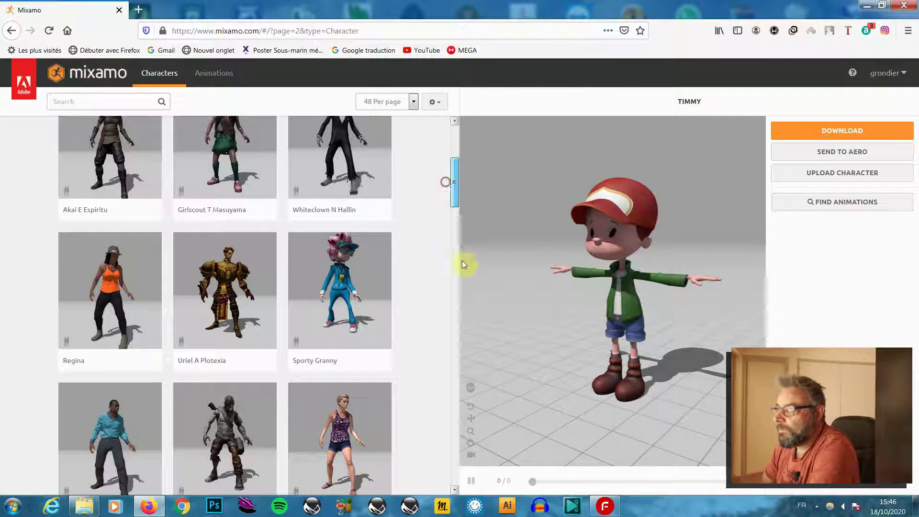
pyautogui.click(215, 73)
pyautogui.click(106, 99)
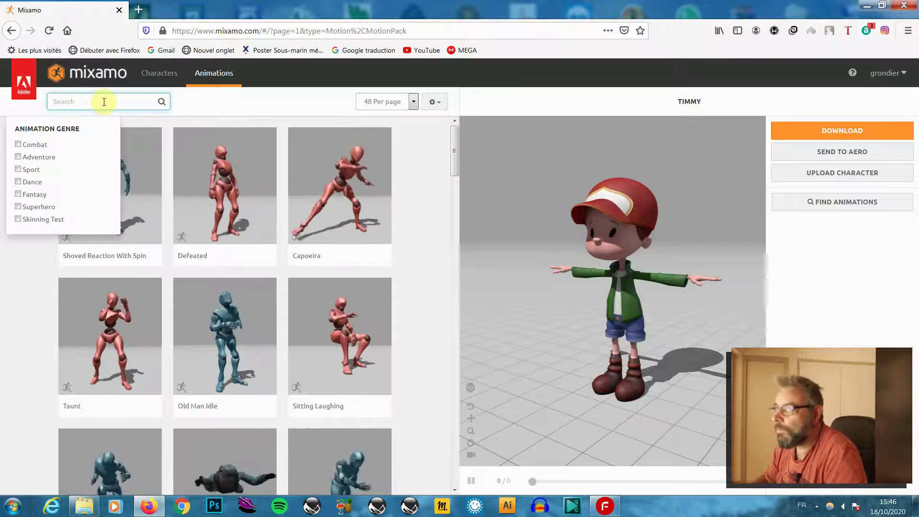
pyautogui.write('run')
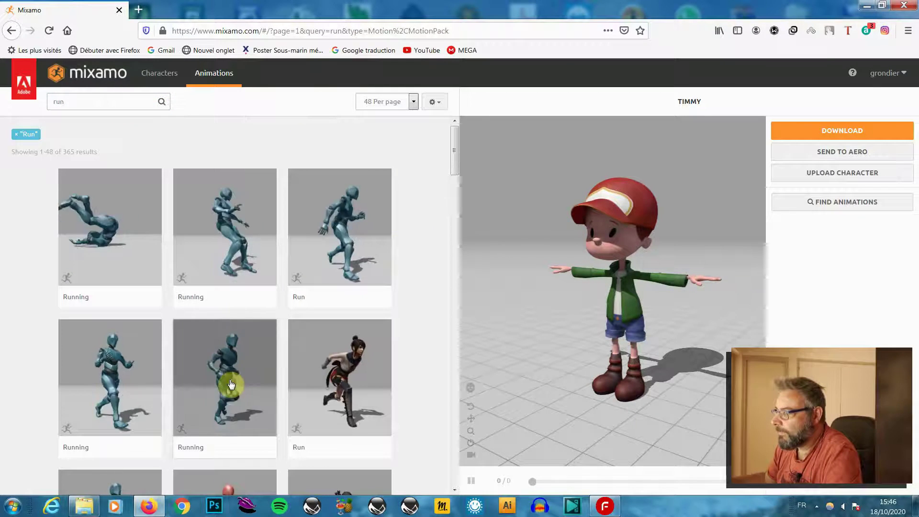
pyautogui.click(240, 395)
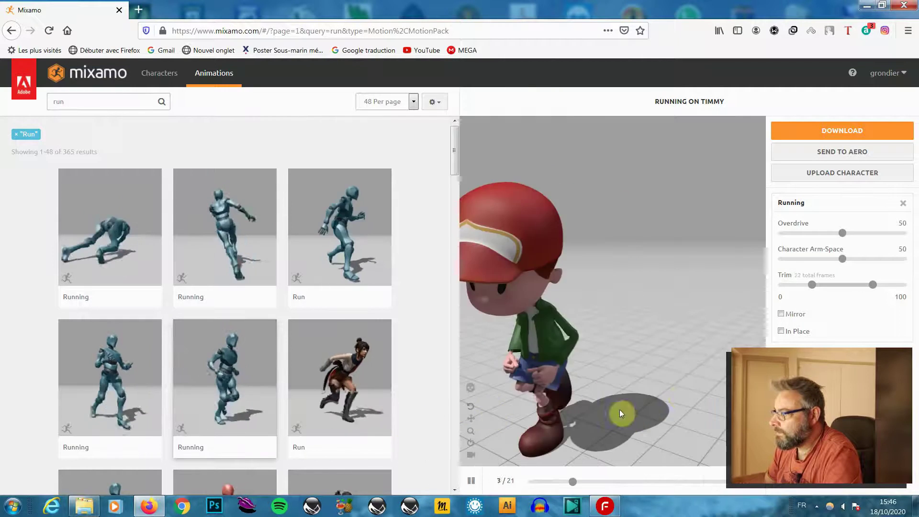
pyautogui.click(782, 331)
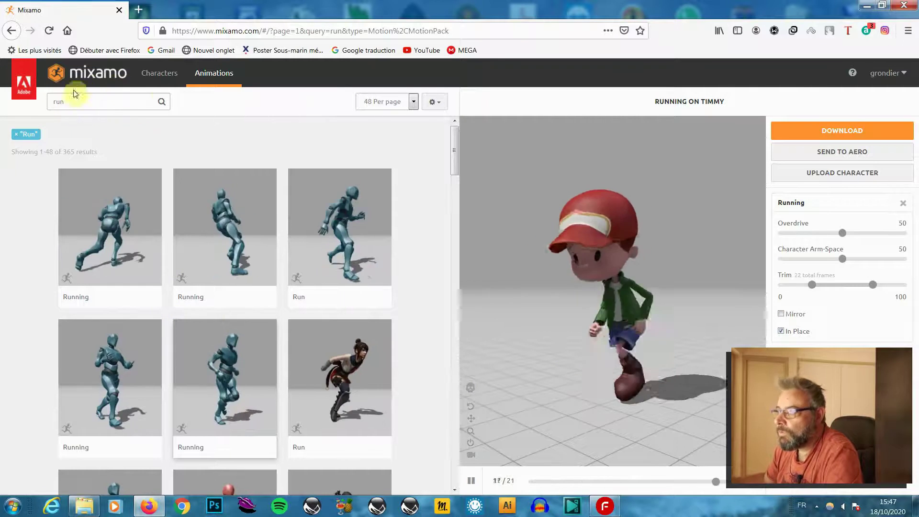
# Step: Choose Leonard from the characters matching "run", accept the replacement and reload the Mixamo page
pyautogui.click(159, 73)
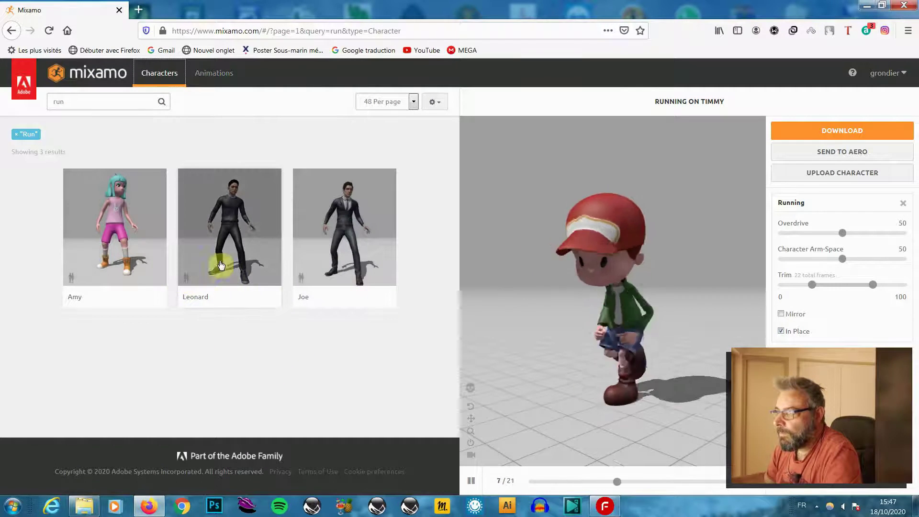
pyautogui.click(238, 241)
pyautogui.click(427, 312)
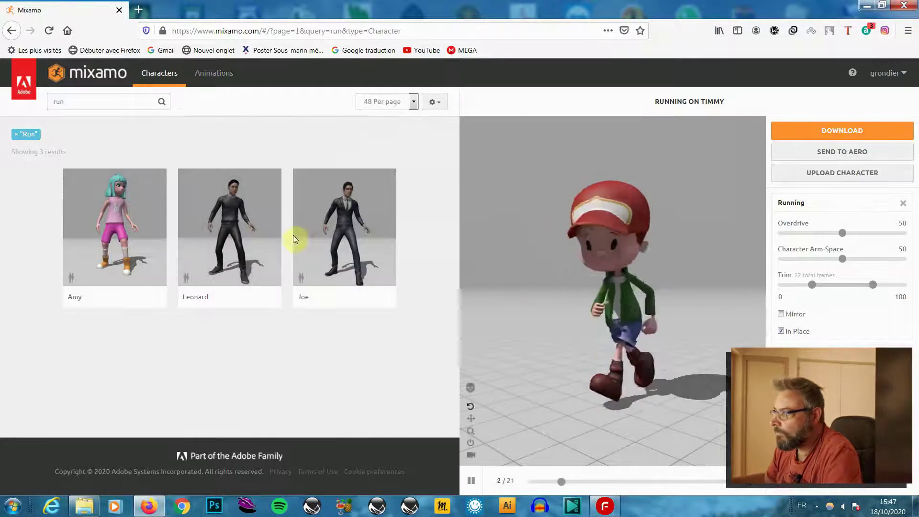
pyautogui.click(232, 235)
pyautogui.click(685, 235)
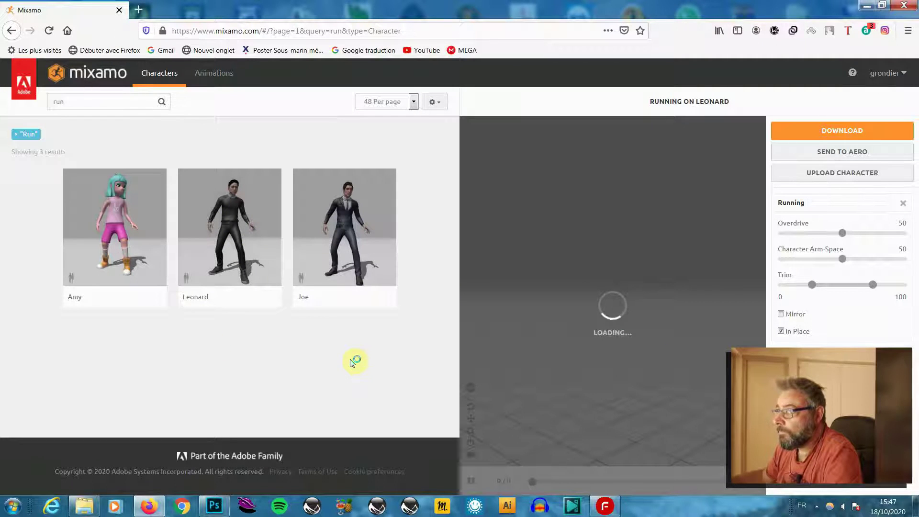
pyautogui.click(51, 31)
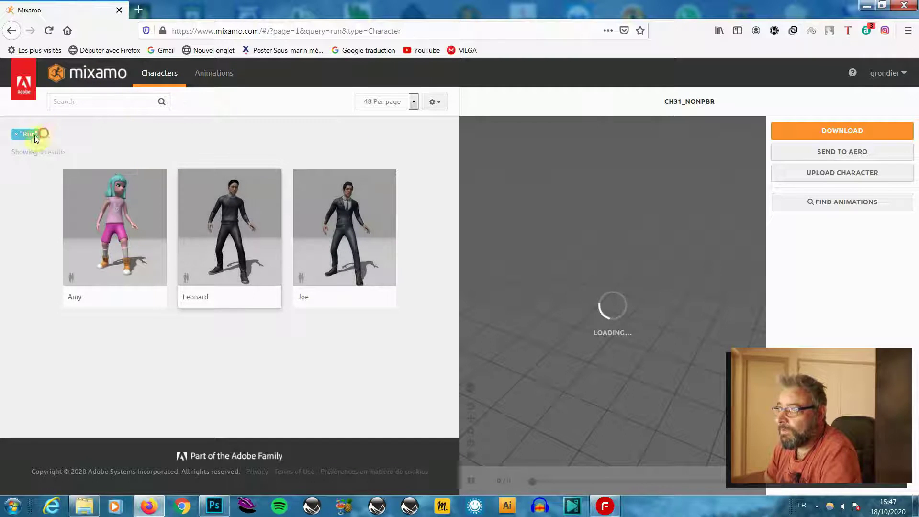
# Step: Remove the "Run" filter from the character library, choose Remy and accept replacing the current character
pyautogui.click(16, 135)
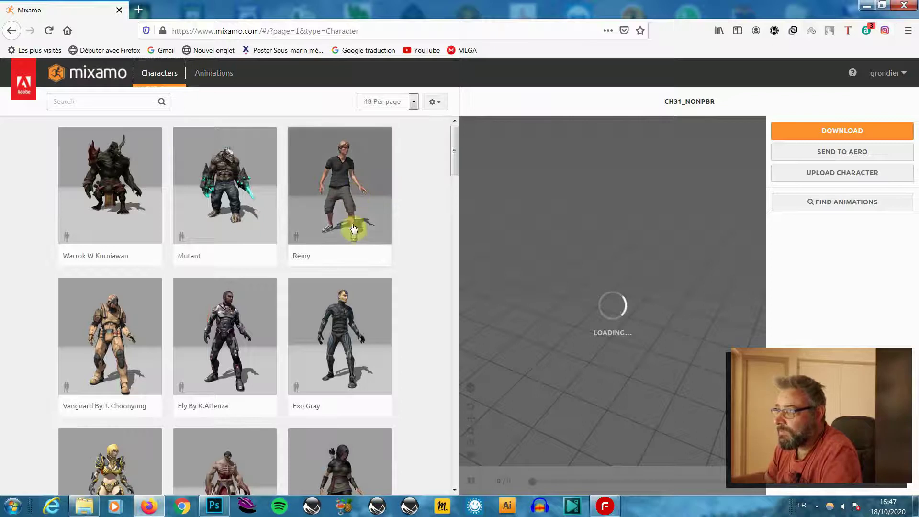
pyautogui.click(341, 188)
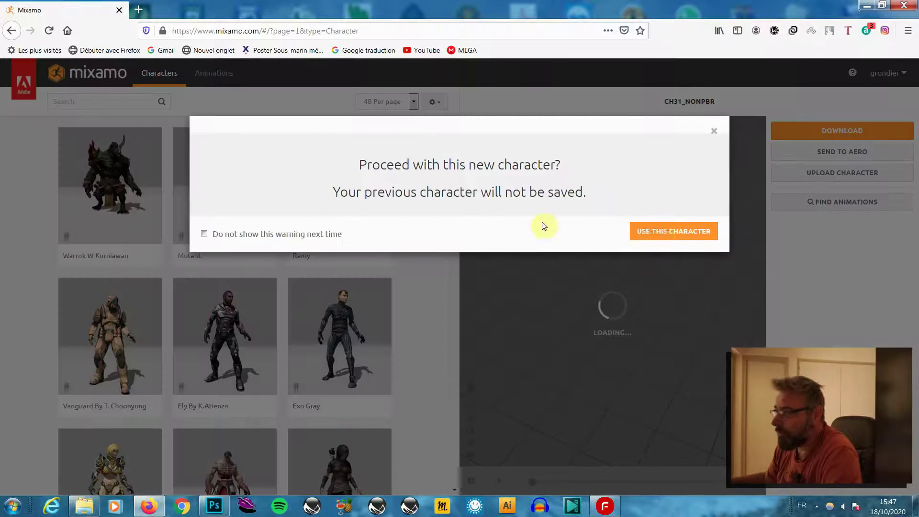
pyautogui.click(676, 231)
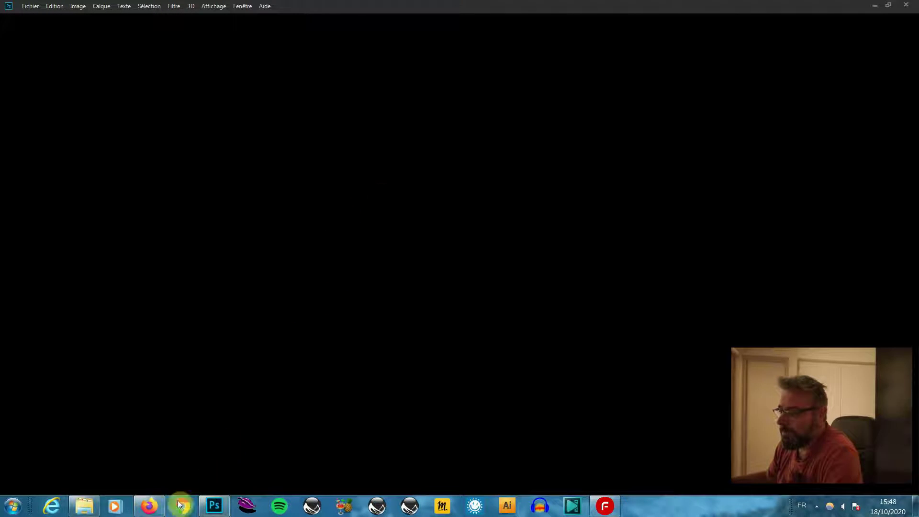
pyautogui.moveTo(154, 492)
pyautogui.click(158, 470)
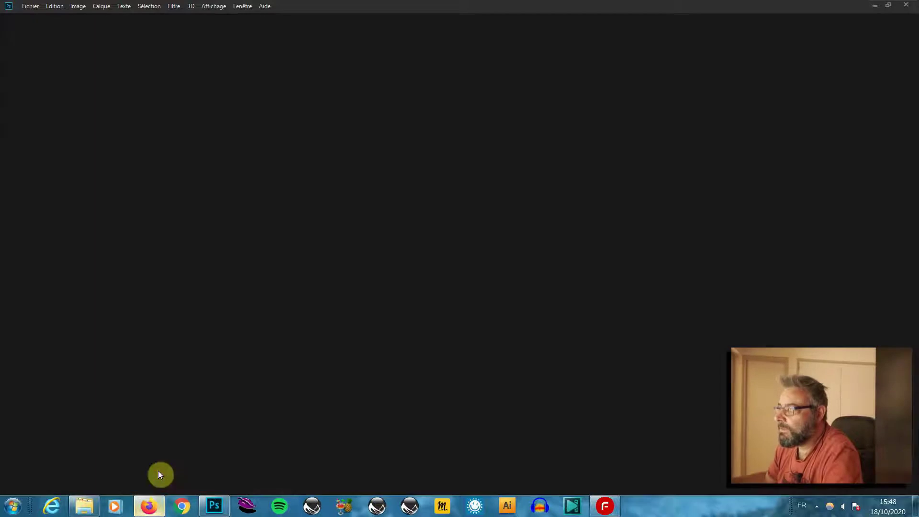
pyautogui.click(334, 158)
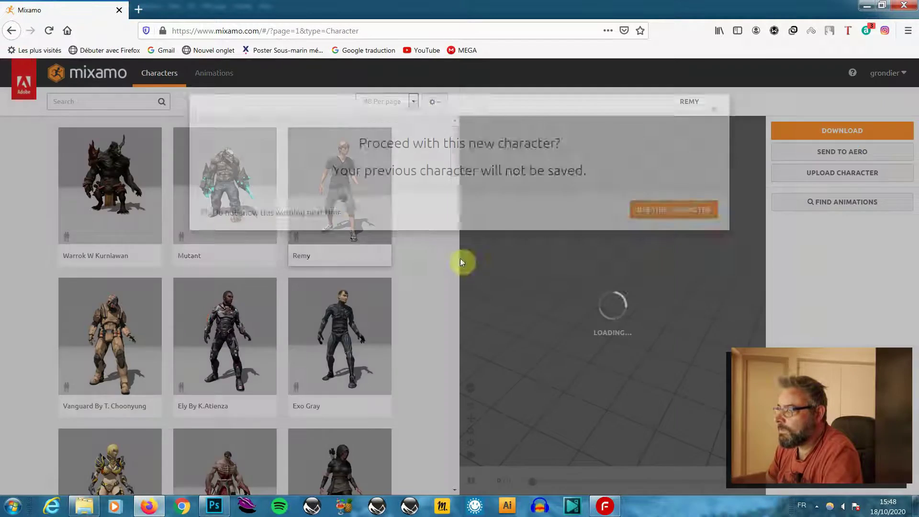
pyautogui.click(658, 233)
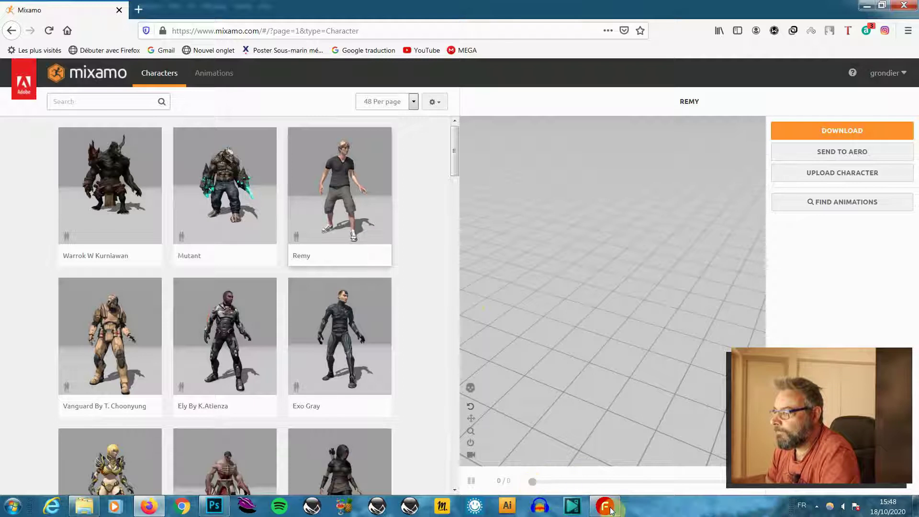
# Step: Minimise the Photoshop window and reload the Mixamo page in the browser
pyautogui.click(217, 507)
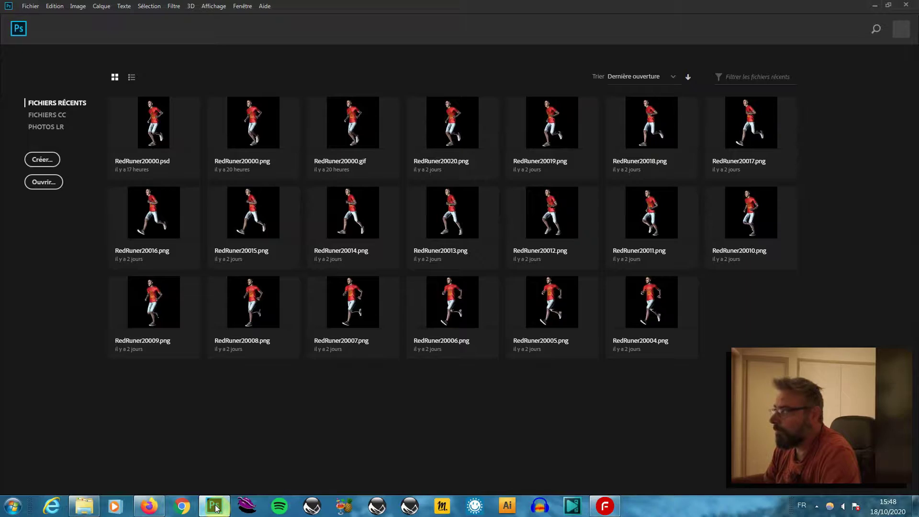
pyautogui.click(875, 5)
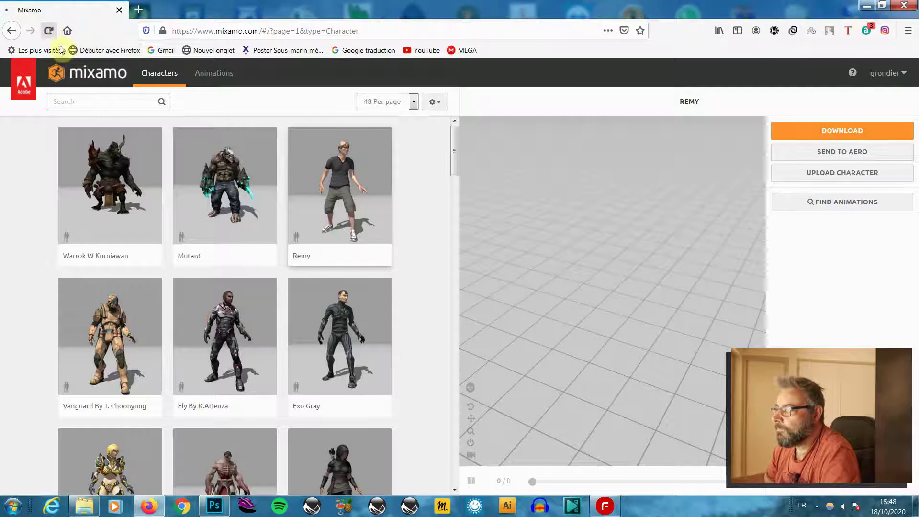
pyautogui.click(49, 30)
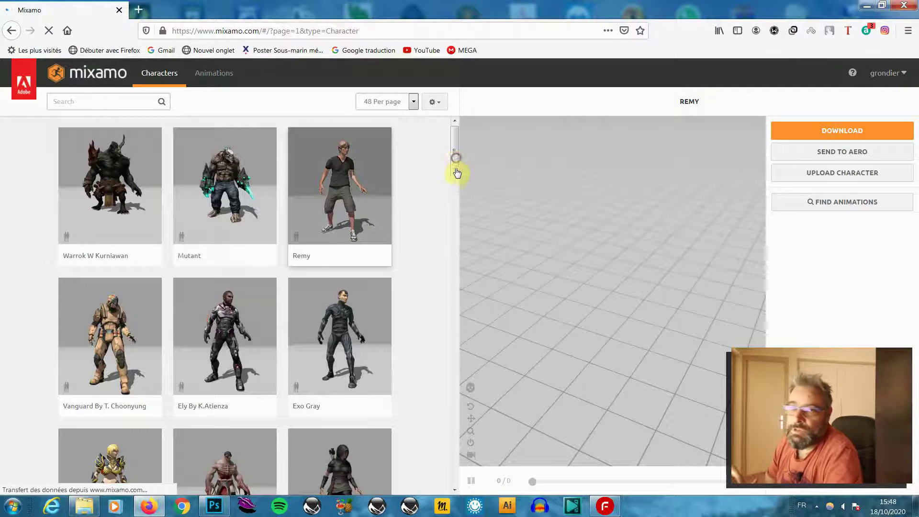
# Step: Choose Remy again, accept replacing the current character and reload the page once more
pyautogui.scroll(-2, 456, 163)
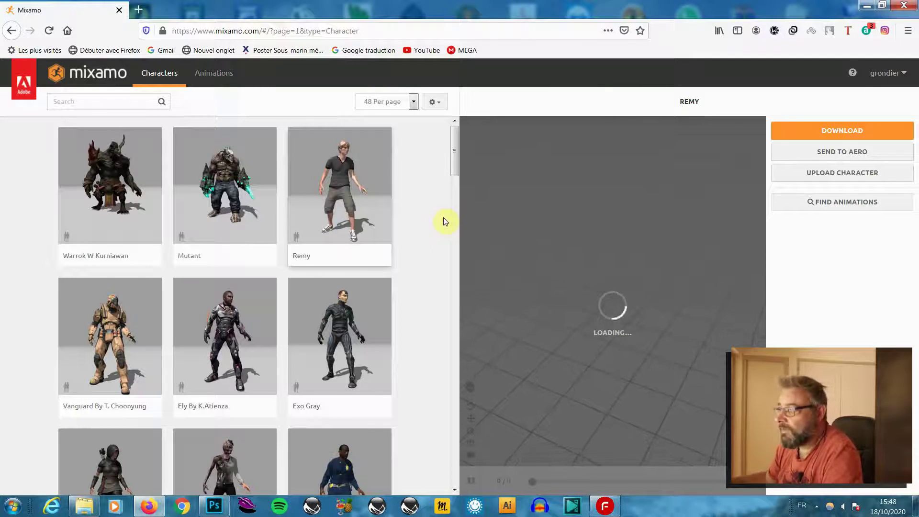
pyautogui.click(349, 191)
pyautogui.click(676, 231)
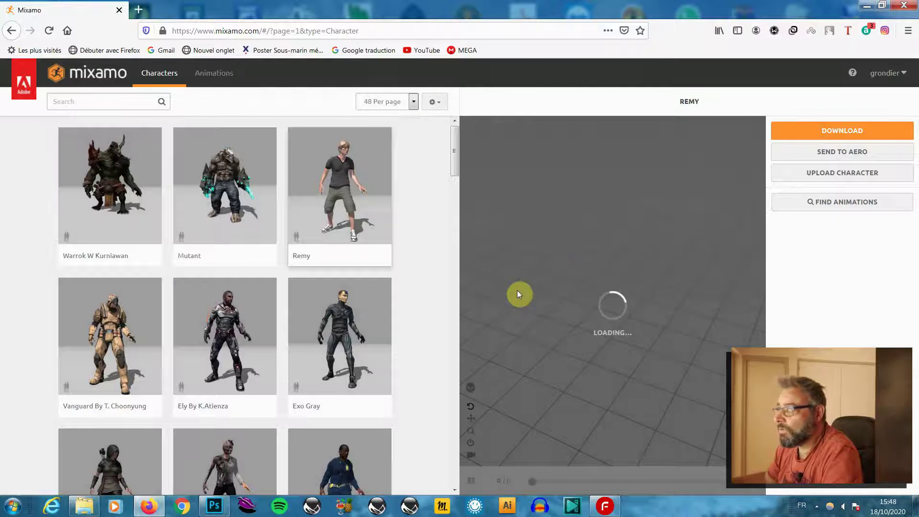
pyautogui.click(45, 32)
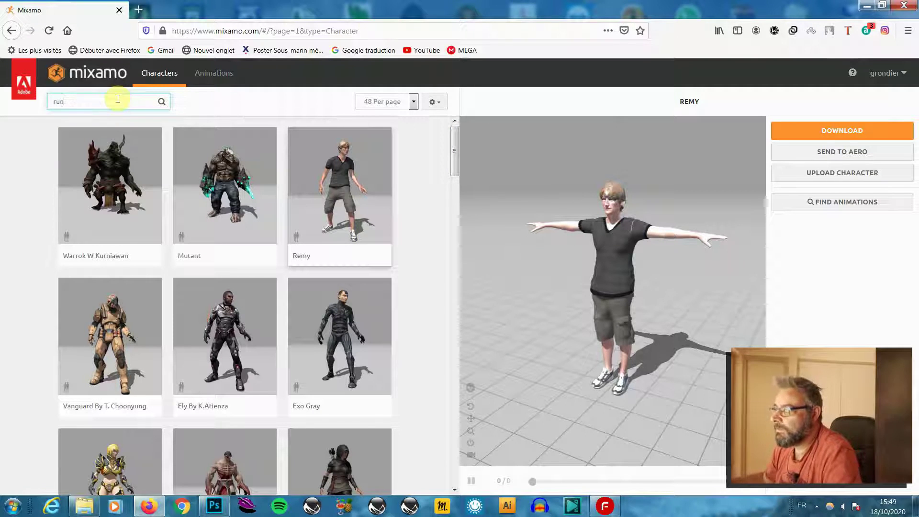
# Step: Search the animations for "run" and apply the Running animation in the middle of the second row to Remy with In Place enabled
pyautogui.press('Return')
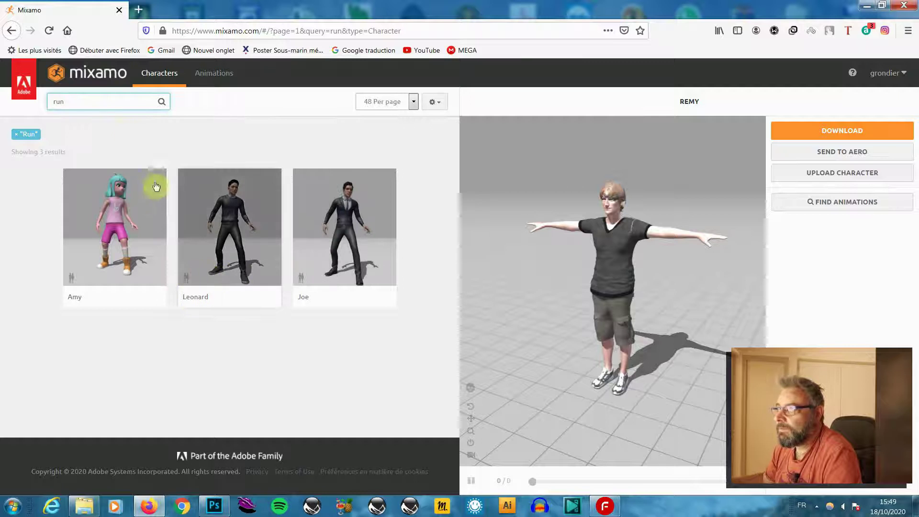
pyautogui.click(218, 78)
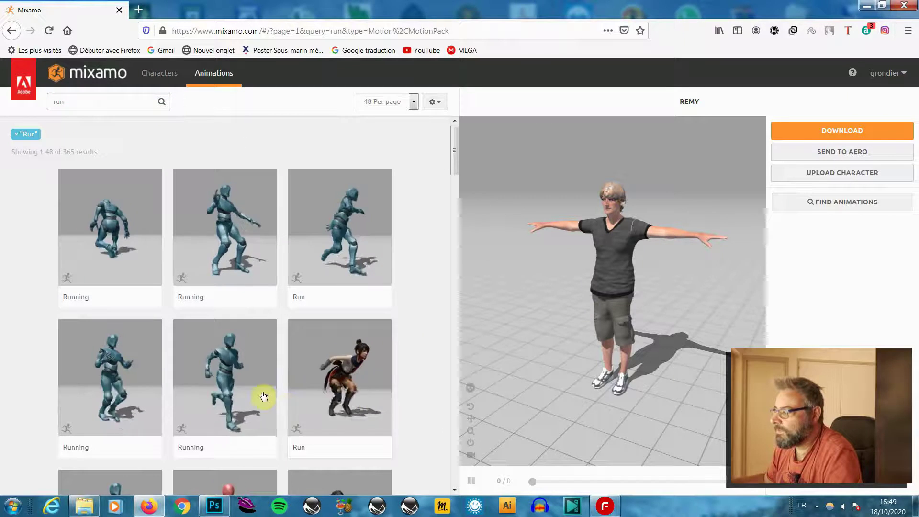
pyautogui.click(236, 383)
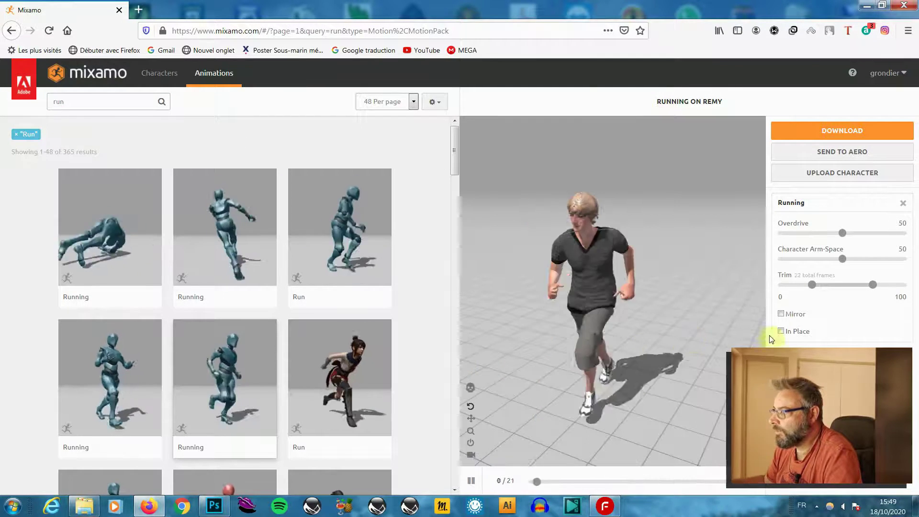
pyautogui.click(781, 331)
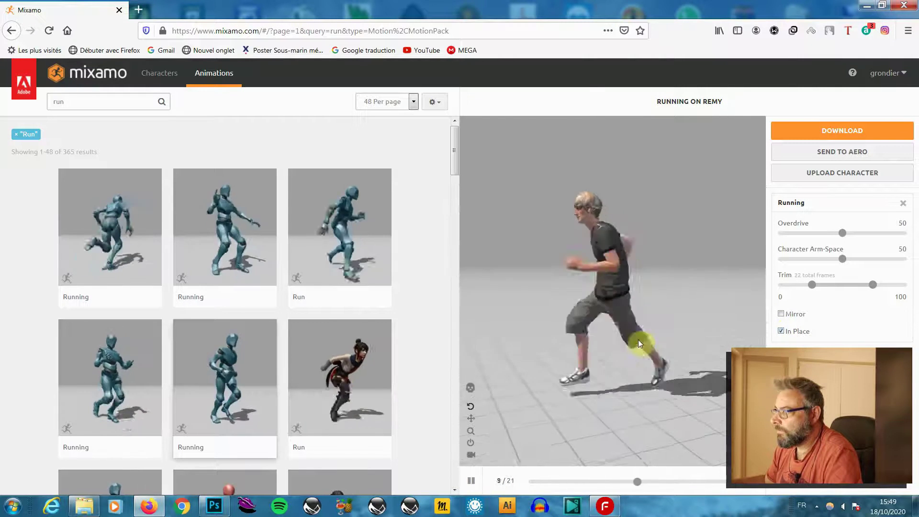
pyautogui.moveTo(639, 340); pyautogui.dragTo(615, 335)
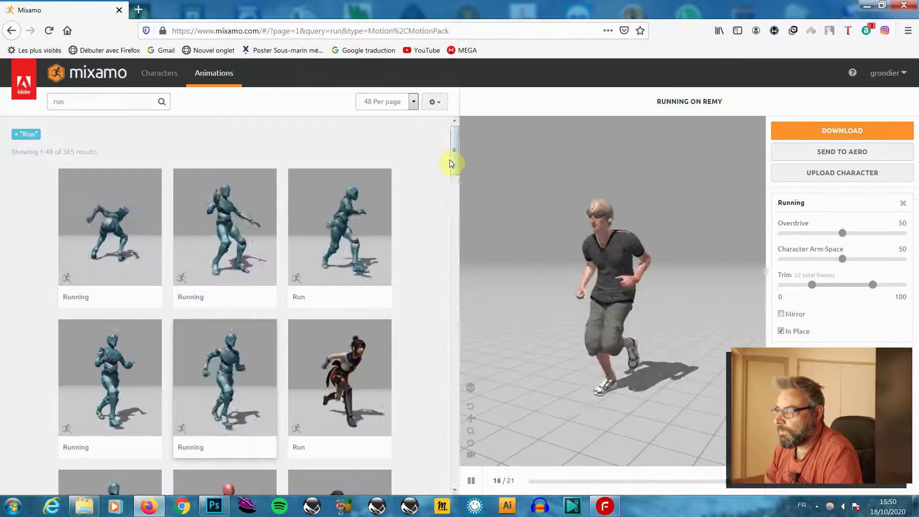
# Step: Apply the Running animation located beside Jogging to Remy and inspect the character in the preview
pyautogui.moveTo(452, 160); pyautogui.dragTo(454, 200)
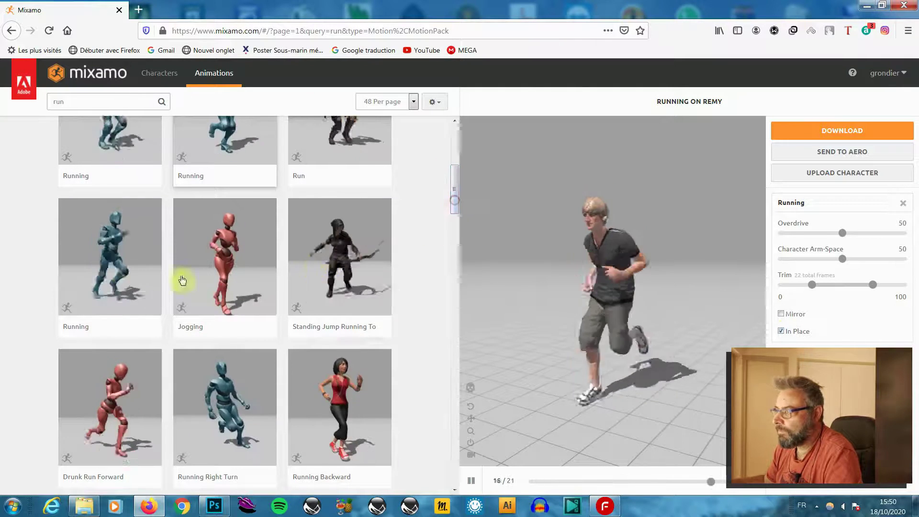
pyautogui.click(116, 266)
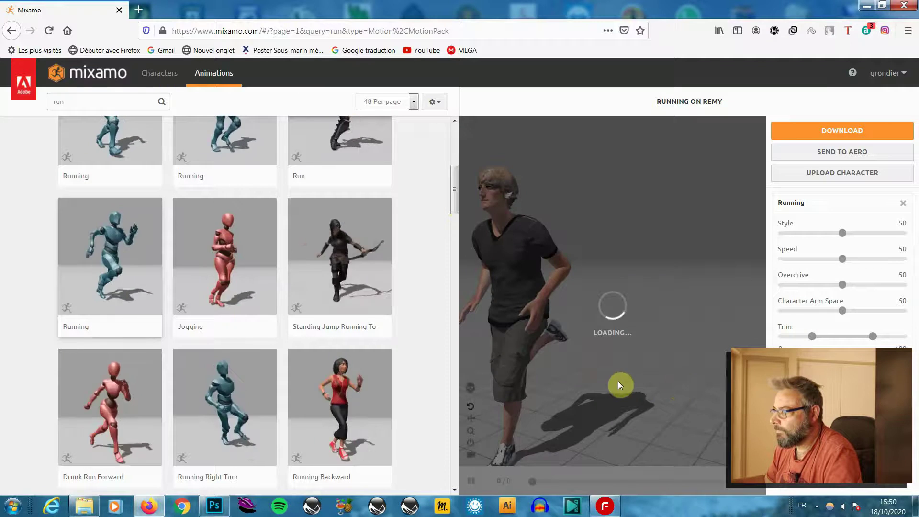
pyautogui.moveTo(557, 343); pyautogui.dragTo(541, 354)
pyautogui.moveTo(555, 366); pyautogui.dragTo(548, 347)
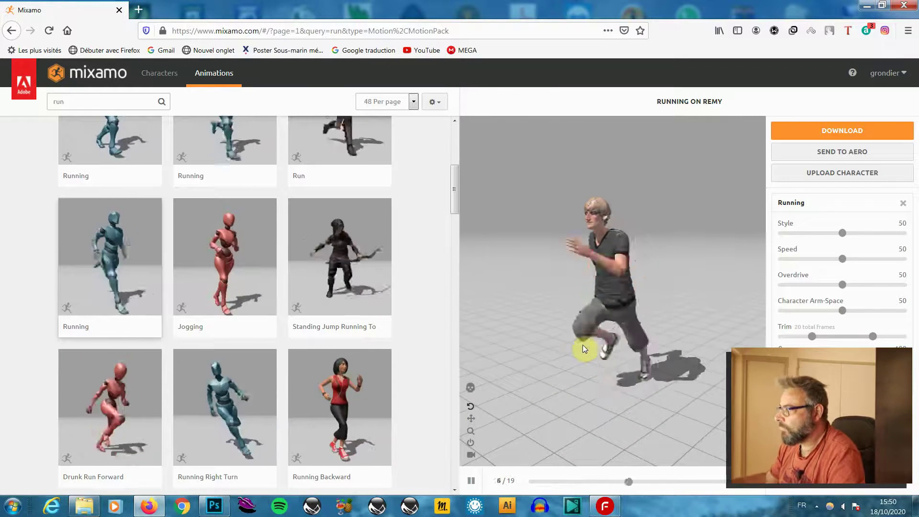
# Step: Download the animated character in Collada(.dae) format with skin, 30 frames per second and no keyframe reduction
pyautogui.click(847, 133)
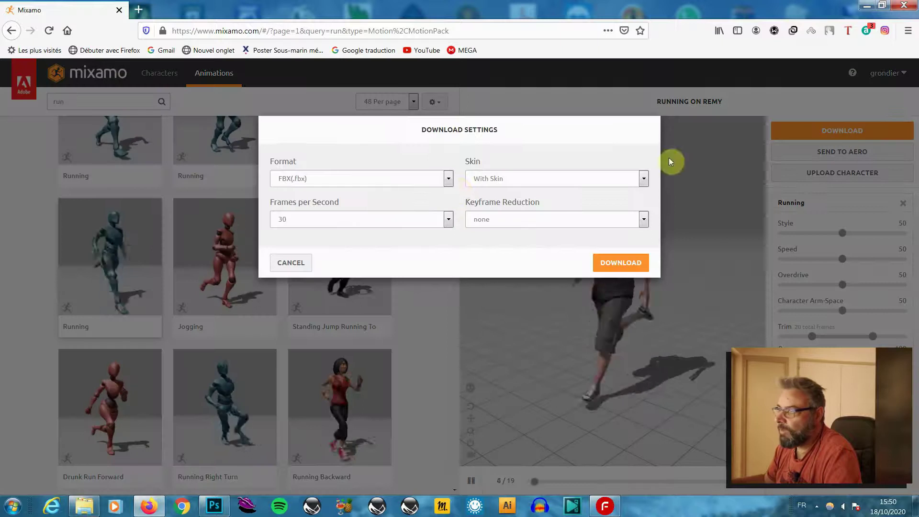
pyautogui.click(448, 178)
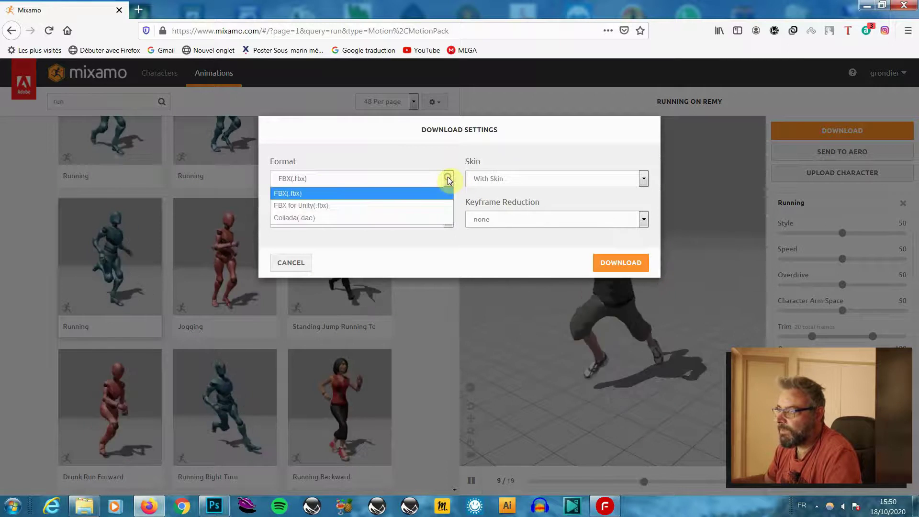
pyautogui.click(319, 218)
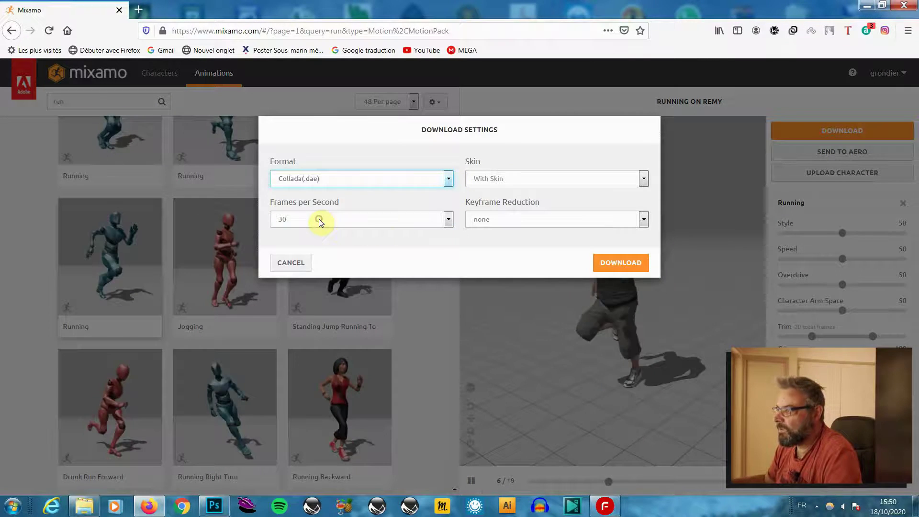
pyautogui.click(638, 268)
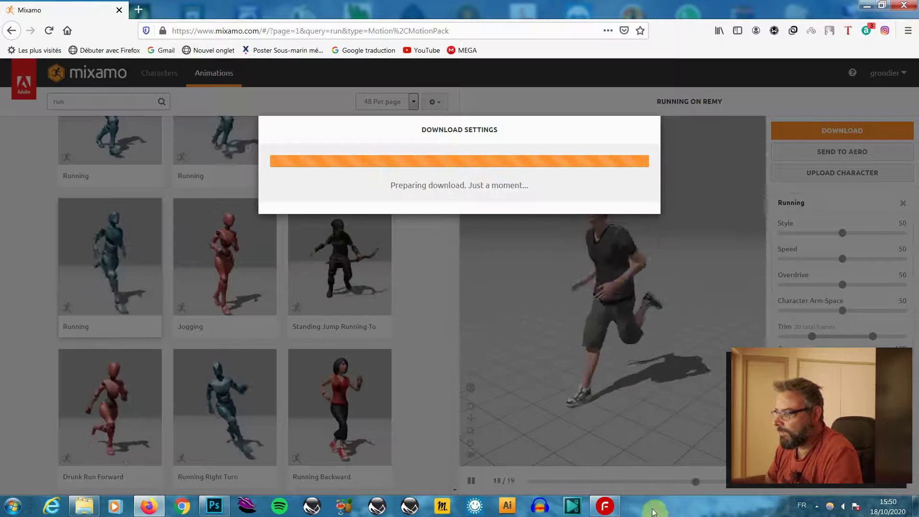
# Step: Switch to Facemaker, open the face info and choose the Huawei Watch GT2 46mm (454x454) model
pyautogui.click(606, 507)
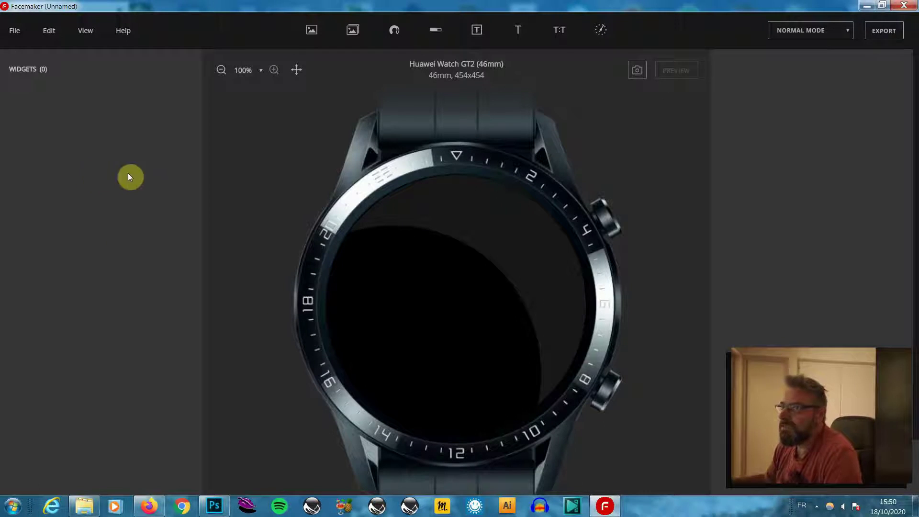
pyautogui.click(13, 36)
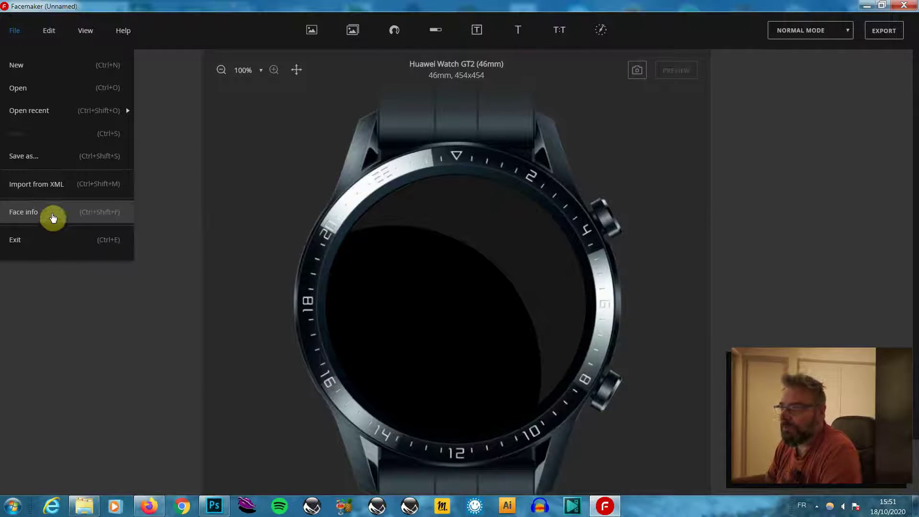
pyautogui.click(52, 217)
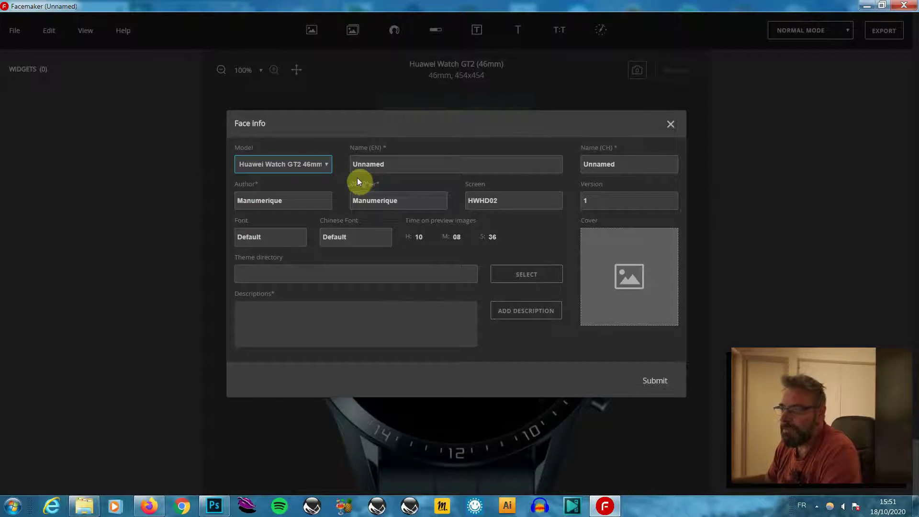
pyautogui.click(328, 166)
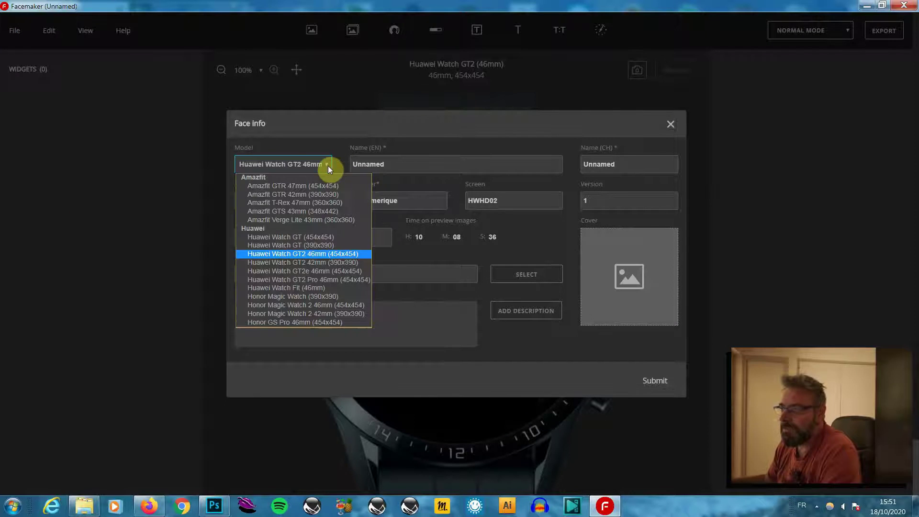
pyautogui.click(318, 254)
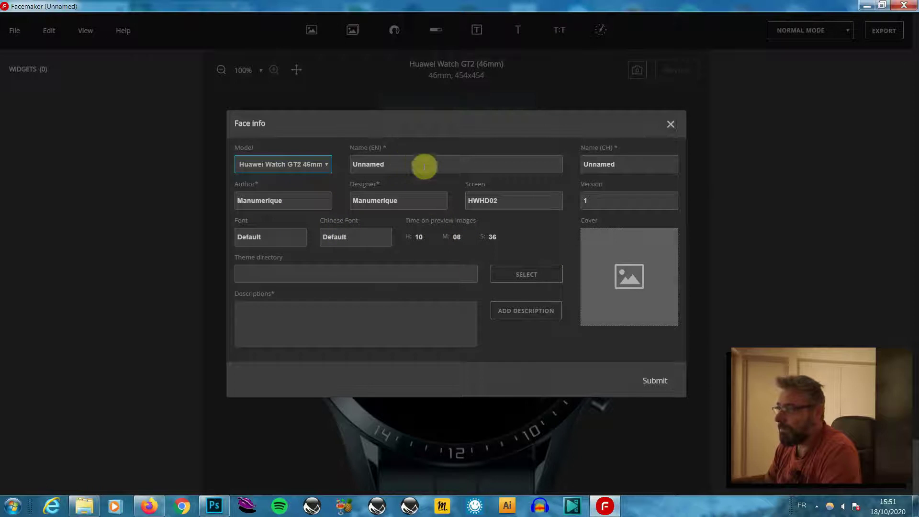
# Step: Set the face's English name to RunnerV01 and its version to V.01
pyautogui.doubleClick(396, 166)
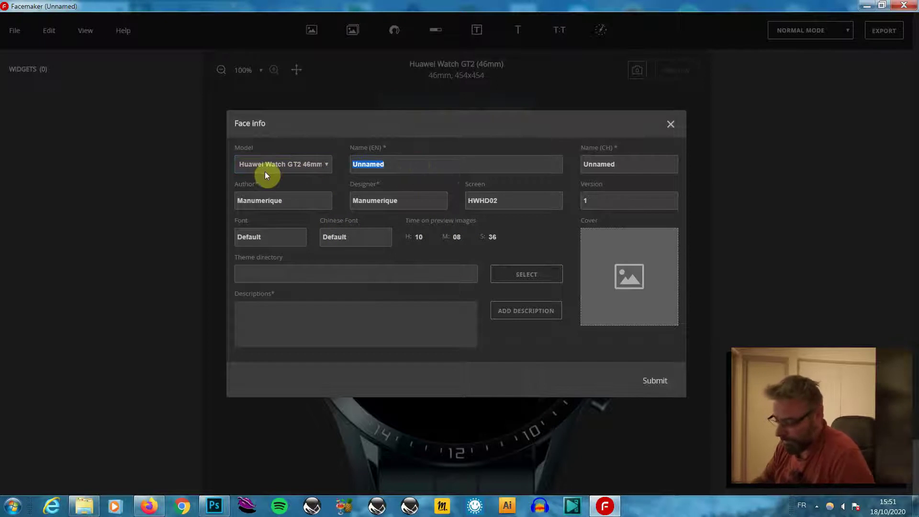
pyautogui.write('R')
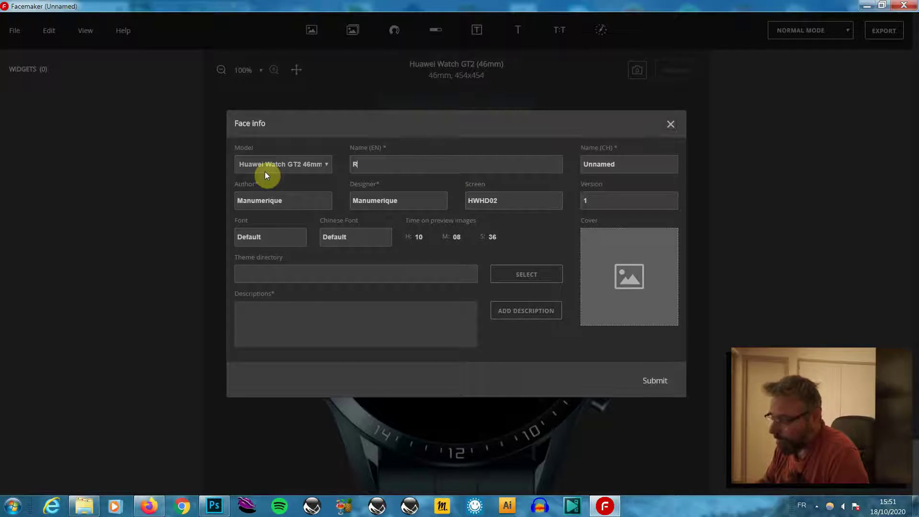
pyautogui.write('unner')
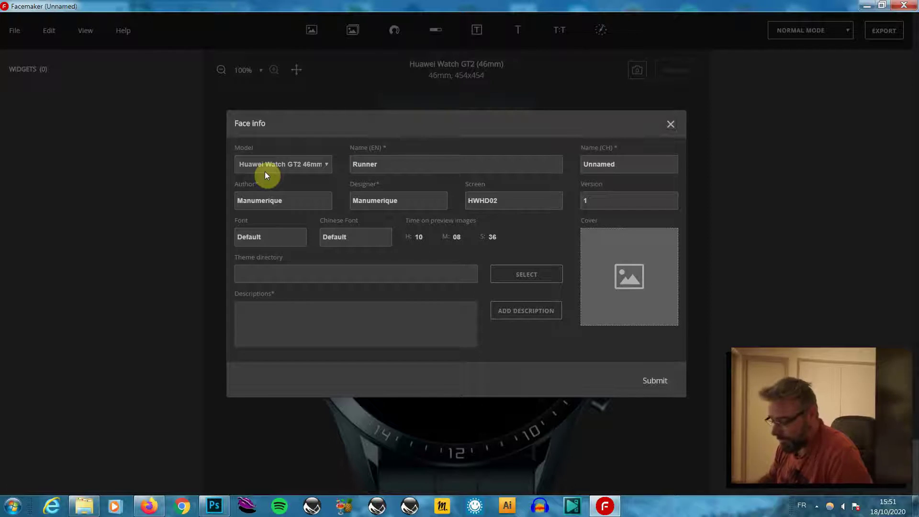
pyautogui.write('V')
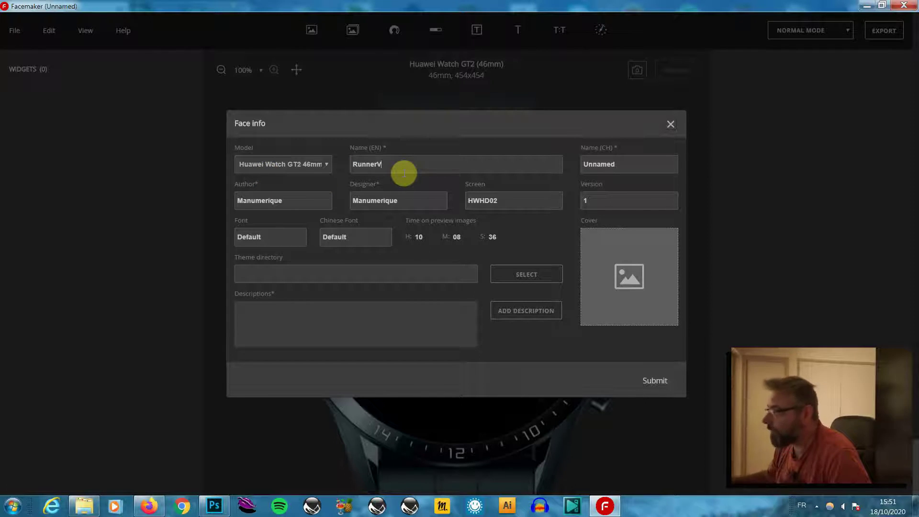
pyautogui.write('01')
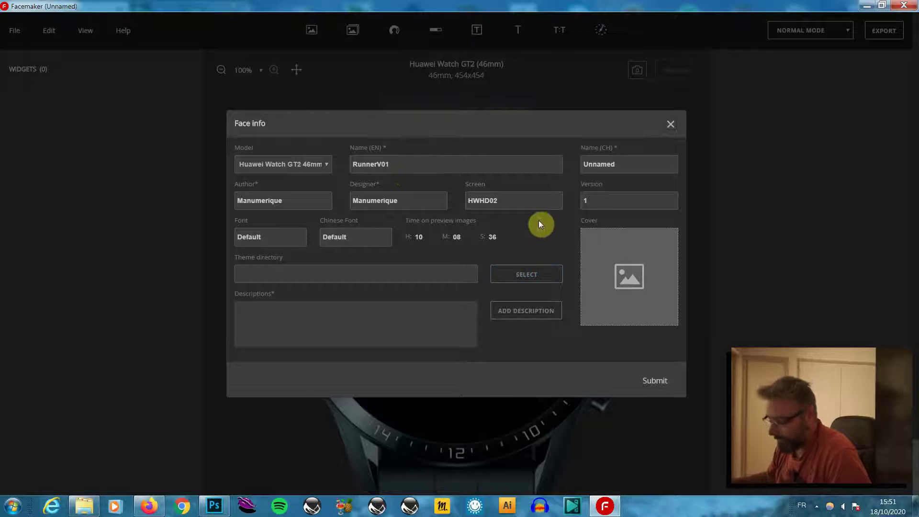
pyautogui.click(586, 200)
pyautogui.write('1')
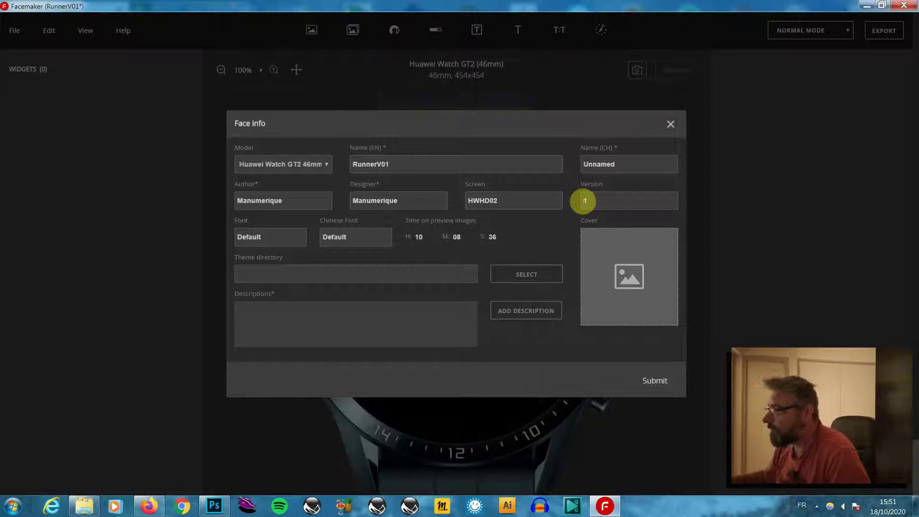
pyautogui.write('V')
pyautogui.write('.')
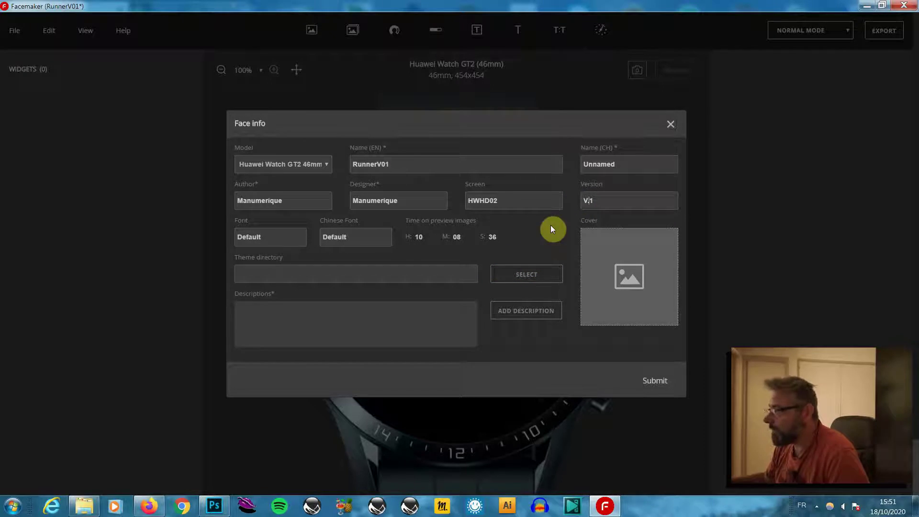
pyautogui.write('0')
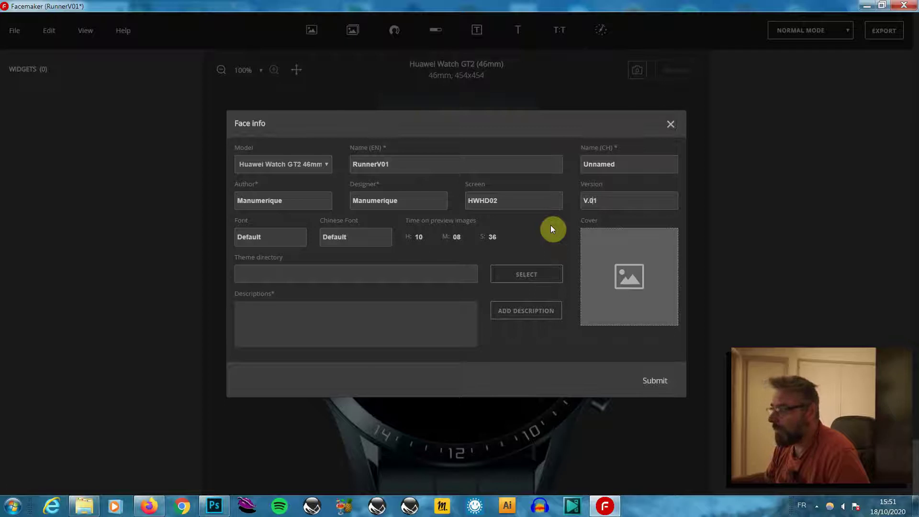
# Step: Create a folder named Runner inside Facemaker_créations on the desktop and select it as the theme directory
pyautogui.click(537, 279)
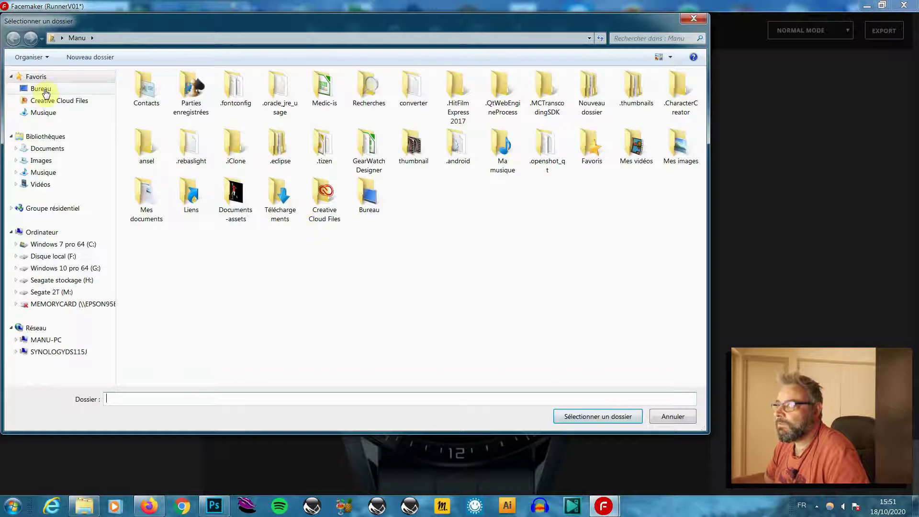
pyautogui.click(45, 90)
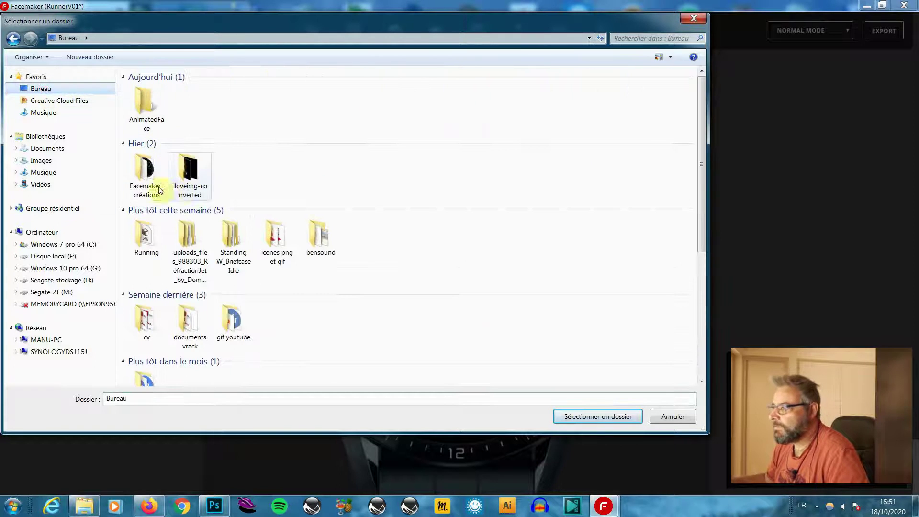
pyautogui.doubleClick(149, 171)
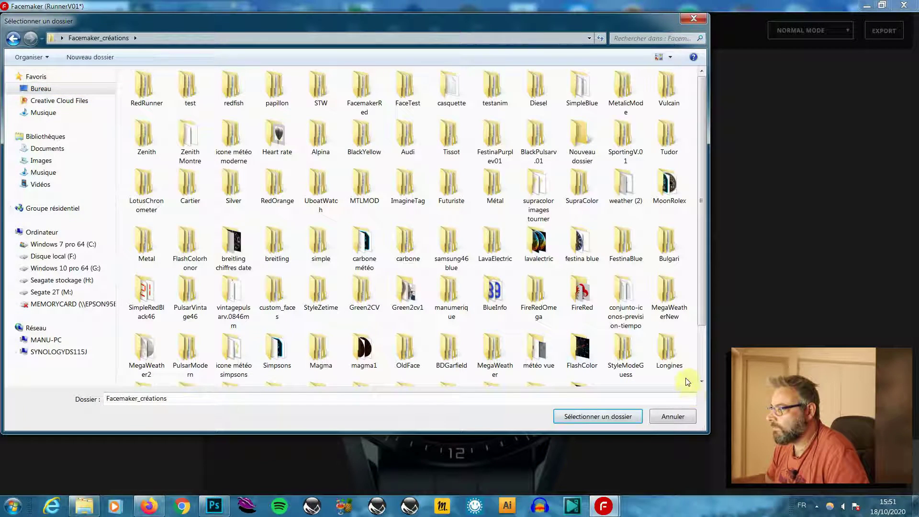
pyautogui.rightClick(686, 377)
pyautogui.moveTo(706, 350)
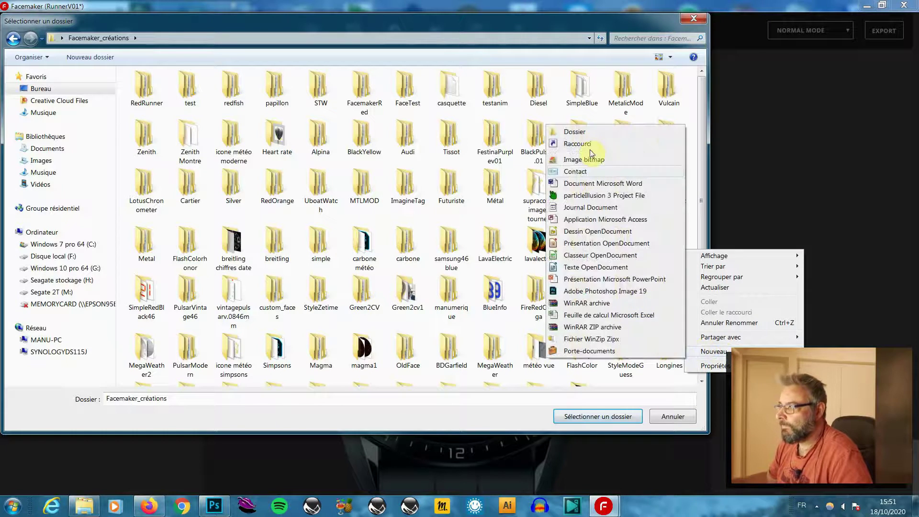
pyautogui.click(584, 133)
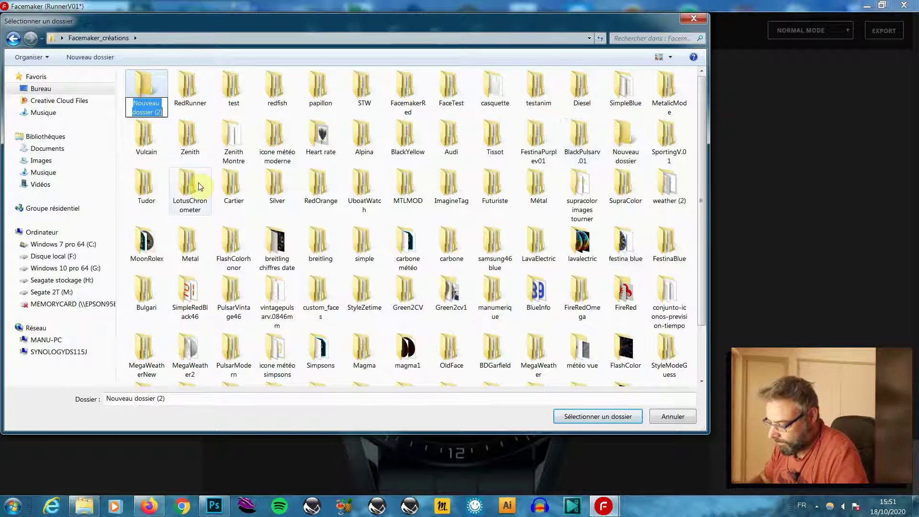
pyautogui.write('Runner')
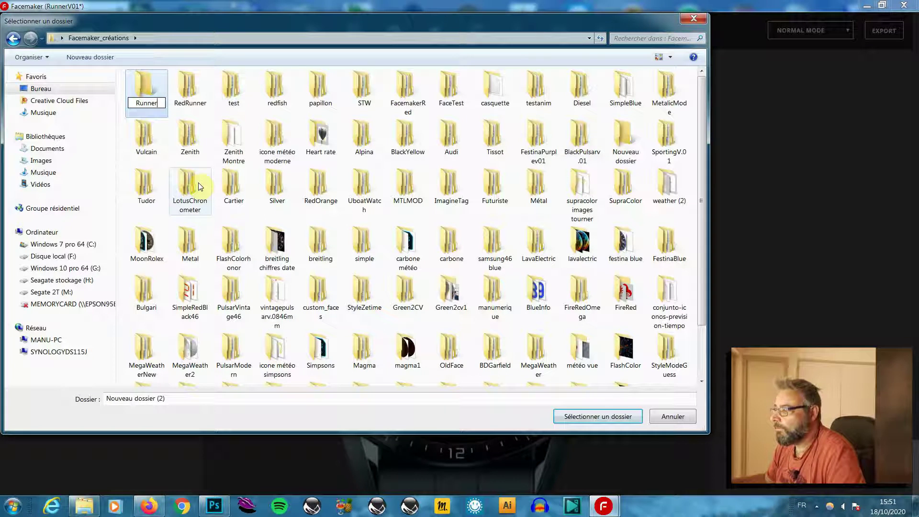
pyautogui.press('Return')
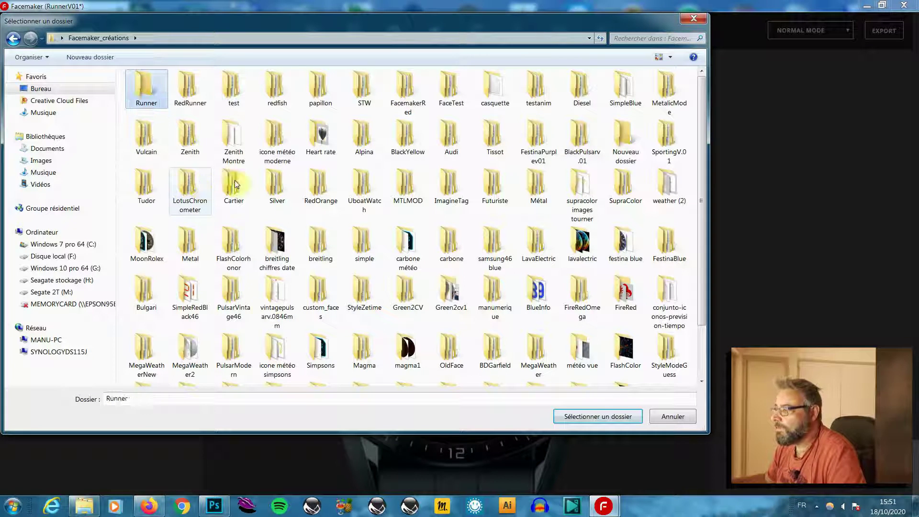
pyautogui.click(592, 418)
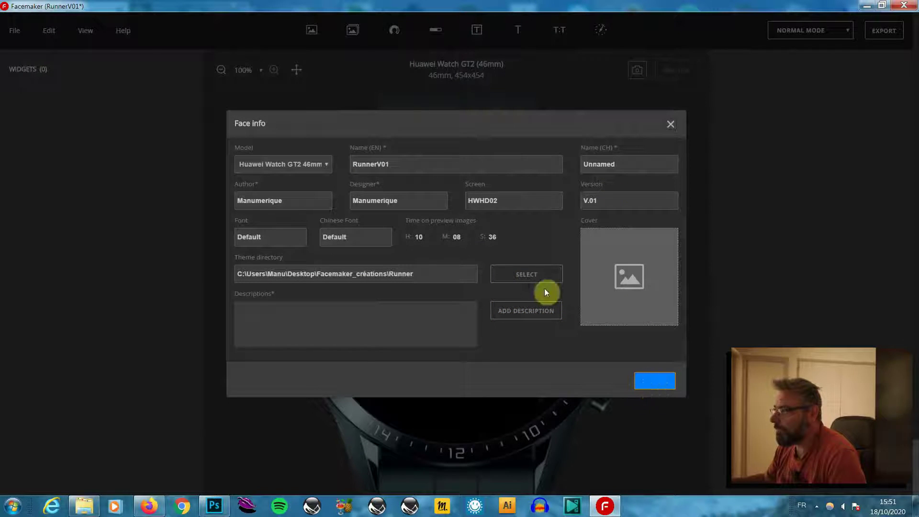
# Step: Submit the face info and switch the editor from Normal Mode to Enhanced Mode
pyautogui.click(654, 382)
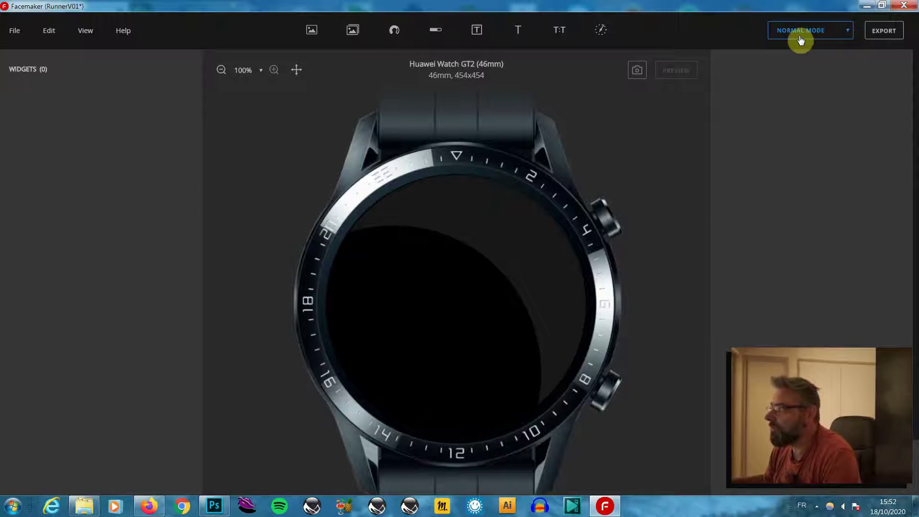
pyautogui.click(848, 33)
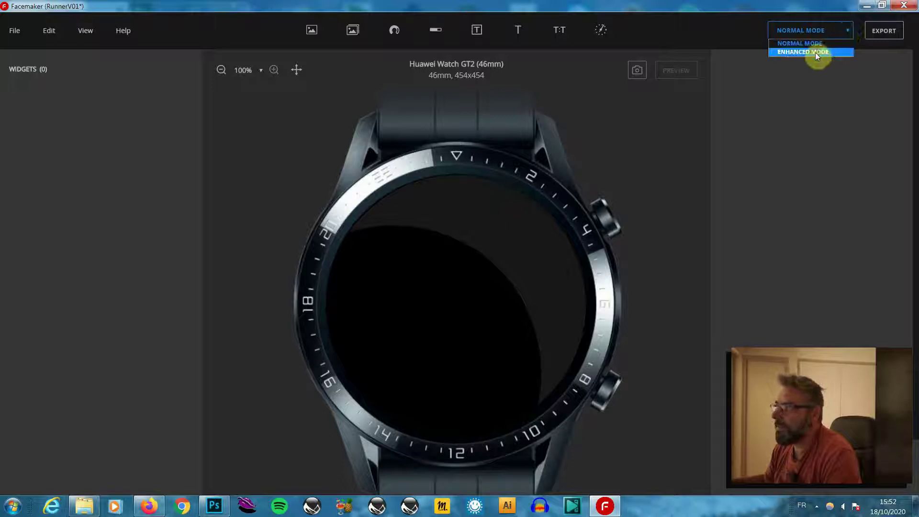
pyautogui.click(815, 53)
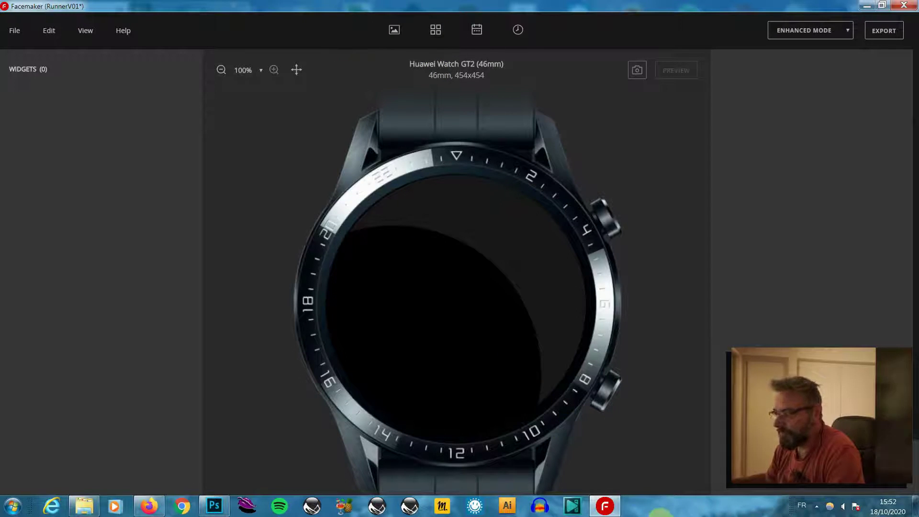
# Step: Switch back to Firefox and save the Running.zip file from Mixamo
pyautogui.click(149, 506)
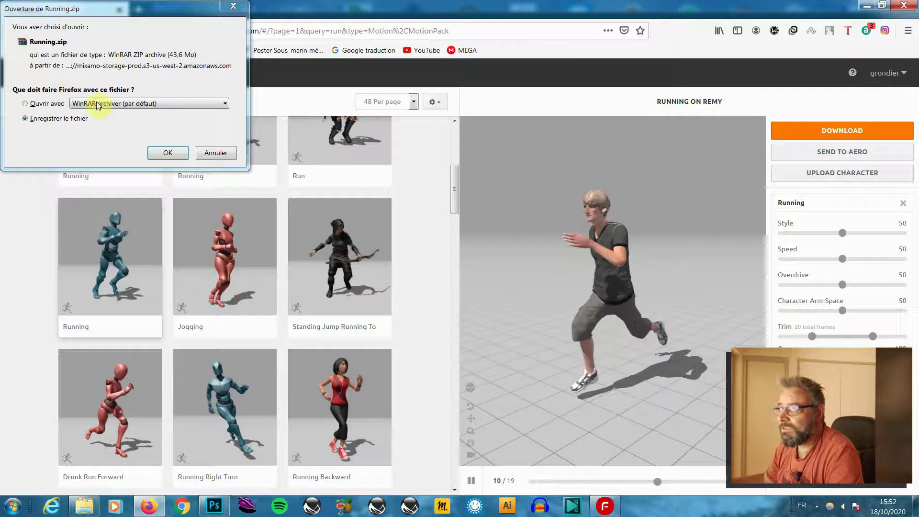
pyautogui.click(174, 153)
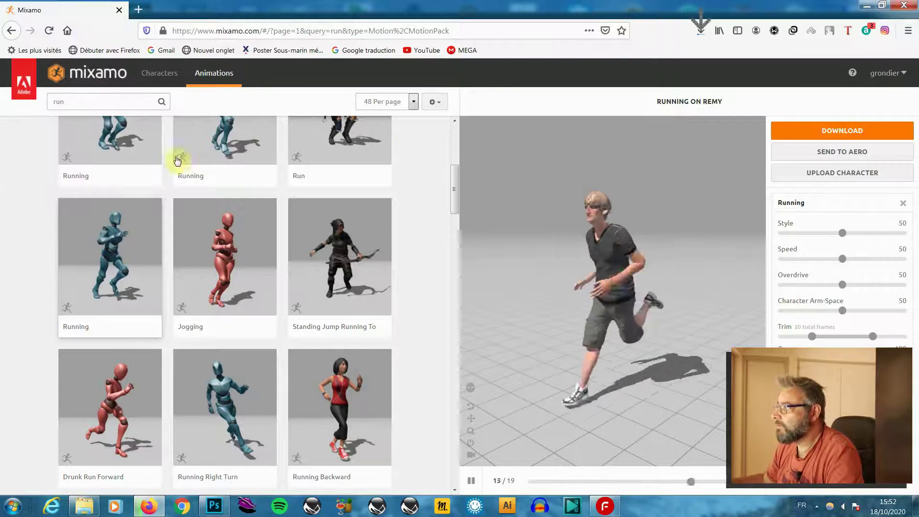
# Step: Restore the browser to its smaller window size and minimise Facemaker to reveal the desktop
pyautogui.click(886, 6)
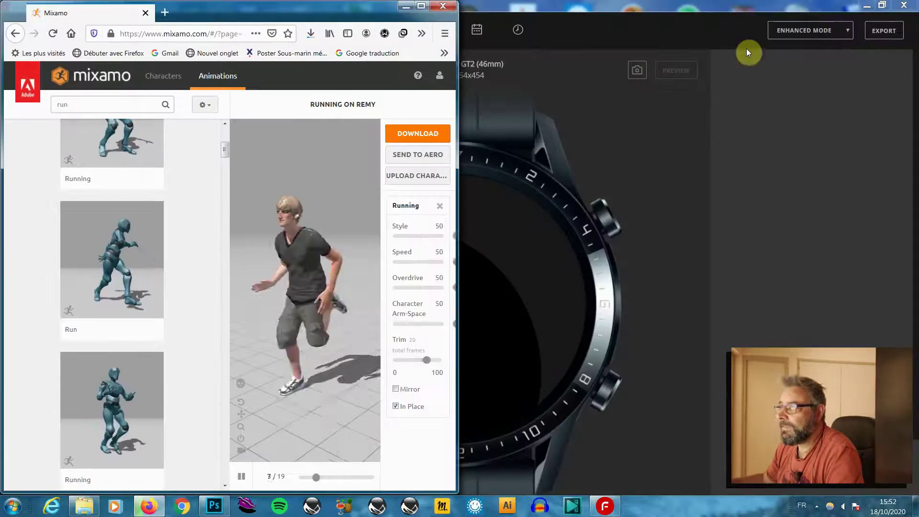
pyautogui.click(867, 6)
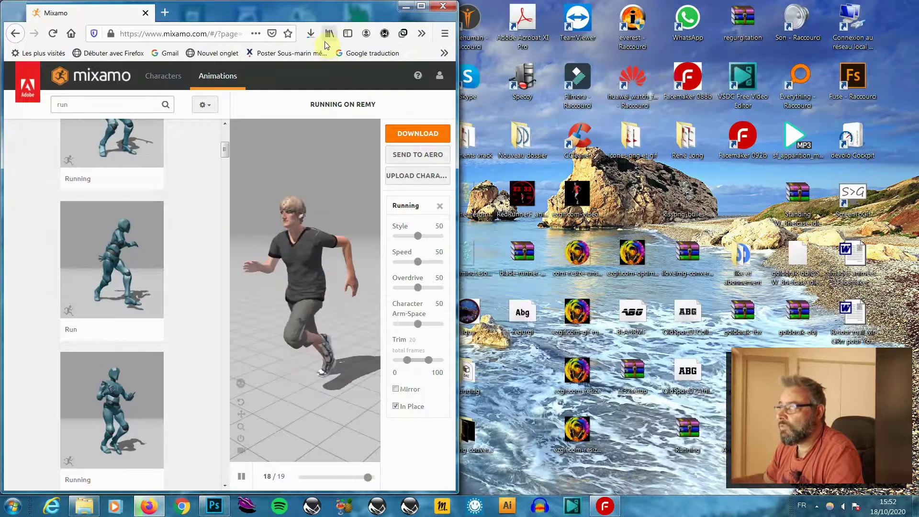
# Step: Check the Running.zip download progress, maximise the browser window and switch to Facemaker
pyautogui.click(310, 33)
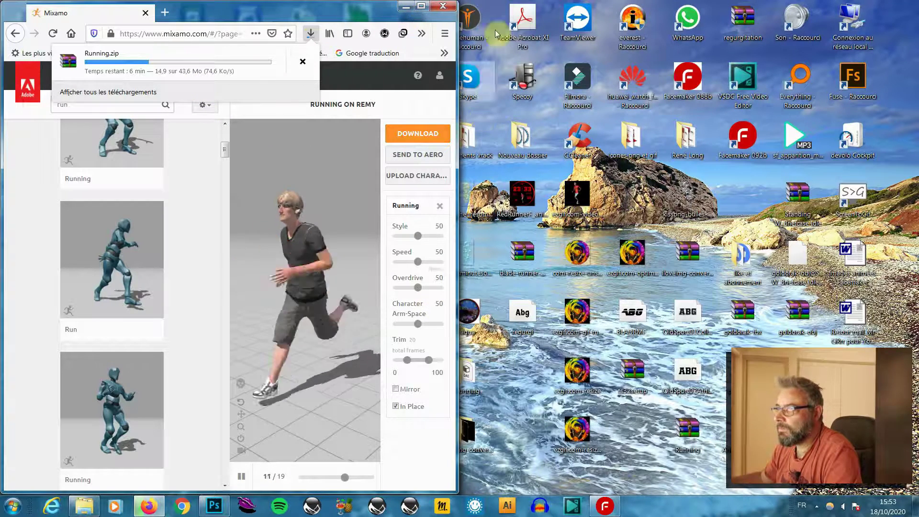
pyautogui.click(422, 6)
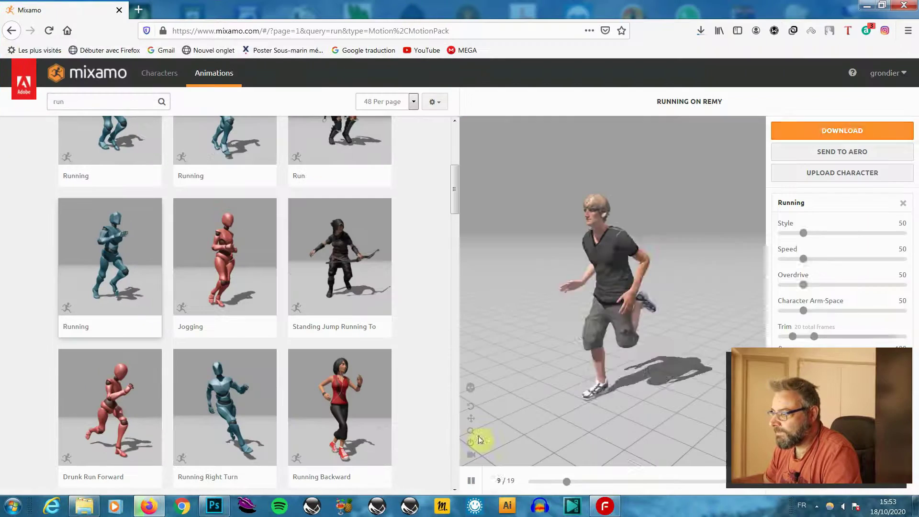
pyautogui.click(606, 512)
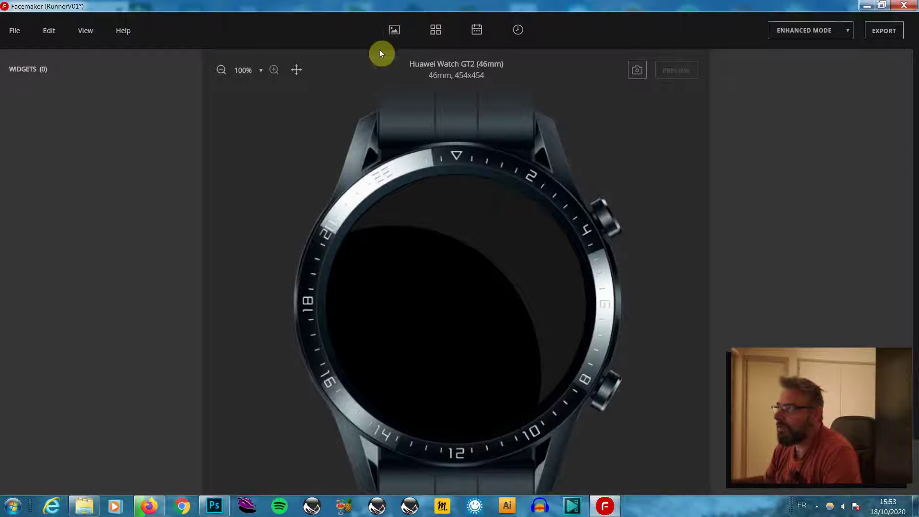
# Step: Add a Background widget to the watch face and insert a Frame by Frame element in it
pyautogui.click(397, 32)
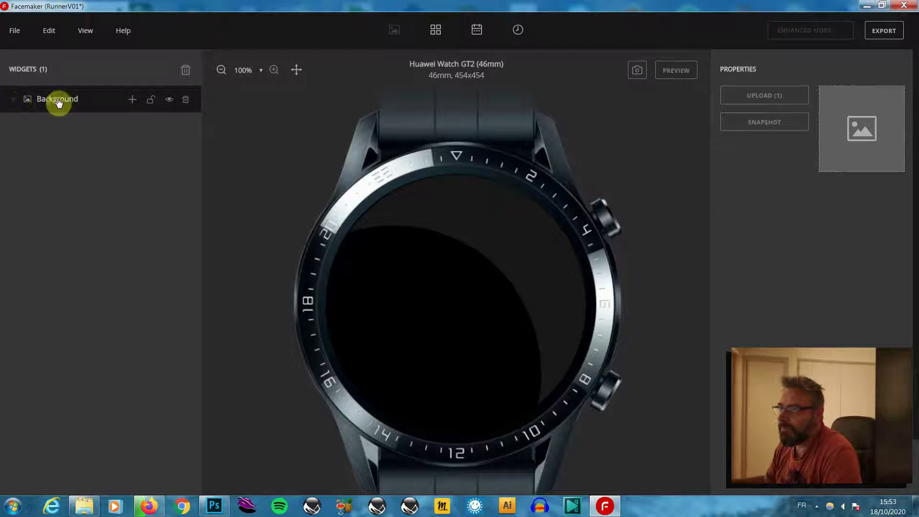
pyautogui.click(132, 99)
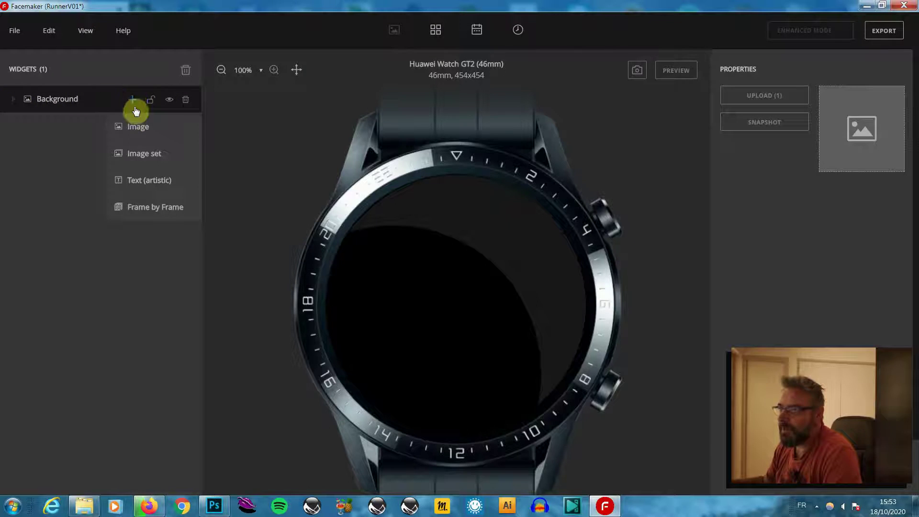
pyautogui.click(143, 210)
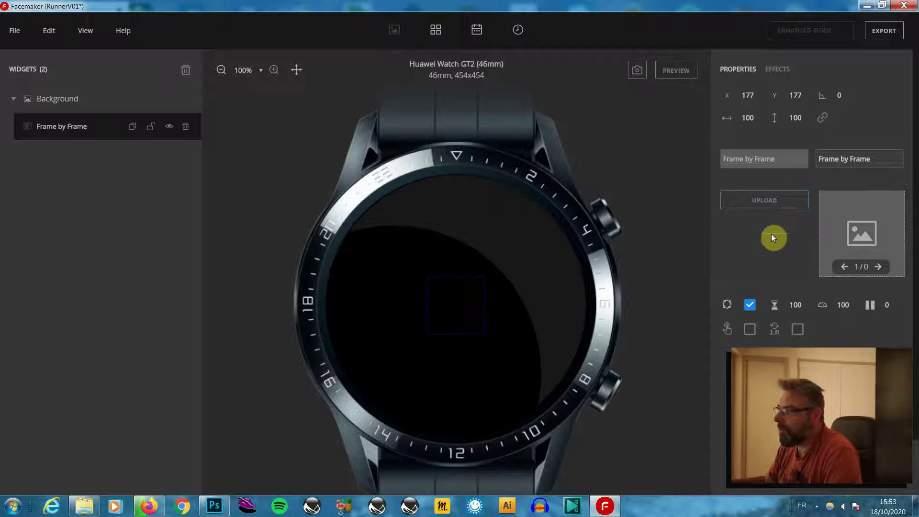
# Step: Load all images from RedRuner20000 to RedRuner20020 in the gif2 folder into the Frame by Frame element
pyautogui.click(769, 204)
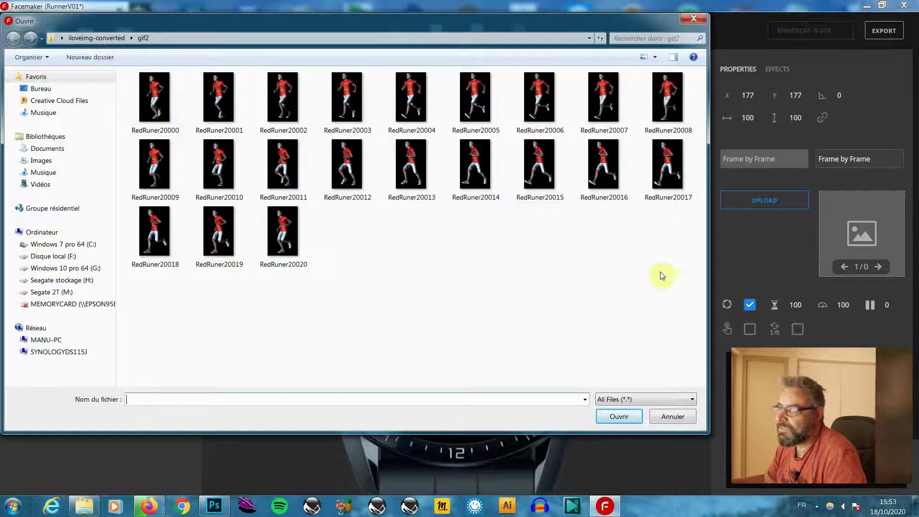
pyautogui.moveTo(681, 280); pyautogui.dragTo(154, 134)
pyautogui.click(620, 416)
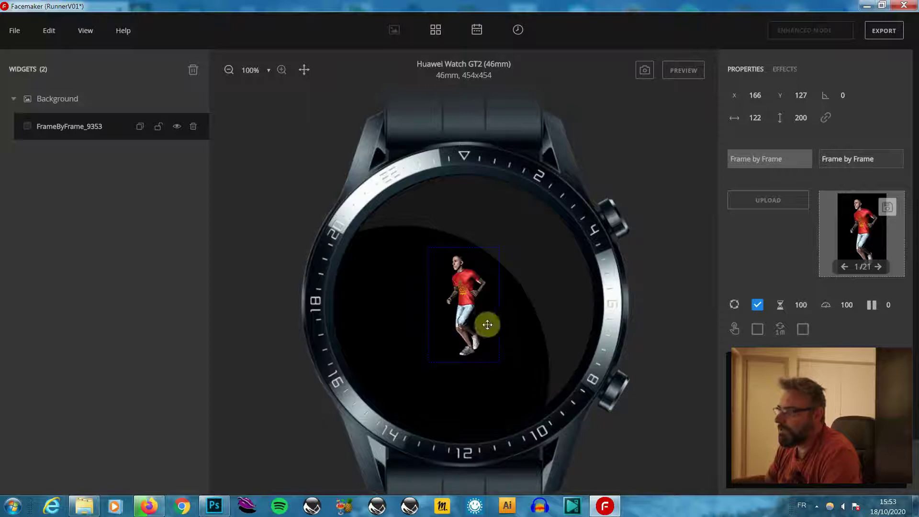
# Step: Preview the runner animation on the watch face, stop the preview and select the runner
pyautogui.click(688, 70)
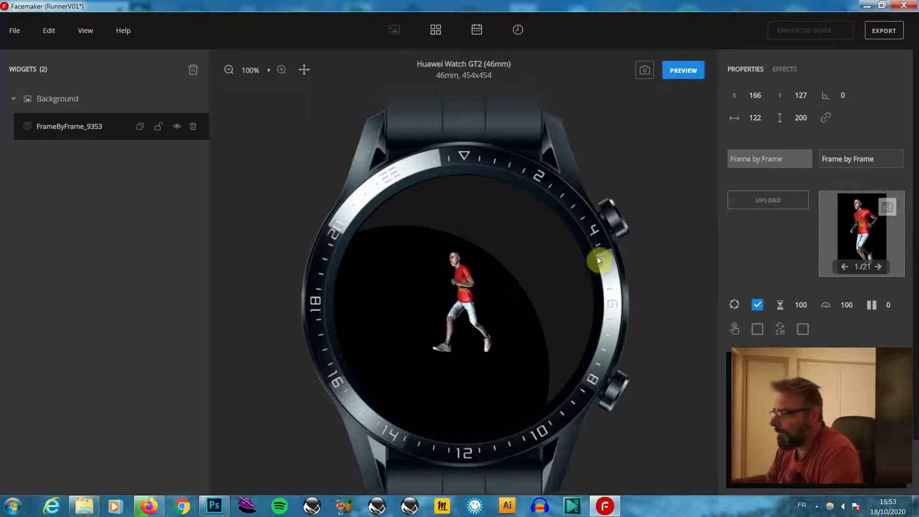
pyautogui.click(679, 73)
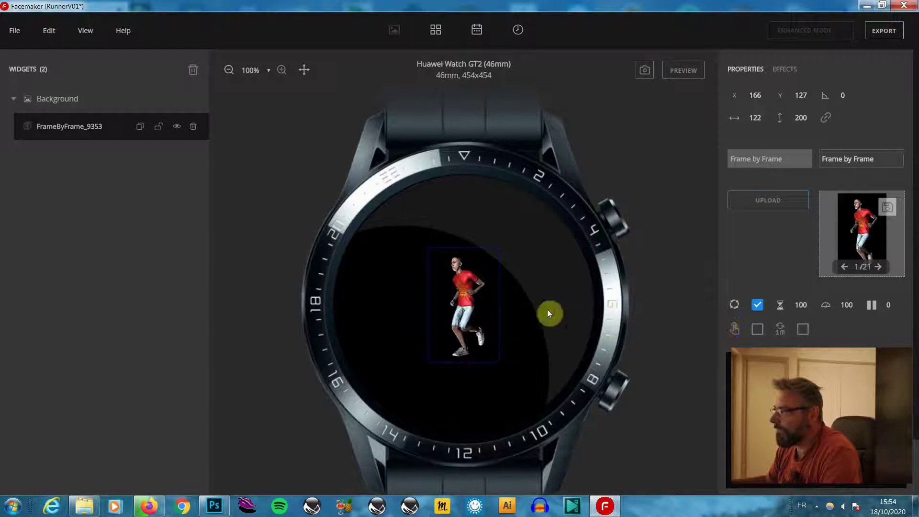
pyautogui.click(464, 321)
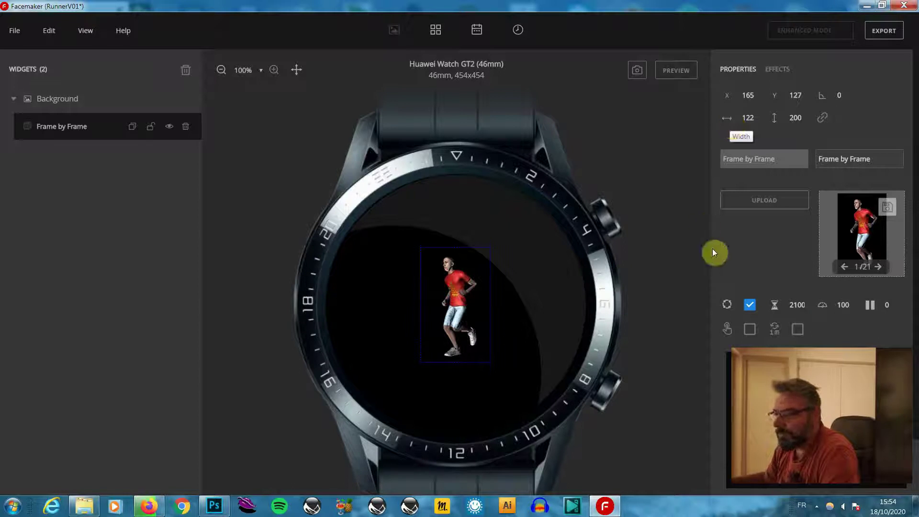
# Step: Look at the Mixamo page in Firefox, return to Facemaker and delete the Frame by Frame element from the Background
pyautogui.click(160, 509)
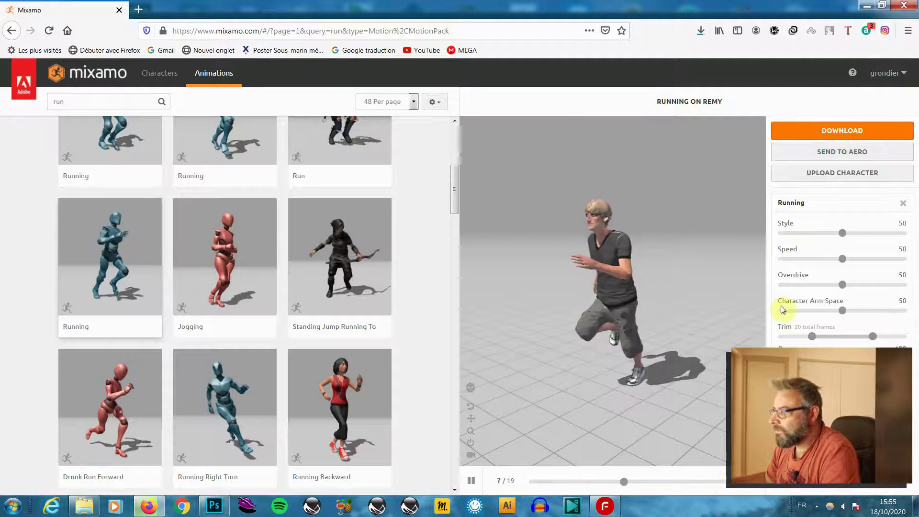
pyautogui.click(605, 506)
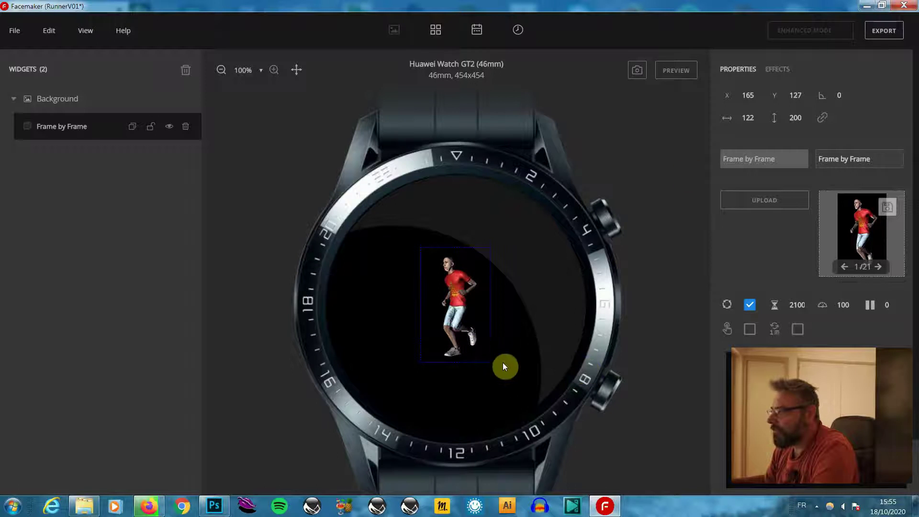
pyautogui.press('Delete')
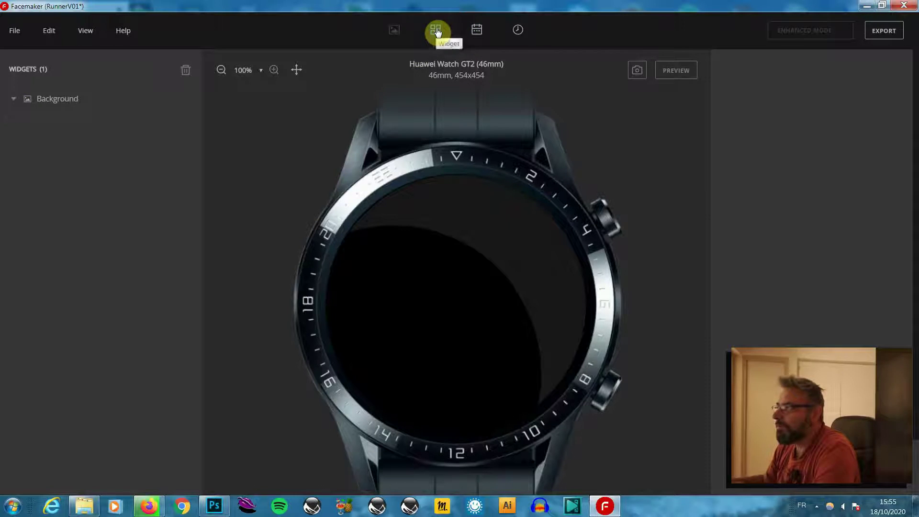
# Step: Add a Time widget to the watch face and insert an Image set element in it
pyautogui.click(520, 32)
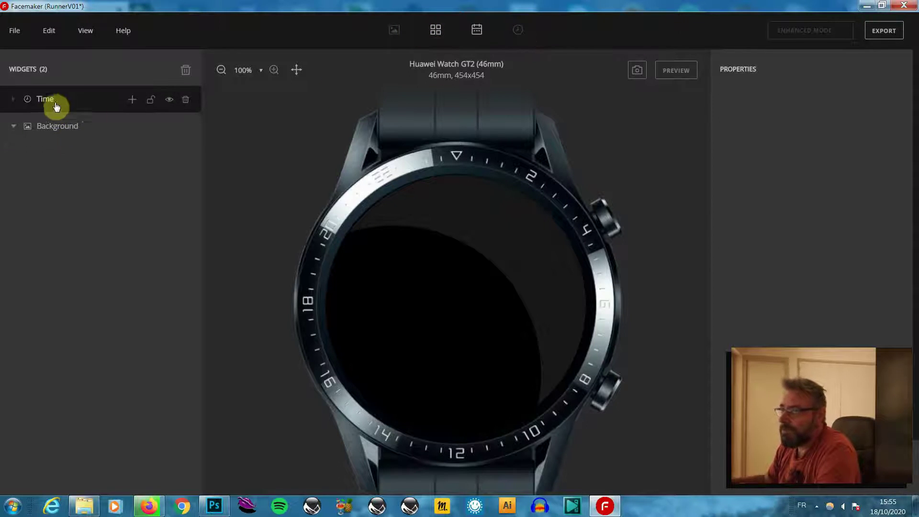
pyautogui.click(133, 100)
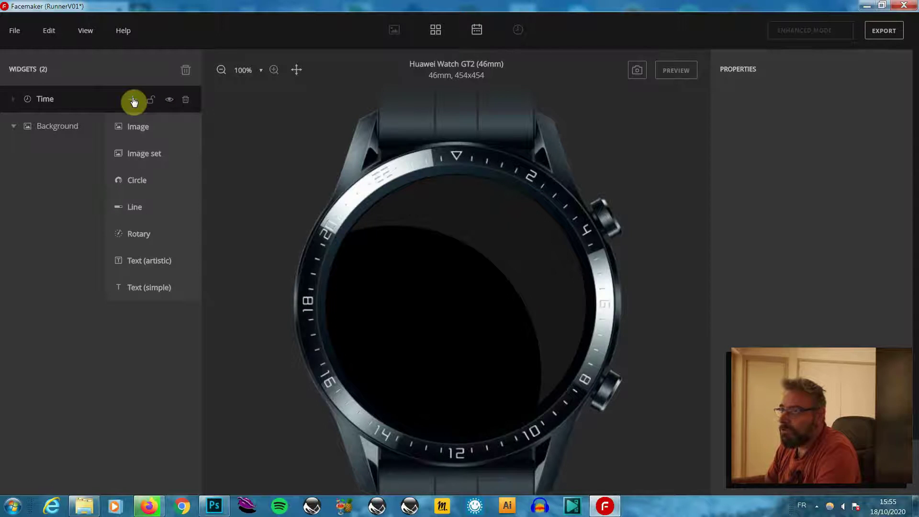
pyautogui.click(142, 159)
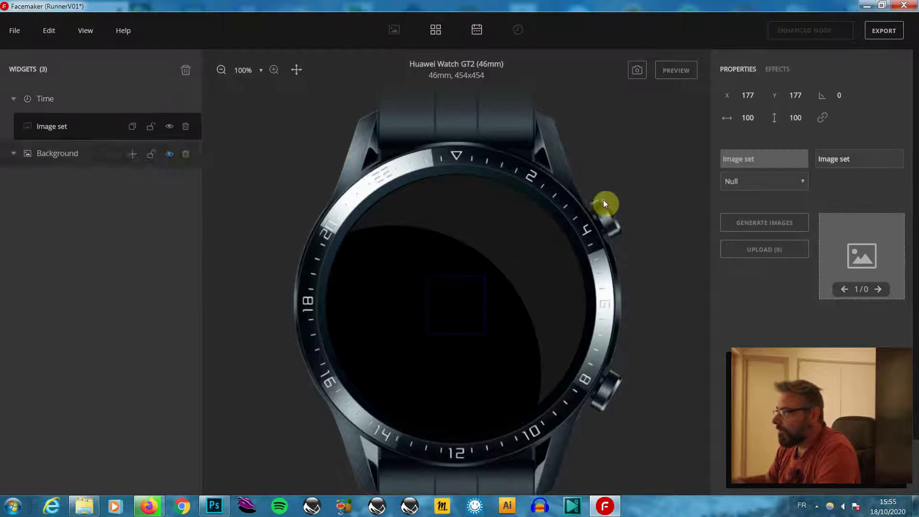
# Step: Set the image set's data type to Hours (first digit) and generate its digit images
pyautogui.click(779, 226)
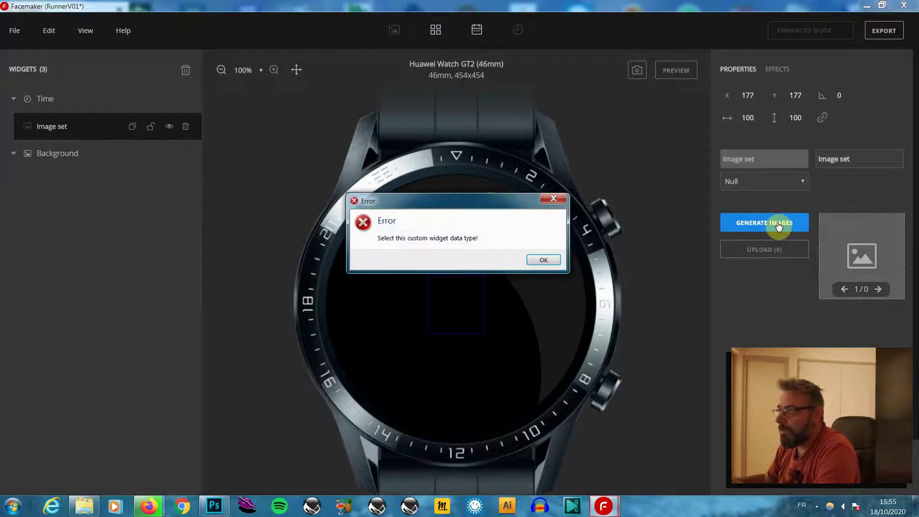
pyautogui.click(556, 261)
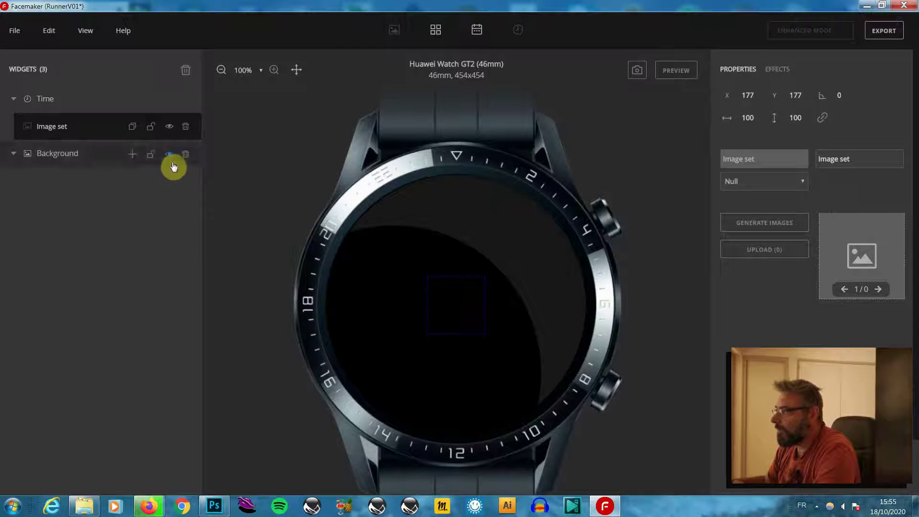
pyautogui.click(801, 181)
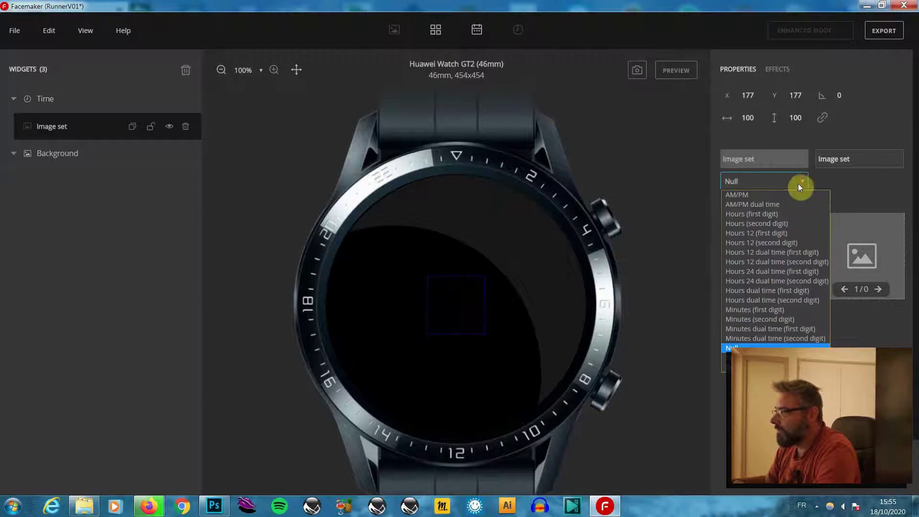
pyautogui.click(762, 214)
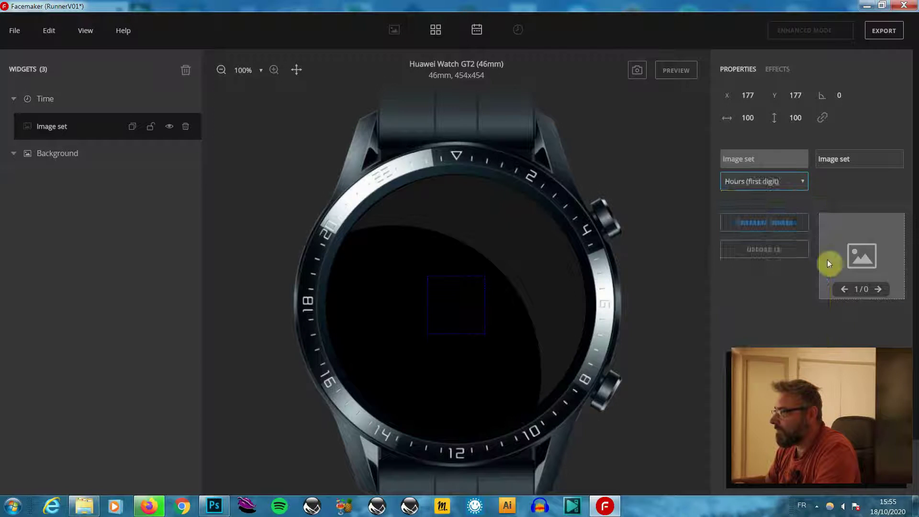
pyautogui.click(780, 231)
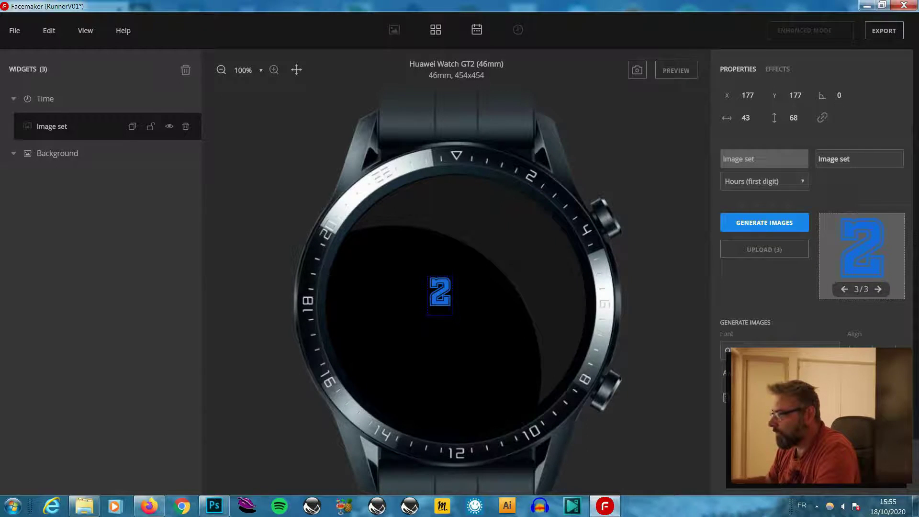
# Step: Set the first gradient colour of the generated digits to yellow #dcb818 and copy its hex code
pyautogui.click(737, 397)
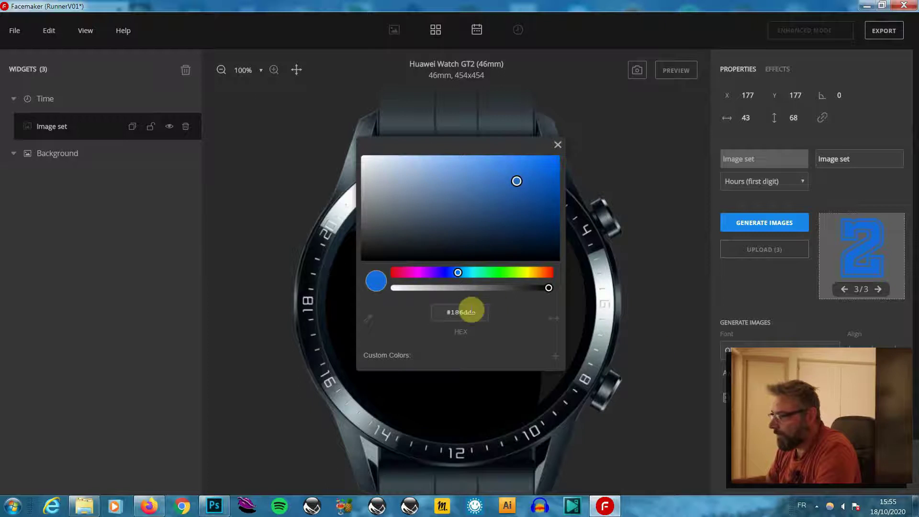
pyautogui.click(528, 272)
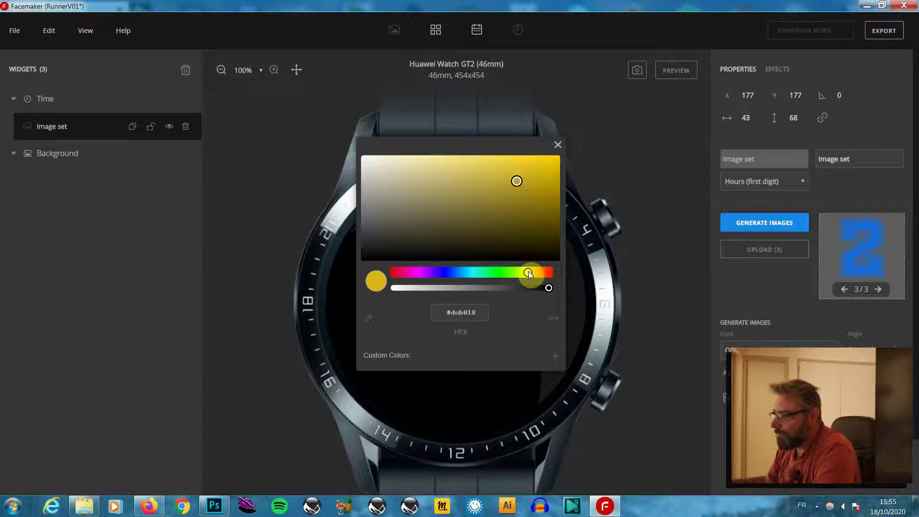
pyautogui.moveTo(484, 313); pyautogui.dragTo(418, 315)
pyautogui.hotkey('ctrl', 'c')
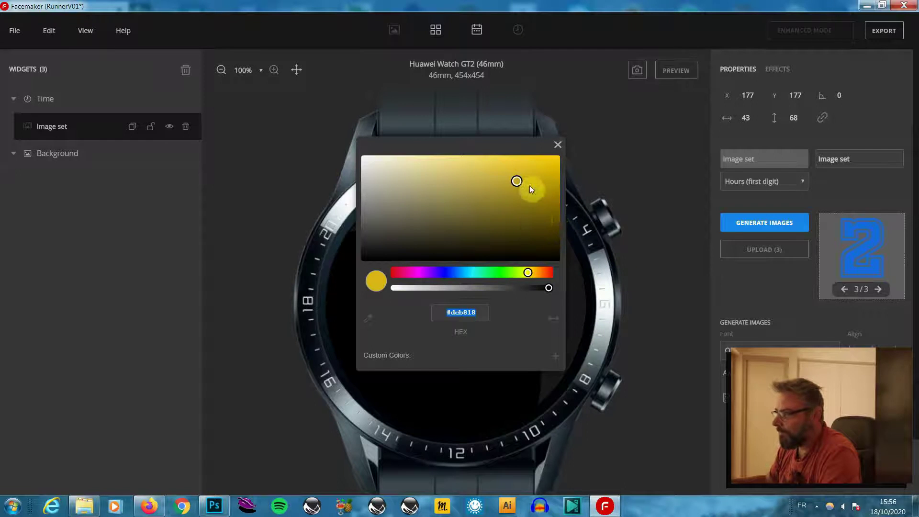
pyautogui.click(559, 145)
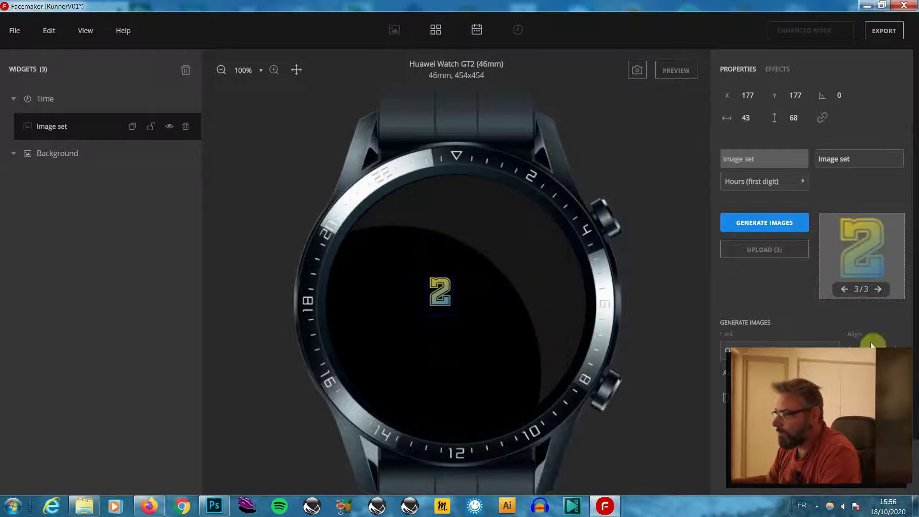
# Step: Paste the copied hex code #dcb818 as the second gradient colour so the digits become solid yellow
pyautogui.click(788, 398)
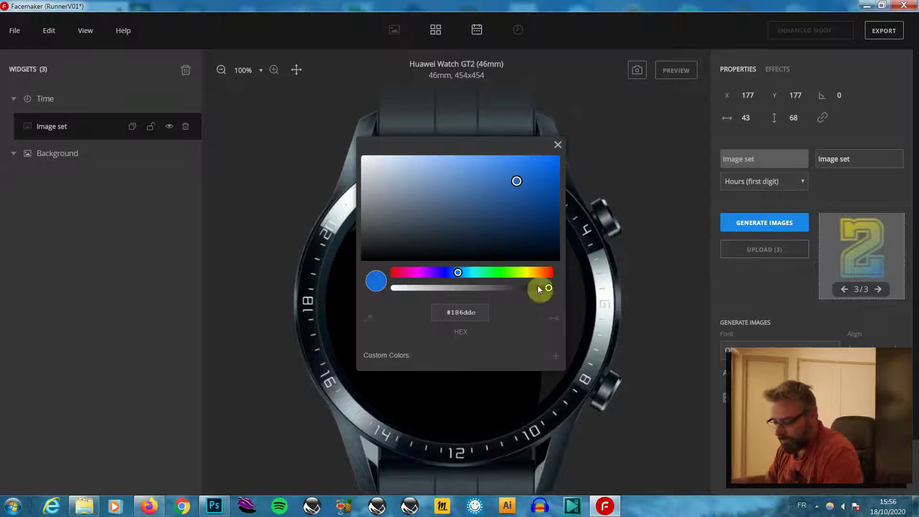
pyautogui.moveTo(481, 311); pyautogui.dragTo(392, 320)
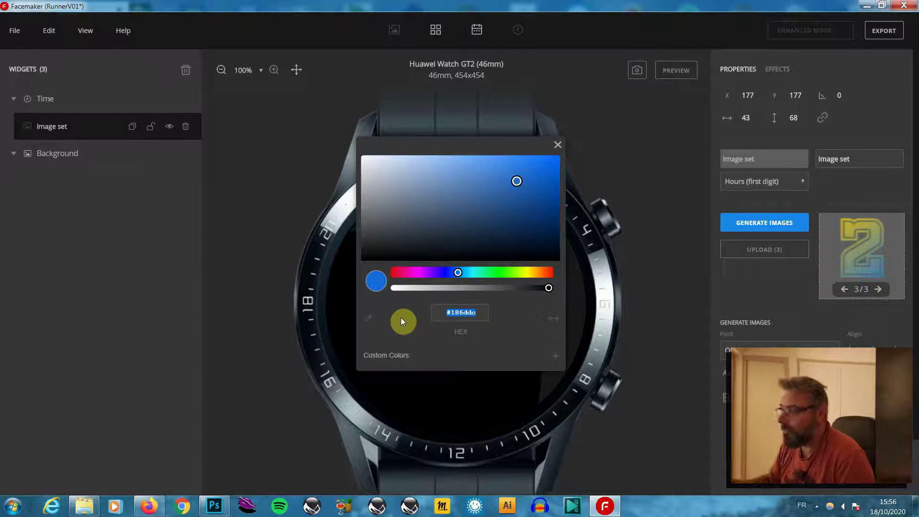
pyautogui.hotkey('ctrl', 'v')
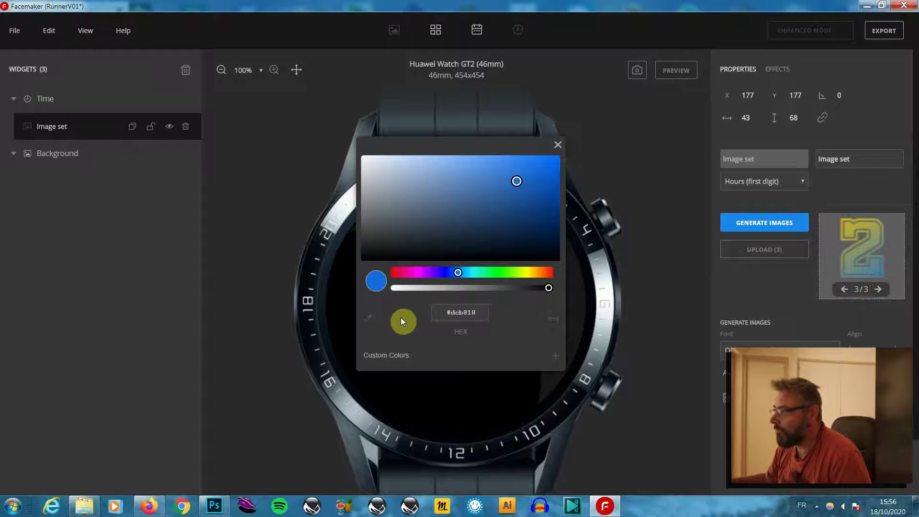
pyautogui.click(537, 315)
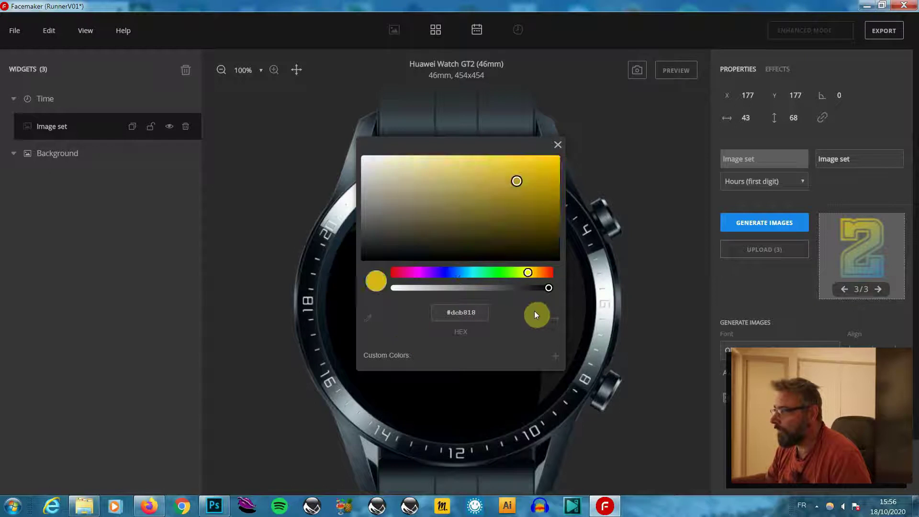
pyautogui.click(560, 144)
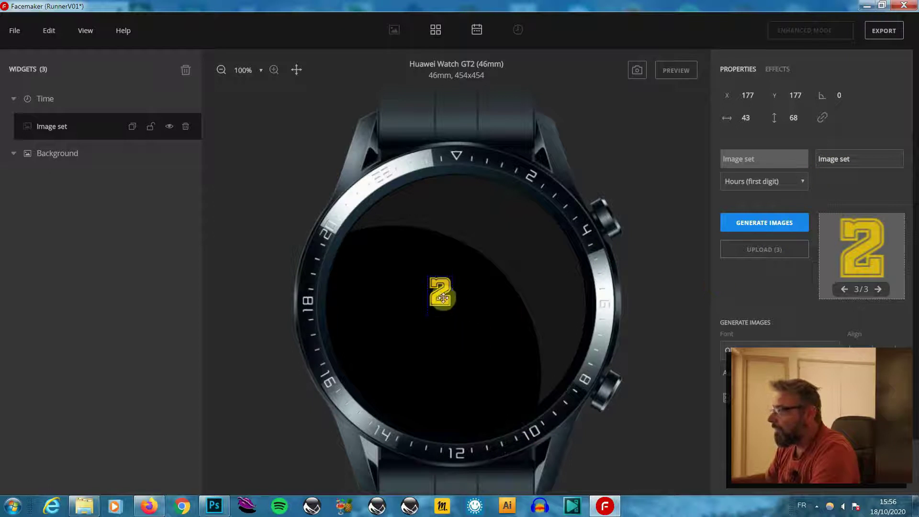
# Step: Set the hour digit's height to 110 and move it to the dial's upper left, at about X 92, Y 59
pyautogui.click(802, 126)
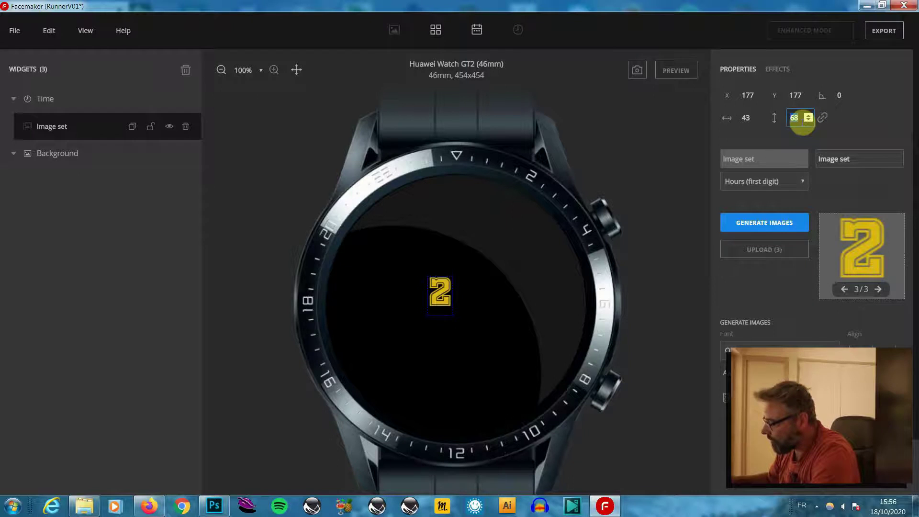
pyautogui.write('110')
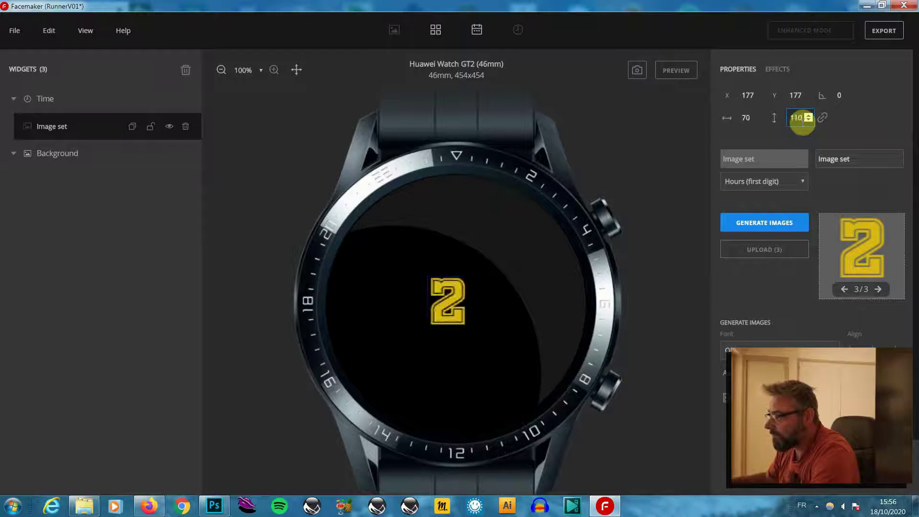
pyautogui.moveTo(436, 306); pyautogui.dragTo(395, 250)
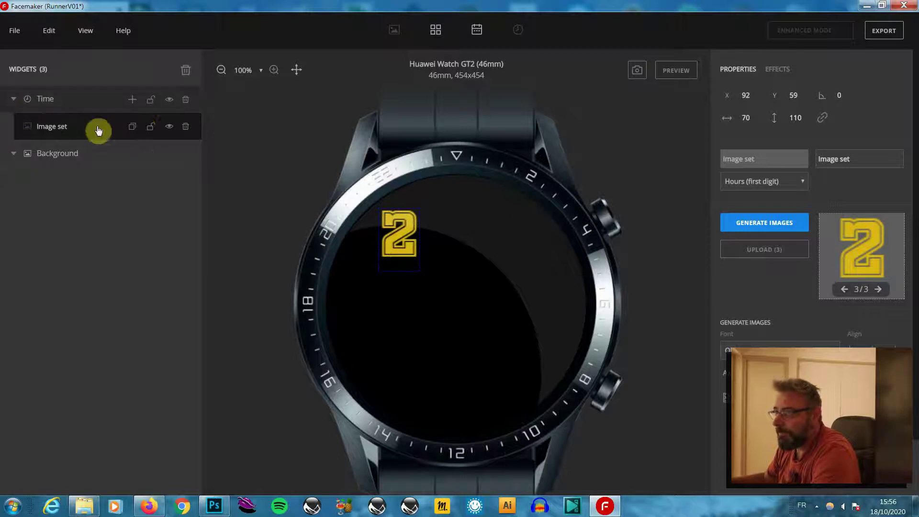
# Step: Clone the hour image set, change the clone's data type to Hours (second digit) and generate its digit images
pyautogui.click(134, 131)
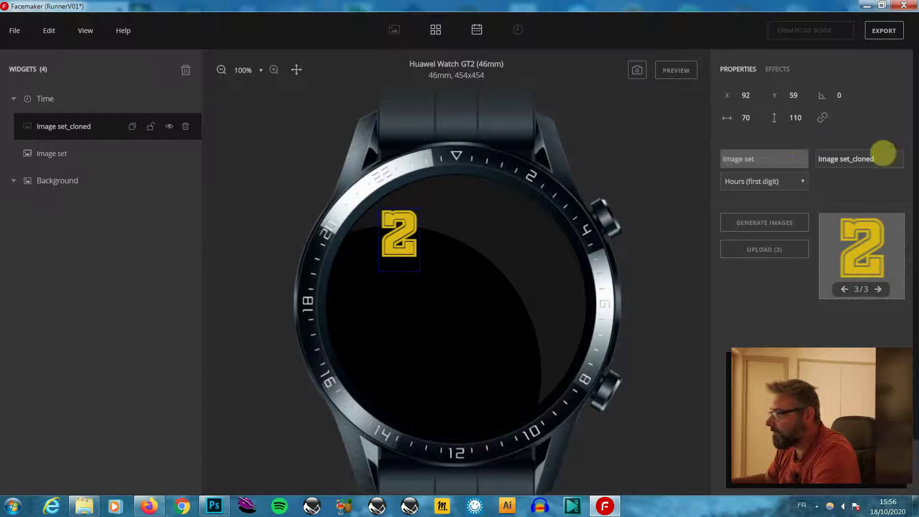
pyautogui.click(803, 184)
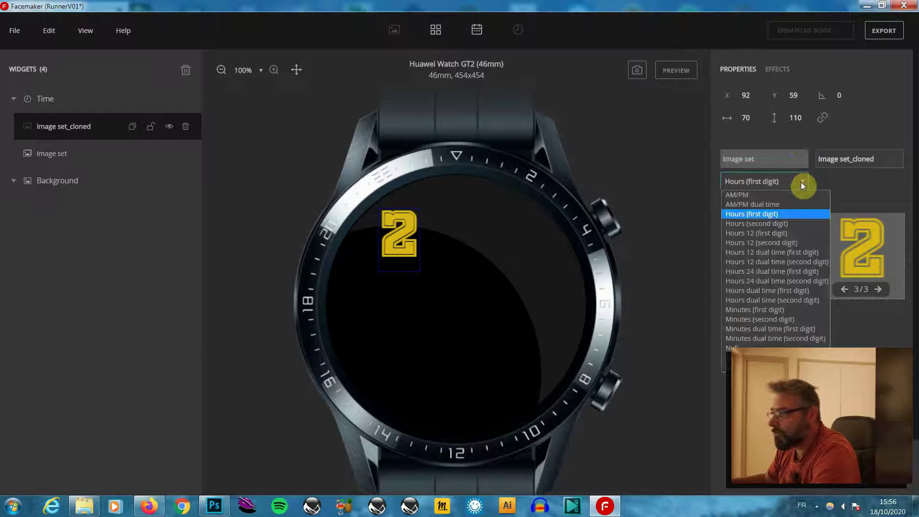
pyautogui.click(778, 224)
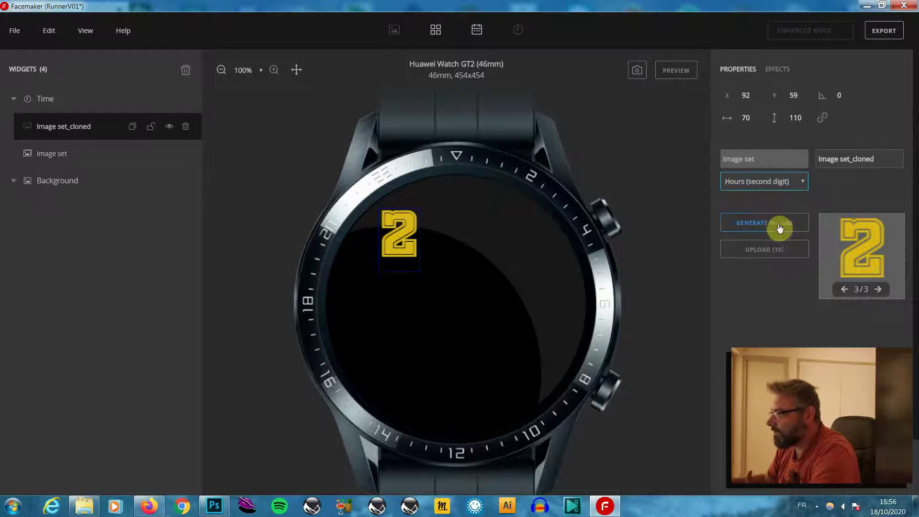
pyautogui.click(776, 224)
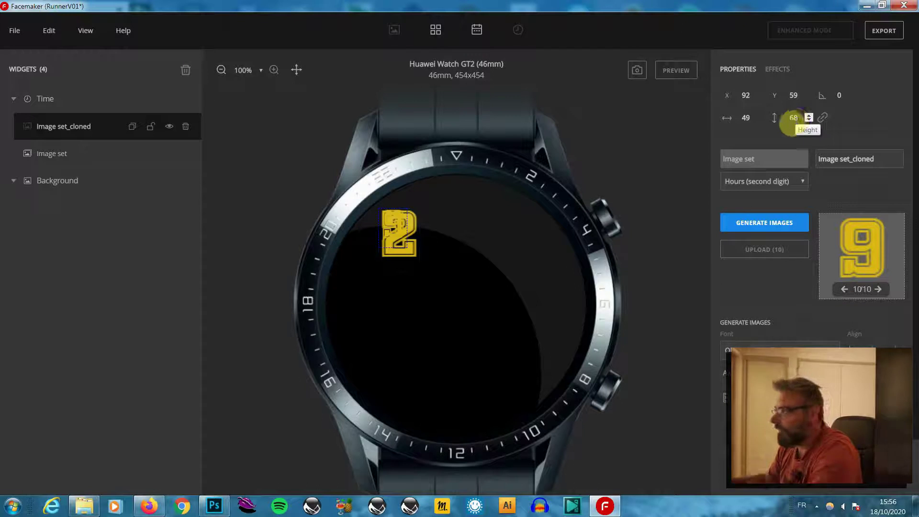
# Step: Set the second hour digit's height to 110 and move it beside the first digit, at about X 155, Y 59
pyautogui.doubleClick(793, 119)
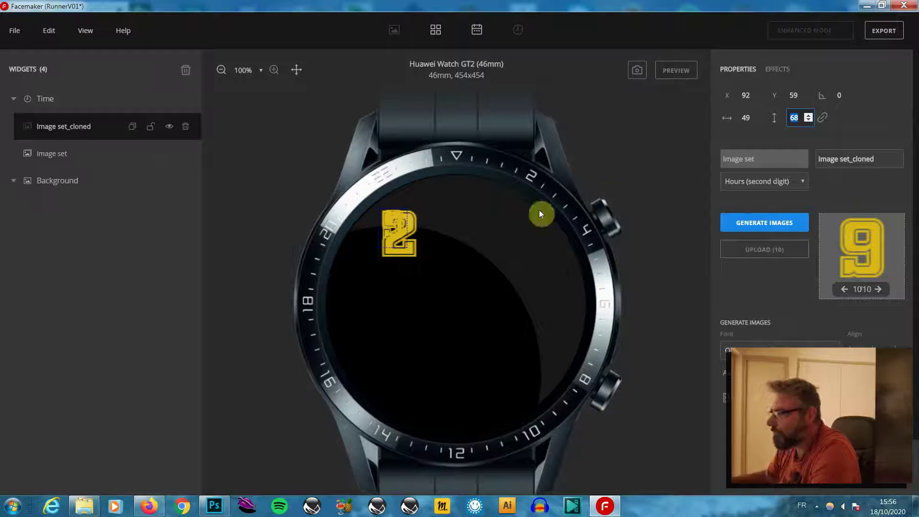
pyautogui.write('110')
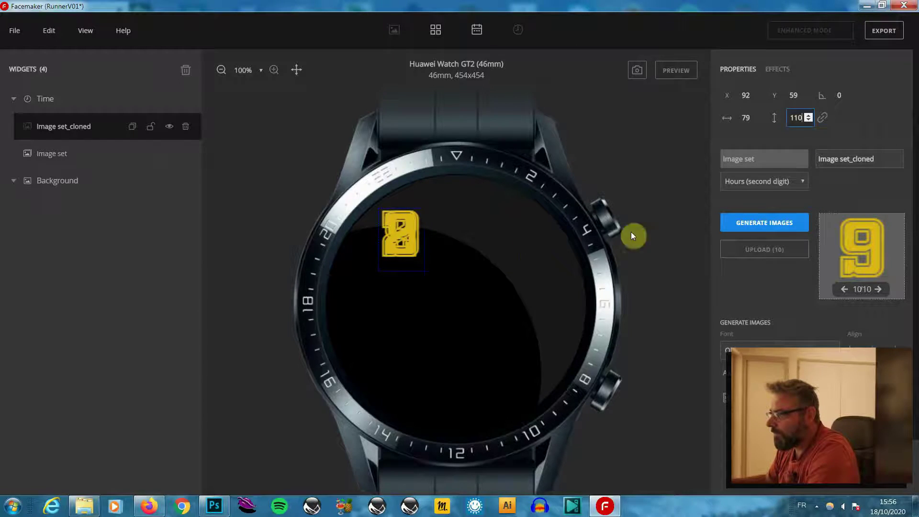
pyautogui.hotkey('shift', 'Right')
pyautogui.hotkey('shift', 'Right')
pyautogui.hotkey('shift', 'Right')
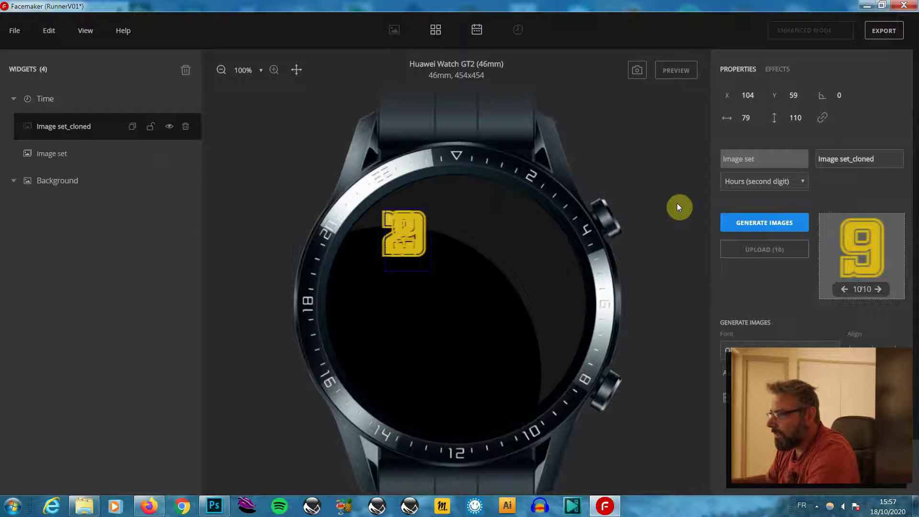
pyautogui.hotkey('shift', 'Right')
pyautogui.hotkey('shift', 'Right')
pyautogui.hotkey('shift', 'Right')
pyautogui.press('Right')
pyautogui.press('Right')
pyautogui.press('Right')
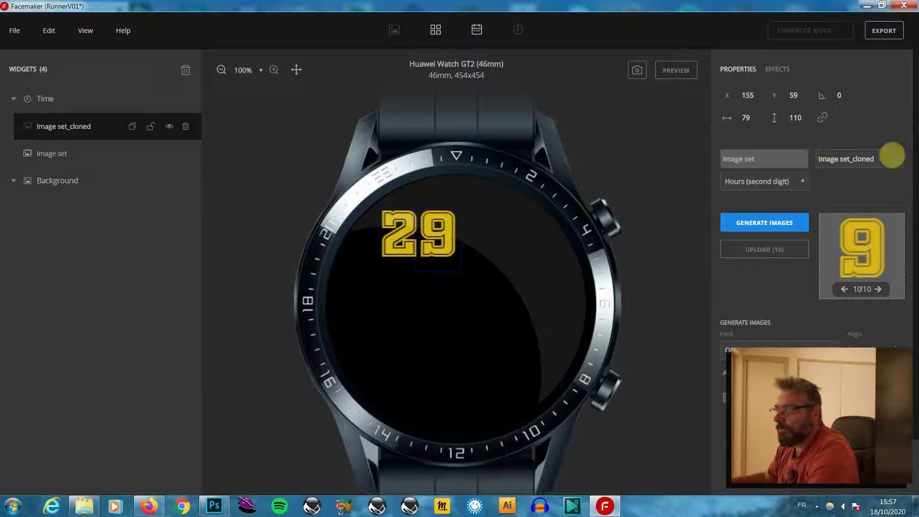
# Step: Rename the first hour digit's image set to H1 and the cloned second-digit set to H2
pyautogui.click(98, 154)
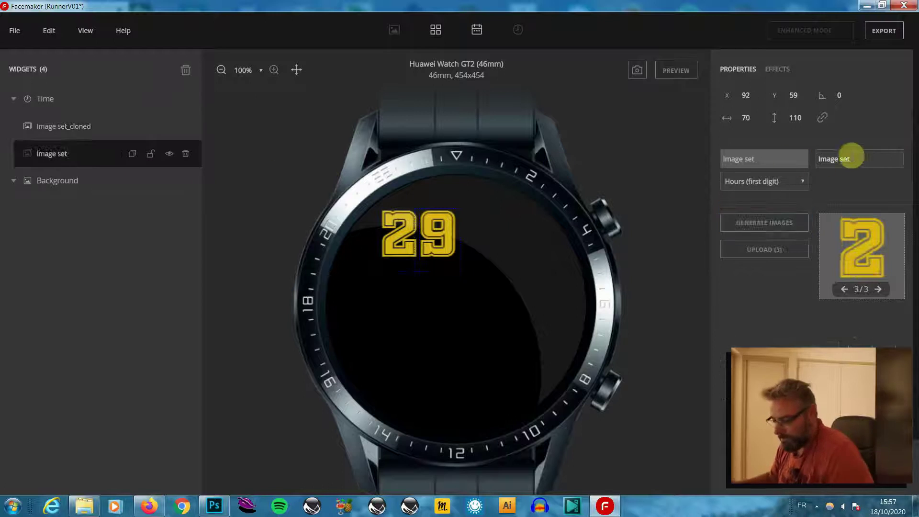
pyautogui.hotkey('ctrl', 'a')
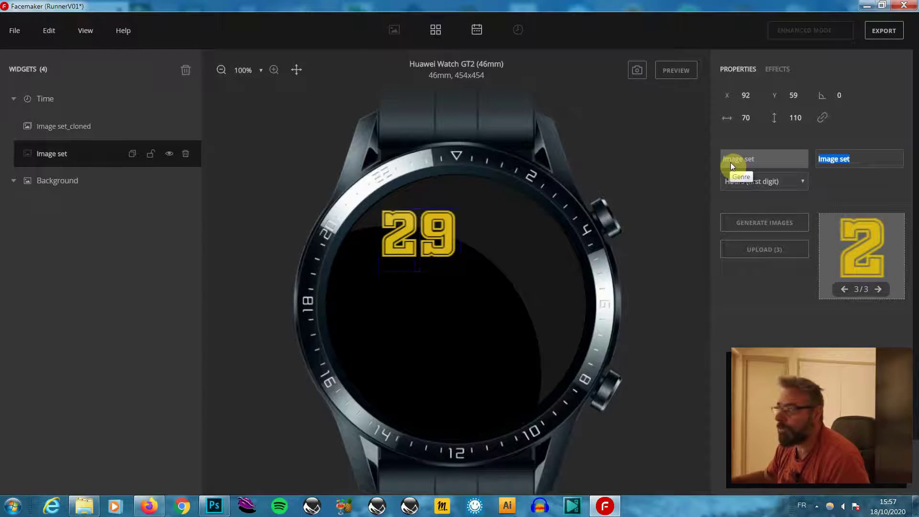
pyautogui.write('H1')
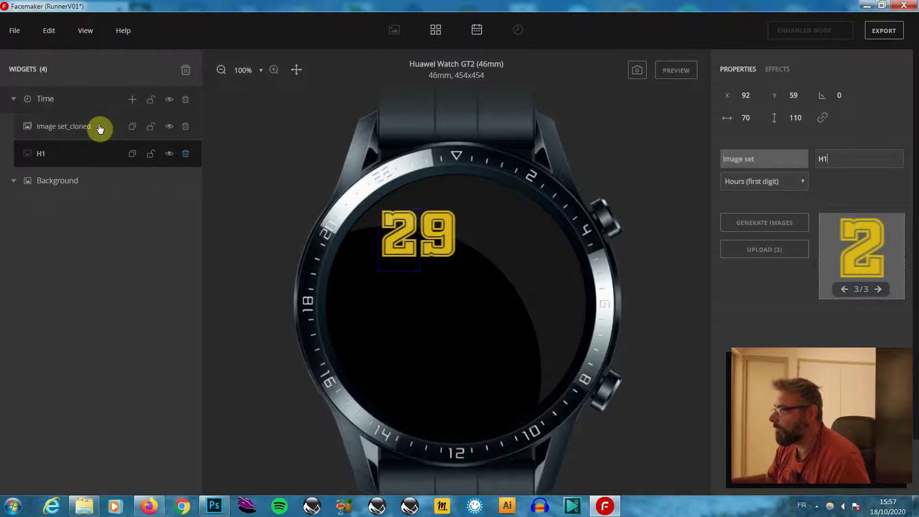
pyautogui.click(437, 235)
pyautogui.moveTo(875, 159); pyautogui.dragTo(811, 157)
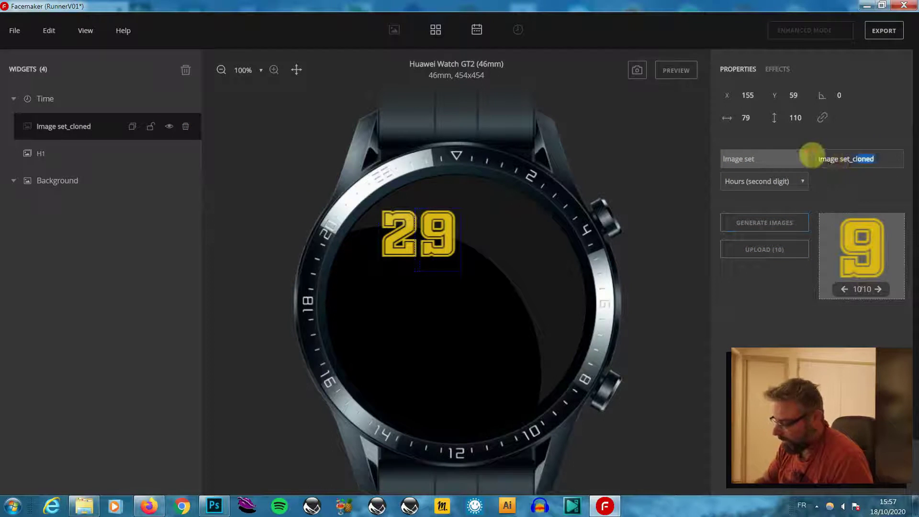
pyautogui.write('H2')
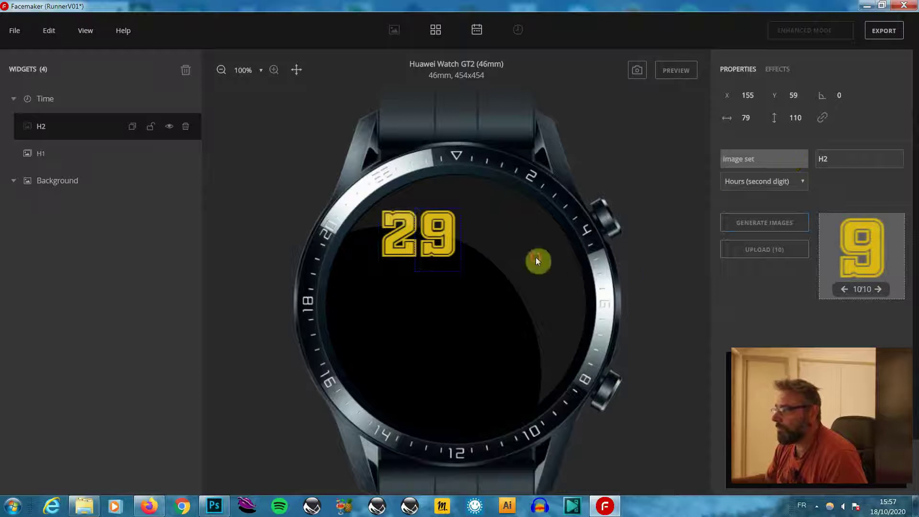
# Step: Clone H2 and move the copy horizontally to X 233, leaving a gap after the hour digits
pyautogui.click(398, 242)
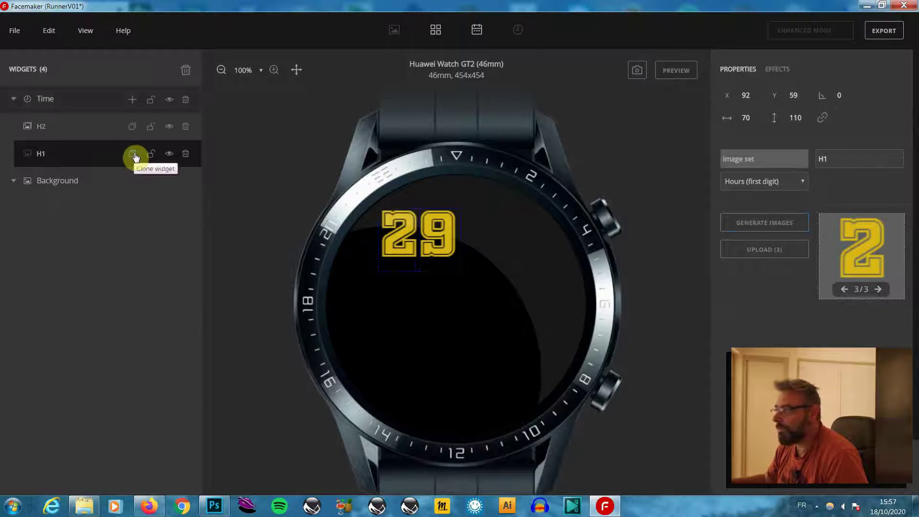
pyautogui.click(133, 128)
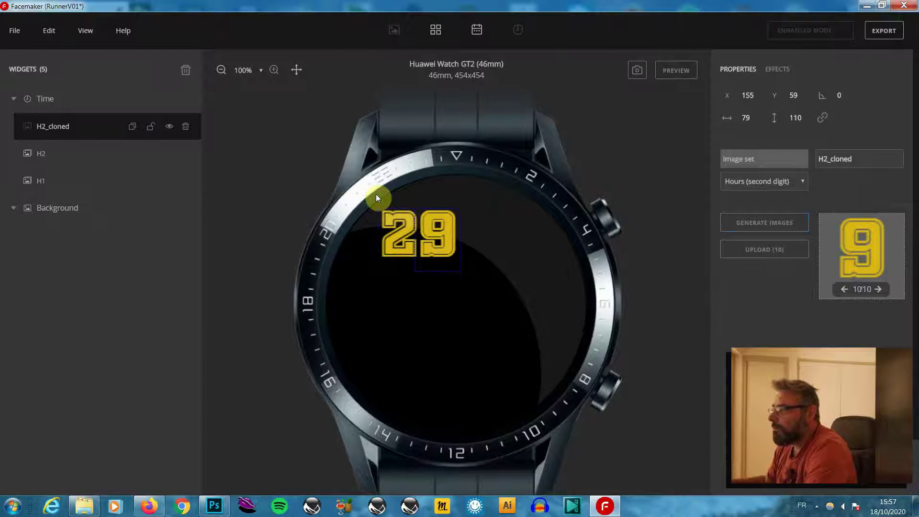
pyautogui.press('Right')
pyautogui.press('Right')
pyautogui.press('Right')
pyautogui.press('Right')
pyautogui.press('Right')
pyautogui.press('Right')
pyautogui.press('Right')
pyautogui.press('Right')
pyautogui.press('Right')
pyautogui.press('Right')
pyautogui.press('Right')
pyautogui.press('Right')
pyautogui.press('Right')
pyautogui.press('Right')
pyautogui.press('Right')
pyautogui.press('Right')
pyautogui.press('Right')
pyautogui.press('Right')
pyautogui.press('Right')
pyautogui.press('Right')
pyautogui.press('Right')
pyautogui.press('Right')
pyautogui.press('Right')
pyautogui.press('Right')
pyautogui.press('Right')
pyautogui.press('Right')
pyautogui.press('Right')
pyautogui.press('Right')
pyautogui.press('Right')
pyautogui.press('Right')
pyautogui.press('Right')
pyautogui.press('Right')
pyautogui.press('Right')
pyautogui.press('Right')
pyautogui.press('Right')
pyautogui.press('Right')
pyautogui.press('Right')
pyautogui.press('Right')
pyautogui.press('Right')
pyautogui.press('Right')
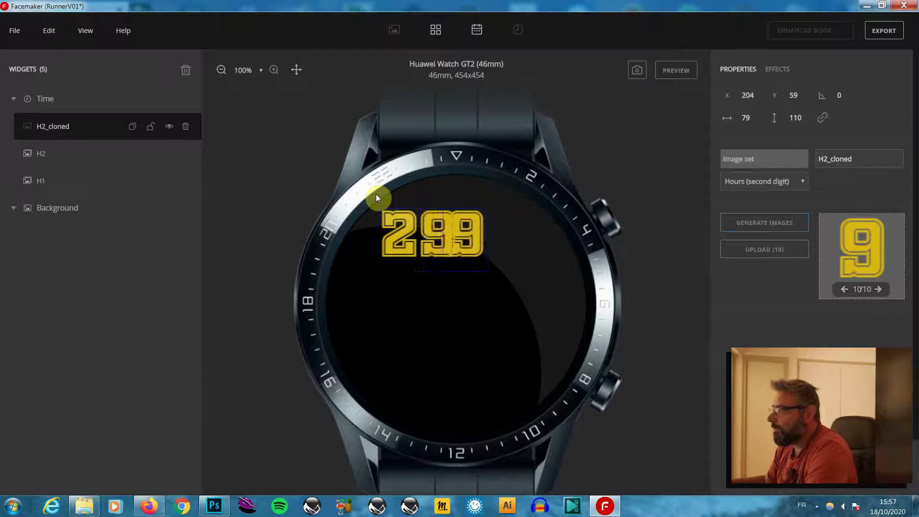
# Step: Change the H2 clone's data type to Minutes (first digit) and generate its digit images
pyautogui.click(805, 180)
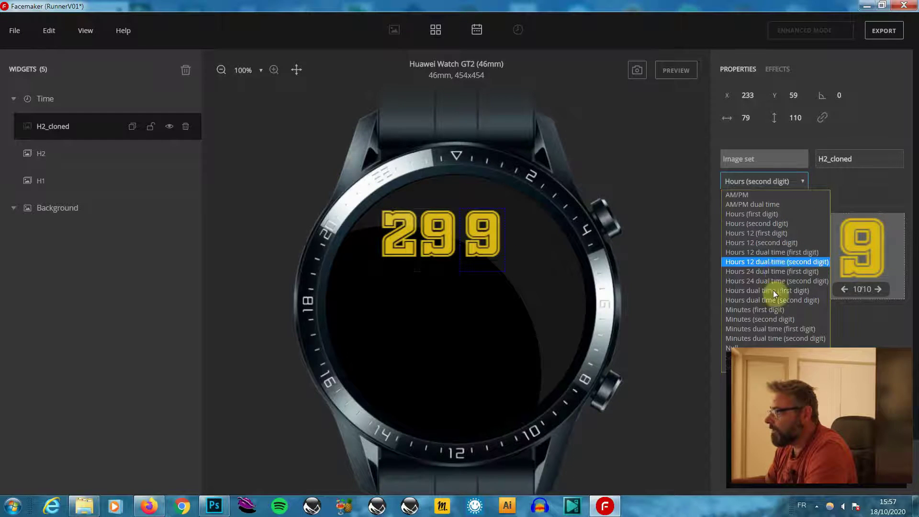
pyautogui.click(772, 310)
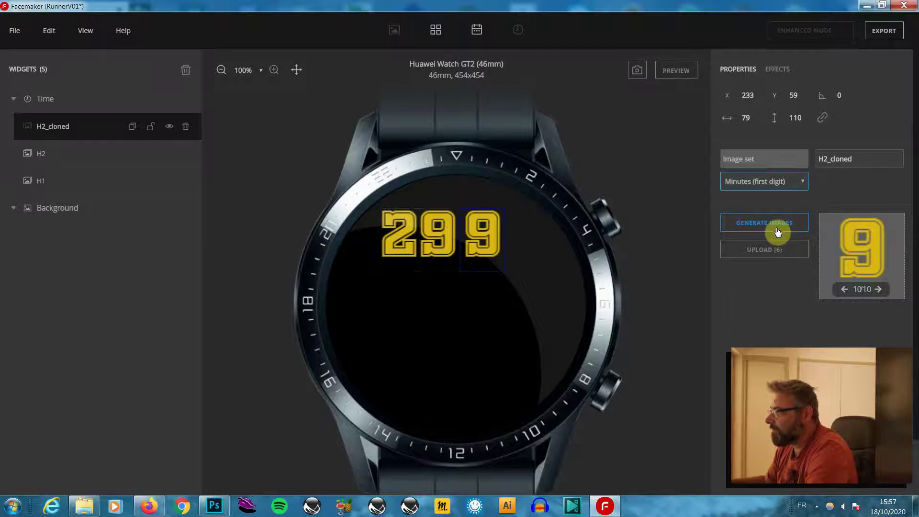
pyautogui.click(777, 226)
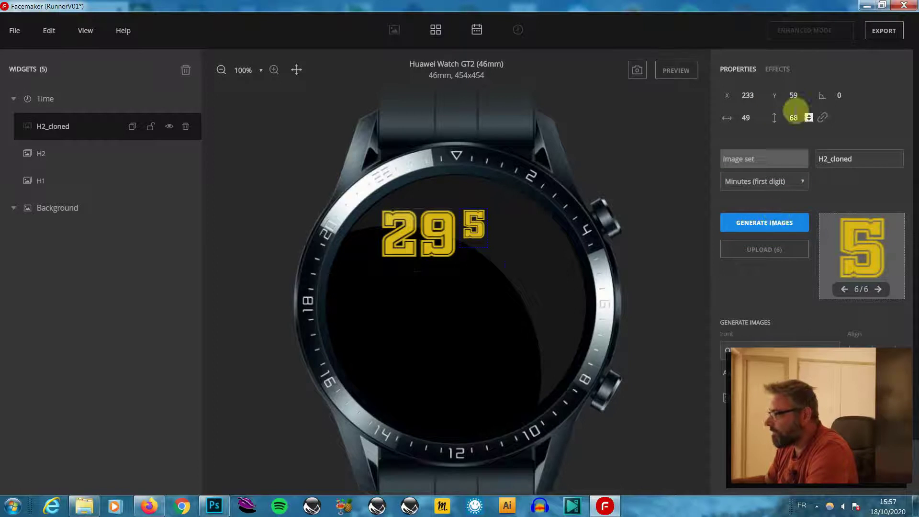
# Step: Set the first minutes digit's height to 110 and rename its image set to M1
pyautogui.click(796, 116)
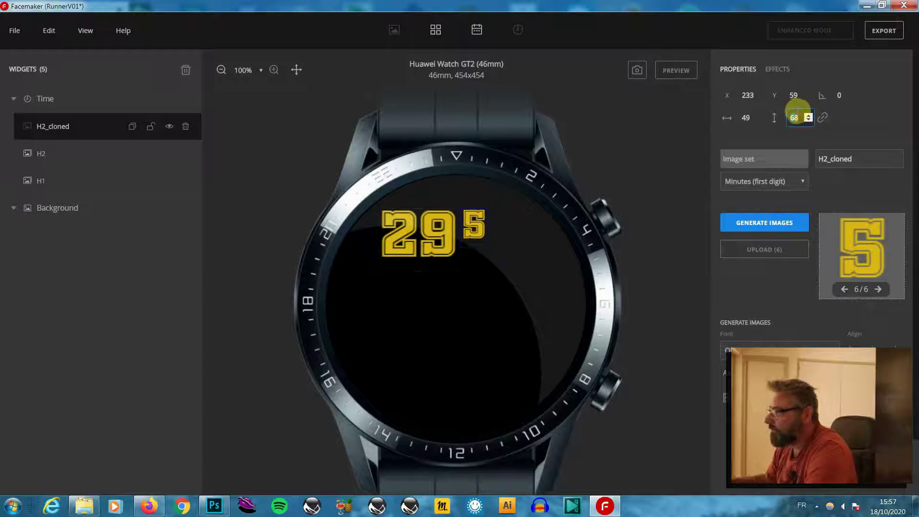
pyautogui.write('110')
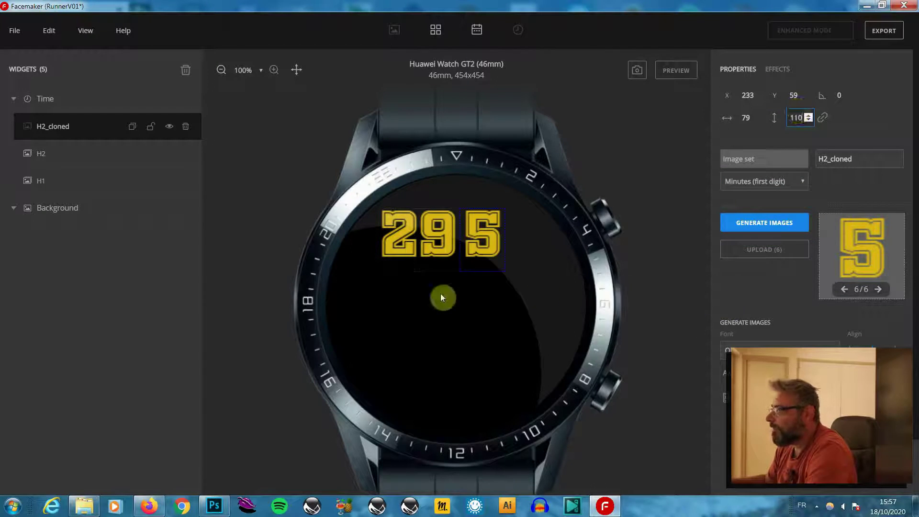
pyautogui.moveTo(868, 163); pyautogui.dragTo(742, 160)
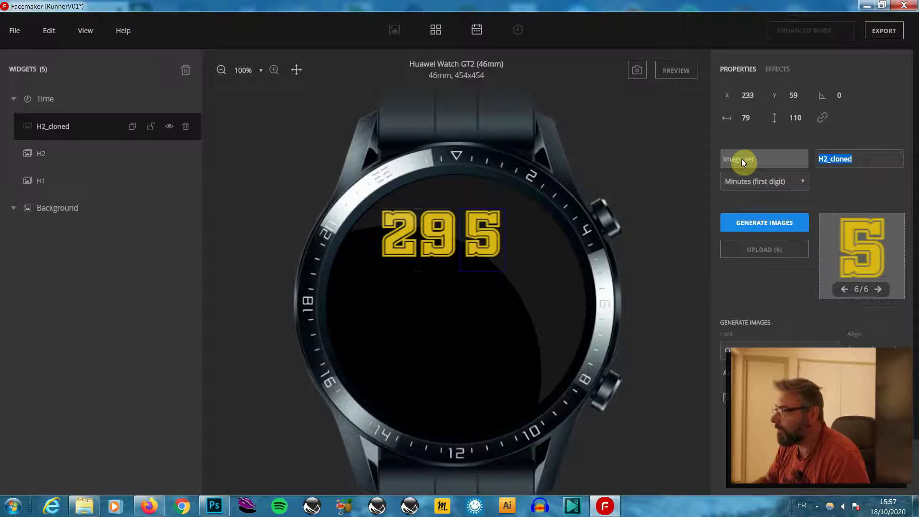
pyautogui.write('M1')
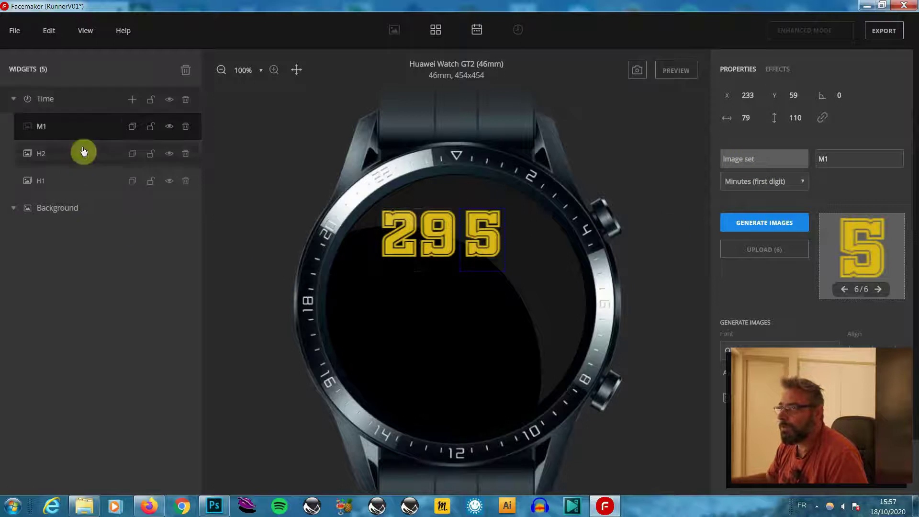
# Step: Clone M1 and move the copy horizontally to X 298, directly beside the first minutes digit
pyautogui.click(132, 127)
pyautogui.press('Right')
pyautogui.press('Right')
pyautogui.press('Right')
pyautogui.press('Right')
pyautogui.press('Right')
pyautogui.press('Right')
pyautogui.press('Right')
pyautogui.press('Right')
pyautogui.press('Right')
pyautogui.press('Right')
pyautogui.press('Right')
pyautogui.press('Right')
pyautogui.press('Right')
pyautogui.press('Right')
pyautogui.press('Right')
pyautogui.press('Right')
pyautogui.press('Right')
pyautogui.press('Right')
pyautogui.press('Right')
pyautogui.press('Right')
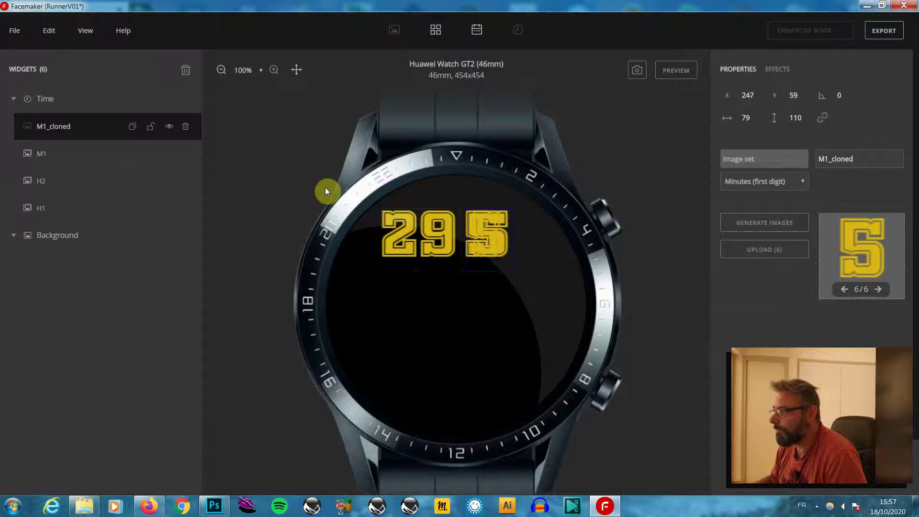
pyautogui.press('Right')
pyautogui.press('Right')
pyautogui.press('Right')
pyautogui.press('Right')
pyautogui.press('Right')
pyautogui.press('Right')
pyautogui.press('Right')
pyautogui.press('Right')
pyautogui.press('Right')
pyautogui.press('Right')
pyautogui.press('Right')
pyautogui.press('Right')
pyautogui.press('Right')
pyautogui.press('Right')
pyautogui.press('Right')
pyautogui.press('Right')
pyautogui.press('Right')
pyautogui.press('Right')
pyautogui.press('Right')
pyautogui.press('Right')
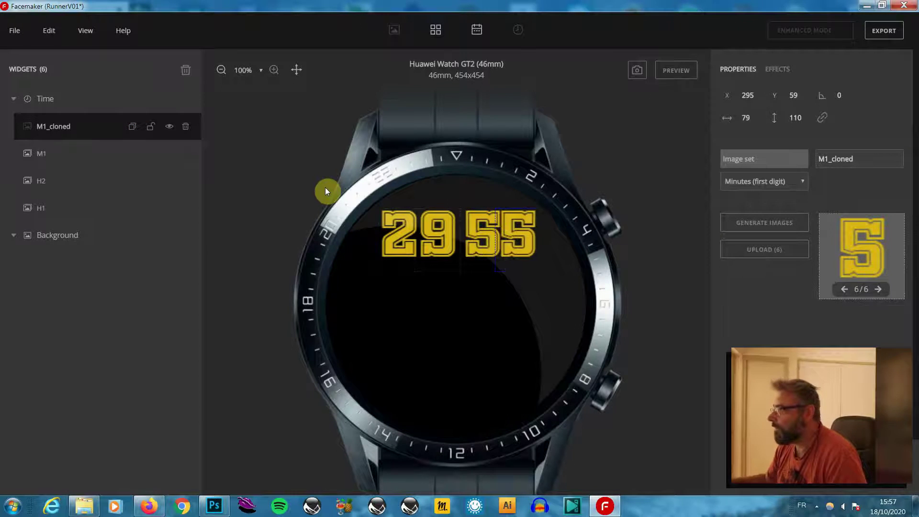
# Step: Change the M1 clone's data type to Minutes (second digit), generate its images and set its height to 110
pyautogui.click(801, 184)
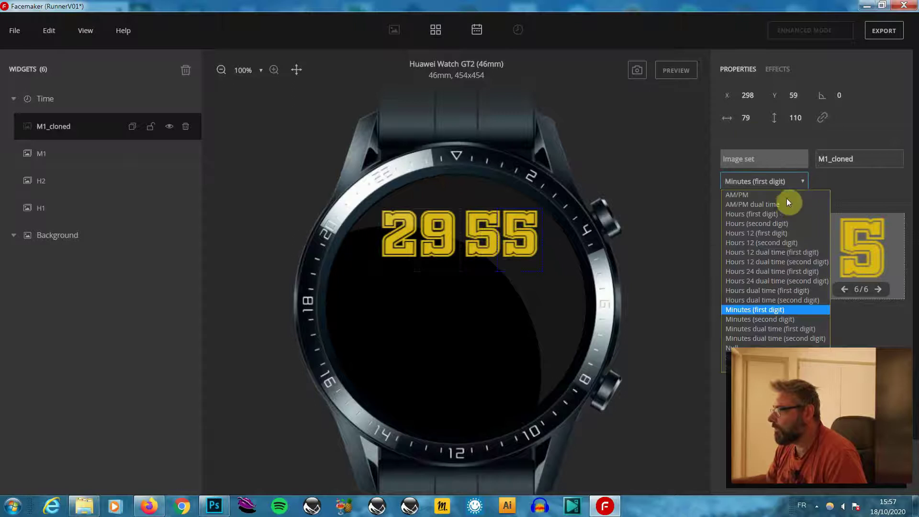
pyautogui.click(777, 320)
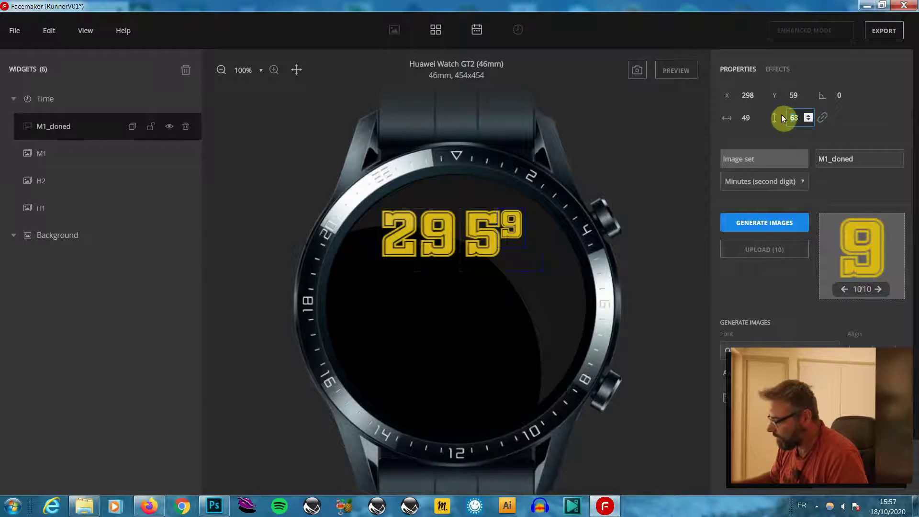
pyautogui.write('100')
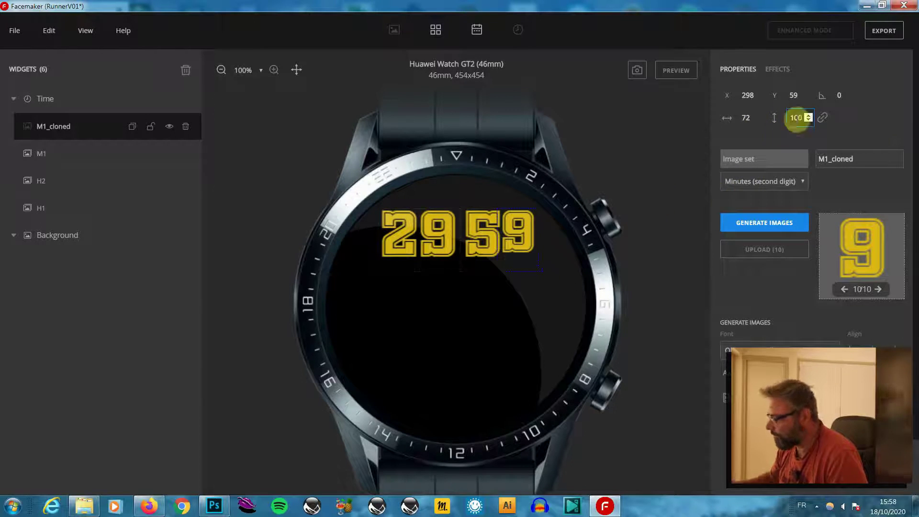
pyautogui.write('110')
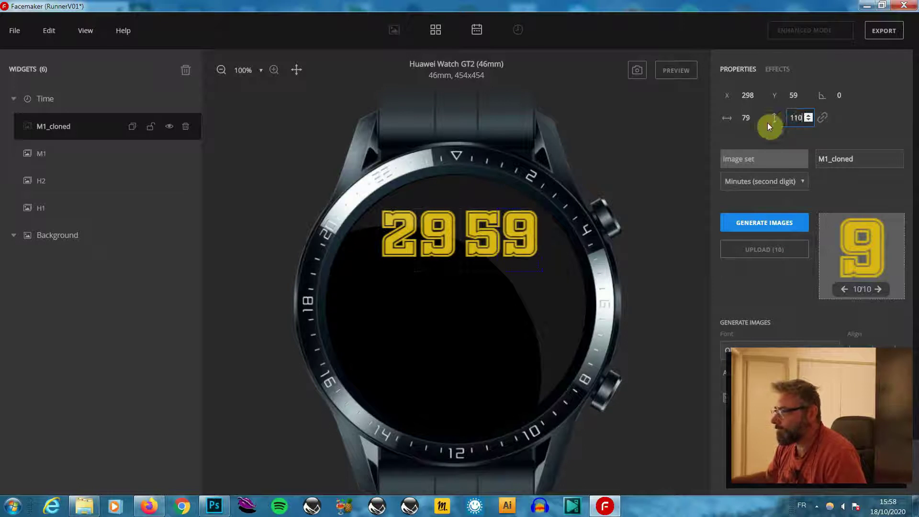
pyautogui.click(700, 232)
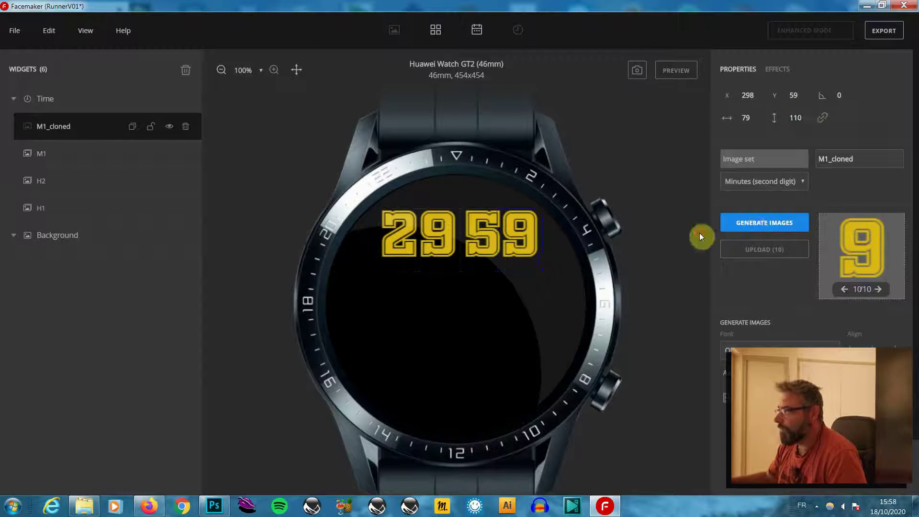
# Step: Preview the watch face to check the four time digits, and return to editing
pyautogui.click(686, 81)
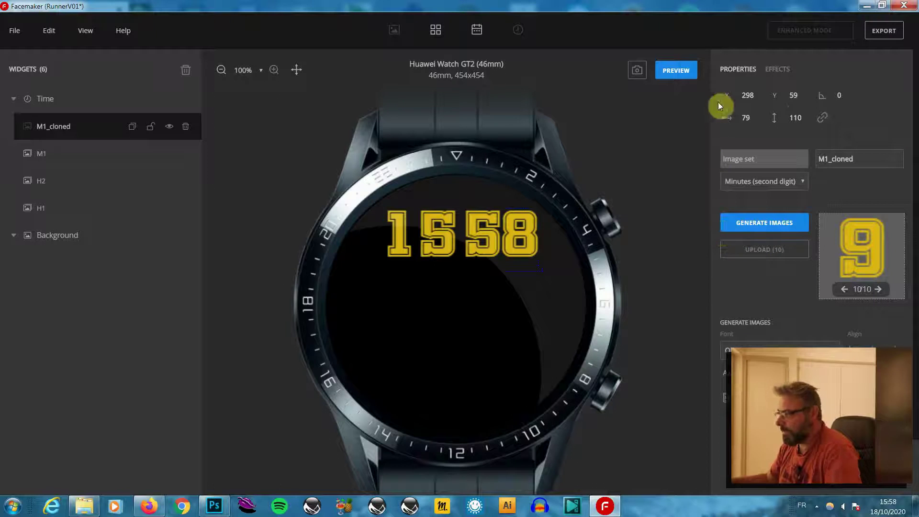
pyautogui.click(688, 72)
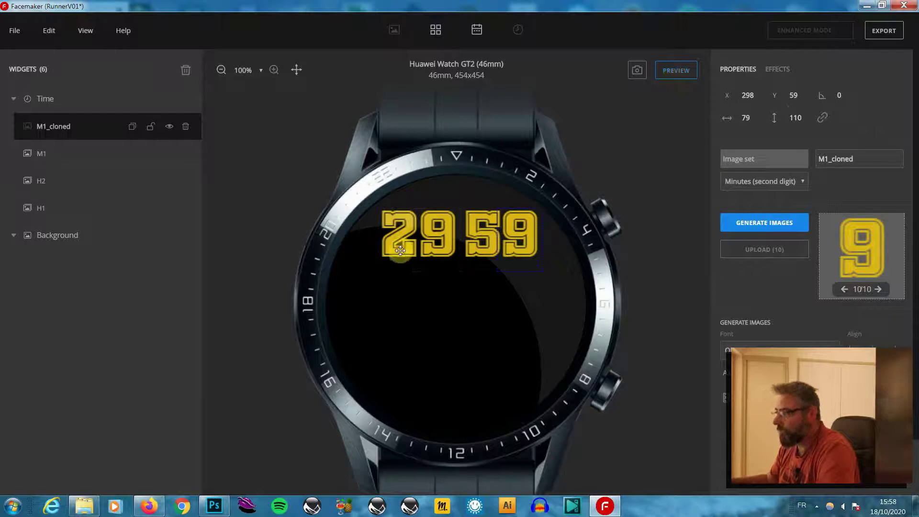
# Step: Nudge the hour digits H1 and H2 slightly left to widen the gap before the minute digits
pyautogui.click(446, 288)
pyautogui.press('Left')
pyautogui.press('Left')
pyautogui.press('Left')
pyautogui.press('Left')
pyautogui.press('Left')
pyautogui.press('Left')
pyautogui.press('Left')
pyautogui.press('Left')
pyautogui.press('Left')
pyautogui.press('Left')
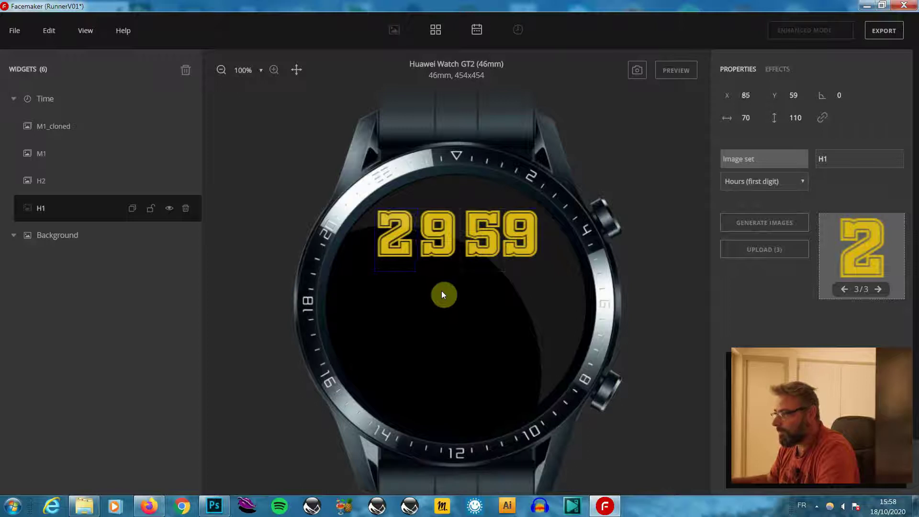
pyautogui.click(439, 247)
pyautogui.press('Left')
pyautogui.press('Left')
pyautogui.press('Left')
pyautogui.press('Left')
pyautogui.press('Left')
pyautogui.press('Left')
pyautogui.press('Left')
pyautogui.press('Left')
pyautogui.press('Left')
pyautogui.press('Left')
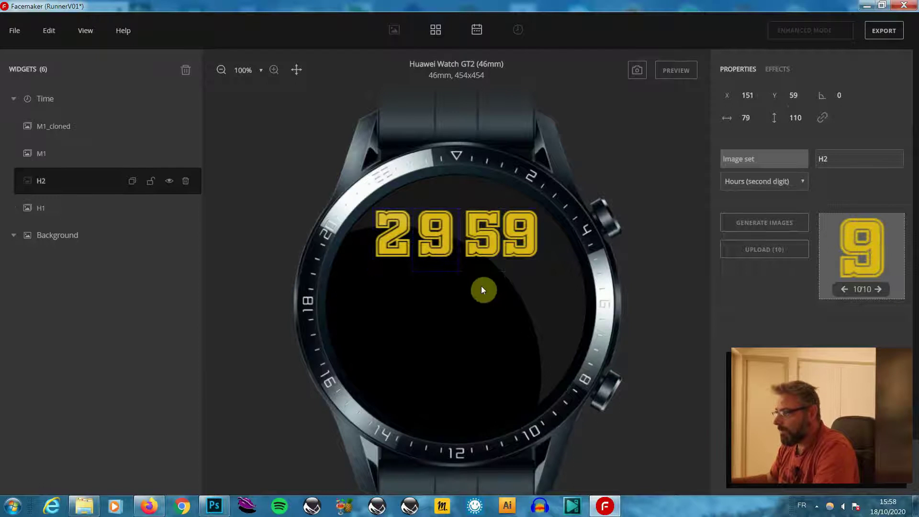
# Step: Shift both minute digits slightly right, placing M1 at X 236 and M1_cloned at X 303
pyautogui.click(485, 240)
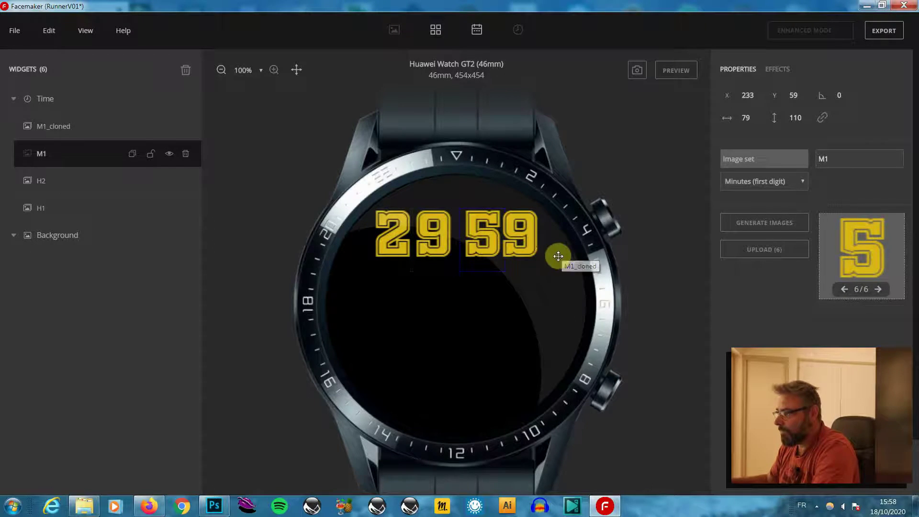
pyautogui.click(534, 252)
pyautogui.click(498, 254)
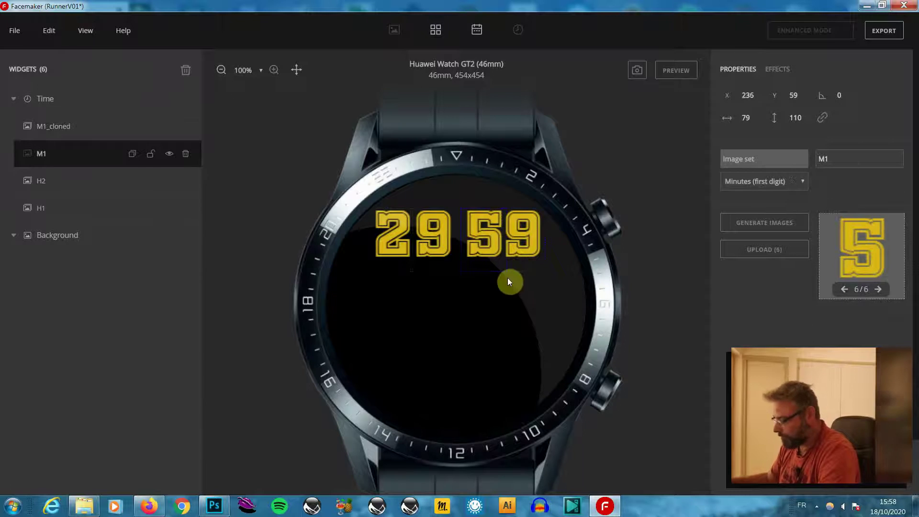
# Step: Nudge the first hours digit H1 slightly further left on the dial
pyautogui.click(456, 272)
pyautogui.press('Left')
pyautogui.press('Left')
pyautogui.press('Left')
pyautogui.press('Left')
pyautogui.press('Left')
pyautogui.press('Left')
pyautogui.press('Left')
pyautogui.press('Left')
pyautogui.press('Left')
pyautogui.press('Left')
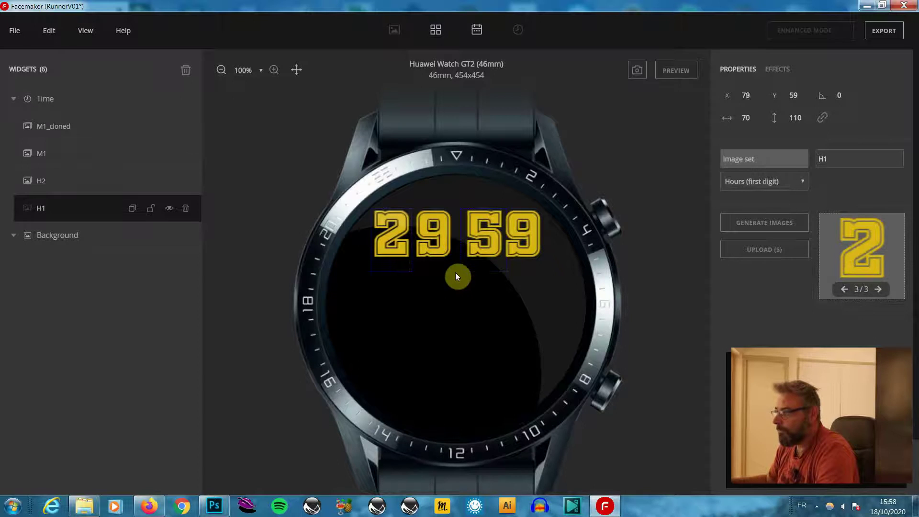
# Step: Move the second hours digit H2 left to X 140, keeping it beside H1
pyautogui.click(441, 249)
pyautogui.press('Left')
pyautogui.press('Left')
pyautogui.press('Left')
pyautogui.press('Left')
pyautogui.press('Left')
pyautogui.press('Left')
pyautogui.press('Left')
pyautogui.press('Left')
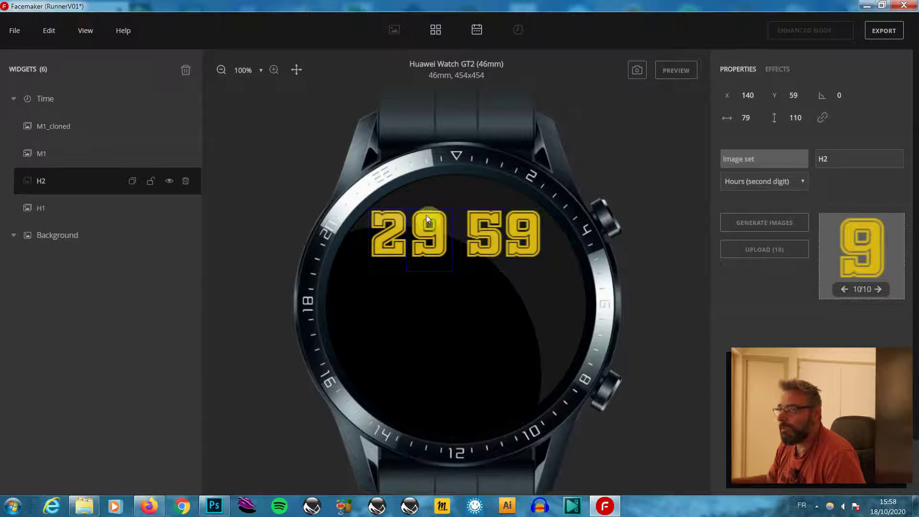
# Step: Add a new Image widget to the Background group
pyautogui.moveTo(92, 236)
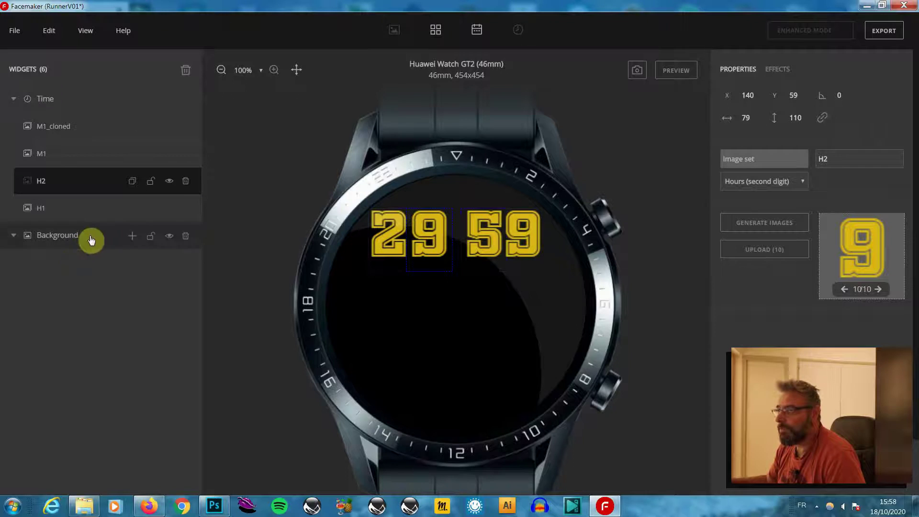
pyautogui.click(133, 237)
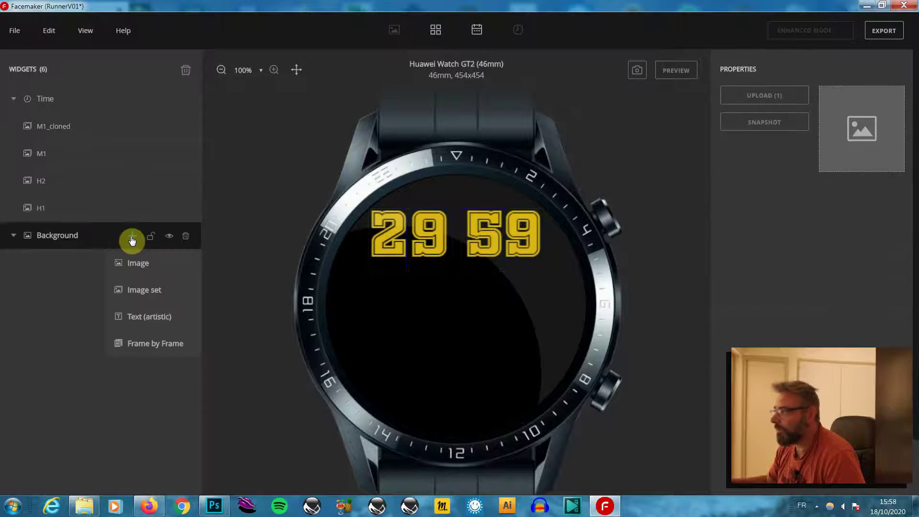
pyautogui.click(142, 265)
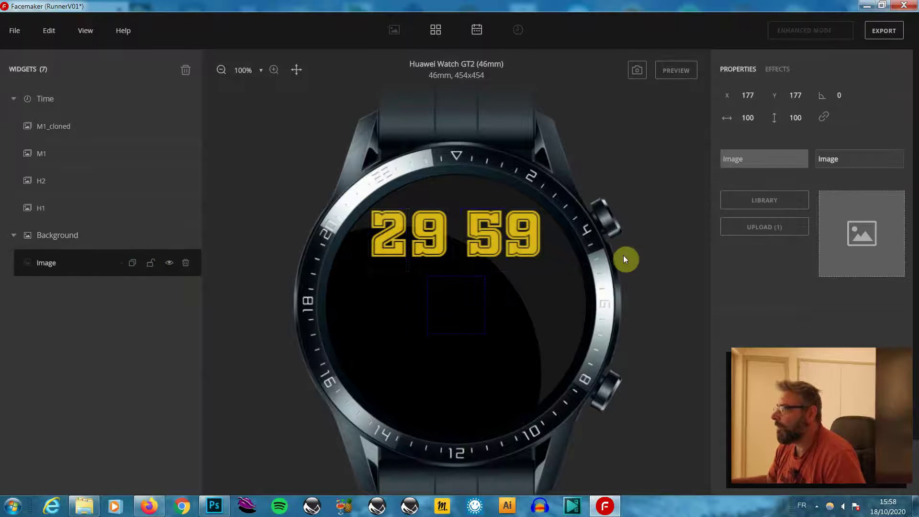
# Step: Load the thin white circle, Circle thin (454x454), from the library's Circles category into the background image widget
pyautogui.click(769, 200)
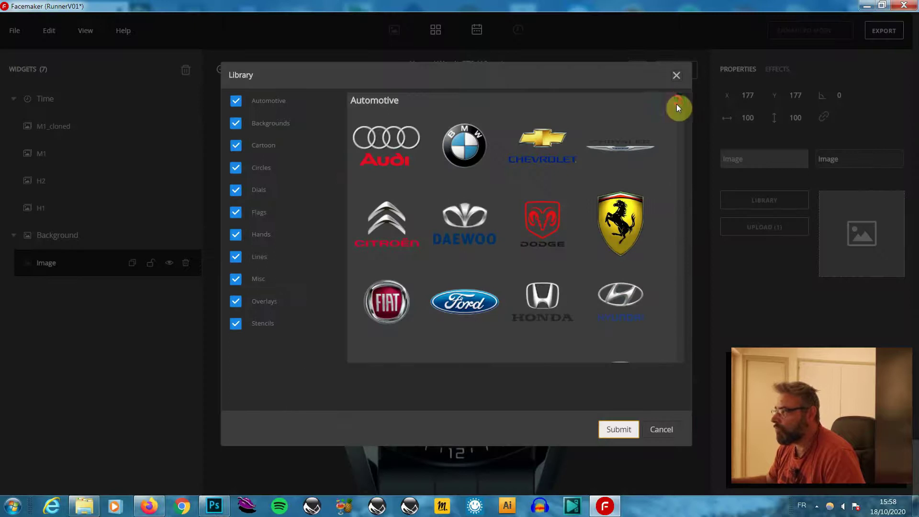
pyautogui.scroll(-2, 680, 134)
pyautogui.moveTo(682, 111); pyautogui.dragTo(675, 165)
pyautogui.click(646, 225)
pyautogui.scroll(5, 639, 232)
pyautogui.click(637, 238)
pyautogui.scroll(4, 636, 235)
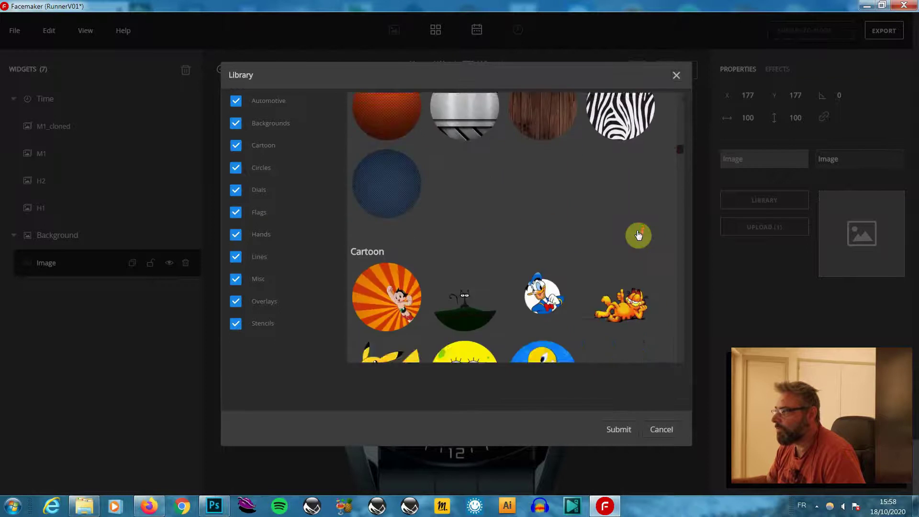
pyautogui.scroll(-6, 644, 268)
pyautogui.click(631, 164)
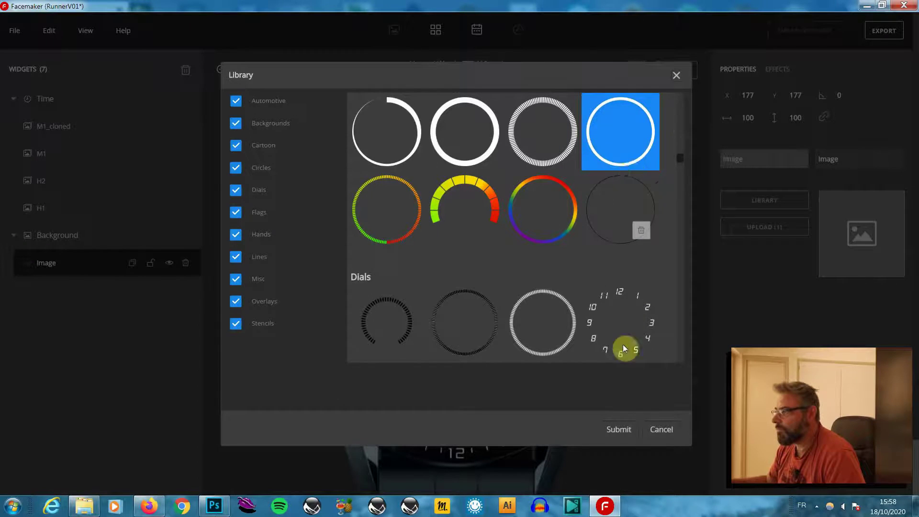
pyautogui.click(627, 430)
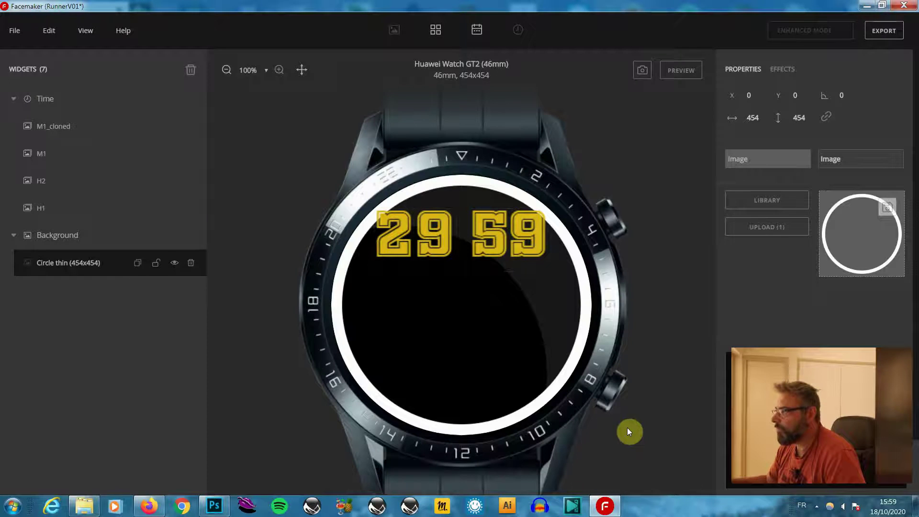
# Step: Set the background image to the thin red ring, red little (454x454), from the library
pyautogui.click(780, 204)
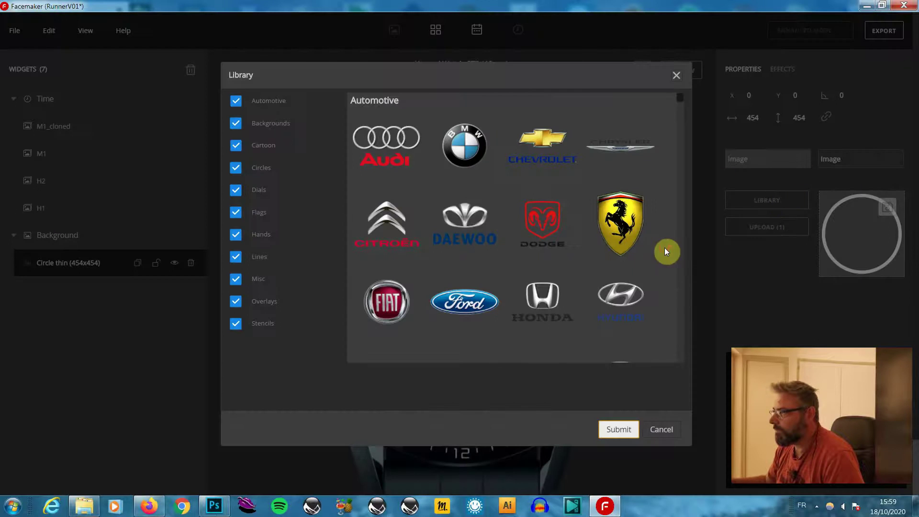
pyautogui.scroll(-5, 670, 244)
pyautogui.moveTo(680, 104); pyautogui.dragTo(677, 164)
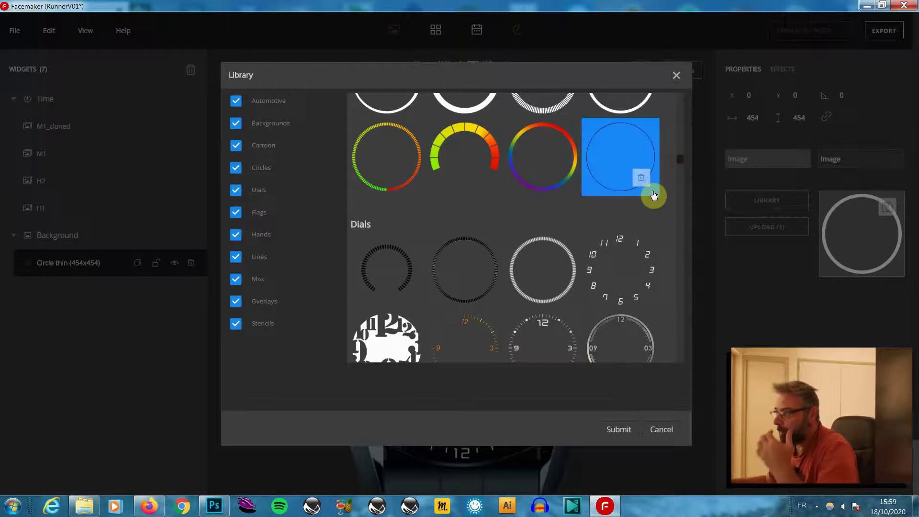
pyautogui.scroll(1, 647, 201)
pyautogui.click(619, 215)
pyautogui.scroll(4, 619, 215)
pyautogui.scroll(-3, 620, 215)
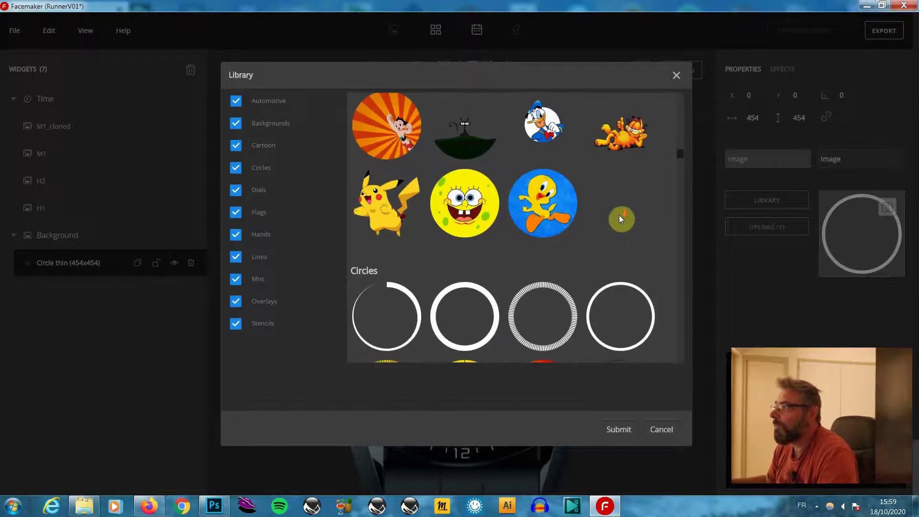
pyautogui.scroll(5, 620, 215)
pyautogui.scroll(6, 621, 220)
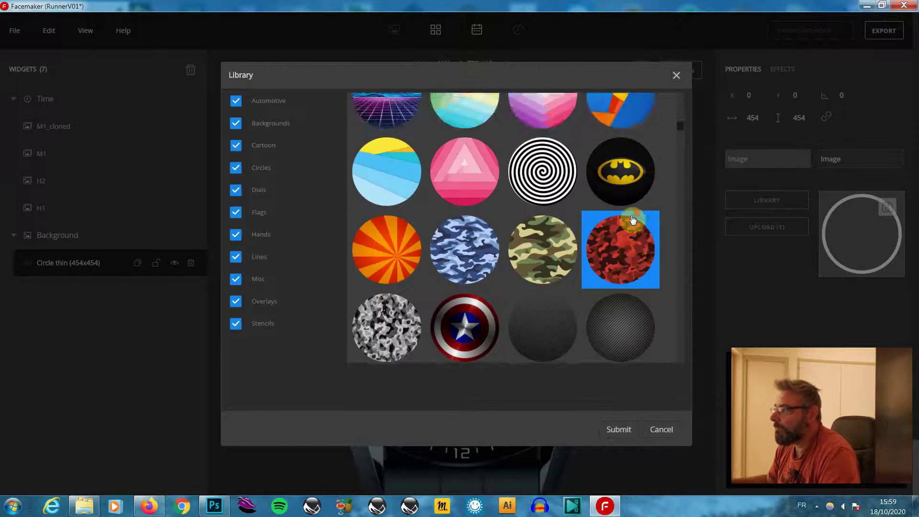
pyautogui.scroll(1, 633, 225)
pyautogui.click(577, 247)
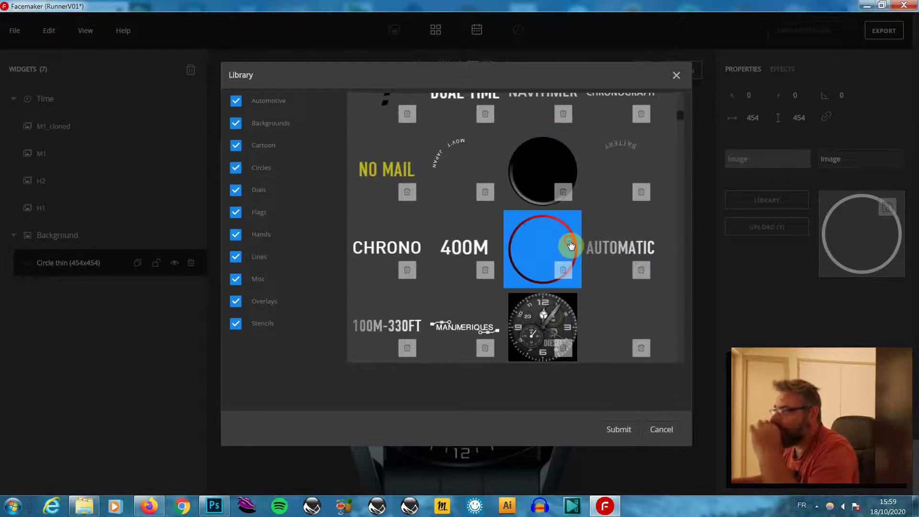
pyautogui.click(620, 430)
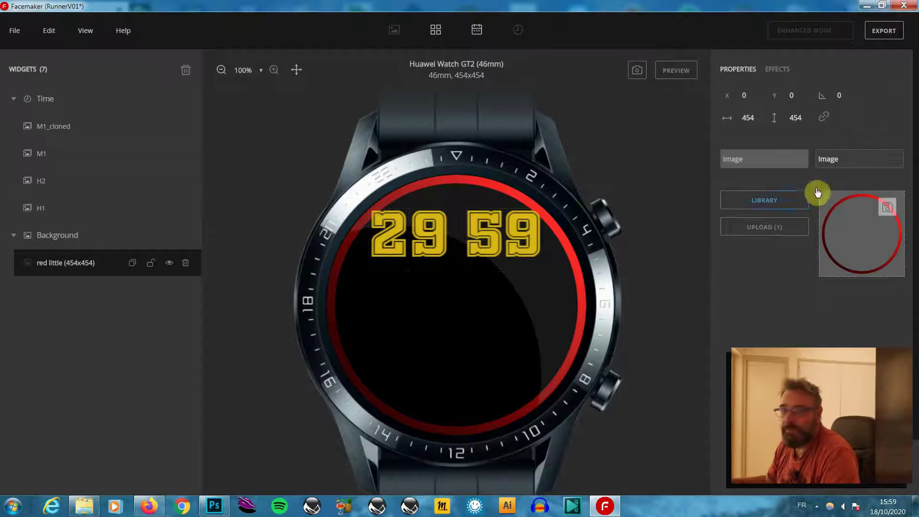
# Step: Add a Colorize effect to the ring with color #dab818 and intensity 100
pyautogui.click(780, 71)
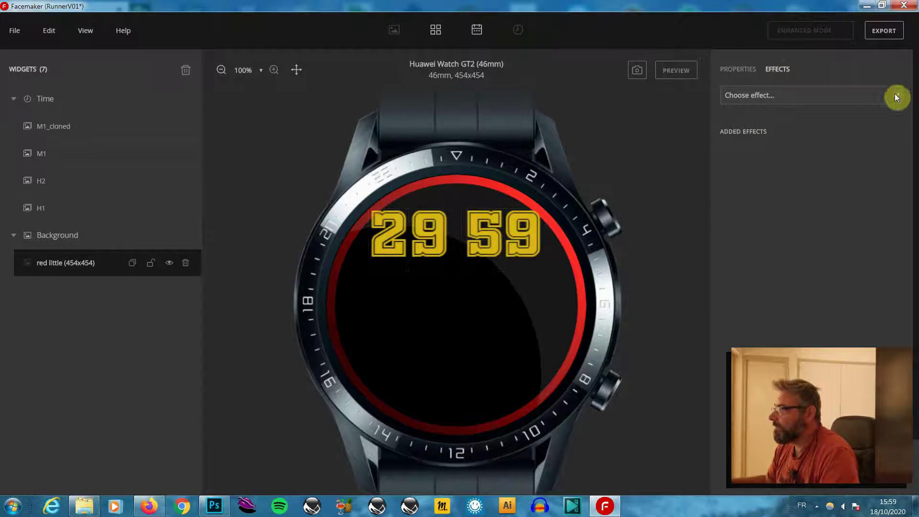
pyautogui.click(895, 94)
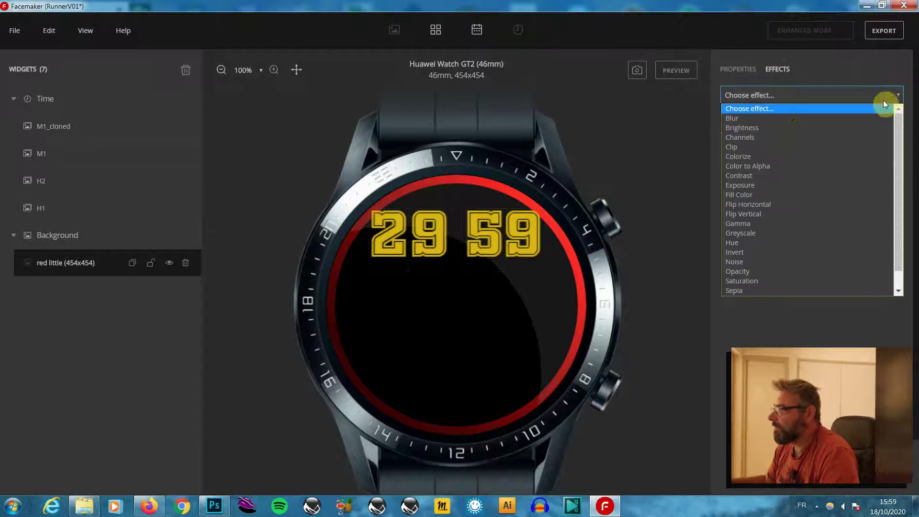
pyautogui.click(755, 159)
pyautogui.click(767, 190)
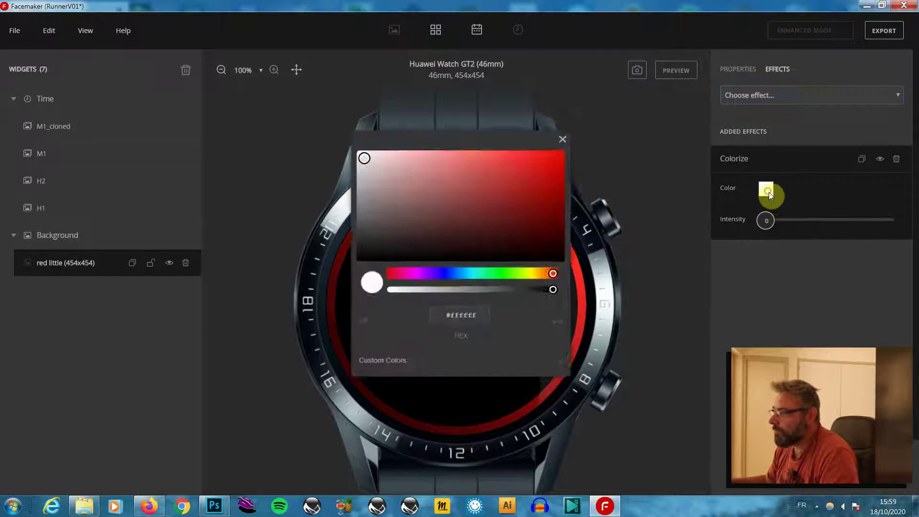
pyautogui.moveTo(478, 312); pyautogui.dragTo(430, 320)
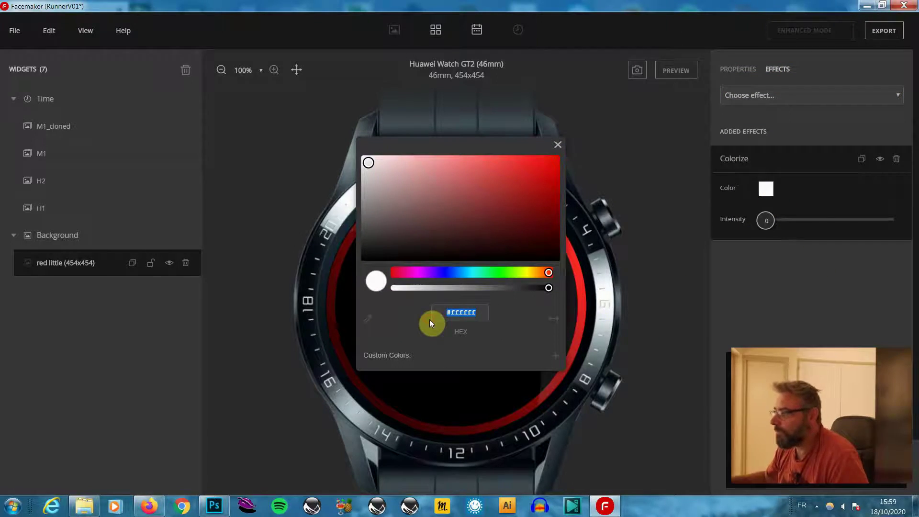
pyautogui.write('#dcb818')
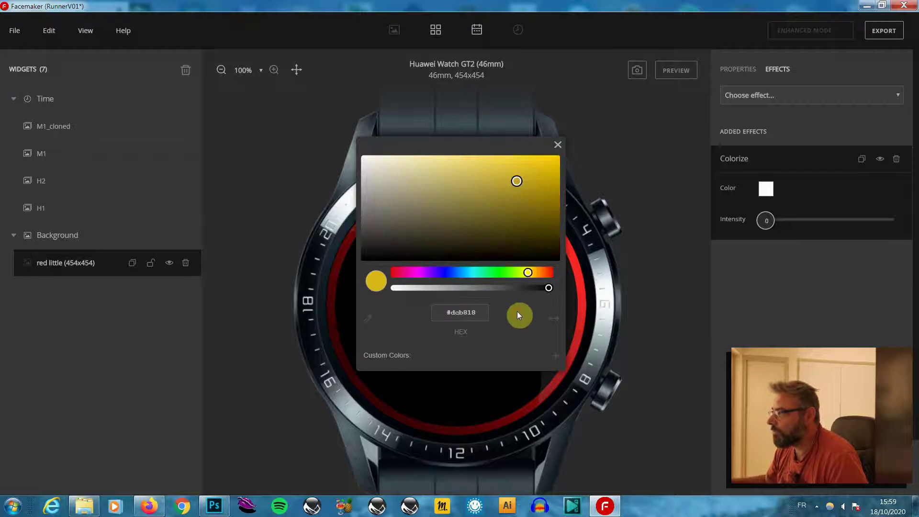
pyautogui.click(559, 147)
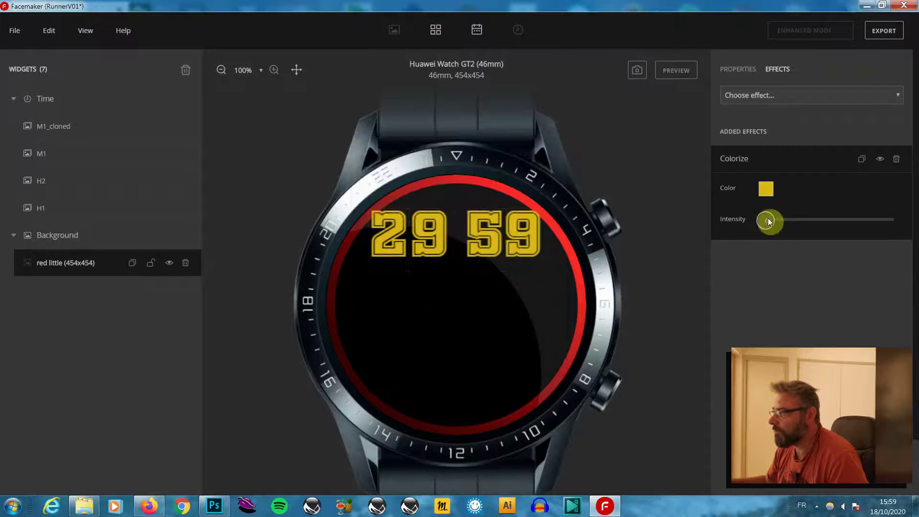
pyautogui.moveTo(871, 220); pyautogui.dragTo(907, 222)
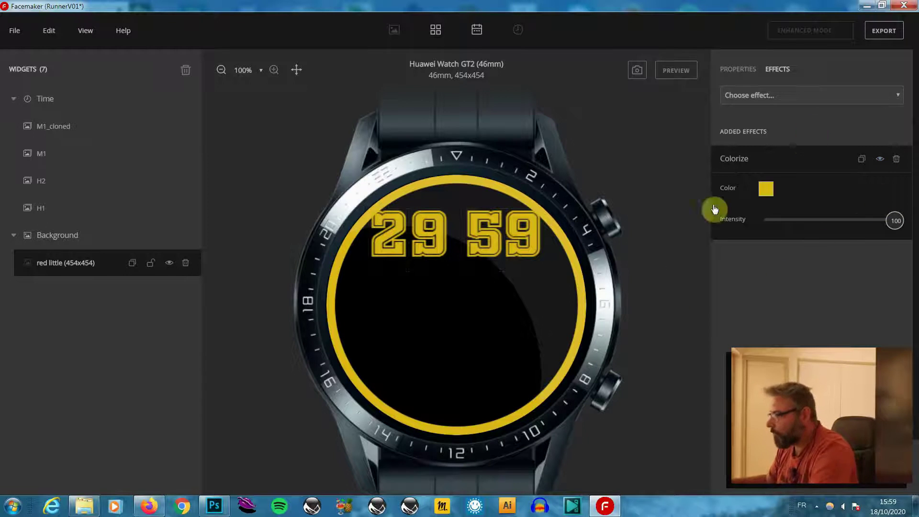
# Step: Move the second minutes digit M1_cloned down to Y 70
pyautogui.click(557, 295)
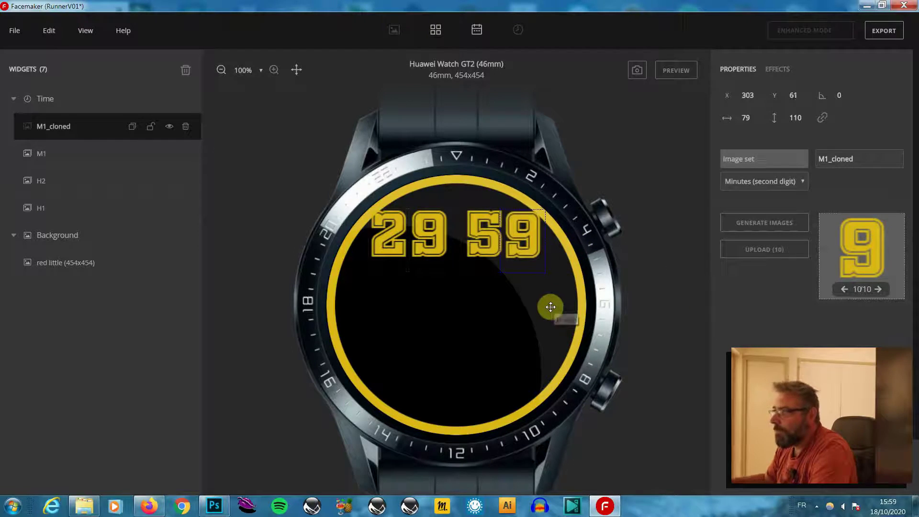
pyautogui.moveTo(550, 306); pyautogui.dragTo(550, 310)
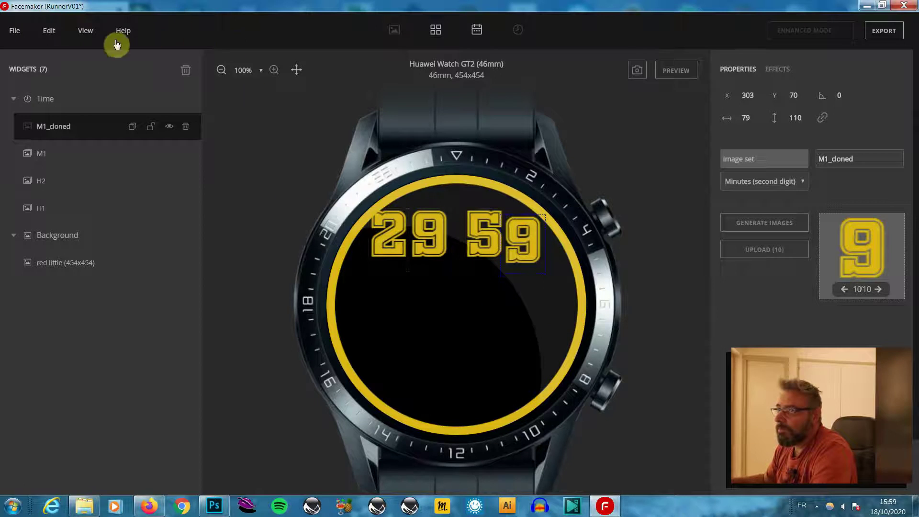
# Step: Turn on the guidelines and grid, and lower M1_cloned to Y 75
pyautogui.click(88, 30)
pyautogui.click(105, 134)
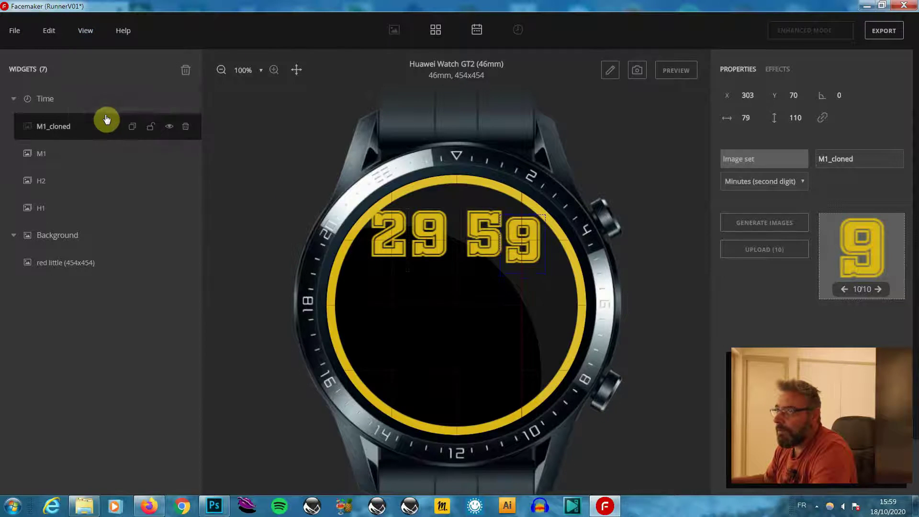
pyautogui.click(86, 35)
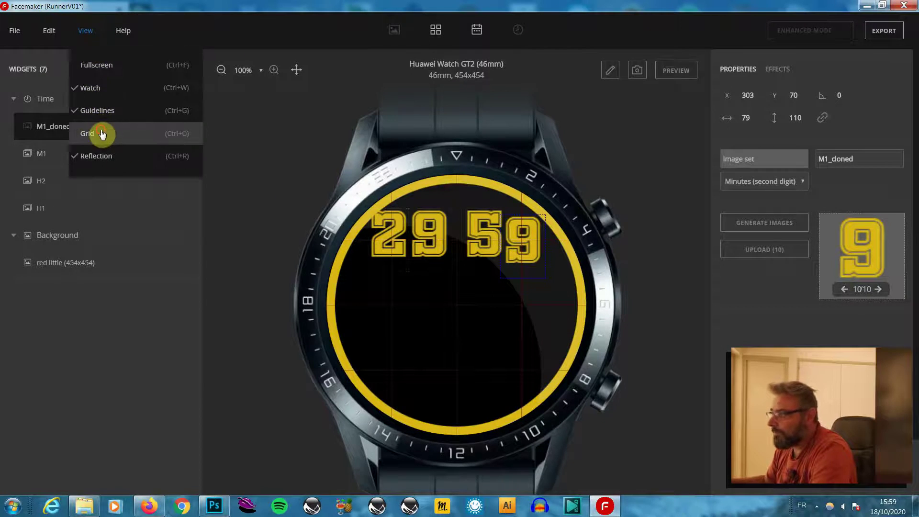
pyautogui.click(102, 135)
pyautogui.moveTo(409, 242); pyautogui.dragTo(413, 246)
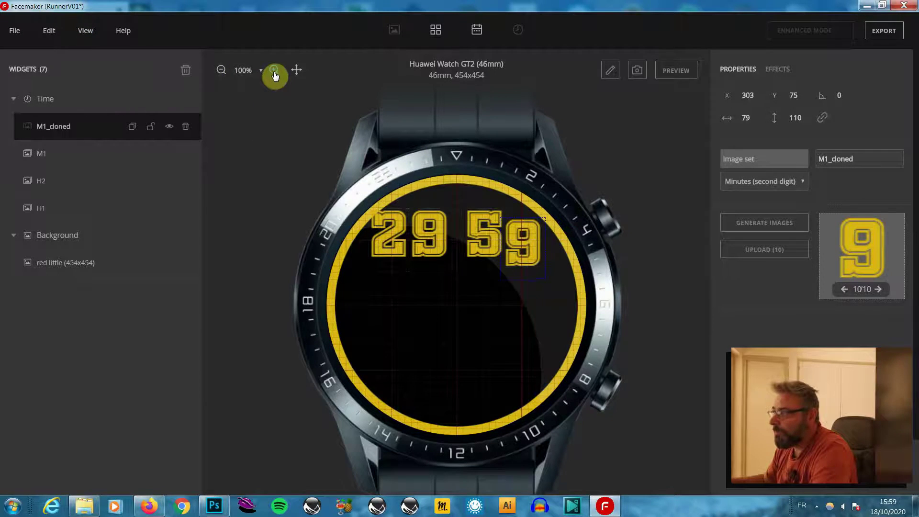
# Step: Lower the first minutes digit M1 to Y 75, aligning its base with M1_cloned
pyautogui.click(274, 70)
pyautogui.click(274, 69)
pyautogui.click(297, 71)
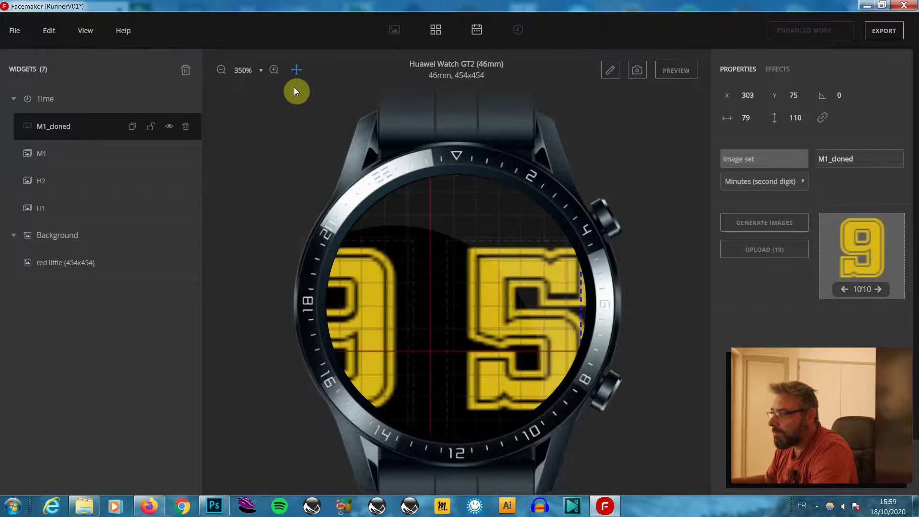
pyautogui.click(470, 230)
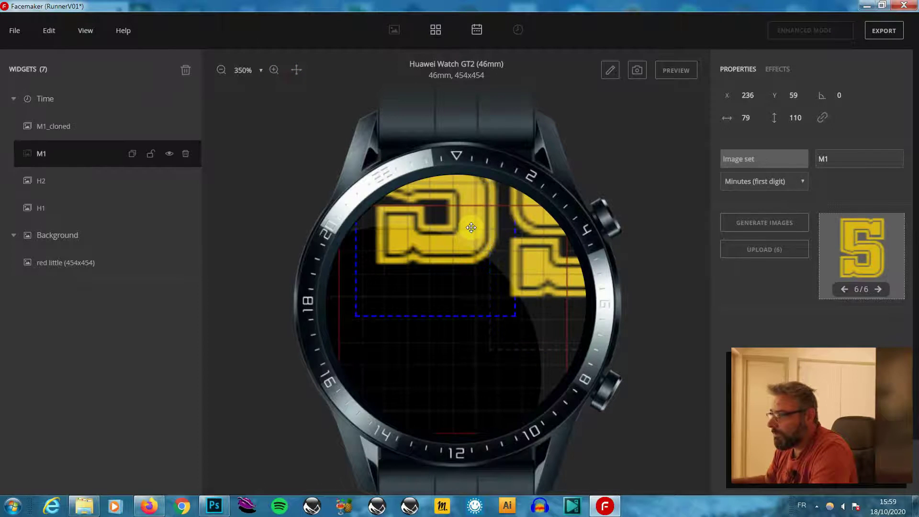
pyautogui.press('Down')
pyautogui.press('Down')
pyautogui.press('Down')
pyautogui.press('Down')
pyautogui.press('Down')
pyautogui.press('Down')
pyautogui.press('Down')
pyautogui.press('Down')
pyautogui.press('Down')
pyautogui.press('Down')
pyautogui.press('Down')
pyautogui.press('Down')
pyautogui.press('Down')
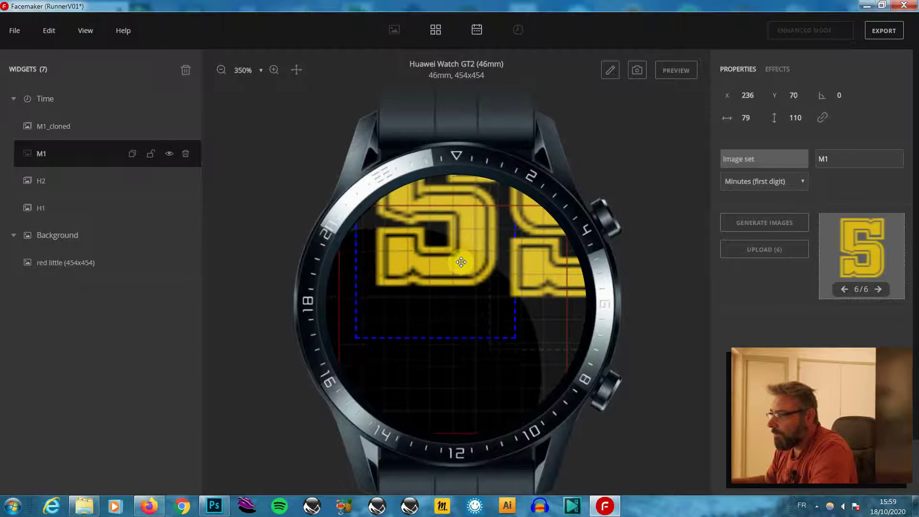
pyautogui.press('Down')
pyautogui.press('Down')
pyautogui.press('Down')
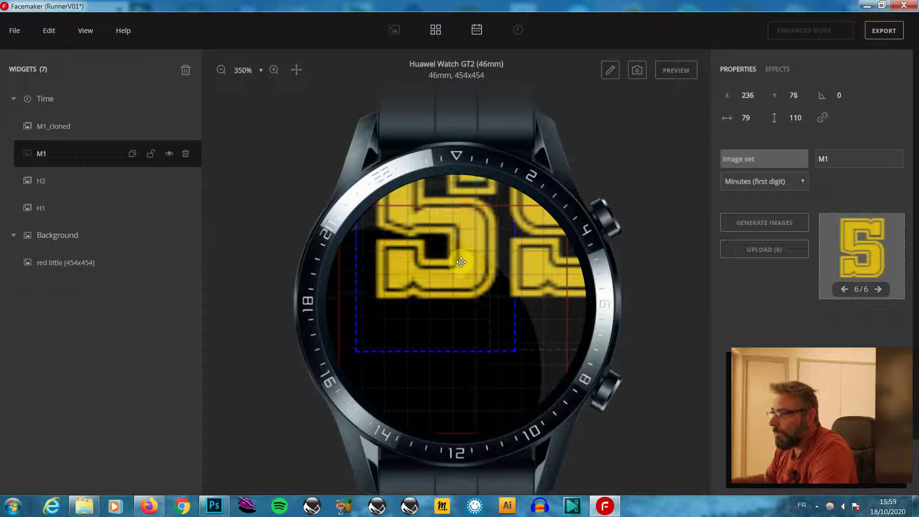
pyautogui.press('Up')
pyautogui.press('Up')
pyautogui.press('Up')
# Step: Lower the second hours digit H2 to Y 75, level with the minute digits
pyautogui.moveTo(297, 71)
pyautogui.mouseDown()
pyautogui.moveTo(309, 71)
pyautogui.moveTo(297, 72)
pyautogui.mouseUp()
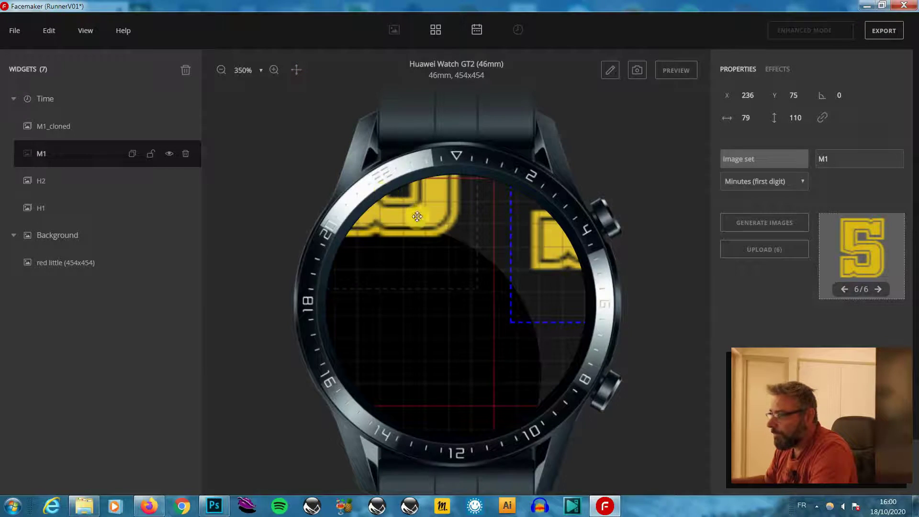
pyautogui.moveTo(418, 217); pyautogui.dragTo(417, 273)
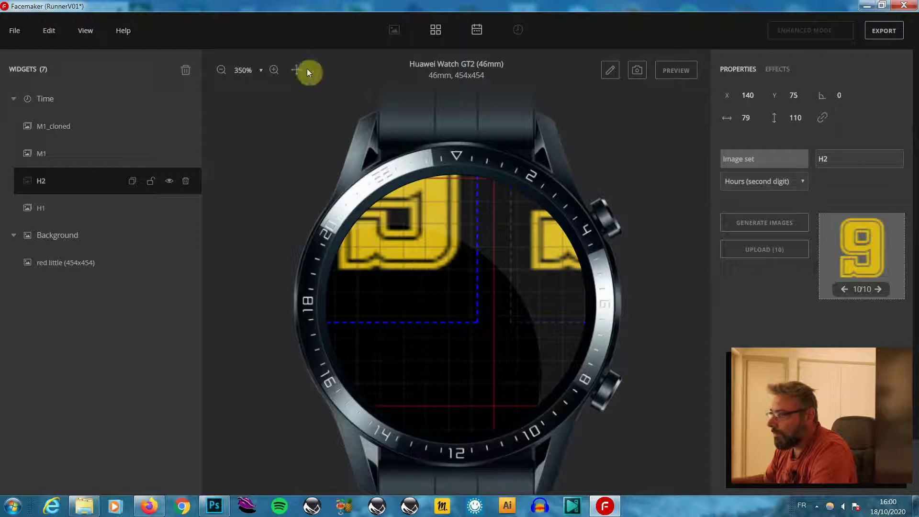
# Step: Lower the first hours digit H1 to Y 75, level with the other three time digits
pyautogui.moveTo(297, 73)
pyautogui.mouseDown()
pyautogui.moveTo(289, 70)
pyautogui.moveTo(292, 85)
pyautogui.mouseUp()
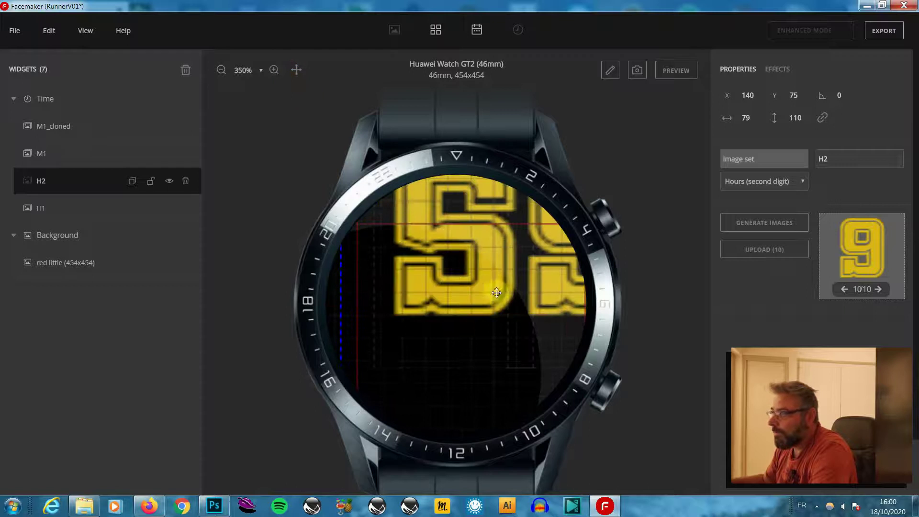
pyautogui.click(223, 73)
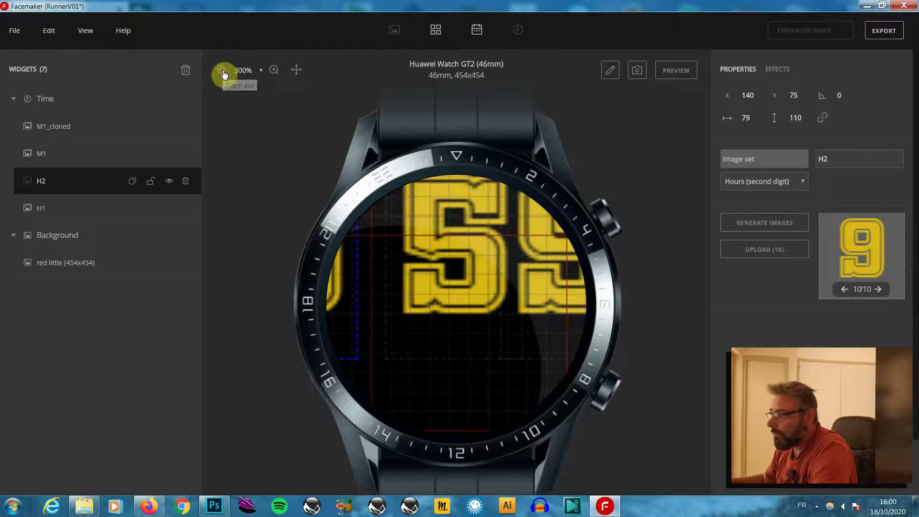
pyautogui.moveTo(293, 73); pyautogui.dragTo(447, 327)
pyautogui.press('Down')
pyautogui.press('Down')
pyautogui.press('Down')
pyautogui.press('Down')
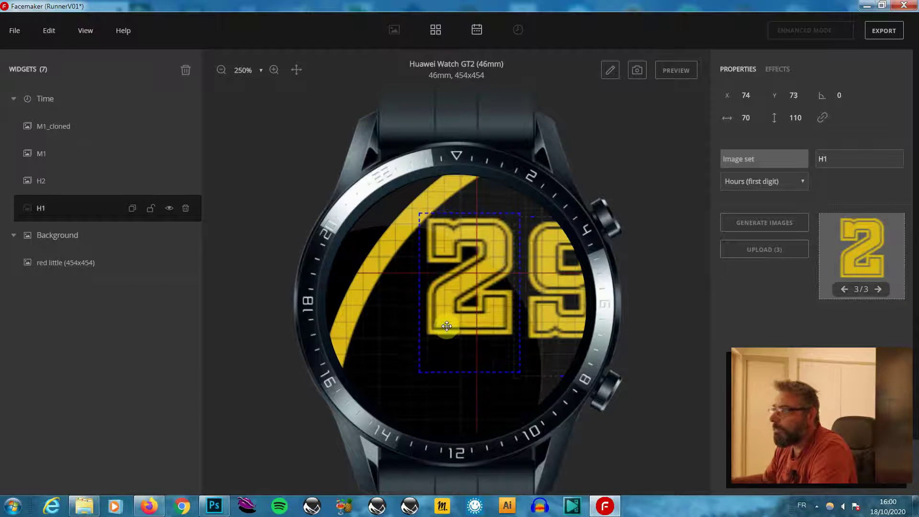
pyautogui.click(221, 70)
pyautogui.click(221, 70)
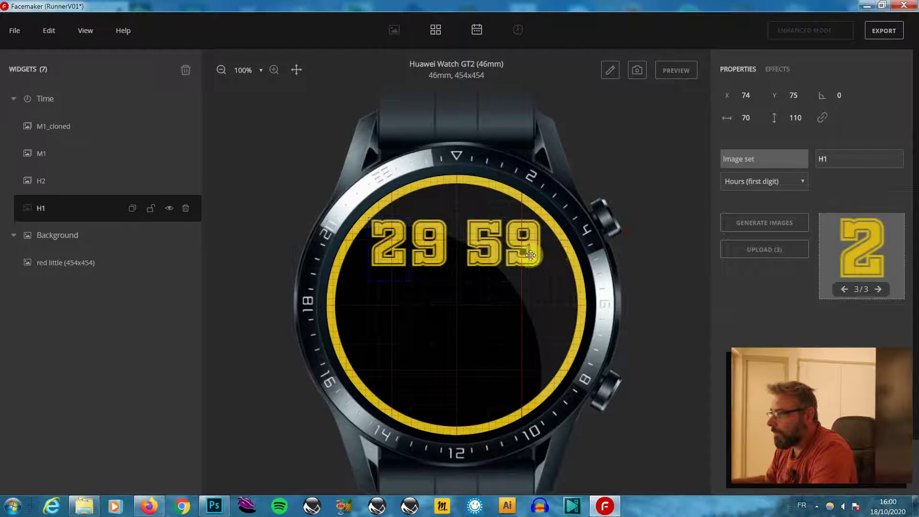
# Step: Space the time digits horizontally with M1_cloned at X 305, M1 at X 238 and H2 at X 137, and preview the face
pyautogui.click(558, 273)
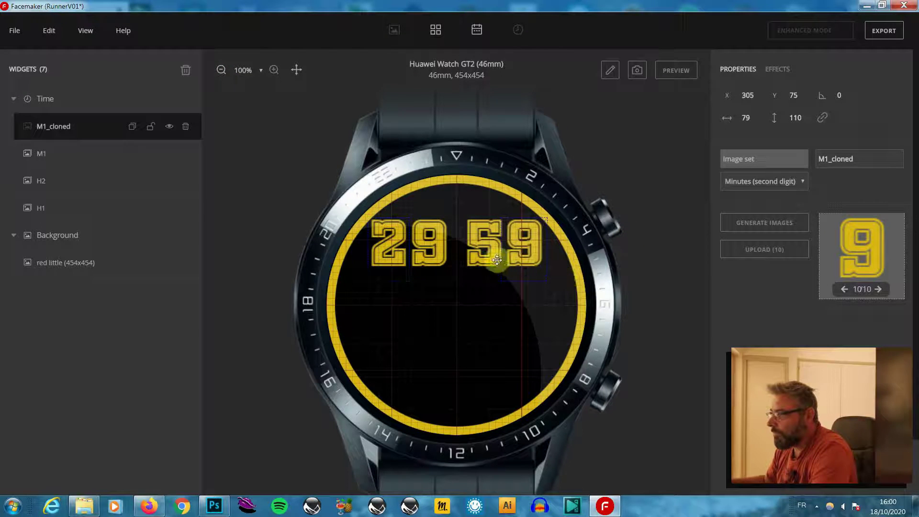
pyautogui.click(498, 278)
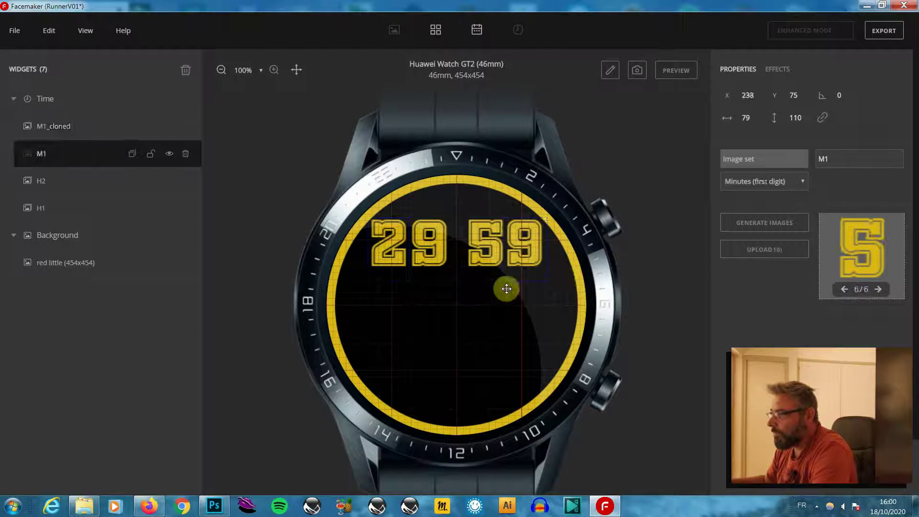
pyautogui.click(449, 269)
pyautogui.click(686, 72)
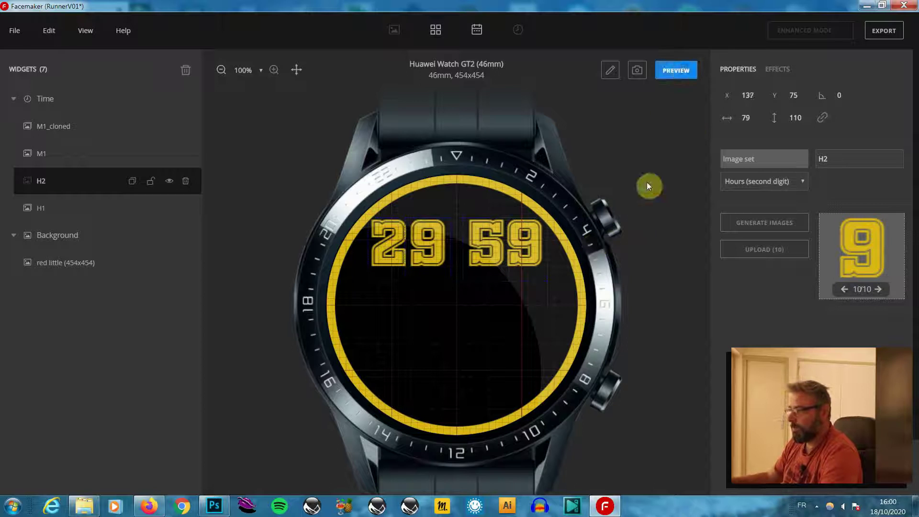
pyautogui.click(680, 72)
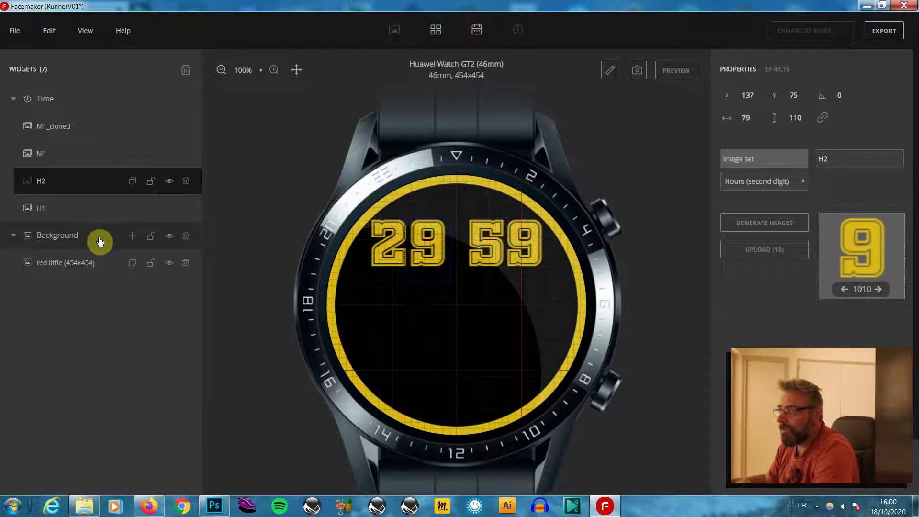
# Step: Add an artistic text widget containing a colon ":" to the Background group
pyautogui.click(132, 239)
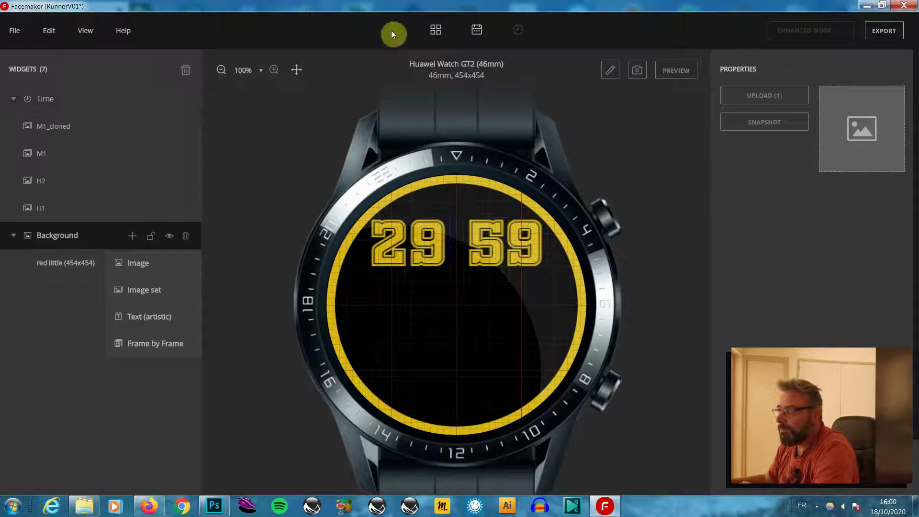
pyautogui.click(133, 239)
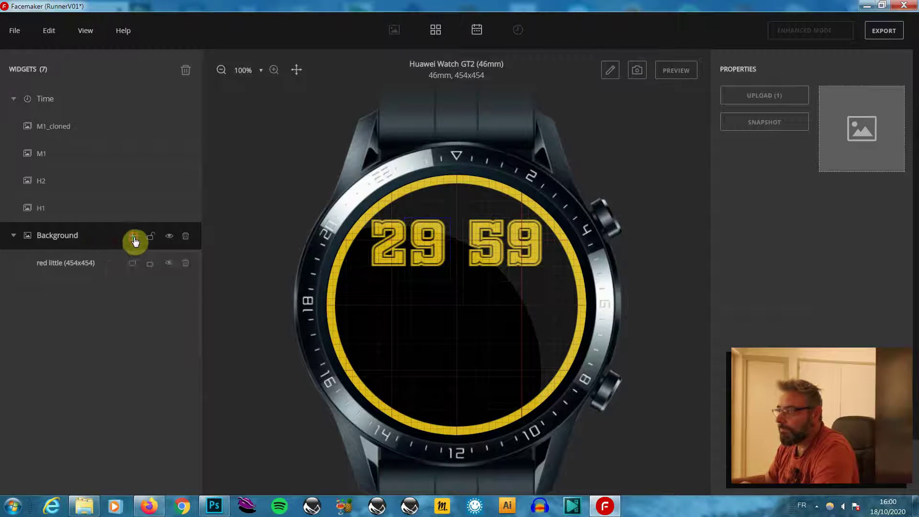
pyautogui.click(134, 238)
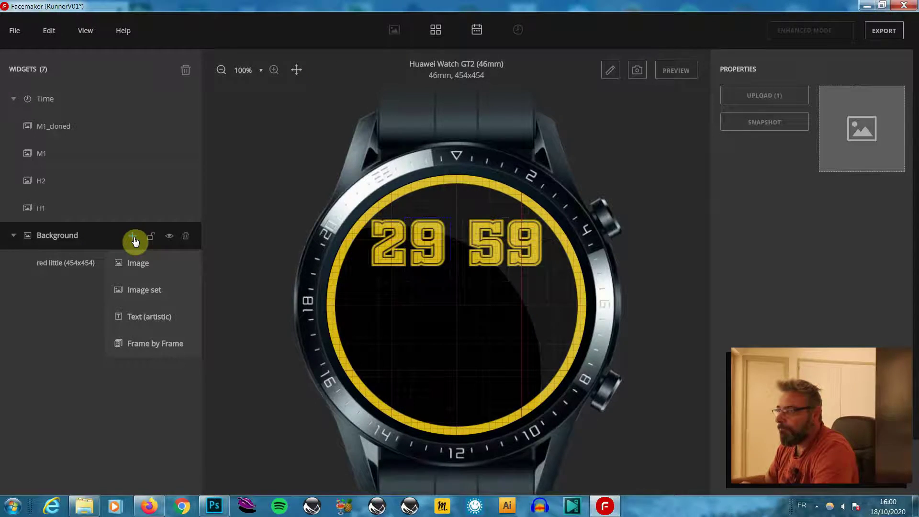
pyautogui.click(154, 320)
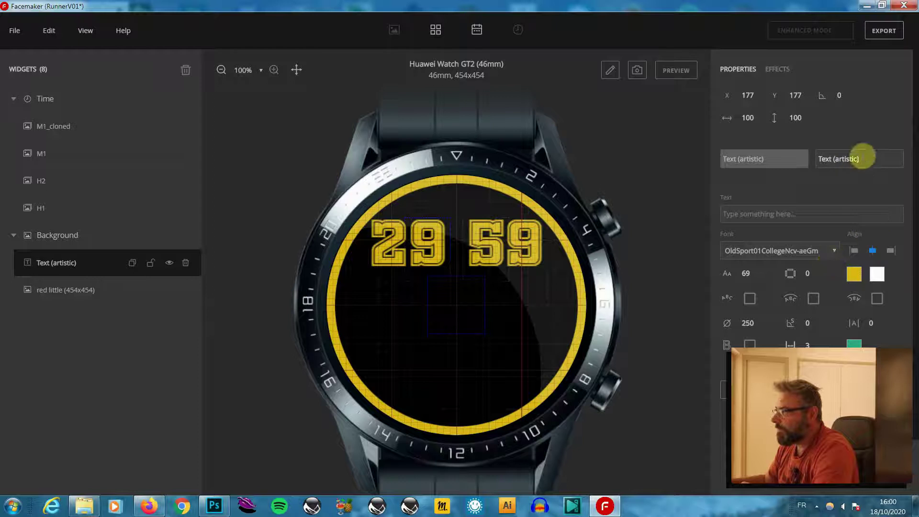
pyautogui.click(757, 214)
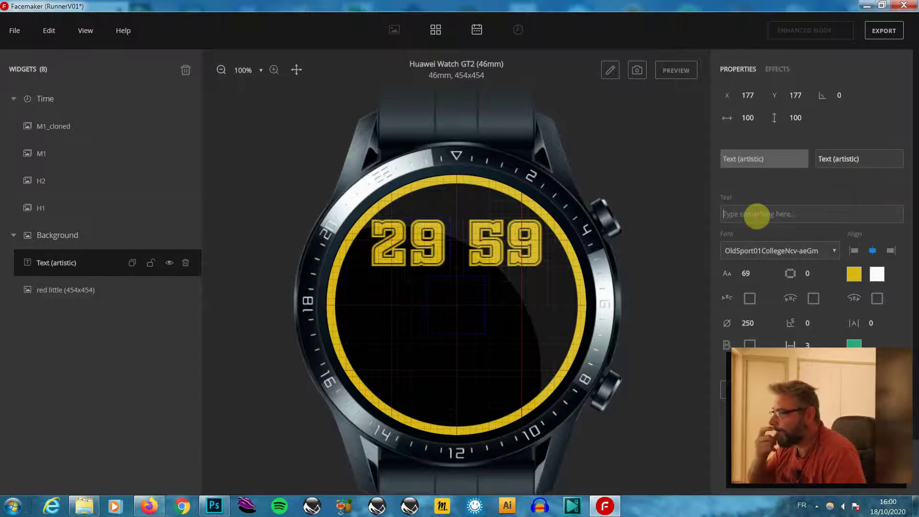
pyautogui.write(':')
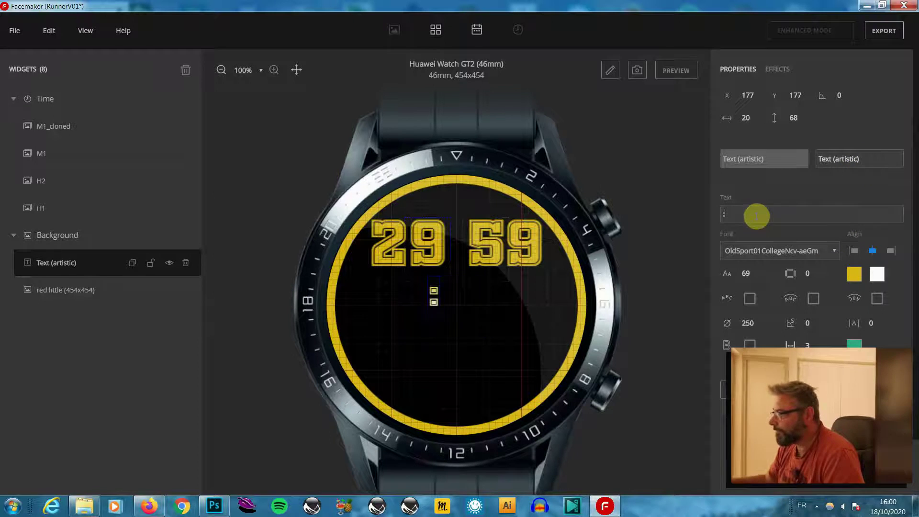
# Step: Set the colon's second text colour to the yellow #dcb818
pyautogui.click(877, 273)
pyautogui.doubleClick(479, 317)
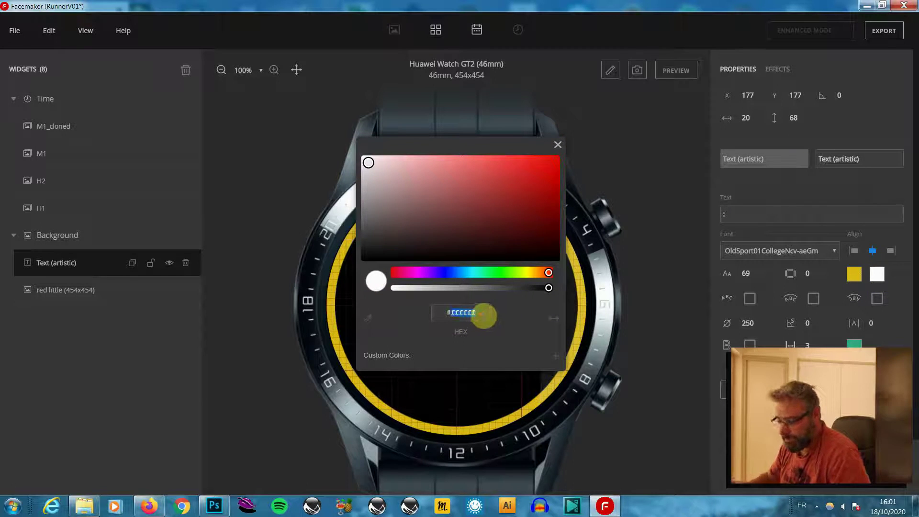
pyautogui.moveTo(483, 316); pyautogui.dragTo(421, 318)
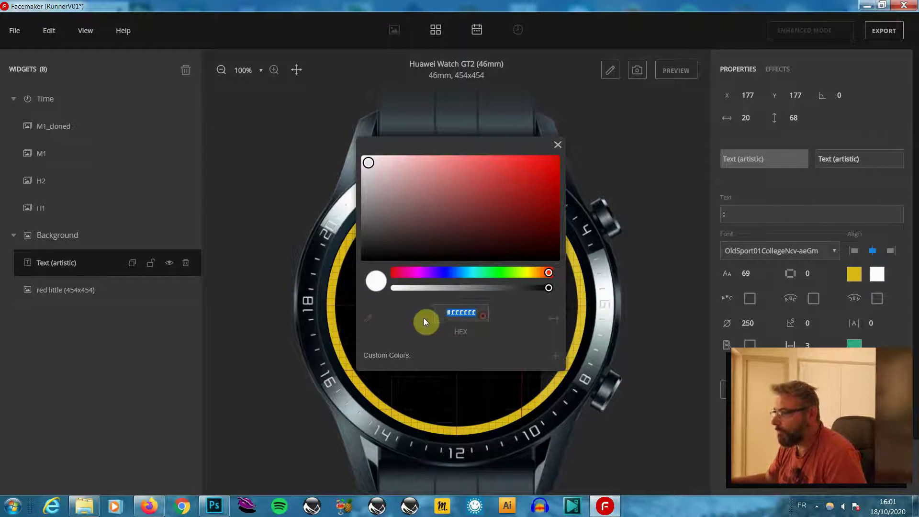
pyautogui.write('#dcb818')
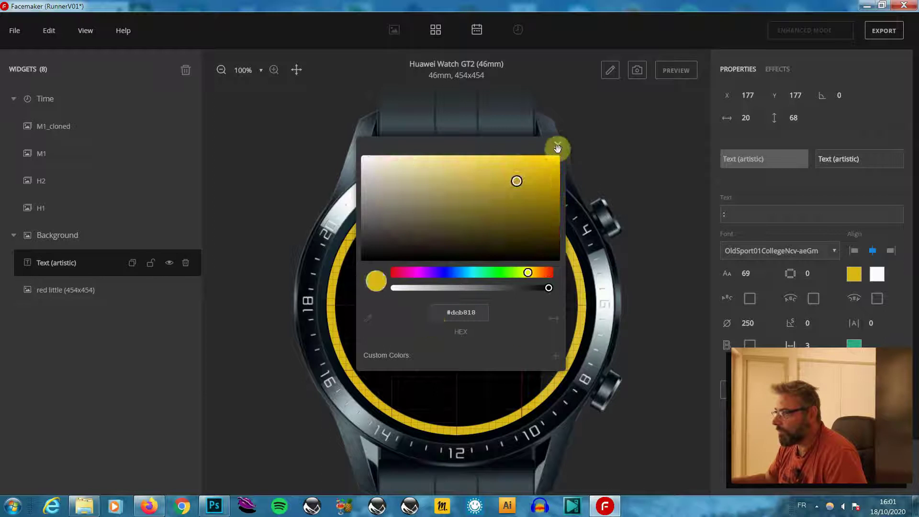
pyautogui.click(560, 145)
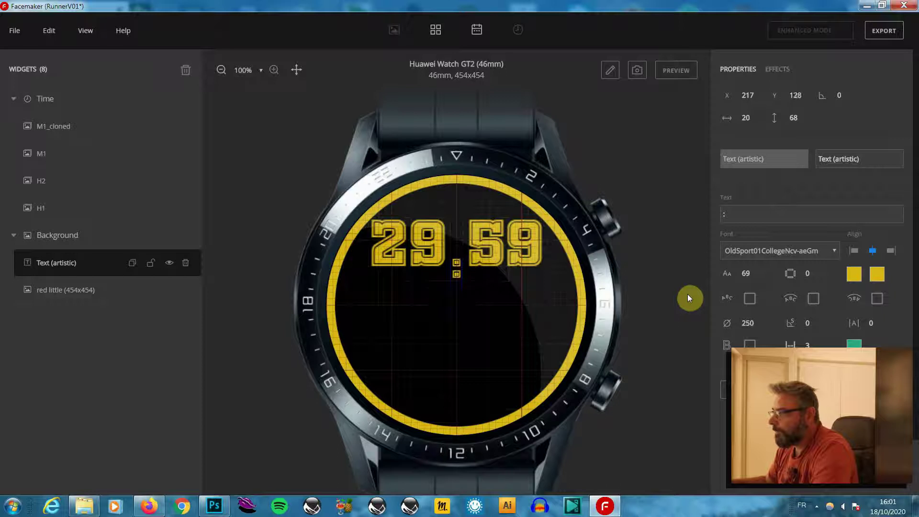
# Step: Place the colon between the hour and minute digits at X 217, Y 85, and preview the face
pyautogui.press('Up')
pyautogui.press('Up')
pyautogui.press('Up')
pyautogui.press('Up')
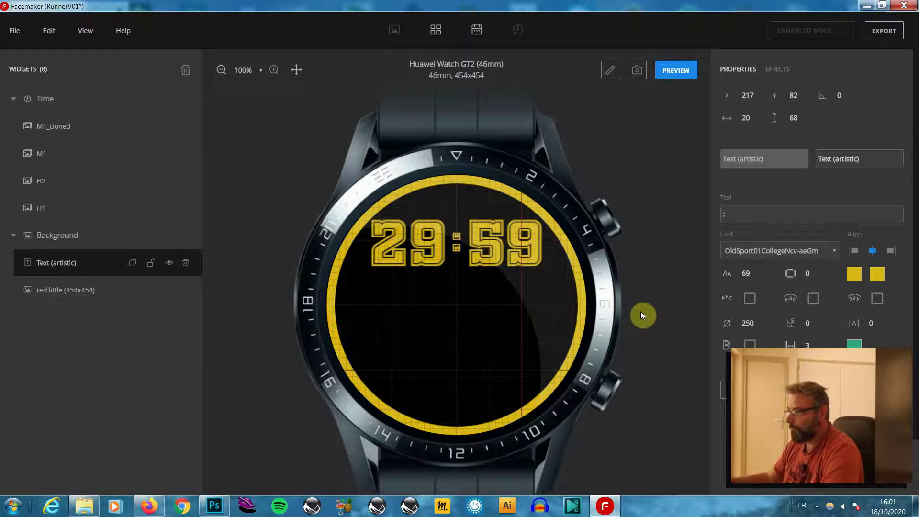
pyautogui.click(682, 73)
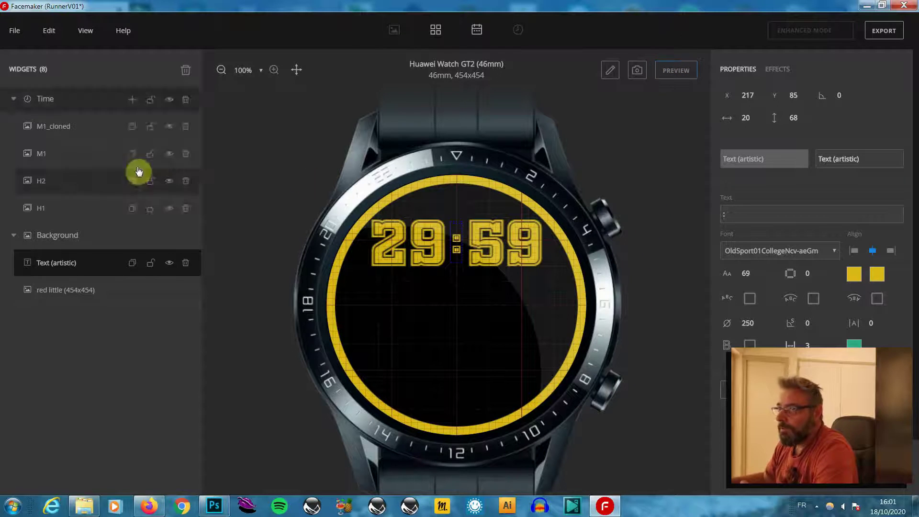
# Step: Save the project as a file named RunnerYellow
pyautogui.click(15, 31)
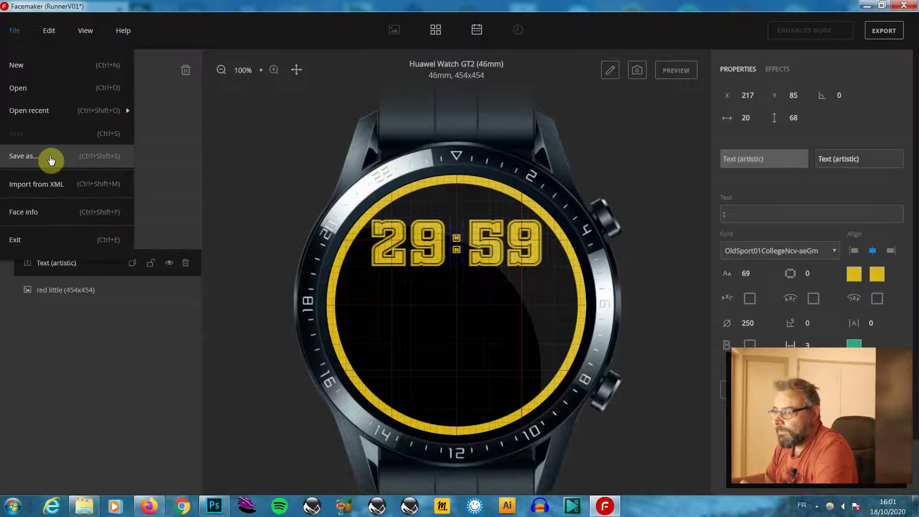
pyautogui.click(52, 159)
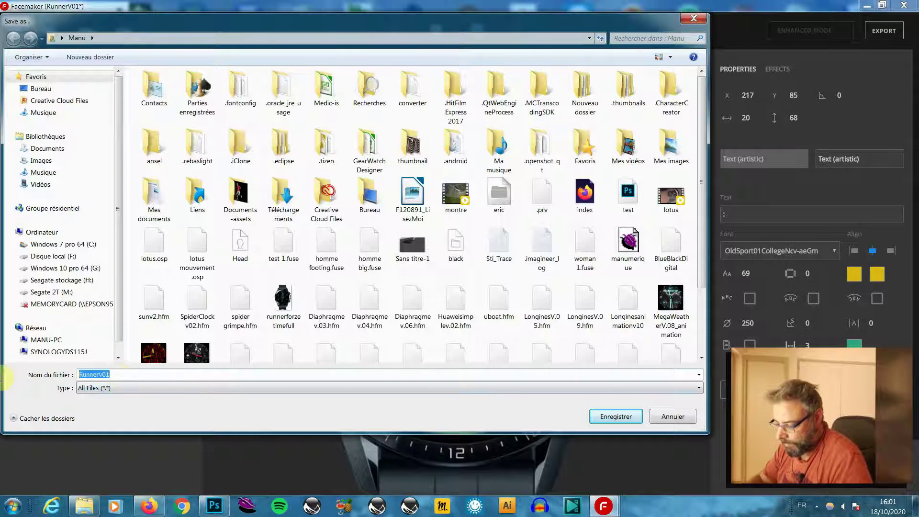
pyautogui.write('Ru')
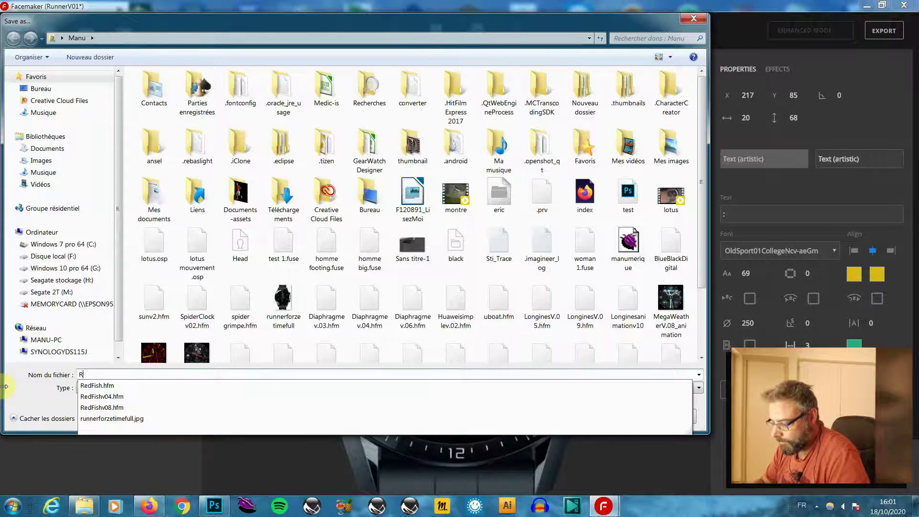
pyautogui.press('Escape')
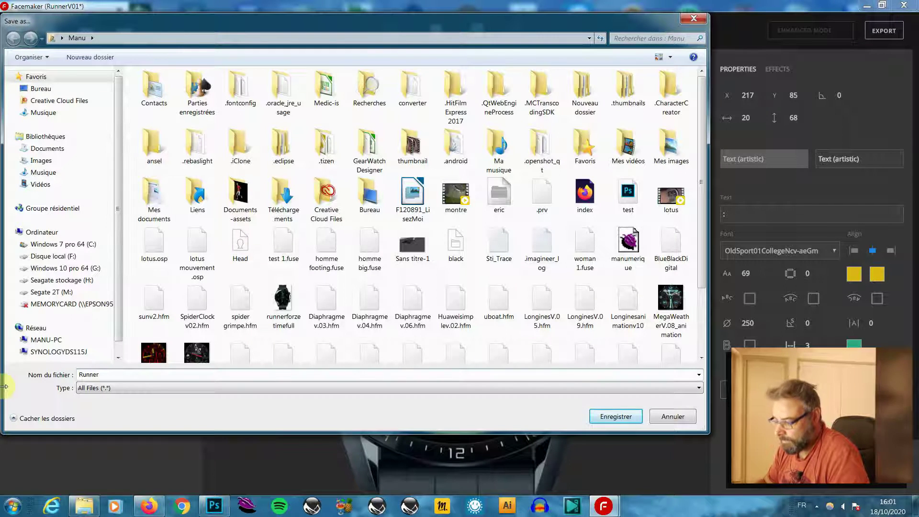
pyautogui.write('nner')
pyautogui.press('BackSpace')
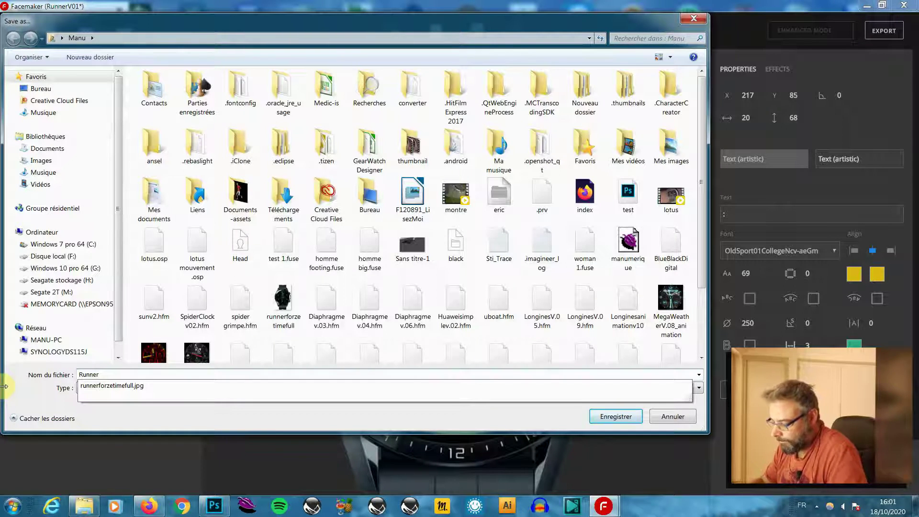
pyautogui.write('V')
pyautogui.write('e')
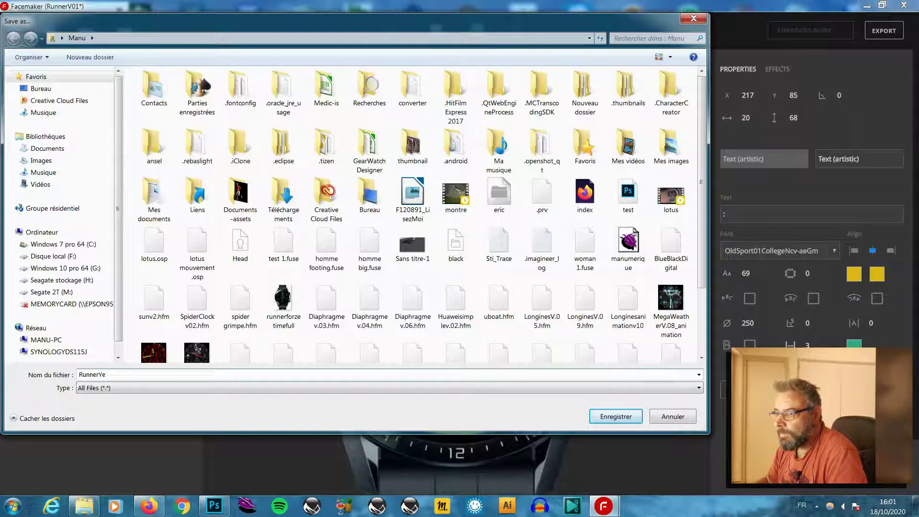
pyautogui.write('Yellow')
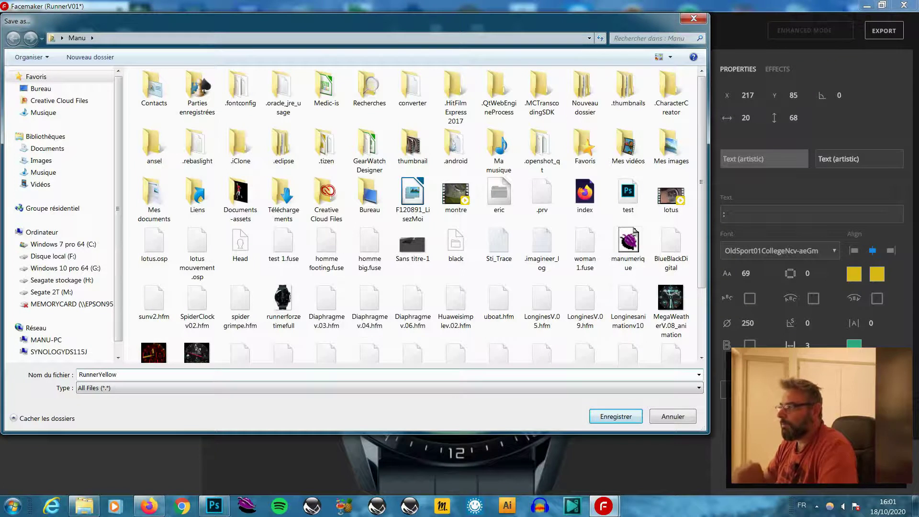
pyautogui.press('Return')
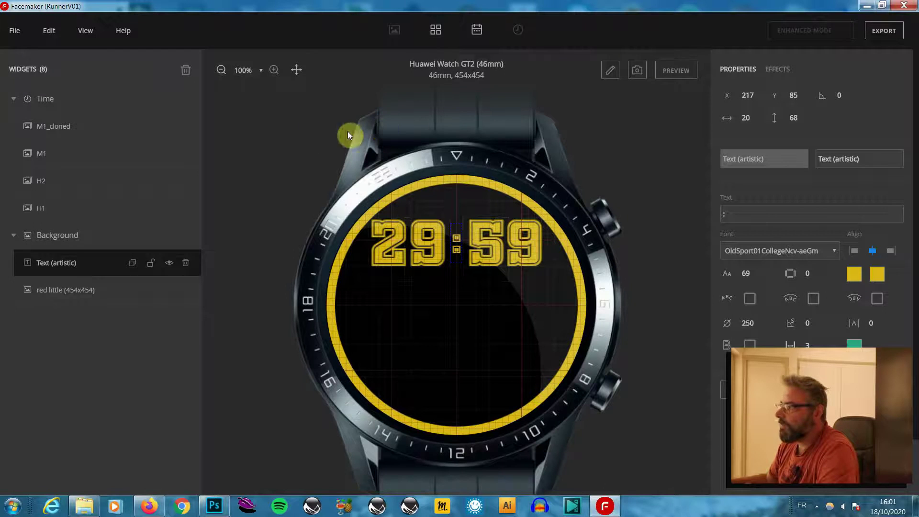
# Step: Export the watch face, submitting the theme folder generation and closing the completion message
pyautogui.click(884, 30)
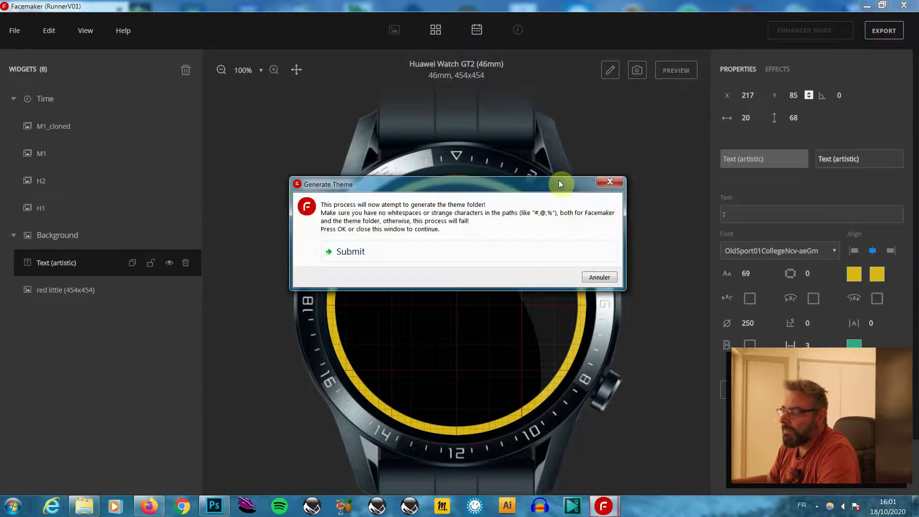
pyautogui.click(422, 253)
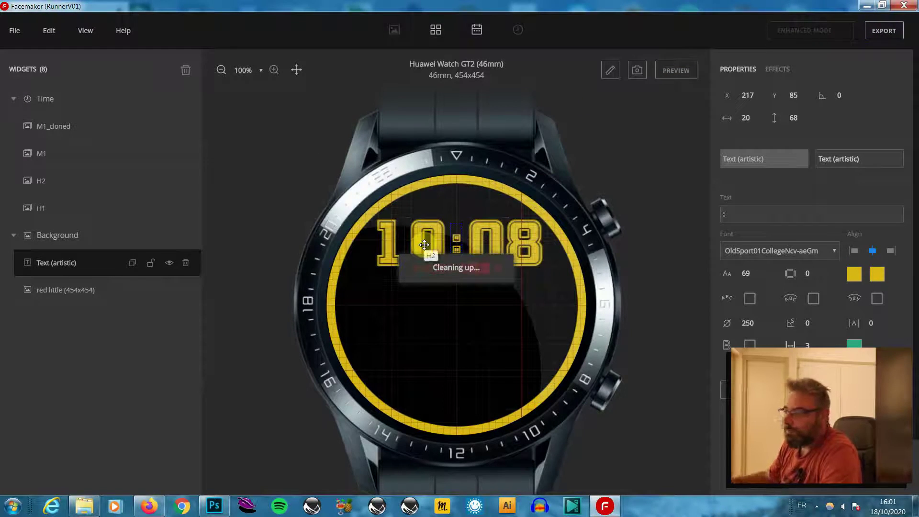
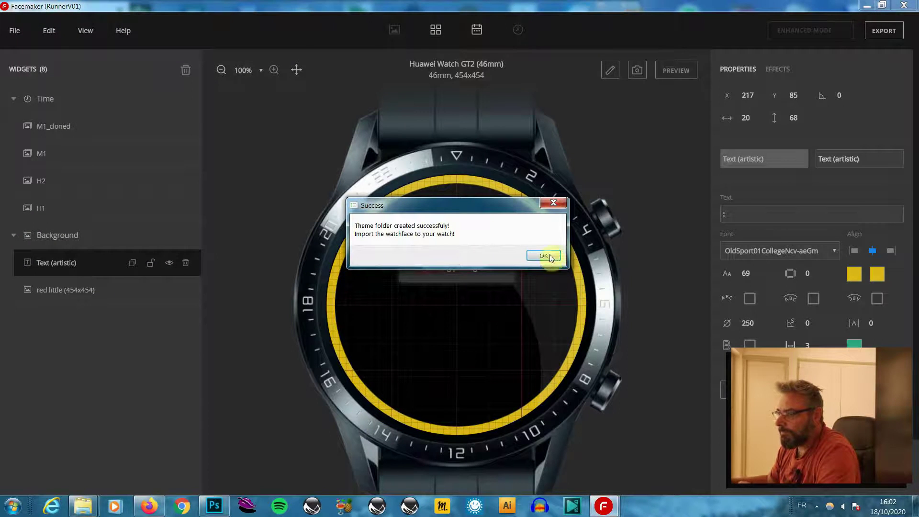
pyautogui.click(548, 257)
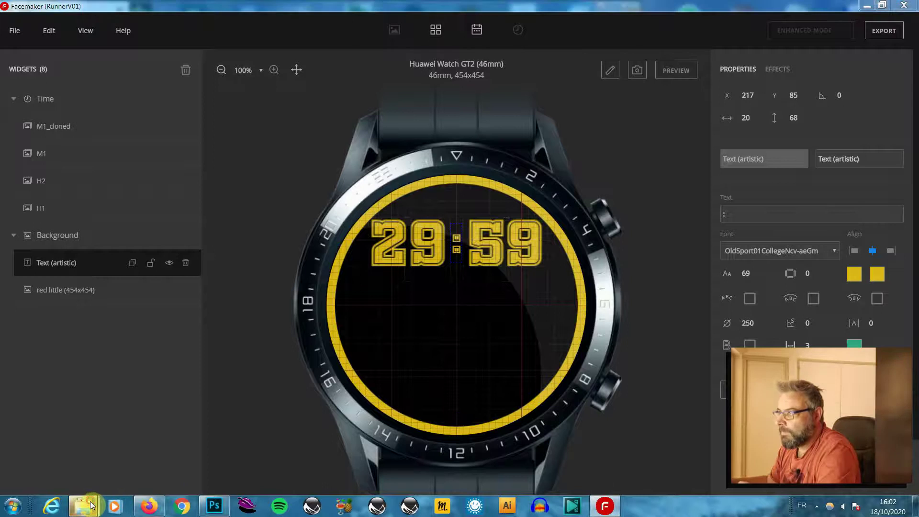
# Step: Switch to the RunnerV01 export folder in Windows Explorer and view the cover image from its preview folder
pyautogui.moveTo(93, 513)
pyautogui.click(205, 464)
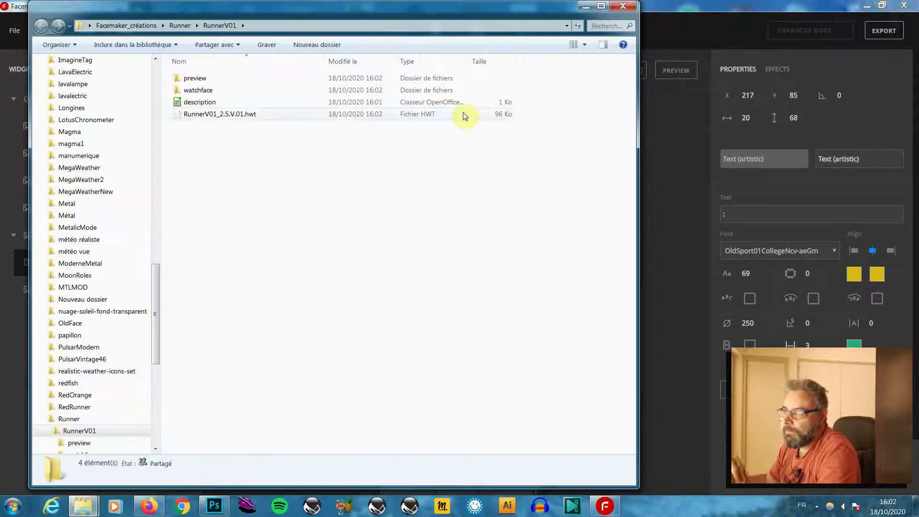
pyautogui.doubleClick(201, 80)
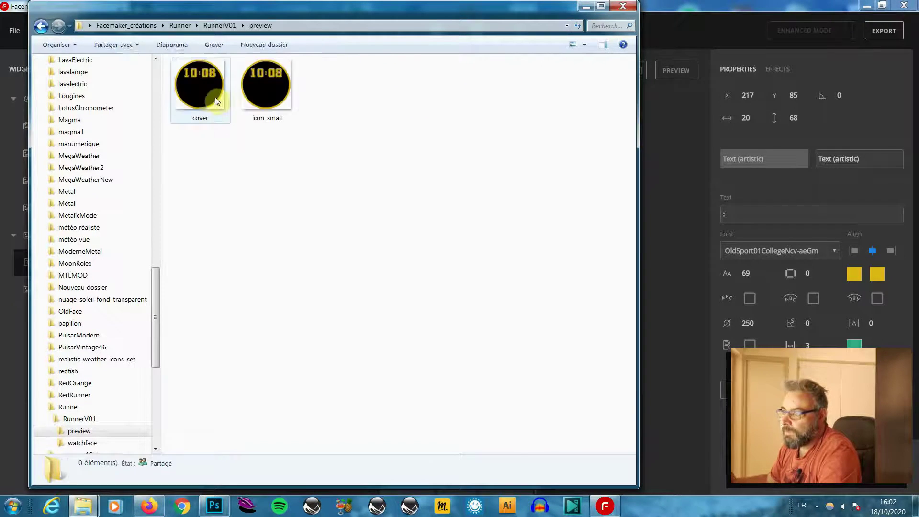
pyautogui.click(209, 99)
pyautogui.doubleClick(208, 100)
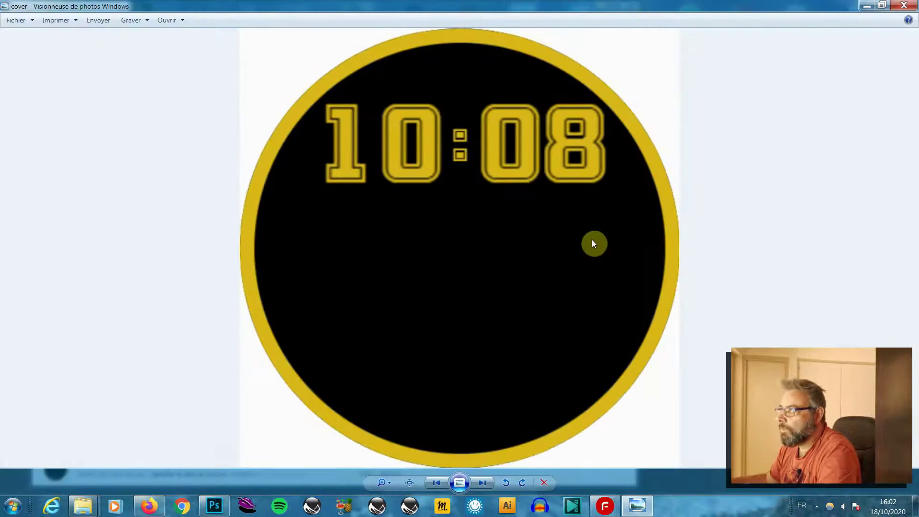
# Step: Close the cover preview and folder, switch to the Mixamo page in Firefox, and move the downloaded Running.zip to the desktop, keeping both files
pyautogui.click(905, 5)
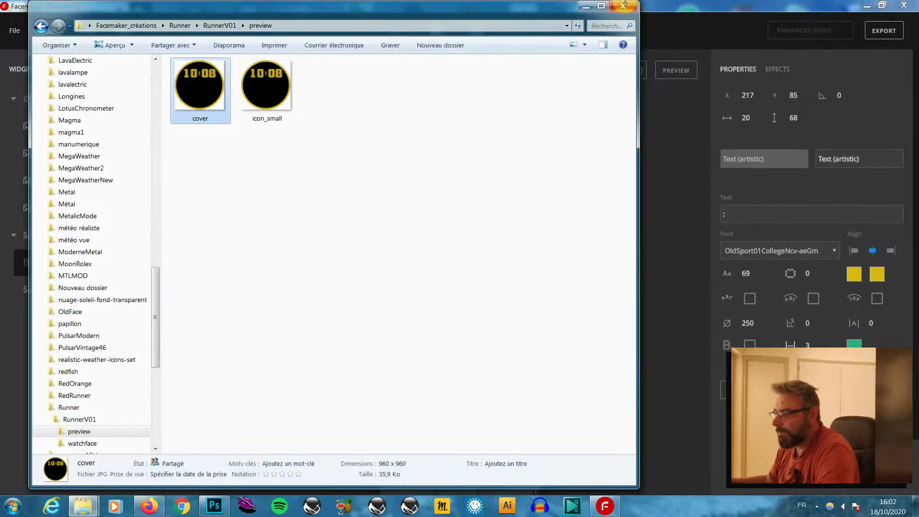
pyautogui.click(625, 5)
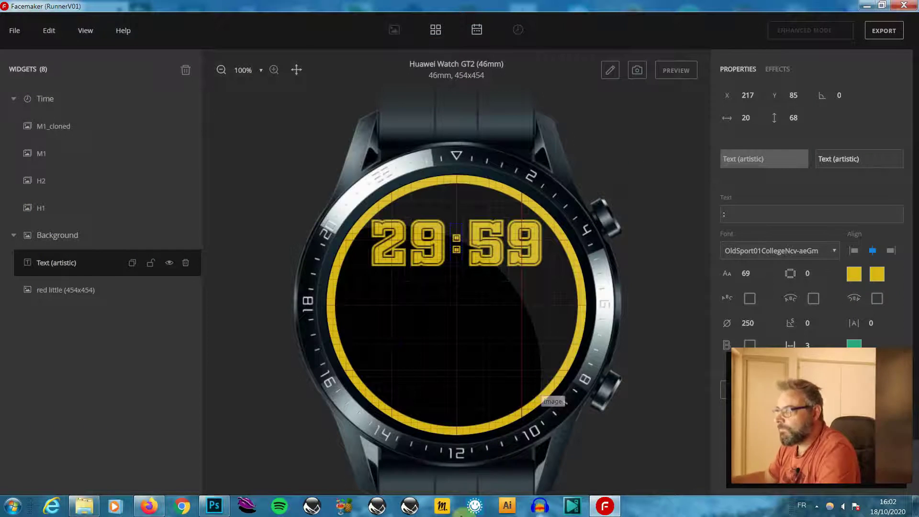
pyautogui.click(149, 506)
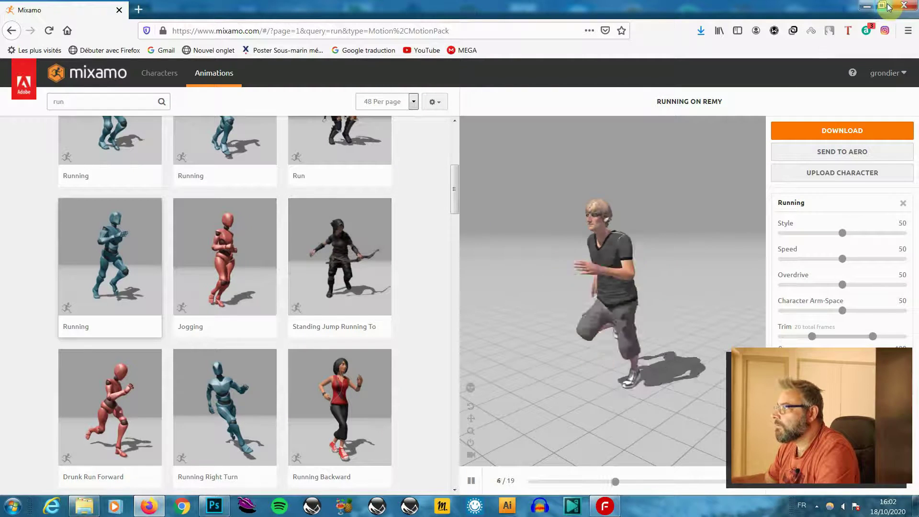
pyautogui.click(701, 30)
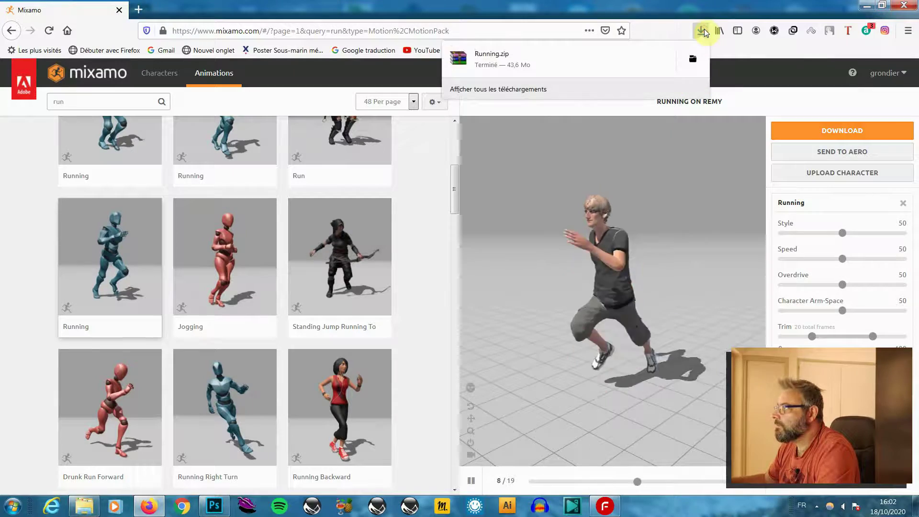
pyautogui.click(882, 4)
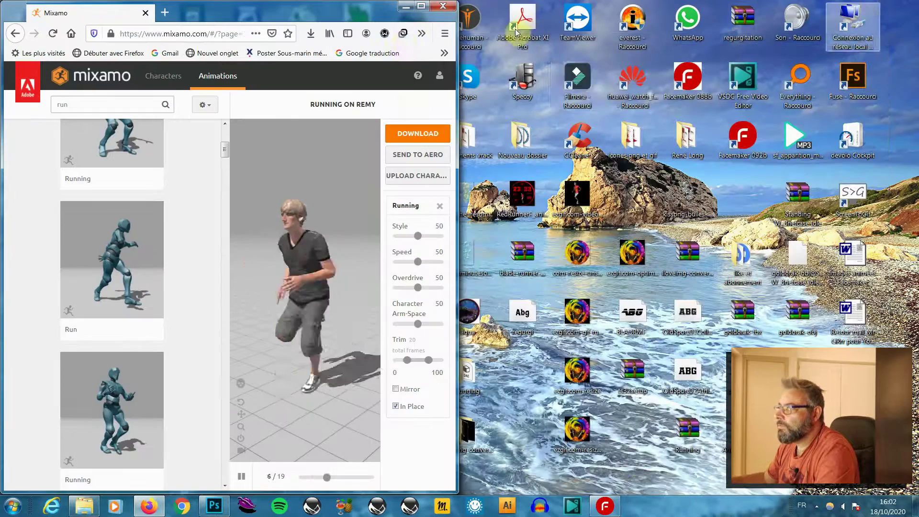
pyautogui.click(311, 33)
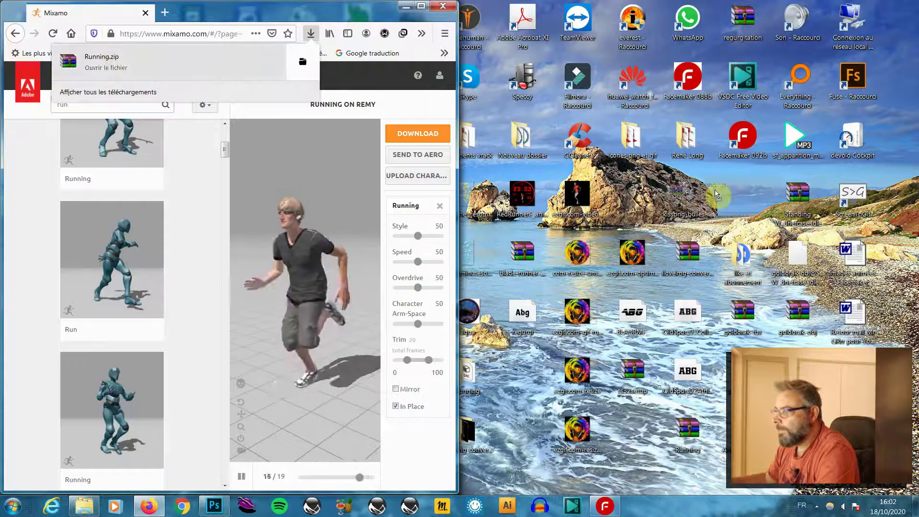
pyautogui.click(716, 190)
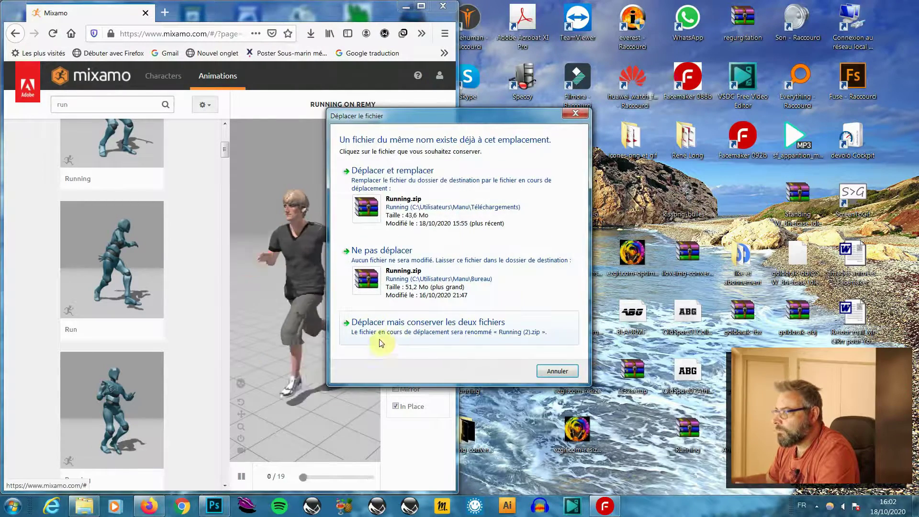
pyautogui.click(393, 335)
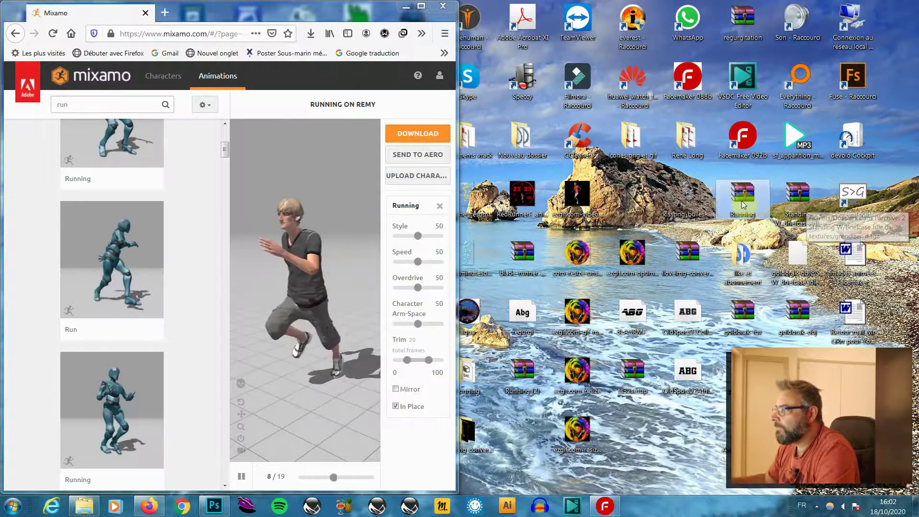
# Step: Close the browser window and extract the desktop Running archive into its own Running folder, renaming all conflicting files
pyautogui.click(449, 6)
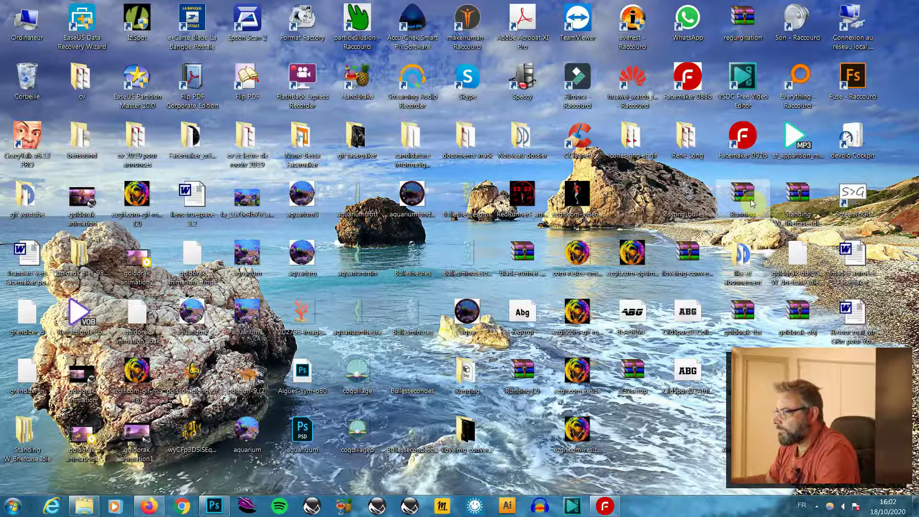
pyautogui.click(751, 201)
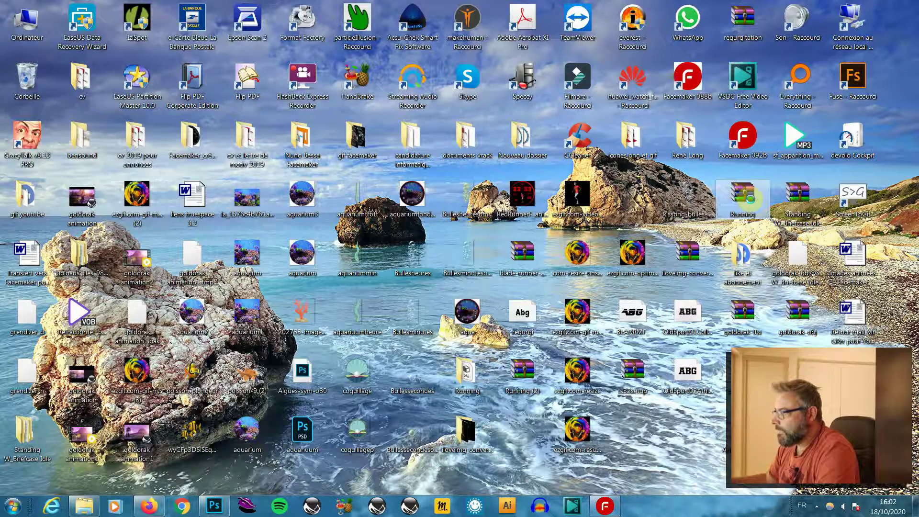
pyautogui.rightClick(751, 199)
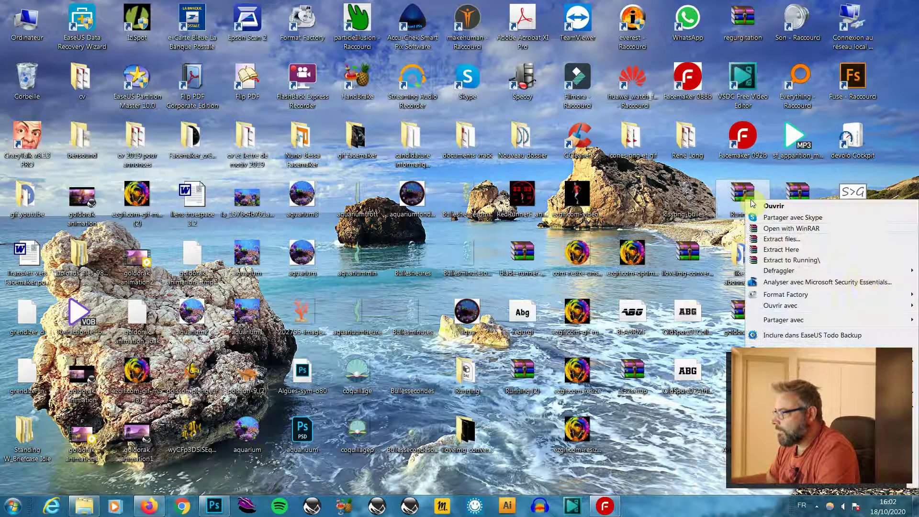
pyautogui.click(805, 261)
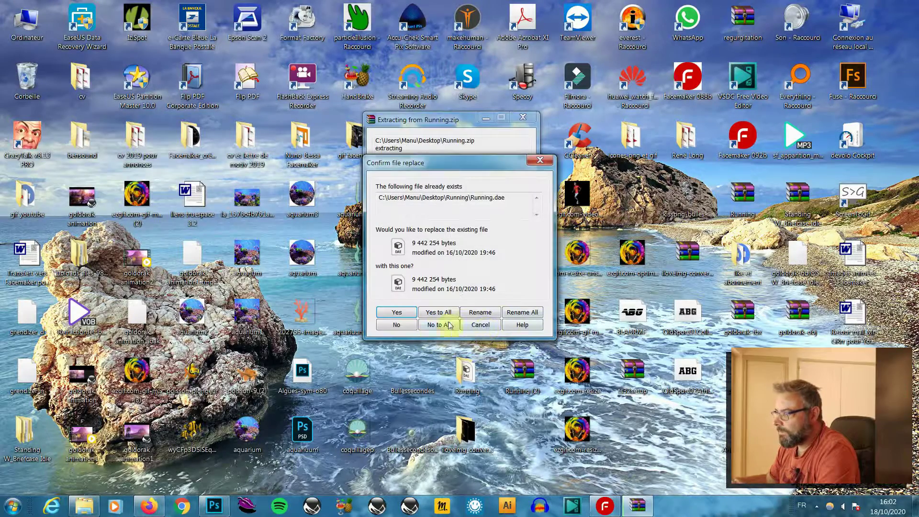
pyautogui.click(524, 312)
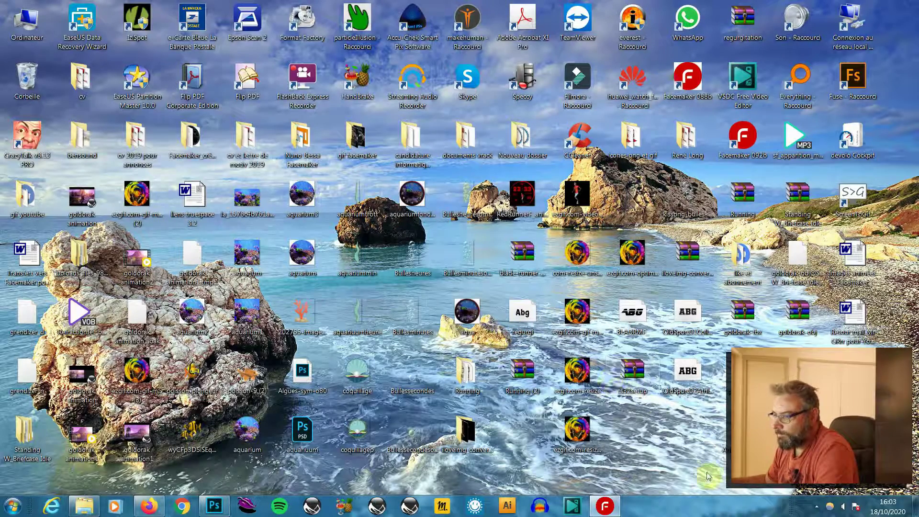
# Step: Switch to Photoshop and create a new 200 x 200 pixel document at 72 pixels per inch with a white background
pyautogui.click(214, 506)
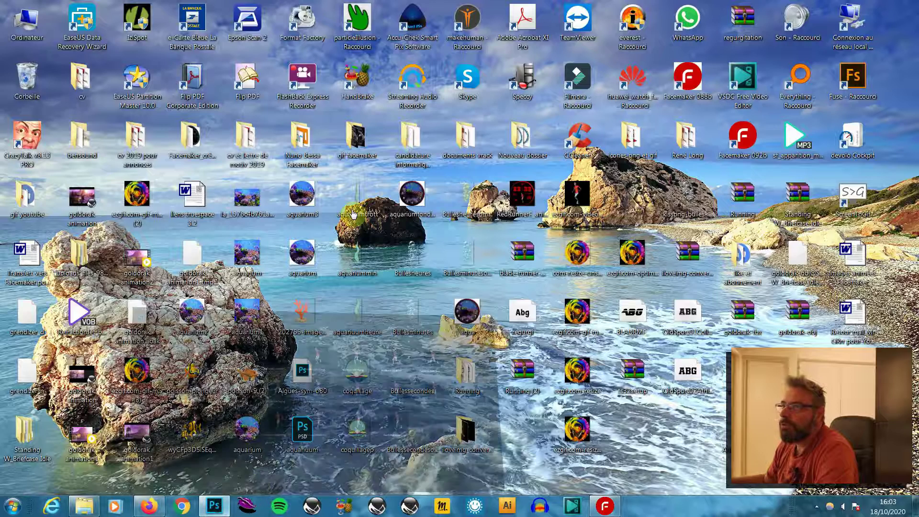
pyautogui.click(30, 6)
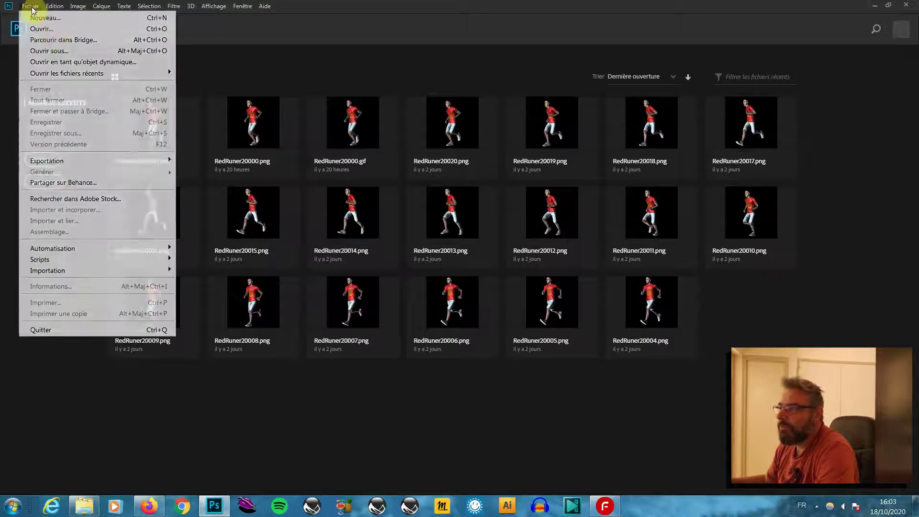
pyautogui.click(49, 19)
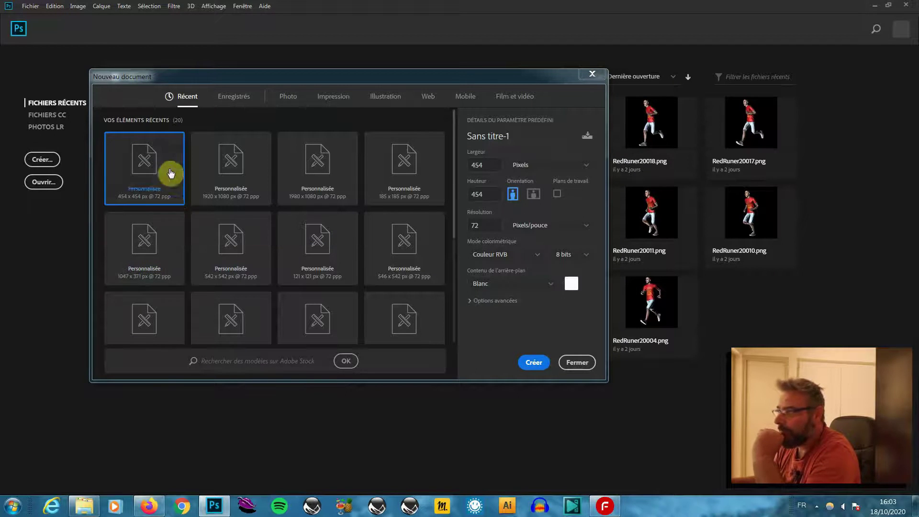
pyautogui.click(478, 165)
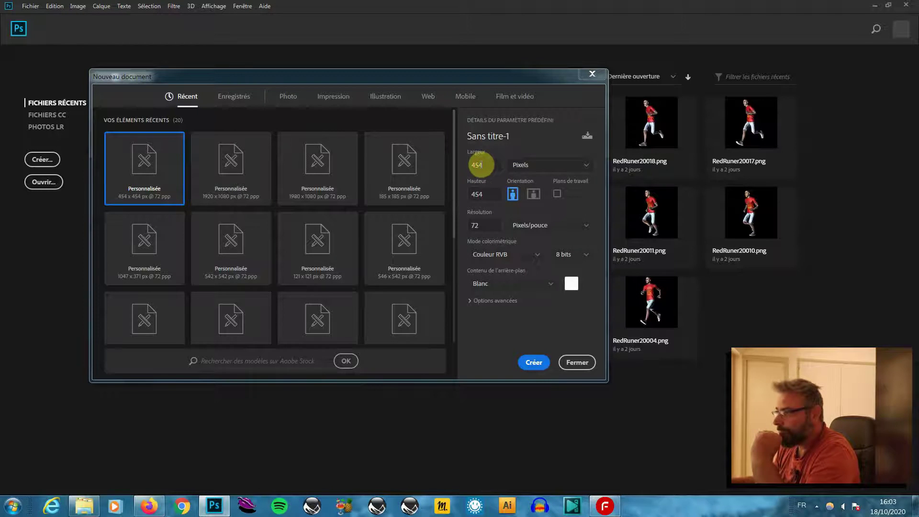
pyautogui.doubleClick(483, 166)
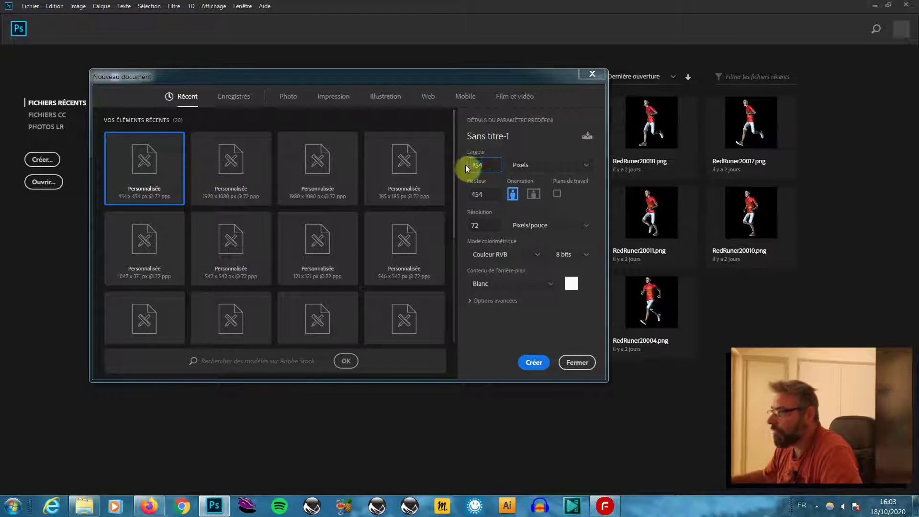
pyautogui.write('200')
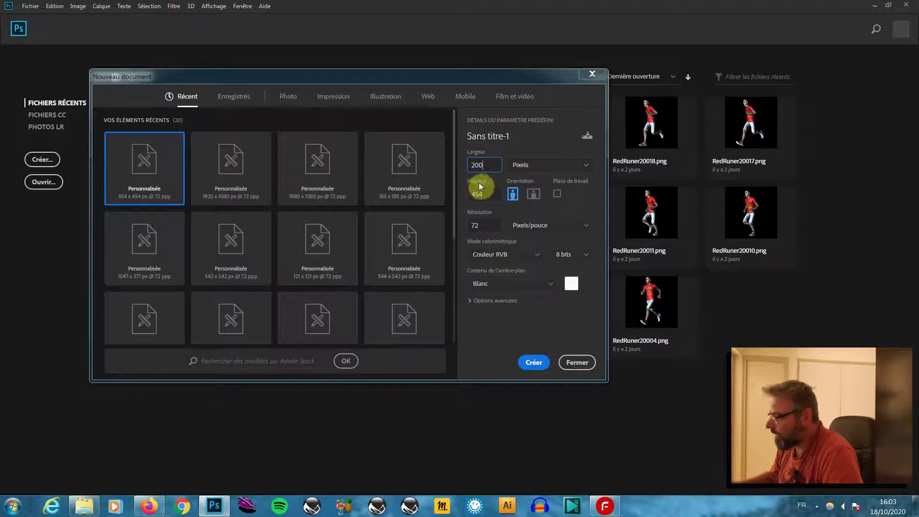
pyautogui.doubleClick(481, 195)
pyautogui.write('20')
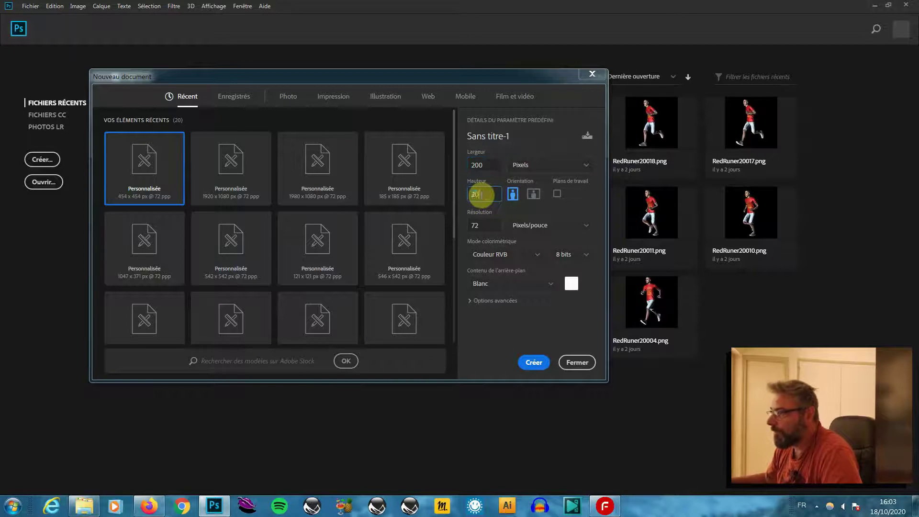
pyautogui.write('0')
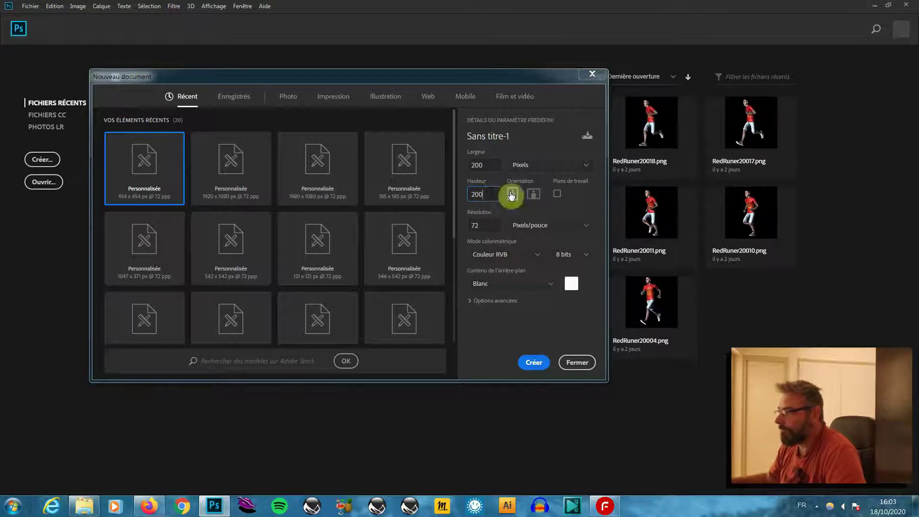
pyautogui.click(536, 363)
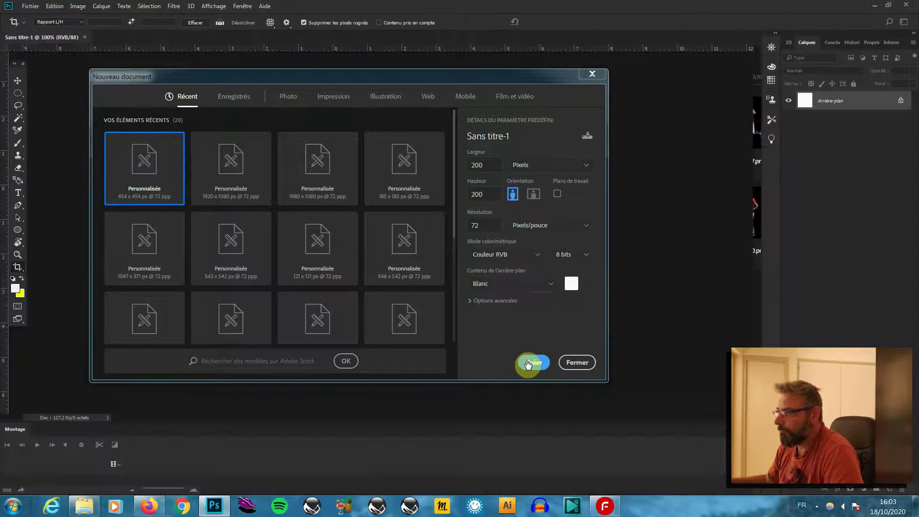
pyautogui.press('Escape')
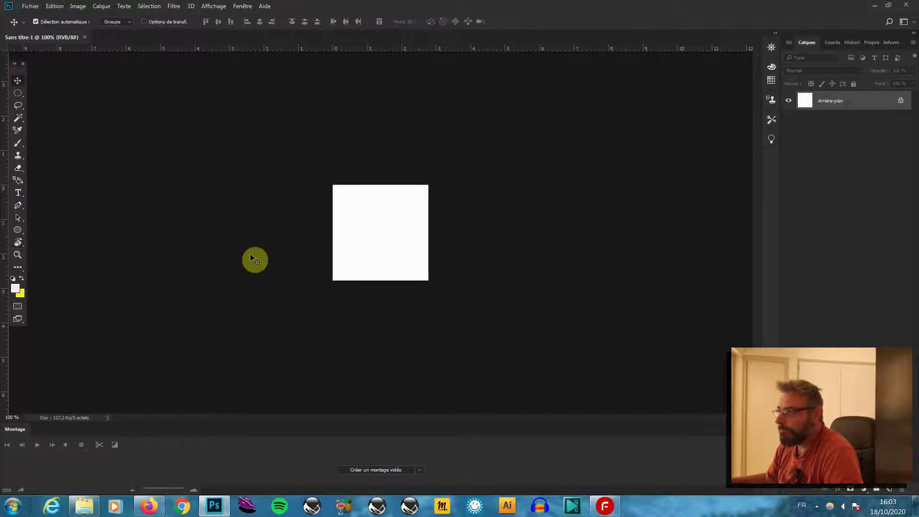
# Step: Import the Running(1) DAE model from the desktop's Running folder as a linked file and dismiss the Panda Dome pop-up
pyautogui.click(18, 255)
pyautogui.click(384, 241)
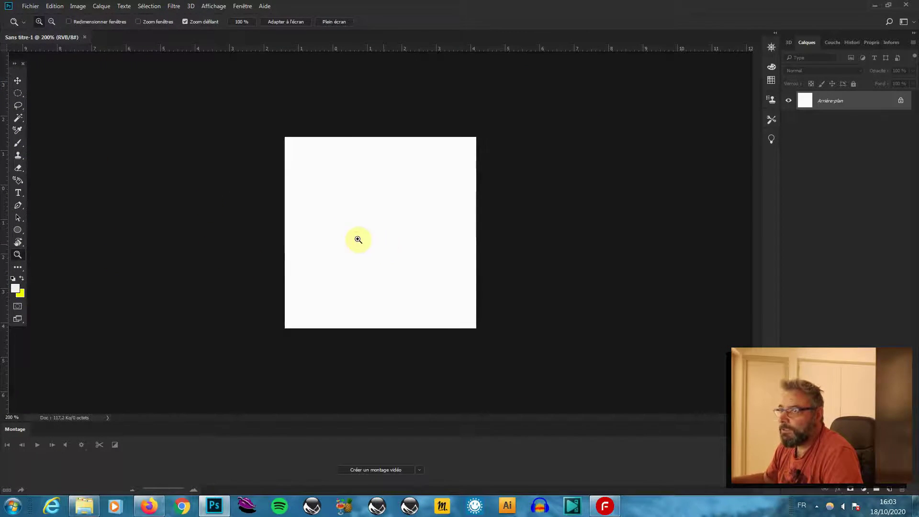
pyautogui.click(30, 6)
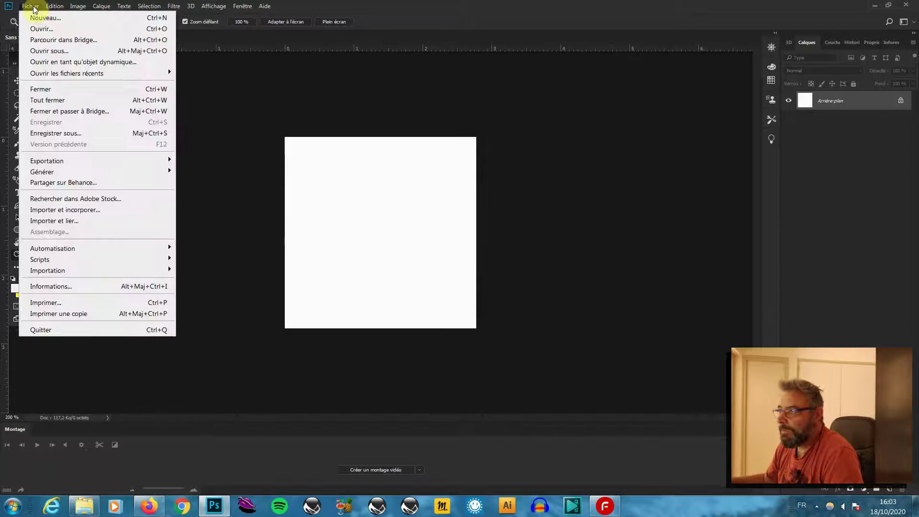
pyautogui.click(72, 220)
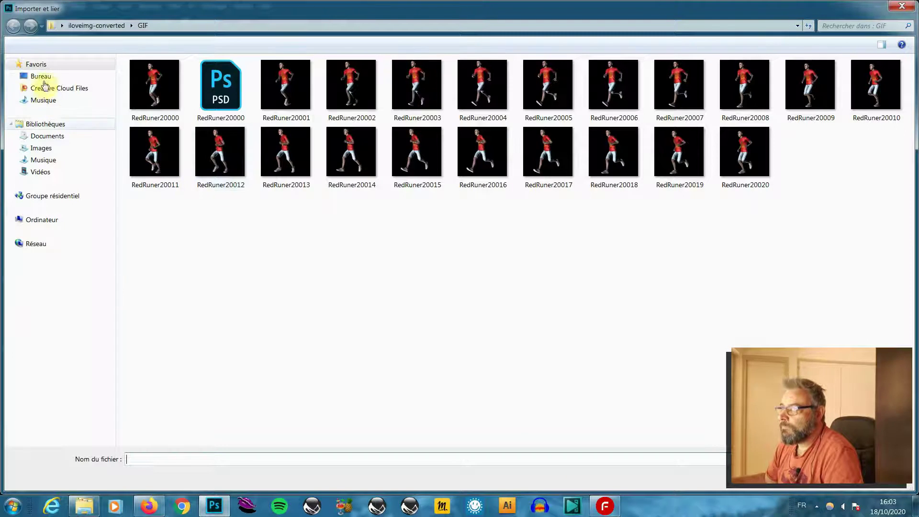
pyautogui.click(41, 78)
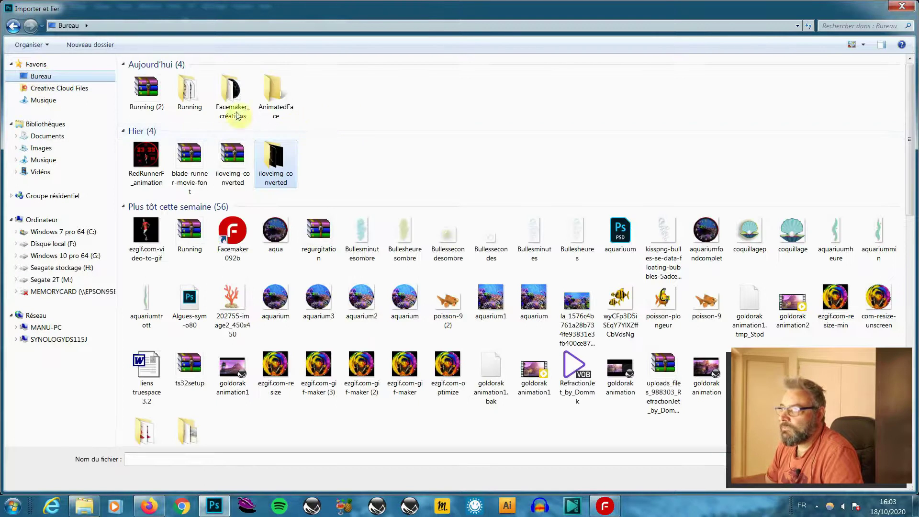
pyautogui.doubleClick(189, 92)
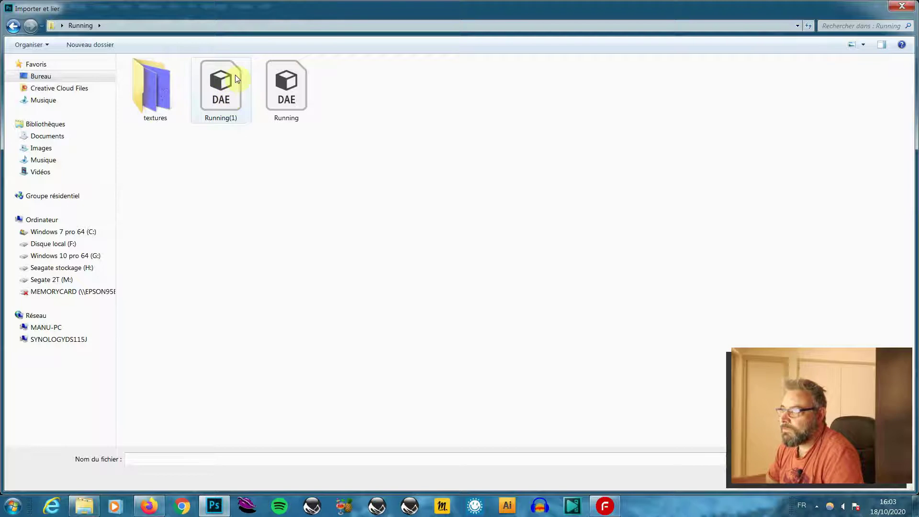
pyautogui.doubleClick(227, 105)
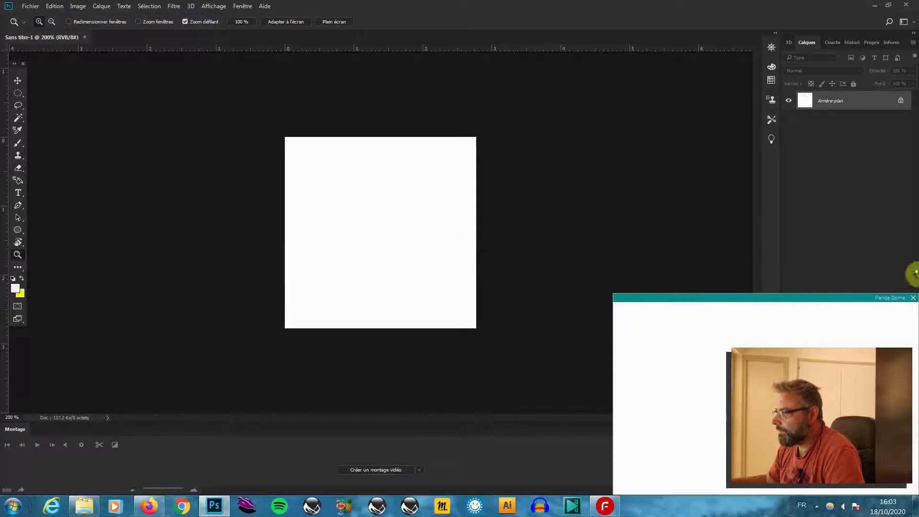
pyautogui.click(911, 298)
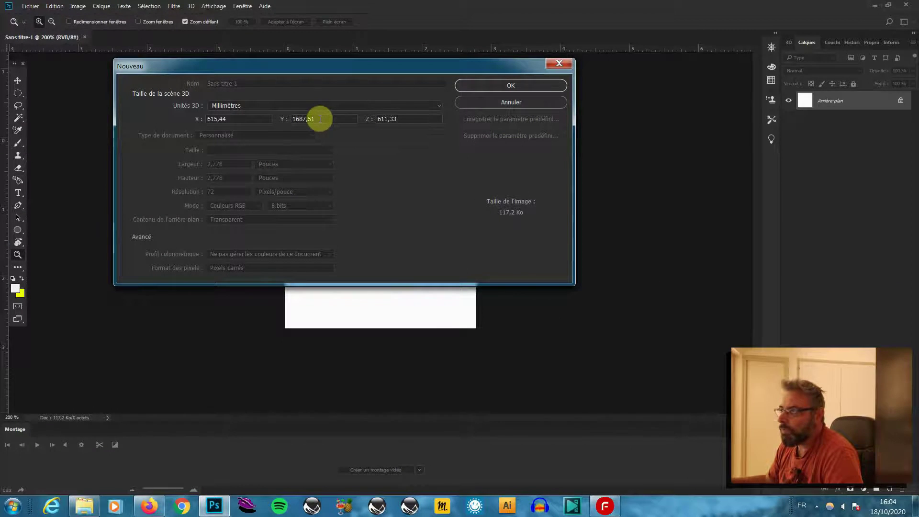
# Step: Set the 3D scene's Y size to 195 mm and place the runner model in the document
pyautogui.click(316, 118)
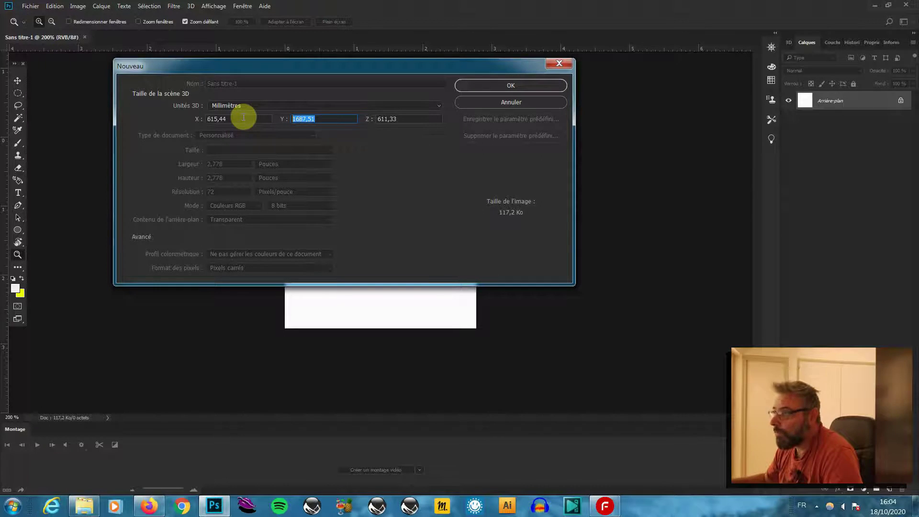
pyautogui.write('1')
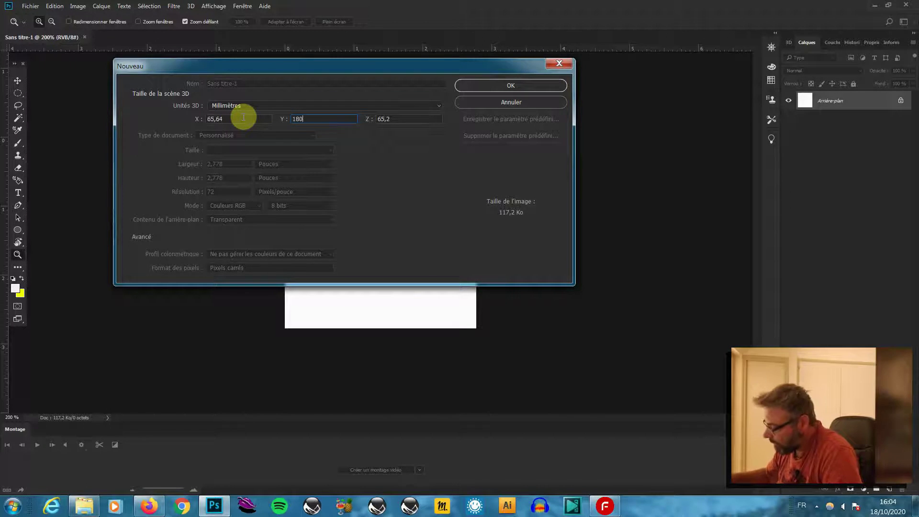
pyautogui.write('8')
pyautogui.press('BackSpace')
pyautogui.write('95')
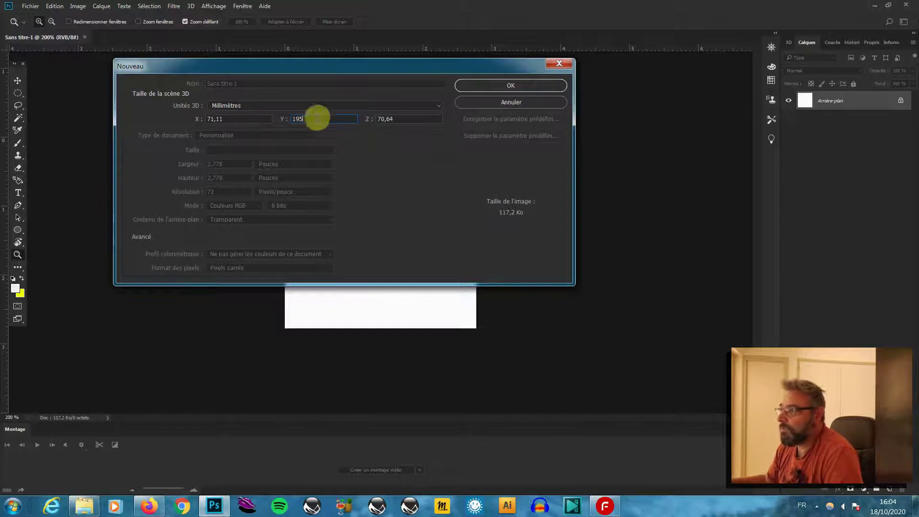
pyautogui.click(530, 86)
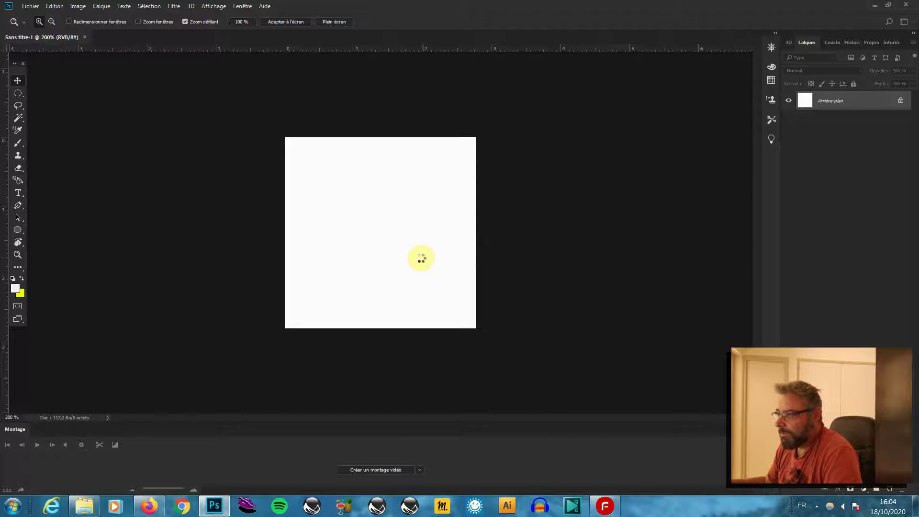
pyautogui.click(30, 9)
pyautogui.click(393, 300)
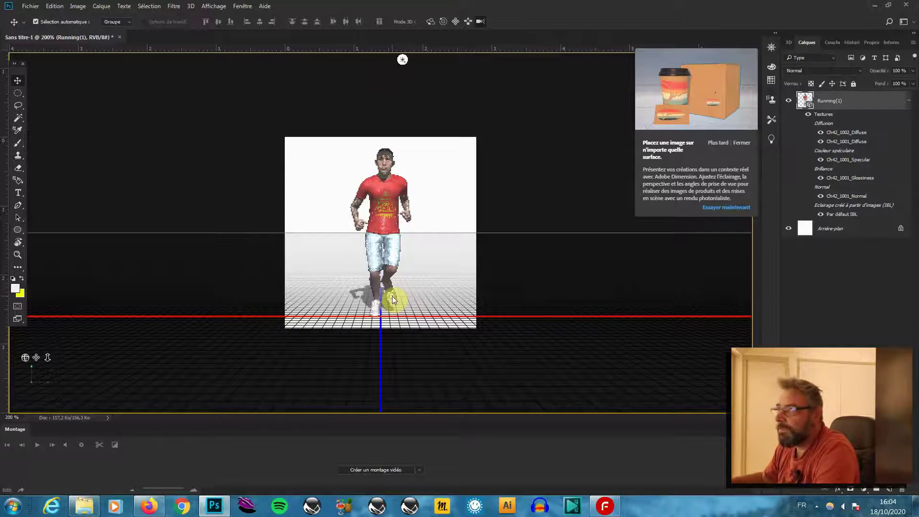
# Step: Delete the Running(1) model layer and import the Running model as a linked file
pyautogui.press('Delete')
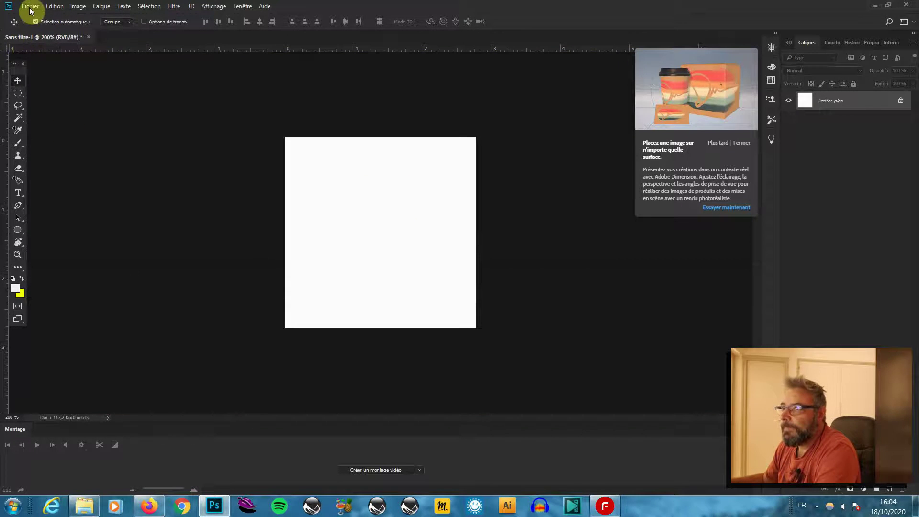
pyautogui.click(30, 8)
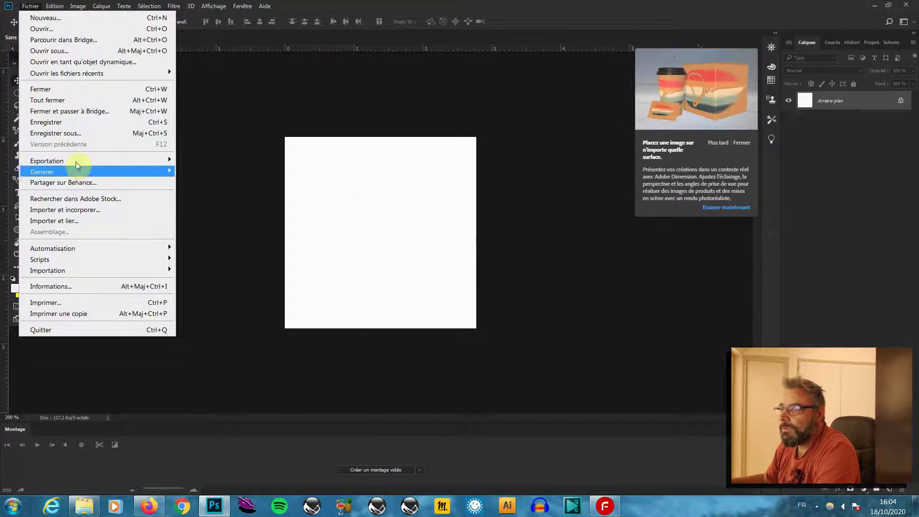
pyautogui.click(392, 225)
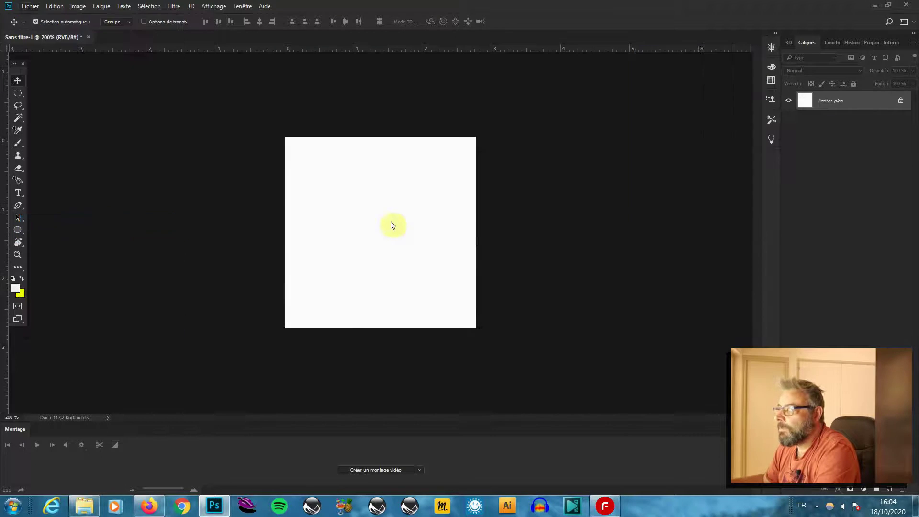
pyautogui.doubleClick(290, 88)
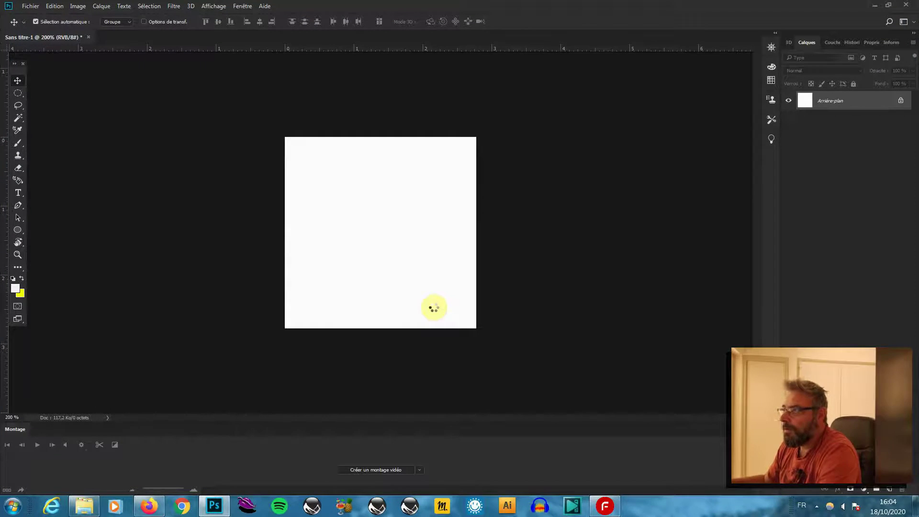
# Step: Set the 3D scene's Y size to 195 mm and place the linked Running model on the canvas
pyautogui.doubleClick(320, 119)
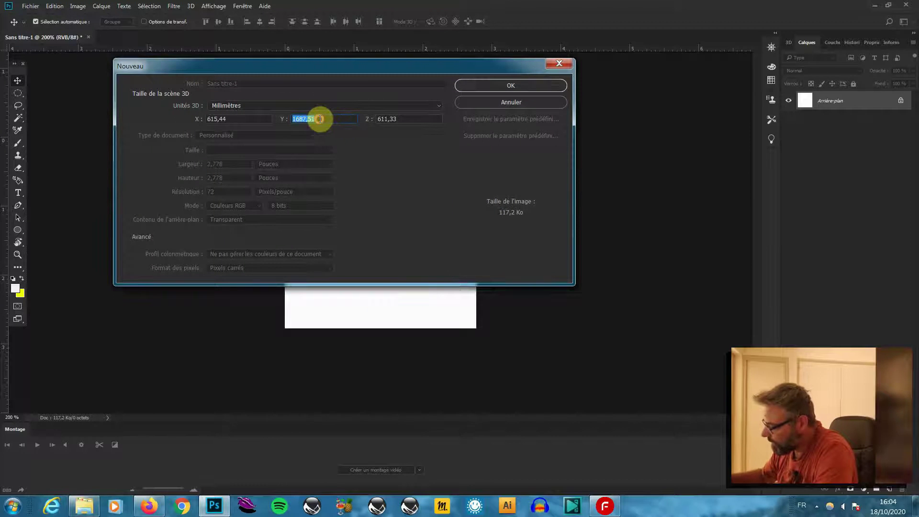
pyautogui.write('198')
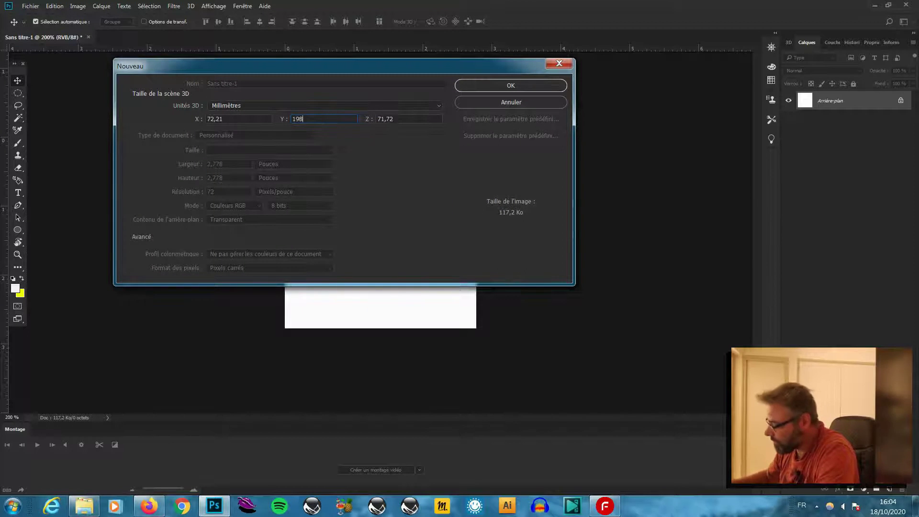
pyautogui.press('BackSpace')
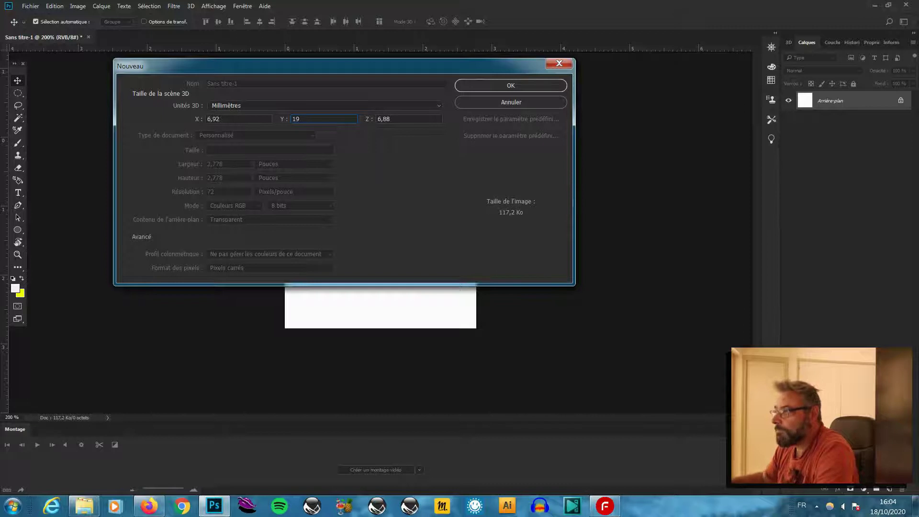
pyautogui.write('5')
pyautogui.press('Return')
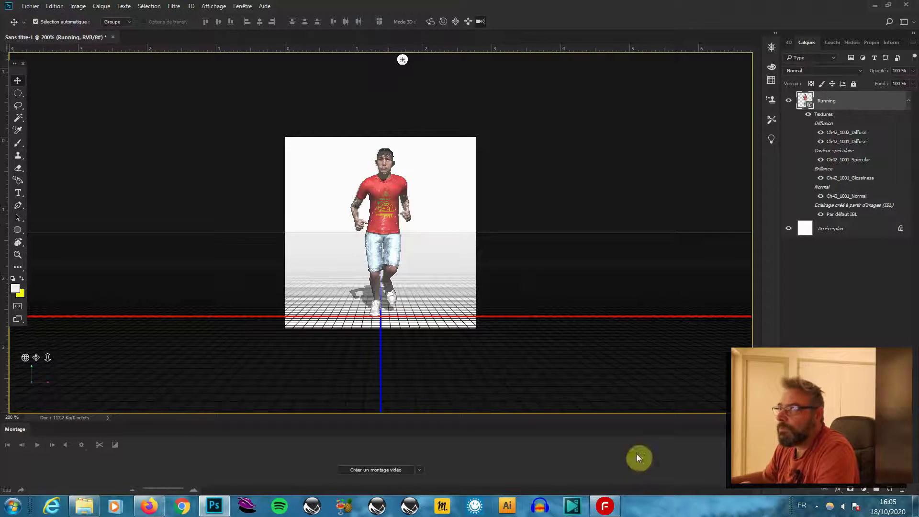
# Step: Remove the placed Running model from the document, leaving only the white background
pyautogui.click(27, 4)
pyautogui.click(389, 219)
pyautogui.click(392, 261)
pyautogui.hotkey('ctrl', 'z')
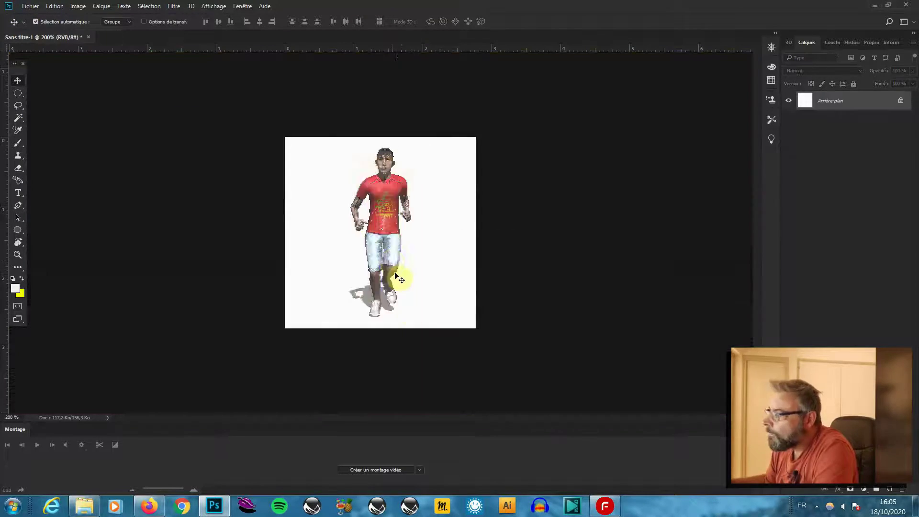
# Step: Show the Windows desktop, browse its files and open the Running (2) archive, dismissing the WinRAR licence notice
pyautogui.click(916, 506)
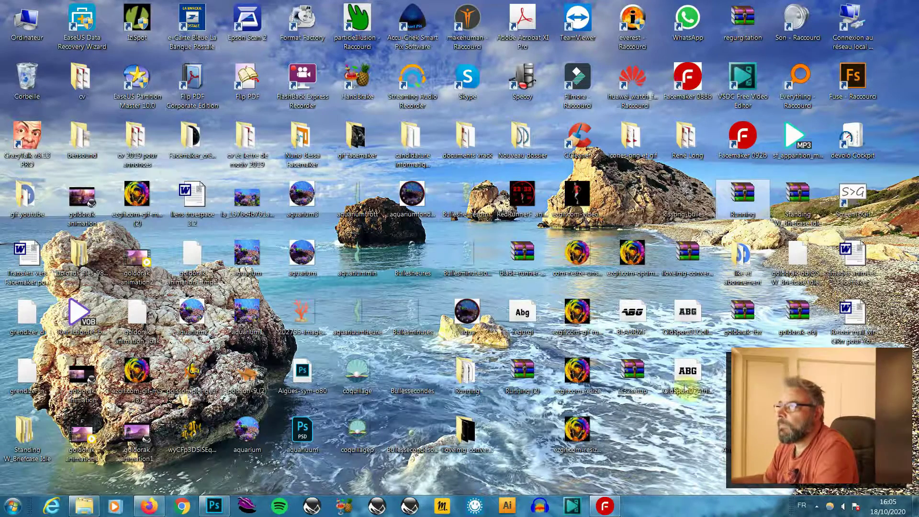
pyautogui.click(270, 118)
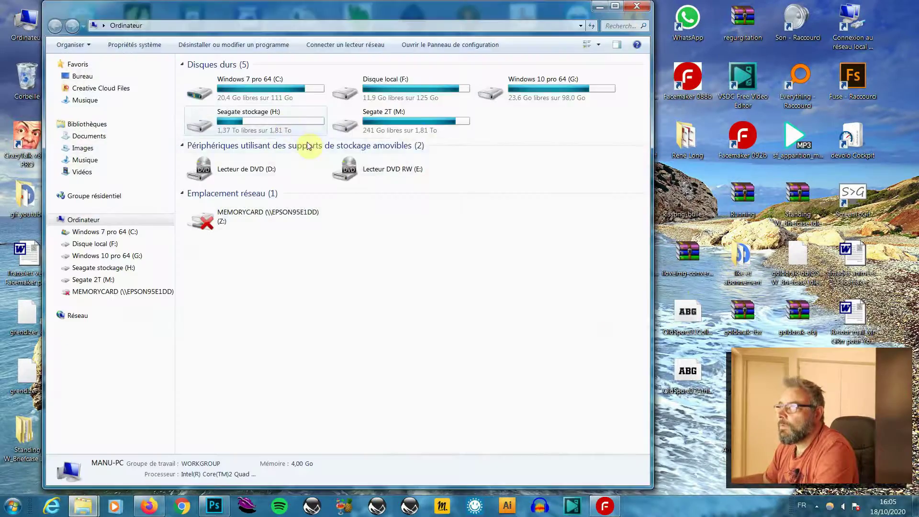
pyautogui.click(80, 76)
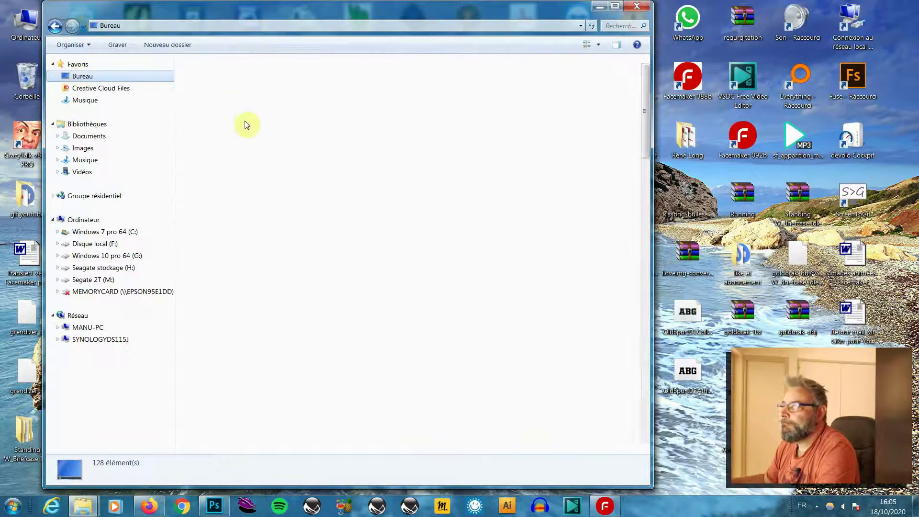
pyautogui.click(307, 146)
pyautogui.scroll(15, 268, 142)
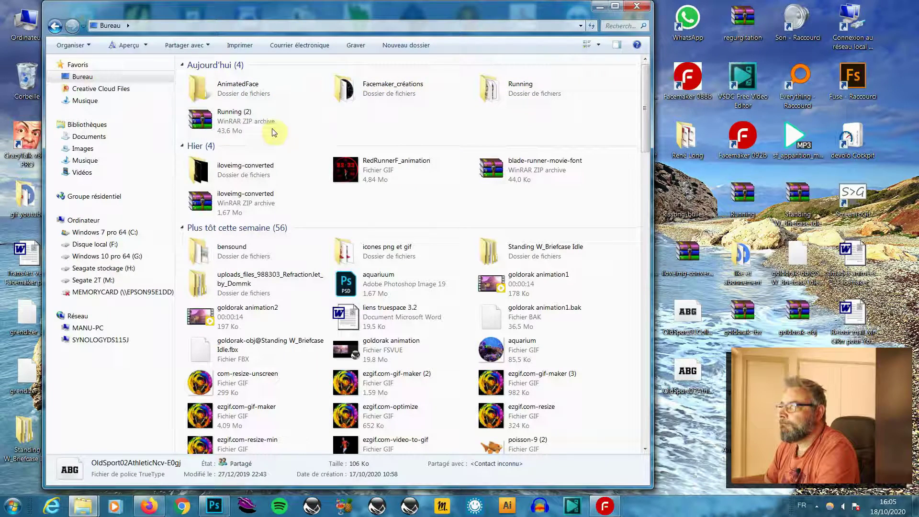
pyautogui.doubleClick(245, 122)
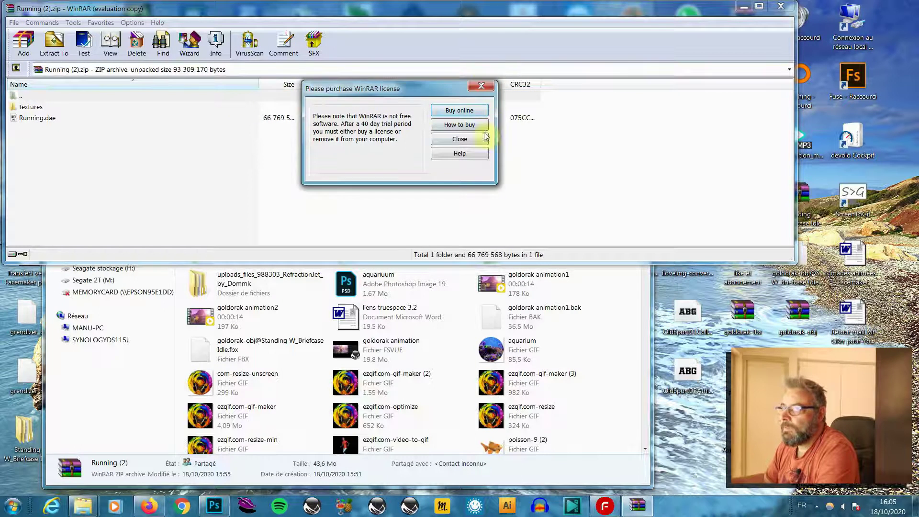
pyautogui.click(460, 139)
# Step: Check the Remy_Body_Specular.png texture from the archive's textures folder, and close both the image and the archive
pyautogui.doubleClick(31, 107)
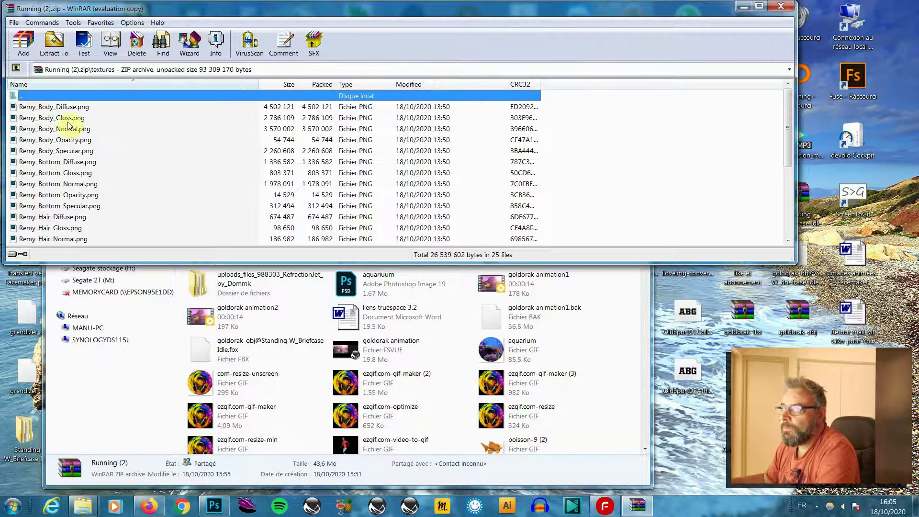
pyautogui.click(72, 107)
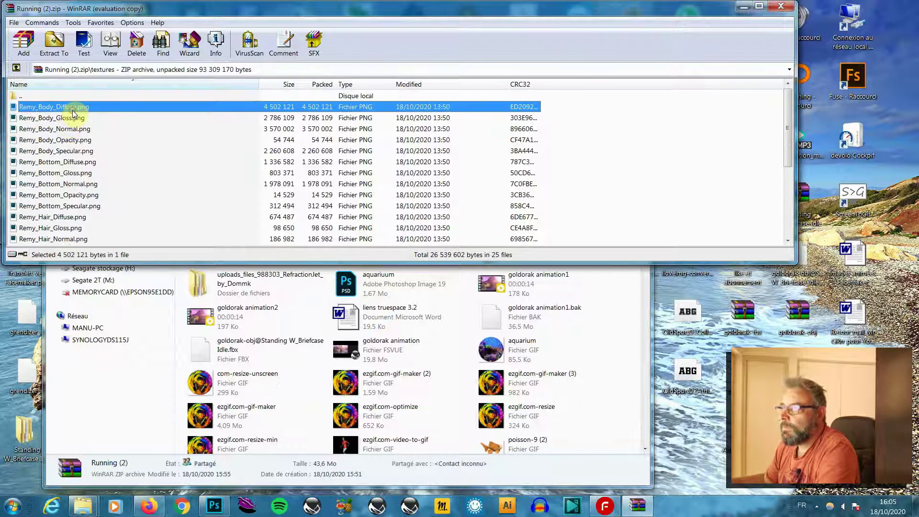
pyautogui.click(69, 139)
pyautogui.click(70, 195)
pyautogui.moveTo(93, 151); pyautogui.dragTo(603, 297)
pyautogui.hotkey('alt', 'Tab')
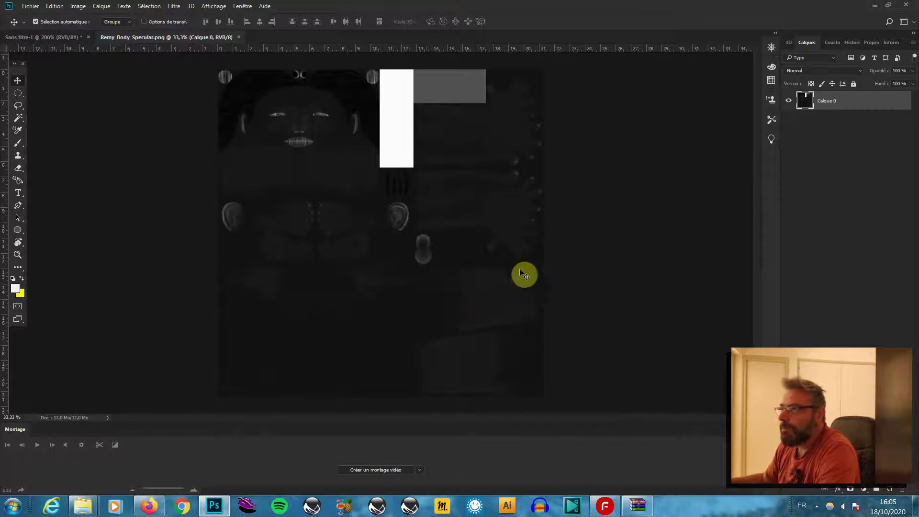
pyautogui.click(238, 37)
pyautogui.click(876, 6)
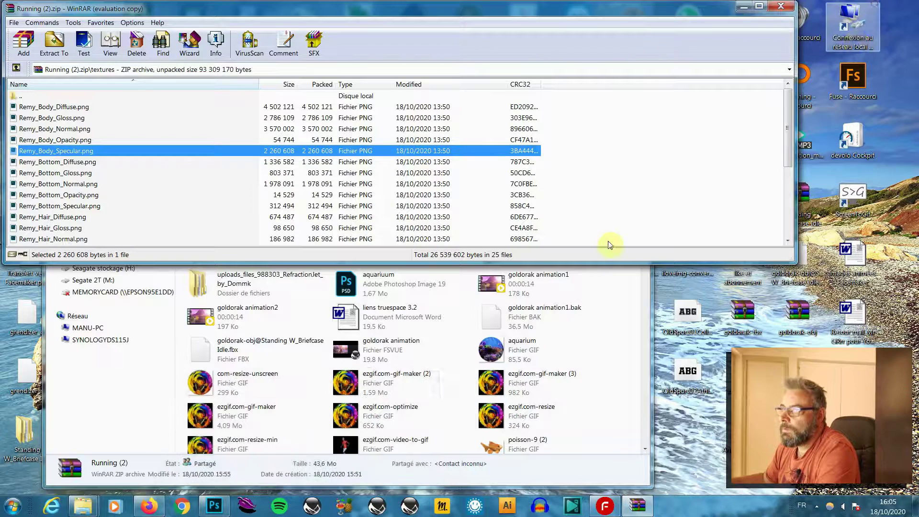
pyautogui.press('Escape')
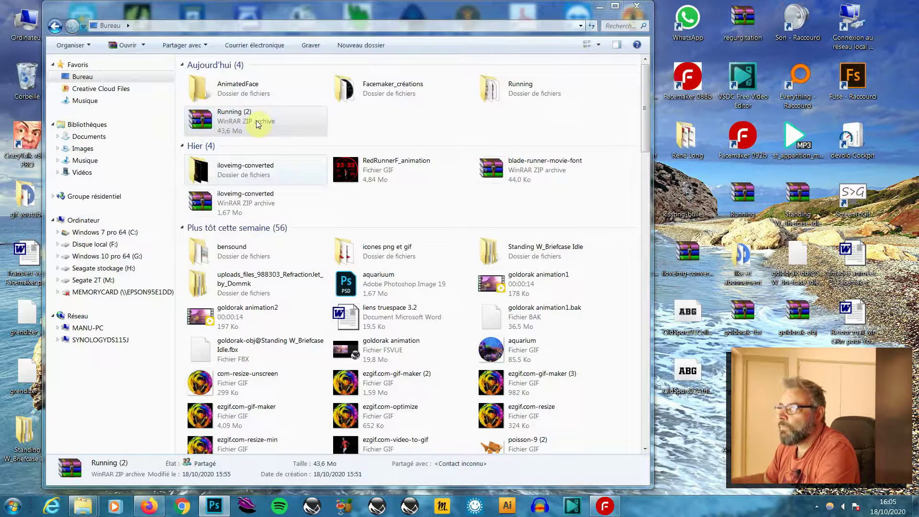
# Step: Reopen the Running (2) archive, dismiss the licence notice and select its textures folder and Running.dae file
pyautogui.click(235, 122)
pyautogui.doubleClick(235, 122)
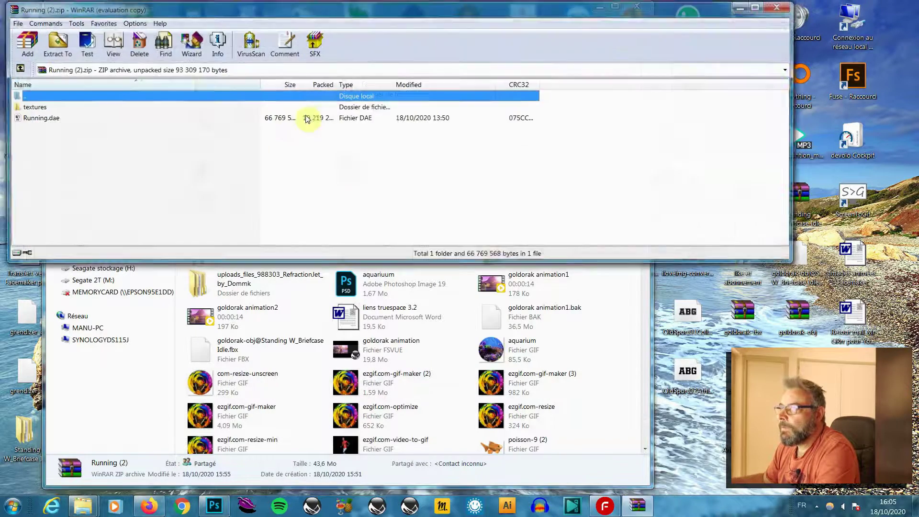
pyautogui.click(30, 119)
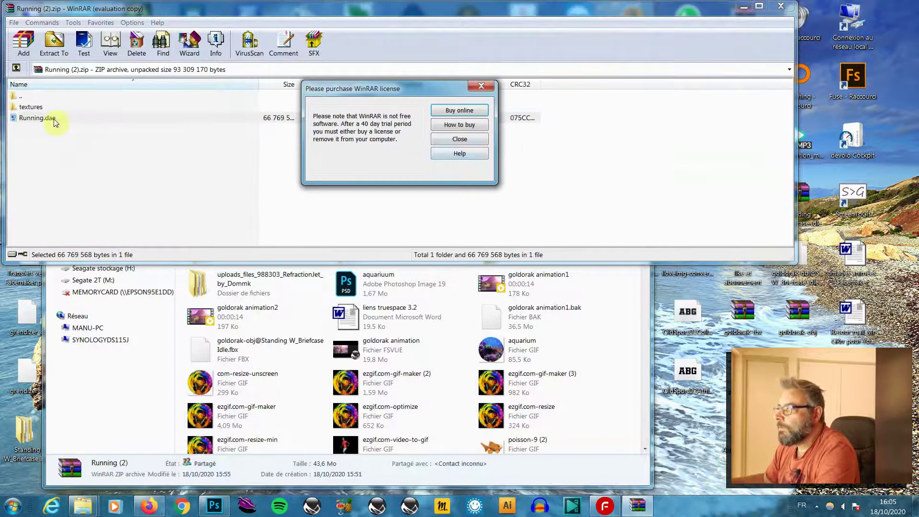
pyautogui.click(461, 140)
pyautogui.moveTo(80, 154); pyautogui.dragTo(30, 106)
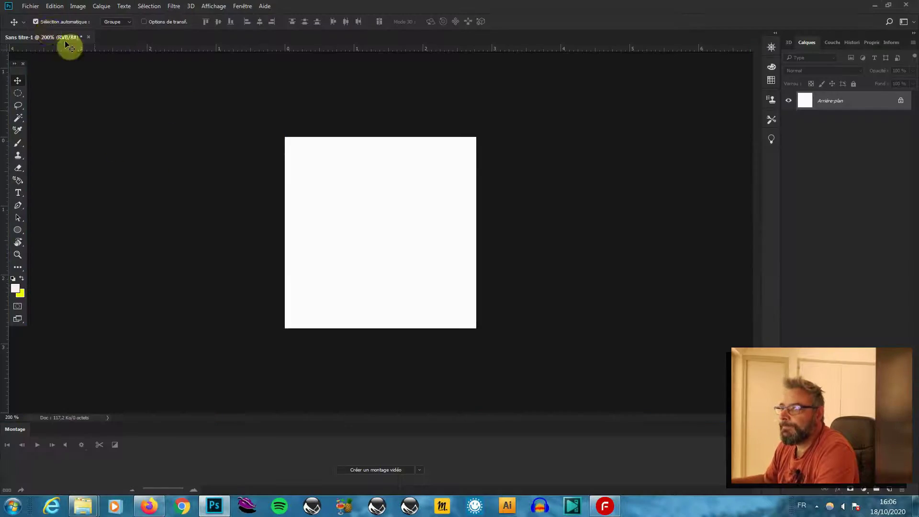
# Step: In Photoshop, import the Running model of the Remy character from the desktop as a linked file
pyautogui.click(31, 7)
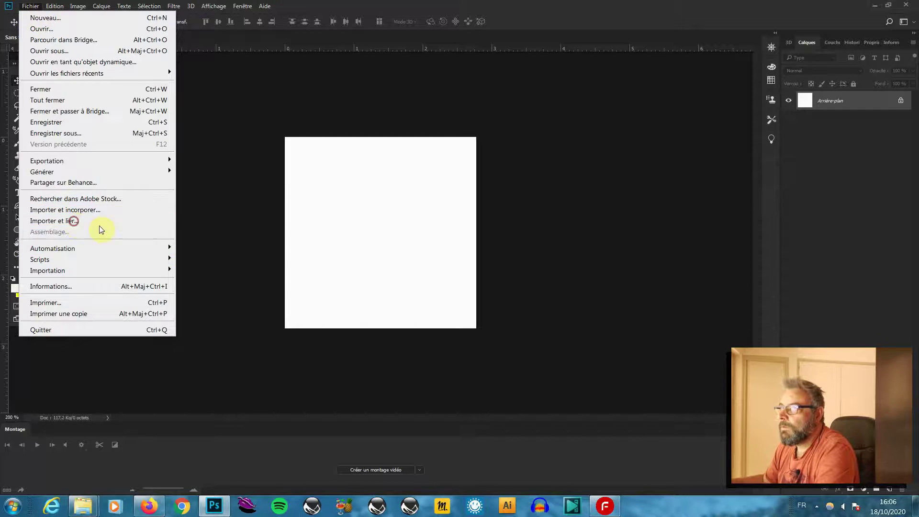
pyautogui.click(72, 221)
pyautogui.click(40, 76)
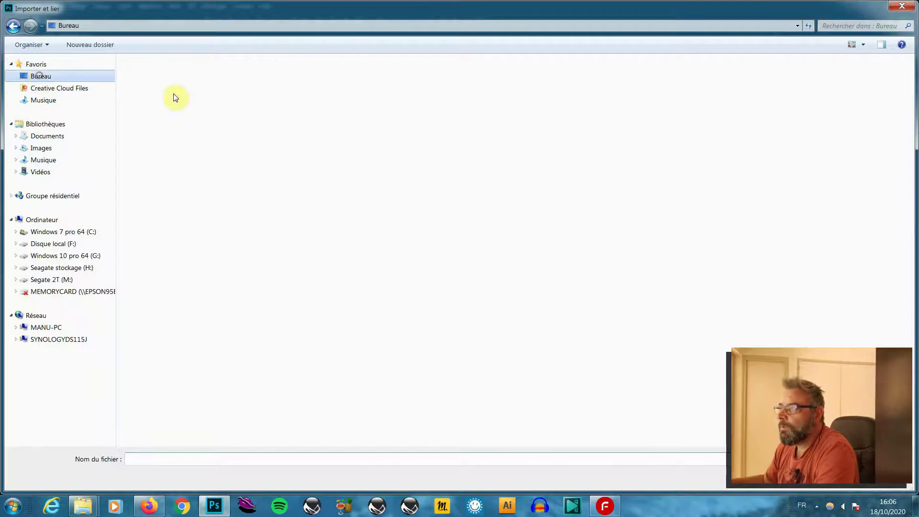
pyautogui.click(189, 98)
pyautogui.doubleClick(188, 99)
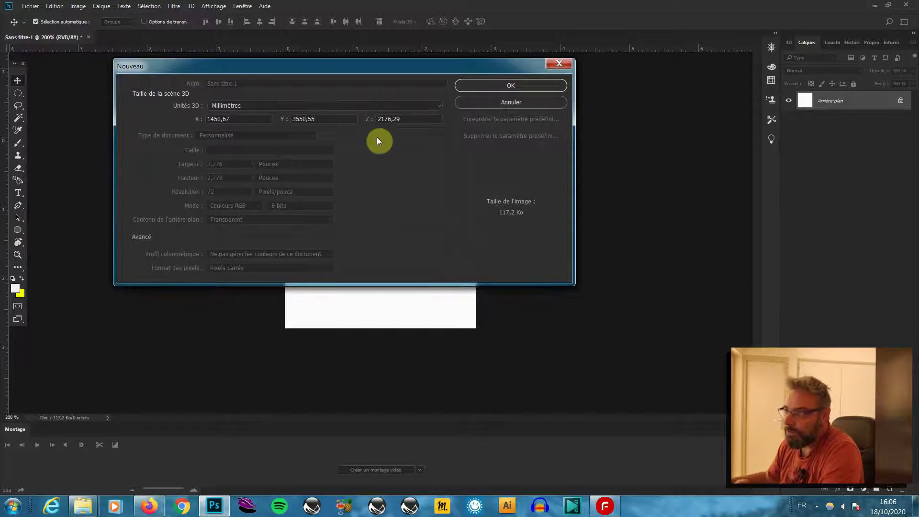
# Step: Set the 3D scene's Y size to 198 mm and place the Remy runner in the document
pyautogui.click(315, 119)
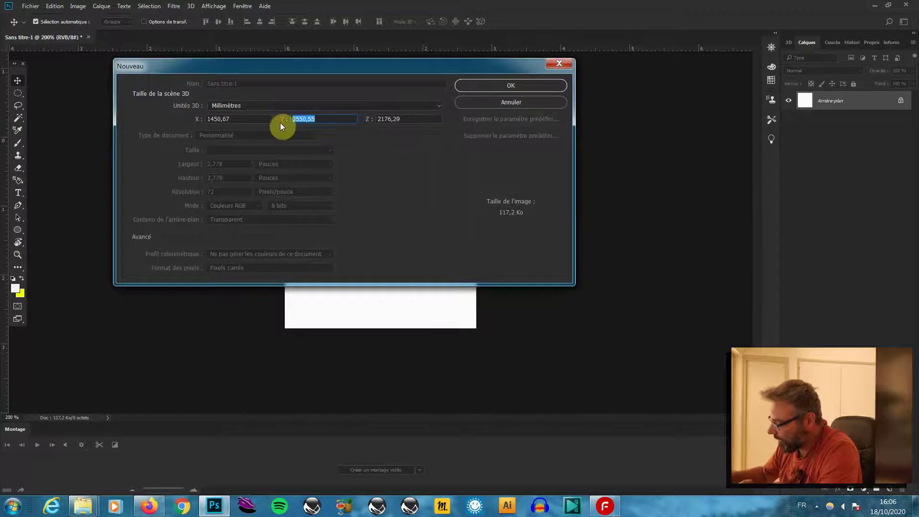
pyautogui.write('1')
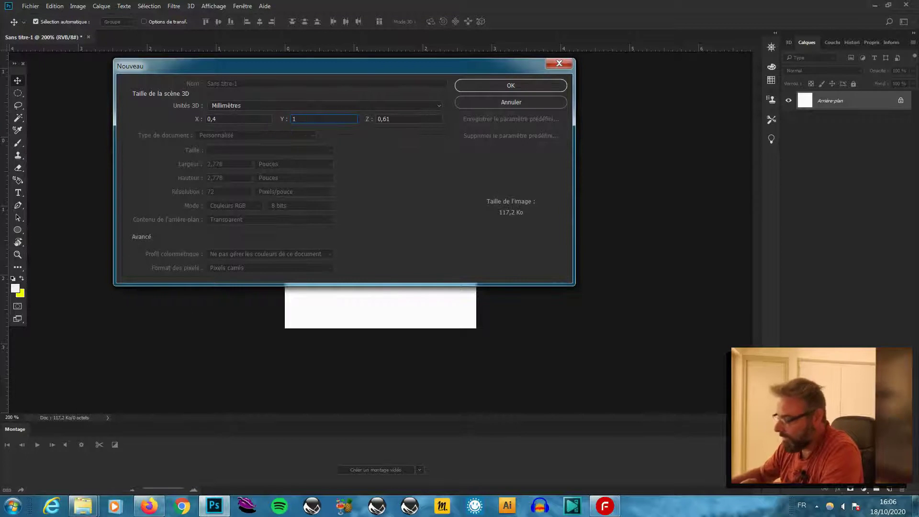
pyautogui.write('98')
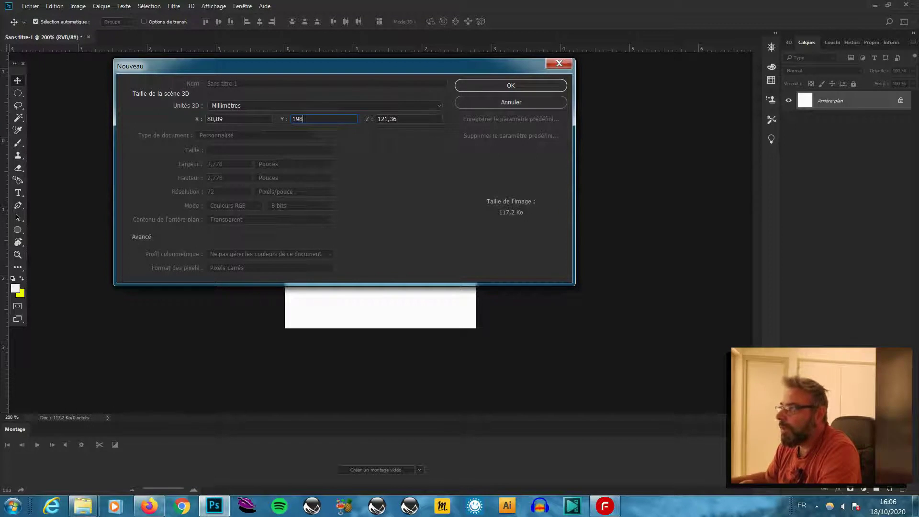
pyautogui.click(517, 85)
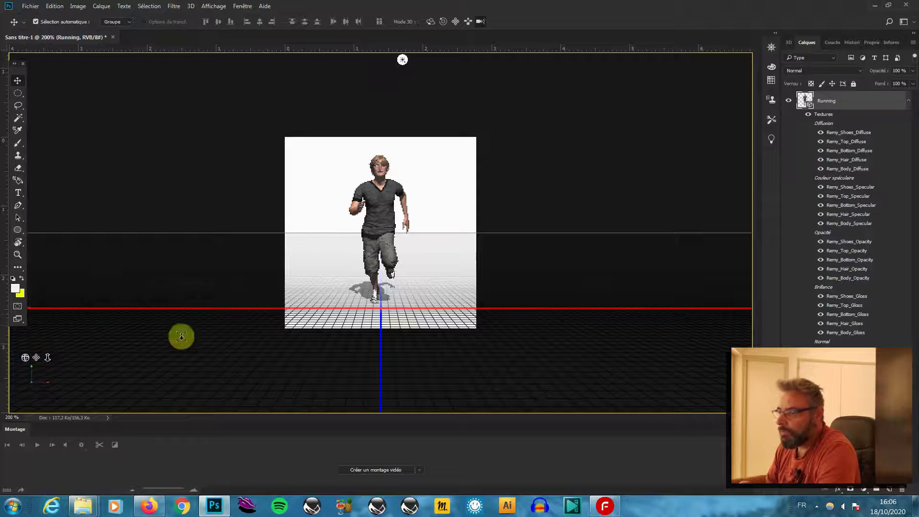
# Step: Create a video timeline for the Running layer and orbit the 3D camera to view the runner at an angle
pyautogui.click(380, 469)
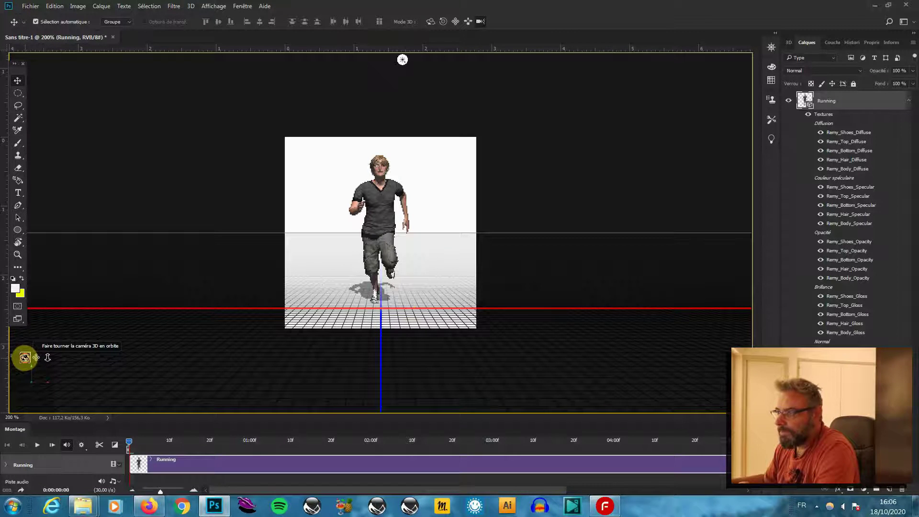
pyautogui.moveTo(25, 358); pyautogui.dragTo(9, 362)
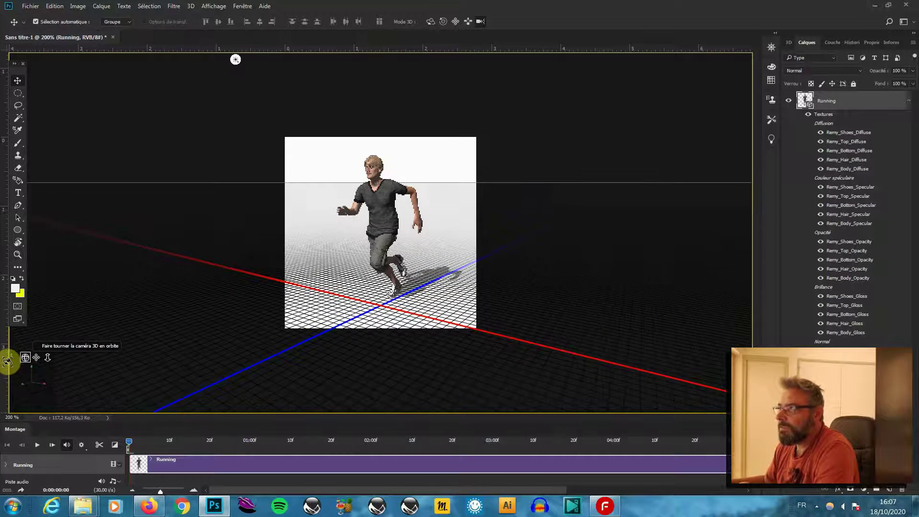
# Step: Open the properties of Infinite Light 1 and apply the Eclairage naturel lighting preset to the runner scene
pyautogui.click(237, 62)
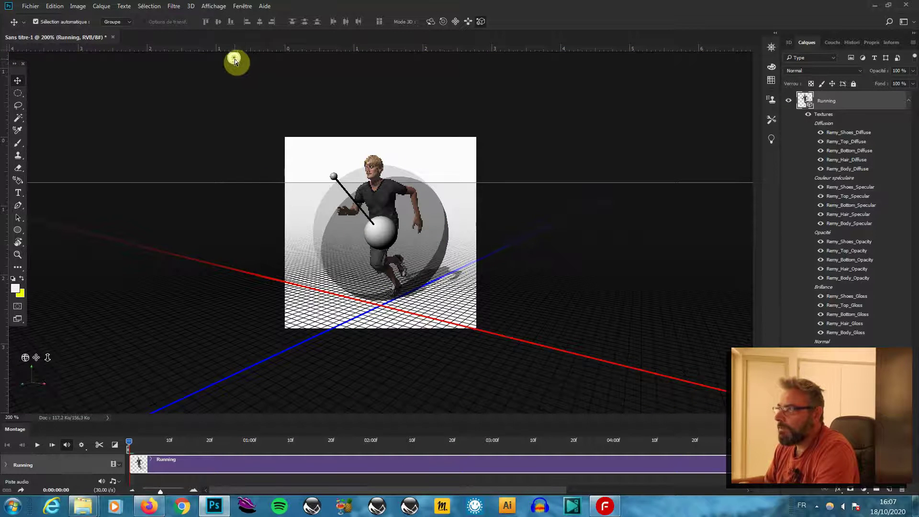
pyautogui.rightClick(235, 61)
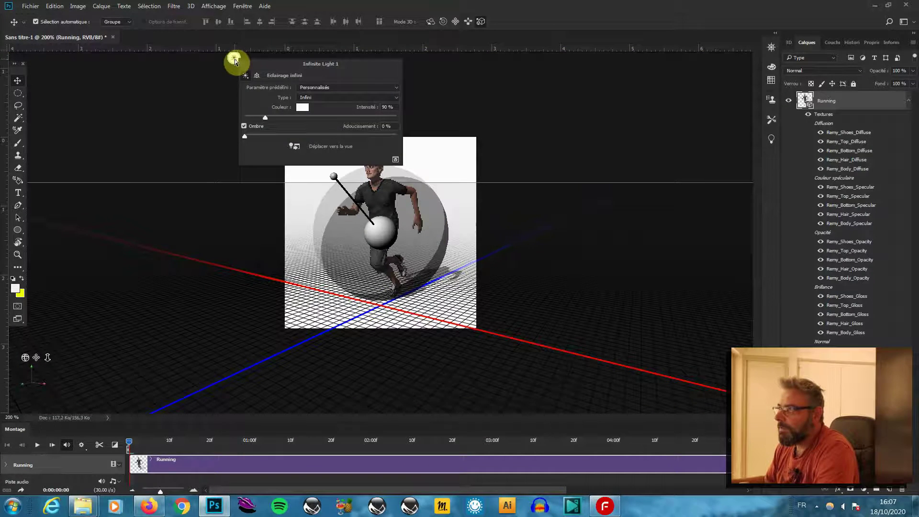
pyautogui.click(395, 88)
pyautogui.click(394, 88)
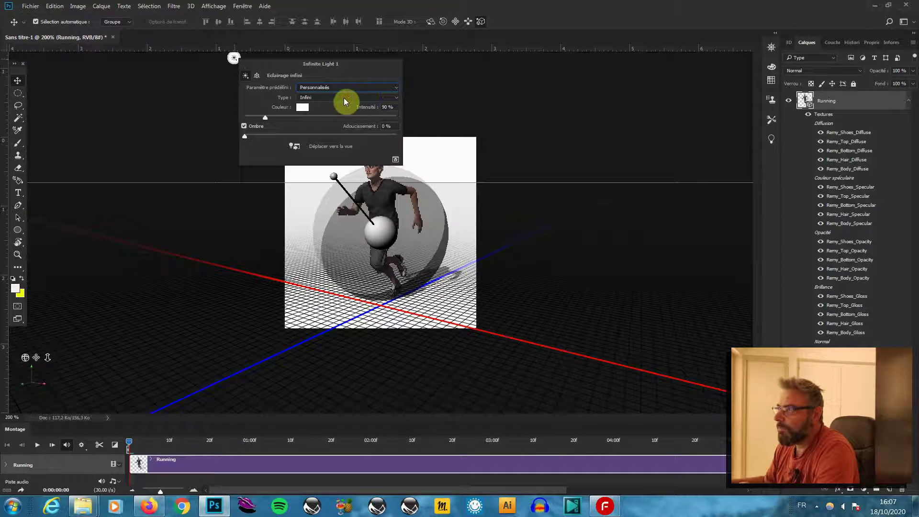
pyautogui.click(384, 97)
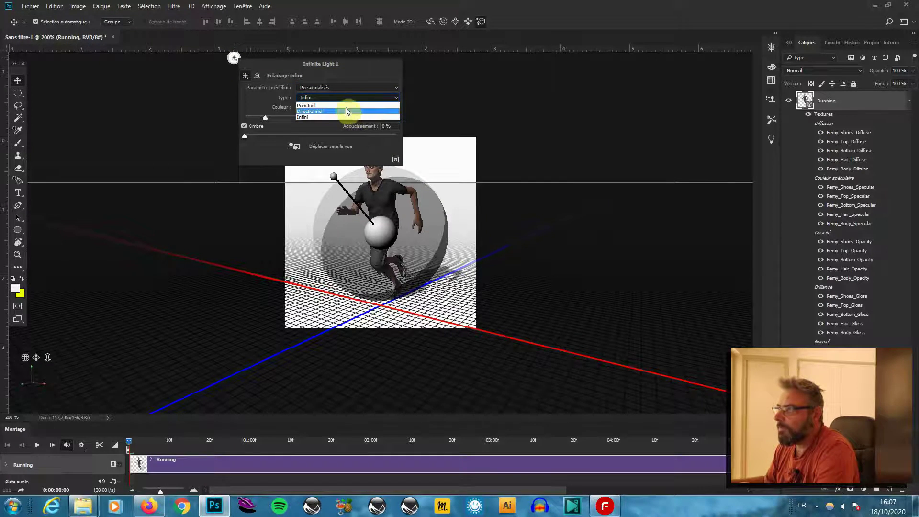
pyautogui.click(393, 89)
pyautogui.click(392, 88)
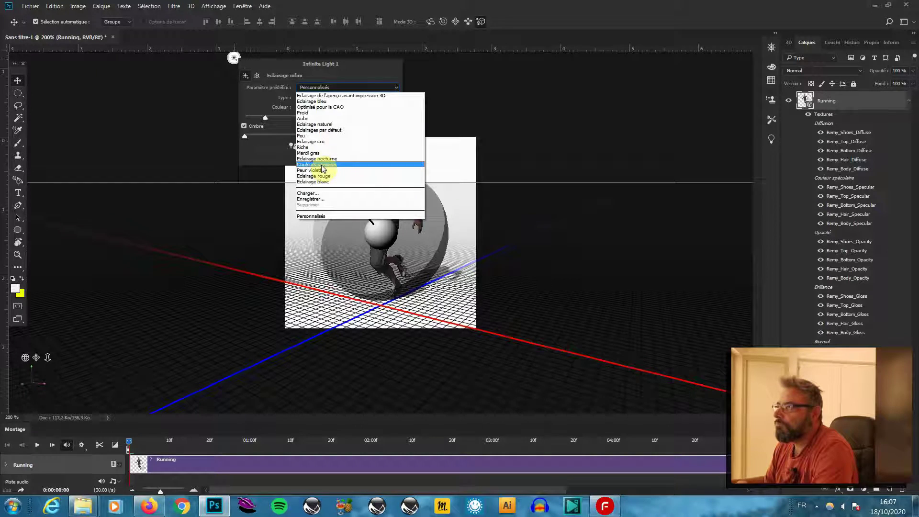
pyautogui.click(328, 125)
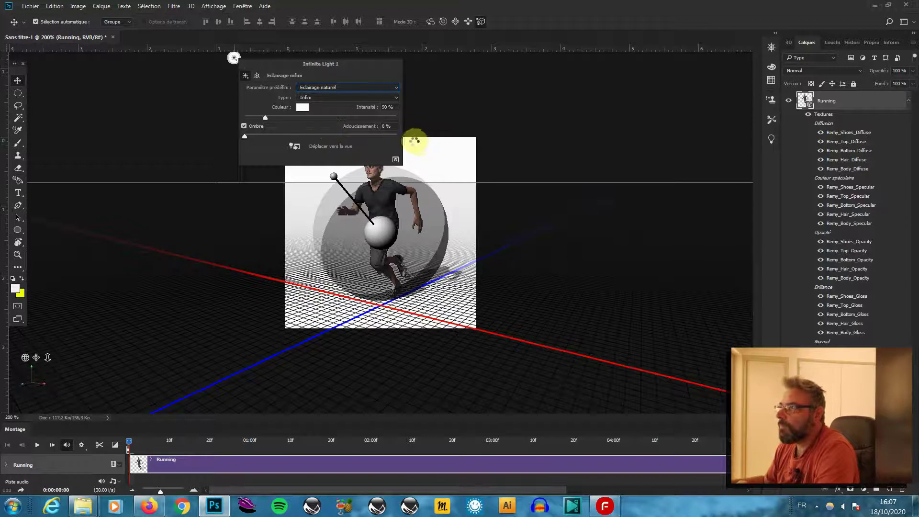
pyautogui.click(303, 140)
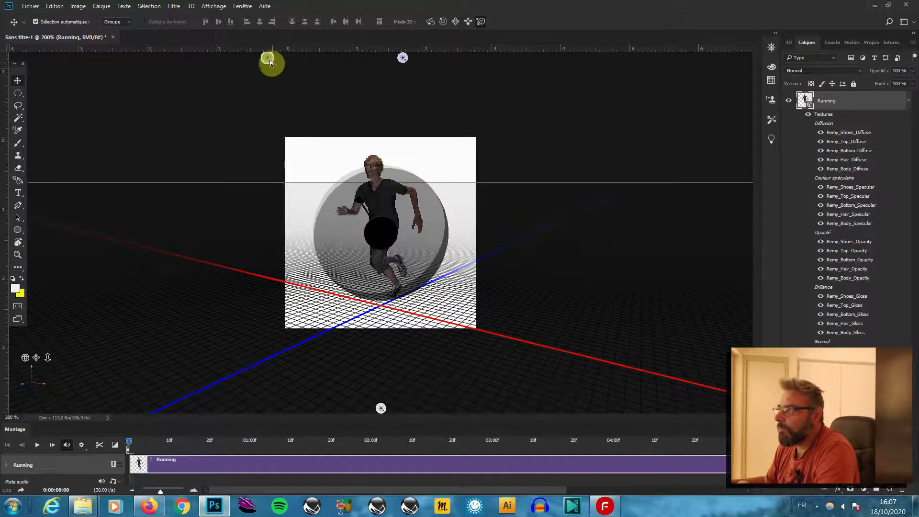
# Step: Select the Eclairage infini 2 light and rotate its direction so it shines on the runner's front
pyautogui.click(270, 62)
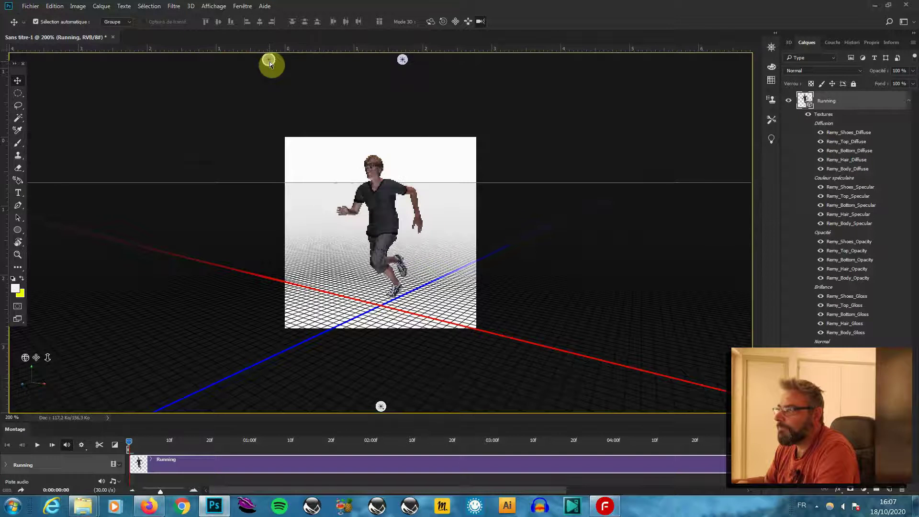
pyautogui.moveTo(270, 63); pyautogui.dragTo(266, 65)
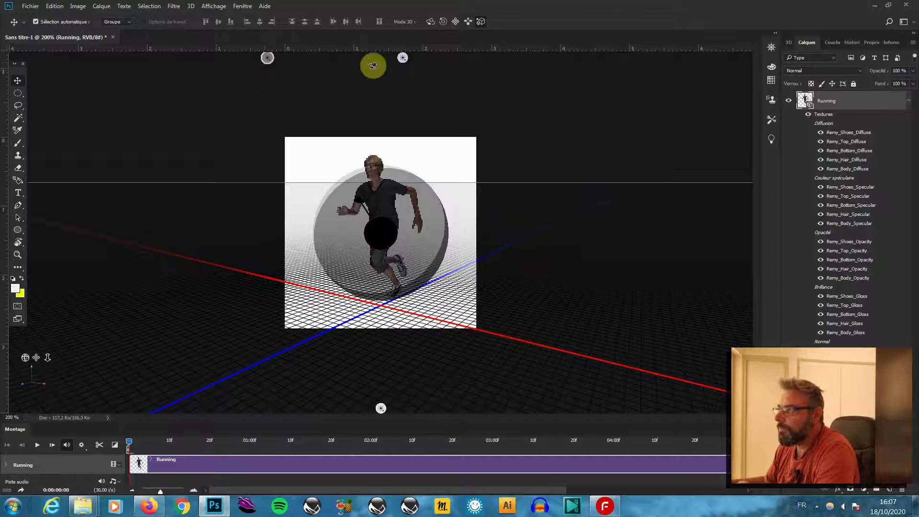
pyautogui.click(402, 59)
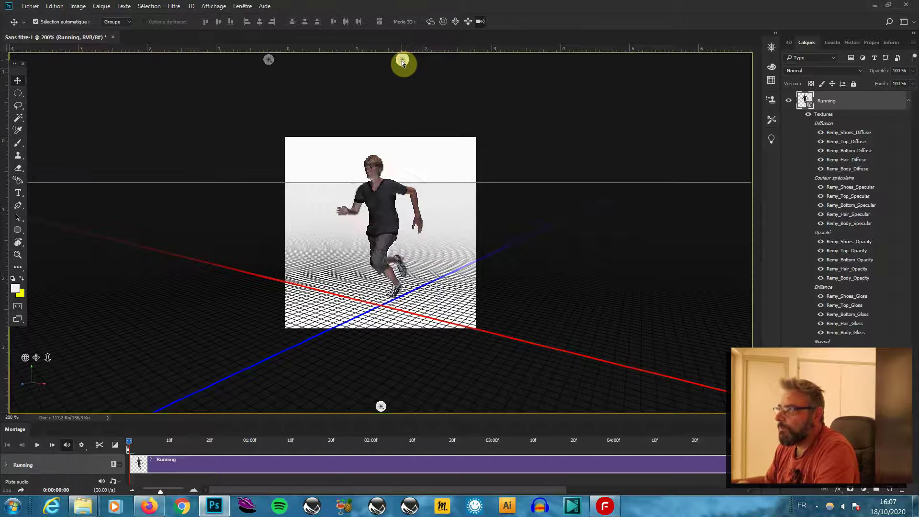
pyautogui.moveTo(403, 60); pyautogui.dragTo(331, 205)
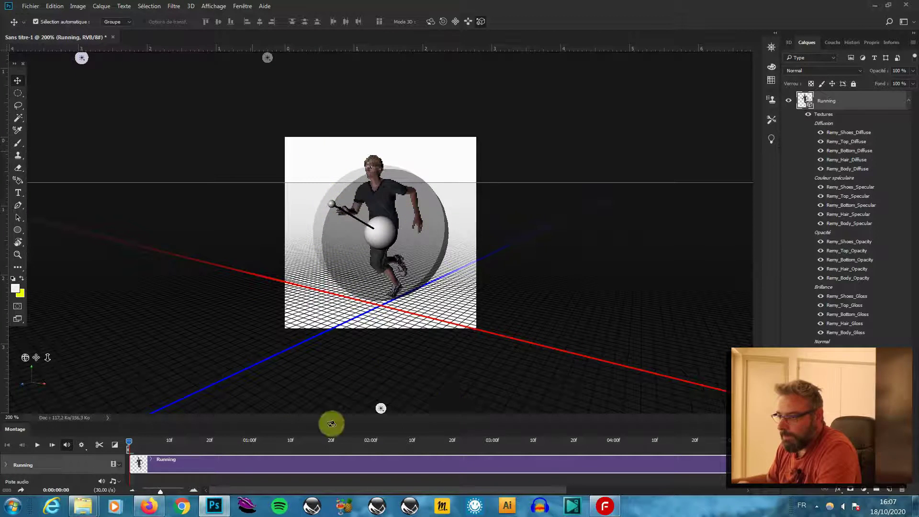
# Step: Play the running animation, step through frames to the end of the run cycle and trim the Running clip to frame 19
pyautogui.click(37, 446)
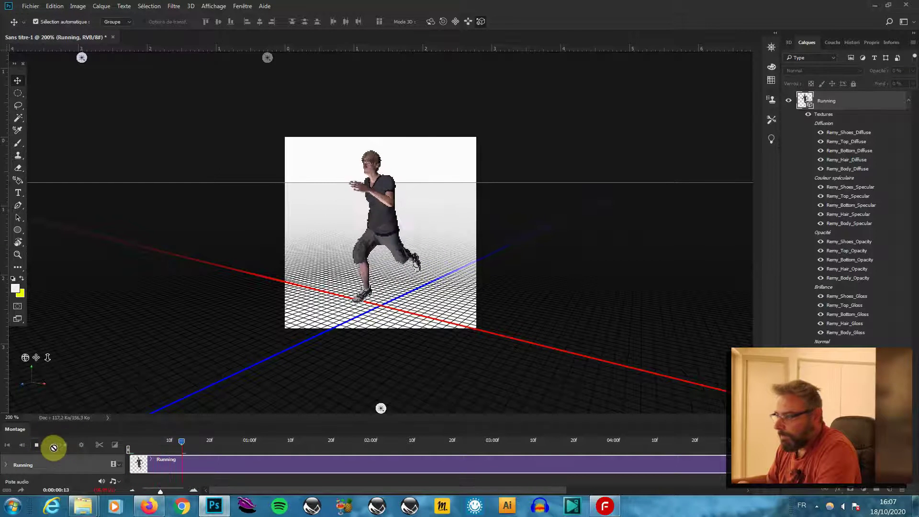
pyautogui.click(38, 445)
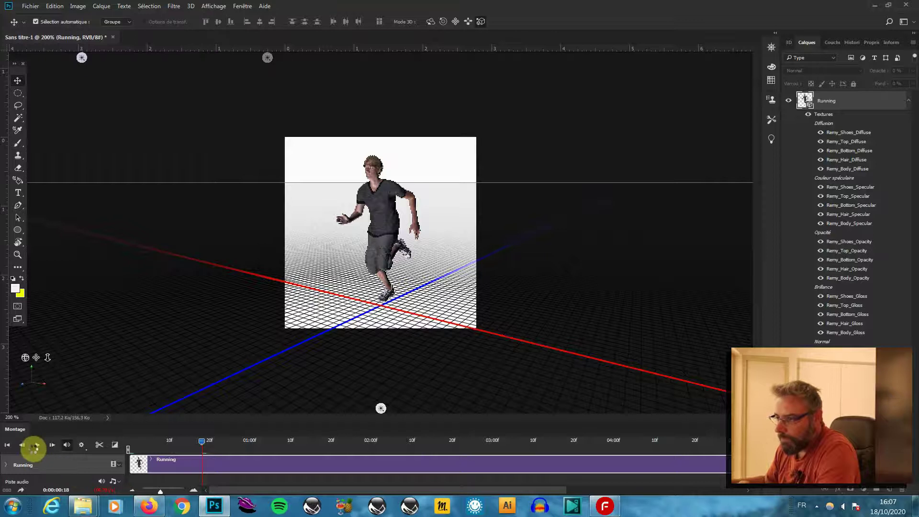
pyautogui.click(37, 444)
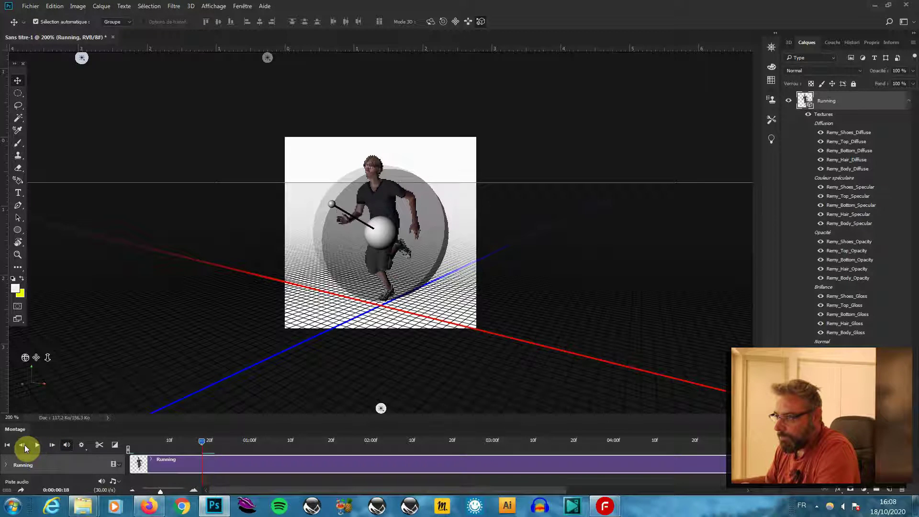
pyautogui.click(52, 446)
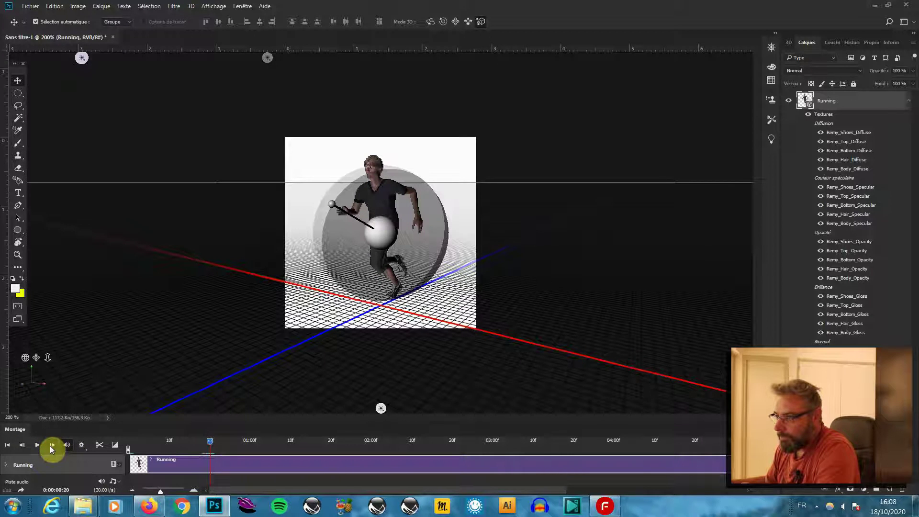
pyautogui.click(23, 445)
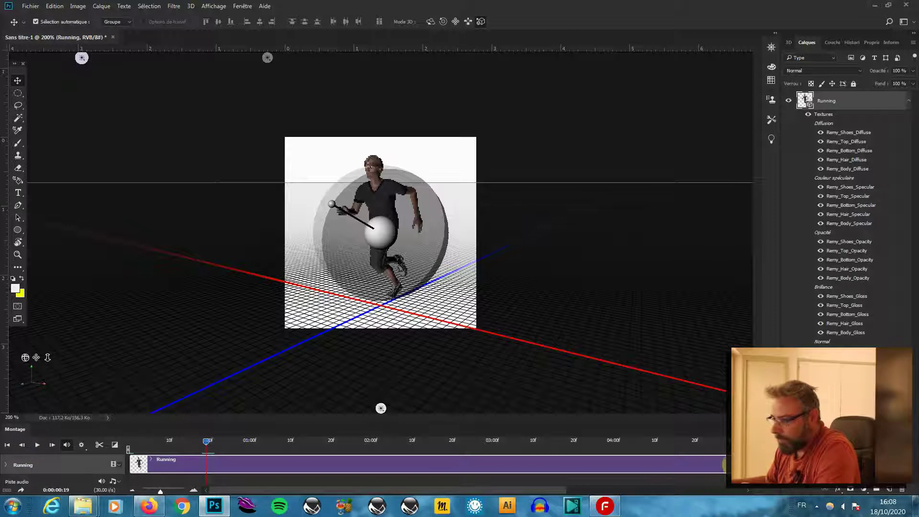
pyautogui.moveTo(726, 463); pyautogui.dragTo(206, 461)
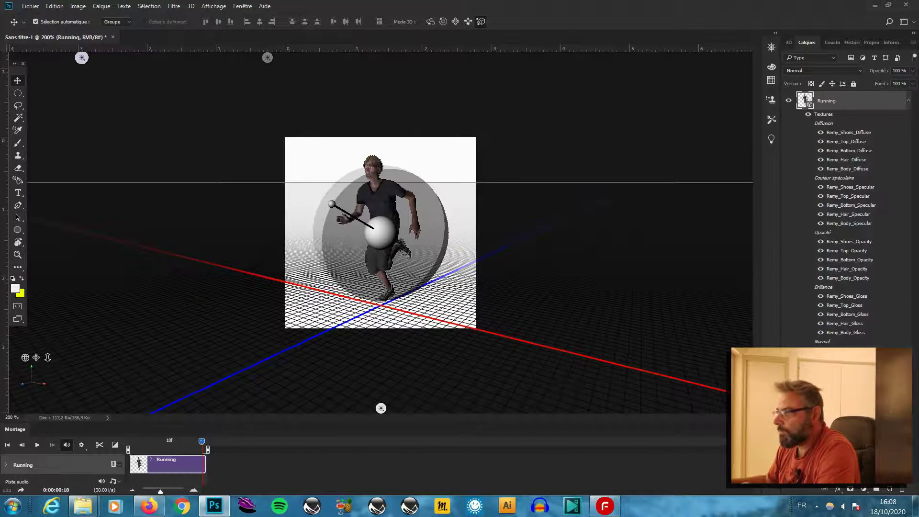
# Step: Select the Arrière-plan layer and set the foreground colour to black (RGB 0, 0, 0)
pyautogui.click(831, 401)
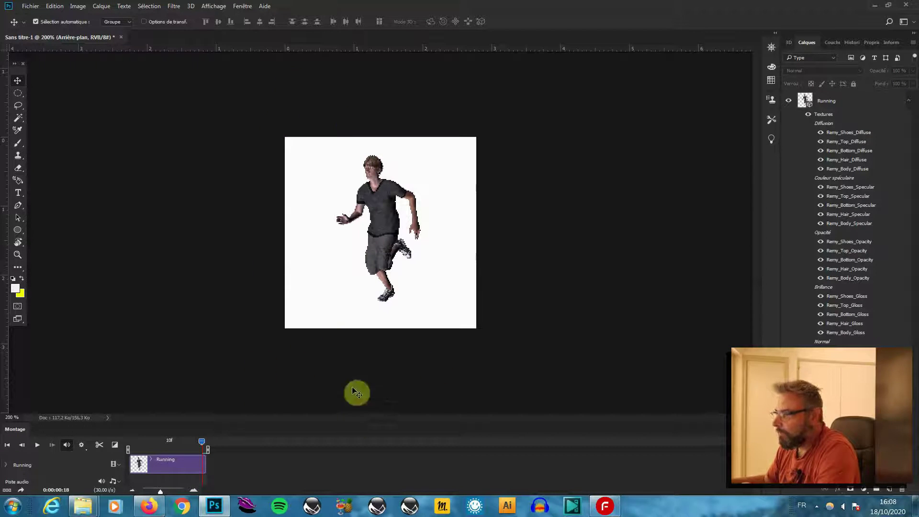
pyautogui.click(15, 288)
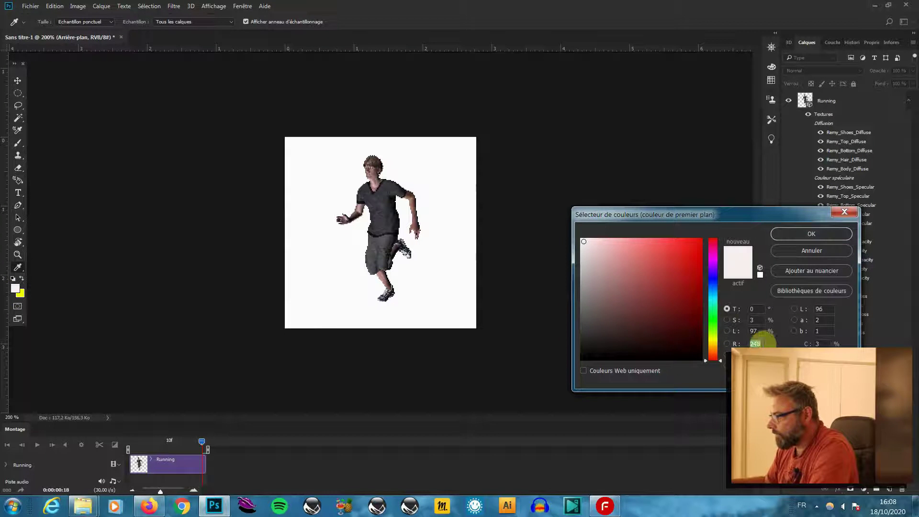
pyautogui.write('0')
pyautogui.press('Tab')
pyautogui.write('0')
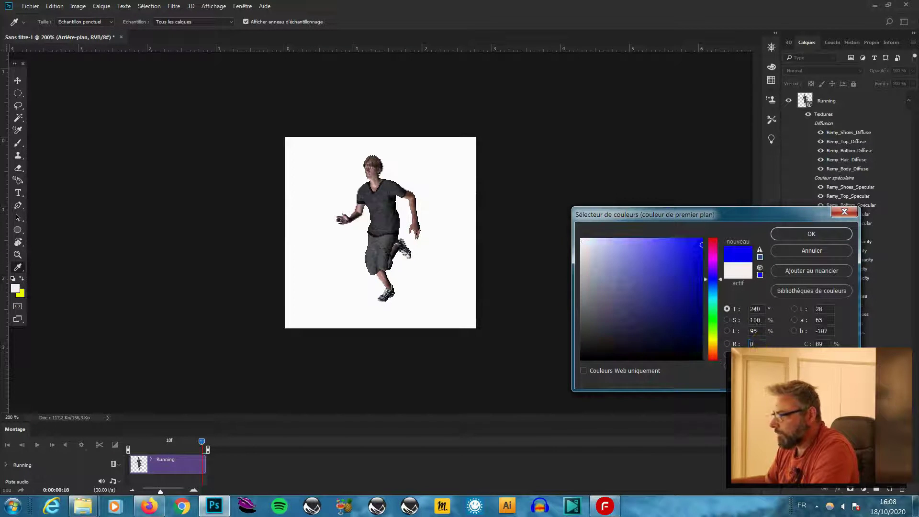
pyautogui.press('Tab')
pyautogui.write('0')
pyautogui.click(831, 234)
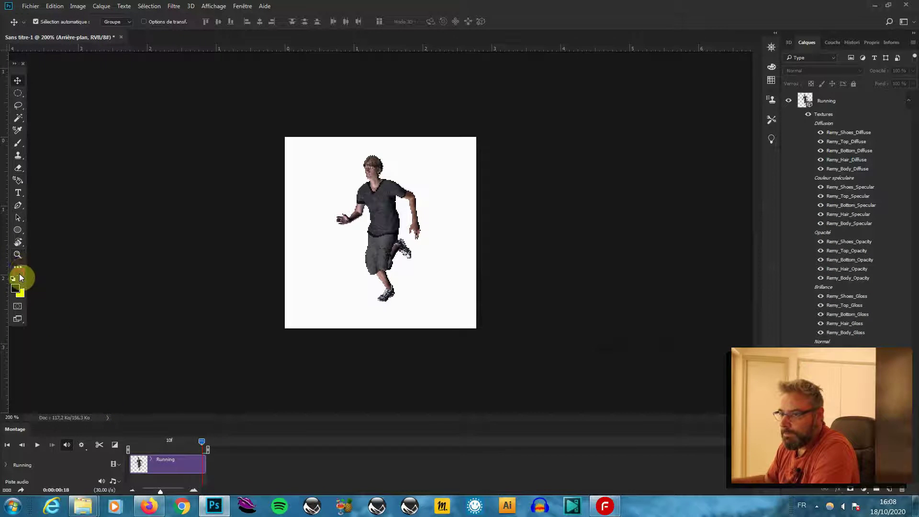
# Step: Fill the white background with black using the Paint Bucket, and return to the Move tool
pyautogui.click(19, 272)
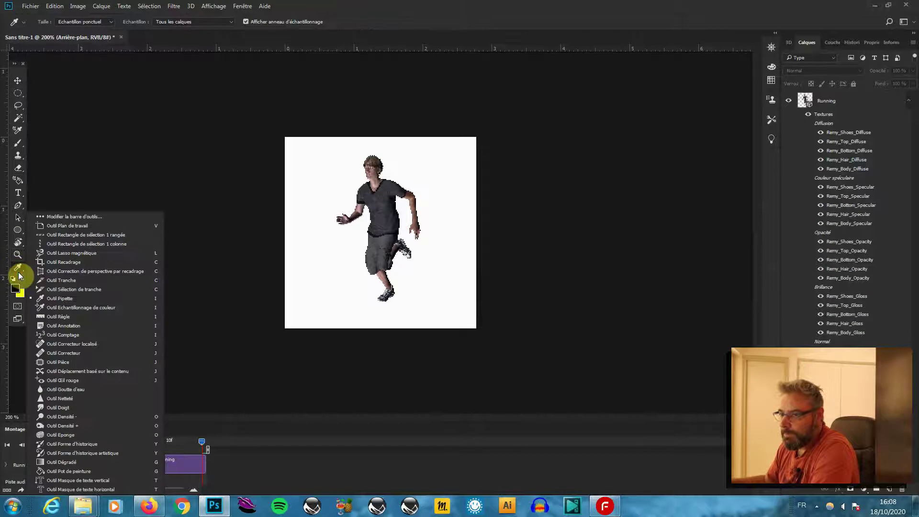
pyautogui.click(68, 472)
pyautogui.click(329, 255)
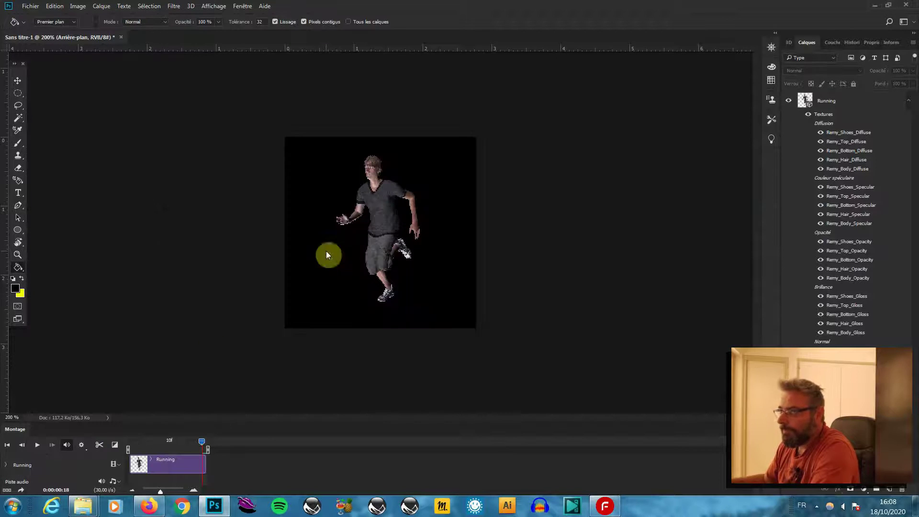
pyautogui.click(18, 80)
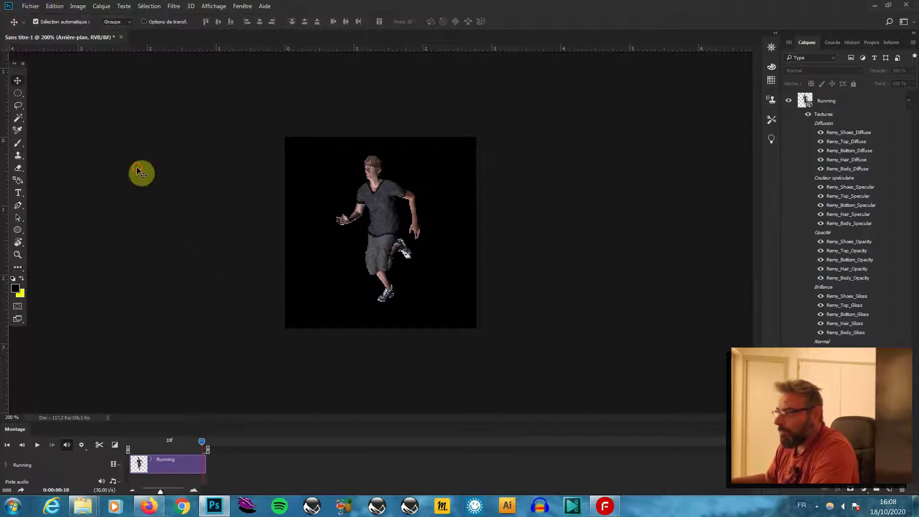
# Step: Select the 3D runner and reapply the Eclairage naturel preset from the Eclairage infini 1 light's properties
pyautogui.click(400, 244)
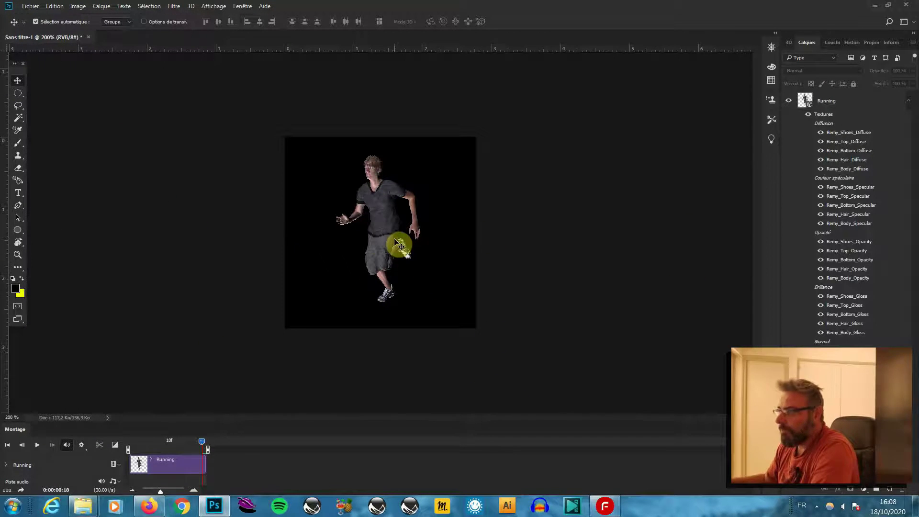
pyautogui.click(386, 205)
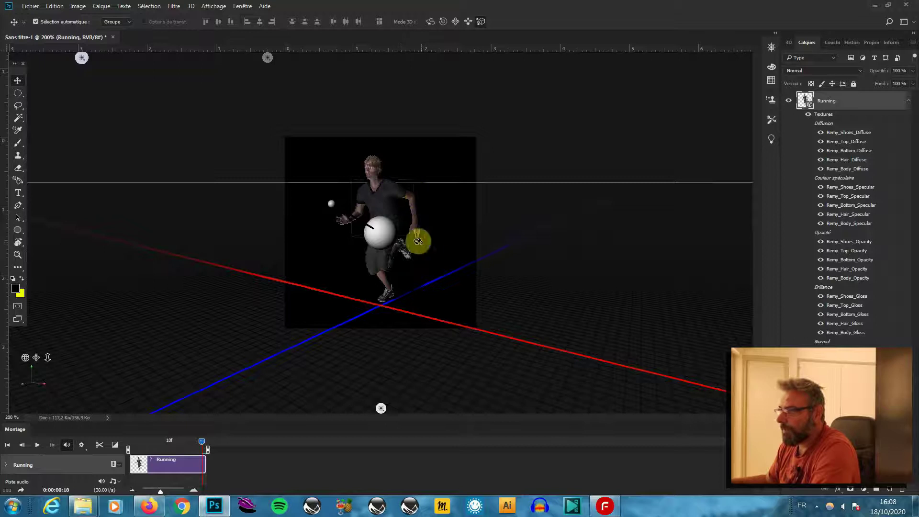
pyautogui.click(392, 203)
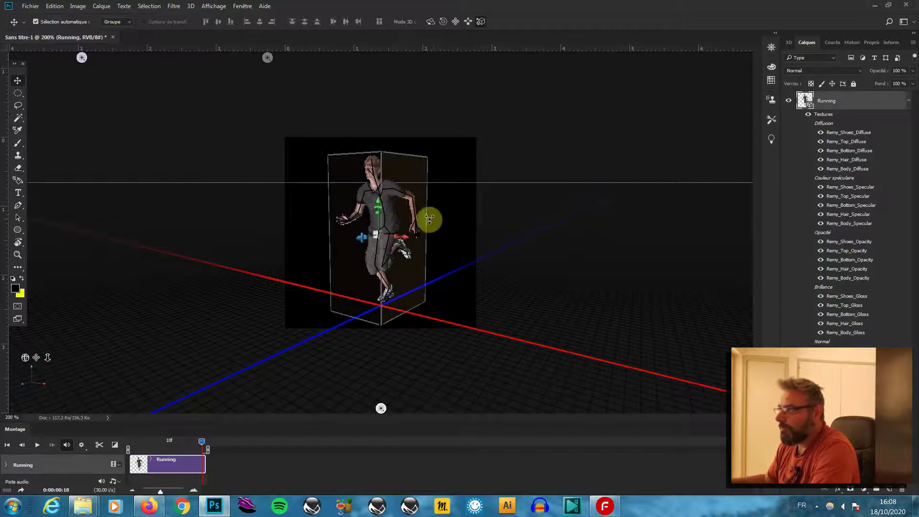
pyautogui.click(270, 59)
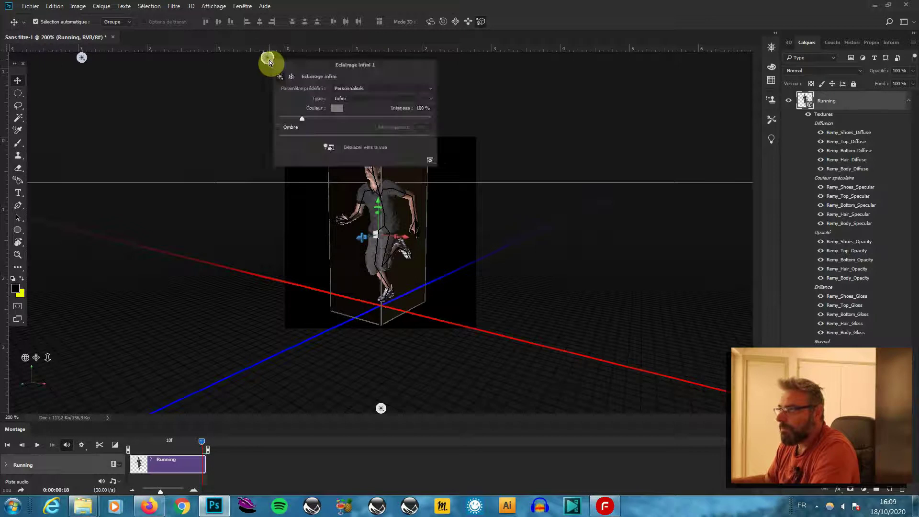
pyautogui.click(429, 87)
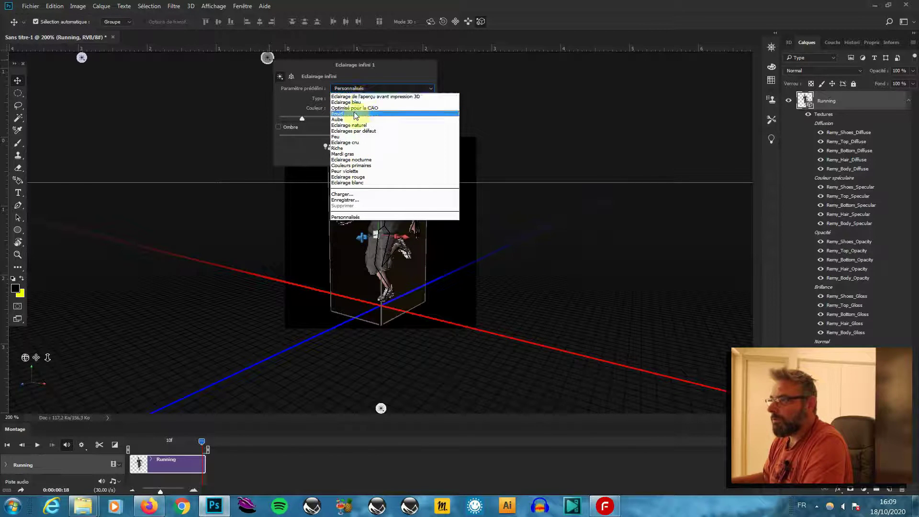
pyautogui.click(360, 132)
pyautogui.click(452, 201)
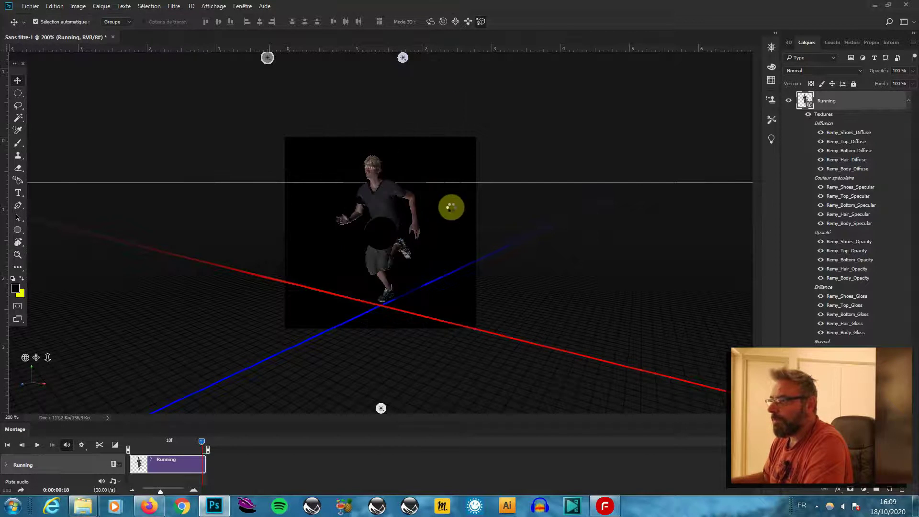
# Step: Review the preset, type, intensity and shadow settings of the infinite lights around the 3D runner
pyautogui.click(382, 410)
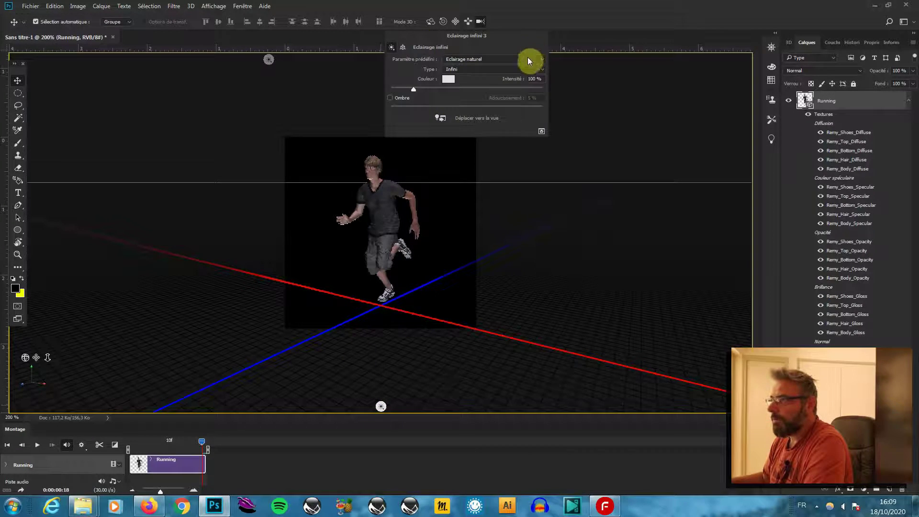
pyautogui.click(269, 60)
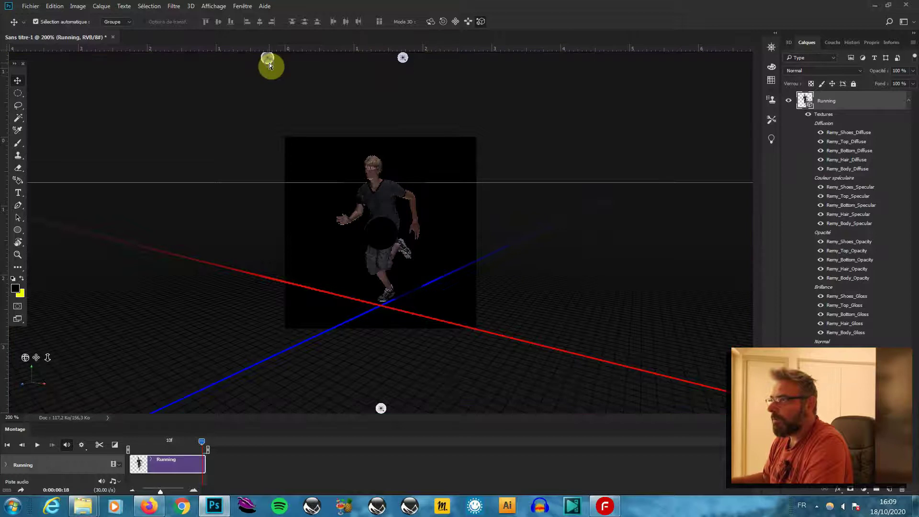
pyautogui.click(403, 58)
pyautogui.click(404, 58)
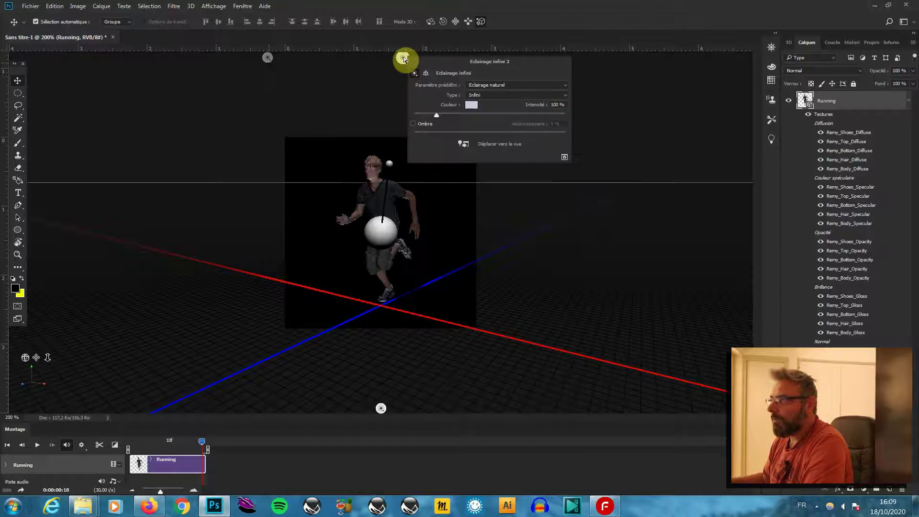
pyautogui.click(565, 95)
pyautogui.click(565, 95)
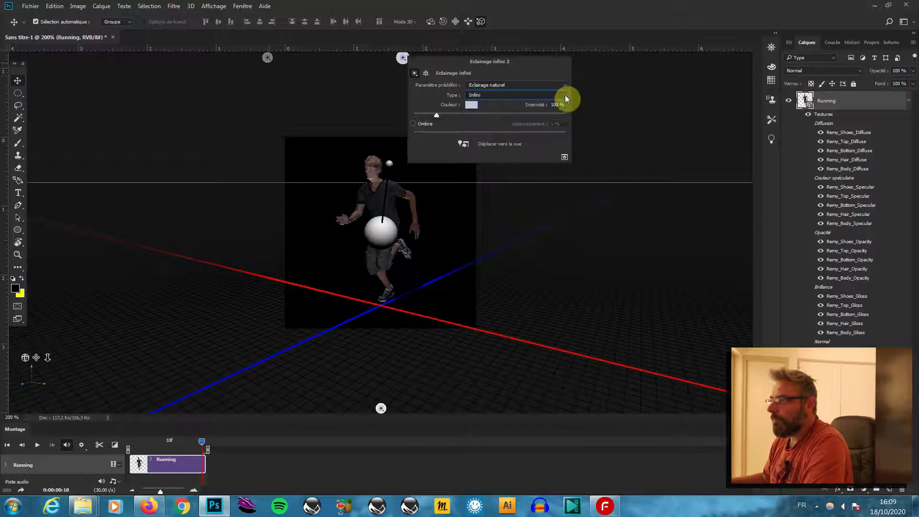
pyautogui.click(268, 59)
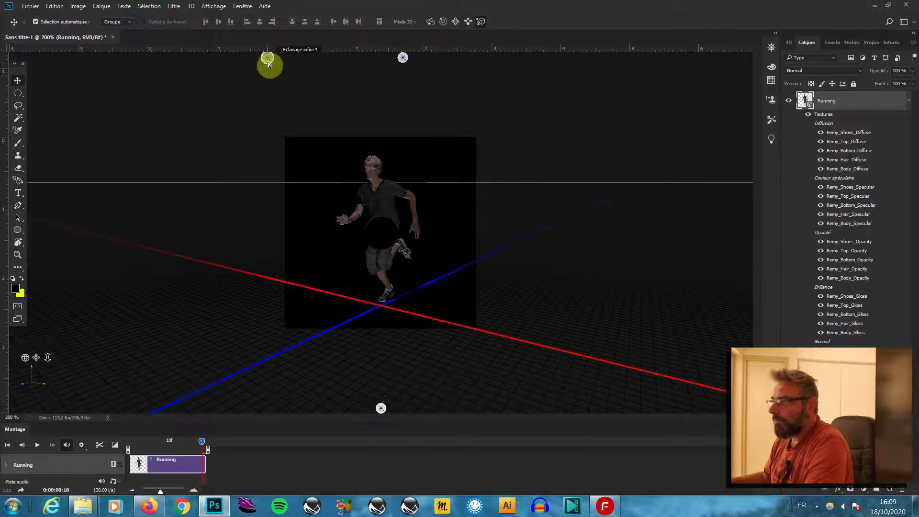
pyautogui.click(272, 59)
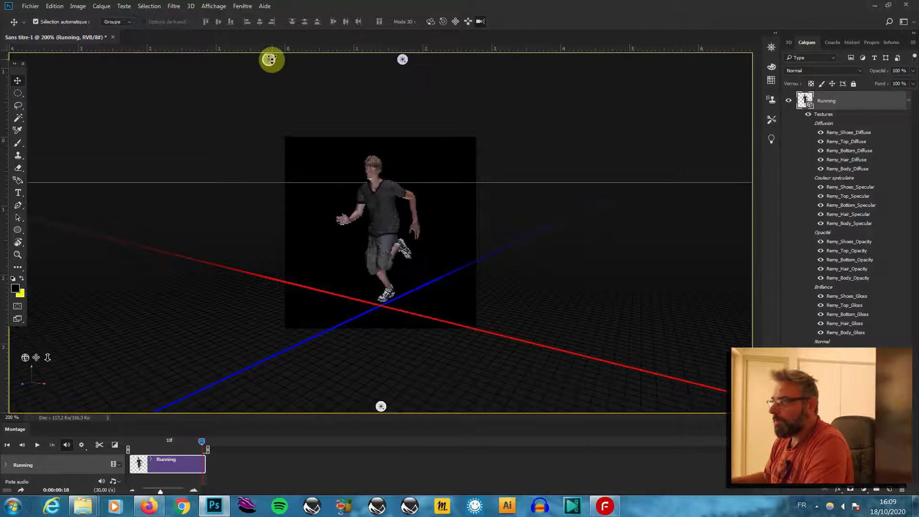
pyautogui.click(272, 60)
pyautogui.click(272, 62)
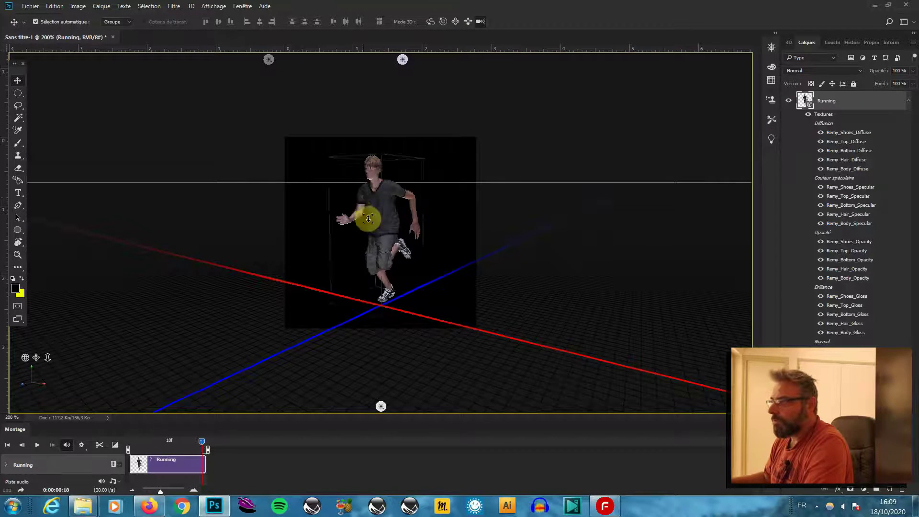
# Step: Enable the Ombre option for the three lights Eclairage infini 3, 2 and 1
pyautogui.click(380, 408)
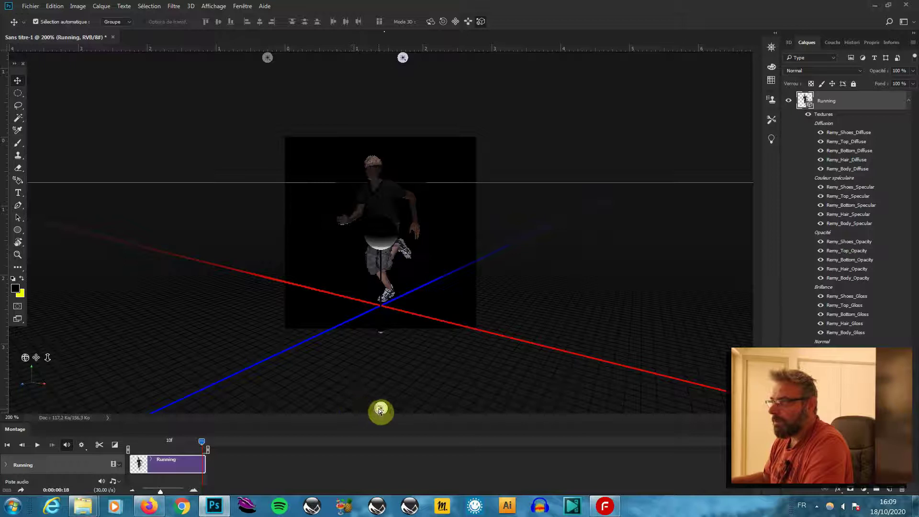
pyautogui.click(379, 411)
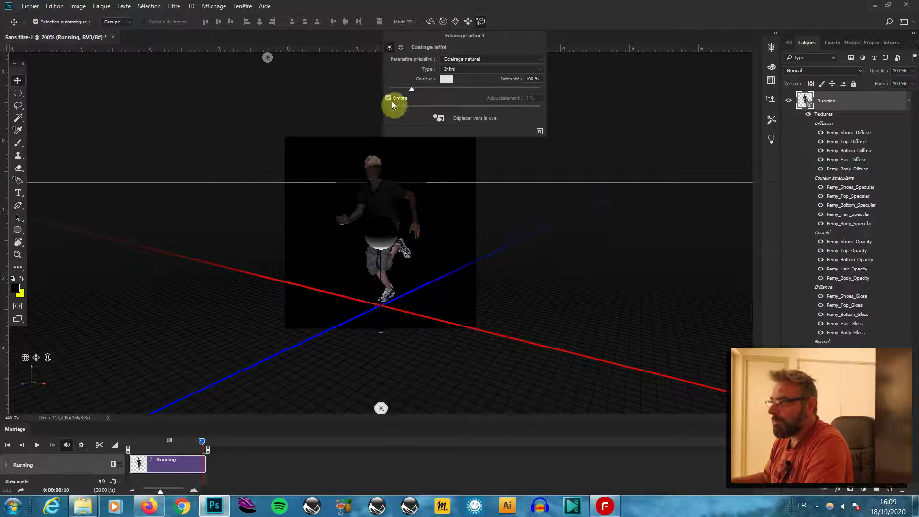
pyautogui.click(567, 146)
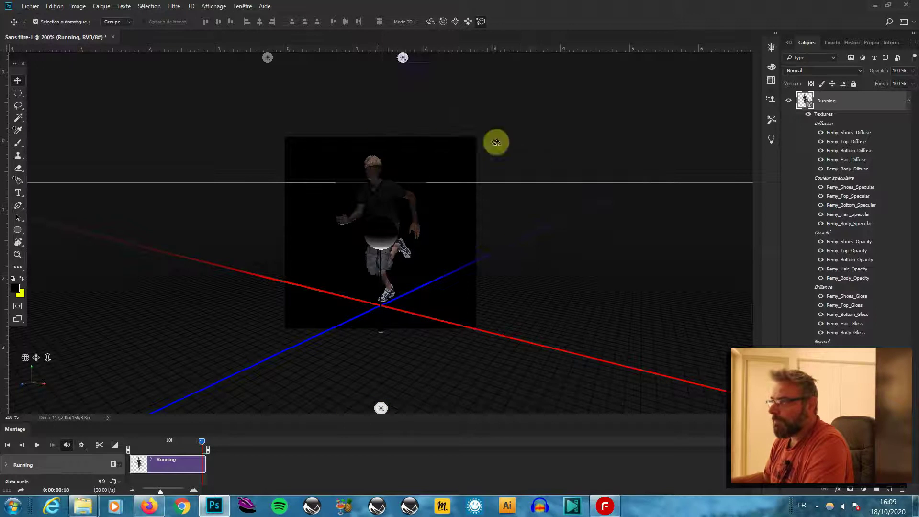
pyautogui.click(404, 67)
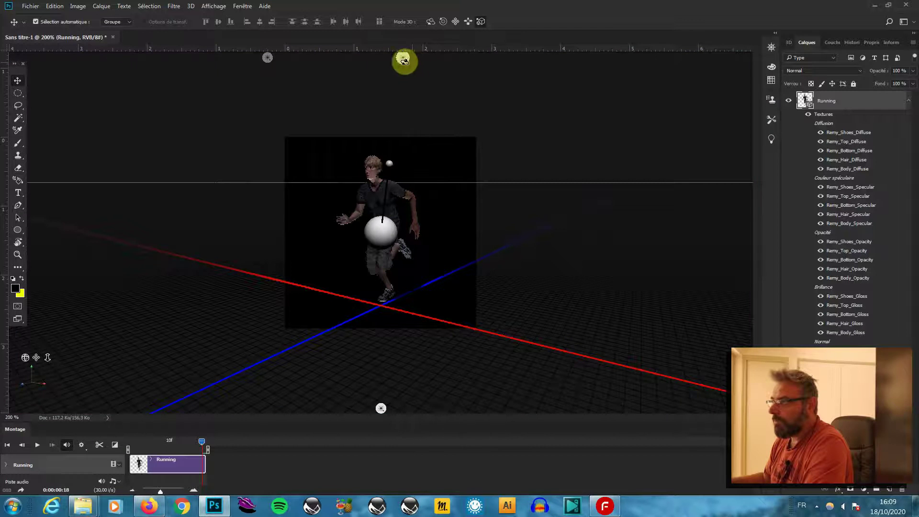
pyautogui.click(405, 64)
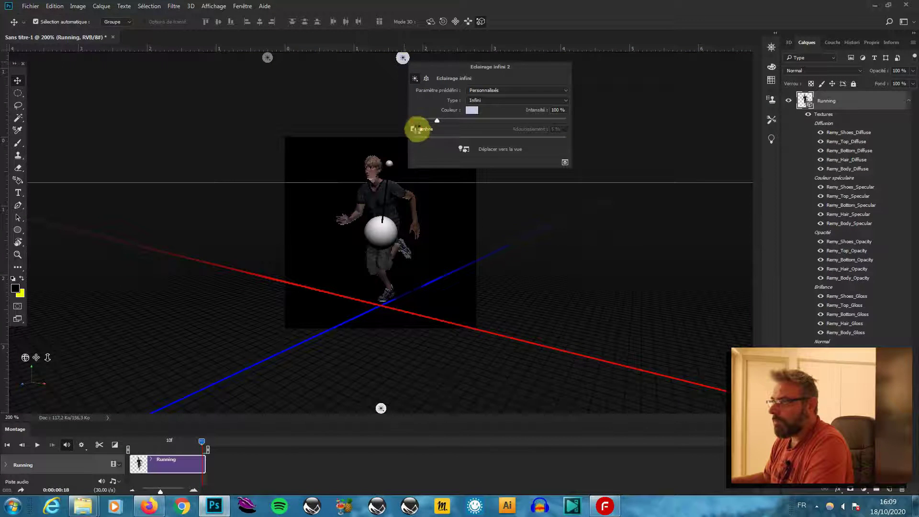
pyautogui.click(285, 157)
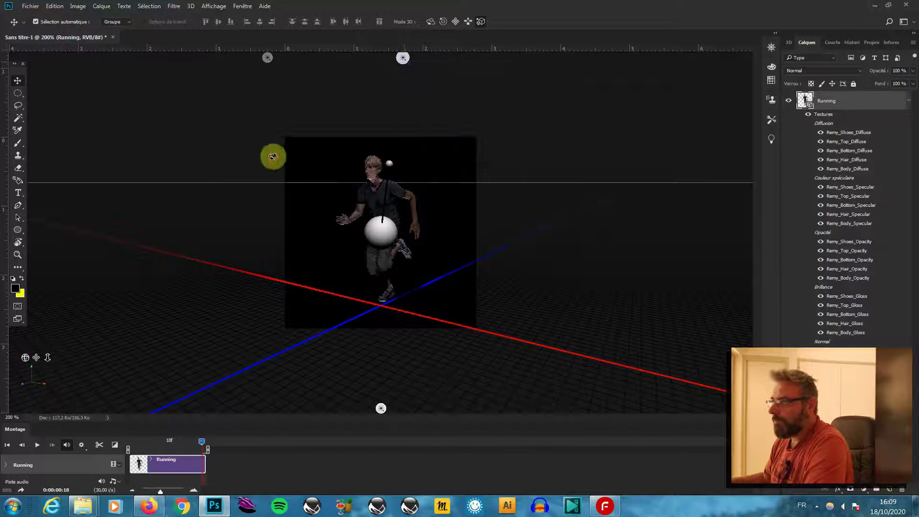
pyautogui.click(267, 65)
pyautogui.click(269, 63)
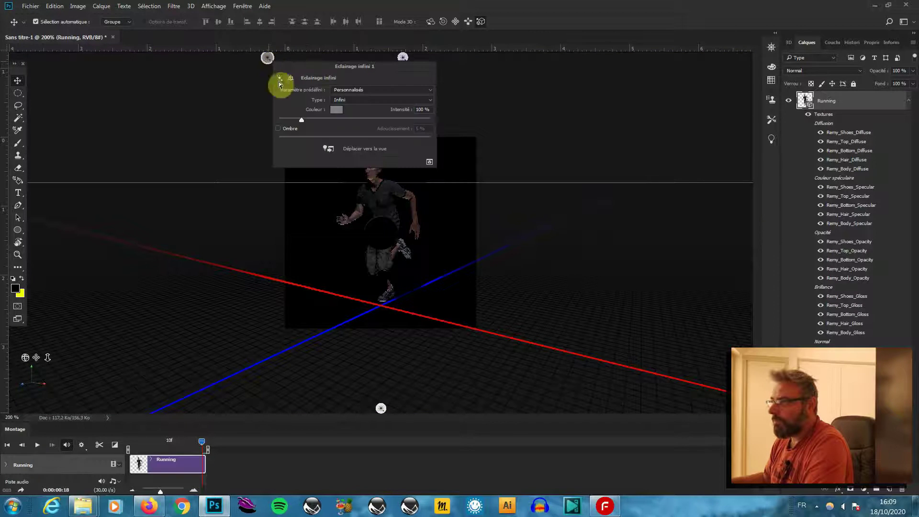
pyautogui.click(282, 128)
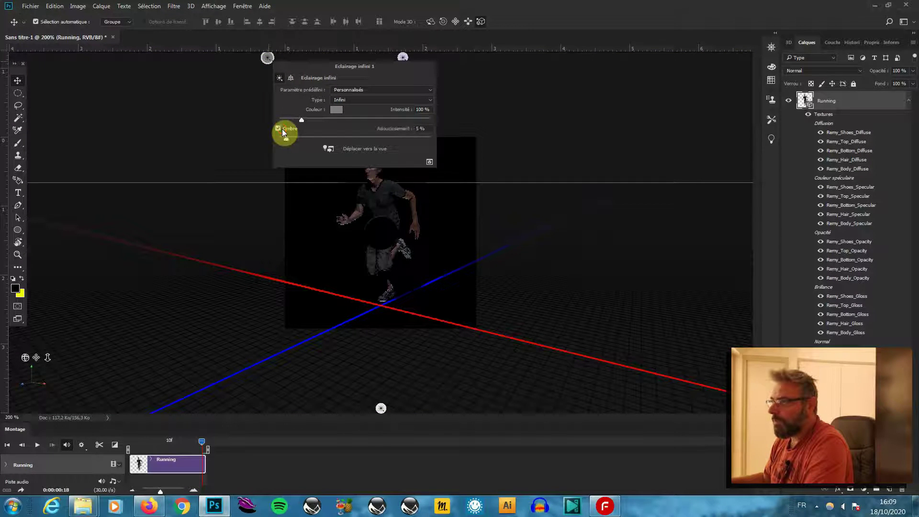
pyautogui.moveTo(302, 120); pyautogui.dragTo(301, 120)
# Step: Set the intensity of the Eclairage infini 2 light to 141 % and close its properties
pyautogui.rightClick(405, 59)
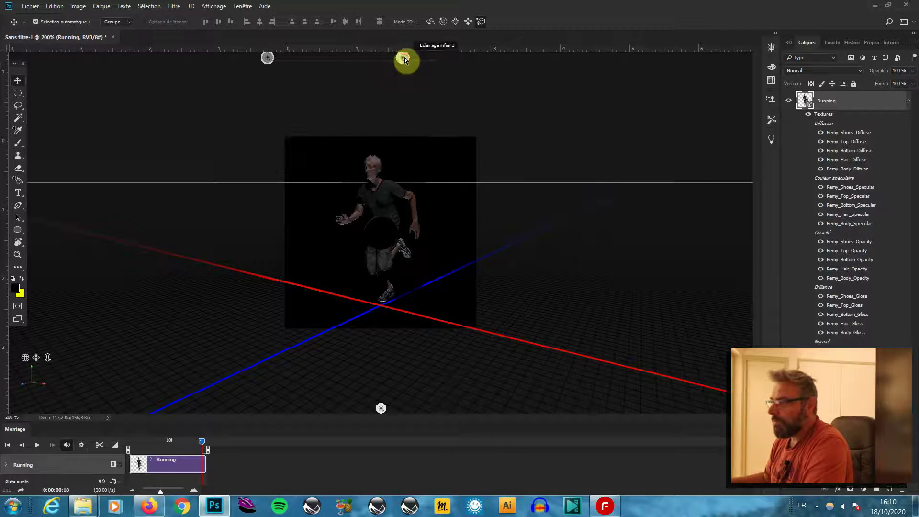
pyautogui.click(405, 60)
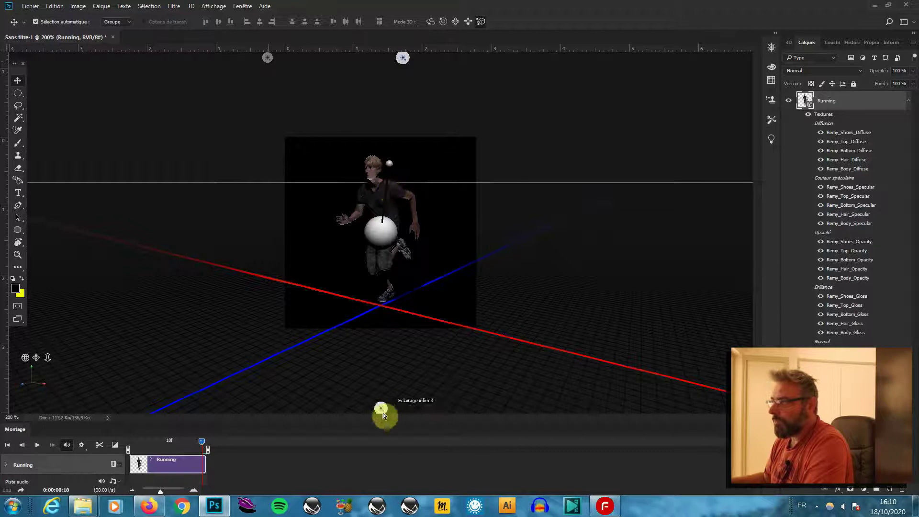
pyautogui.click(405, 62)
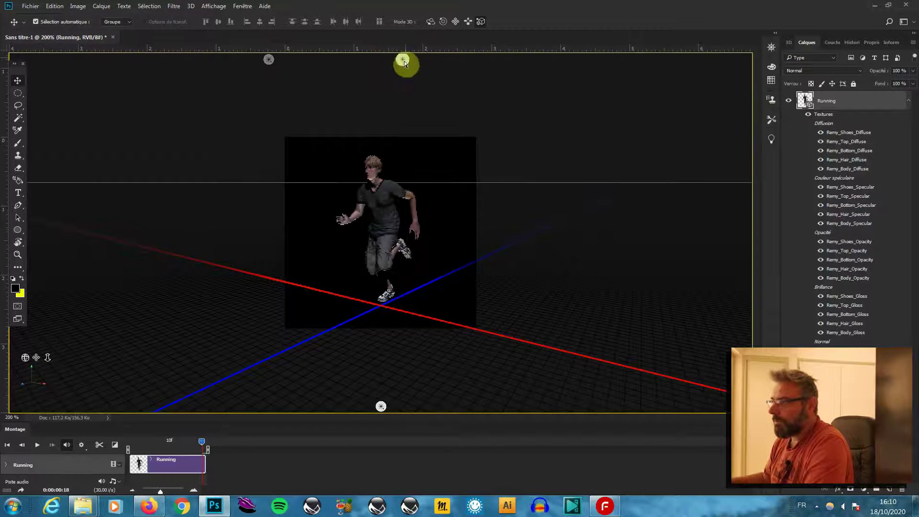
pyautogui.click(408, 307)
pyautogui.moveTo(438, 117)
pyautogui.mouseDown()
pyautogui.moveTo(459, 116)
pyautogui.moveTo(445, 116)
pyautogui.mouseUp()
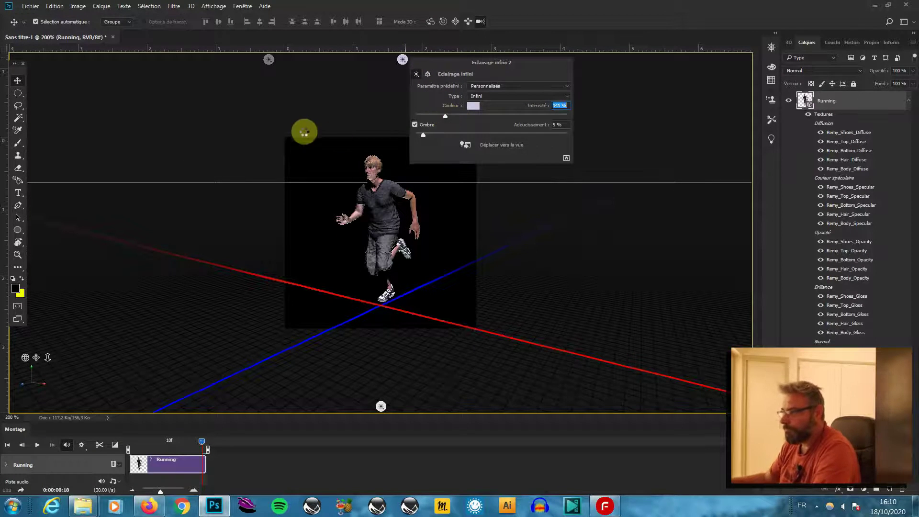
pyautogui.click(234, 192)
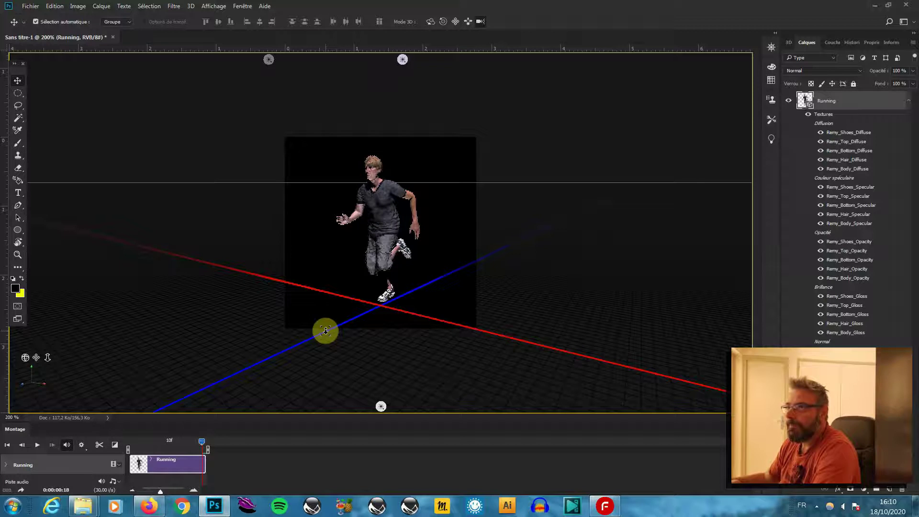
# Step: Change the canvas size units to pixels and set the canvas width to 180 pixels
pyautogui.click(84, 10)
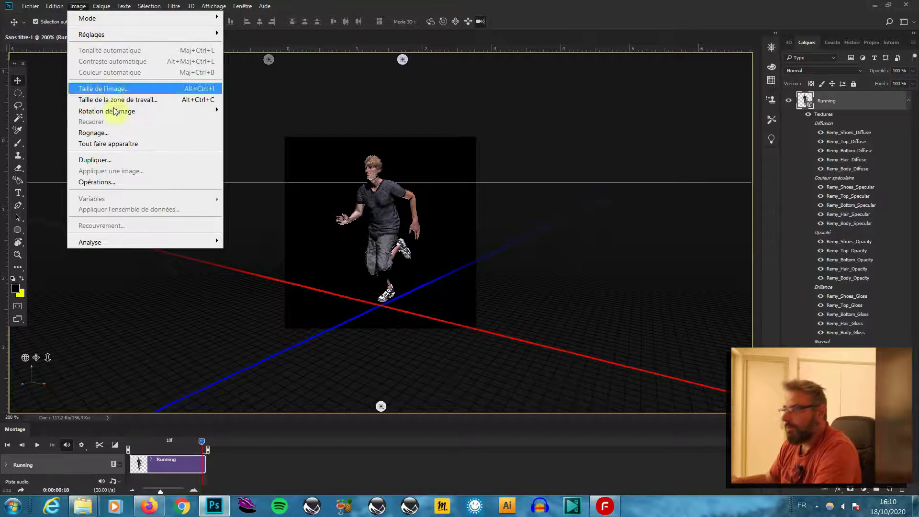
pyautogui.click(115, 100)
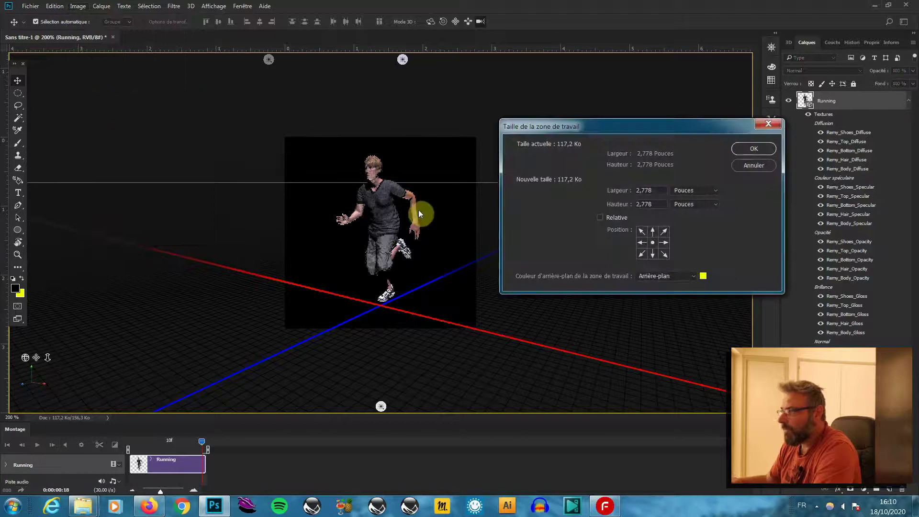
pyautogui.click(716, 190)
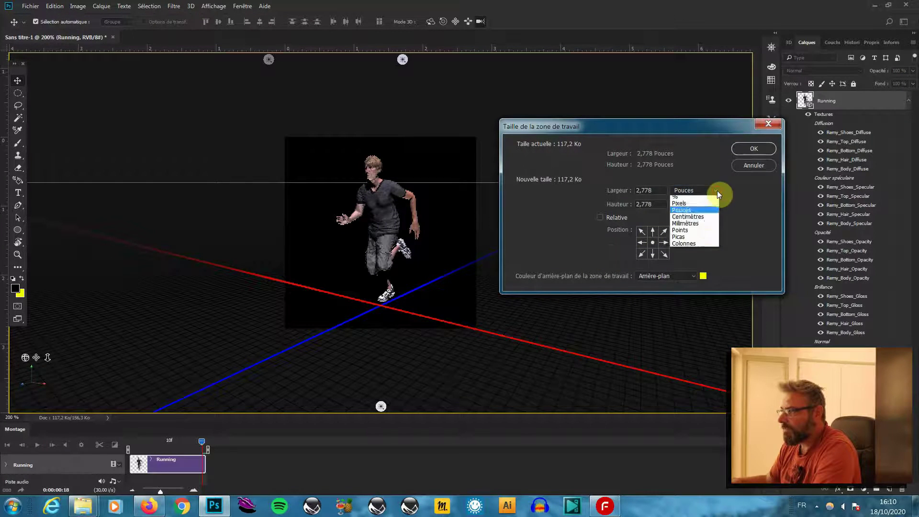
pyautogui.click(699, 206)
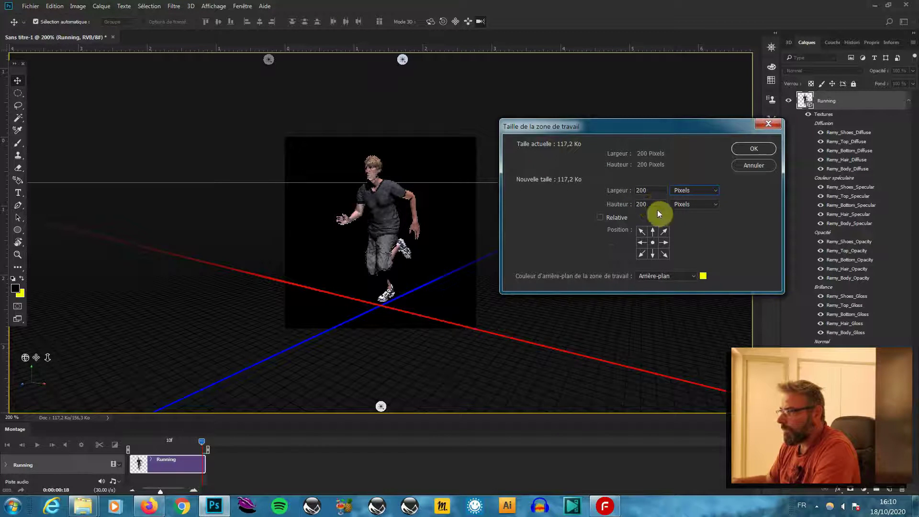
pyautogui.doubleClick(653, 193)
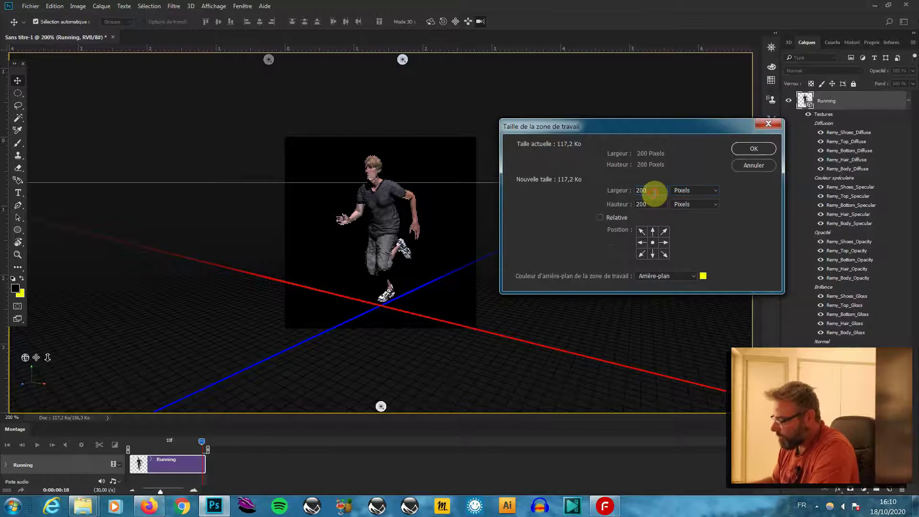
pyautogui.doubleClick(661, 193)
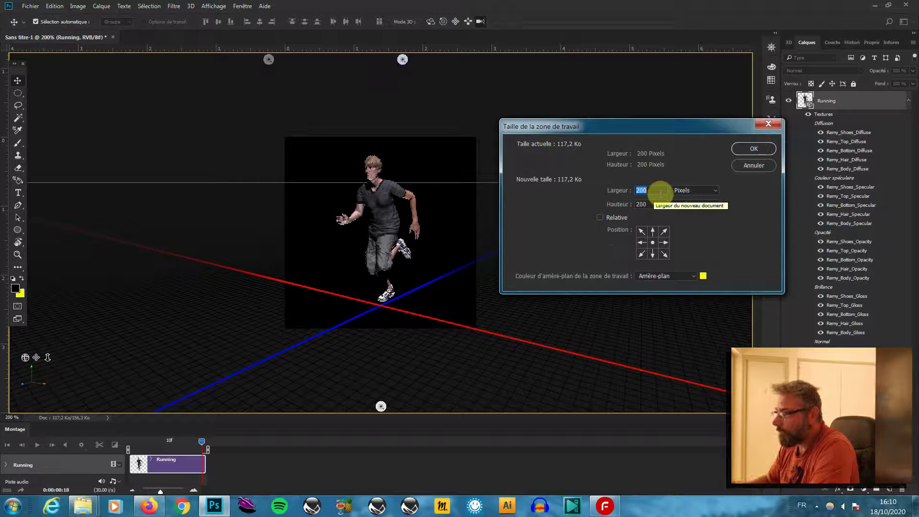
pyautogui.write('180')
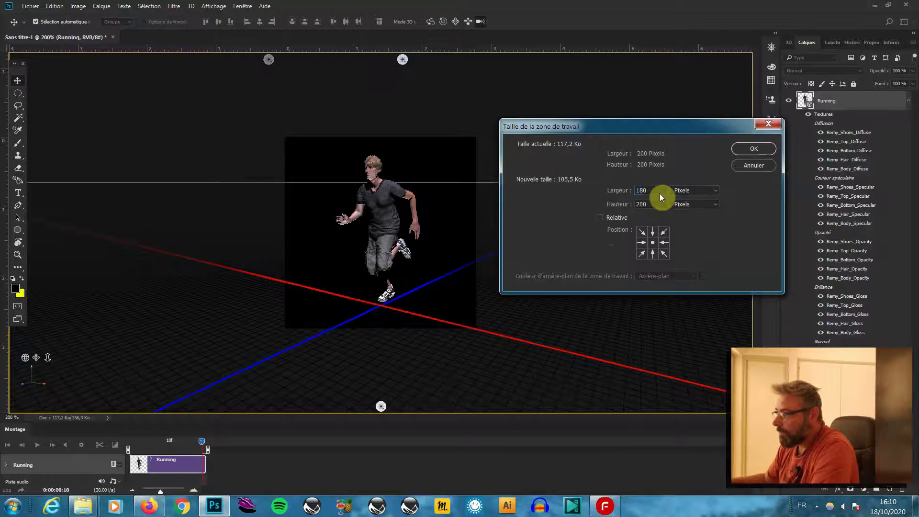
pyautogui.press('Return')
pyautogui.click(440, 189)
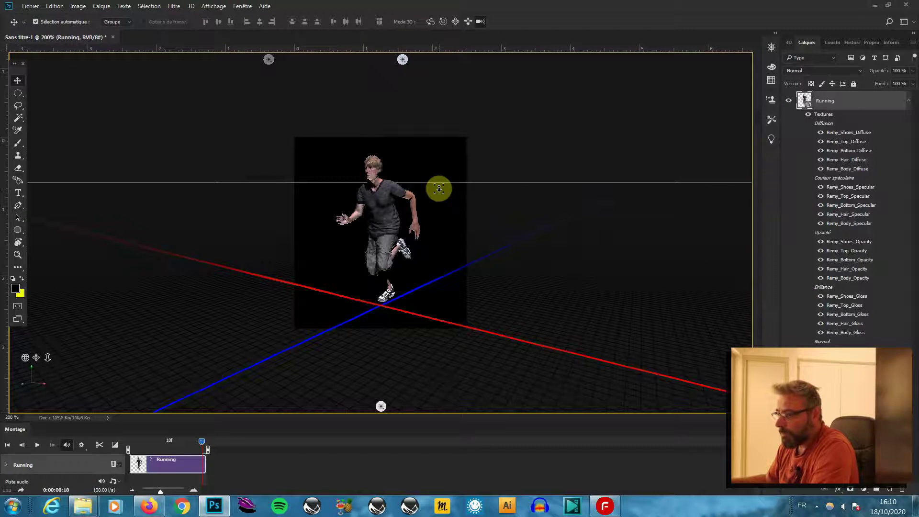
# Step: Move the timeline playhead to frame 17 and set the canvas width to 150 pixels
pyautogui.click(200, 441)
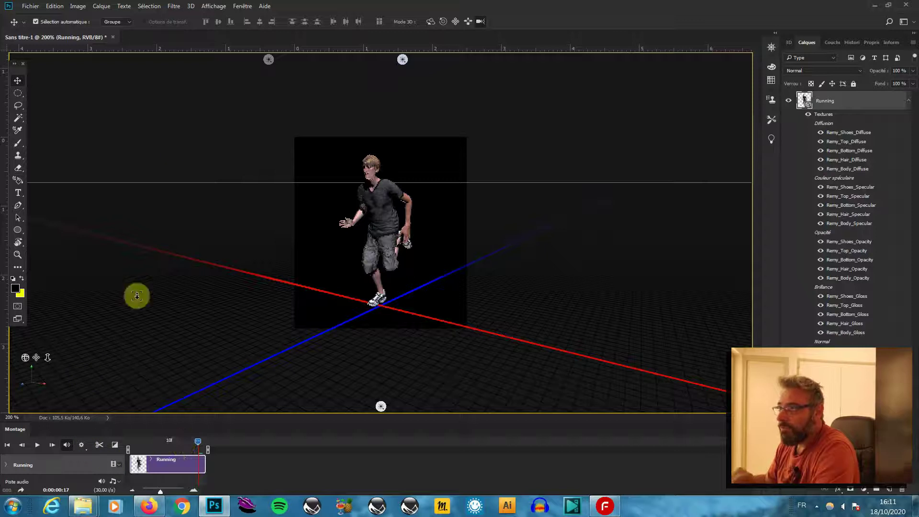
pyautogui.click(55, 6)
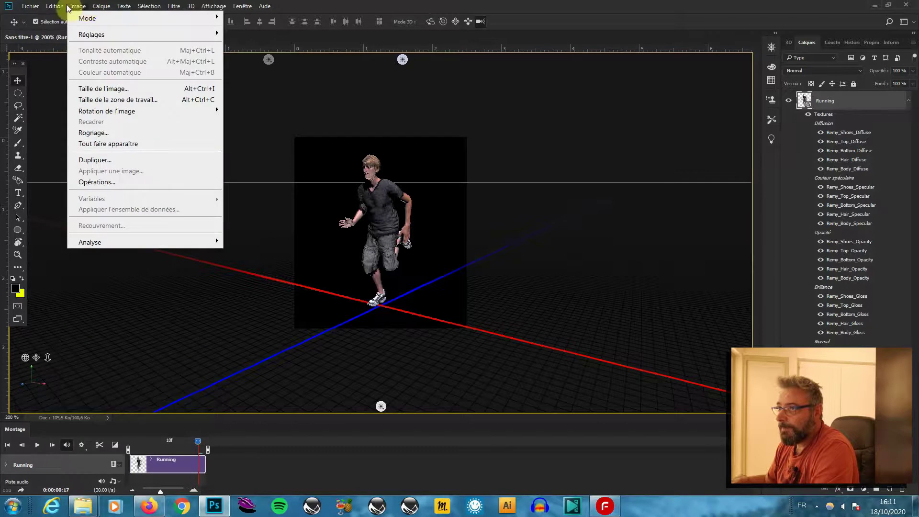
pyautogui.moveTo(78, 6)
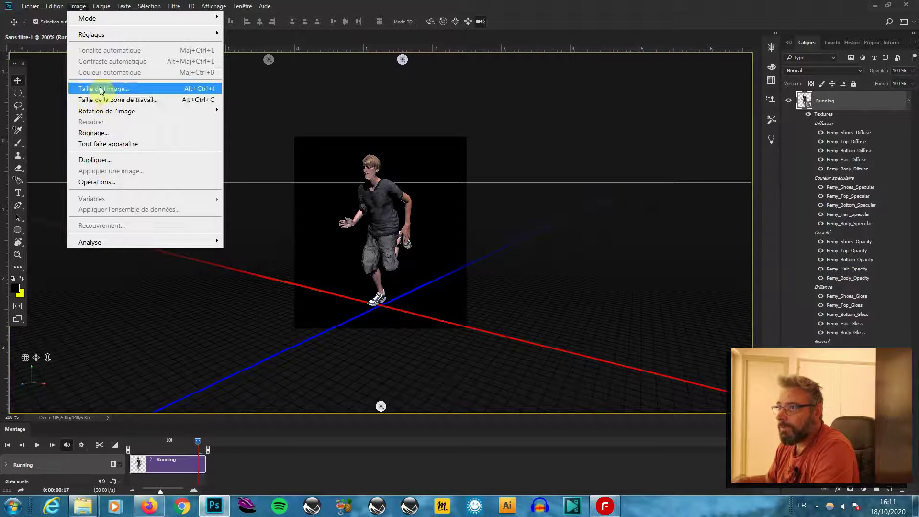
pyautogui.click(113, 102)
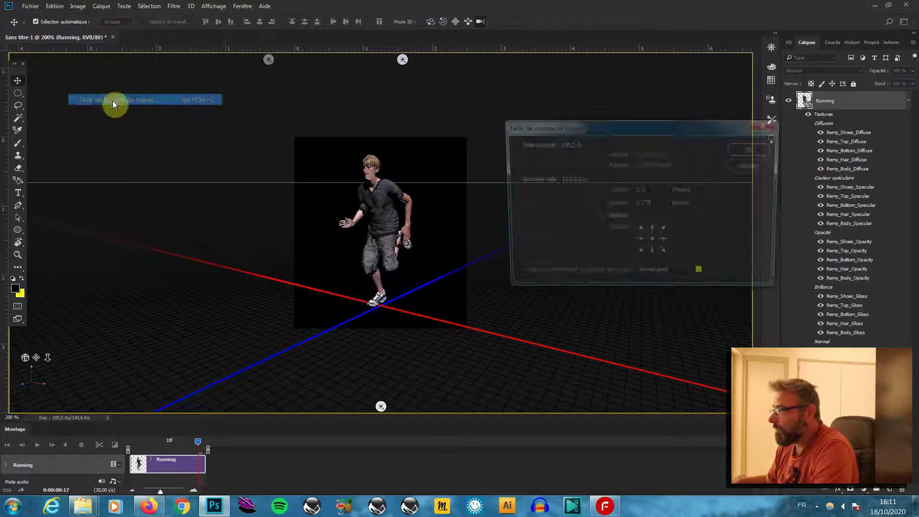
pyautogui.click(710, 191)
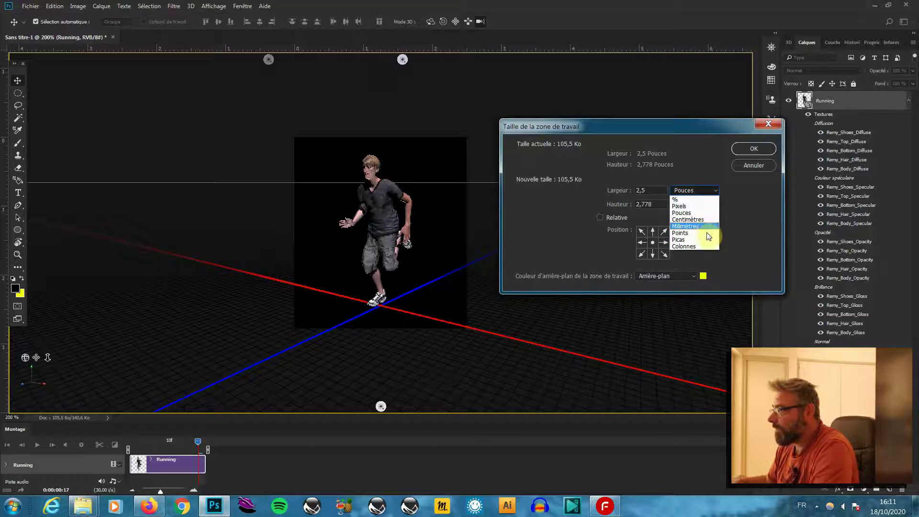
pyautogui.click(689, 206)
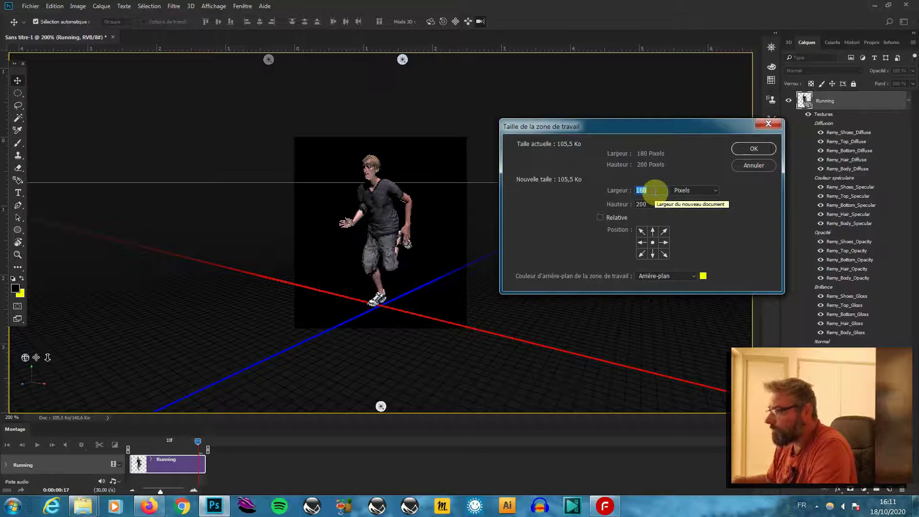
pyautogui.write('150')
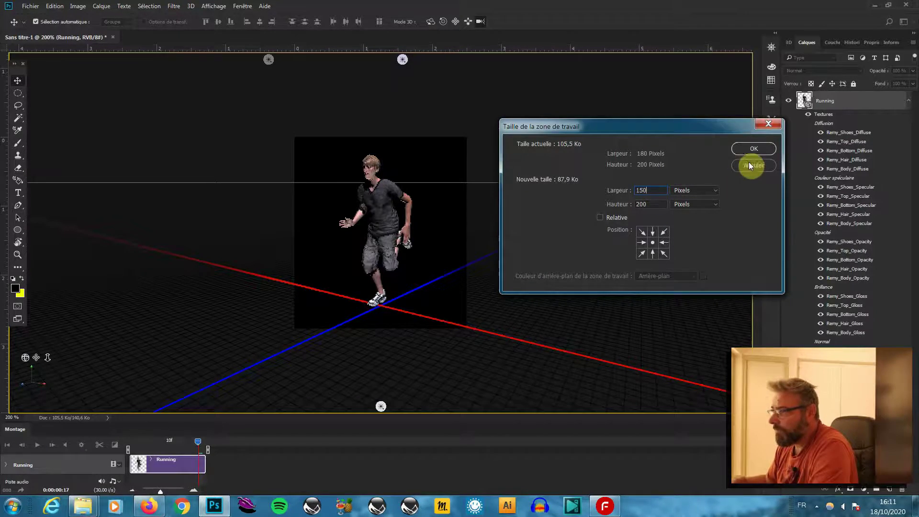
pyautogui.click(761, 147)
pyautogui.click(452, 189)
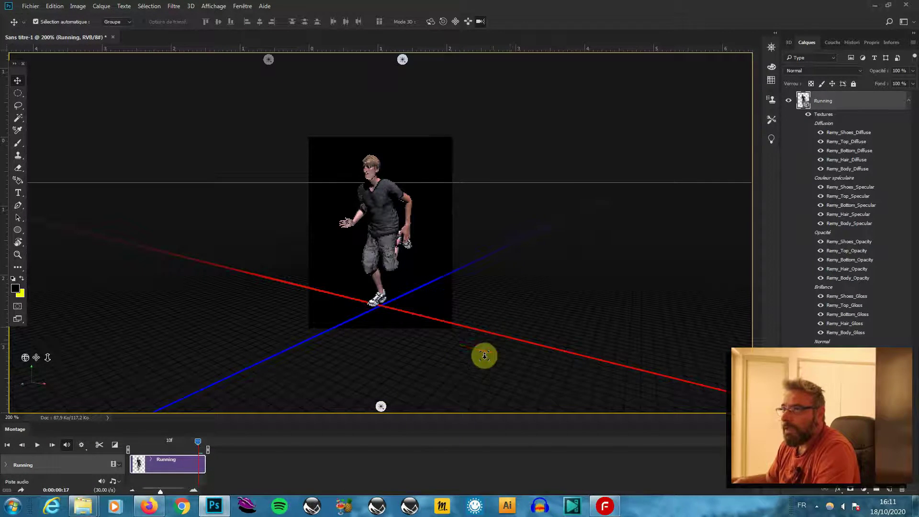
# Step: Open the video render (Rendu vidéo) settings for the runner animation
pyautogui.click(32, 7)
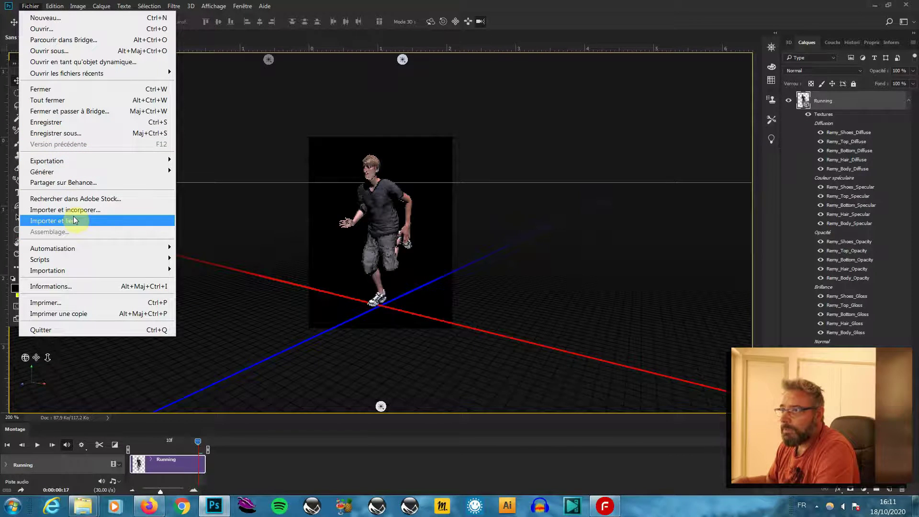
pyautogui.moveTo(66, 165)
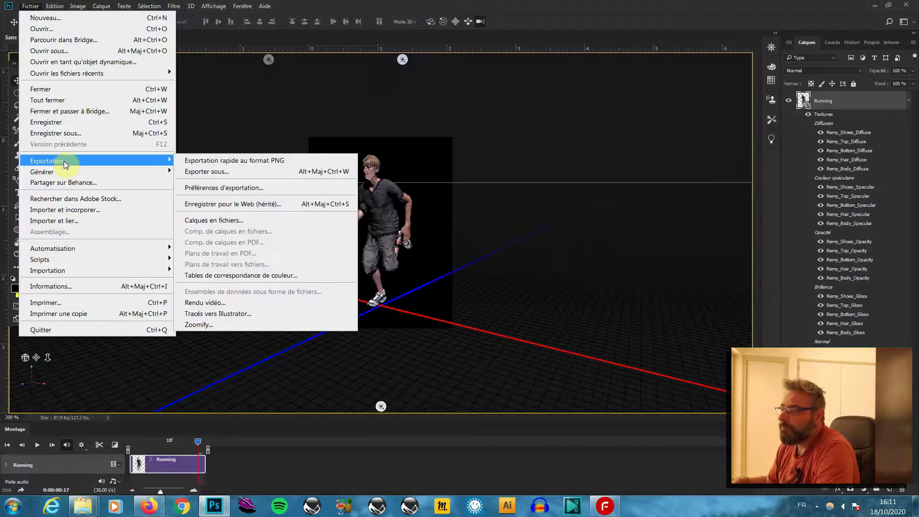
pyautogui.click(225, 302)
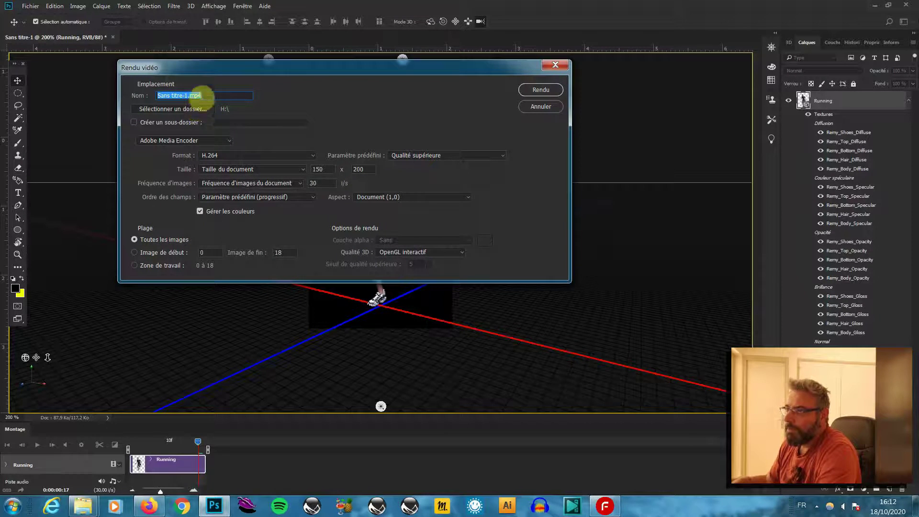
# Step: Look through the folders of the Windows 7 pro 64 (C:) drive for a render destination
pyautogui.click(199, 110)
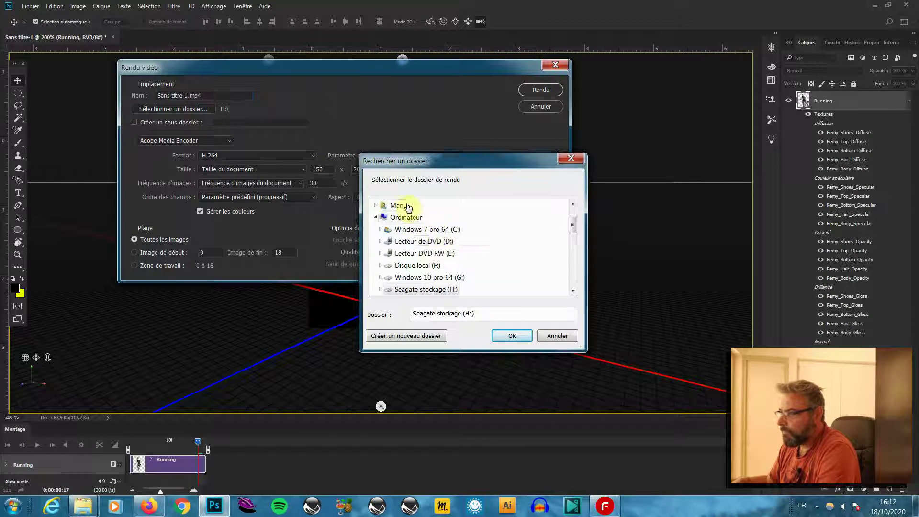
pyautogui.doubleClick(433, 230)
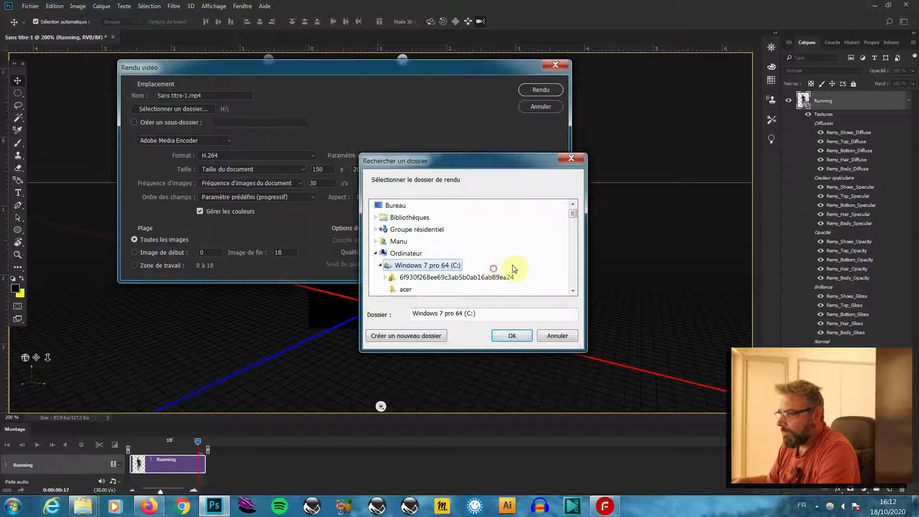
pyautogui.scroll(-8, 498, 268)
pyautogui.scroll(-7, 487, 287)
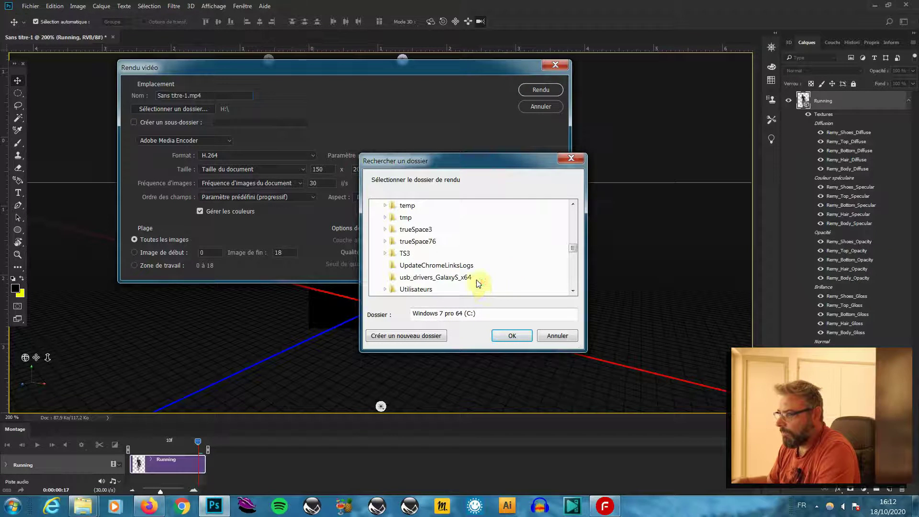
pyautogui.scroll(2, 461, 273)
pyautogui.scroll(2, 461, 273)
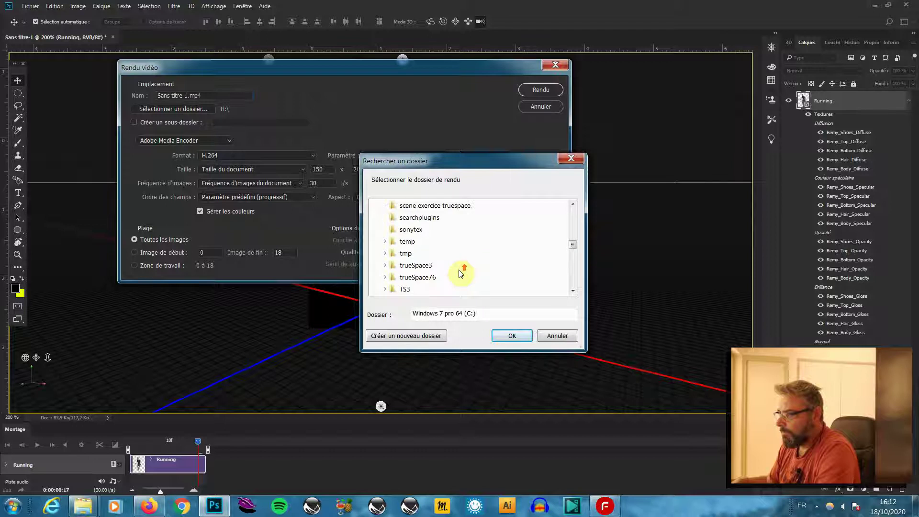
pyautogui.scroll(1, 455, 269)
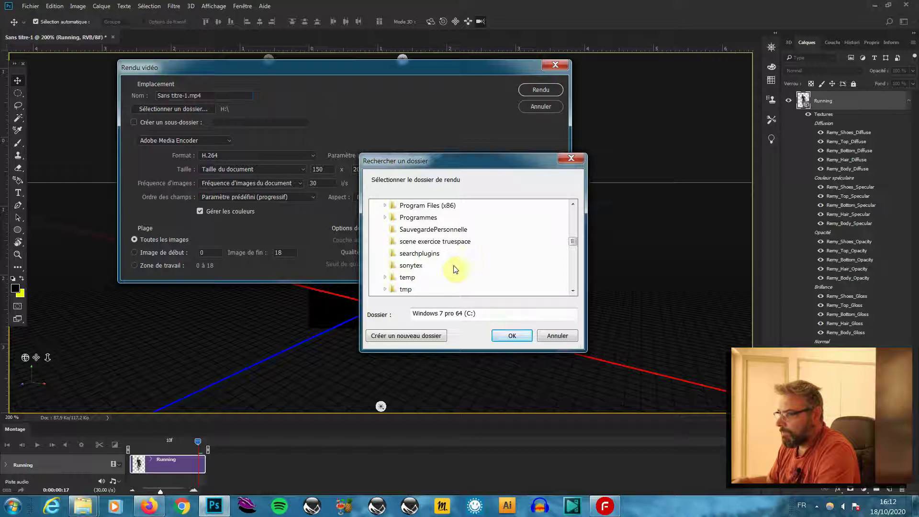
pyautogui.scroll(1, 455, 269)
pyautogui.scroll(4, 455, 267)
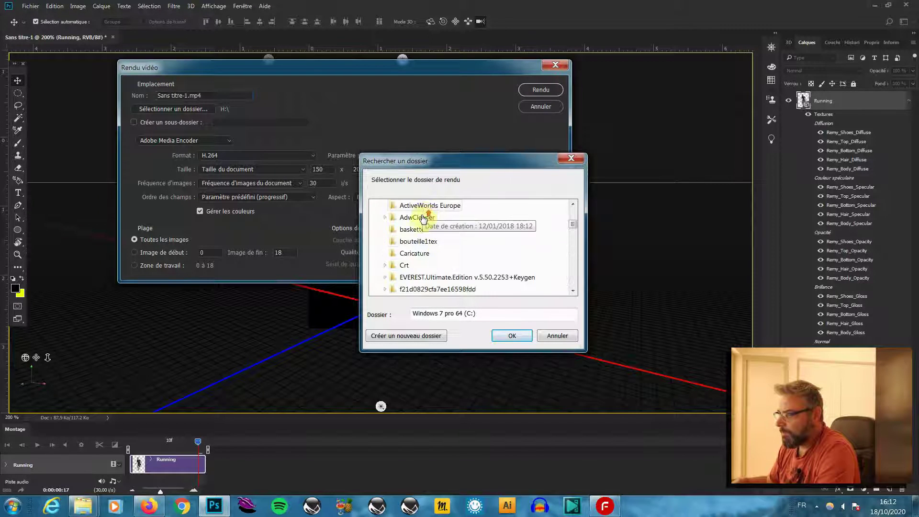
pyautogui.scroll(4, 423, 219)
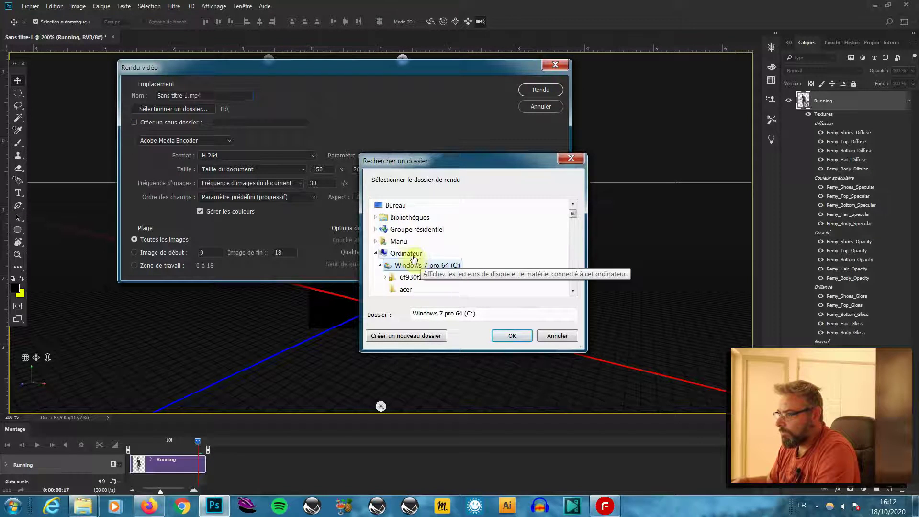
# Step: Expand the personal user folder, select Bureau and browse the folder tree for the render destination
pyautogui.doubleClick(395, 241)
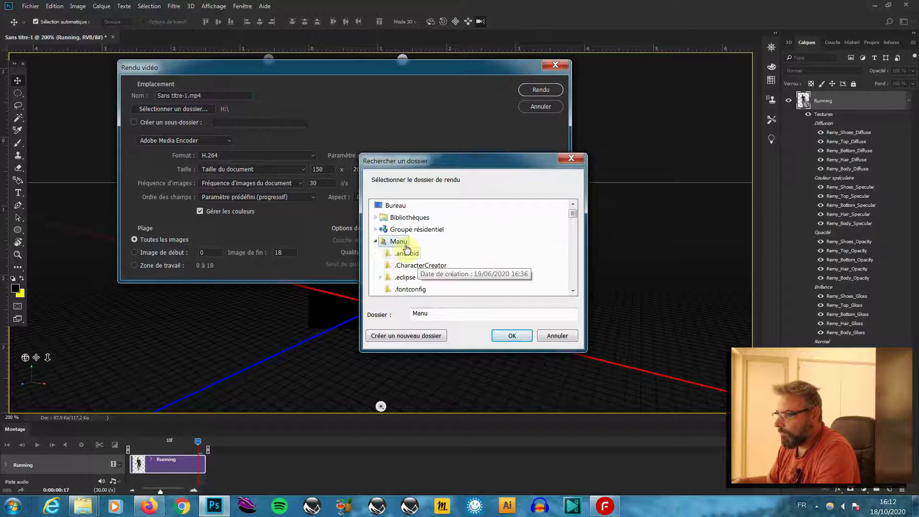
pyautogui.click(396, 207)
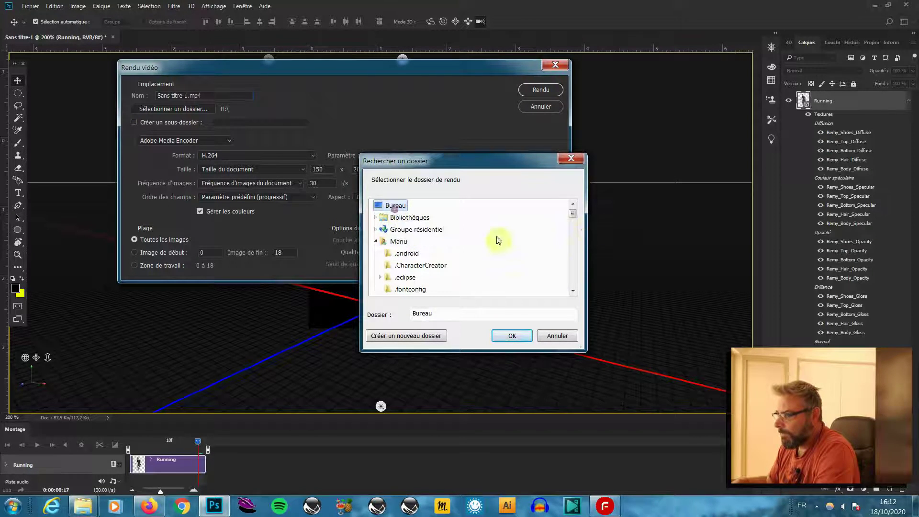
pyautogui.click(570, 216)
pyautogui.moveTo(571, 216)
pyautogui.mouseDown()
pyautogui.moveTo(572, 269)
pyautogui.moveTo(566, 233)
pyautogui.mouseUp()
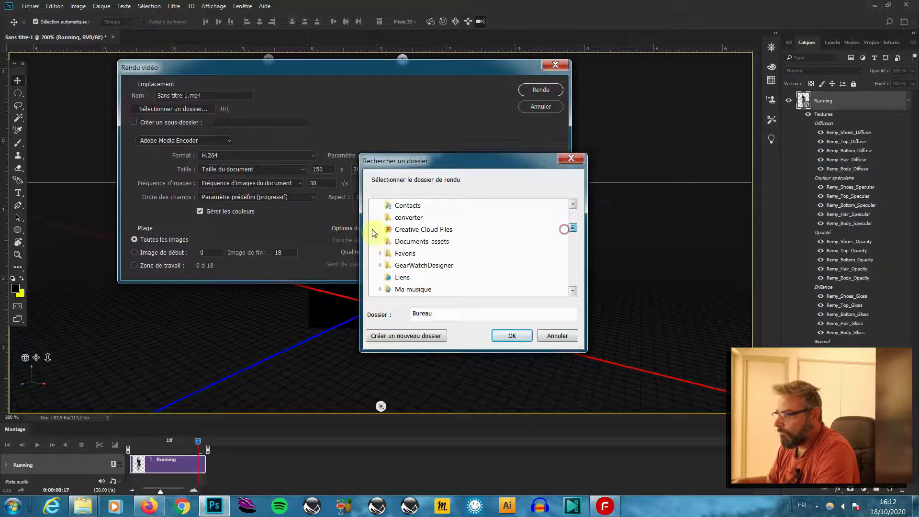
# Step: Browse the render destination folders to the desktop's Facemaker_créations folder and expand it
pyautogui.scroll(5, 374, 233)
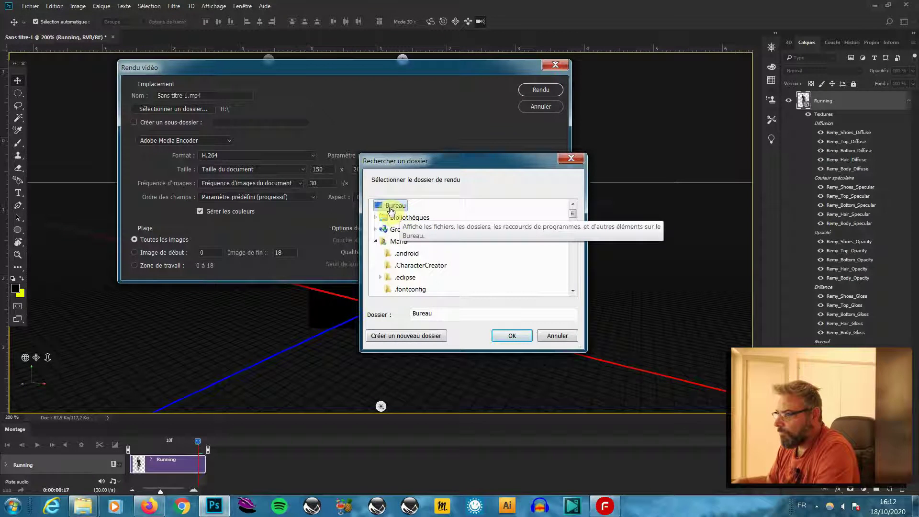
pyautogui.scroll(-5, 427, 277)
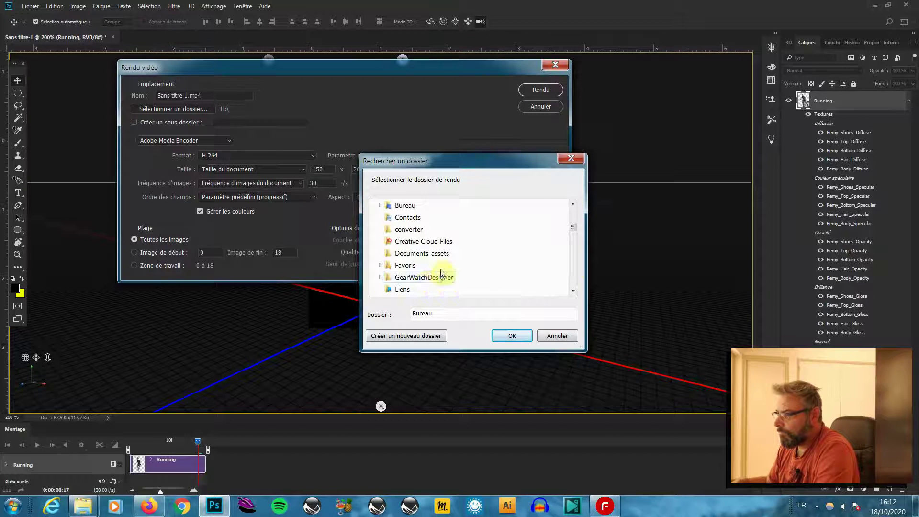
pyautogui.scroll(-4, 443, 271)
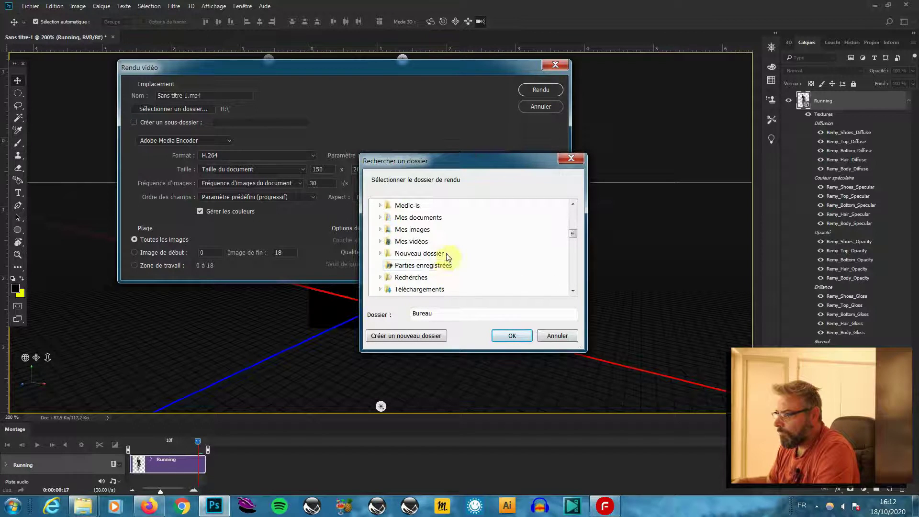
pyautogui.scroll(-4, 446, 261)
pyautogui.scroll(-12, 452, 261)
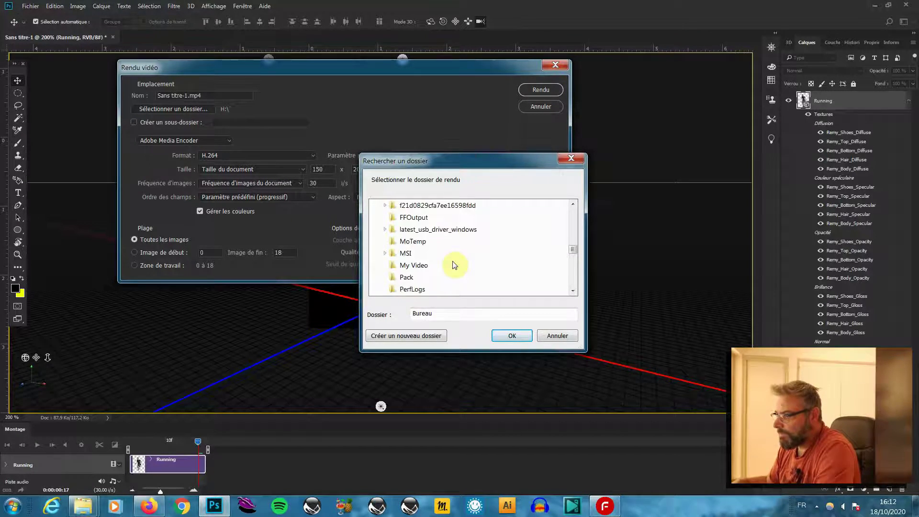
pyautogui.scroll(3, 455, 266)
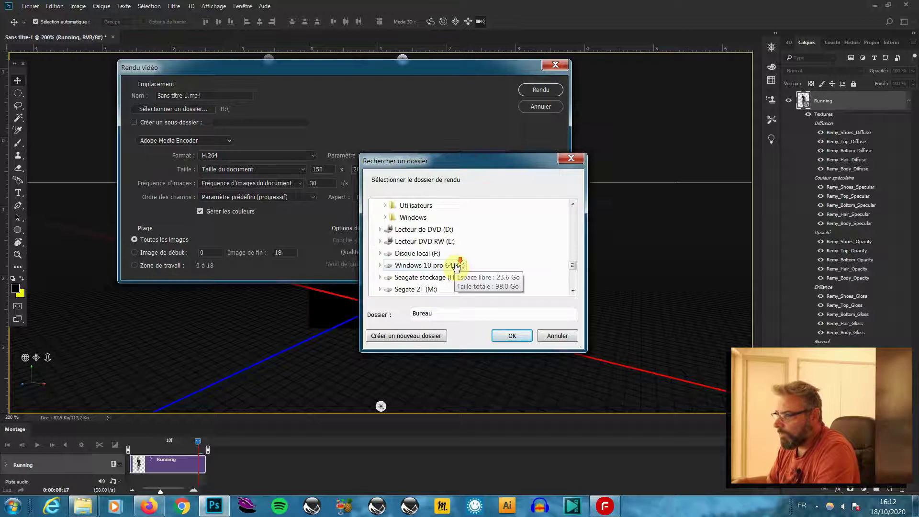
pyautogui.scroll(-3, 447, 266)
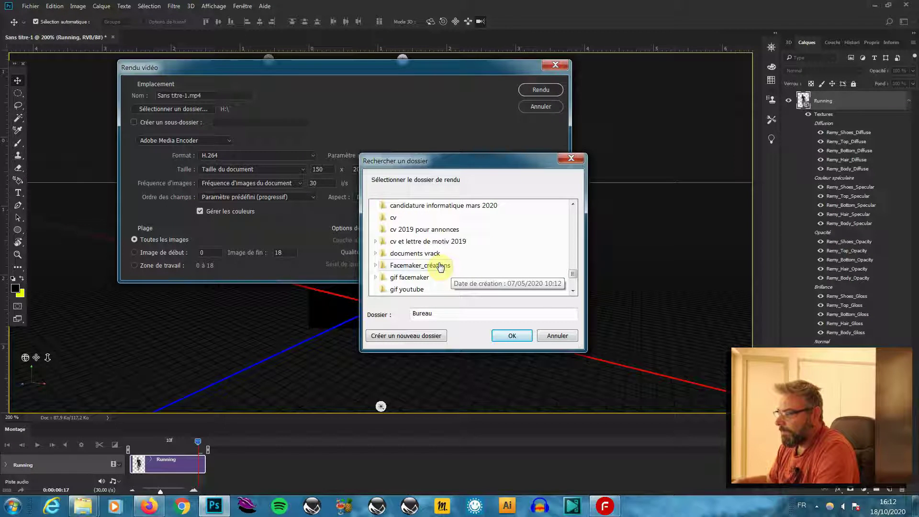
pyautogui.doubleClick(444, 267)
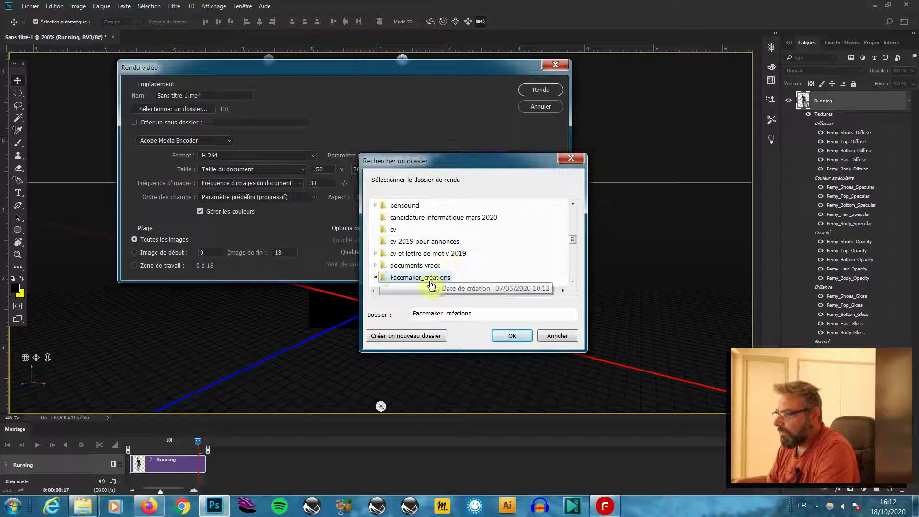
# Step: Choose the Runner subfolder of Facemaker_créations as the render destination
pyautogui.scroll(-1, 475, 261)
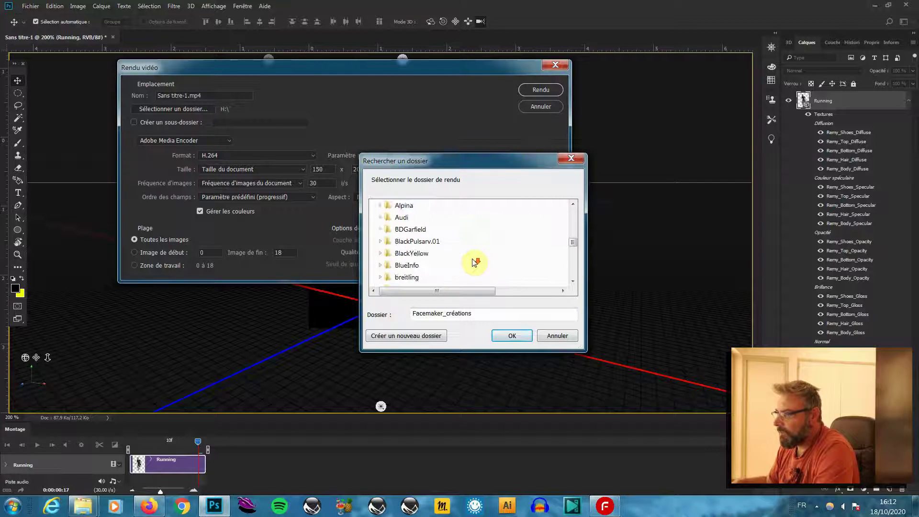
pyautogui.scroll(-15, 474, 263)
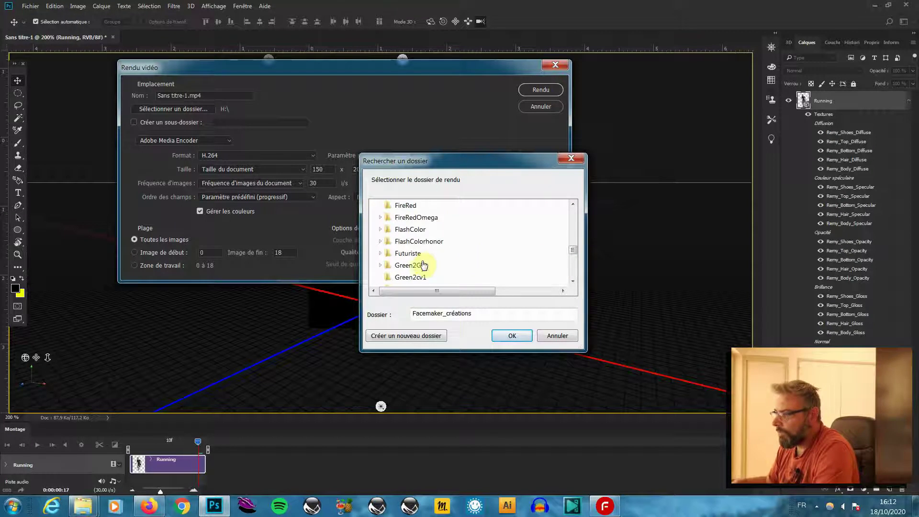
pyautogui.scroll(-8, 424, 264)
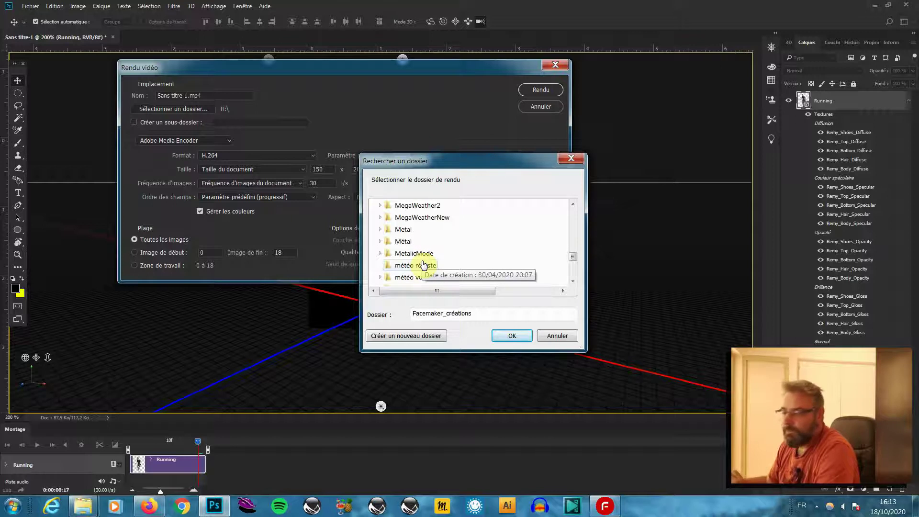
pyautogui.scroll(-2, 427, 263)
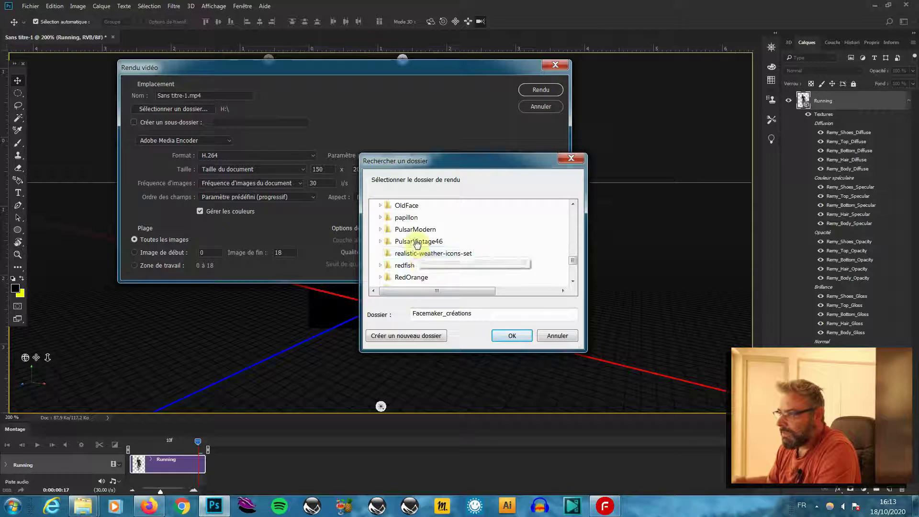
pyautogui.moveTo(573, 262)
pyautogui.mouseDown()
pyautogui.moveTo(574, 271)
pyautogui.moveTo(570, 264)
pyautogui.mouseUp()
pyautogui.click(468, 312)
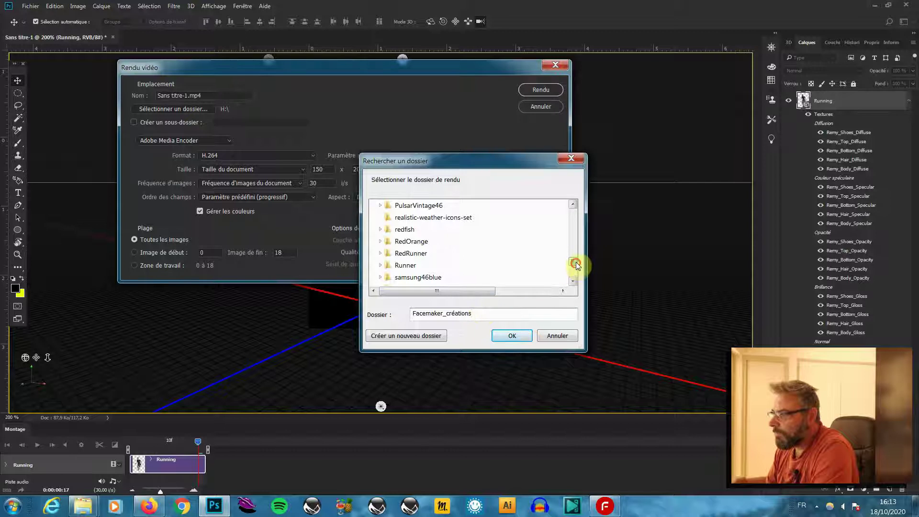
pyautogui.moveTo(573, 262)
pyautogui.mouseDown()
pyautogui.moveTo(570, 242)
pyautogui.moveTo(573, 252)
pyautogui.mouseUp()
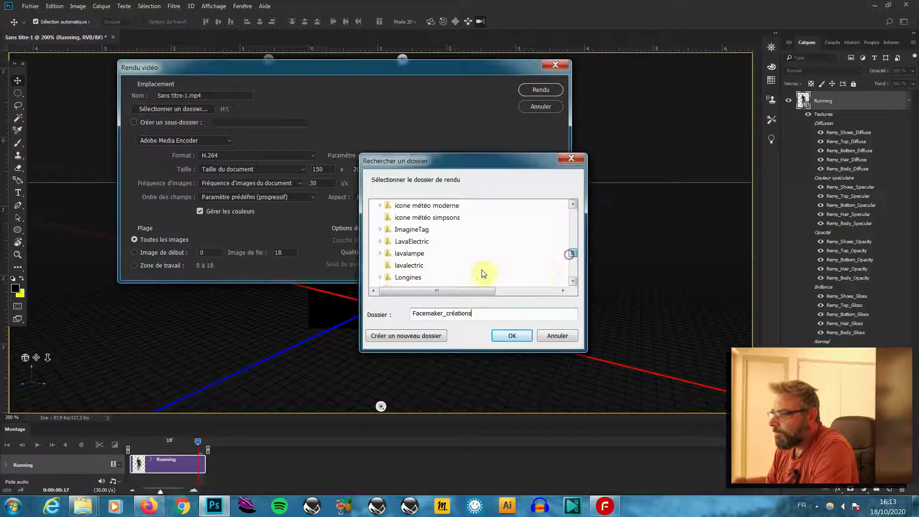
pyautogui.click(463, 271)
pyautogui.scroll(-10, 450, 270)
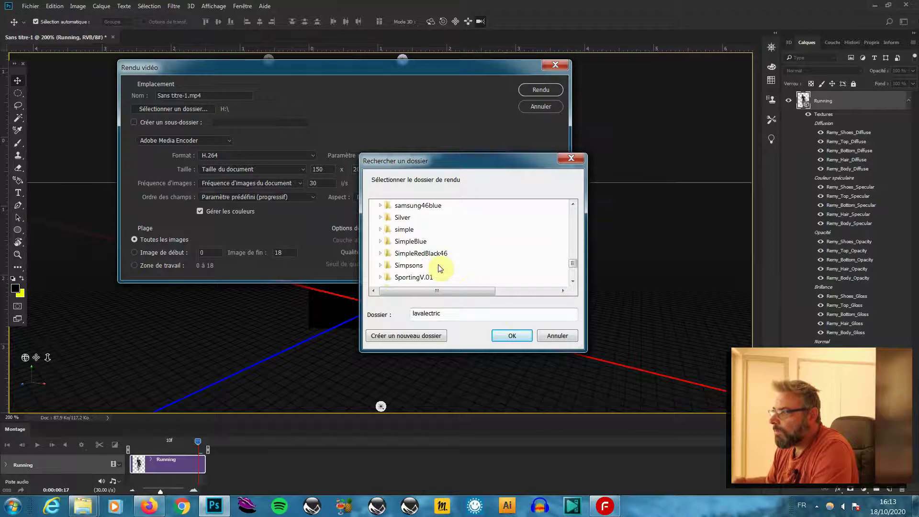
pyautogui.scroll(2, 436, 267)
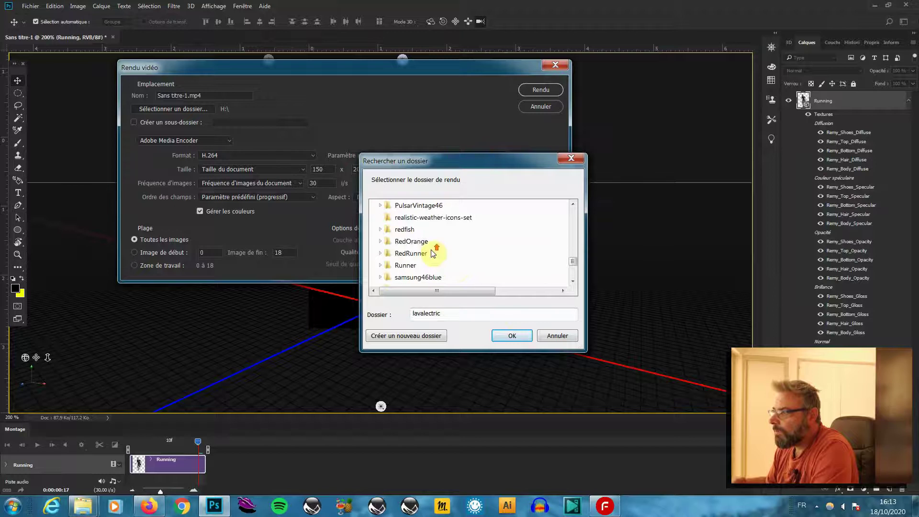
pyautogui.click(405, 266)
pyautogui.click(511, 335)
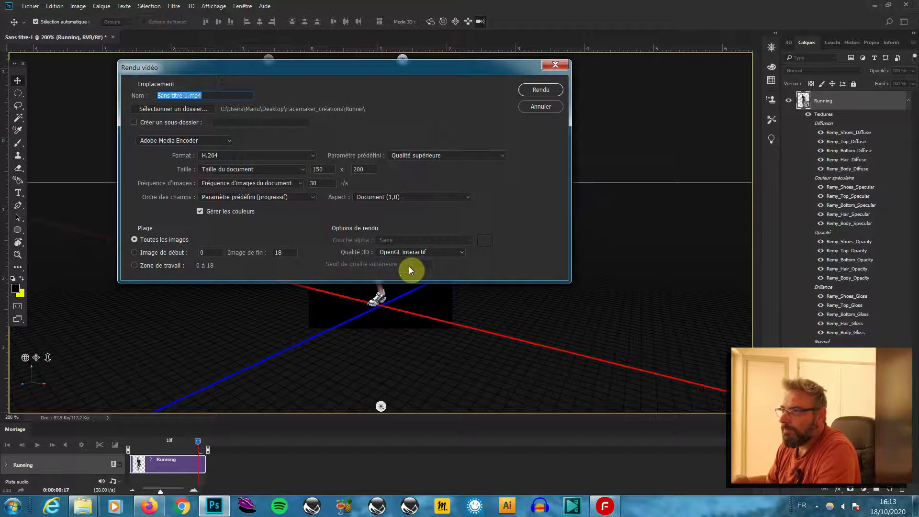
# Step: Configure the video render as a Photoshop image sequence (Séquence d'images Photoshop) in JPEG format
pyautogui.click(310, 156)
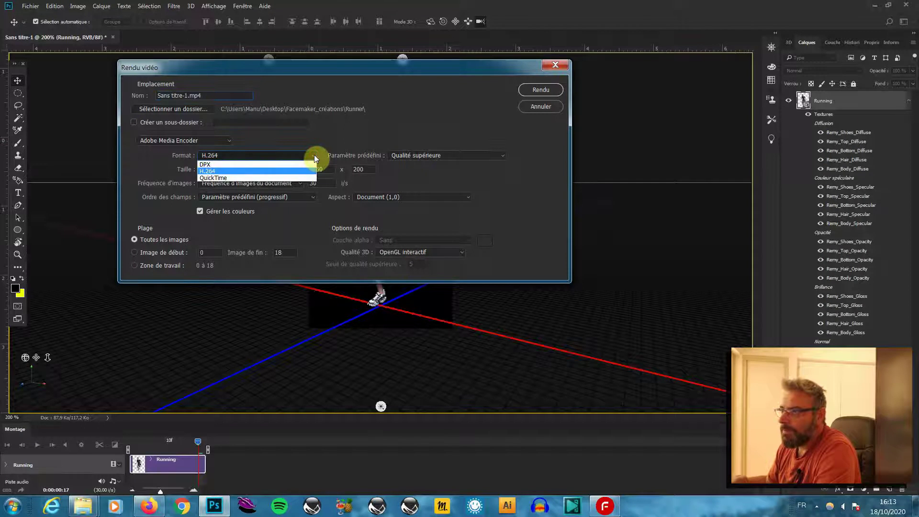
pyautogui.click(302, 171)
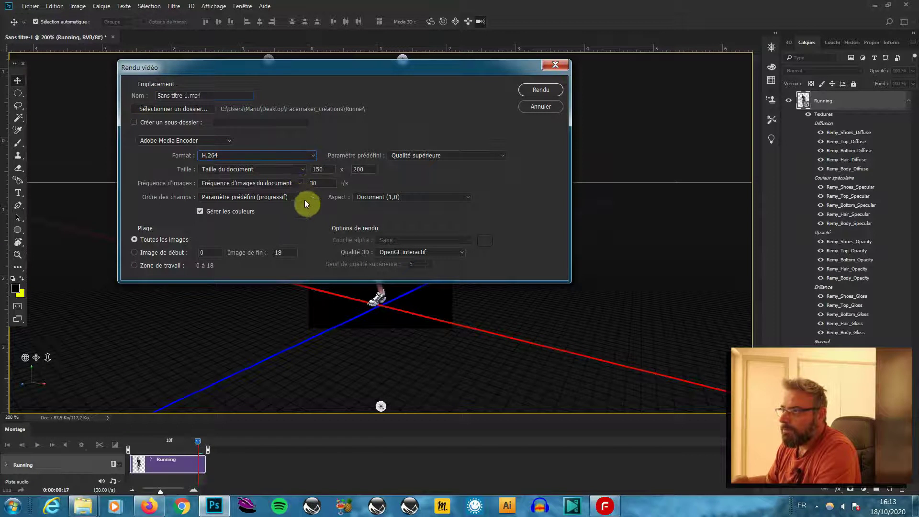
pyautogui.click(228, 141)
pyautogui.click(211, 156)
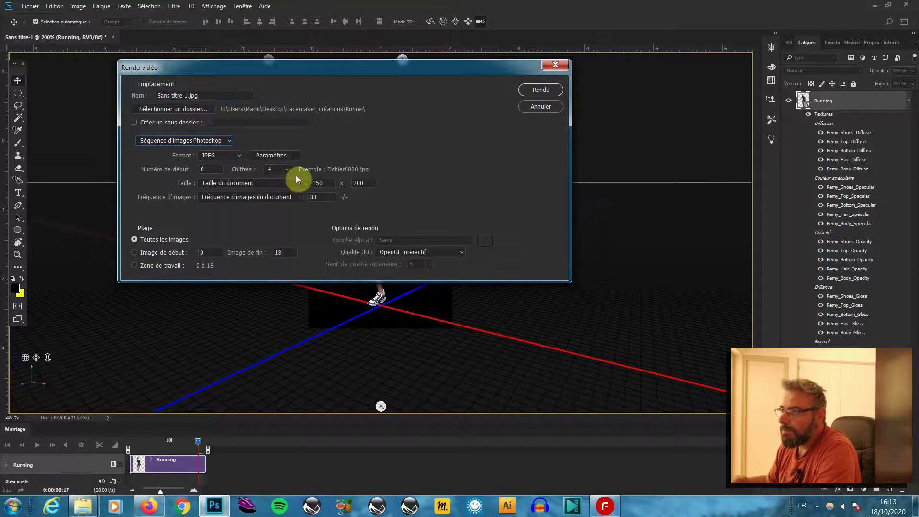
pyautogui.click(237, 158)
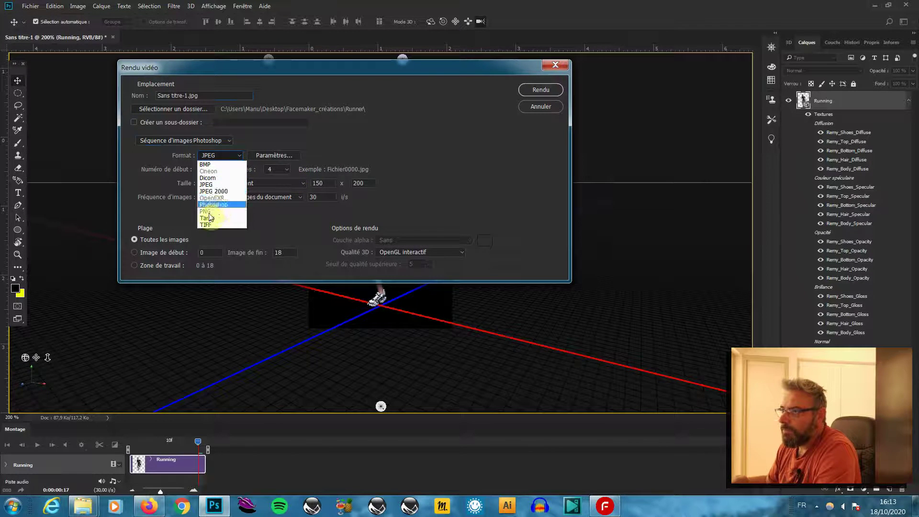
pyautogui.click(217, 185)
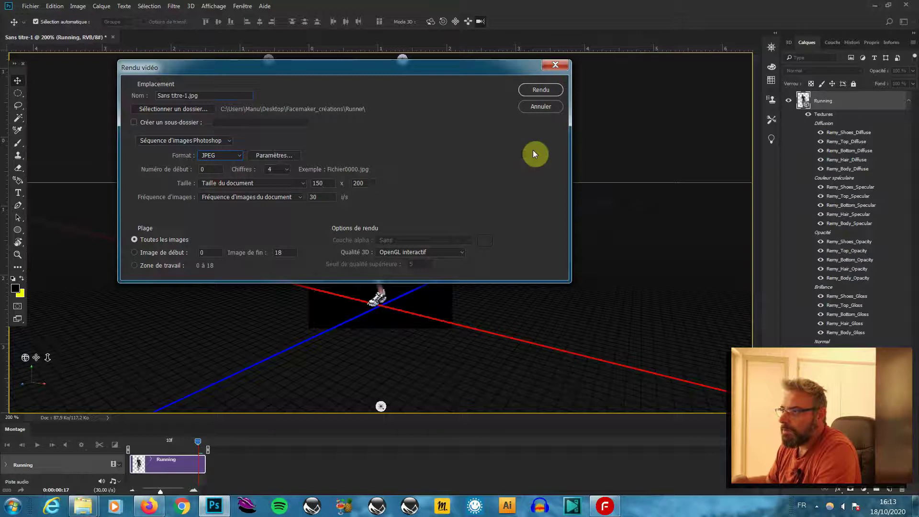
# Step: Start rendering the image sequence and accept the JPEG options with Faible quality and the standard baseline format
pyautogui.click(542, 91)
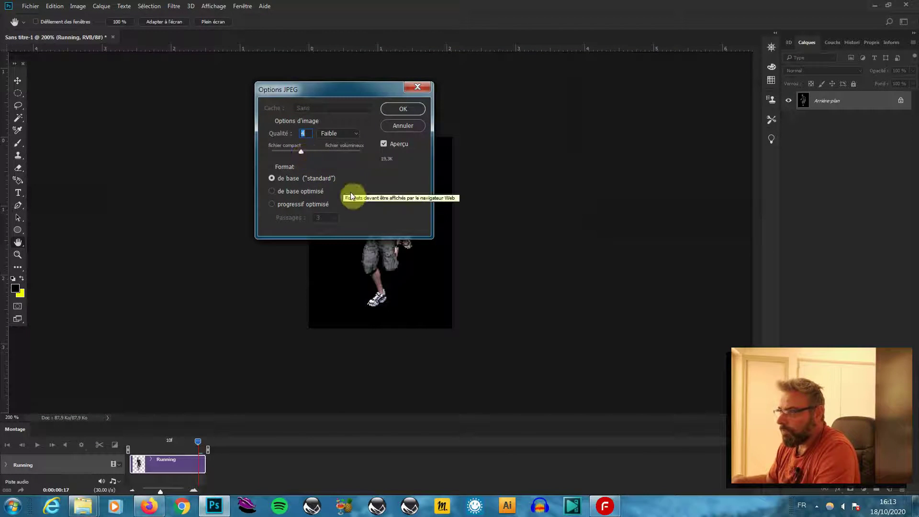
pyautogui.moveTo(301, 154)
pyautogui.mouseDown()
pyautogui.moveTo(317, 153)
pyautogui.moveTo(300, 150)
pyautogui.mouseUp()
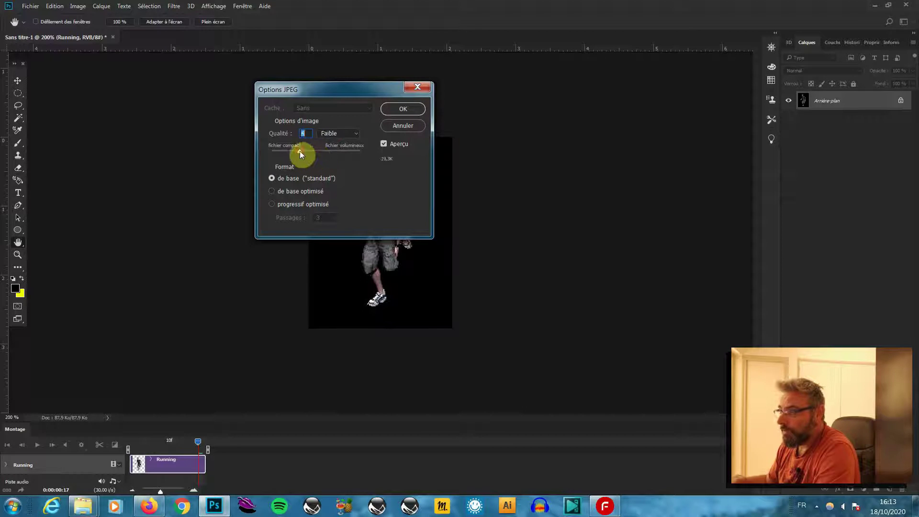
pyautogui.click(403, 109)
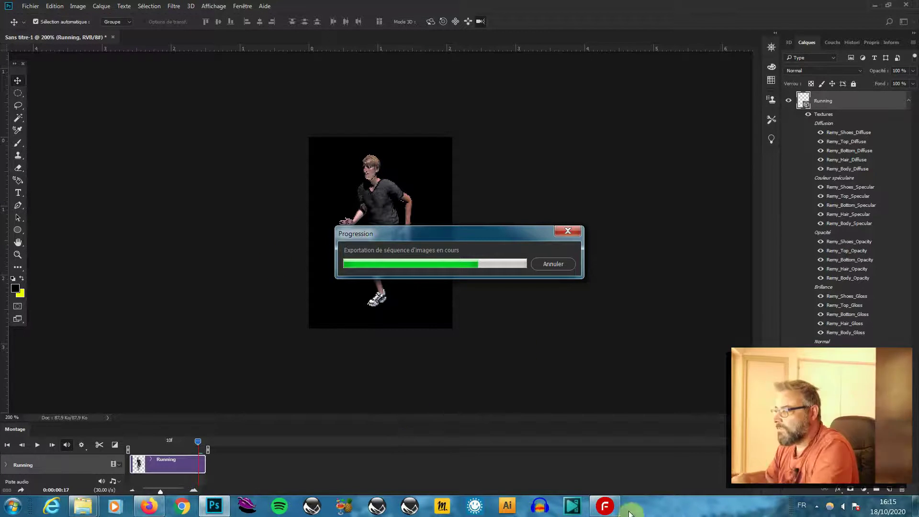
# Step: Switch to Facemaker and clone the red little (454x454) image in the Background group
pyautogui.click(605, 506)
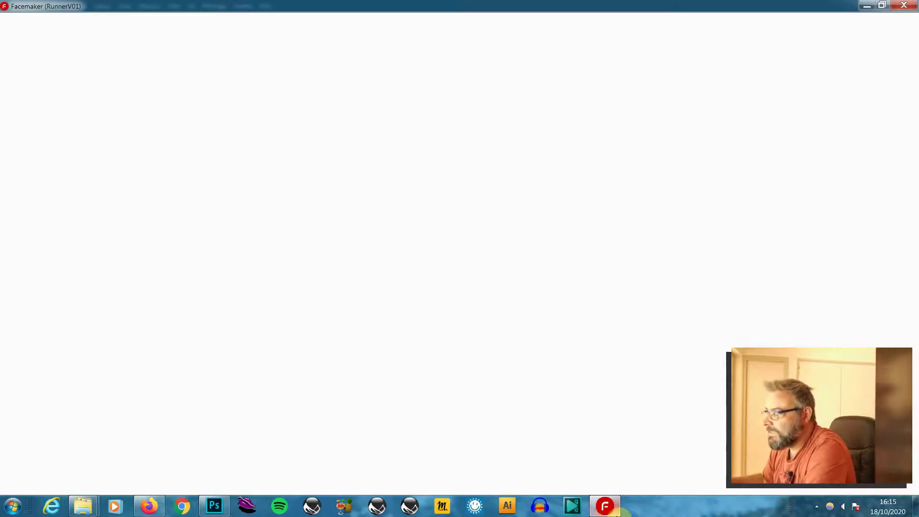
pyautogui.click(607, 507)
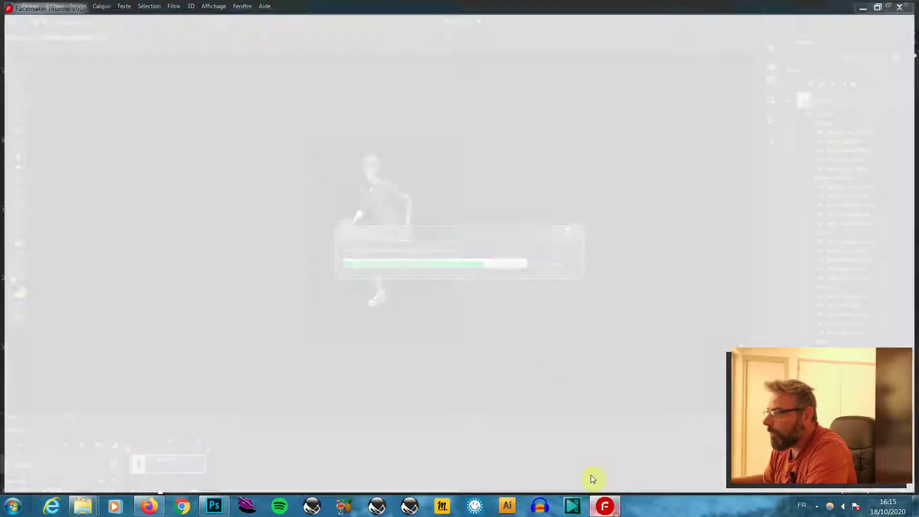
pyautogui.click(610, 513)
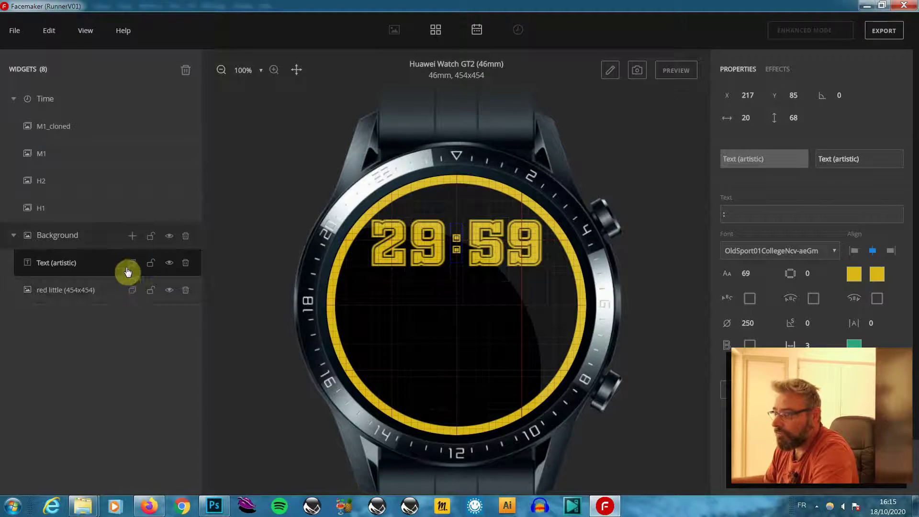
pyautogui.click(133, 293)
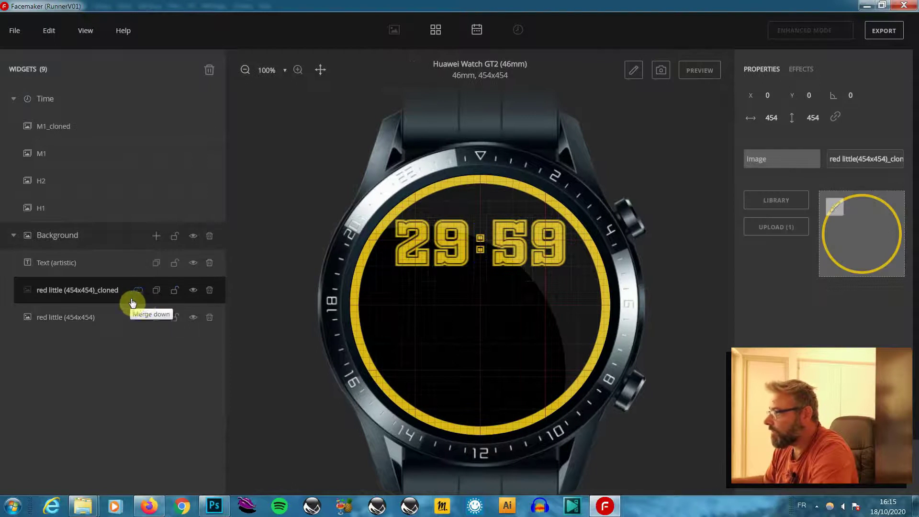
# Step: Rename the cloned ring image as Cerclmétéo
pyautogui.click(831, 161)
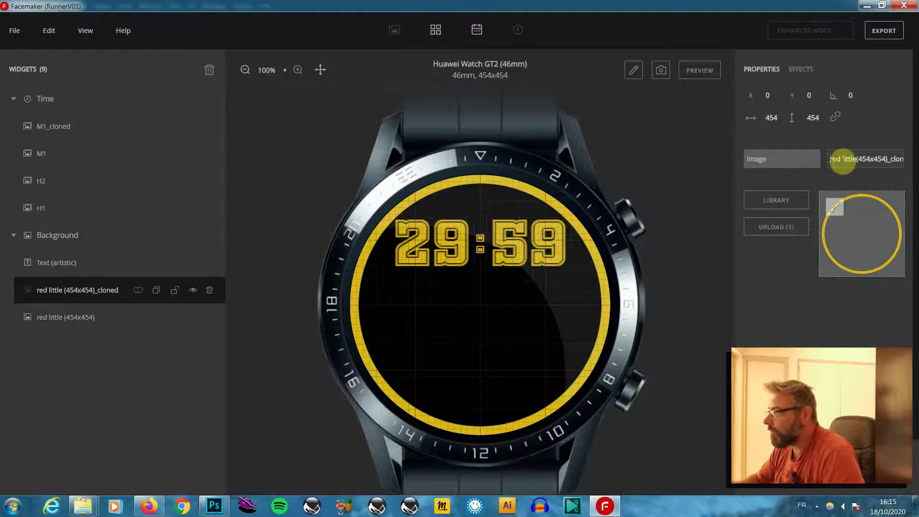
pyautogui.moveTo(833, 160); pyautogui.dragTo(914, 165)
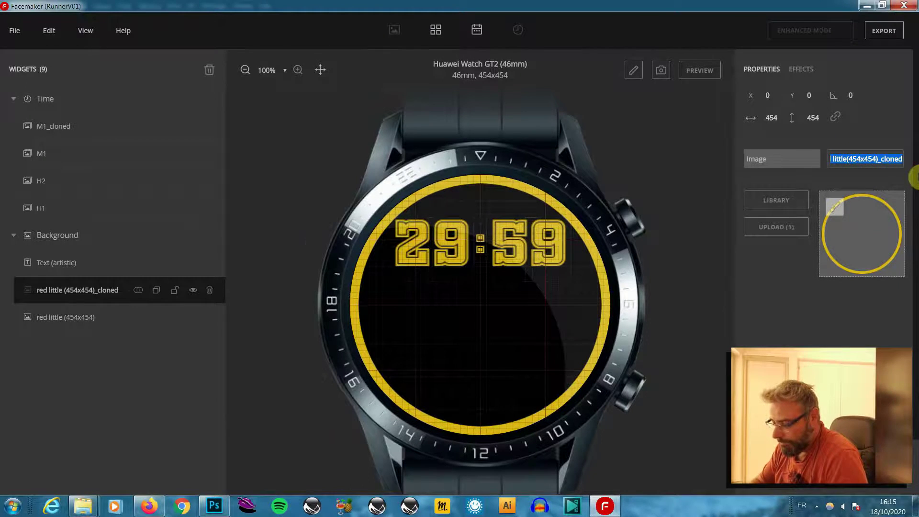
pyautogui.press('BackSpace')
pyautogui.write('C')
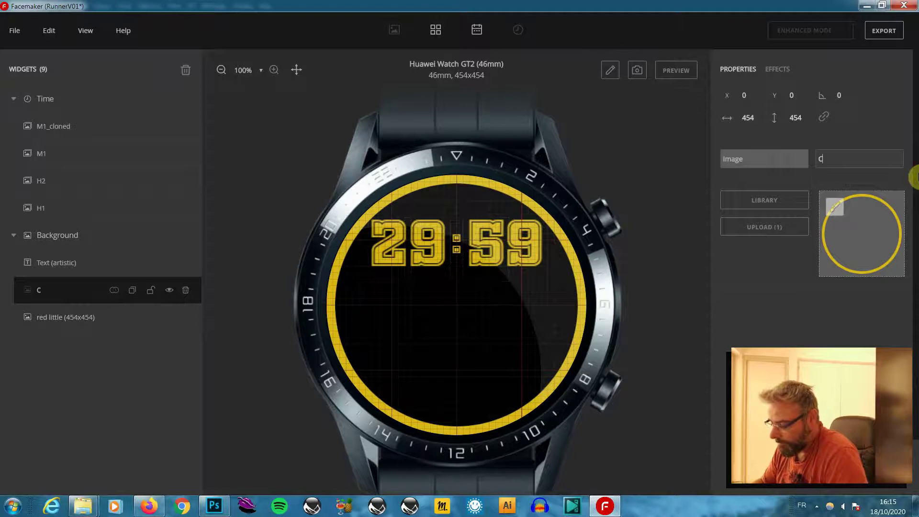
pyautogui.write('ercl')
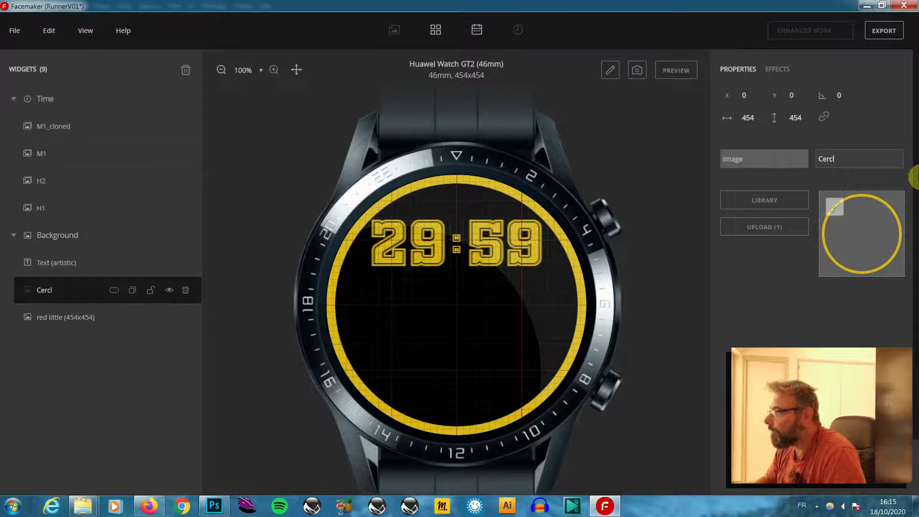
pyautogui.write('mété')
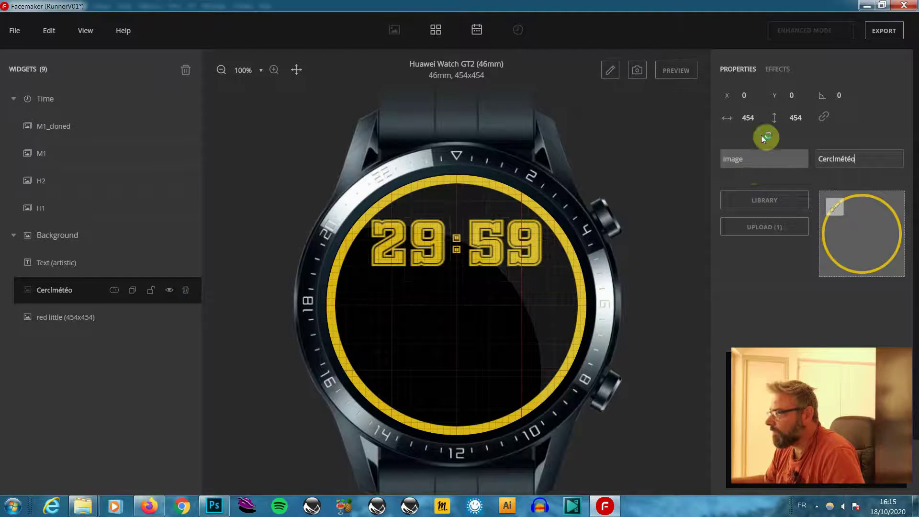
# Step: Set the width of the Cerclmétéo image to 150, keeping its proportions
pyautogui.click(750, 118)
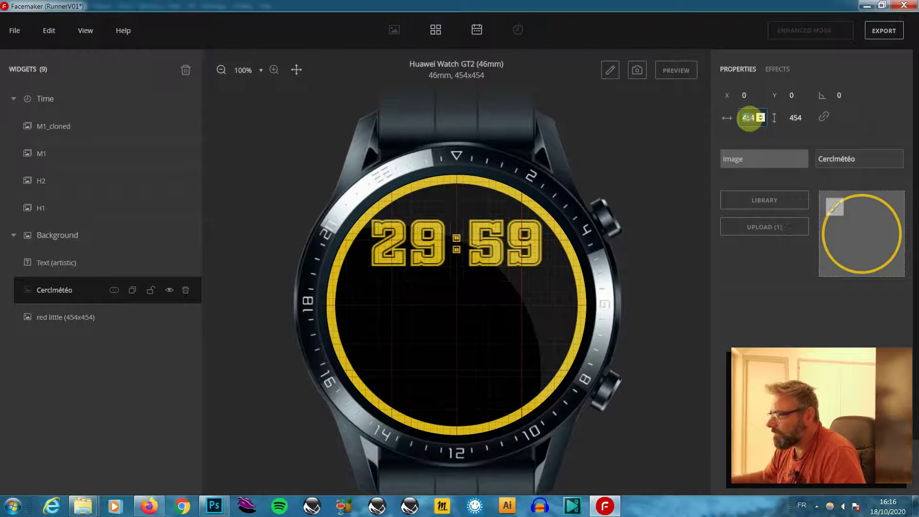
pyautogui.write('150')
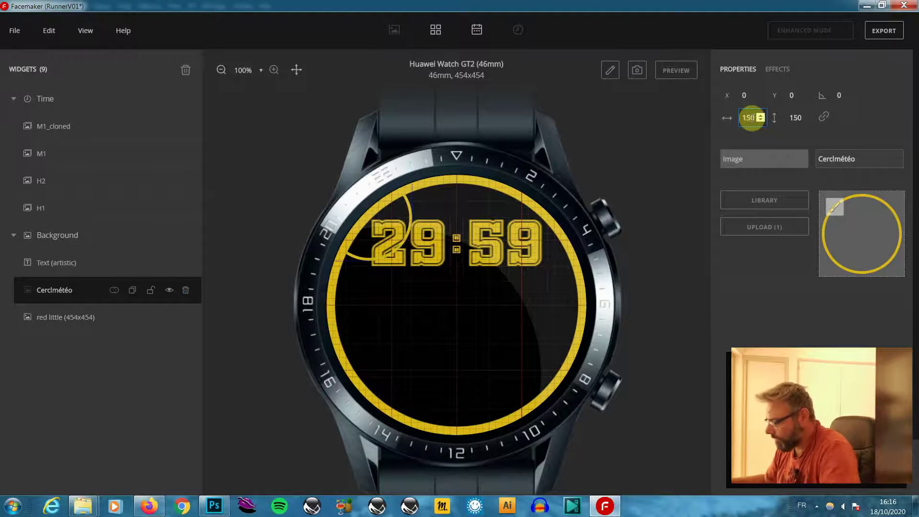
# Step: Move the resized Cerclmétéo ring right and down inside the dial to X 138, Y 63
pyautogui.press('Return')
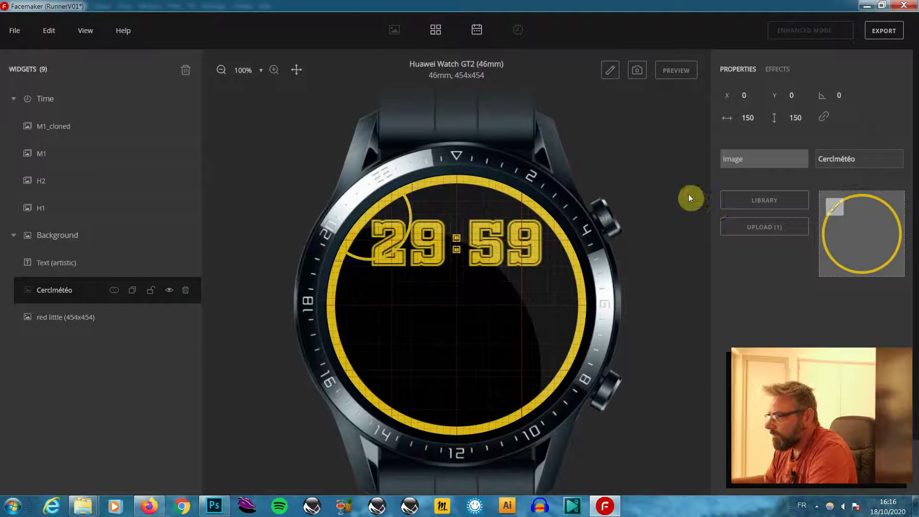
pyautogui.press('Right')
pyautogui.press('Right')
pyautogui.press('Right')
pyautogui.press('Right')
pyautogui.press('Right')
pyautogui.press('Right')
pyautogui.press('Right')
pyautogui.press('Right')
pyautogui.press('Right')
pyautogui.press('Right')
pyautogui.press('Right')
pyautogui.press('Right')
pyautogui.press('Right')
pyautogui.press('Right')
pyautogui.press('Right')
pyautogui.press('Right')
pyautogui.press('Right')
pyautogui.press('Right')
pyautogui.press('Right')
pyautogui.press('Right')
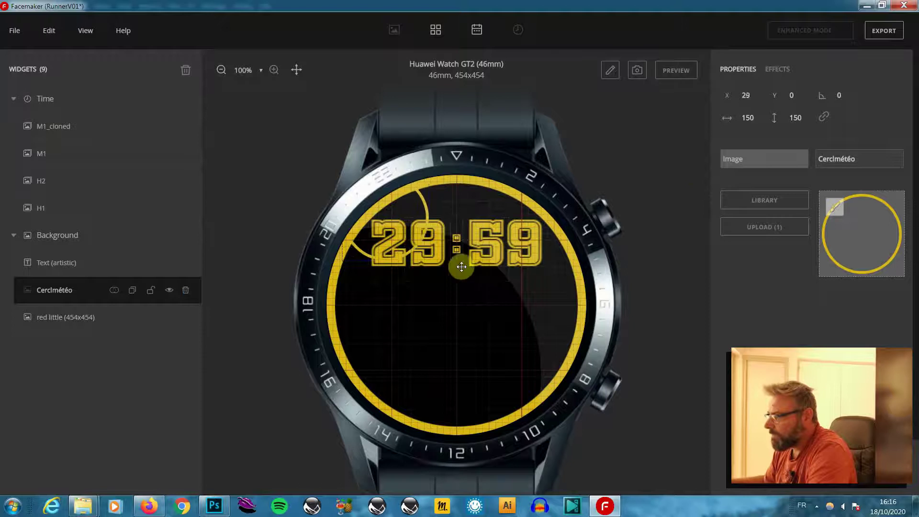
pyautogui.press('Right')
pyautogui.press('Right')
pyautogui.press('Right')
pyautogui.press('Right')
pyautogui.press('Right')
pyautogui.press('Right')
pyautogui.press('Right')
pyautogui.press('Right')
pyautogui.press('Right')
pyautogui.press('Right')
pyautogui.press('Right')
pyautogui.press('Right')
pyautogui.press('Right')
pyautogui.press('Right')
pyautogui.press('Right')
pyautogui.press('Right')
pyautogui.press('Right')
pyautogui.press('Right')
pyautogui.press('Right')
pyautogui.press('Right')
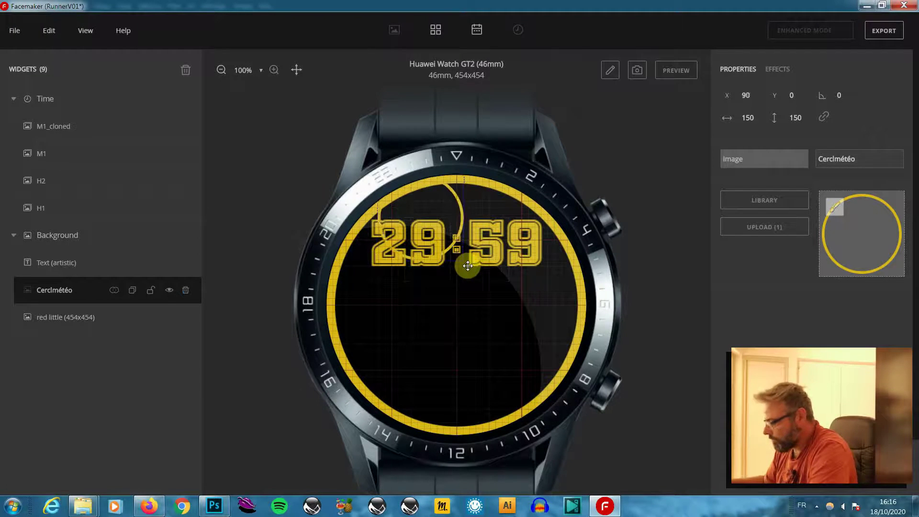
pyautogui.press('Right')
pyautogui.press('Right')
pyautogui.press('Right')
pyautogui.press('Right')
pyautogui.press('Right')
pyautogui.press('Right')
pyautogui.press('Right')
pyautogui.press('Right')
pyautogui.press('Right')
pyautogui.press('Right')
pyautogui.press('Right')
pyautogui.press('Right')
pyautogui.press('Right')
pyautogui.press('Right')
pyautogui.press('Right')
pyautogui.press('Right')
pyautogui.press('Right')
pyautogui.press('Right')
pyautogui.press('Right')
pyautogui.press('Right')
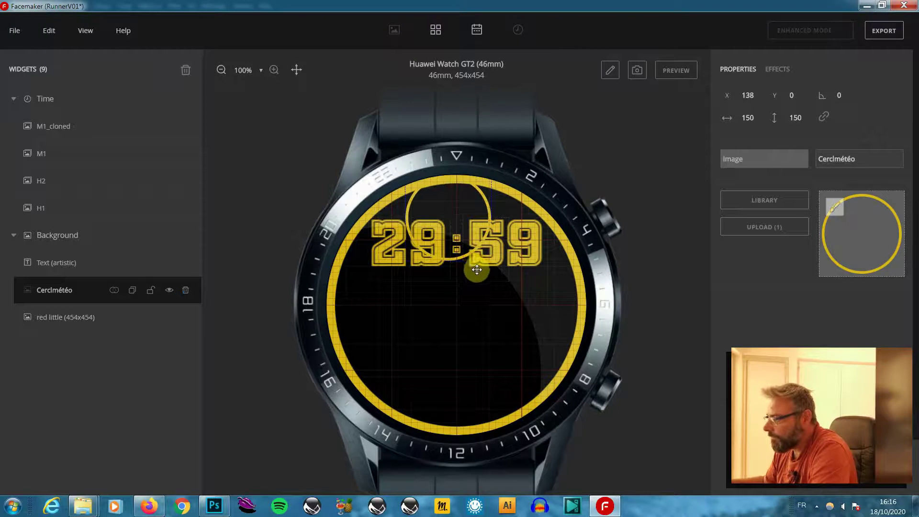
pyautogui.press('Down')
pyautogui.press('Down')
pyautogui.press('Down')
pyautogui.press('Down')
pyautogui.press('Down')
pyautogui.press('Down')
pyautogui.press('Down')
pyautogui.press('Down')
pyautogui.press('Down')
pyautogui.press('Down')
pyautogui.press('Down')
pyautogui.press('Down')
pyautogui.press('Down')
pyautogui.press('Down')
pyautogui.press('Down')
pyautogui.press('Down')
pyautogui.press('Down')
pyautogui.press('Down')
pyautogui.press('Down')
pyautogui.press('Down')
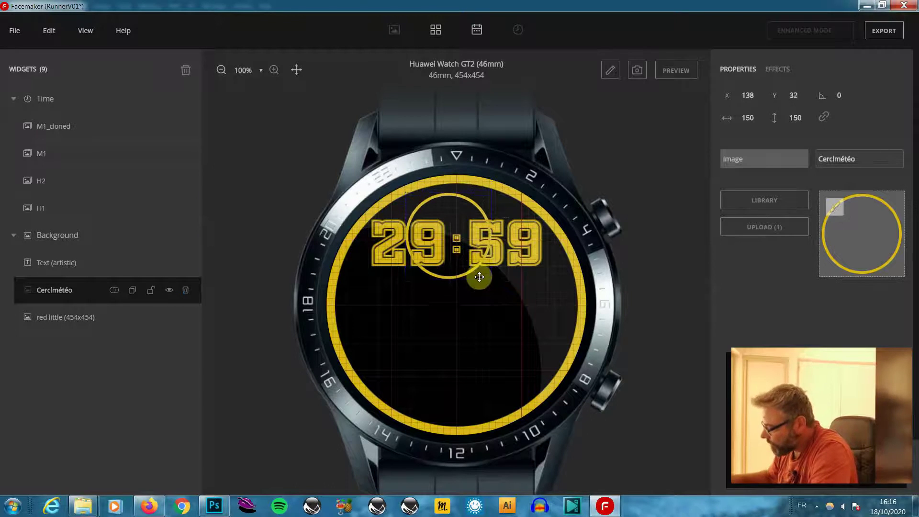
pyautogui.press('Down')
pyautogui.press('Down')
pyautogui.press('Down')
pyautogui.press('Down')
pyautogui.press('Down')
pyautogui.press('Down')
pyautogui.press('Down')
pyautogui.press('Down')
pyautogui.press('Down')
pyautogui.press('Down')
pyautogui.press('Down')
pyautogui.press('Down')
pyautogui.press('Down')
pyautogui.press('Down')
pyautogui.press('Down')
pyautogui.press('Down')
pyautogui.press('Down')
pyautogui.press('Down')
pyautogui.press('Down')
pyautogui.press('Down')
# Step: Reduce the Cerclmétéo ring's width to 100, keeping its proportions
pyautogui.click(752, 118)
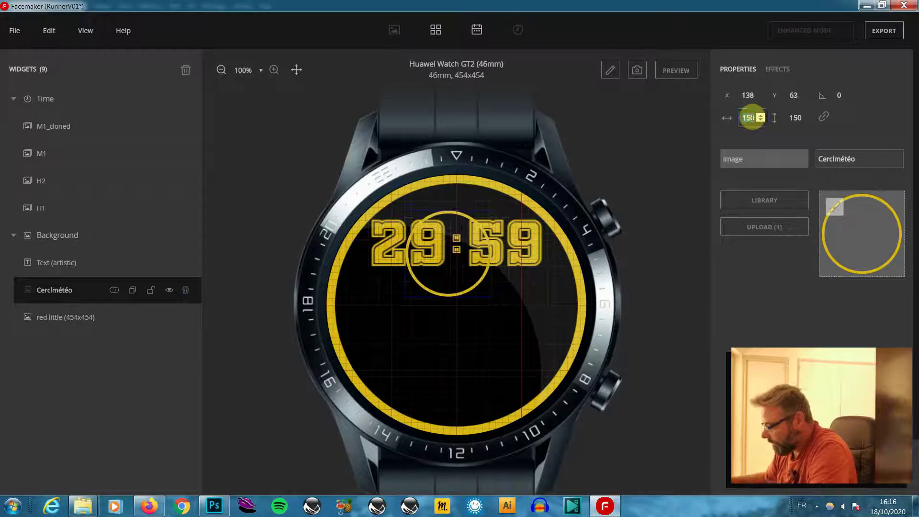
pyautogui.write('100')
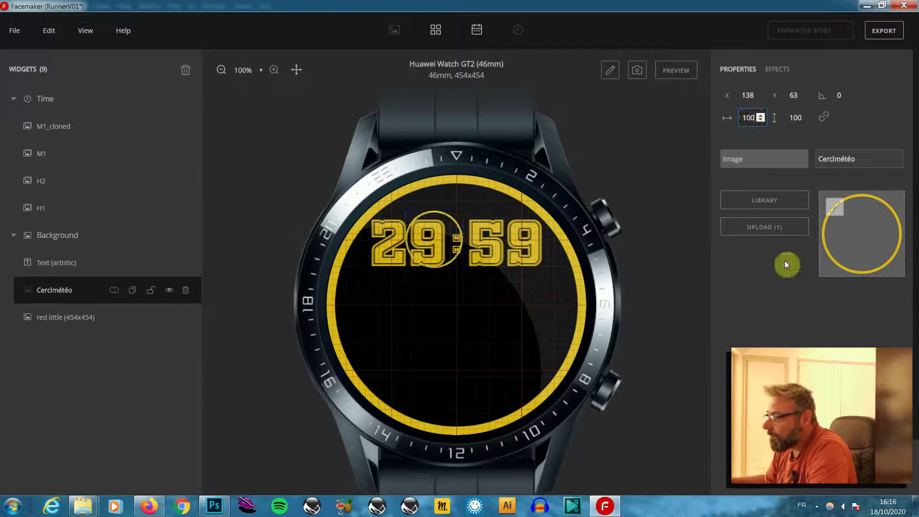
pyautogui.click(786, 263)
# Step: Move the Cerclmétéo ring straight down to Y 155, just beneath the hour digits
pyautogui.press('Down')
pyautogui.press('Down')
pyautogui.press('Down')
pyautogui.press('Down')
pyautogui.press('Down')
pyautogui.press('Down')
pyautogui.press('Down')
pyautogui.press('Down')
pyautogui.press('Down')
pyautogui.press('Down')
pyautogui.press('Down')
pyautogui.press('Down')
pyautogui.press('Down')
pyautogui.press('Down')
pyautogui.press('Down')
pyautogui.press('Down')
pyautogui.press('Down')
pyautogui.press('Down')
pyautogui.press('Down')
pyautogui.press('Down')
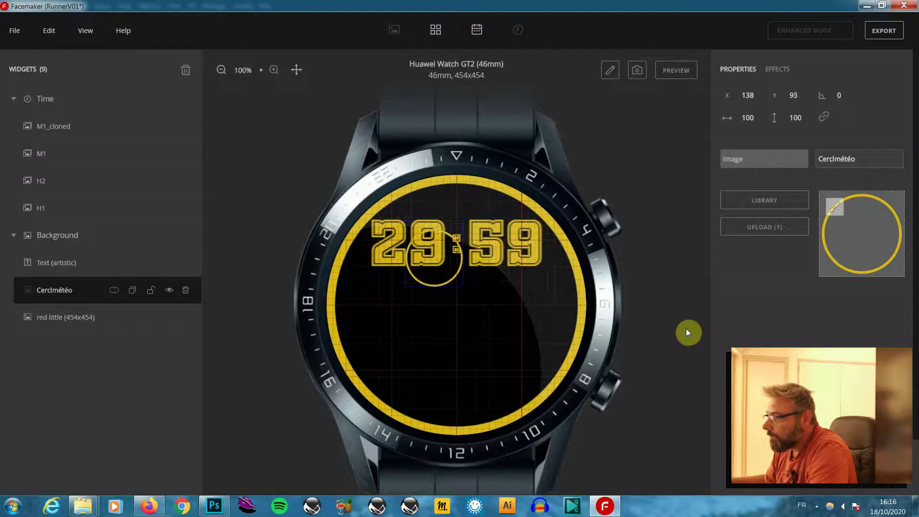
pyautogui.press('Down')
pyautogui.press('Down')
pyautogui.press('Down')
pyautogui.press('Down')
pyautogui.press('Down')
pyautogui.press('Down')
pyautogui.press('Down')
pyautogui.press('Down')
pyautogui.press('Down')
pyautogui.press('Down')
pyautogui.press('Down')
pyautogui.press('Down')
pyautogui.press('Down')
pyautogui.press('Down')
pyautogui.press('Down')
pyautogui.press('Down')
pyautogui.press('Down')
pyautogui.press('Down')
pyautogui.press('Down')
pyautogui.press('Down')
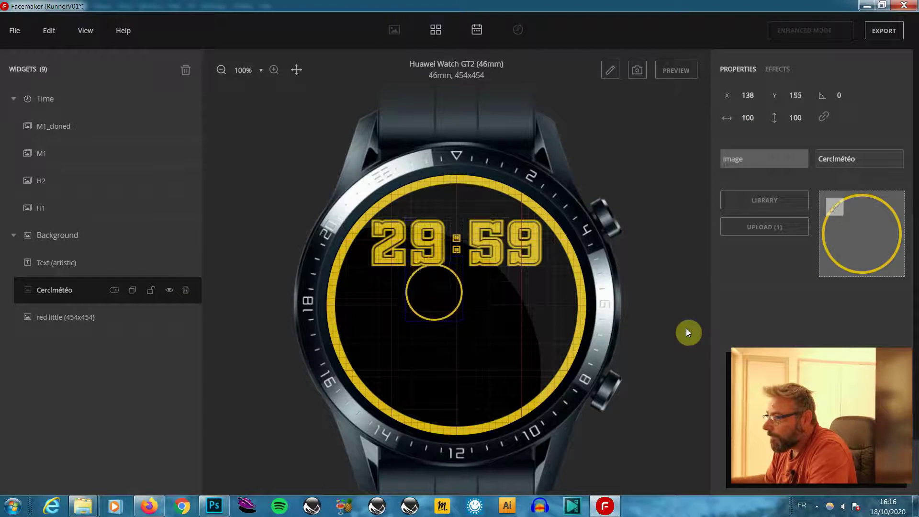
# Step: Move the Cerclmétéo ring left and down to X 31, Y 170, beside the dial's yellow border
pyautogui.press('Down')
pyautogui.press('Down')
pyautogui.press('Down')
pyautogui.press('Down')
pyautogui.press('Down')
pyautogui.press('Down')
pyautogui.press('Down')
pyautogui.press('Left')
pyautogui.press('Left')
pyautogui.press('Left')
pyautogui.press('Left')
pyautogui.press('Left')
pyautogui.press('Left')
pyautogui.press('Left')
pyautogui.press('Left')
pyautogui.press('Left')
pyautogui.press('Left')
pyautogui.press('Left')
pyautogui.press('Left')
pyautogui.press('Left')
pyautogui.press('Left')
pyautogui.press('Left')
pyautogui.press('Left')
pyautogui.press('Left')
pyautogui.press('Left')
pyautogui.press('Left')
pyautogui.press('Left')
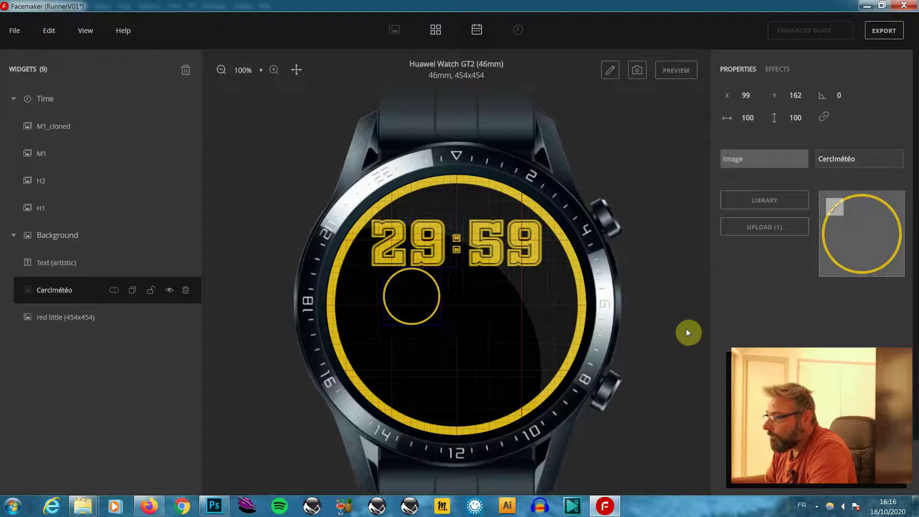
pyautogui.press('Left')
pyautogui.press('Left')
pyautogui.press('Left')
pyautogui.press('Left')
pyautogui.press('Left')
pyautogui.press('Left')
pyautogui.press('Left')
pyautogui.press('Left')
pyautogui.press('Left')
pyautogui.press('Left')
pyautogui.press('Left')
pyautogui.press('Left')
pyautogui.press('Left')
pyautogui.press('Left')
pyautogui.press('Left')
pyautogui.press('Left')
pyautogui.press('Left')
pyautogui.press('Left')
pyautogui.press('Left')
pyautogui.press('Left')
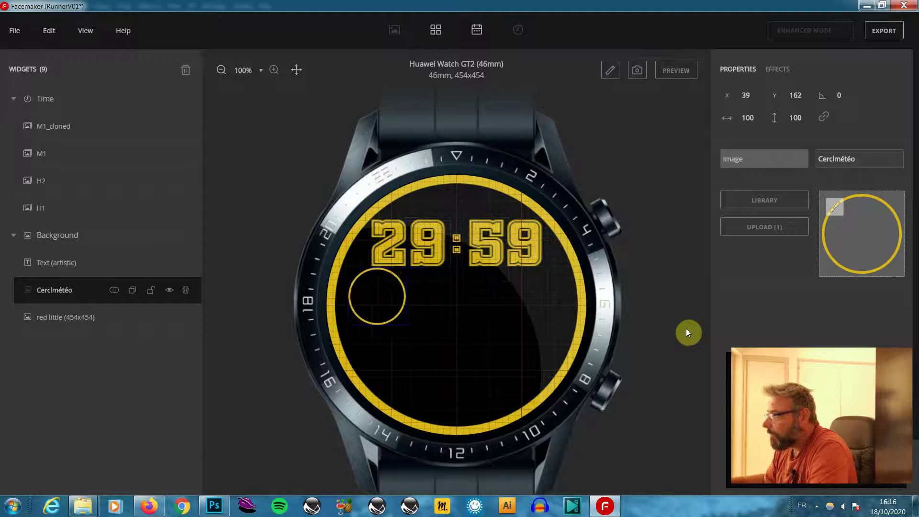
pyautogui.press('Left')
pyautogui.press('Left')
pyautogui.press('Left')
pyautogui.press('Left')
pyautogui.press('Left')
pyautogui.press('Left')
pyautogui.press('Left')
pyautogui.press('Left')
pyautogui.press('Down')
pyautogui.press('Down')
pyautogui.press('Down')
pyautogui.press('Down')
pyautogui.press('Down')
pyautogui.press('Down')
pyautogui.press('Down')
pyautogui.press('Down')
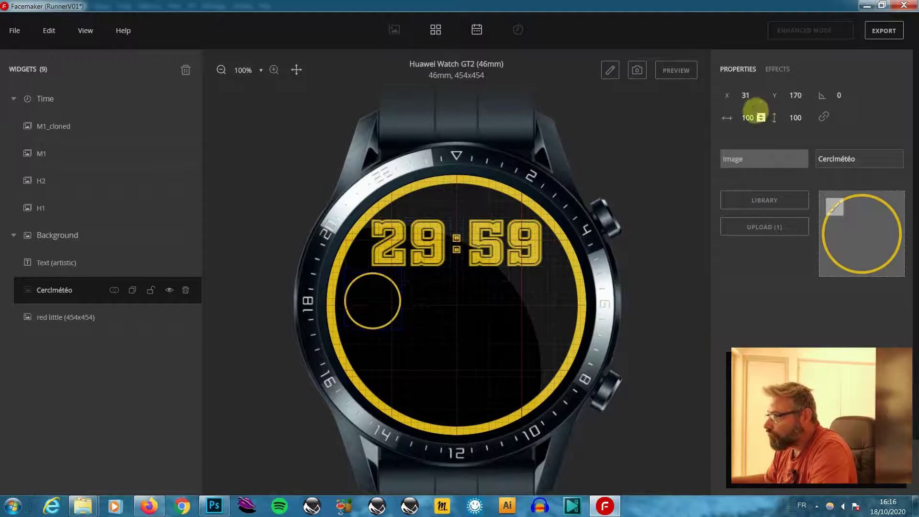
# Step: Reduce the Cerclmétéo ring's width to 90, keeping its proportions
pyautogui.click(754, 117)
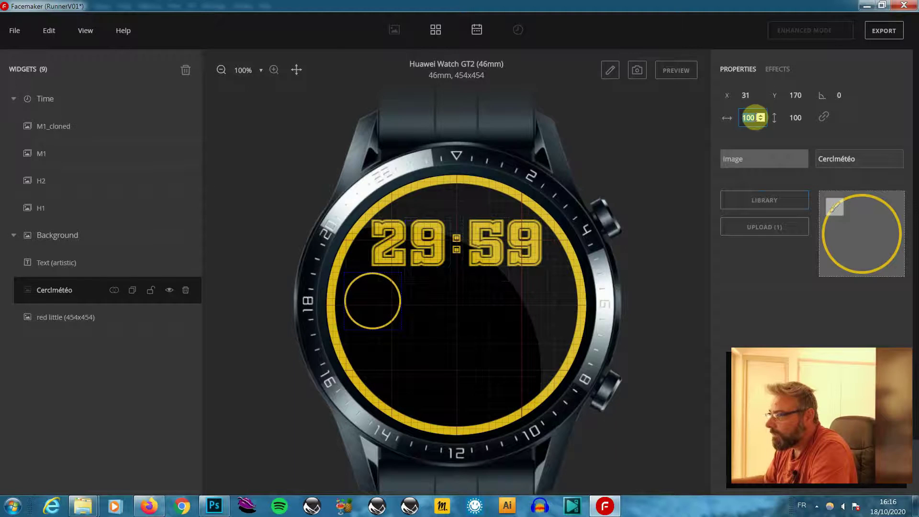
pyautogui.write('90')
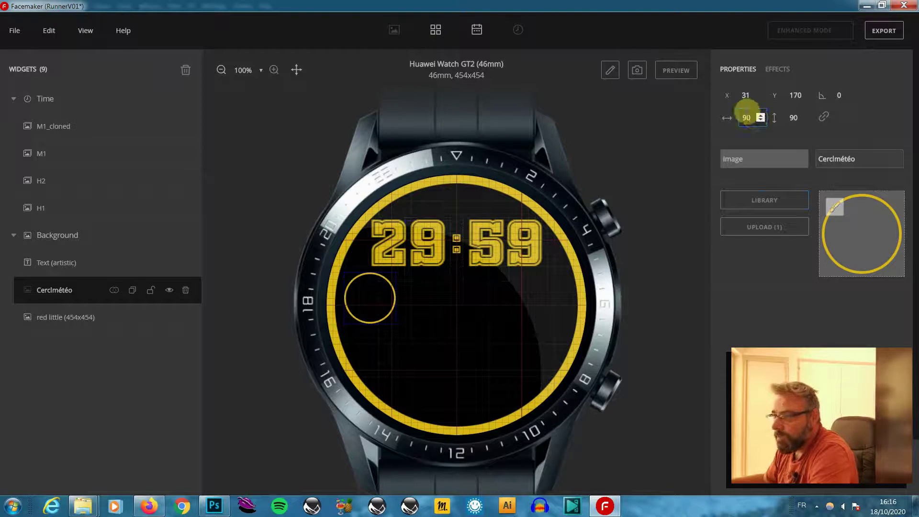
pyautogui.press('Return')
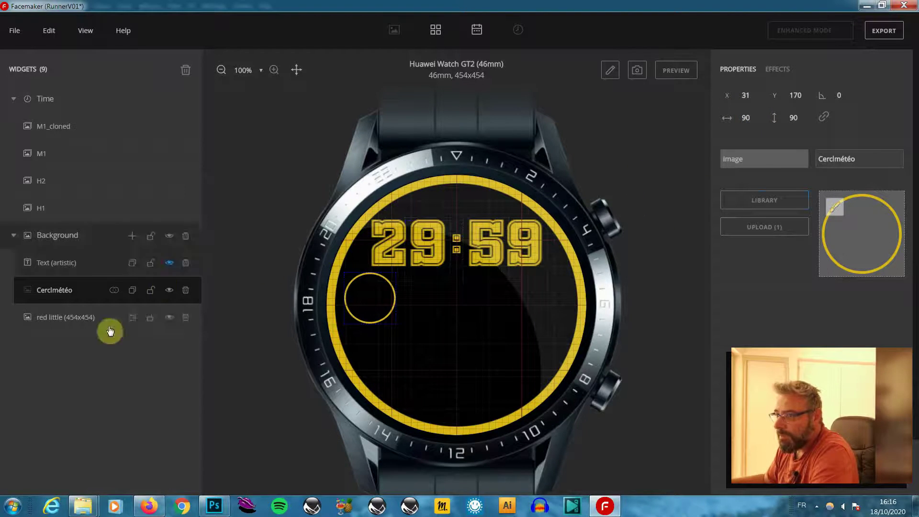
# Step: Duplicate the Cerclmétéo ring and move the copy horizontally to X 336, Y 170, beneath the minute digits
pyautogui.click(132, 292)
pyautogui.press('Right')
pyautogui.press('Right')
pyautogui.press('Right')
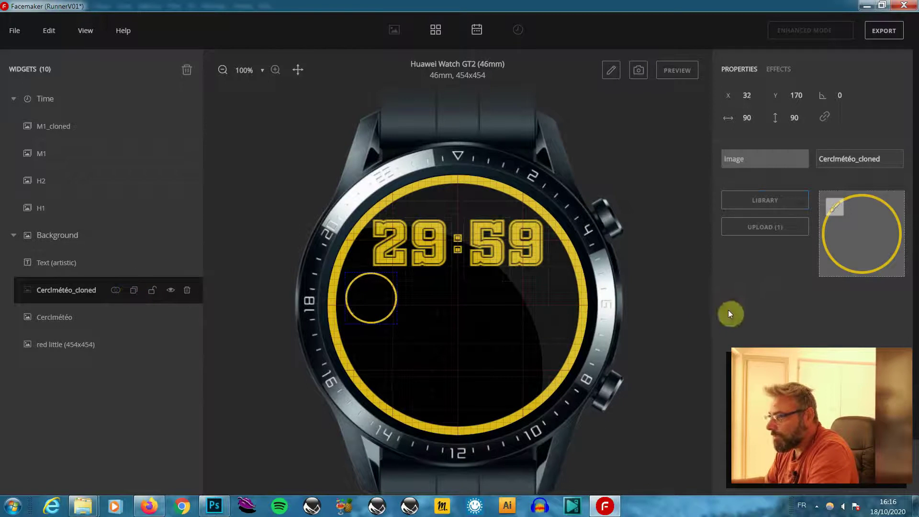
pyautogui.press('Right')
pyautogui.press('Right')
pyautogui.press('Right')
pyautogui.press('Right')
pyautogui.press('Right')
pyautogui.press('Right')
pyautogui.press('Right')
pyautogui.press('Right')
pyautogui.press('Right')
pyautogui.press('Right')
pyautogui.press('Right')
pyautogui.press('Right')
pyautogui.press('Right')
pyautogui.press('Right')
pyautogui.press('Right')
pyautogui.press('Right')
pyautogui.press('Right')
pyautogui.press('Right')
pyautogui.press('Right')
pyautogui.press('Right')
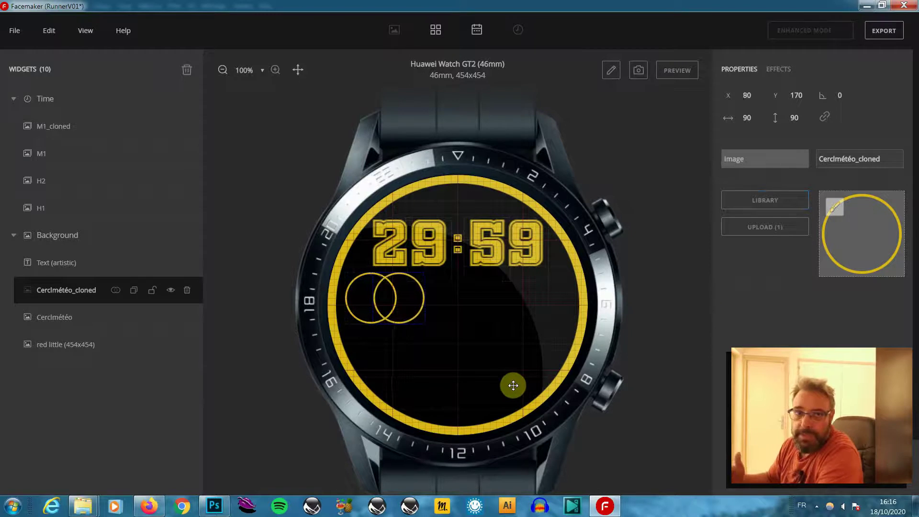
pyautogui.press('Right')
pyautogui.press('Right')
pyautogui.press('Right')
pyautogui.press('Right')
pyautogui.press('Right')
pyautogui.press('Right')
pyautogui.press('Right')
pyautogui.press('Right')
pyautogui.press('Right')
pyautogui.press('Right')
pyautogui.press('Right')
pyautogui.press('Right')
pyautogui.press('Right')
pyautogui.press('Right')
pyautogui.press('Right')
pyautogui.press('Right')
pyautogui.press('Right')
pyautogui.press('Right')
pyautogui.press('Right')
pyautogui.press('Right')
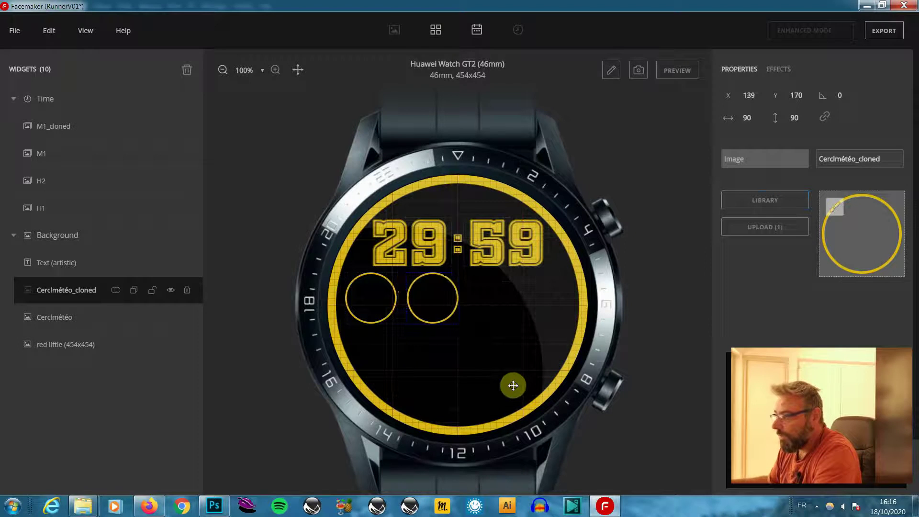
pyautogui.press('Right')
pyautogui.press('Right')
pyautogui.press('Right')
pyautogui.press('Right')
pyautogui.press('Right')
pyautogui.press('Right')
pyautogui.press('Right')
pyautogui.press('Right')
pyautogui.press('Right')
pyautogui.press('Right')
pyautogui.press('Right')
pyautogui.press('Right')
pyautogui.press('Right')
pyautogui.press('Right')
pyautogui.press('Right')
pyautogui.press('Right')
pyautogui.press('Right')
pyautogui.press('Right')
pyautogui.press('Right')
pyautogui.press('Right')
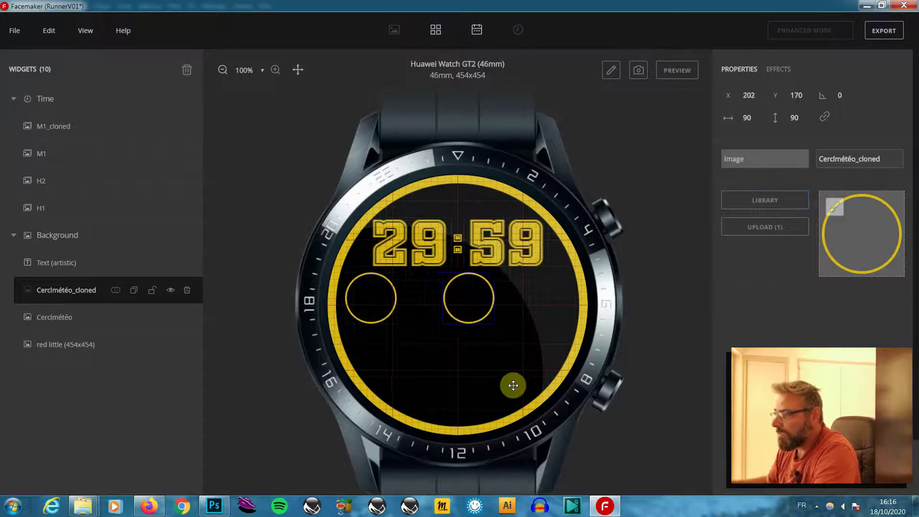
pyautogui.press('Right')
pyautogui.press('Right')
pyautogui.press('Right')
pyautogui.press('Right')
pyautogui.press('Right')
pyautogui.press('Right')
pyautogui.press('Right')
pyautogui.press('Right')
pyautogui.press('Right')
pyautogui.press('Right')
pyautogui.press('Right')
pyautogui.press('Right')
pyautogui.press('Right')
pyautogui.press('Right')
pyautogui.press('Right')
pyautogui.press('Right')
pyautogui.press('Right')
pyautogui.press('Right')
pyautogui.press('Right')
pyautogui.press('Right')
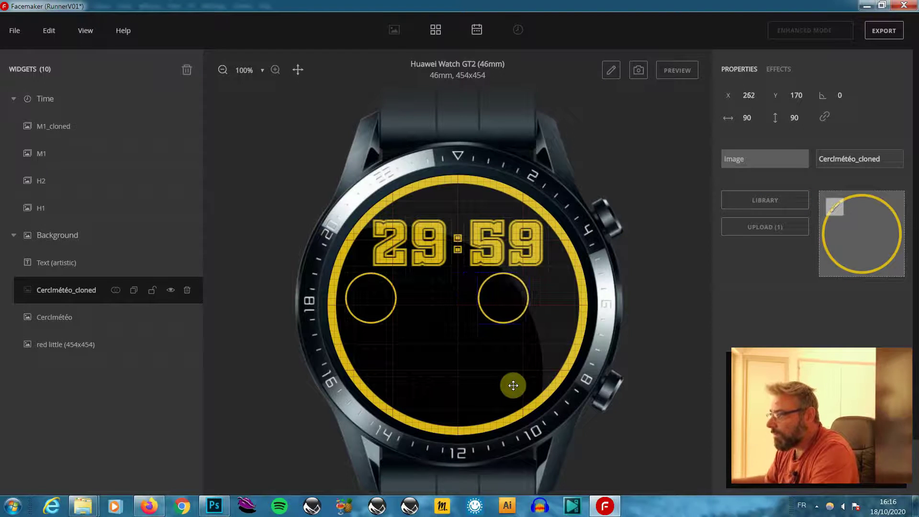
pyautogui.press('Right')
pyautogui.press('Right')
pyautogui.press('Right')
pyautogui.press('Right')
pyautogui.press('Right')
pyautogui.press('Right')
pyautogui.press('Right')
pyautogui.press('Right')
pyautogui.press('Right')
pyautogui.press('Right')
pyautogui.press('Right')
pyautogui.press('Right')
pyautogui.press('Right')
pyautogui.press('Right')
pyautogui.press('Right')
pyautogui.press('Right')
pyautogui.press('Right')
pyautogui.press('Right')
pyautogui.press('Right')
pyautogui.press('Right')
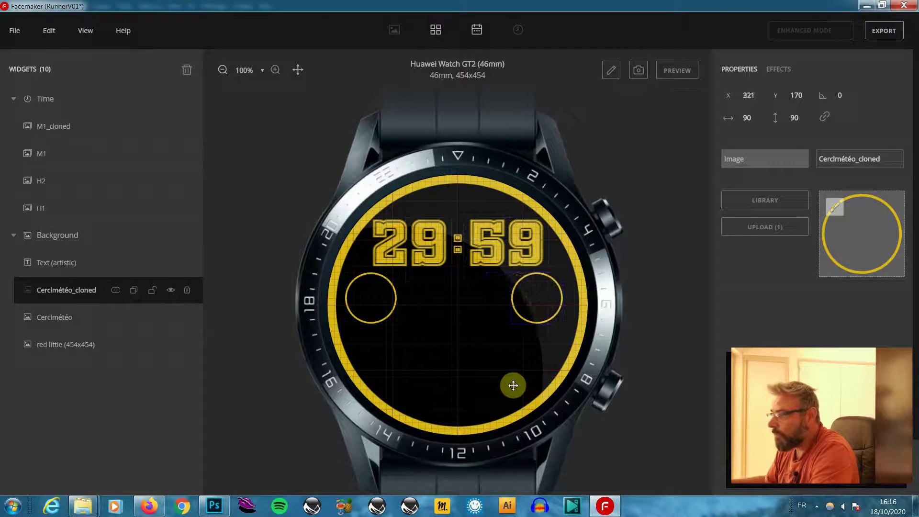
pyautogui.press('Right')
pyautogui.press('Right')
pyautogui.press('Right')
pyautogui.press('Right')
pyautogui.press('Right')
pyautogui.press('Right')
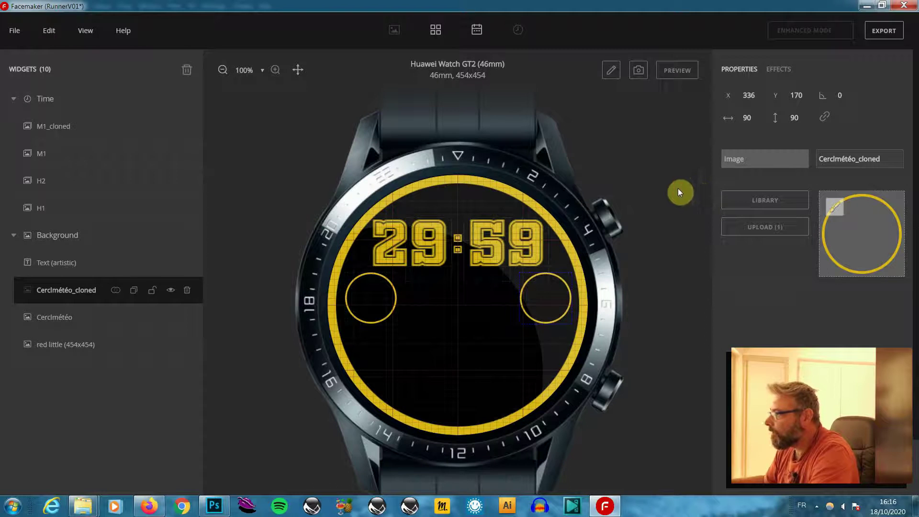
# Step: Rename the duplicated ring to Cerclbattery and the second minutes digit to M2
pyautogui.moveTo(886, 158); pyautogui.dragTo(839, 154)
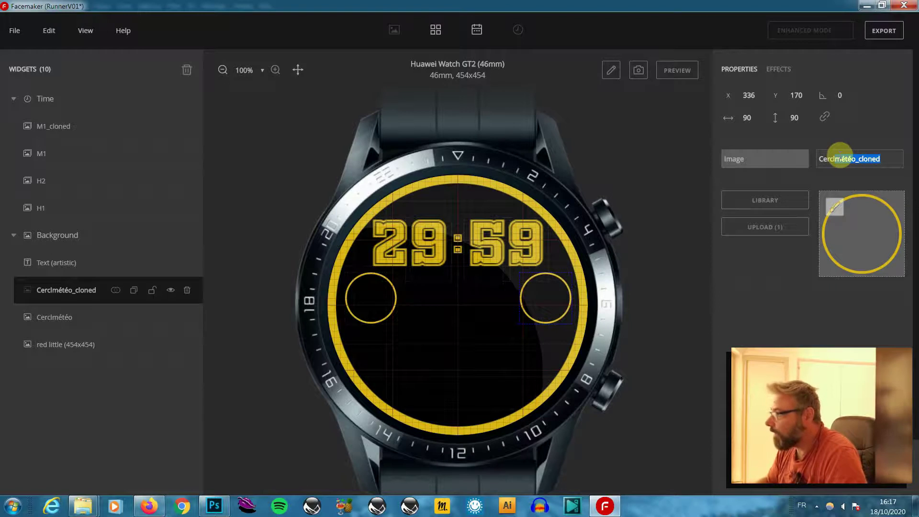
pyautogui.write('battery')
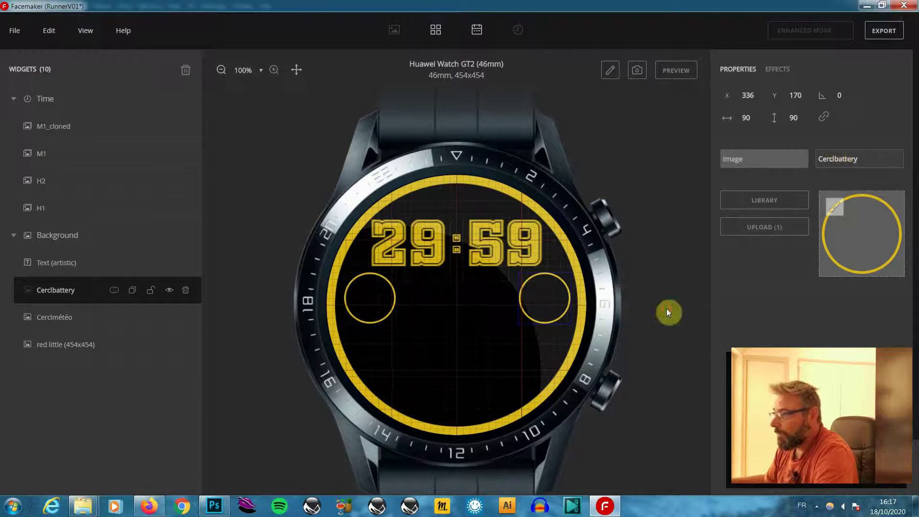
pyautogui.click(533, 246)
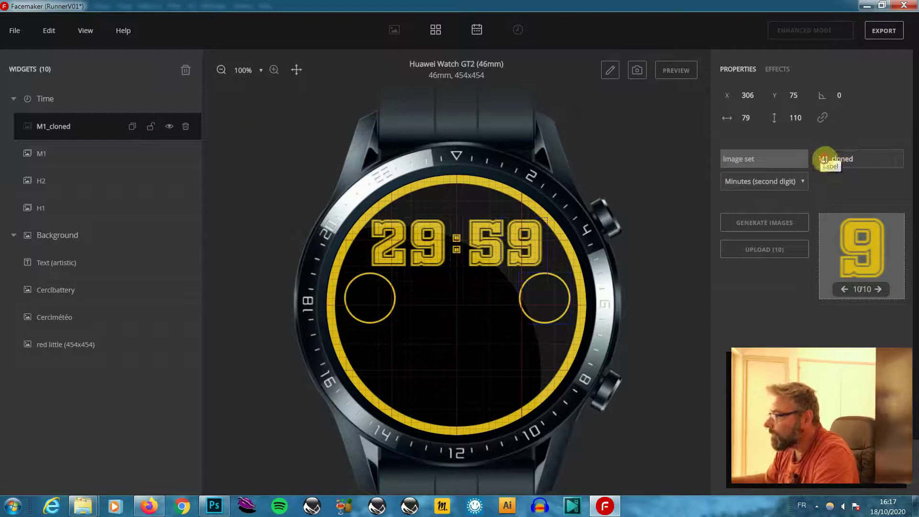
pyautogui.doubleClick(825, 158)
pyautogui.write('M2')
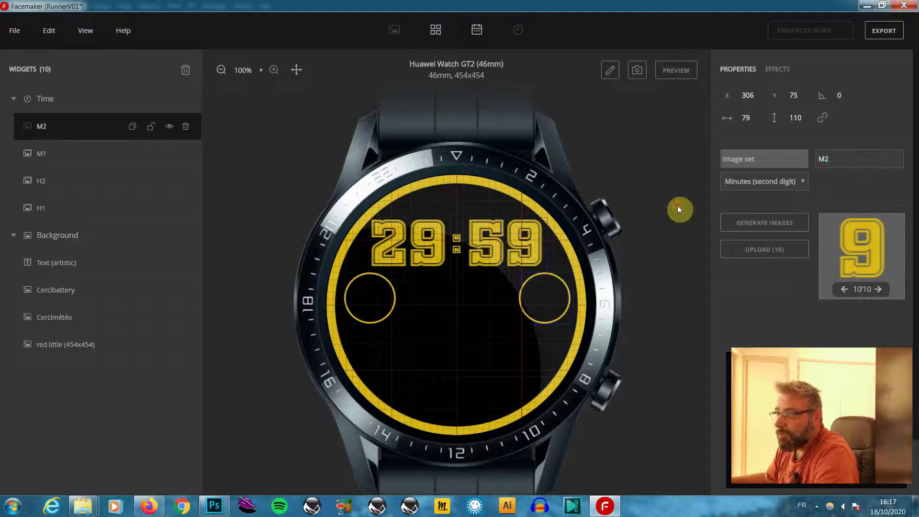
# Step: Duplicate the M2 digit as a Seconds (first digit) image set and generate its images at a smaller size, 49 by 68
pyautogui.click(132, 126)
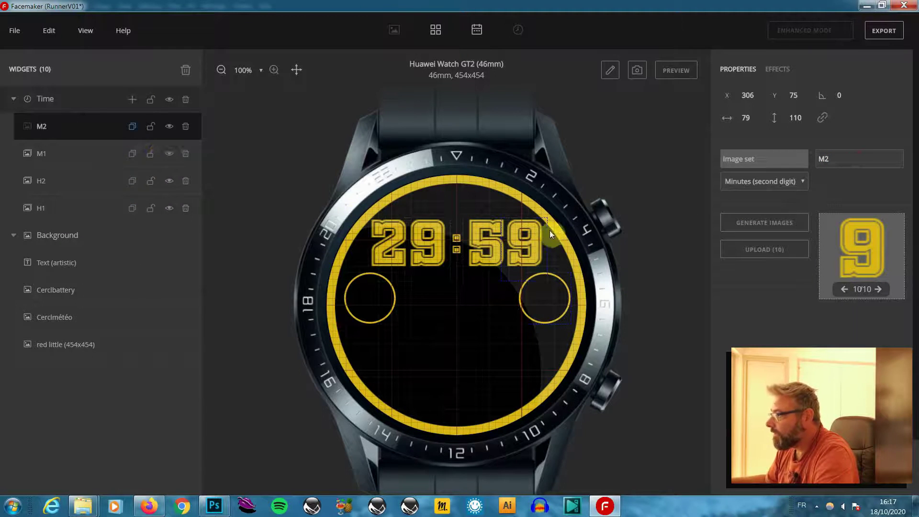
pyautogui.click(802, 182)
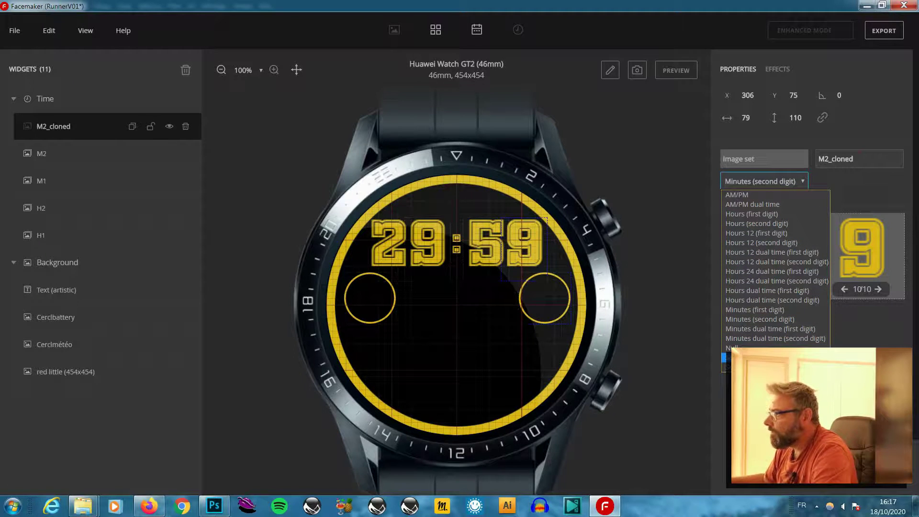
pyautogui.click(768, 345)
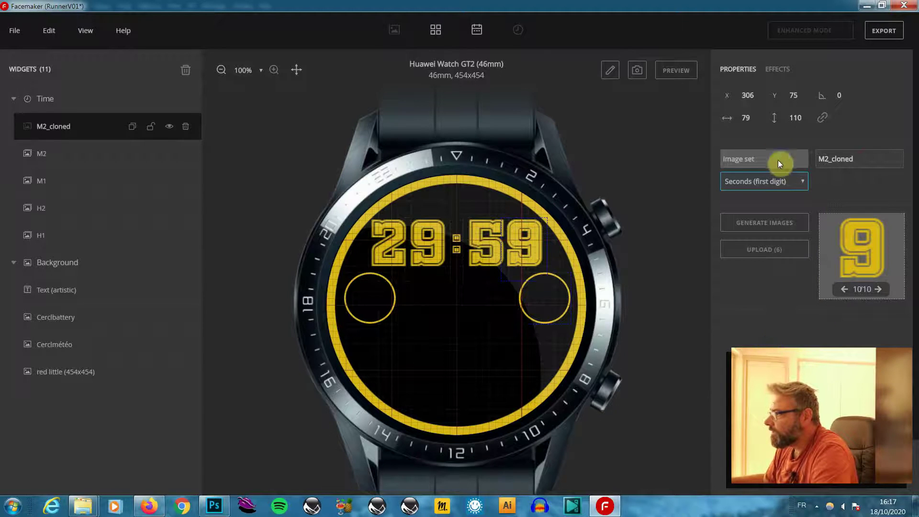
pyautogui.click(776, 227)
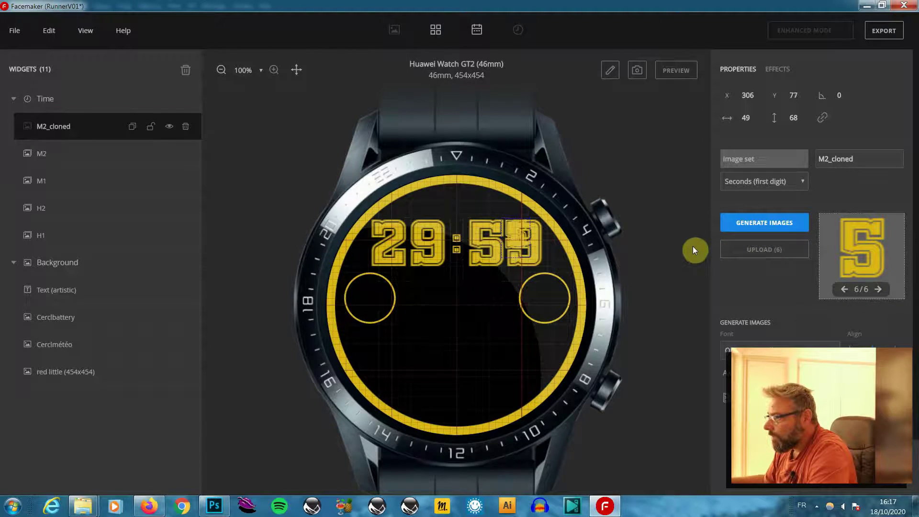
# Step: Move the first seconds digit to the lower part of the dial at about X 173, Y 368
pyautogui.press('Down')
pyautogui.press('Down')
pyautogui.press('Down')
pyautogui.press('Down')
pyautogui.press('Down')
pyautogui.press('Down')
pyautogui.press('Down')
pyautogui.press('Down')
pyautogui.press('Down')
pyautogui.press('Down')
pyautogui.press('Down')
pyautogui.press('Down')
pyautogui.press('Down')
pyautogui.press('Down')
pyautogui.press('Down')
pyautogui.press('Down')
pyautogui.press('Down')
pyautogui.press('Down')
pyautogui.press('Down')
pyautogui.press('Down')
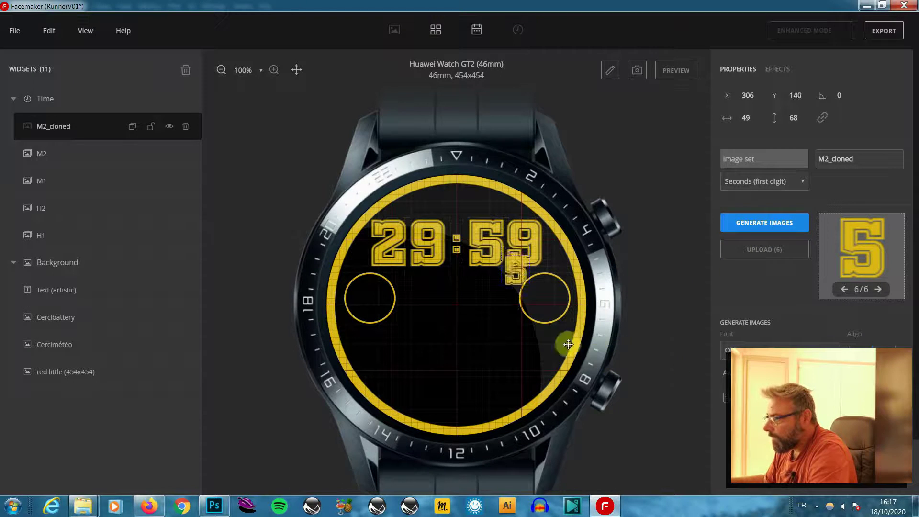
pyautogui.press('Down')
pyautogui.press('Down')
pyautogui.press('Down')
pyautogui.press('Down')
pyautogui.press('Down')
pyautogui.press('Down')
pyautogui.press('Down')
pyautogui.press('Down')
pyautogui.press('Down')
pyautogui.press('Down')
pyautogui.press('Down')
pyautogui.press('Down')
pyautogui.press('Down')
pyautogui.press('Down')
pyautogui.press('Down')
pyautogui.press('Down')
pyautogui.press('Down')
pyautogui.press('Down')
pyautogui.press('Down')
pyautogui.press('Down')
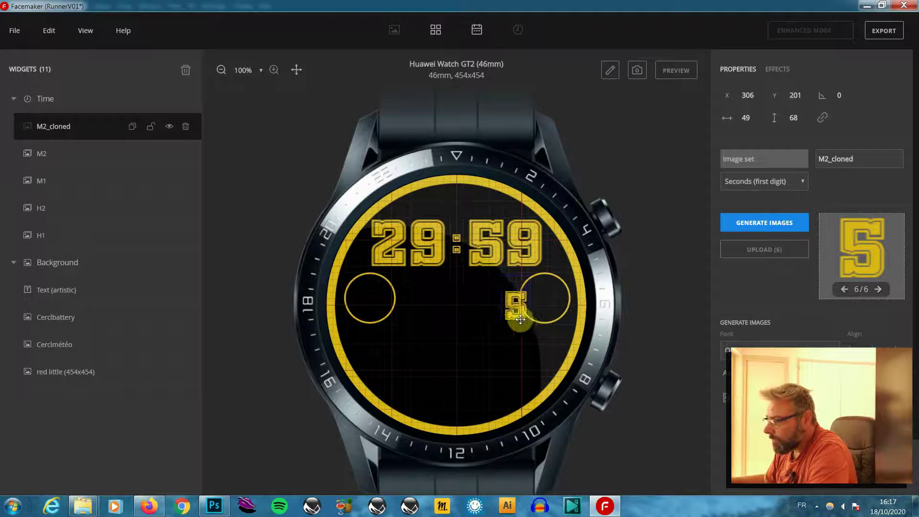
pyautogui.moveTo(520, 319); pyautogui.dragTo(446, 411)
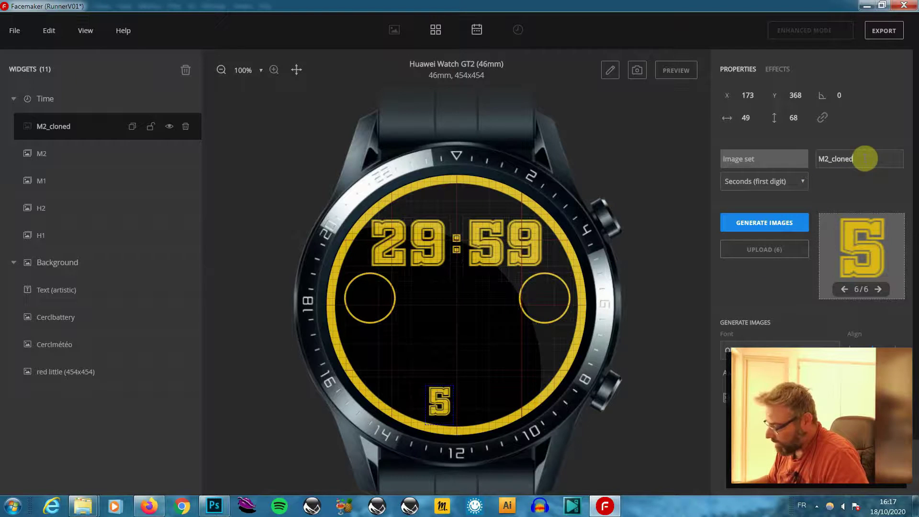
# Step: Rename the first seconds digit to S1 and duplicate it
pyautogui.doubleClick(818, 158)
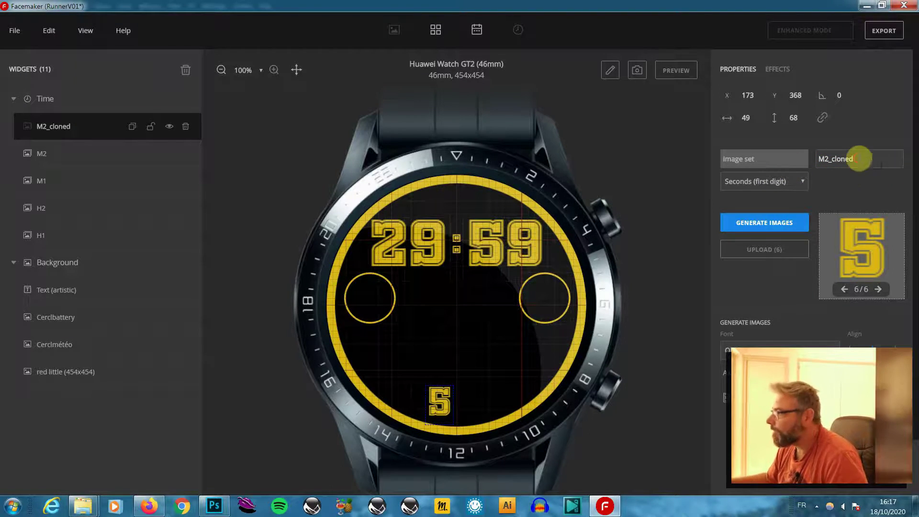
pyautogui.write('S1')
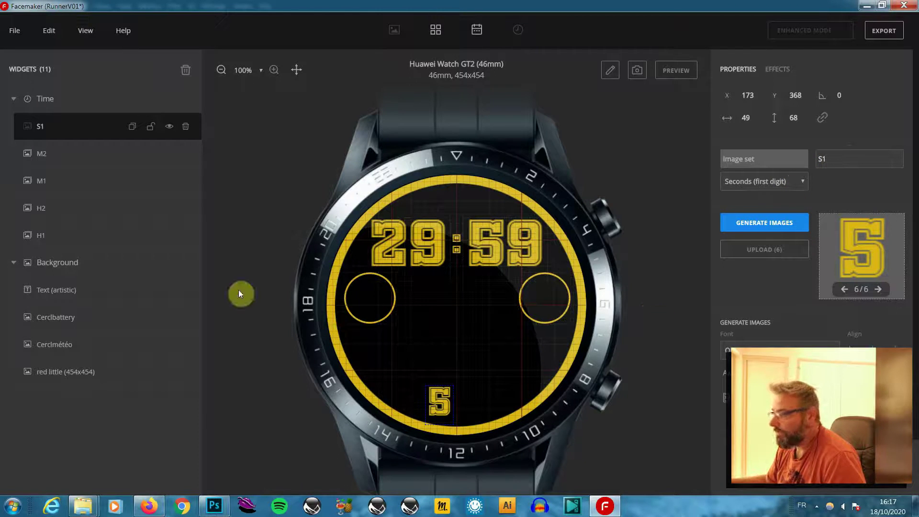
pyautogui.click(134, 127)
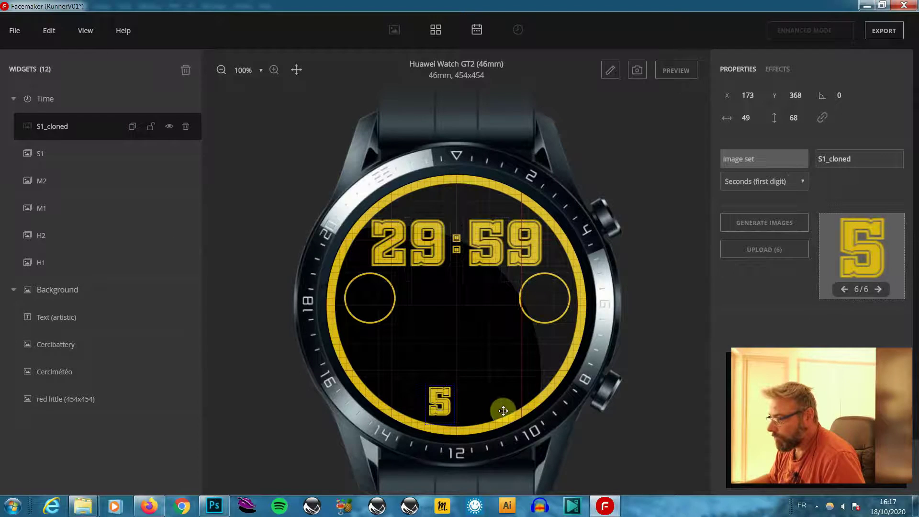
# Step: Move the duplicated seconds digit horizontally to X 228, Y 368, beside S1
pyautogui.press('Right')
pyautogui.press('Right')
pyautogui.press('Right')
pyautogui.press('Right')
pyautogui.press('Right')
pyautogui.press('Right')
pyautogui.press('Right')
pyautogui.press('Right')
pyautogui.press('Right')
pyautogui.press('Right')
pyautogui.press('Right')
pyautogui.press('Right')
pyautogui.press('Right')
pyautogui.press('Right')
pyautogui.press('Right')
pyautogui.press('Right')
pyautogui.press('Right')
pyautogui.press('Right')
pyautogui.press('Right')
pyautogui.press('Right')
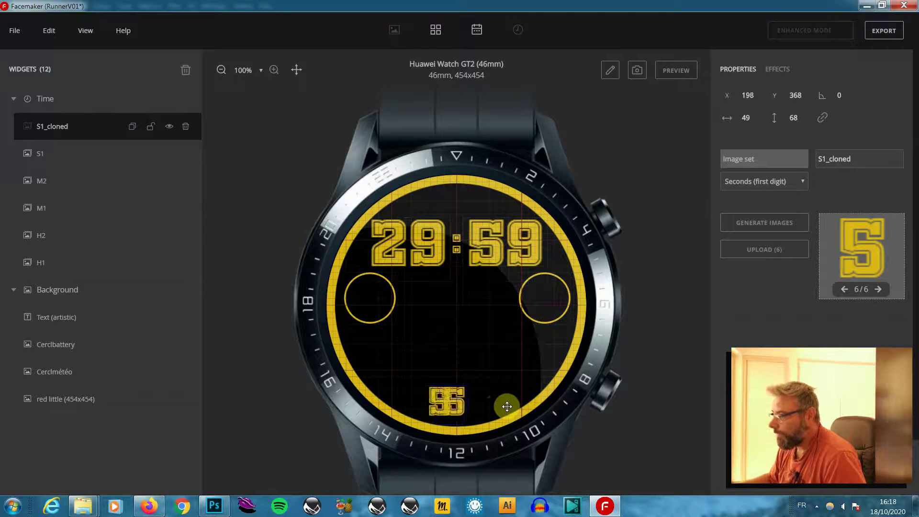
pyautogui.press('Right')
pyautogui.press('Right')
pyautogui.press('Right')
pyautogui.press('Right')
pyautogui.press('Right')
pyautogui.press('Right')
pyautogui.press('Right')
pyautogui.press('Right')
pyautogui.press('Right')
pyautogui.press('Right')
pyautogui.press('Right')
pyautogui.press('Right')
pyautogui.press('Right')
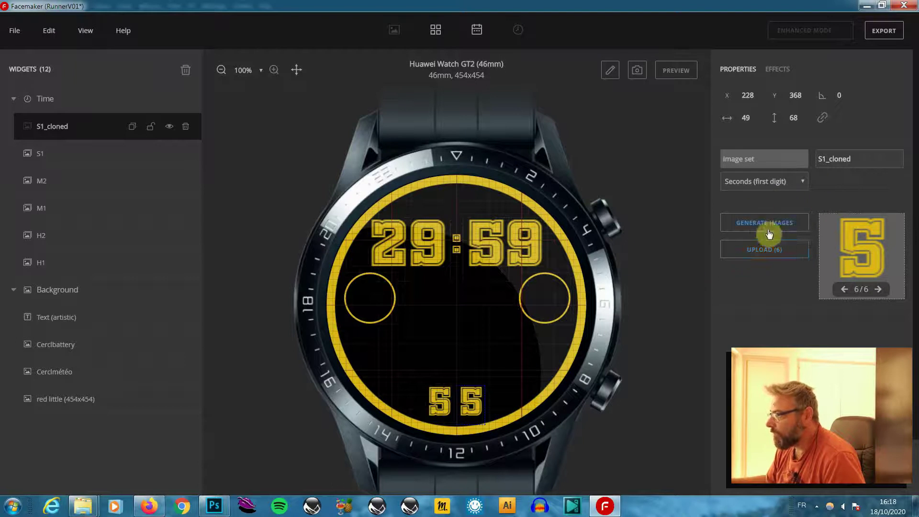
# Step: Rename the duplicated digit to S2 and bring the two seconds digits closer together, with S2 at X 226, Y 368
pyautogui.click(769, 225)
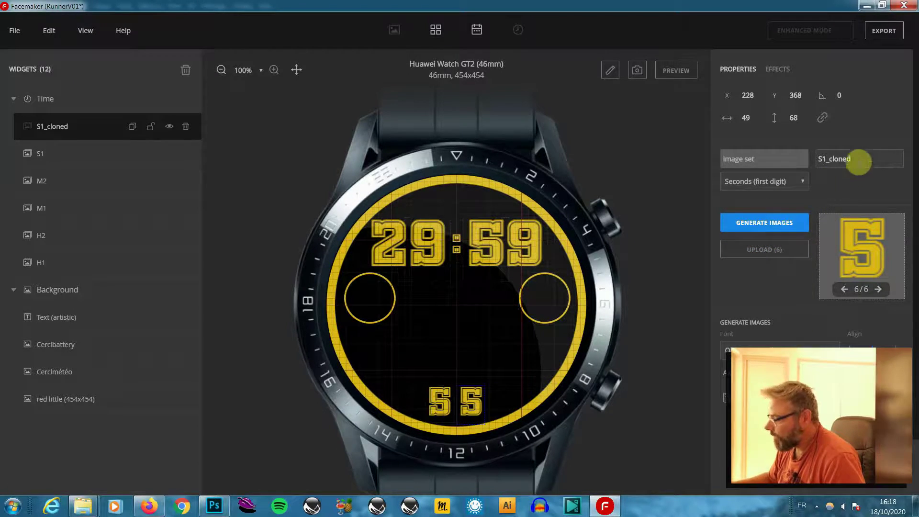
pyautogui.moveTo(854, 159); pyautogui.dragTo(824, 153)
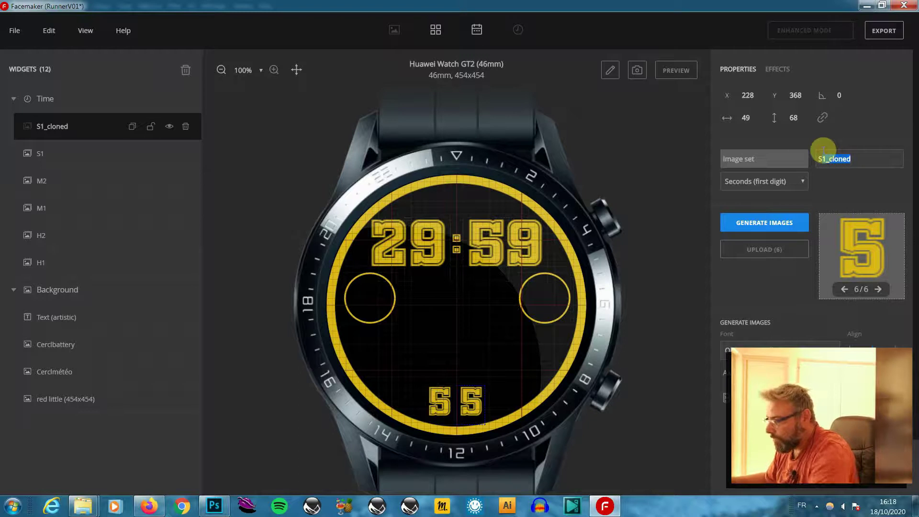
pyautogui.press('BackSpace')
pyautogui.press('BackSpace')
pyautogui.write('2')
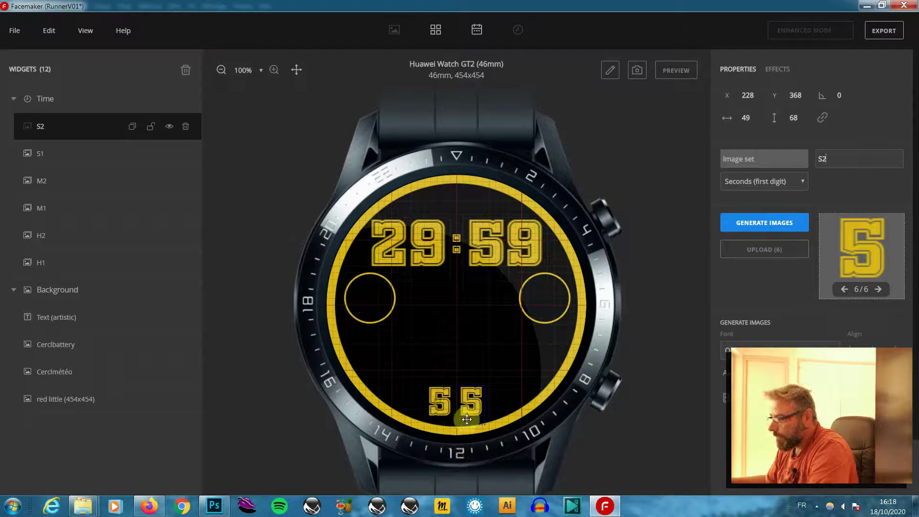
pyautogui.click(440, 405)
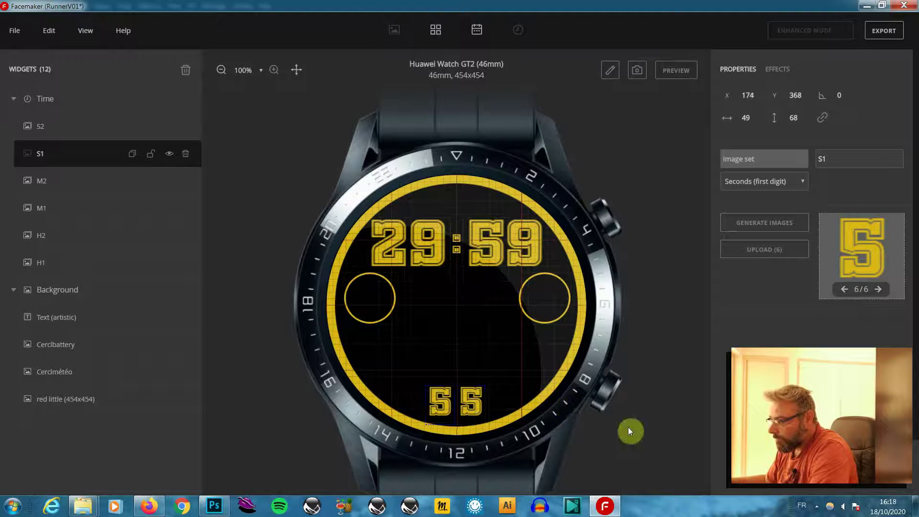
pyautogui.click(489, 409)
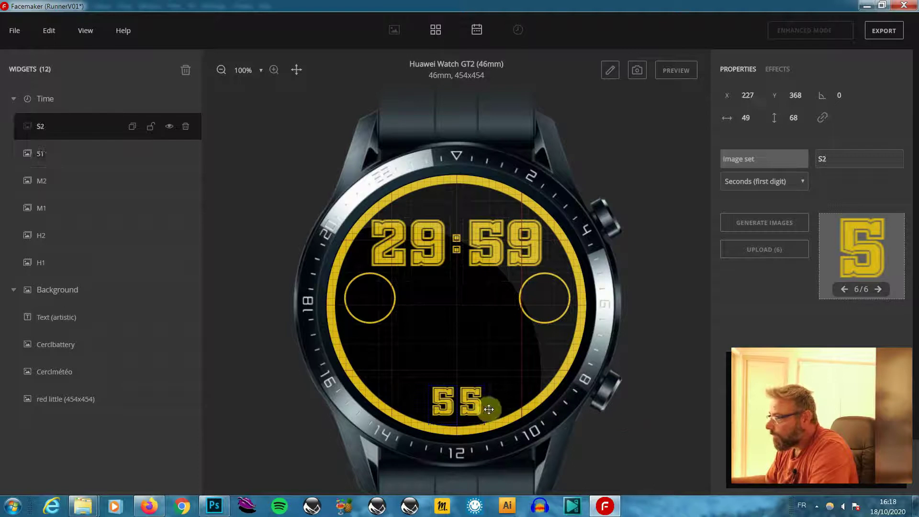
# Step: Set the S2 image set to Seconds (second digit) and generate its images
pyautogui.click(802, 181)
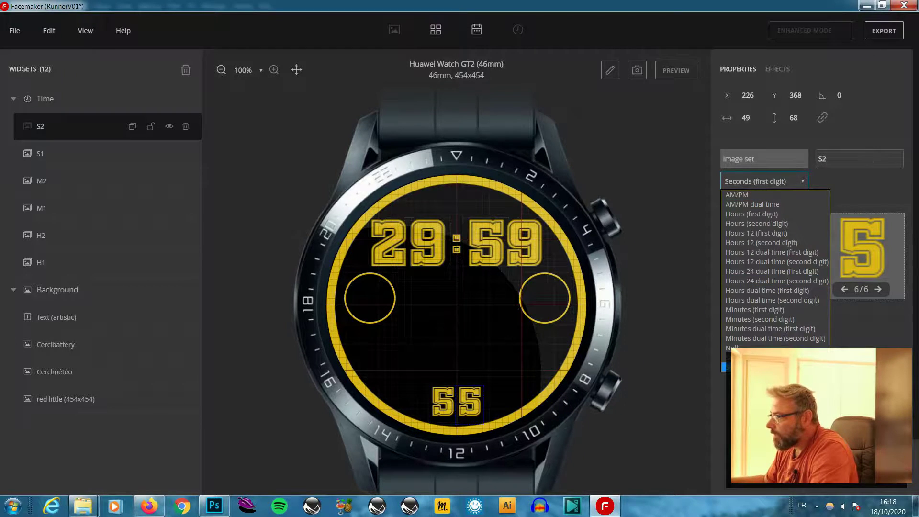
pyautogui.click(766, 367)
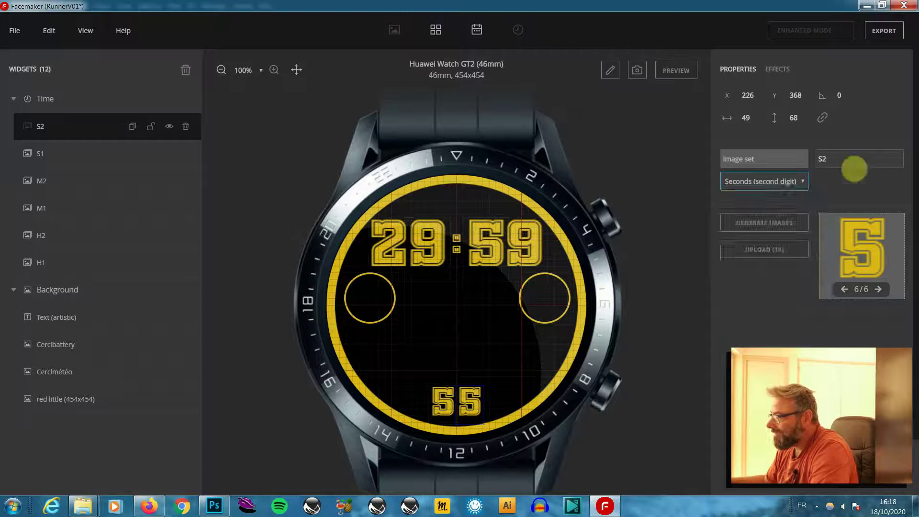
pyautogui.click(780, 226)
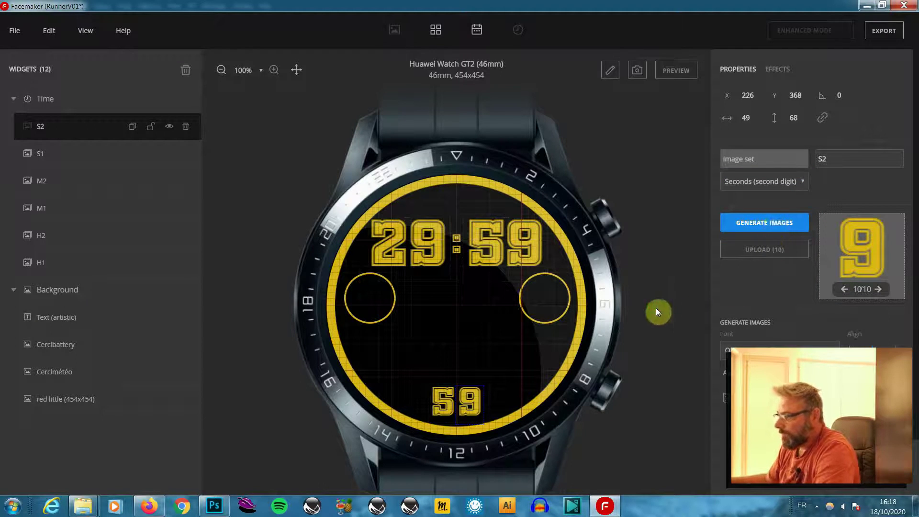
# Step: Preview the watch face with running time, stop the preview and save the project
pyautogui.click(680, 72)
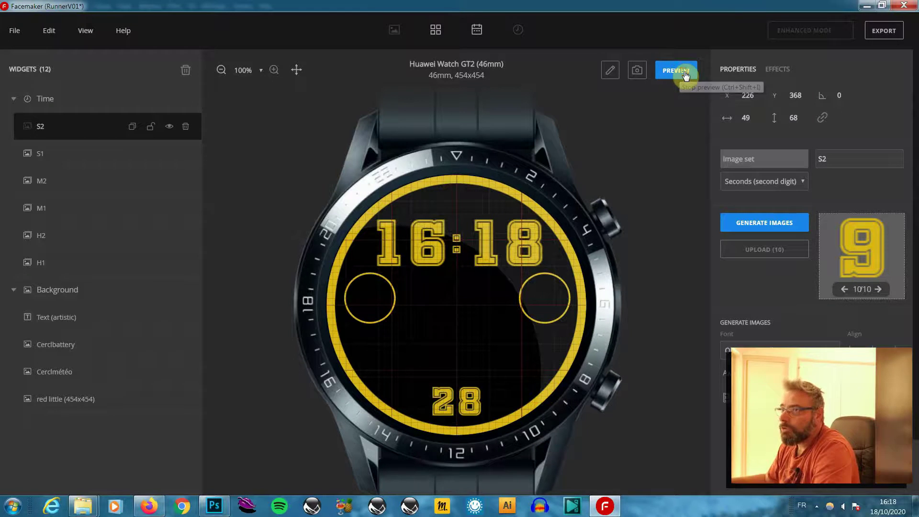
pyautogui.click(680, 71)
pyautogui.click(14, 31)
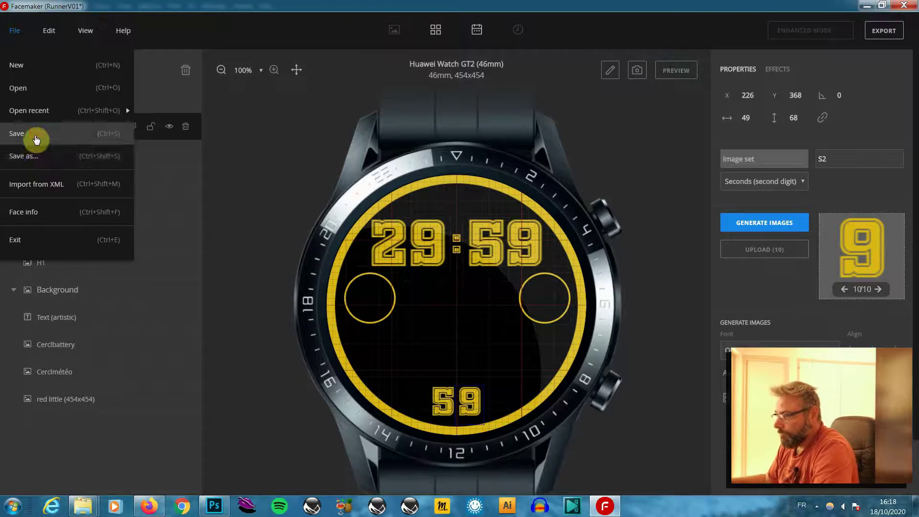
pyautogui.click(37, 134)
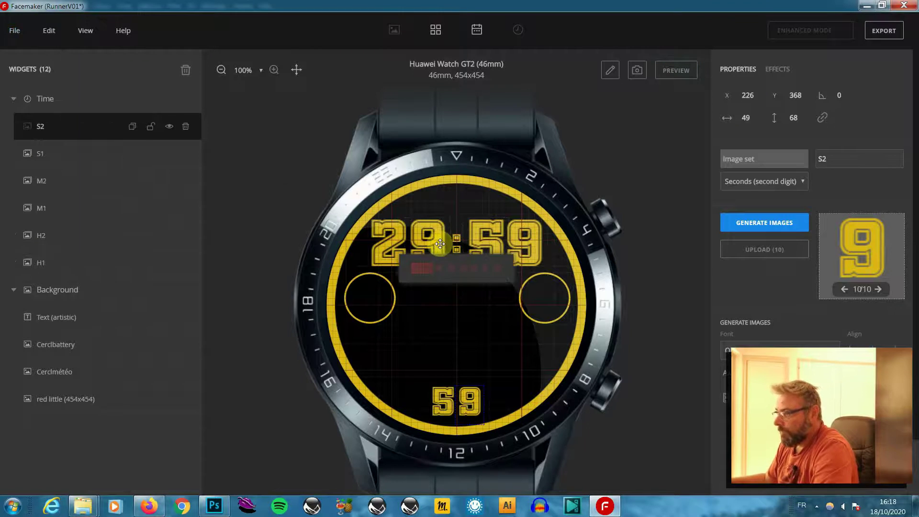
# Step: Export the RunnerV01 watch face as a theme folder
pyautogui.click(382, 312)
pyautogui.click(886, 35)
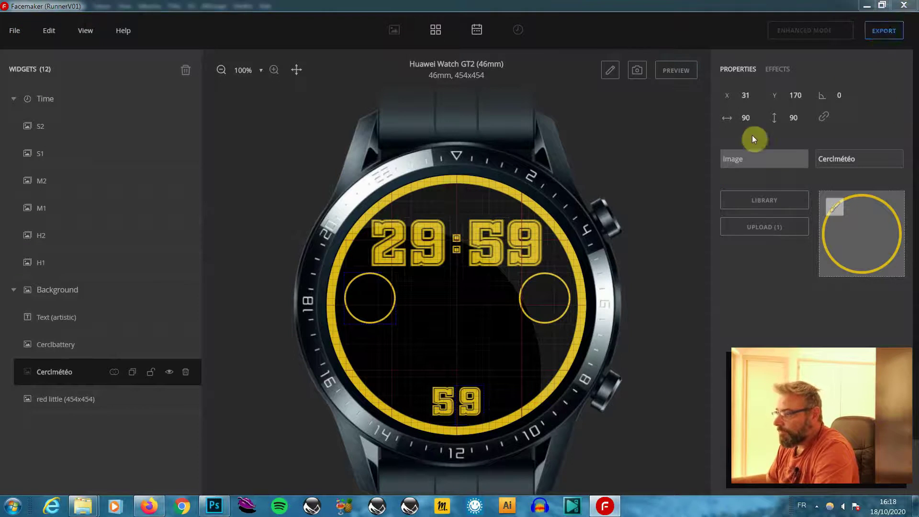
pyautogui.click(345, 306)
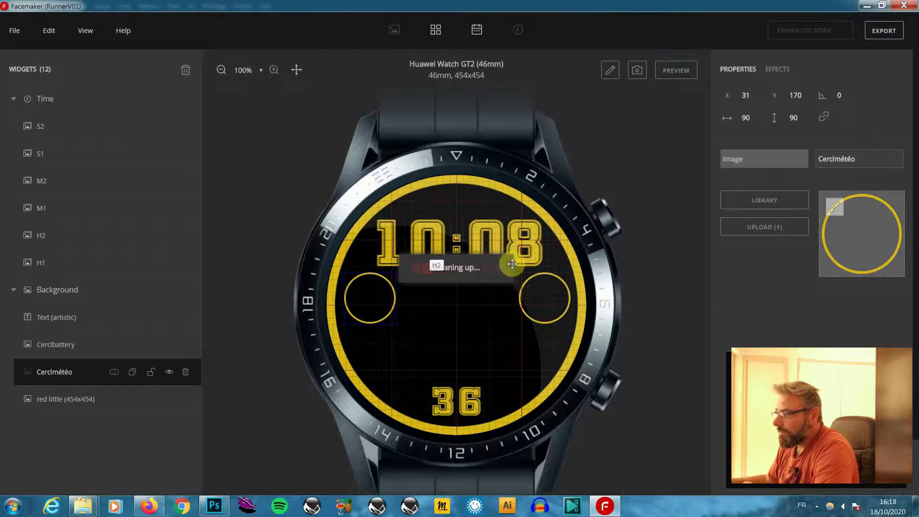
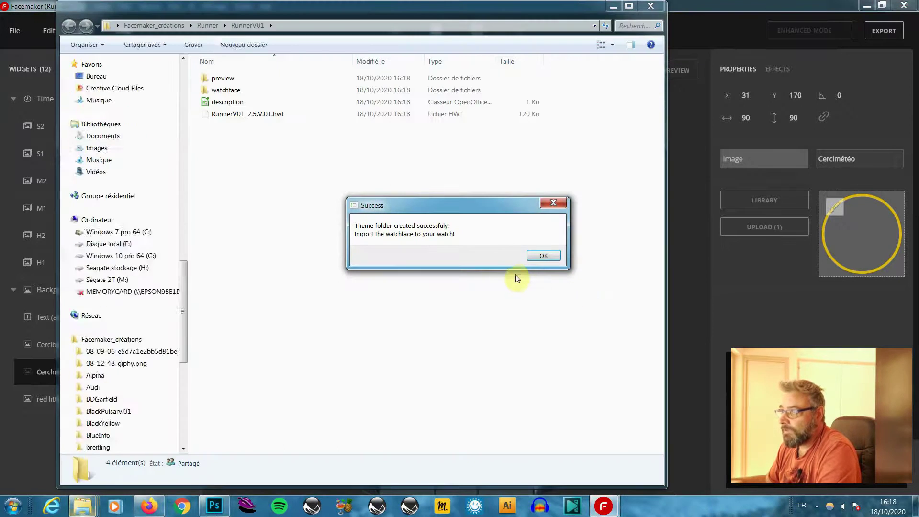
# Step: Check the exported cover image in the preview folder, close the folder and dismiss the export message
pyautogui.click(225, 79)
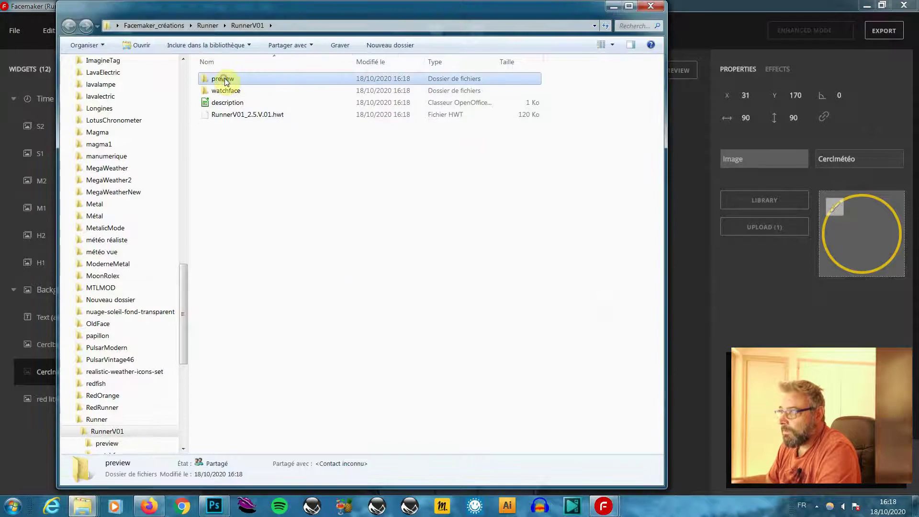
pyautogui.click(198, 80)
pyautogui.doubleClick(216, 78)
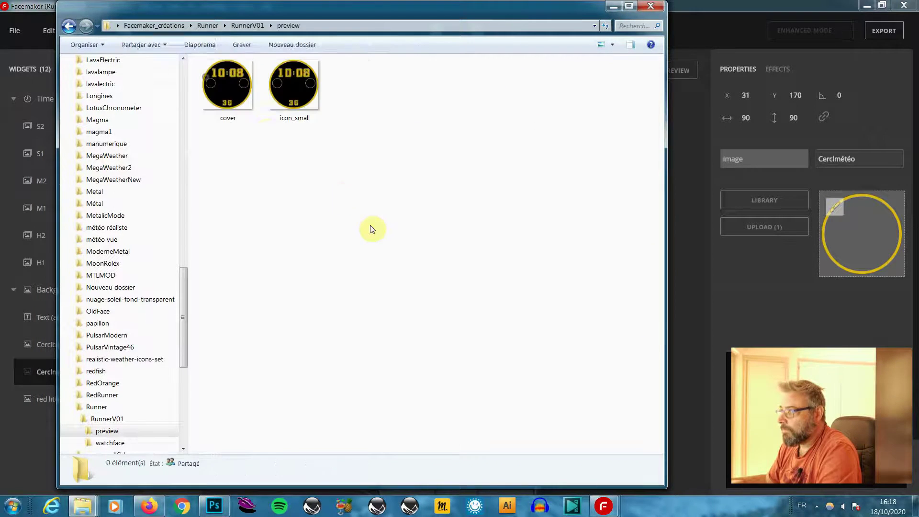
pyautogui.click(233, 94)
pyautogui.doubleClick(238, 98)
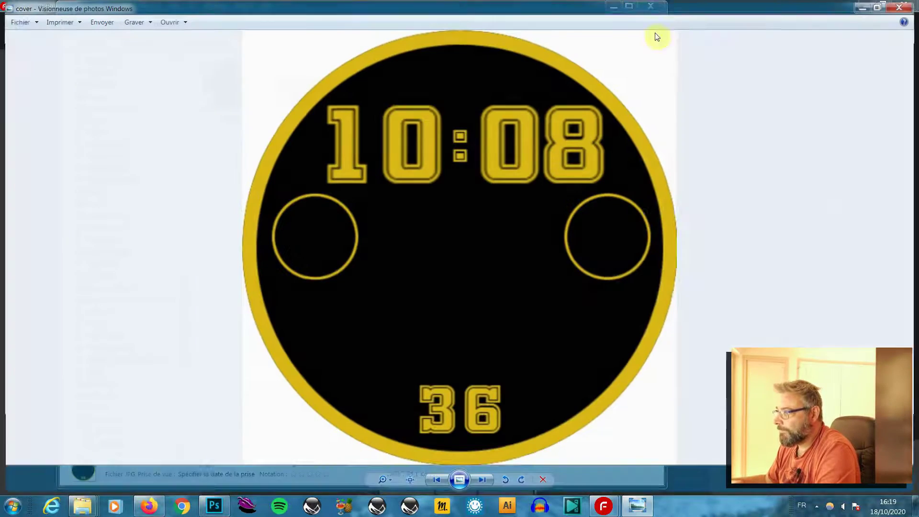
pyautogui.click(909, 7)
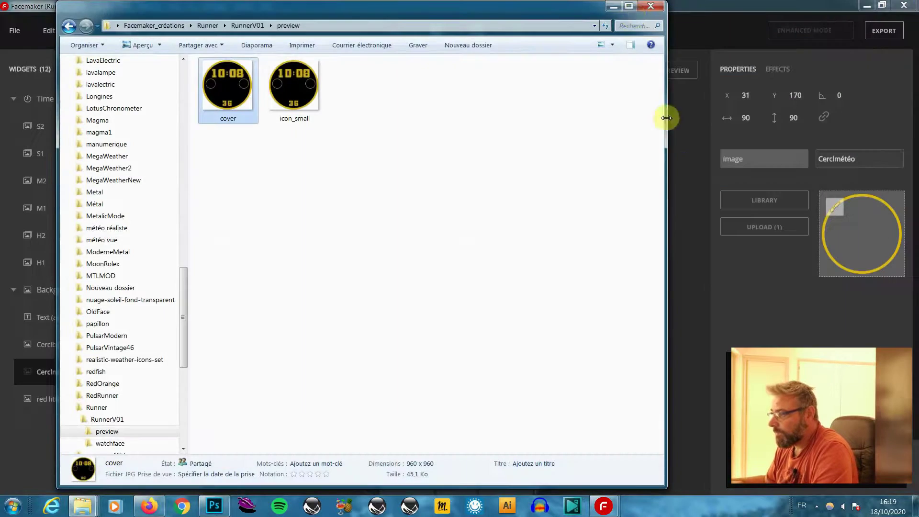
pyautogui.click(650, 7)
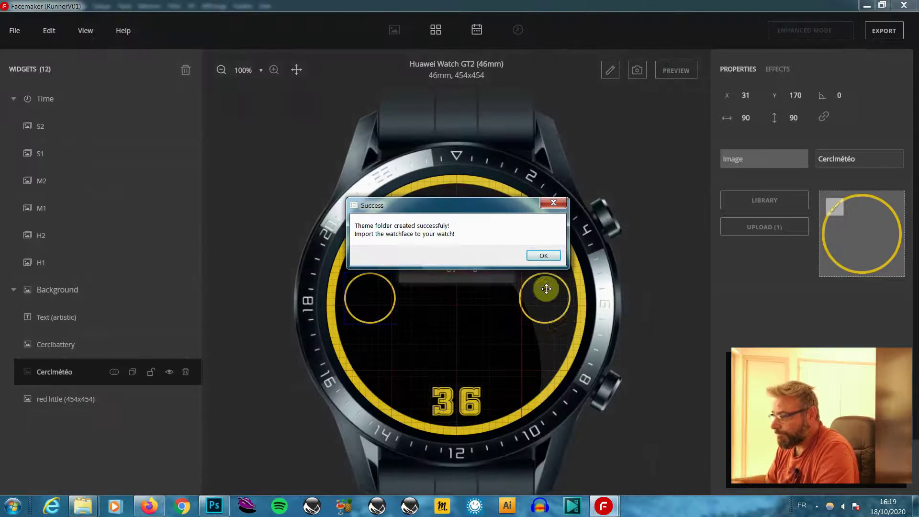
pyautogui.click(544, 256)
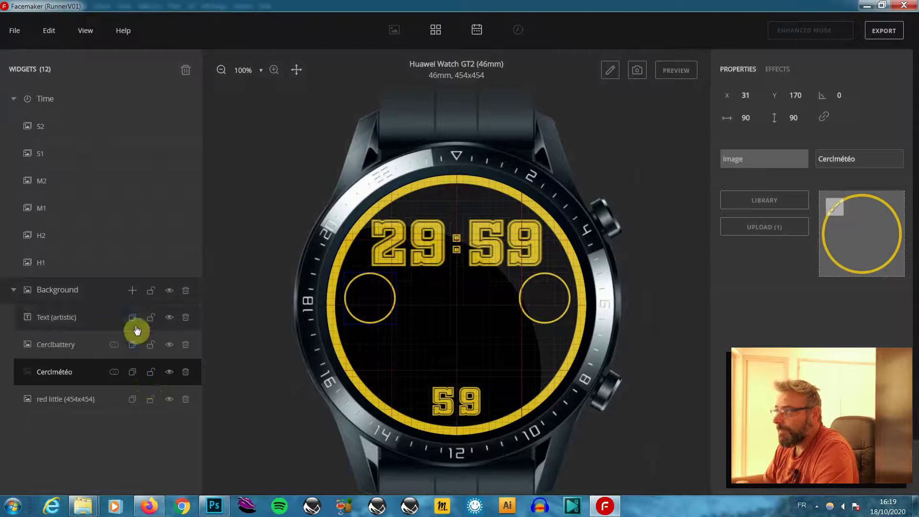
# Step: Add a Widget group with a container whose data type is Battery
pyautogui.click(436, 32)
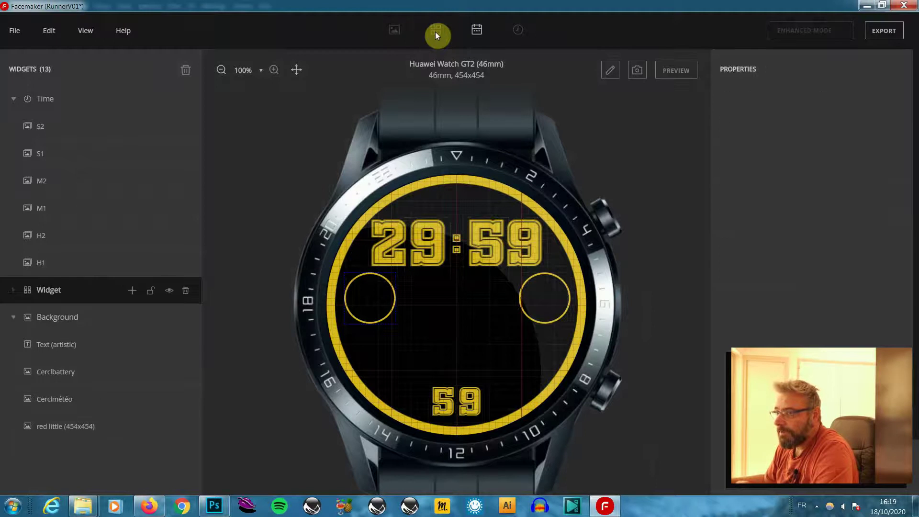
pyautogui.click(133, 290)
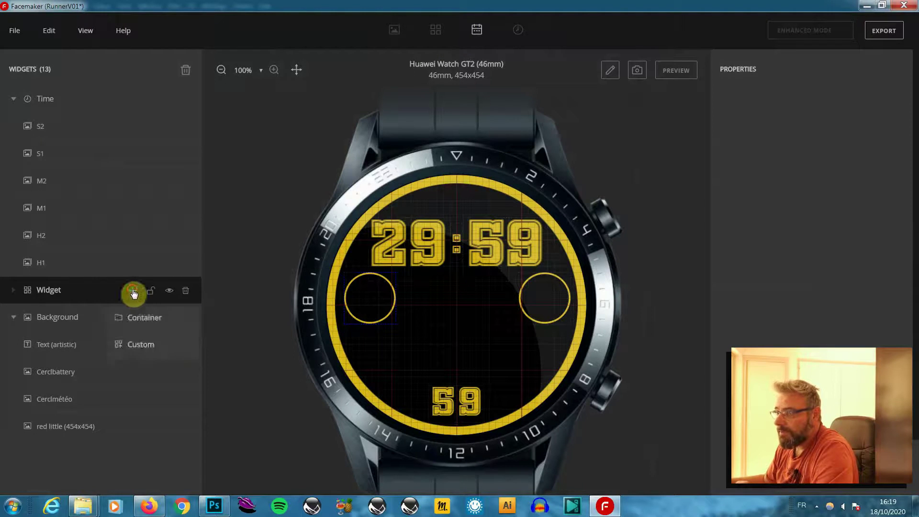
pyautogui.click(145, 318)
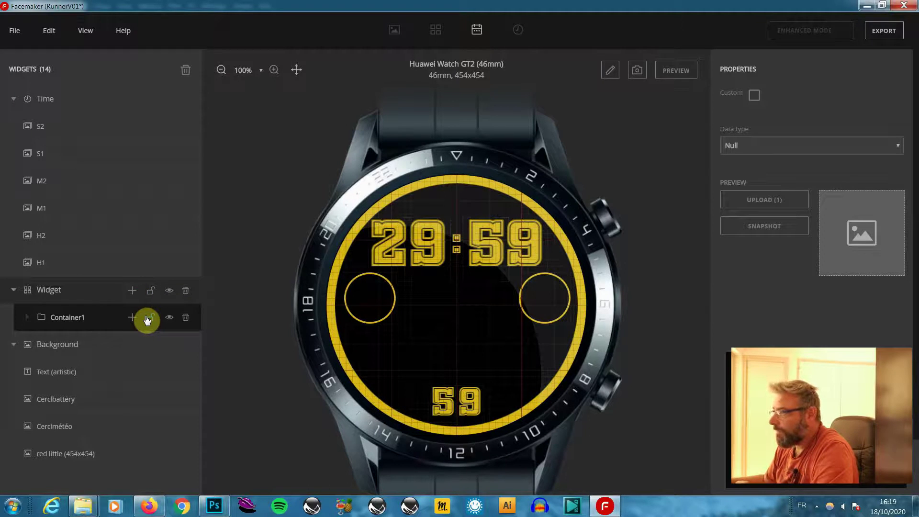
pyautogui.click(898, 147)
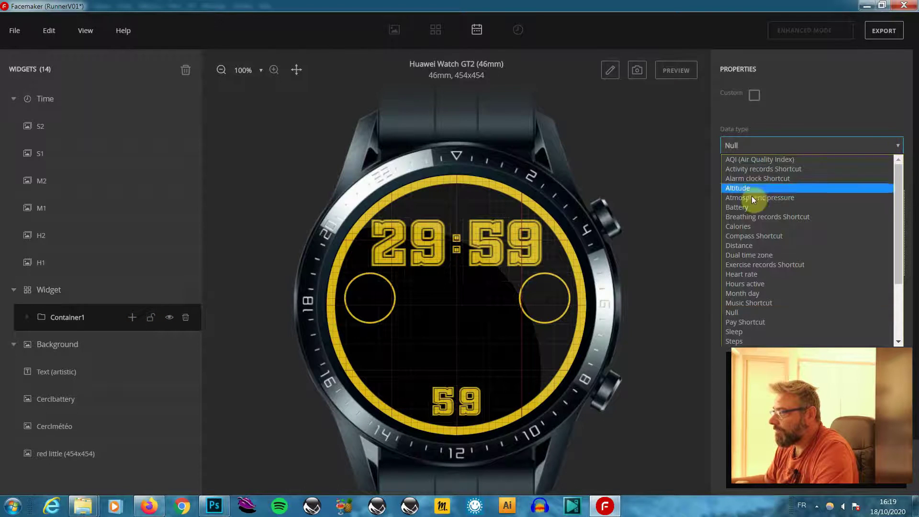
pyautogui.click(751, 208)
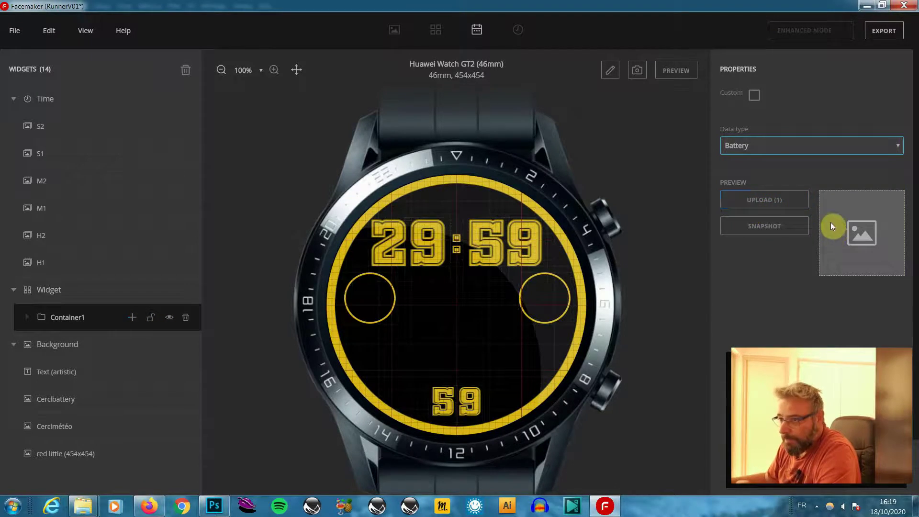
# Step: Add an image set to the battery container, assign it the Battery data and rename it Bat
pyautogui.click(132, 319)
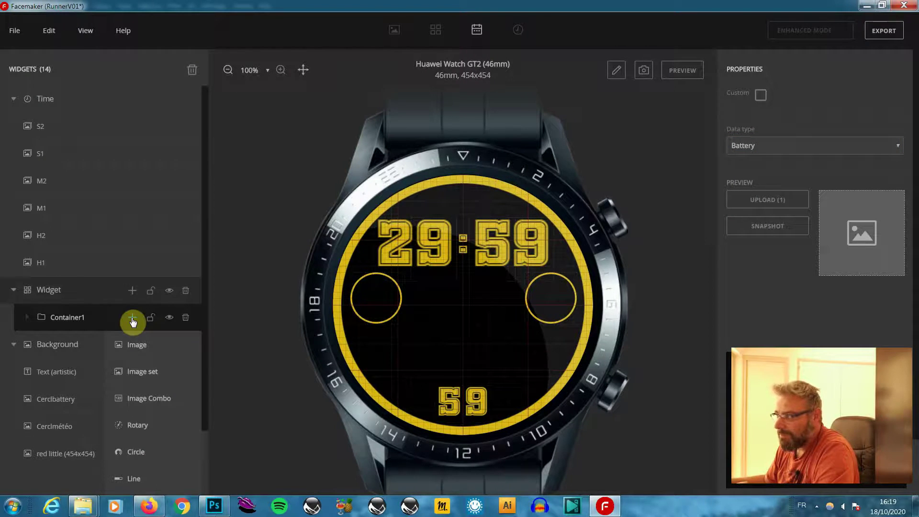
pyautogui.click(147, 372)
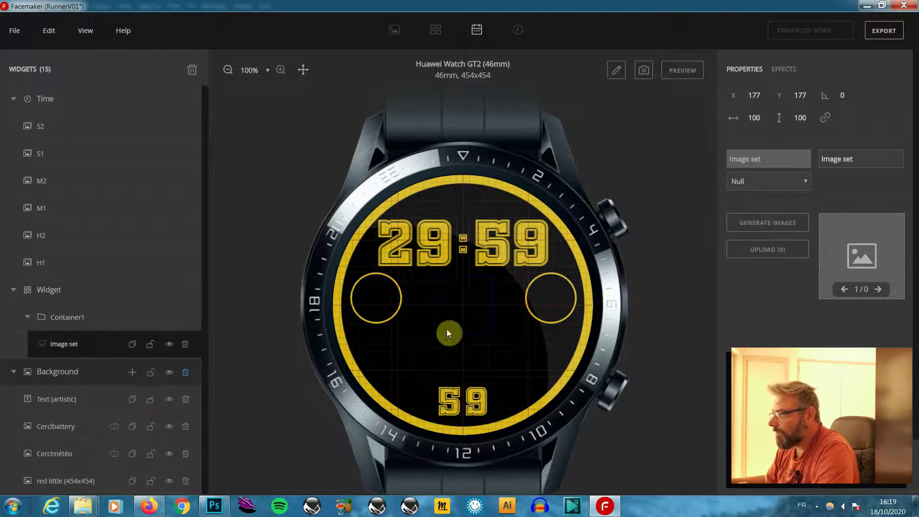
pyautogui.click(803, 184)
pyautogui.click(777, 194)
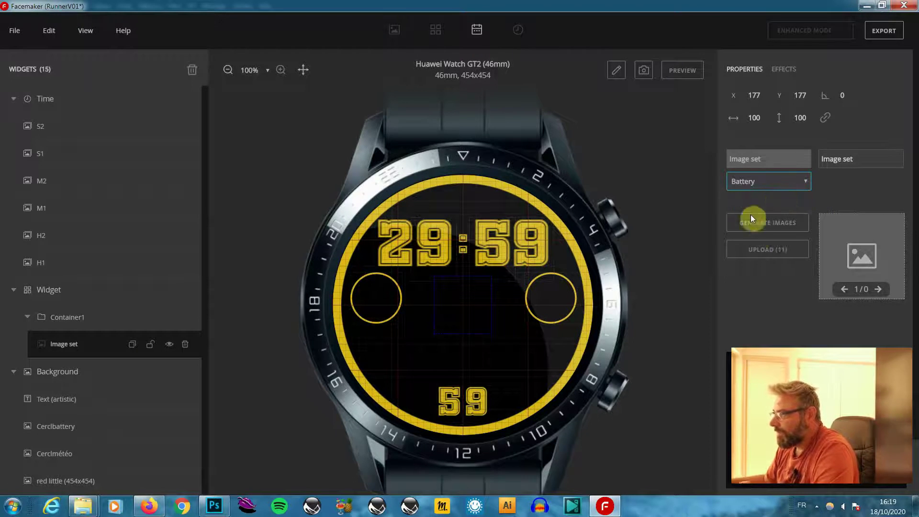
pyautogui.moveTo(847, 163); pyautogui.dragTo(787, 165)
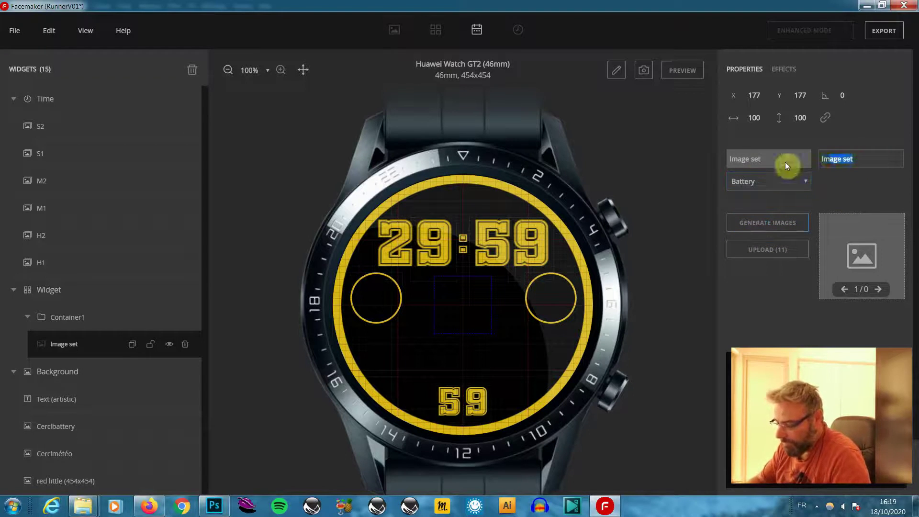
pyautogui.write('Bat')
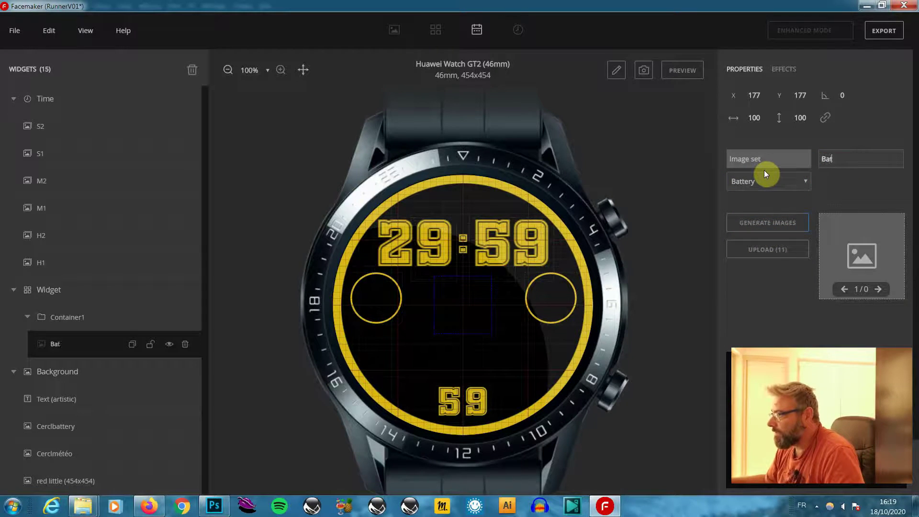
# Step: Complete the battery image set's name as Battery and generate its images
pyautogui.write('tery')
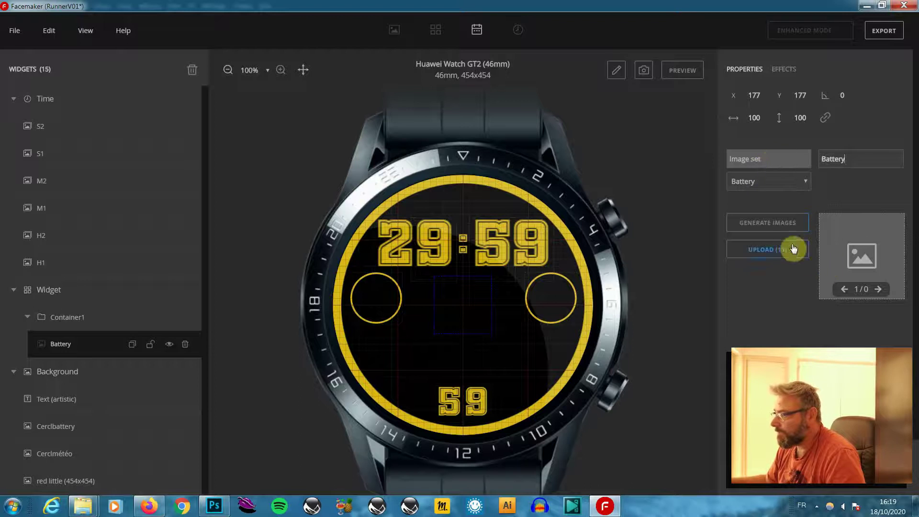
pyautogui.click(782, 224)
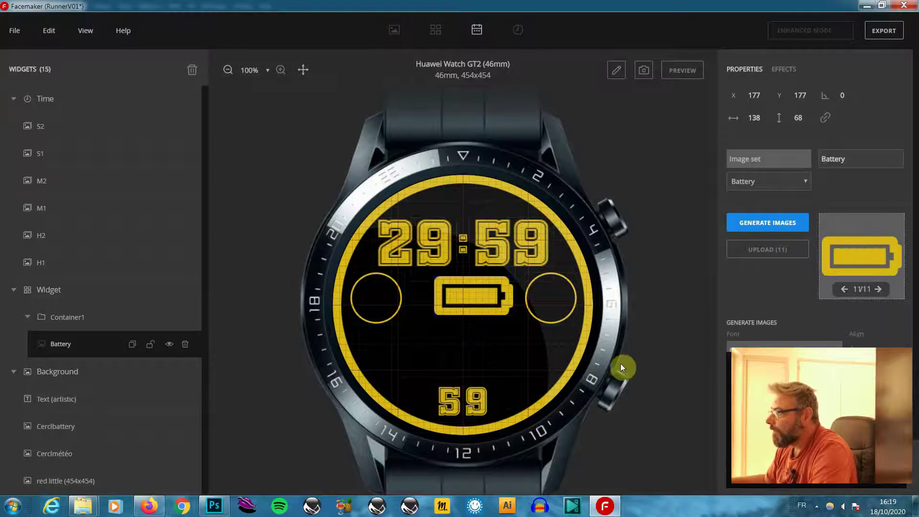
# Step: Shrink the battery icon to 57 × 28 and move it into the watch face's right-hand circle at X 353, Y 202
pyautogui.click(768, 119)
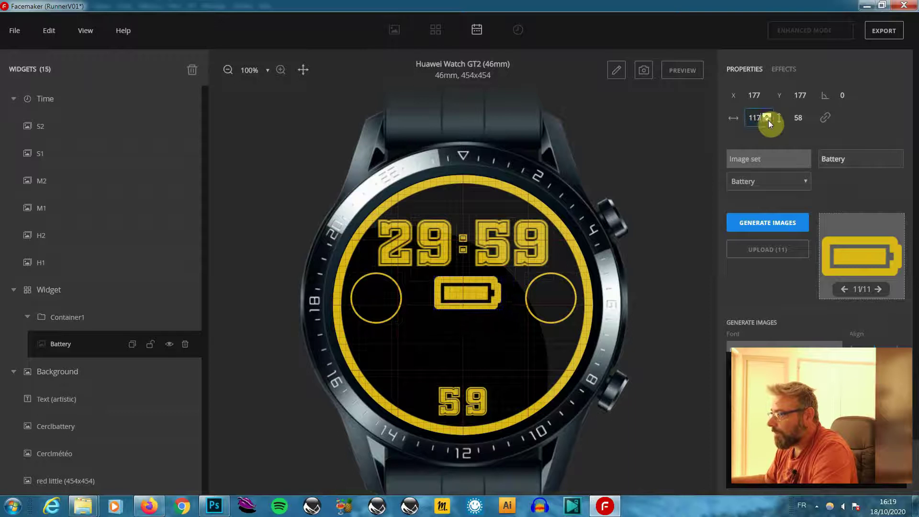
pyautogui.moveTo(769, 119); pyautogui.dragTo(768, 120)
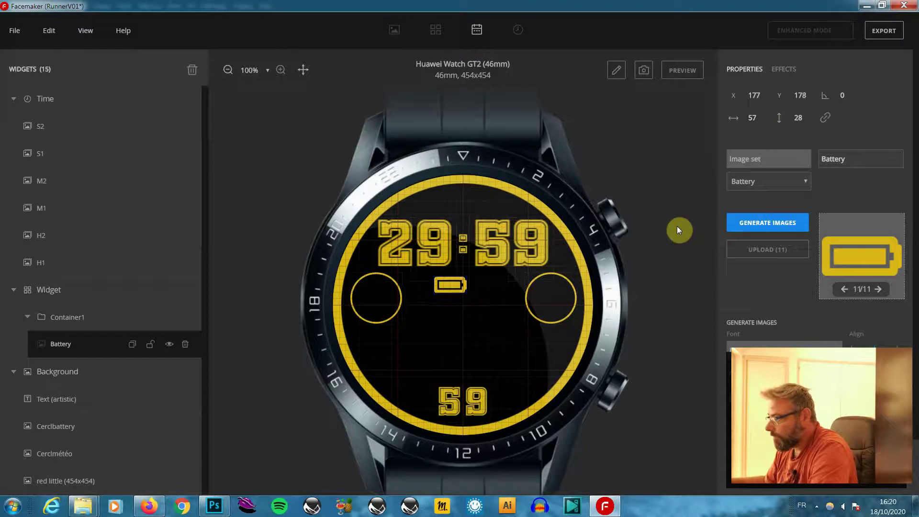
pyautogui.press('Down')
pyautogui.press('Down')
pyautogui.press('Down')
pyautogui.press('Down')
pyautogui.press('Down')
pyautogui.press('Down')
pyautogui.press('Down')
pyautogui.press('Down')
pyautogui.press('Down')
pyautogui.press('Down')
pyautogui.press('Down')
pyautogui.press('Down')
pyautogui.press('Down')
pyautogui.press('Down')
pyautogui.press('Down')
pyautogui.press('Down')
pyautogui.press('Down')
pyautogui.press('Down')
pyautogui.press('Down')
pyautogui.press('Down')
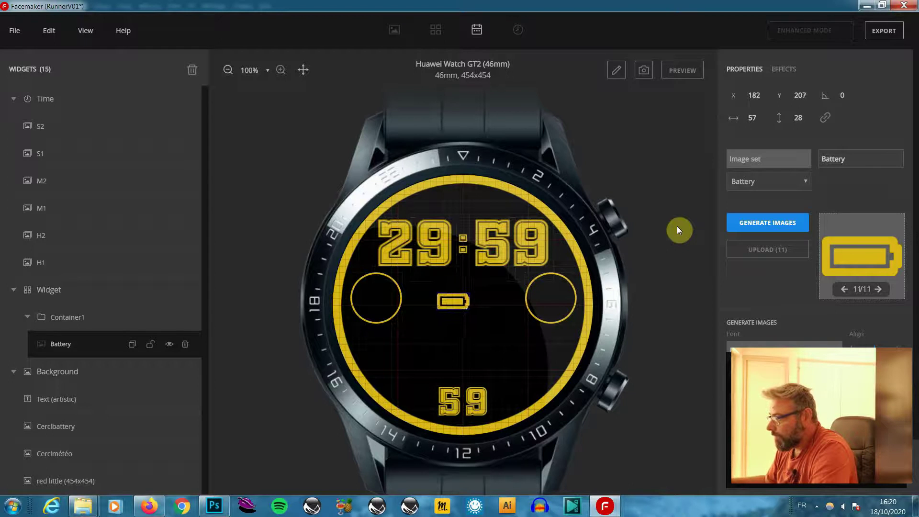
pyautogui.press('Right')
pyautogui.press('Right')
pyautogui.press('Right')
pyautogui.press('Right')
pyautogui.press('Right')
pyautogui.press('Right')
pyautogui.press('Right')
pyautogui.press('Right')
pyautogui.press('Right')
pyautogui.press('Right')
pyautogui.press('Right')
pyautogui.press('Right')
pyautogui.press('Right')
pyautogui.press('Right')
pyautogui.press('Right')
pyautogui.press('Right')
pyautogui.press('Right')
pyautogui.press('Right')
pyautogui.press('Right')
pyautogui.press('Right')
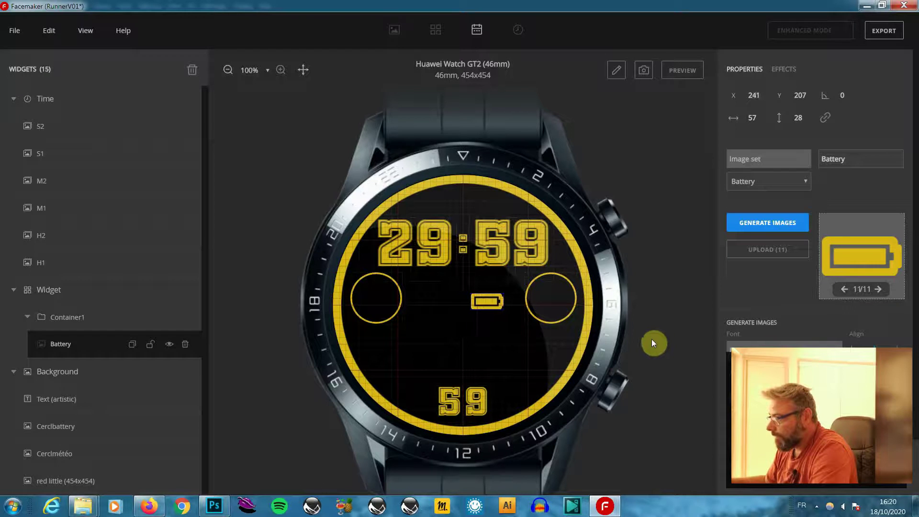
pyautogui.press('Right')
pyautogui.press('Right')
pyautogui.press('Right')
pyautogui.press('Right')
pyautogui.press('Right')
pyautogui.press('Right')
pyautogui.press('Right')
pyautogui.press('Right')
pyautogui.press('Right')
pyautogui.press('Right')
pyautogui.press('Right')
pyautogui.press('Right')
pyautogui.press('Right')
pyautogui.press('Right')
pyautogui.press('Right')
pyautogui.press('Right')
pyautogui.press('Right')
pyautogui.press('Right')
pyautogui.press('Right')
pyautogui.press('Right')
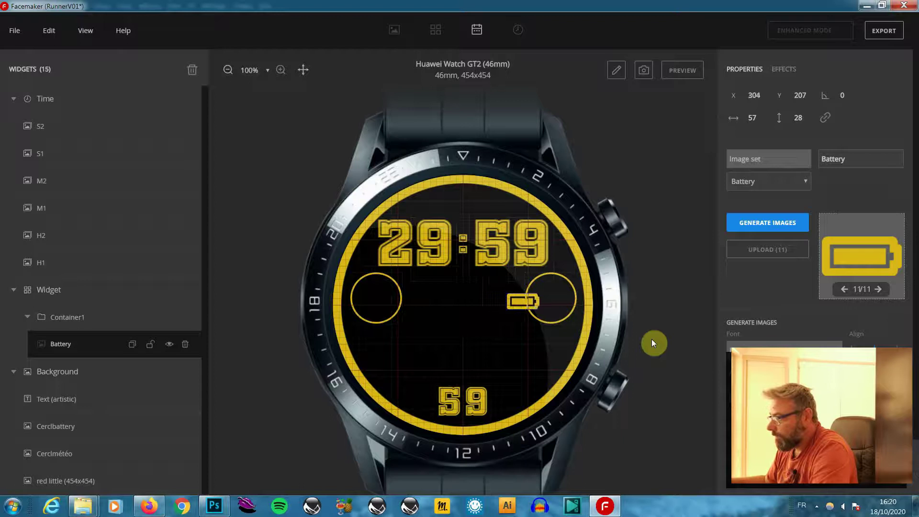
pyautogui.press('Right')
pyautogui.press('Right')
pyautogui.press('Right')
pyautogui.press('Right')
pyautogui.press('Right')
pyautogui.press('Right')
pyautogui.press('Right')
pyautogui.press('Right')
pyautogui.press('Right')
pyautogui.press('Right')
pyautogui.press('Right')
pyautogui.press('Right')
pyautogui.press('Right')
pyautogui.press('Right')
pyautogui.press('Right')
pyautogui.press('Right')
pyautogui.press('Right')
pyautogui.press('Right')
pyautogui.press('Right')
pyautogui.press('Right')
pyautogui.press('Up')
pyautogui.press('Up')
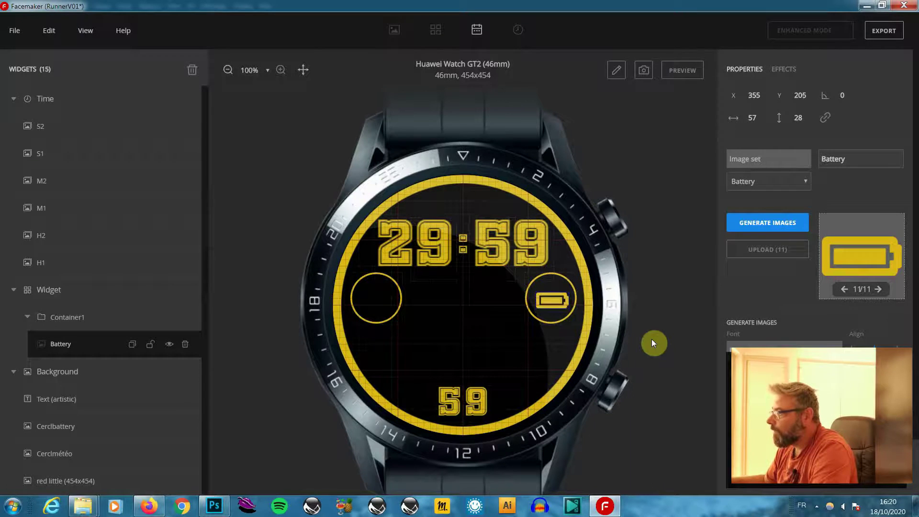
pyautogui.press('Up')
pyautogui.press('Up')
pyautogui.press('Up')
pyautogui.press('Left')
pyautogui.press('Left')
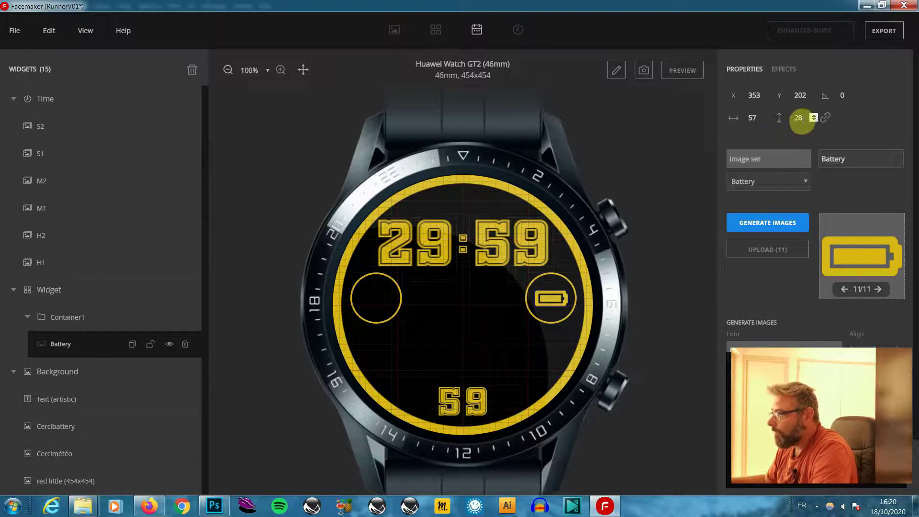
# Step: Resize the battery icon to 49 × 24 and centre it in its circle at X 357, Y 204
pyautogui.click(813, 119)
pyautogui.click(814, 119)
pyautogui.click(814, 120)
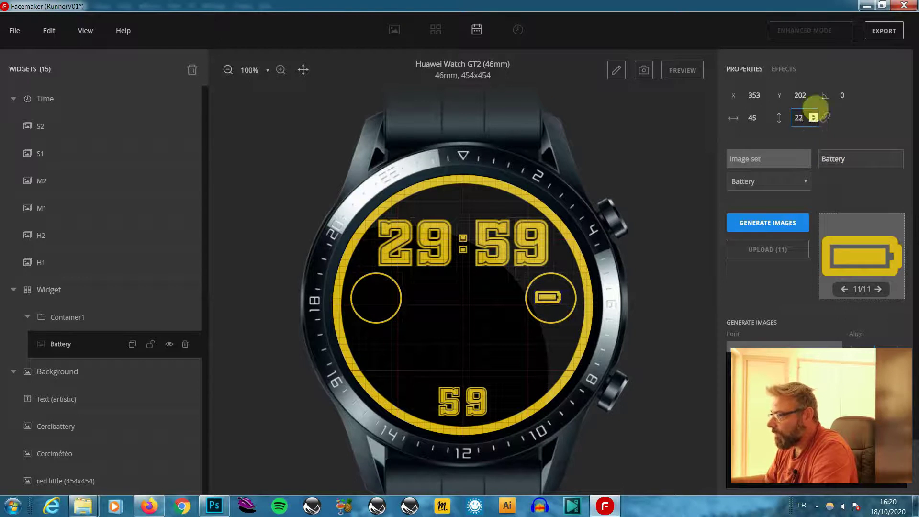
pyautogui.click(776, 182)
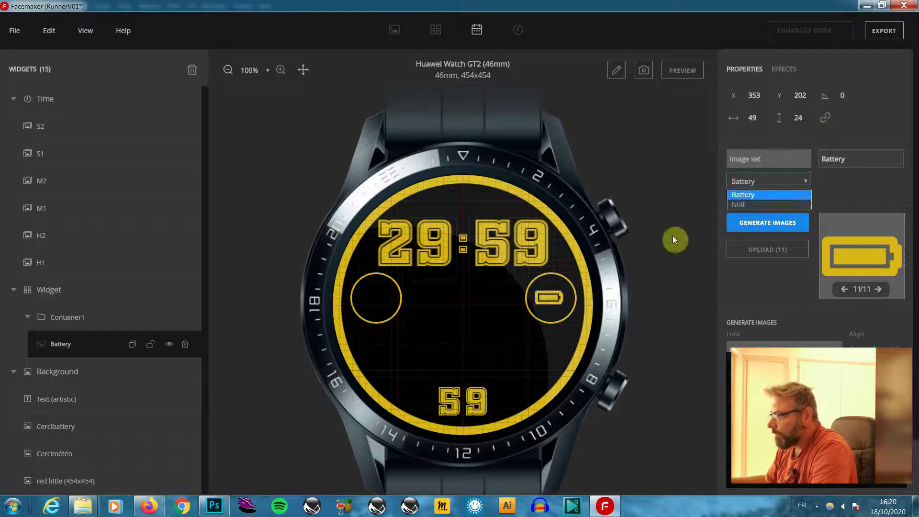
pyautogui.click(665, 274)
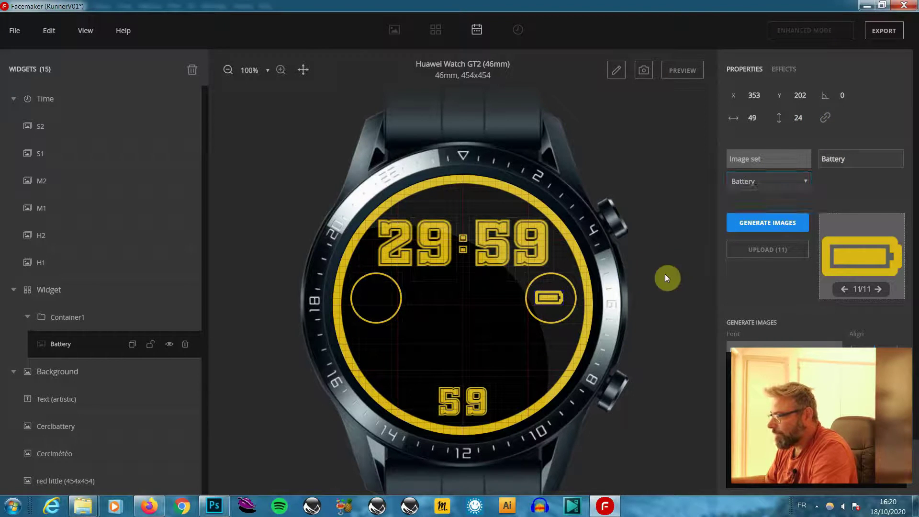
pyautogui.press('Right')
pyautogui.press('Right')
pyautogui.press('Right')
pyautogui.press('Right')
pyautogui.press('Down')
pyautogui.press('Down')
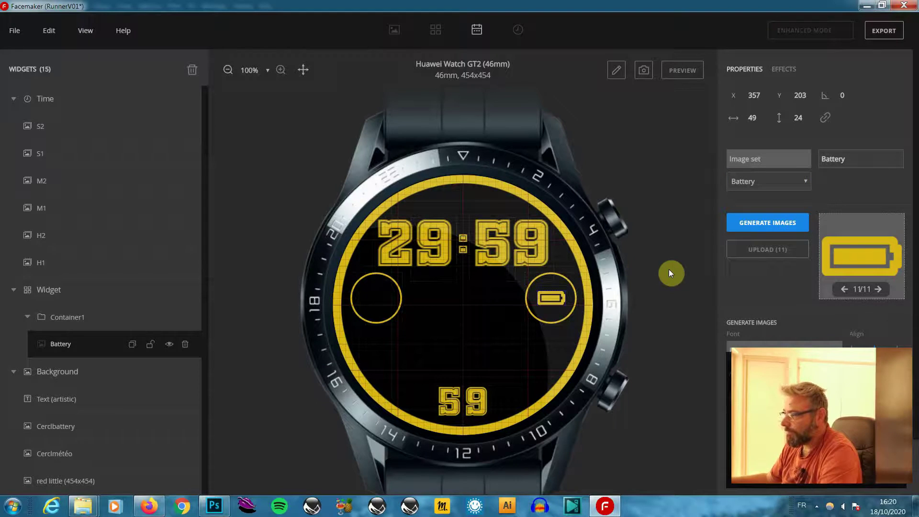
# Step: Hide the grid and guidelines, and preview the watch face with the battery icon
pyautogui.click(694, 73)
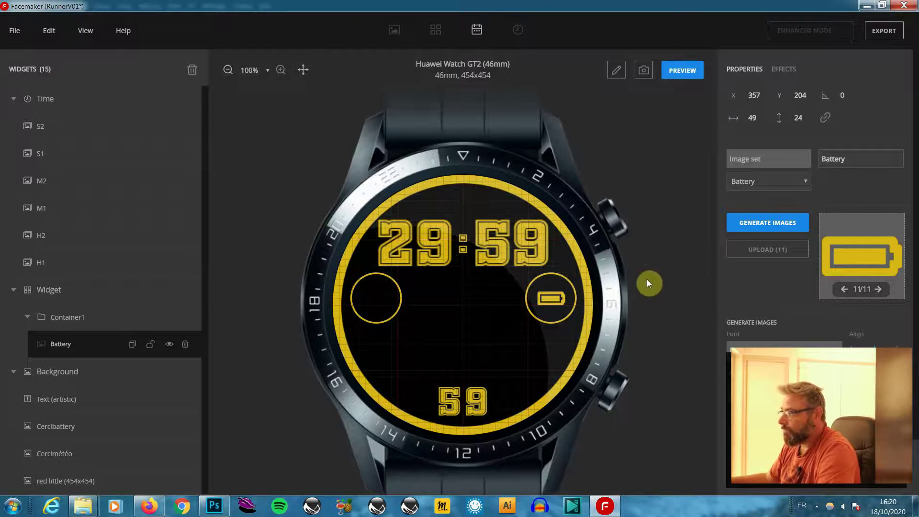
pyautogui.click(684, 72)
pyautogui.click(86, 31)
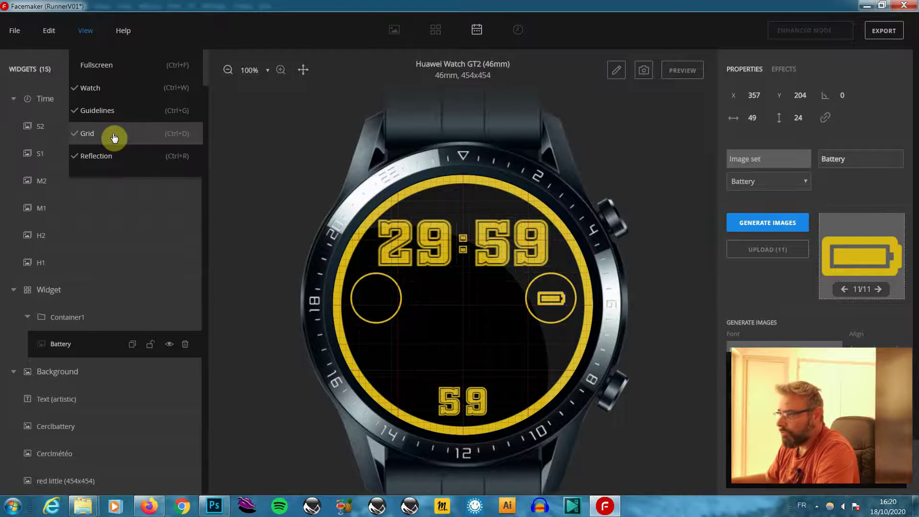
pyautogui.click(114, 138)
pyautogui.click(86, 30)
pyautogui.click(96, 115)
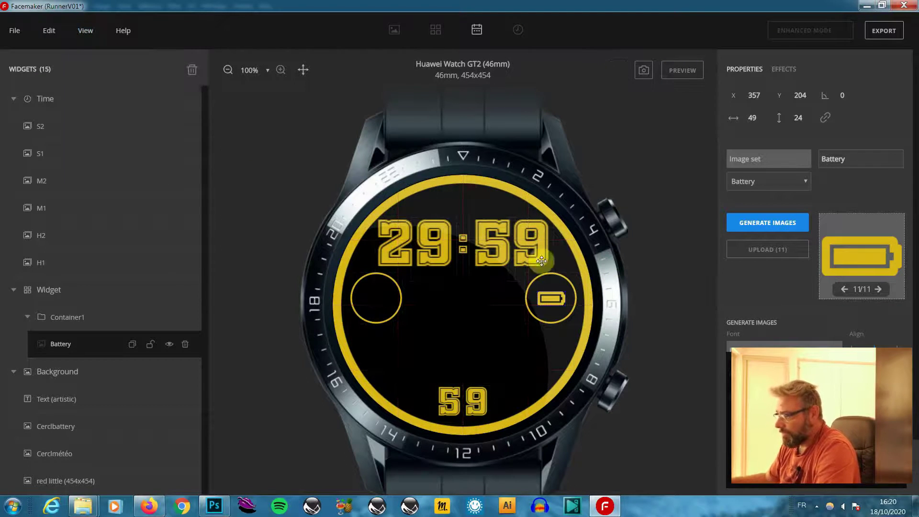
pyautogui.click(676, 71)
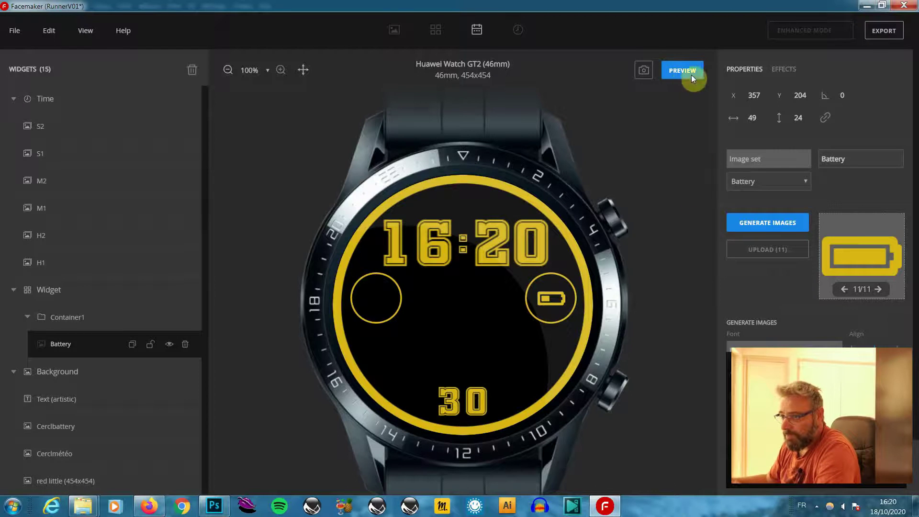
pyautogui.click(691, 73)
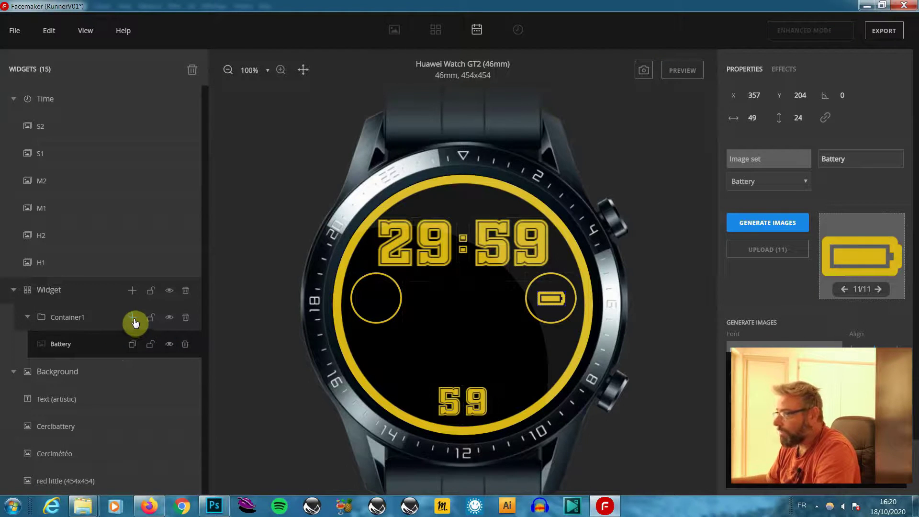
pyautogui.click(133, 318)
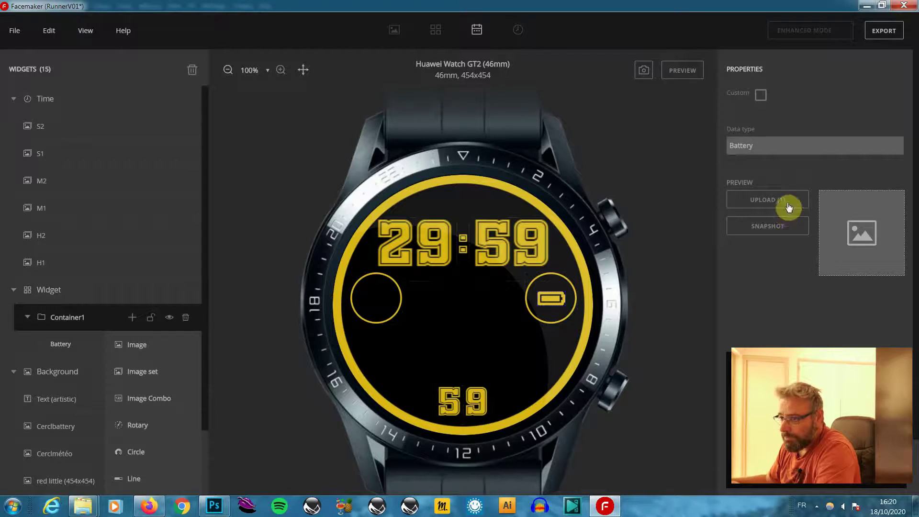
pyautogui.click(156, 377)
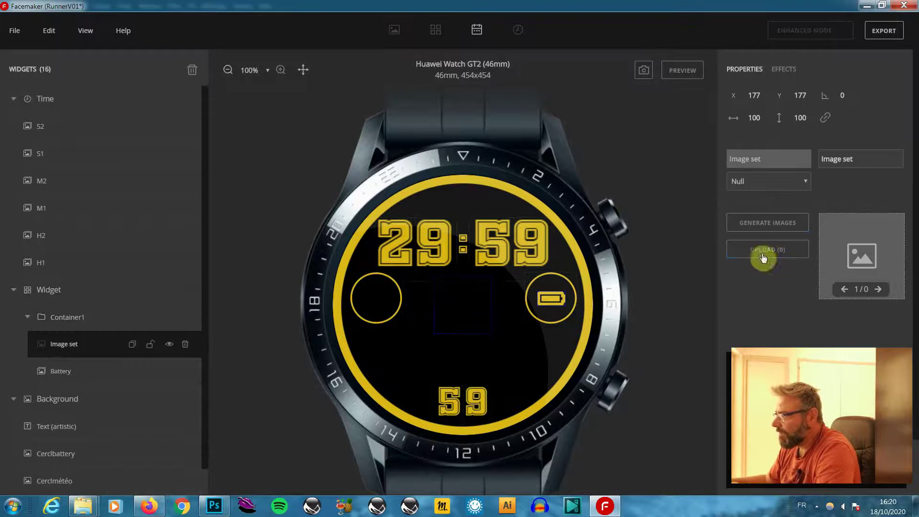
pyautogui.click(806, 181)
pyautogui.click(806, 180)
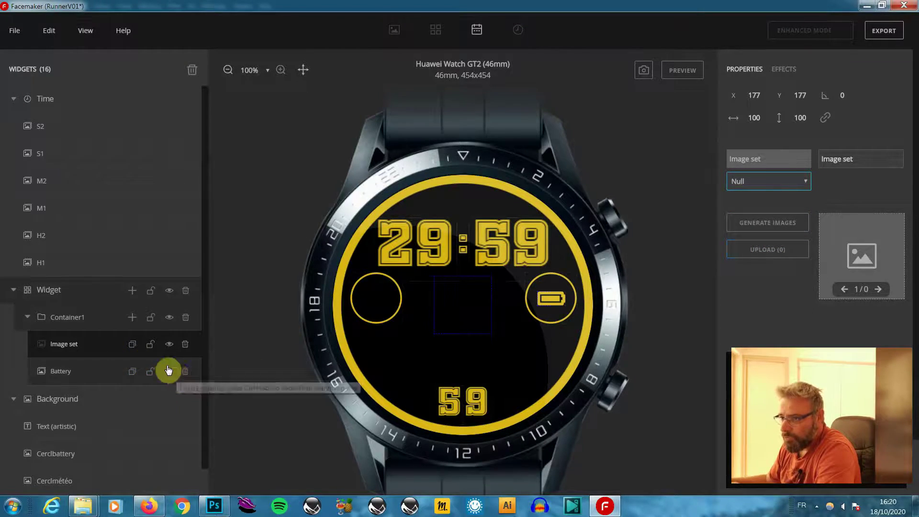
pyautogui.click(187, 349)
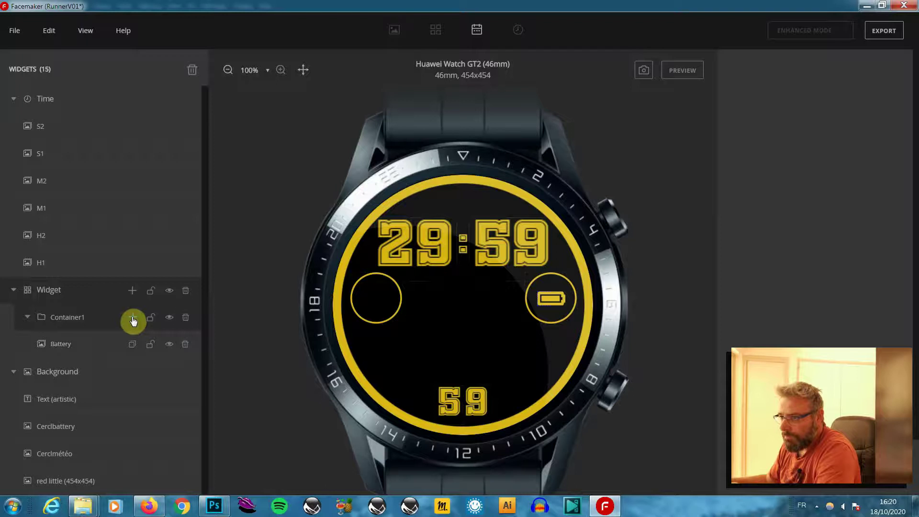
# Step: Add a second container to the Widget group and set its data type to Weather
pyautogui.click(133, 291)
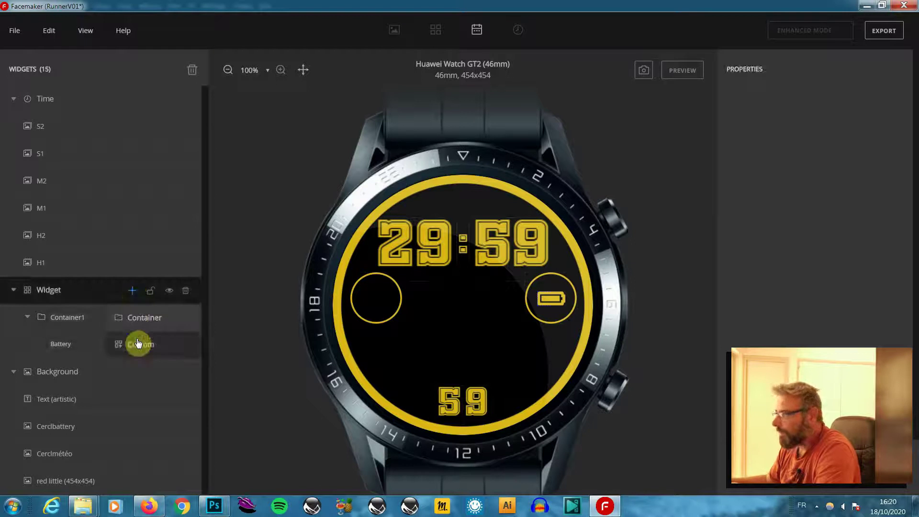
pyautogui.click(145, 322)
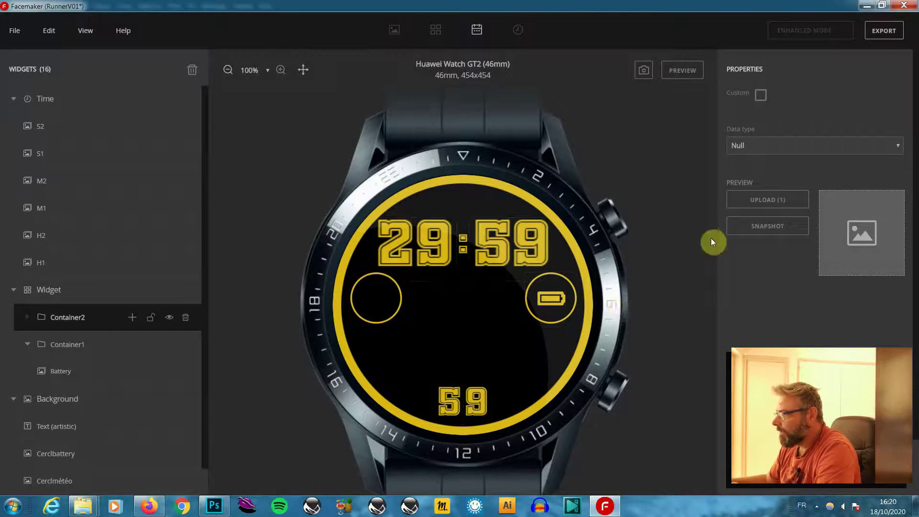
pyautogui.click(900, 145)
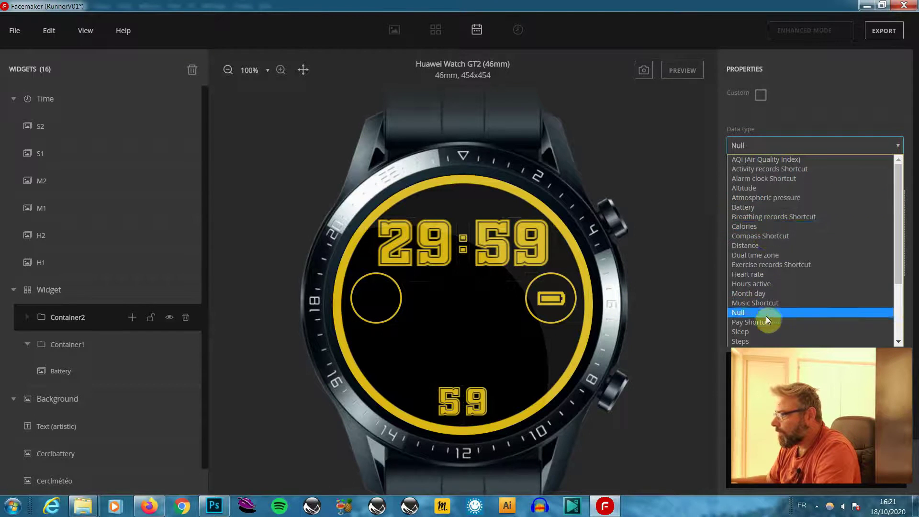
pyautogui.scroll(-3, 766, 318)
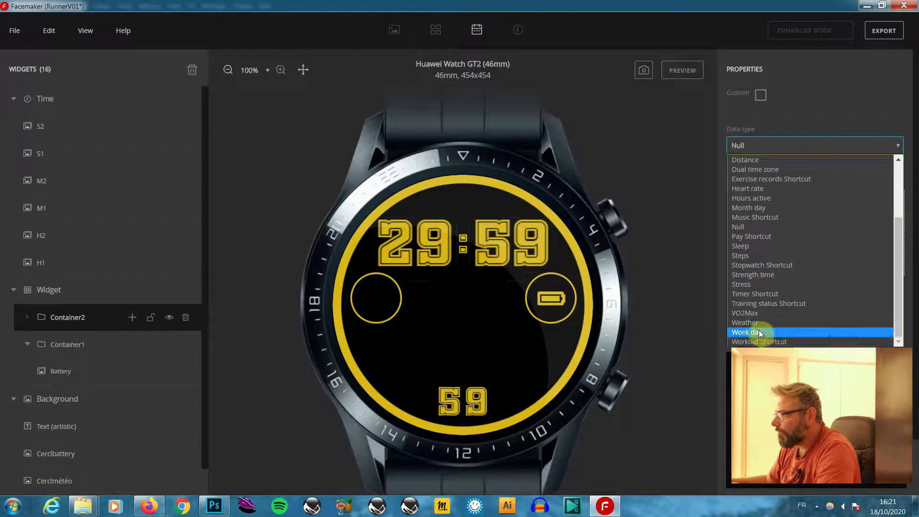
pyautogui.click(763, 322)
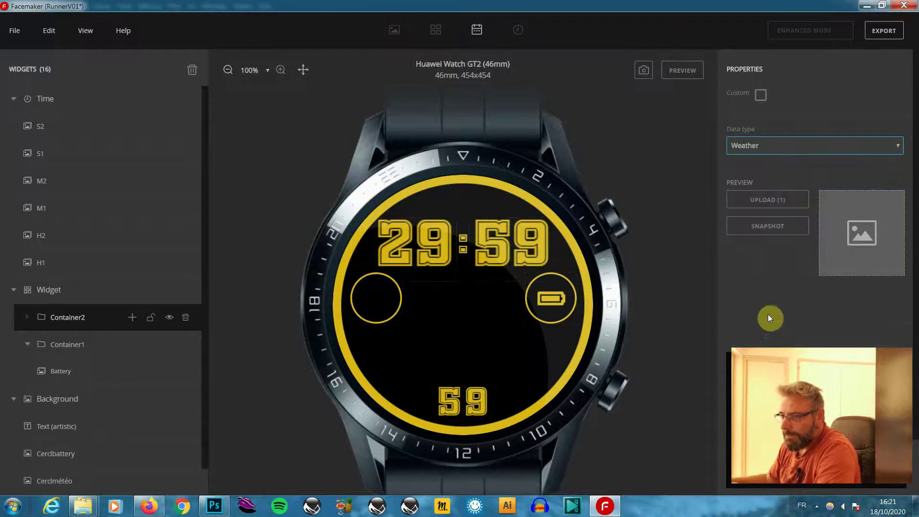
# Step: Add an image set to the weather container and assign it the Weather data
pyautogui.click(133, 321)
pyautogui.click(141, 371)
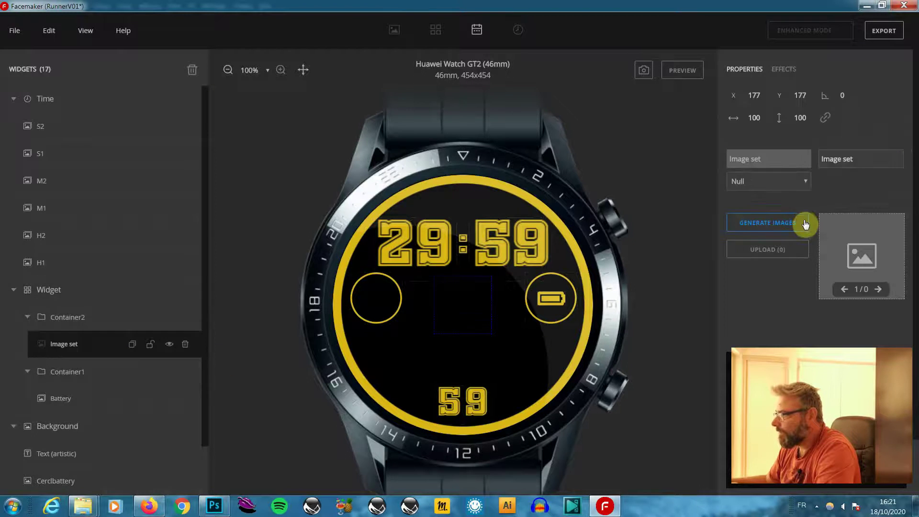
pyautogui.click(795, 185)
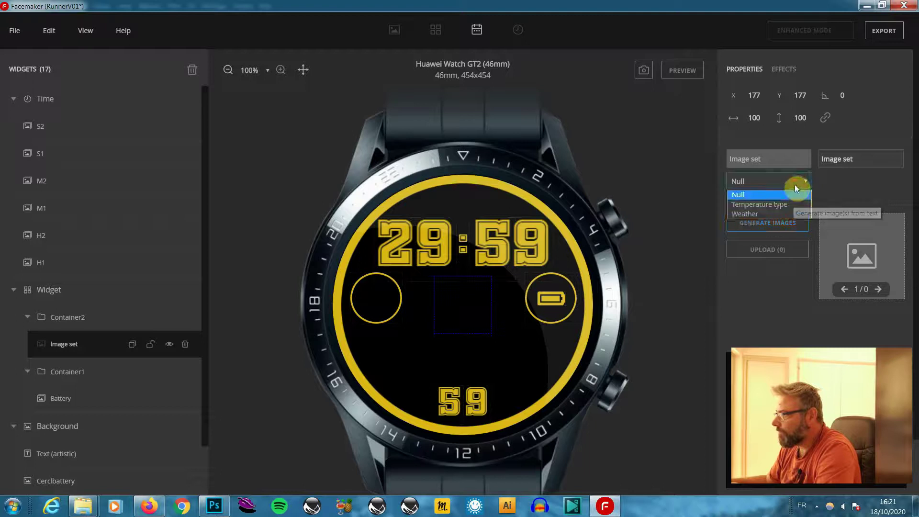
pyautogui.click(774, 213)
pyautogui.click(800, 222)
# Step: Rename the weather image set météo and generate its images
pyautogui.moveTo(892, 164); pyautogui.dragTo(737, 168)
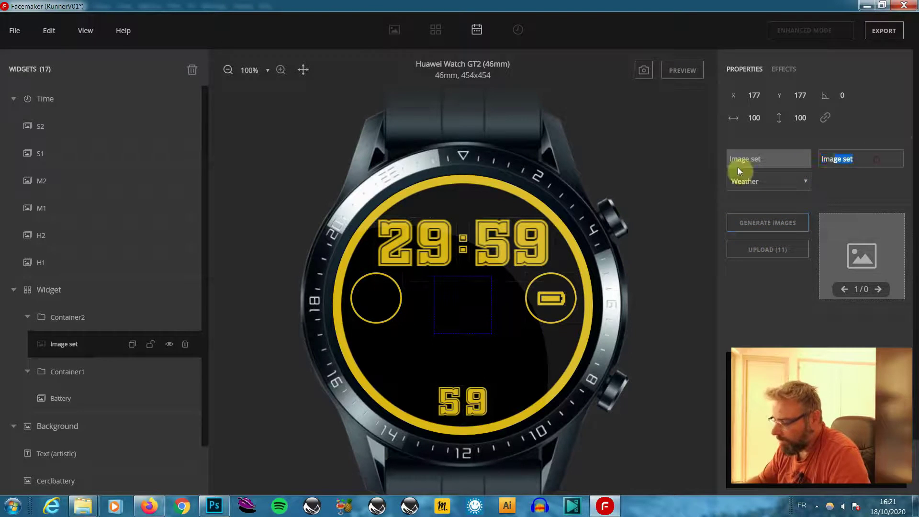
pyautogui.write('mété')
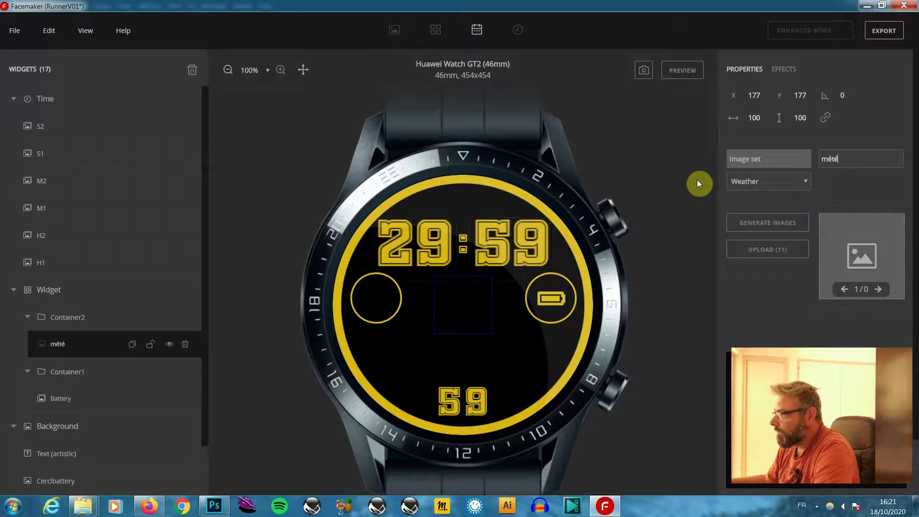
pyautogui.write('o')
pyautogui.click(768, 224)
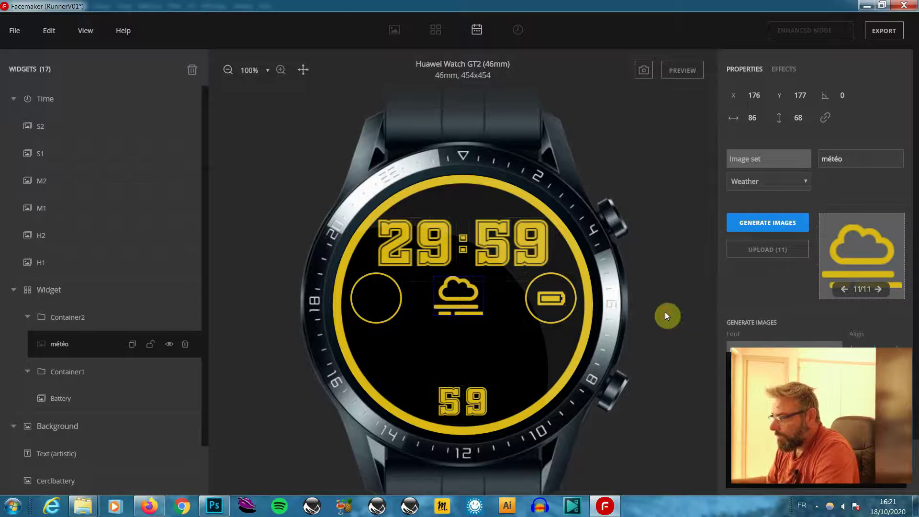
# Step: Move the météo image left over the empty left-hand circle, to X 43
pyautogui.press('Left')
pyautogui.press('Left')
pyautogui.press('Left')
pyautogui.press('Left')
pyautogui.press('Left')
pyautogui.press('Left')
pyautogui.press('Left')
pyautogui.press('Left')
pyautogui.press('Left')
pyautogui.press('Left')
pyautogui.press('Left')
pyautogui.press('Left')
pyautogui.press('Left')
pyautogui.press('Left')
pyautogui.press('Left')
pyautogui.press('Left')
pyautogui.press('Left')
pyautogui.press('Left')
pyautogui.press('Left')
pyautogui.press('Left')
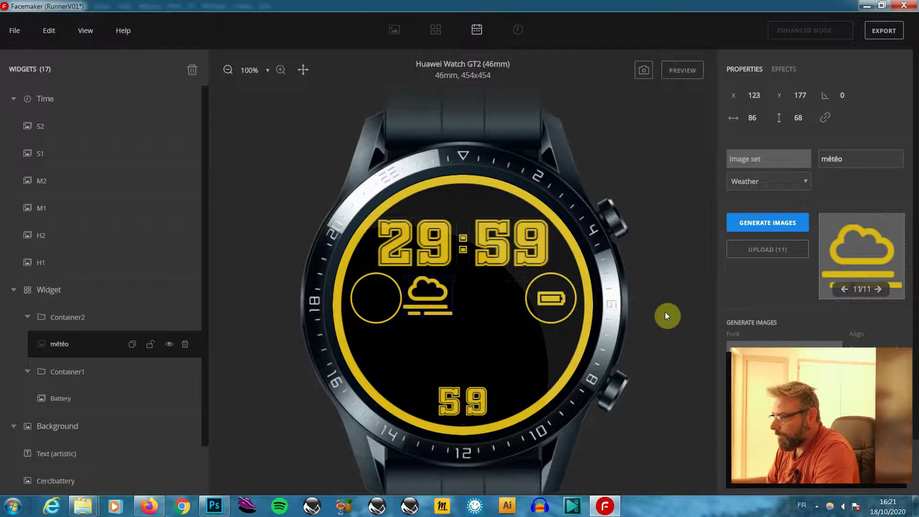
pyautogui.press('Left')
pyautogui.press('Left')
pyautogui.press('Left')
pyautogui.press('Left')
pyautogui.press('Left')
pyautogui.press('Left')
pyautogui.press('Left')
pyautogui.press('Left')
pyautogui.press('Left')
pyautogui.press('Left')
pyautogui.press('Left')
pyautogui.press('Left')
pyautogui.press('Left')
pyautogui.press('Left')
pyautogui.press('Left')
pyautogui.press('Left')
pyautogui.press('Left')
pyautogui.press('Left')
pyautogui.press('Left')
pyautogui.press('Left')
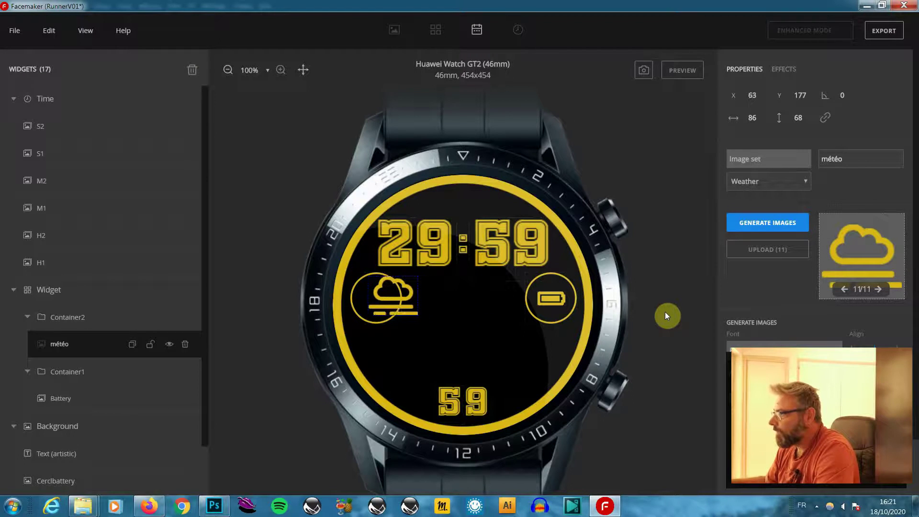
pyautogui.press('Left')
pyautogui.press('Left')
pyautogui.press('Left')
pyautogui.press('Left')
pyautogui.press('Left')
pyautogui.press('Left')
pyautogui.press('Left')
pyautogui.press('Left')
pyautogui.press('Left')
pyautogui.press('Left')
pyautogui.press('Left')
pyautogui.press('Left')
pyautogui.press('Left')
pyautogui.press('Left')
pyautogui.press('Left')
pyautogui.press('Left')
pyautogui.press('Left')
pyautogui.press('Left')
pyautogui.press('Left')
pyautogui.press('Left')
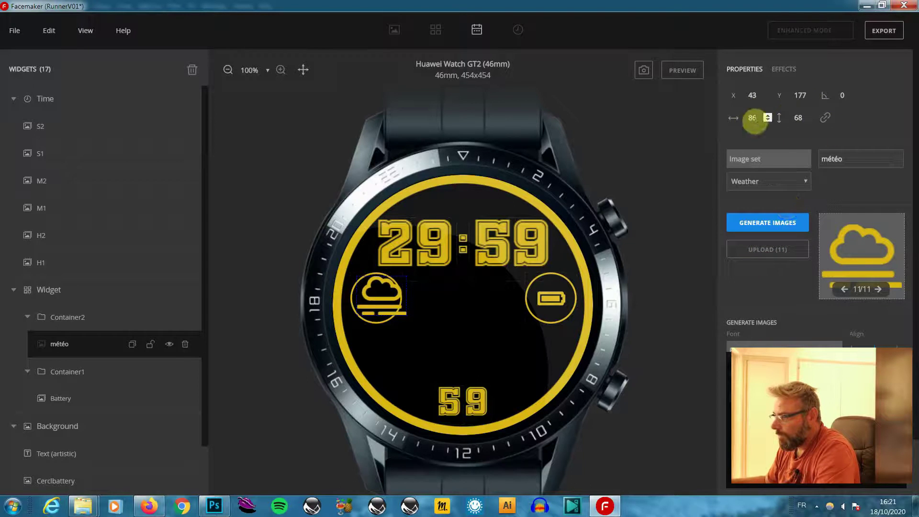
# Step: Shrink the météo image proportionally to 62 by 49 and lower it to Y 184
pyautogui.moveTo(771, 122); pyautogui.dragTo(668, 159)
pyautogui.press('Down')
pyautogui.press('Down')
pyautogui.press('Down')
pyautogui.press('Down')
pyautogui.press('Down')
pyautogui.press('Down')
pyautogui.press('Down')
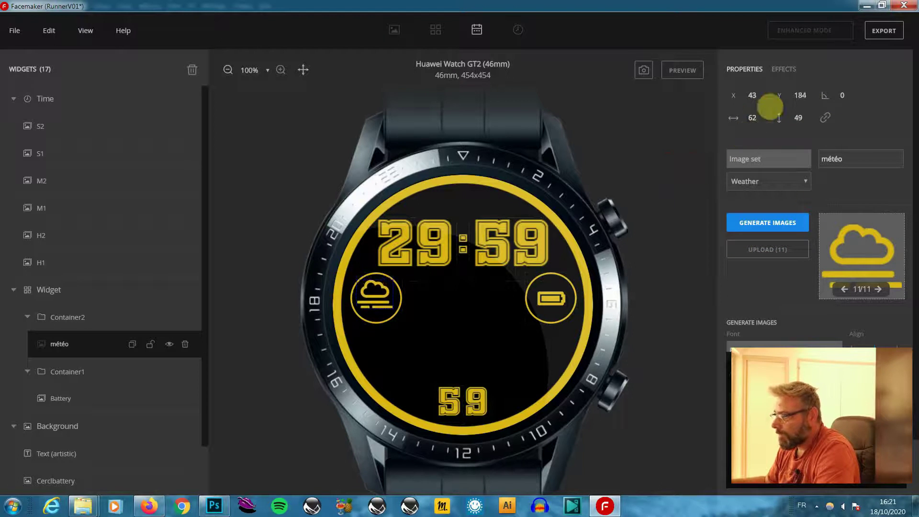
# Step: Place the météo image at X 48, Y 189 inside its circle and shrink it to 54 by 43
pyautogui.moveTo(815, 120); pyautogui.dragTo(815, 121)
pyautogui.press('Down')
pyautogui.press('Down')
pyautogui.press('Down')
pyautogui.press('Down')
pyautogui.press('Down')
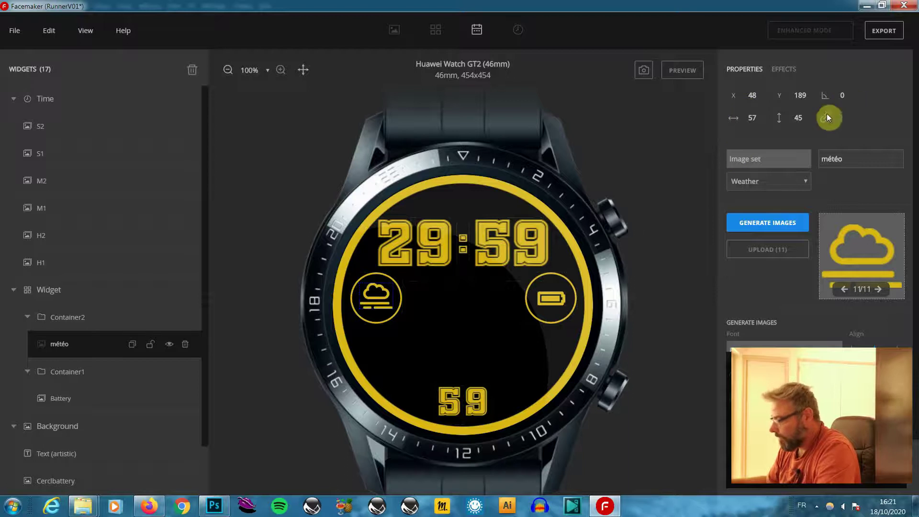
pyautogui.click(814, 121)
pyautogui.click(814, 121)
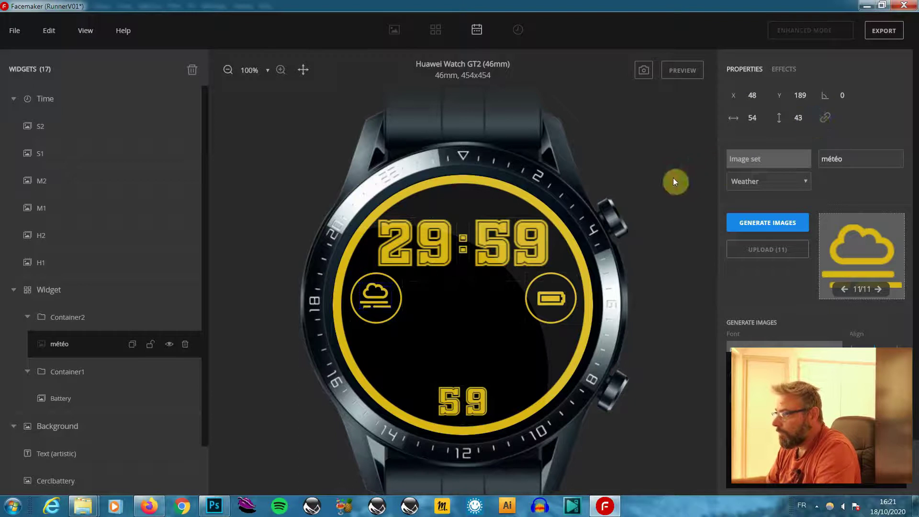
# Step: Nudge the météo image to X 49, Y 190 and preview the watch face
pyautogui.press('Right')
pyautogui.press('Down')
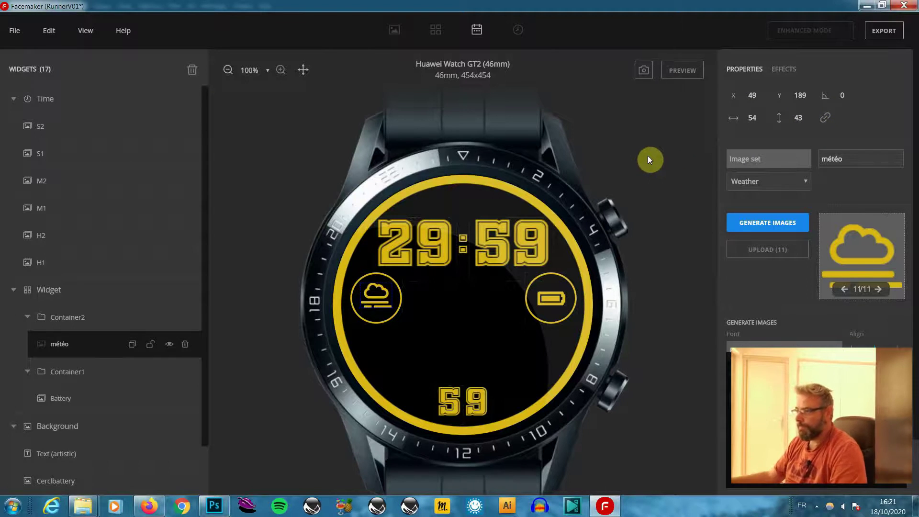
pyautogui.press('Left')
pyautogui.click(688, 71)
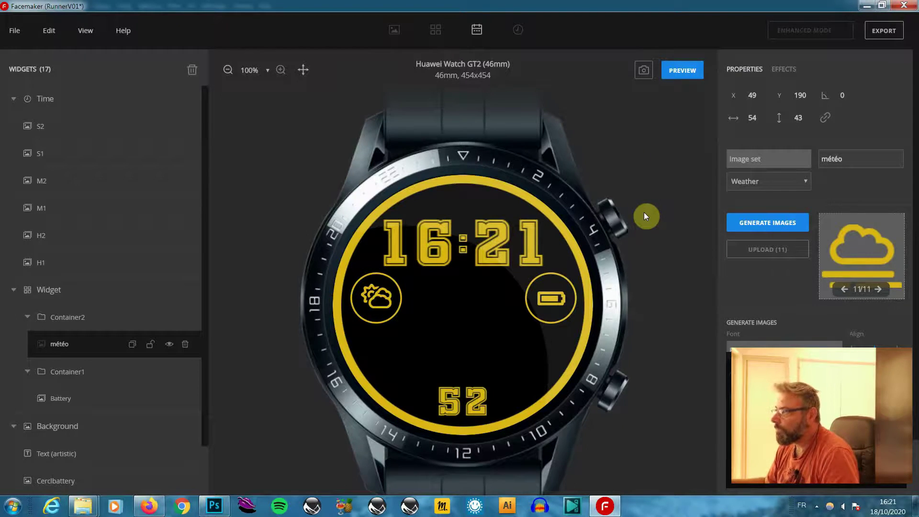
pyautogui.click(685, 70)
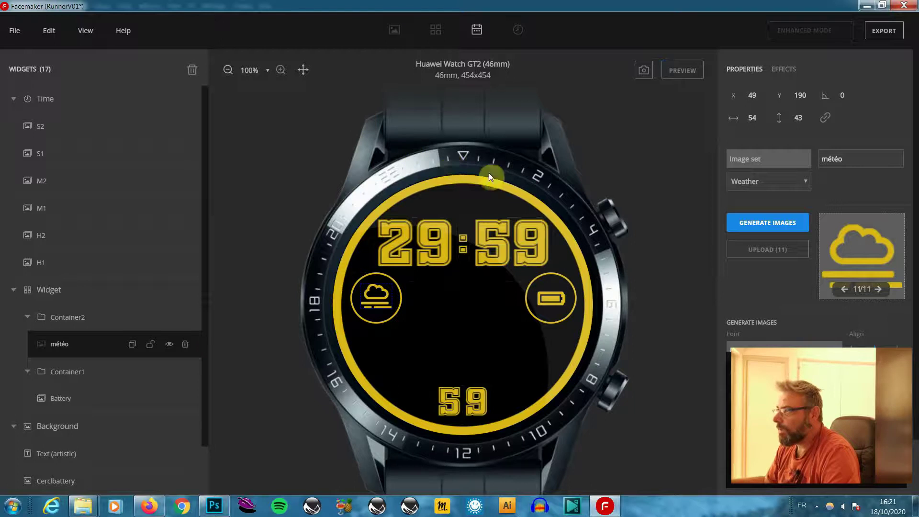
# Step: Add a Date group containing an image set and assign it the Month day (first digit) data
pyautogui.click(481, 32)
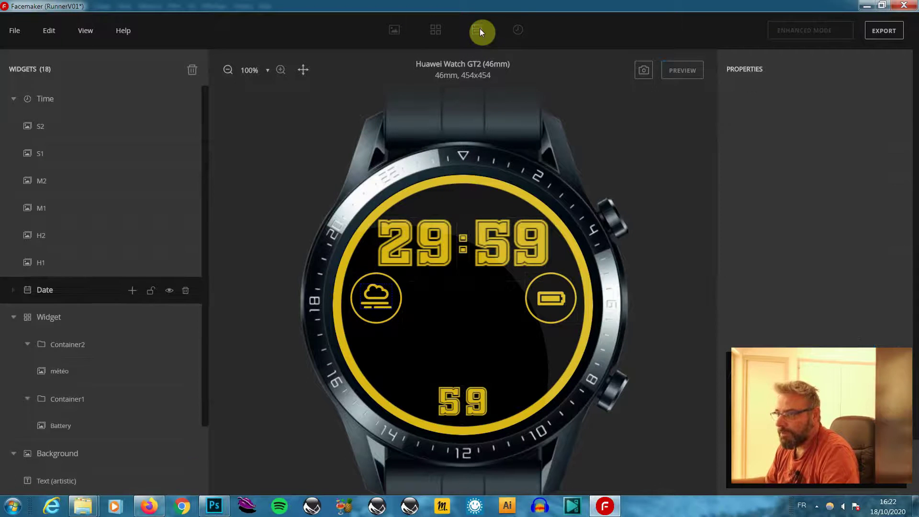
pyautogui.click(134, 291)
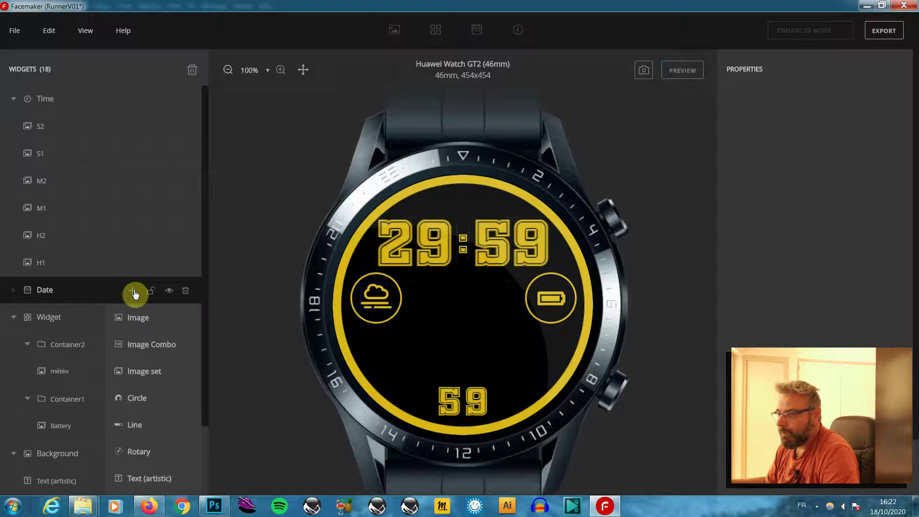
pyautogui.click(153, 378)
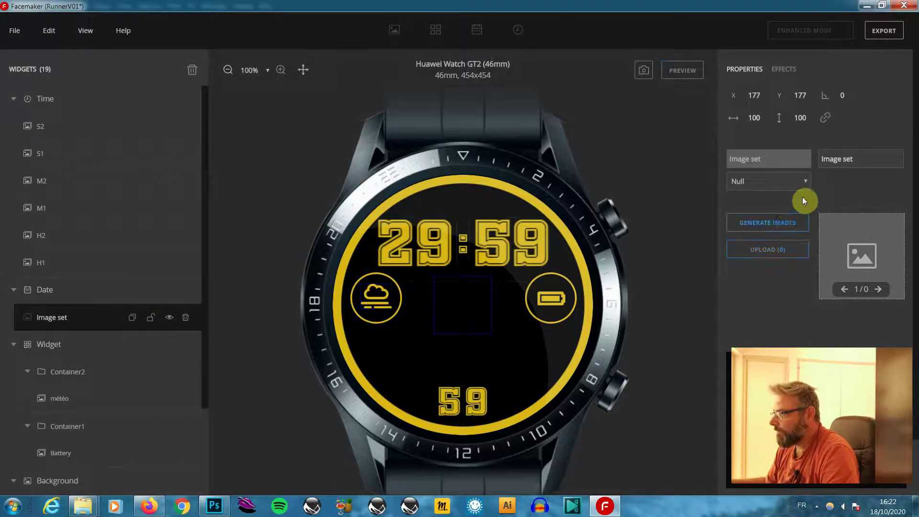
pyautogui.click(806, 181)
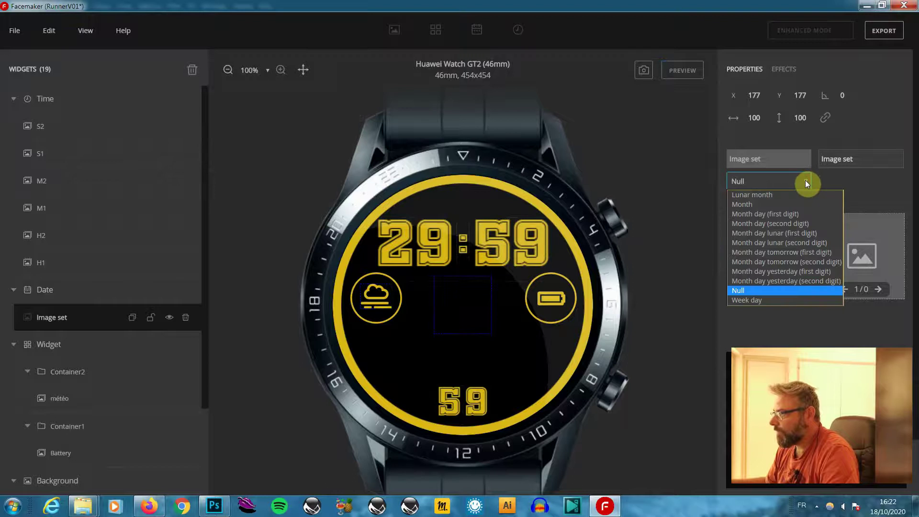
pyautogui.click(788, 218)
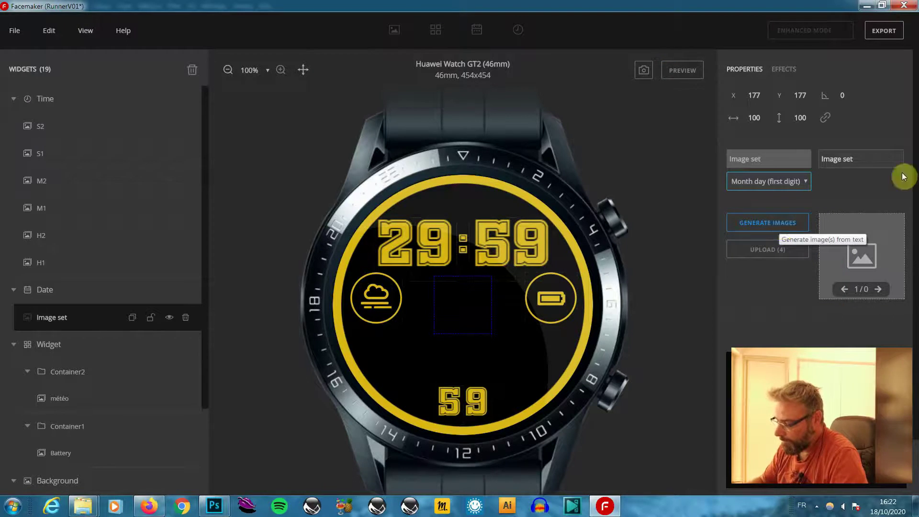
# Step: Rename the date image set mois1 and generate its images
pyautogui.click(848, 156)
pyautogui.write('mo')
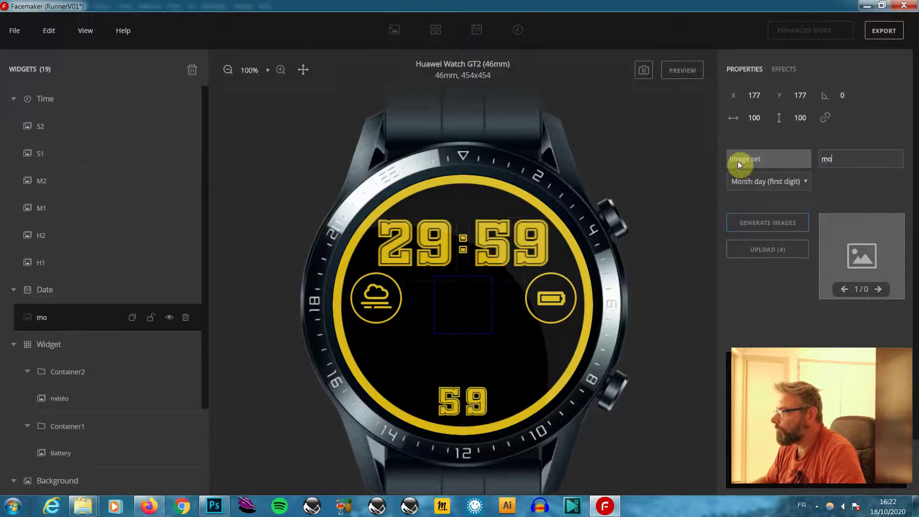
pyautogui.write('is1')
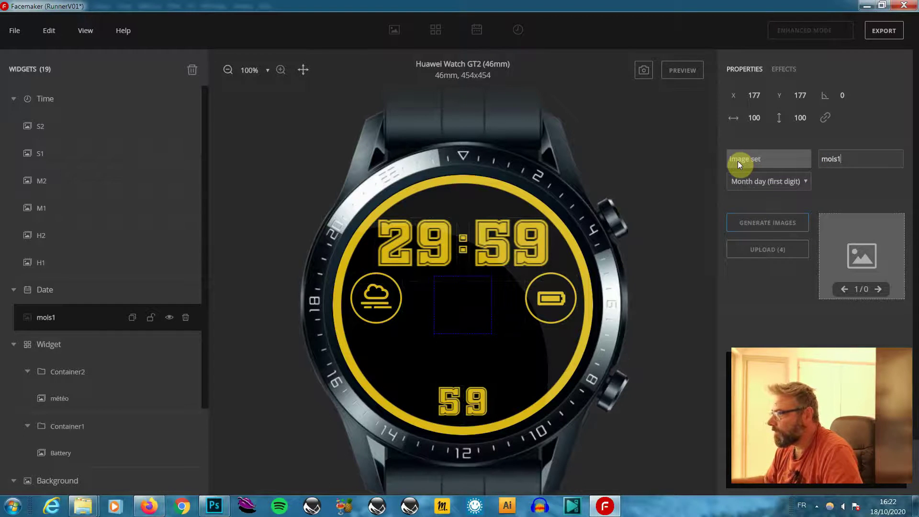
pyautogui.click(787, 226)
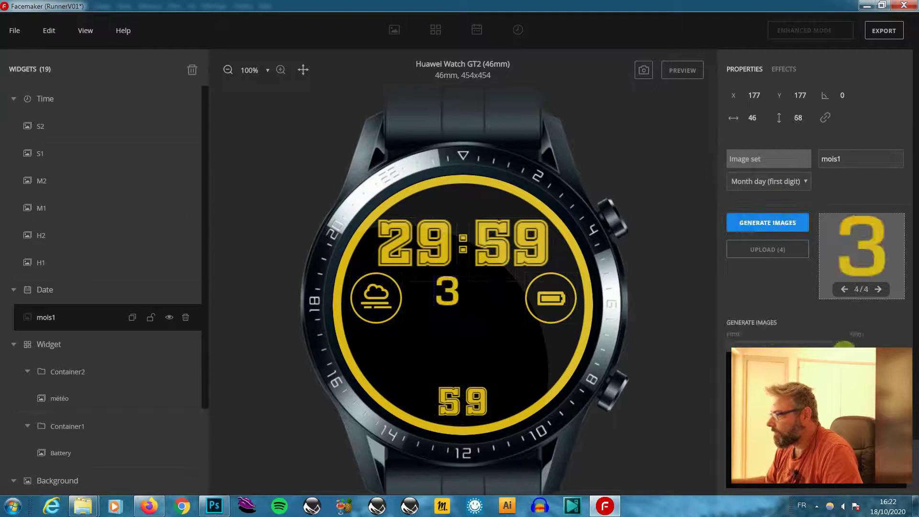
# Step: Set the font of the mois1 digits to the imported OldSport01CollegeNcv-aeGm
pyautogui.click(837, 345)
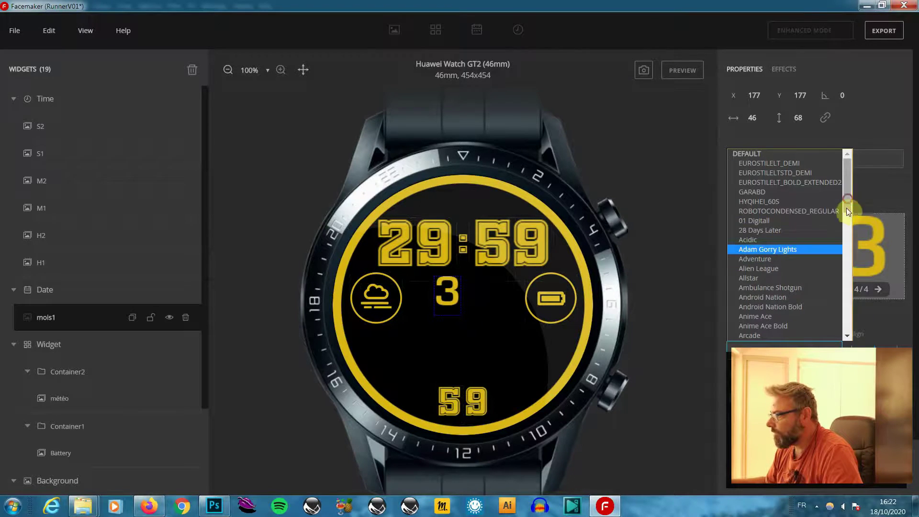
pyautogui.moveTo(847, 208); pyautogui.dragTo(857, 321)
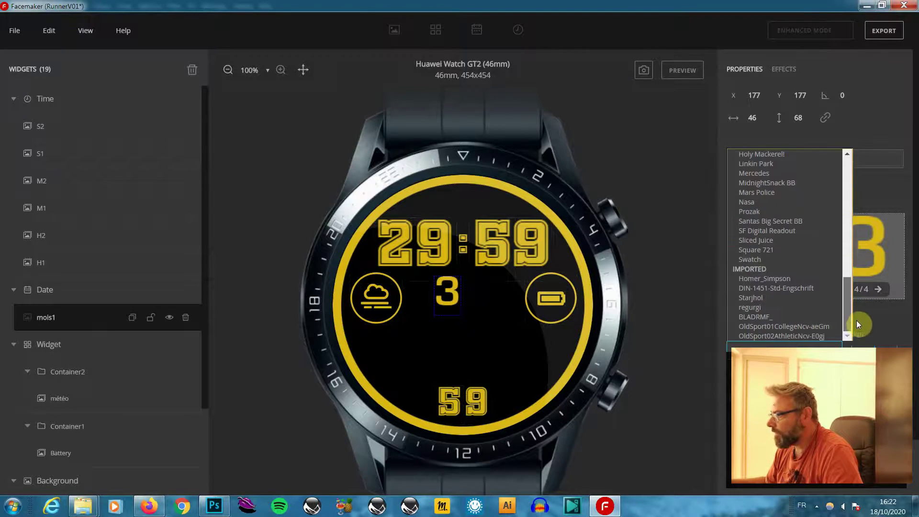
pyautogui.click(817, 324)
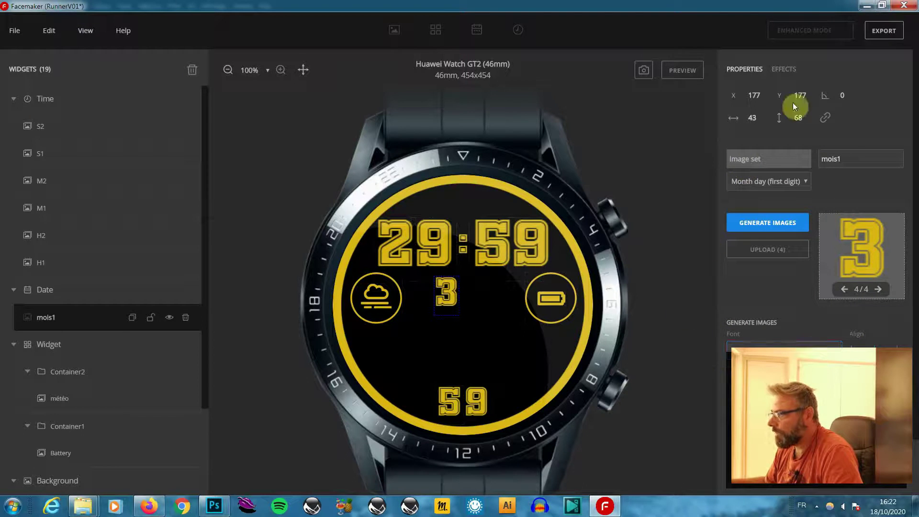
# Step: Resize the mois1 digit to 25 by 40 and move it up to Y 146
pyautogui.moveTo(814, 119); pyautogui.dragTo(814, 120)
pyautogui.press('Up')
pyautogui.press('Up')
pyautogui.press('Up')
pyautogui.press('Up')
pyautogui.press('Up')
pyautogui.press('Up')
pyautogui.press('Up')
pyautogui.press('Up')
pyautogui.press('Up')
pyautogui.press('Up')
pyautogui.press('Up')
pyautogui.press('Up')
pyautogui.press('Up')
pyautogui.press('Up')
pyautogui.press('Up')
pyautogui.press('Up')
pyautogui.press('Up')
pyautogui.press('Up')
pyautogui.press('Up')
pyautogui.press('Up')
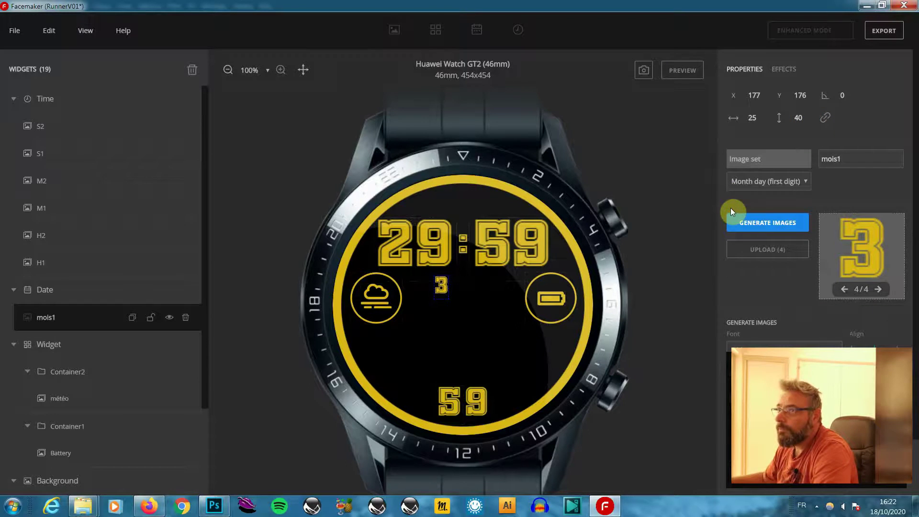
pyautogui.press('Up')
pyautogui.press('Up')
pyautogui.press('Up')
pyautogui.press('Up')
pyautogui.press('Up')
pyautogui.press('Up')
pyautogui.press('Up')
pyautogui.press('Up')
pyautogui.press('Up')
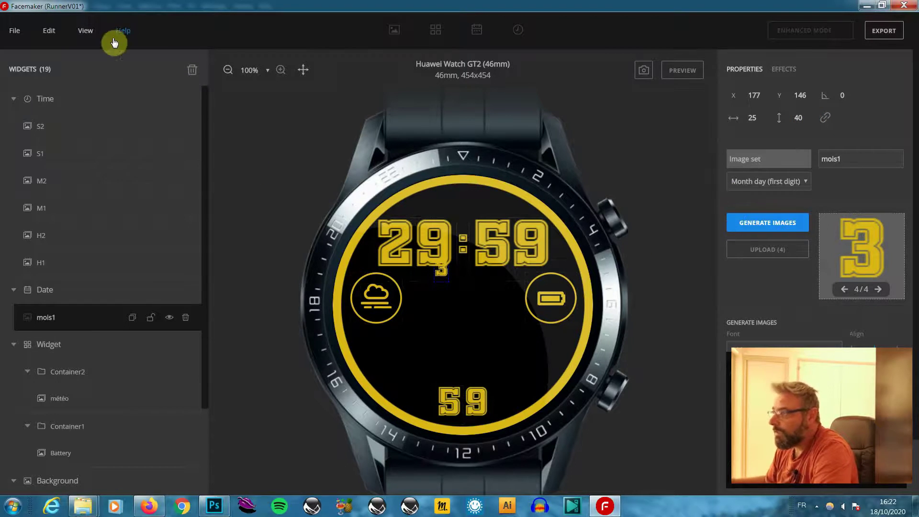
# Step: Show the grid over the watch face and move the mois1 digit above the time to X 199, Y 31
pyautogui.click(85, 30)
pyautogui.click(101, 113)
pyautogui.press('Up')
pyautogui.press('Up')
pyautogui.press('Up')
pyautogui.press('Up')
pyautogui.press('Up')
pyautogui.press('Up')
pyautogui.press('Up')
pyautogui.press('Up')
pyautogui.press('Up')
pyautogui.press('Up')
pyautogui.press('Up')
pyautogui.press('Up')
pyautogui.press('Up')
pyautogui.press('Up')
pyautogui.press('Up')
pyautogui.press('Up')
pyautogui.press('Up')
pyautogui.press('Up')
pyautogui.press('Up')
pyautogui.press('Up')
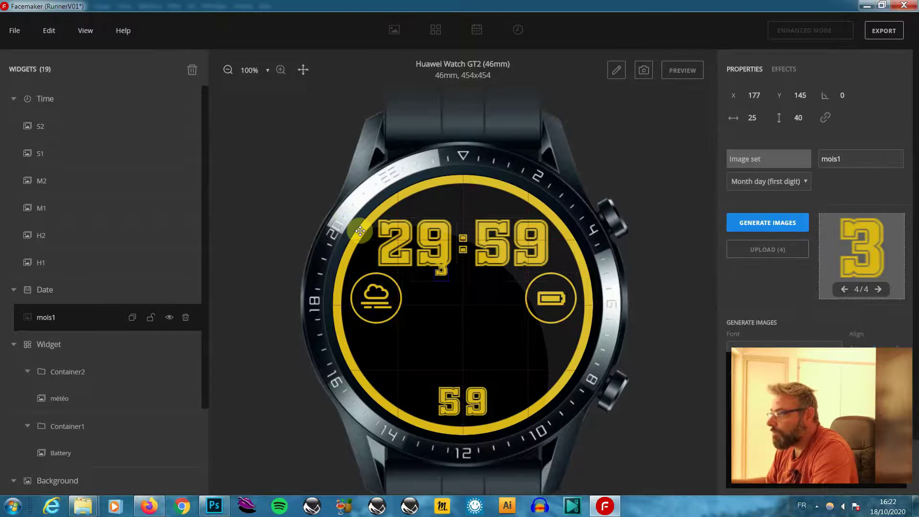
pyautogui.press('Up')
pyautogui.press('Up')
pyautogui.press('Up')
pyautogui.press('Up')
pyautogui.press('Up')
pyautogui.press('Up')
pyautogui.press('Up')
pyautogui.press('Up')
pyautogui.press('Up')
pyautogui.press('Up')
pyautogui.press('Up')
pyautogui.press('Up')
pyautogui.press('Up')
pyautogui.press('Up')
pyautogui.press('Up')
pyautogui.press('Up')
pyautogui.press('Up')
pyautogui.press('Up')
pyautogui.press('Up')
pyautogui.press('Up')
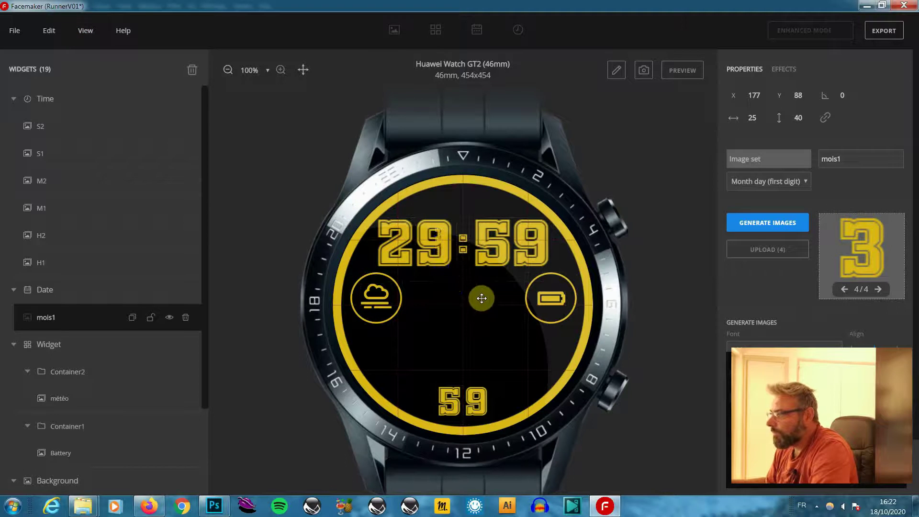
pyautogui.press('Up')
pyautogui.press('Up')
pyautogui.press('Up')
pyautogui.press('Up')
pyautogui.press('Up')
pyautogui.press('Up')
pyautogui.press('Up')
pyautogui.press('Up')
pyautogui.press('Up')
pyautogui.press('Up')
pyautogui.press('Up')
pyautogui.press('Up')
pyautogui.press('Up')
pyautogui.press('Up')
pyautogui.press('Up')
pyautogui.press('Up')
pyautogui.press('Up')
pyautogui.press('Up')
pyautogui.press('Up')
pyautogui.press('Up')
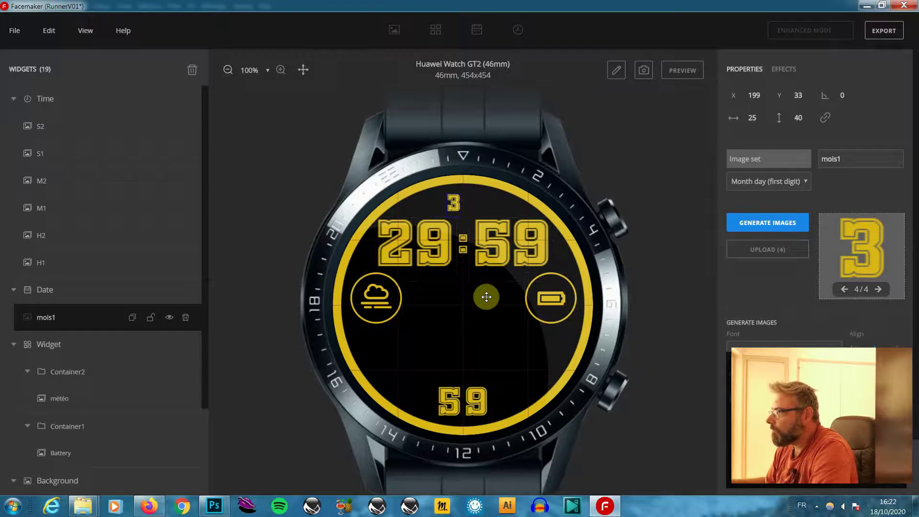
pyautogui.press('Up')
pyautogui.press('Up')
# Step: Enlarge the mois1 digit to 27 by 43 and move it to X 195, Y 27
pyautogui.click(813, 115)
pyautogui.click(813, 116)
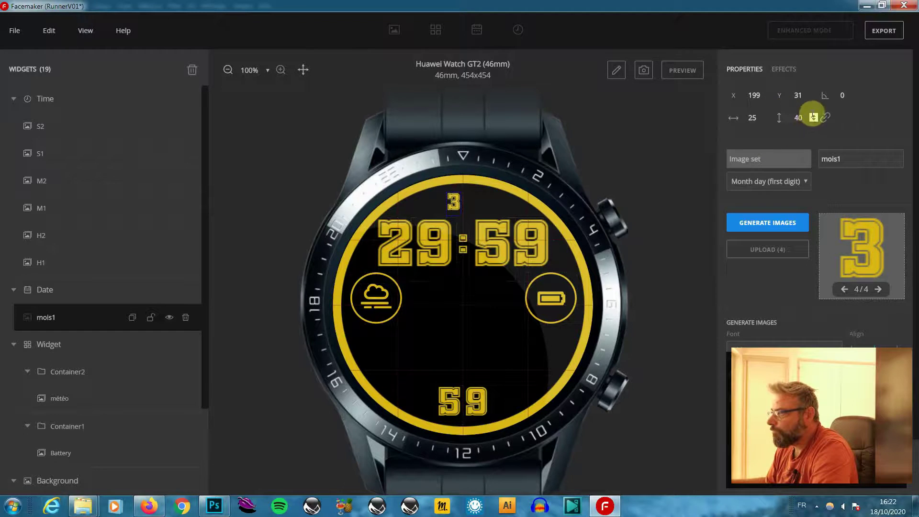
pyautogui.click(813, 115)
pyautogui.press('Left')
pyautogui.press('Left')
pyautogui.press('Left')
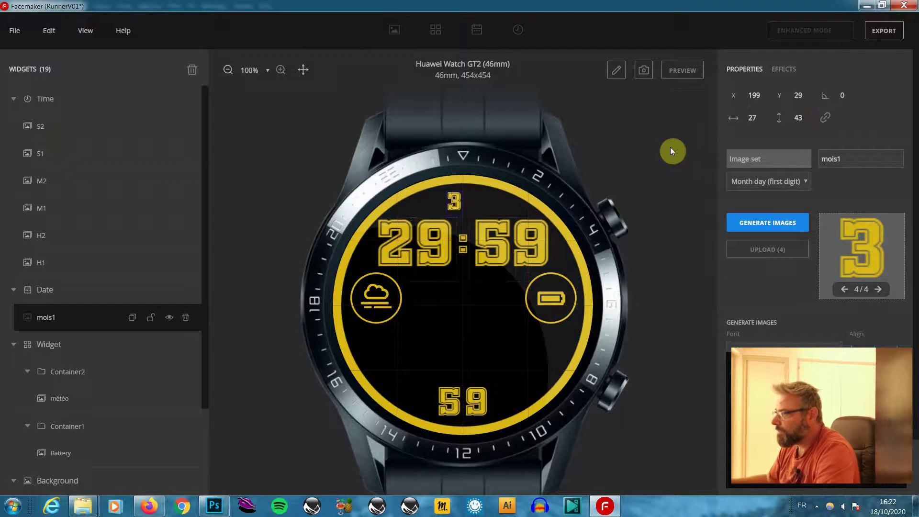
pyautogui.press('Up')
pyautogui.press('Up')
pyautogui.press('Up')
pyautogui.press('Up')
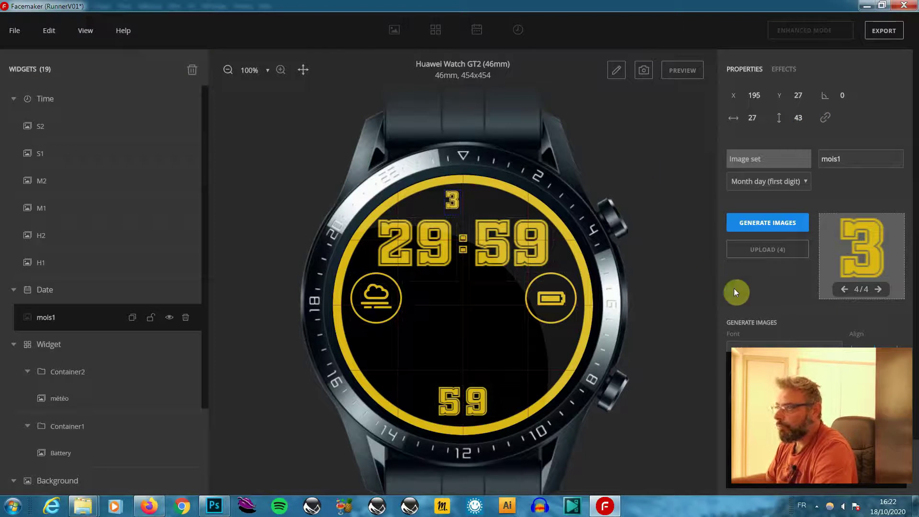
# Step: Clone the mois1 image set and move the copy beside the original digit to X 229
pyautogui.click(280, 74)
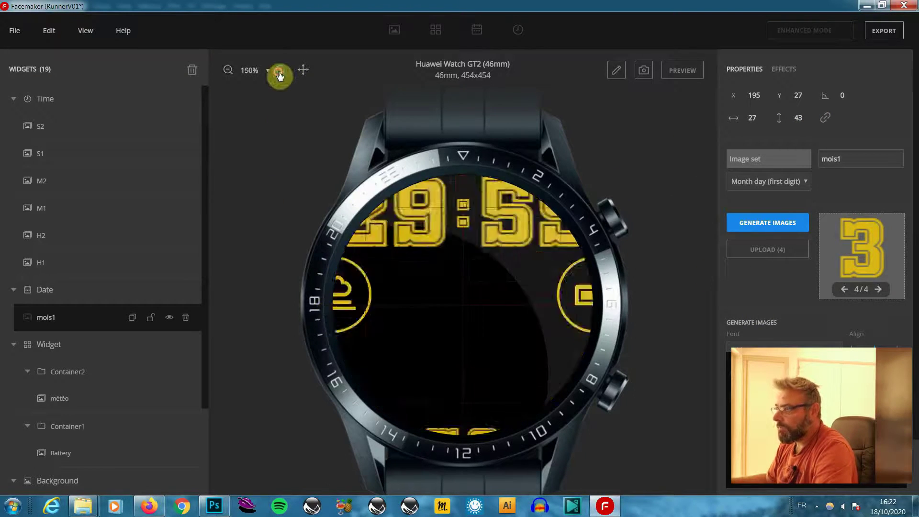
pyautogui.click(281, 76)
pyautogui.click(303, 71)
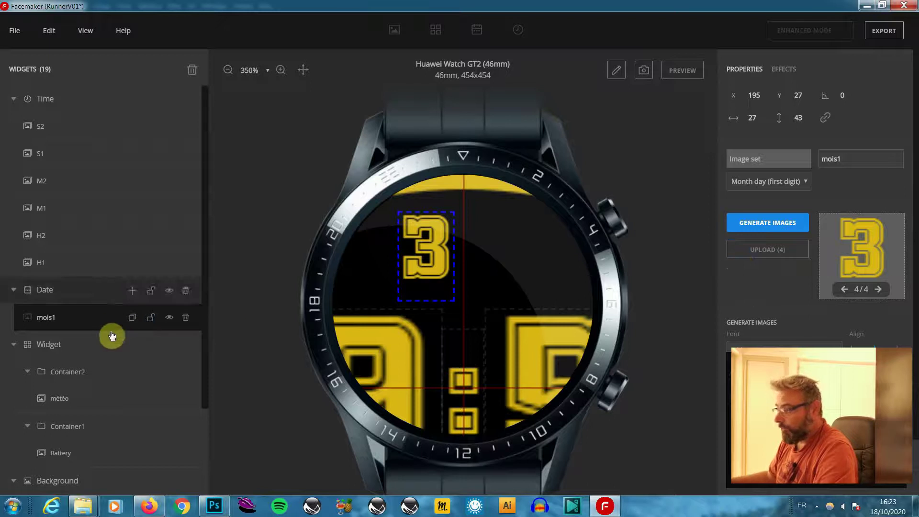
pyautogui.click(133, 319)
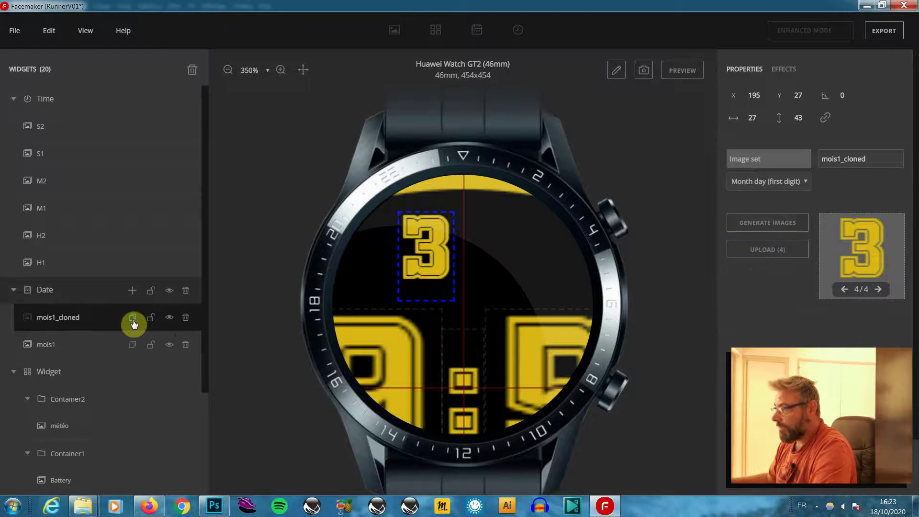
pyautogui.press('Right')
pyautogui.press('Right')
pyautogui.press('Right')
pyautogui.press('Right')
pyautogui.press('Right')
pyautogui.press('Right')
pyautogui.press('Right')
pyautogui.press('Right')
pyautogui.press('Right')
pyautogui.press('Right')
pyautogui.press('Right')
pyautogui.press('Right')
pyautogui.press('Right')
pyautogui.press('Right')
pyautogui.press('Right')
pyautogui.press('Right')
pyautogui.press('Right')
pyautogui.press('Right')
pyautogui.press('Right')
pyautogui.press('Right')
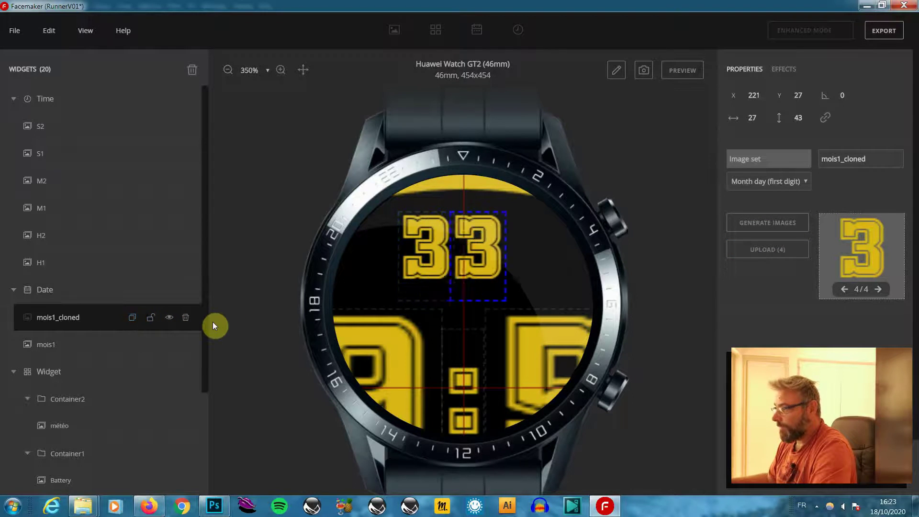
pyautogui.press('Left')
pyautogui.press('Left')
pyautogui.press('Left')
pyautogui.press('Left')
pyautogui.press('Left')
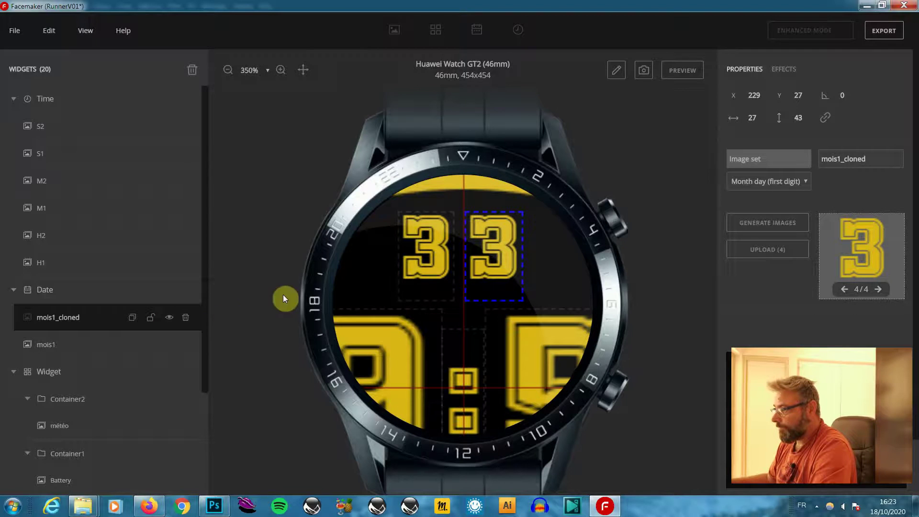
# Step: Bring the two date digits together at the vertical centre line, with mois1 at X 200 and its clone at X 228
pyautogui.click(438, 261)
pyautogui.moveTo(443, 312); pyautogui.dragTo(459, 303)
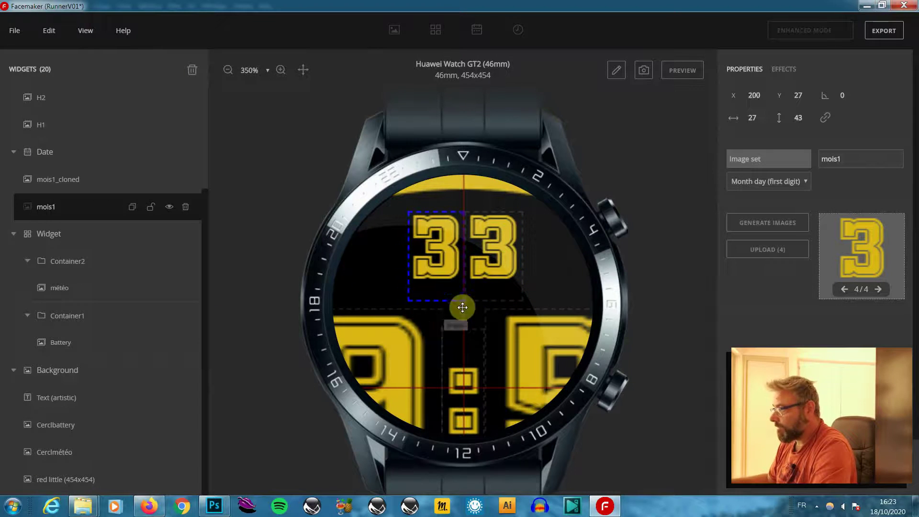
pyautogui.click(490, 273)
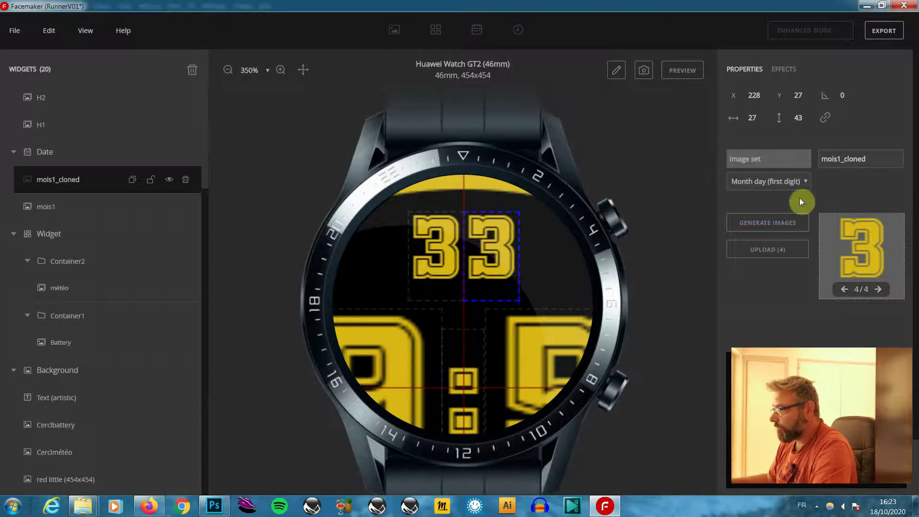
# Step: Assign the Month day (second digit) data to mois1_cloned and generate its images
pyautogui.click(806, 182)
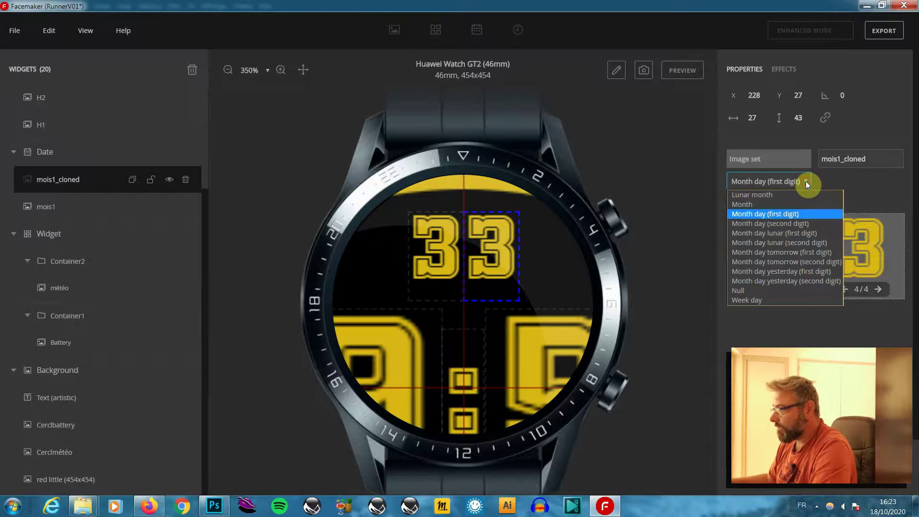
pyautogui.click(796, 224)
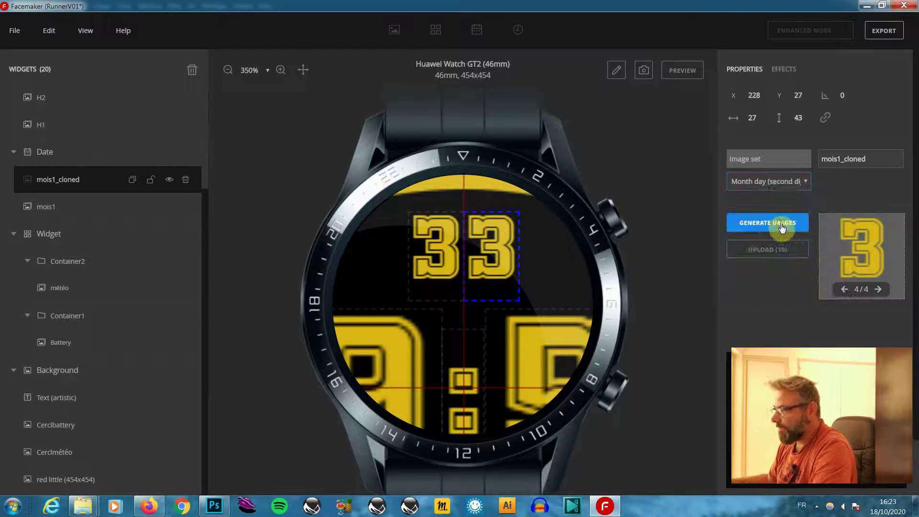
pyautogui.click(781, 225)
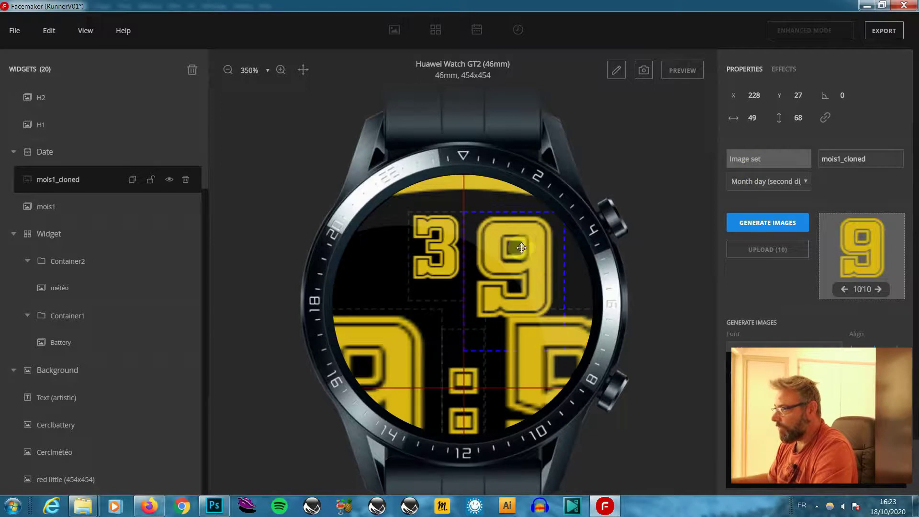
# Step: Set the height of the mois1_cloned digit to 43 to match the first date digit
pyautogui.click(435, 271)
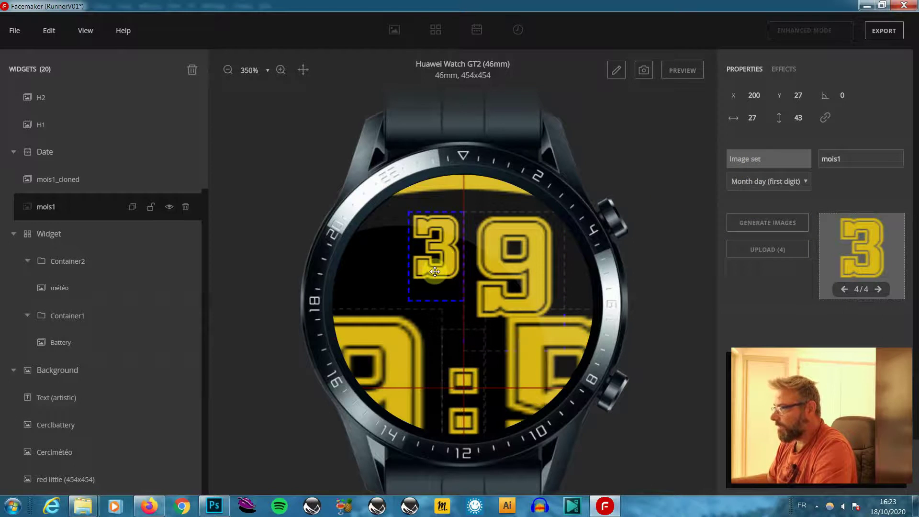
pyautogui.click(549, 242)
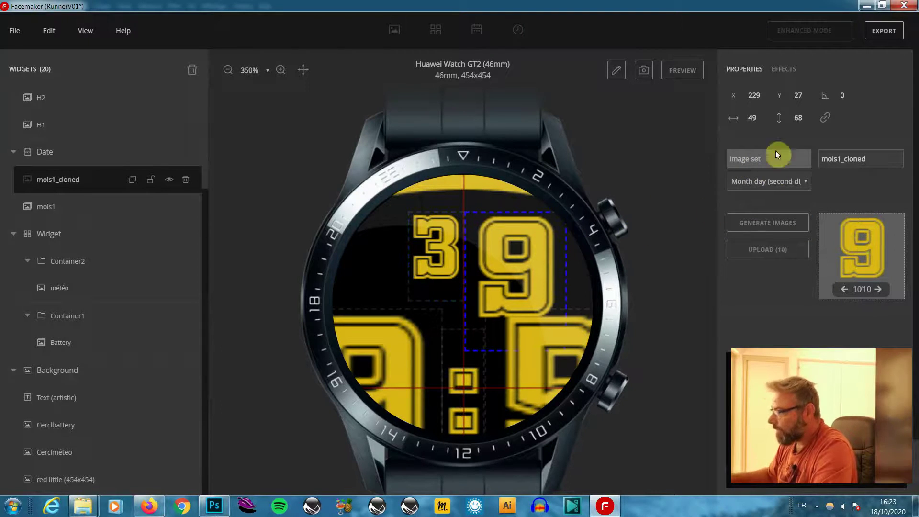
pyautogui.click(809, 117)
pyautogui.write('43')
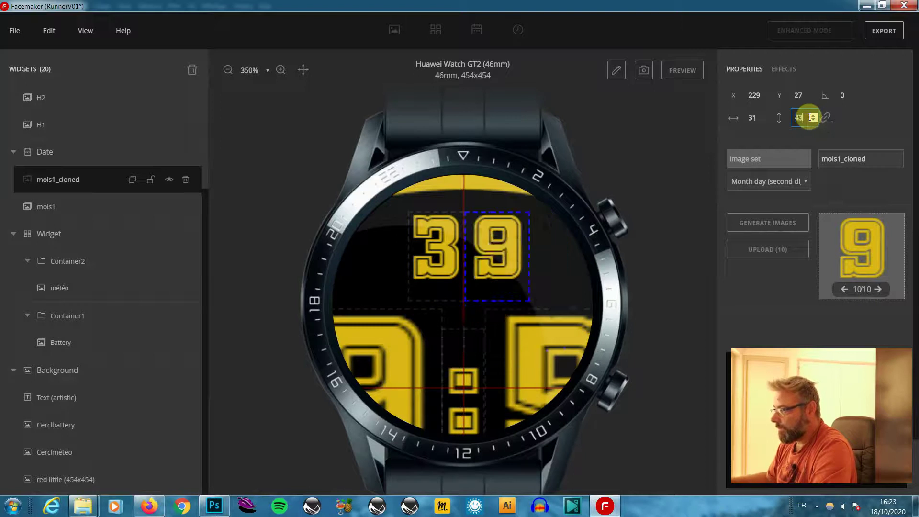
# Step: Adjust the position of the mois1_cloned digit next to the first one, to X 226, Y 27
pyautogui.press('Left')
pyautogui.press('Left')
pyautogui.press('Left')
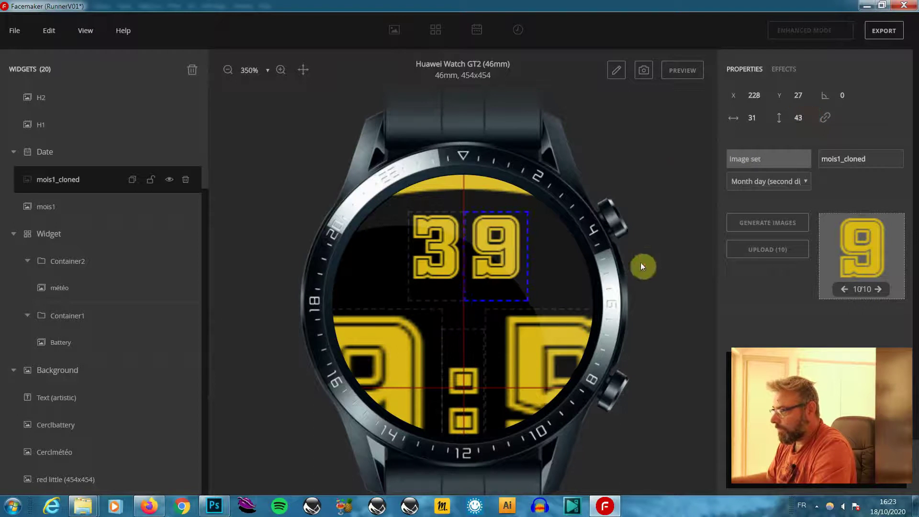
pyautogui.press('Left')
pyautogui.press('Left')
pyautogui.press('Left')
pyautogui.press('Left')
pyautogui.press('Left')
pyautogui.press('Left')
pyautogui.press('Left')
pyautogui.press('Left')
pyautogui.press('Left')
pyautogui.press('Left')
pyautogui.press('Left')
pyautogui.press('Left')
pyautogui.press('Left')
pyautogui.press('Left')
pyautogui.press('Left')
pyautogui.press('Up')
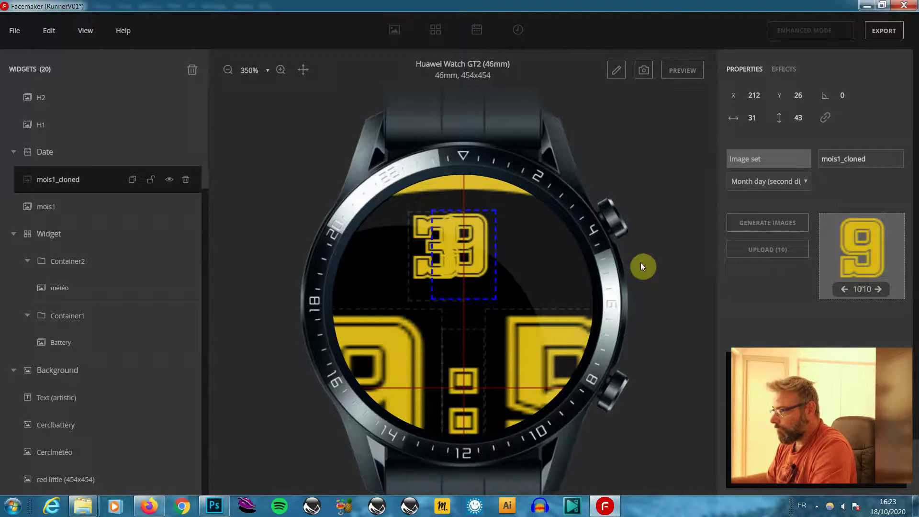
pyautogui.press('Down')
pyautogui.press('Right')
pyautogui.press('Right')
pyautogui.press('Right')
pyautogui.press('Right')
pyautogui.press('Right')
pyautogui.press('Right')
pyautogui.press('Right')
pyautogui.press('Right')
pyautogui.press('Right')
pyautogui.press('Right')
pyautogui.press('Right')
pyautogui.press('Right')
pyautogui.press('Right')
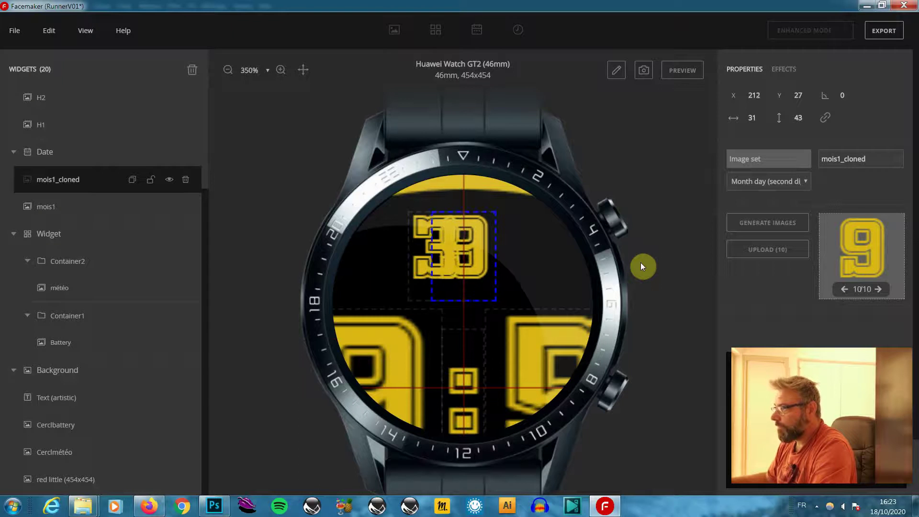
pyautogui.press('Right')
pyautogui.press('Right')
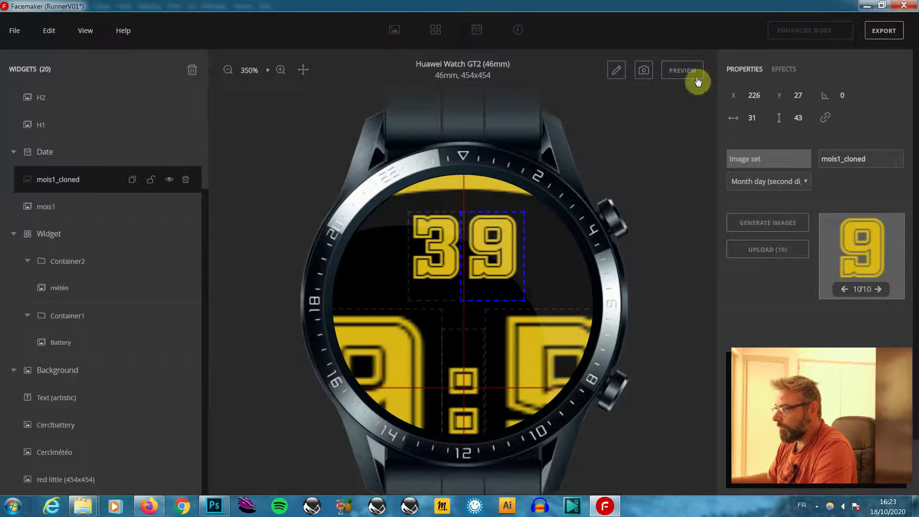
# Step: Preview the whole watch face with the new date digits, leave the preview and save the project
pyautogui.click(697, 79)
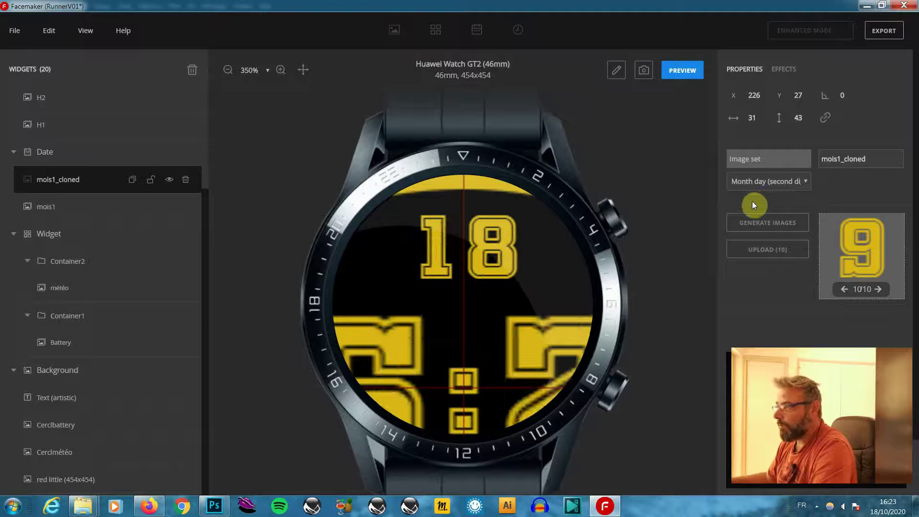
pyautogui.click(228, 70)
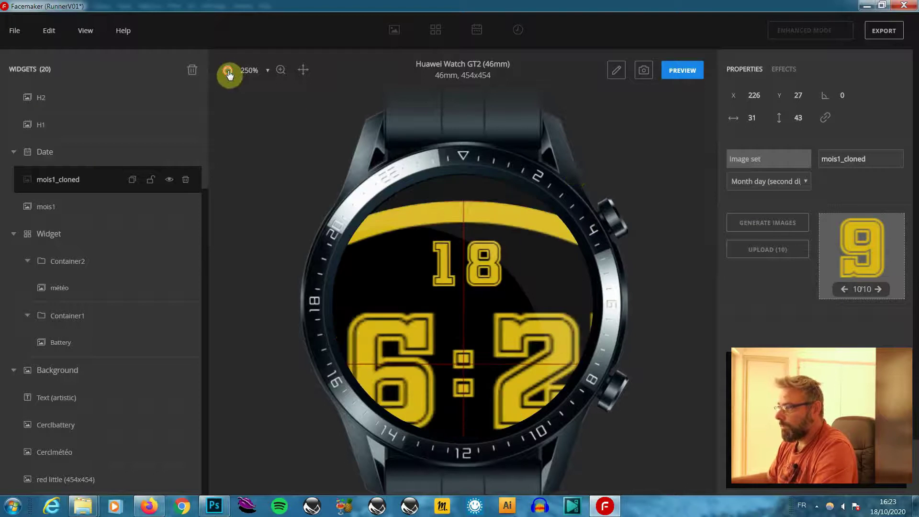
pyautogui.click(229, 70)
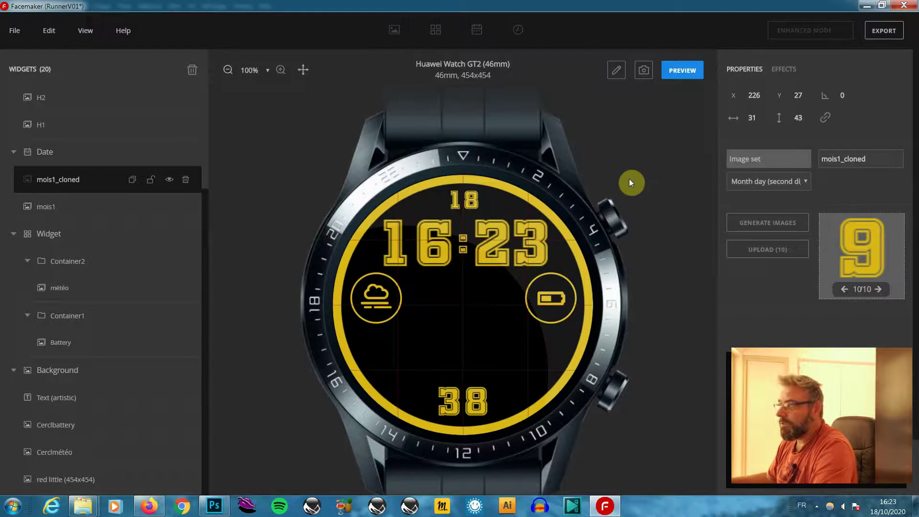
pyautogui.click(682, 70)
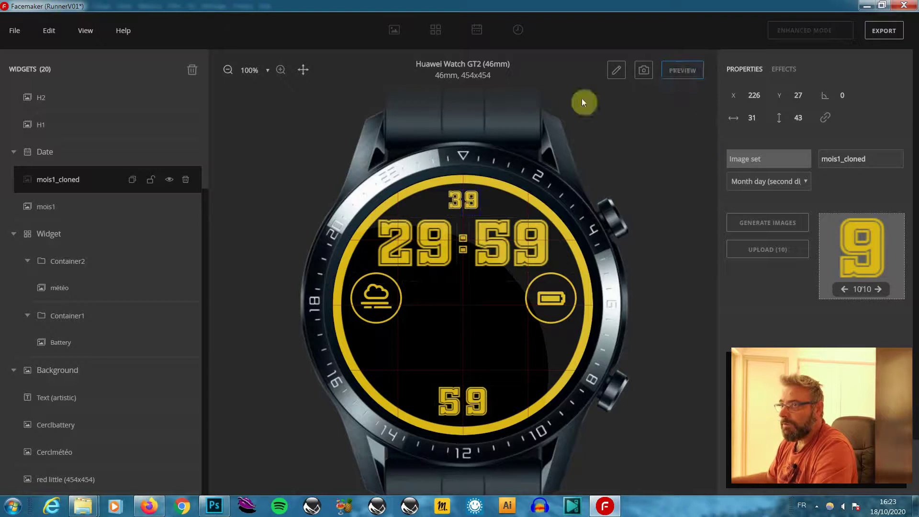
pyautogui.click(15, 30)
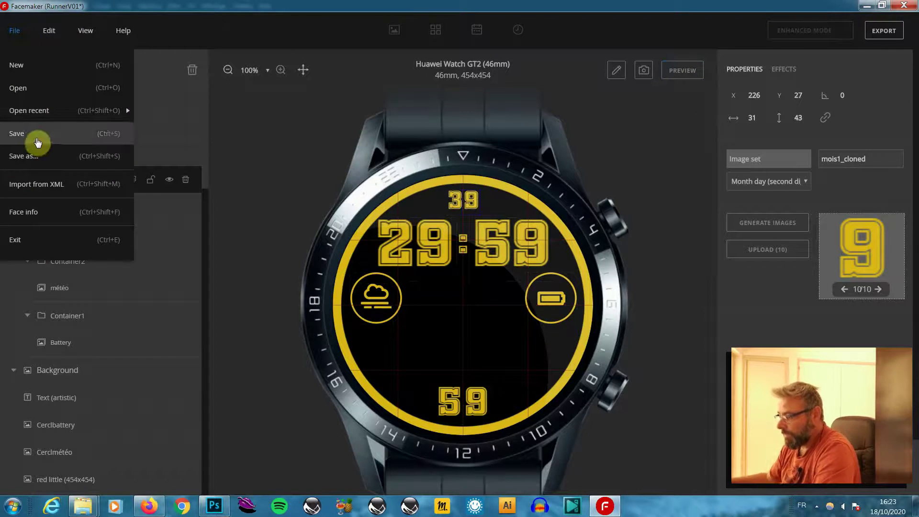
pyautogui.click(38, 142)
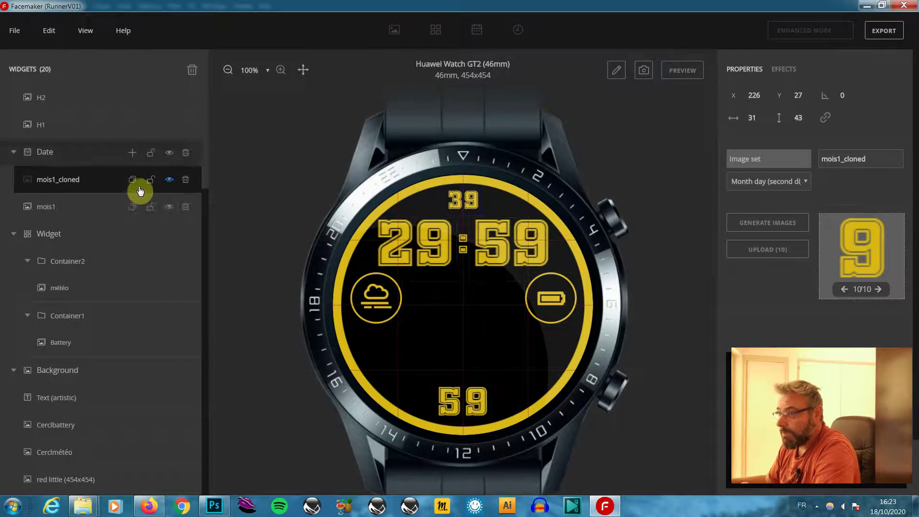
# Step: Add an image set named days to the Date group and assign it the Week day data
pyautogui.click(133, 152)
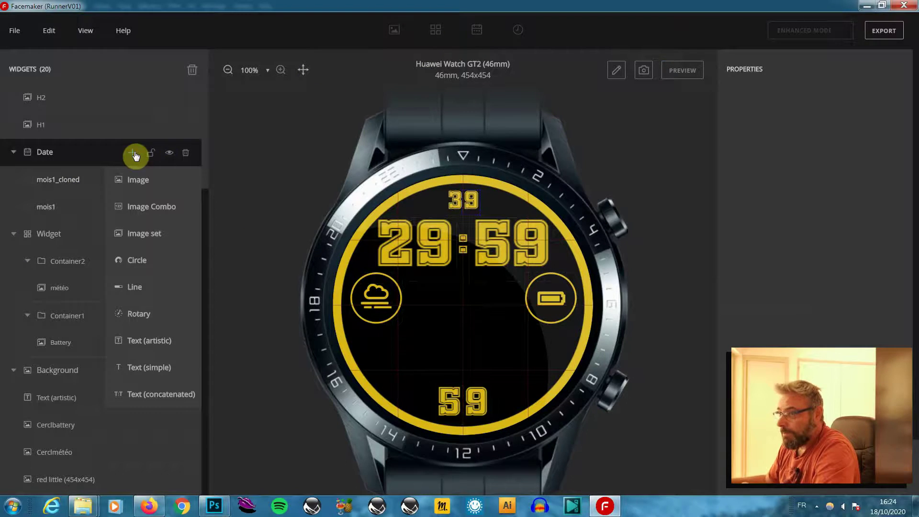
pyautogui.click(156, 235)
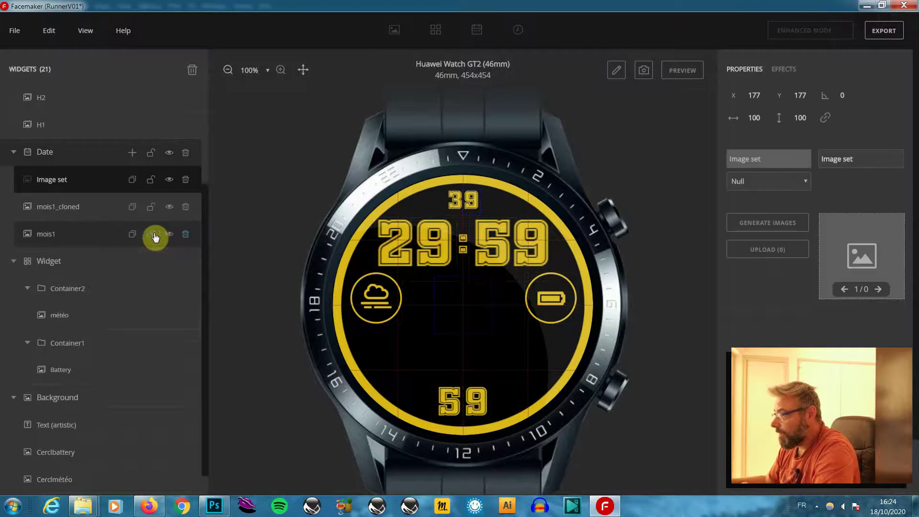
pyautogui.click(806, 184)
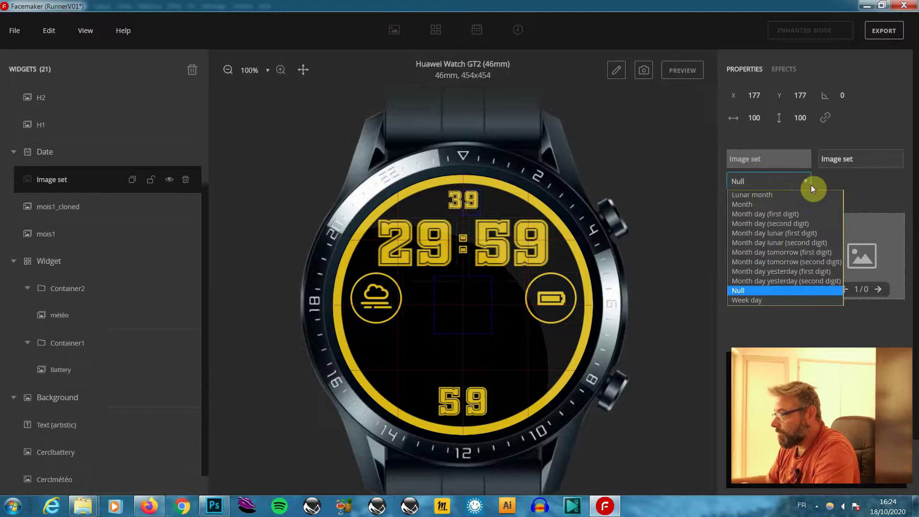
pyautogui.click(765, 300)
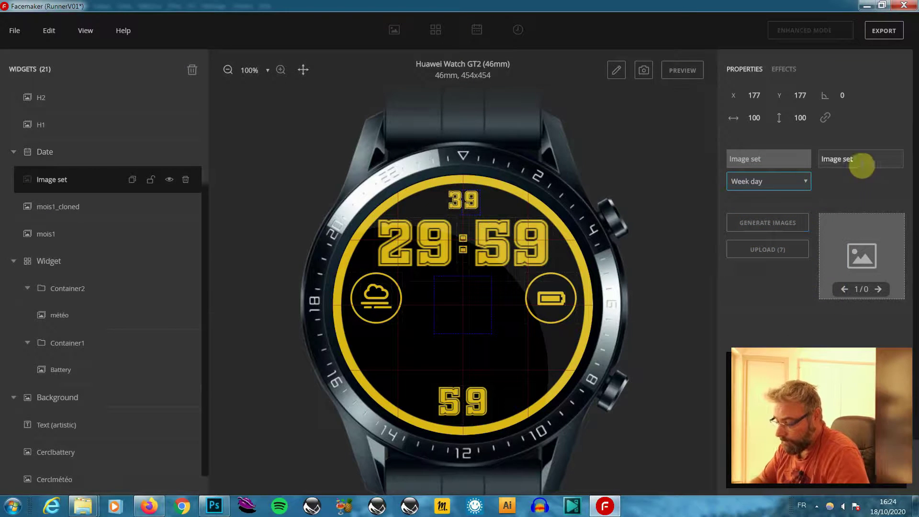
pyautogui.moveTo(862, 165); pyautogui.dragTo(821, 159)
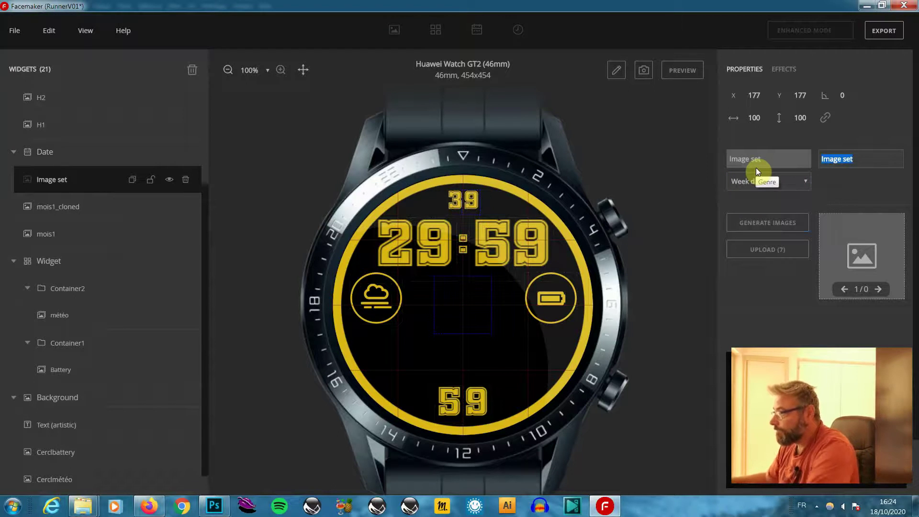
pyautogui.write('days')
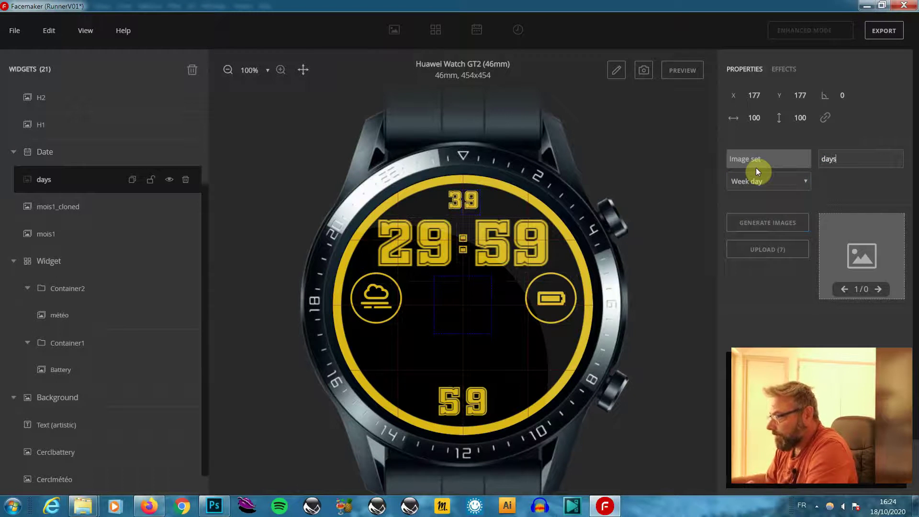
# Step: Generate the weekday images for the days image set and set its height to 20
pyautogui.click(774, 229)
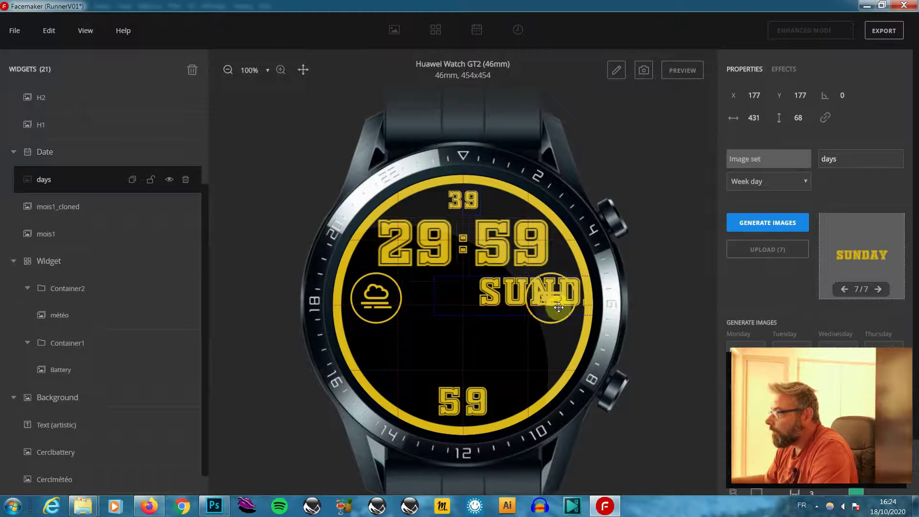
pyautogui.doubleClick(799, 117)
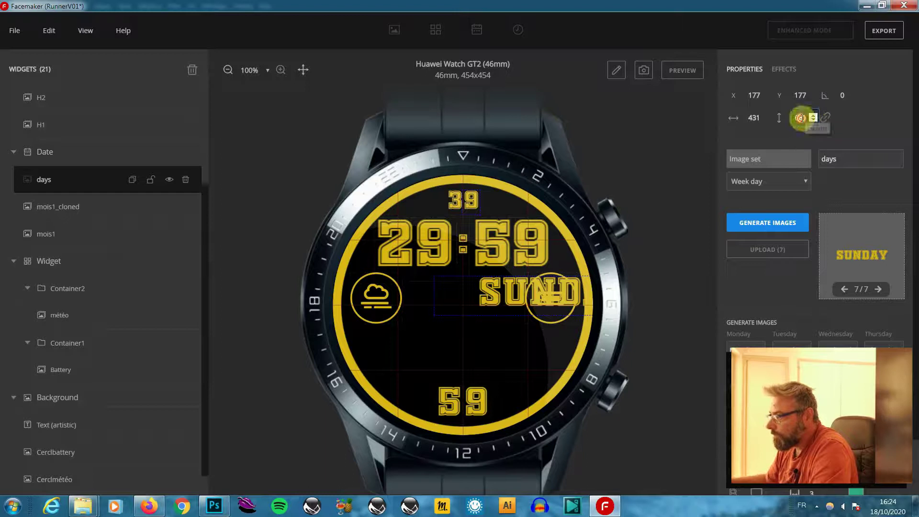
pyautogui.write('20')
pyautogui.click(736, 267)
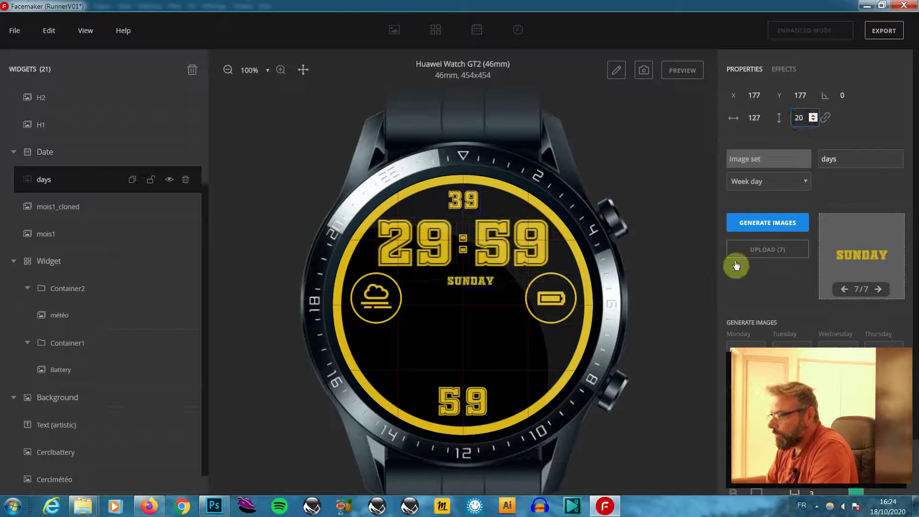
# Step: Move the days widget to X 161, Y 175, centred below the time, and preview the watch face
pyautogui.press('Left')
pyautogui.press('Left')
pyautogui.press('Left')
pyautogui.press('Left')
pyautogui.press('Left')
pyautogui.press('Left')
pyautogui.press('Left')
pyautogui.press('Left')
pyautogui.press('Left')
pyautogui.press('Left')
pyautogui.press('Left')
pyautogui.press('Left')
pyautogui.press('Left')
pyautogui.press('Left')
pyautogui.press('Left')
pyautogui.press('Left')
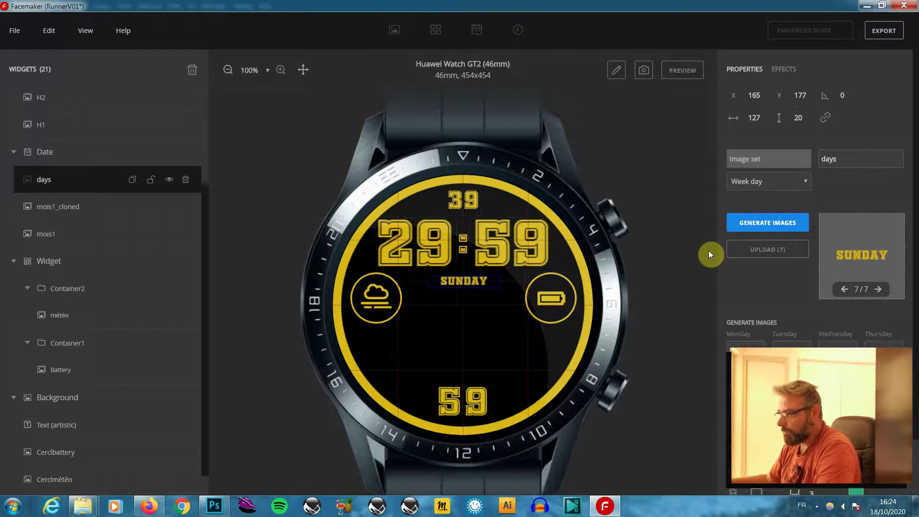
pyautogui.press('Up')
pyautogui.press('Up')
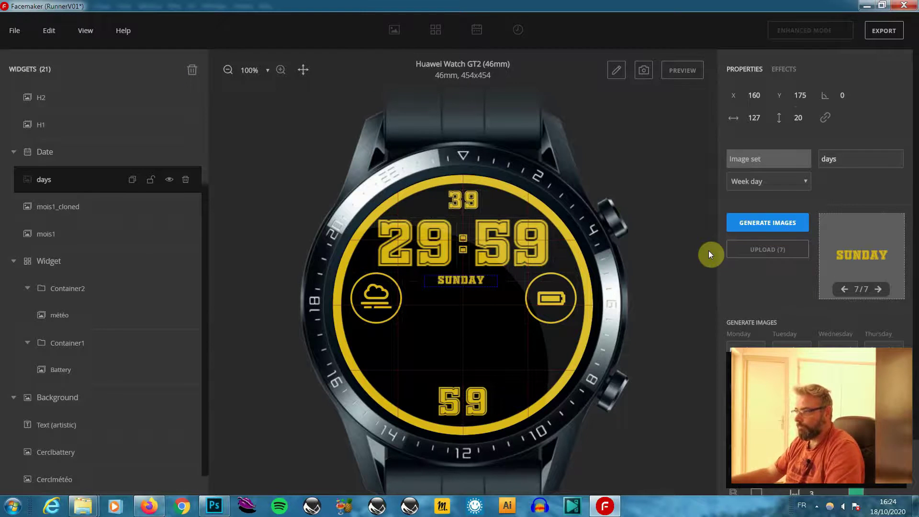
pyautogui.press('Right')
pyautogui.click(692, 70)
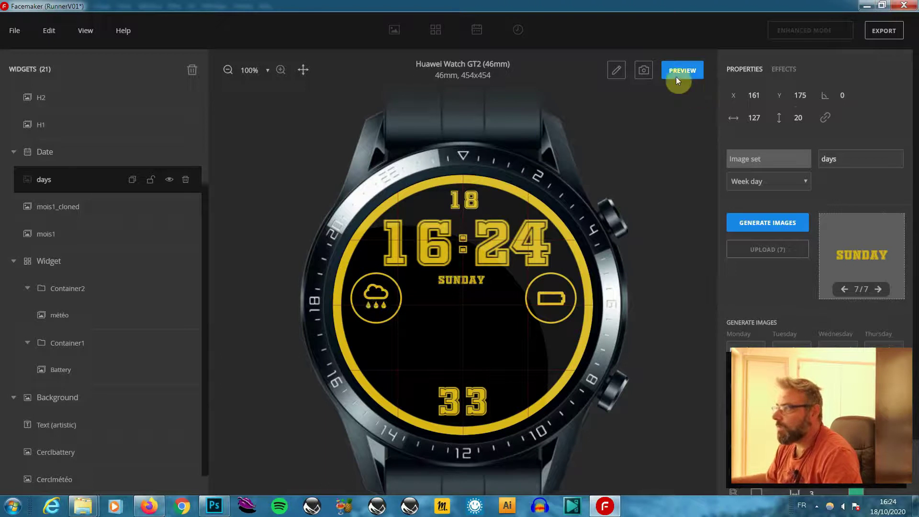
pyautogui.click(680, 72)
# Step: Export the RunnerV01 watch face as a theme folder and dismiss the completion message
pyautogui.click(885, 30)
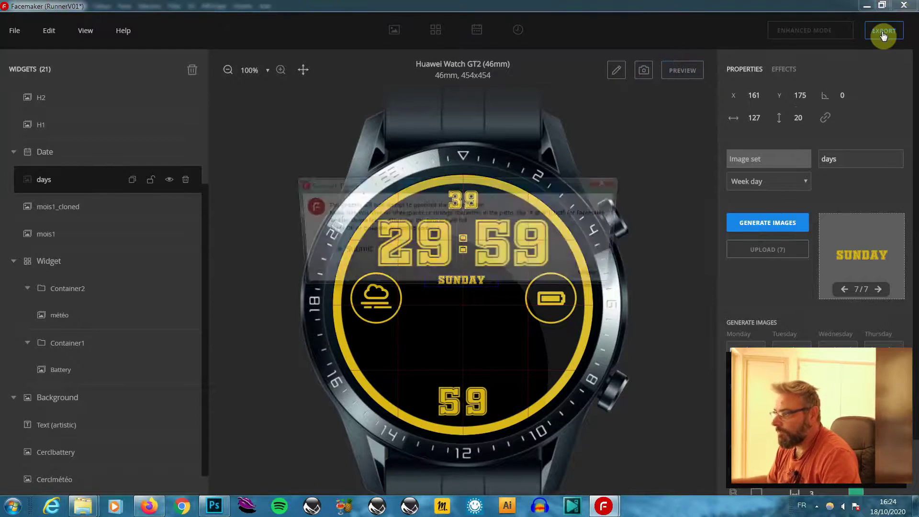
pyautogui.click(422, 253)
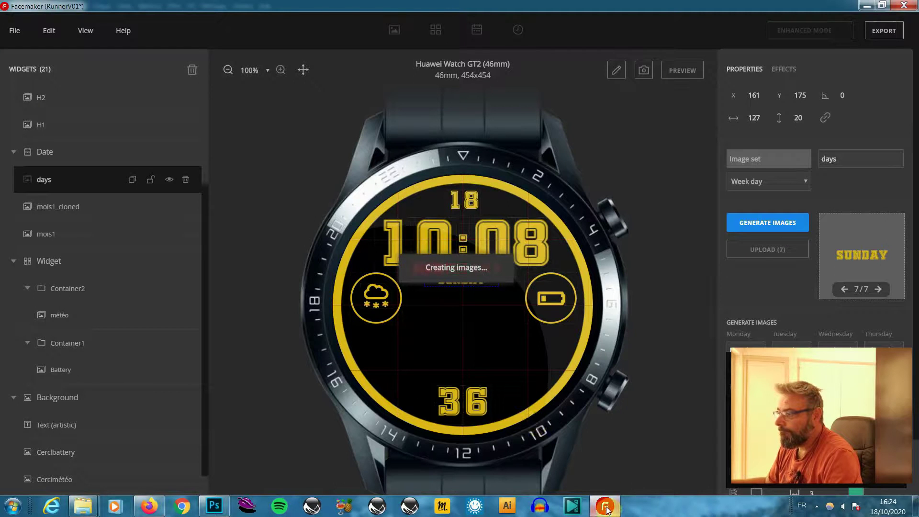
pyautogui.moveTo(607, 511)
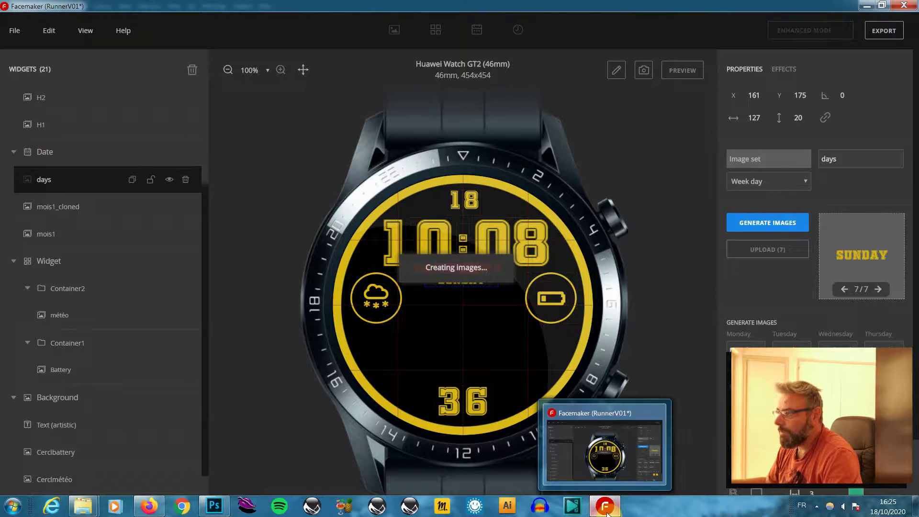
pyautogui.click(607, 511)
pyautogui.click(607, 511)
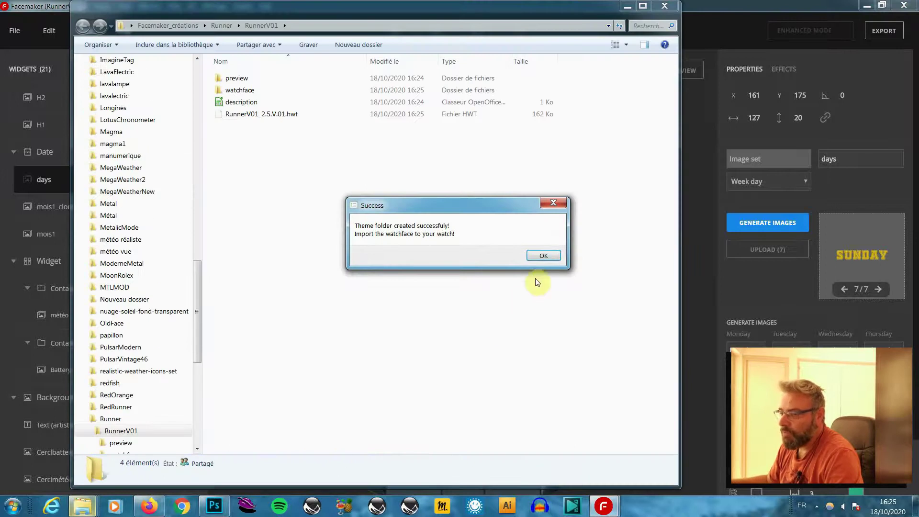
pyautogui.click(546, 256)
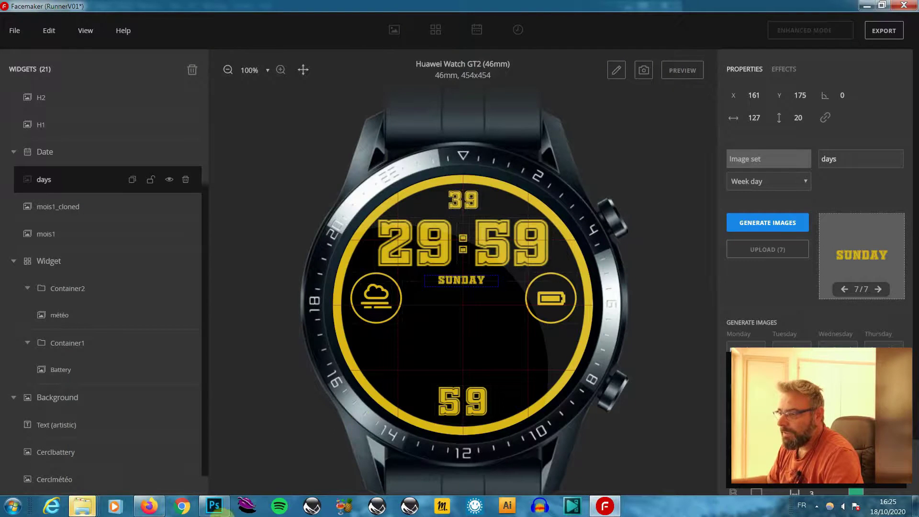
# Step: Check the exported cover image in the preview folder of RunnerV01, closing the image and the folder window when done
pyautogui.click(82, 506)
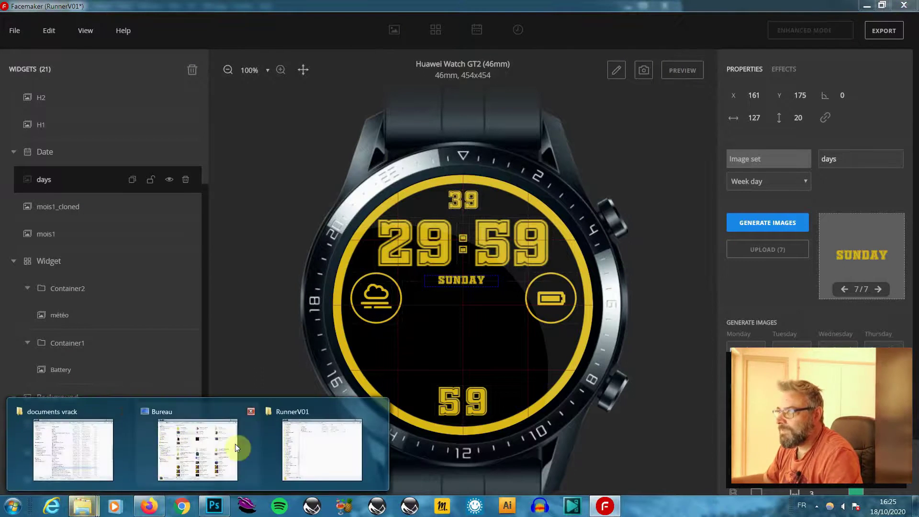
pyautogui.click(289, 449)
pyautogui.doubleClick(247, 78)
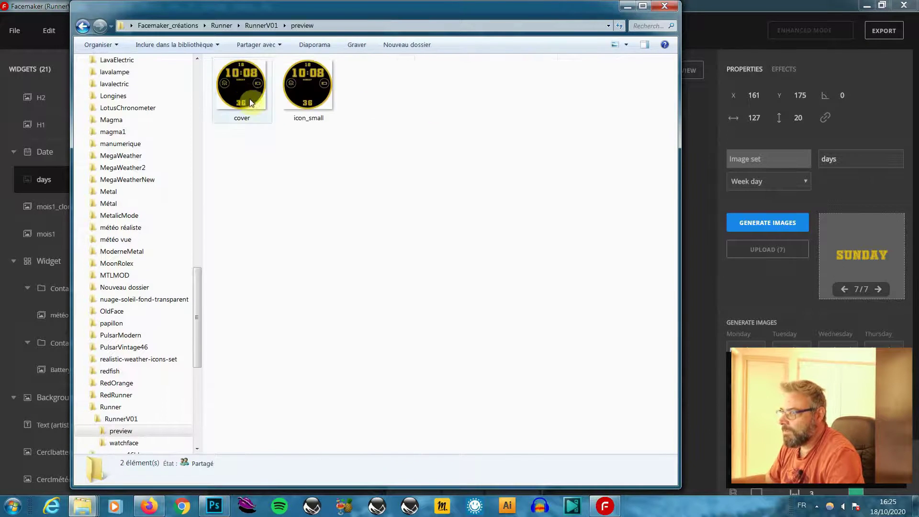
pyautogui.doubleClick(246, 93)
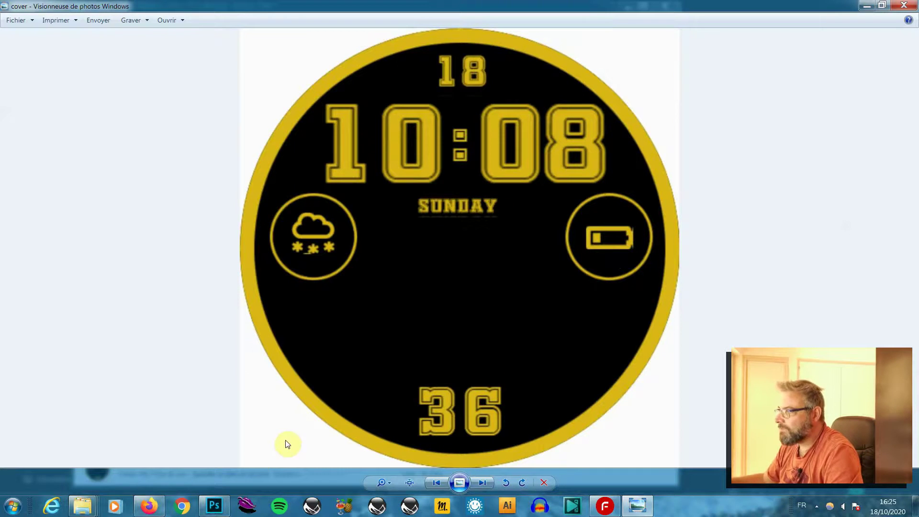
pyautogui.click(904, 4)
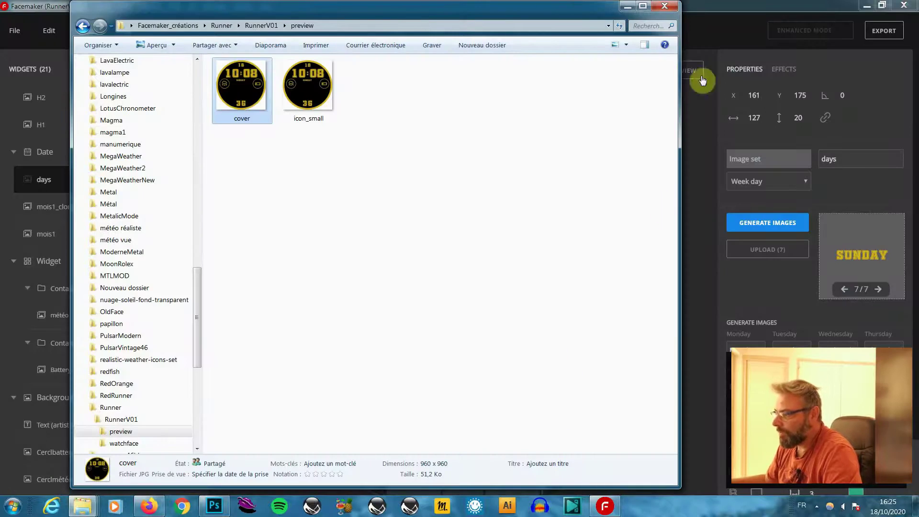
pyautogui.click(665, 6)
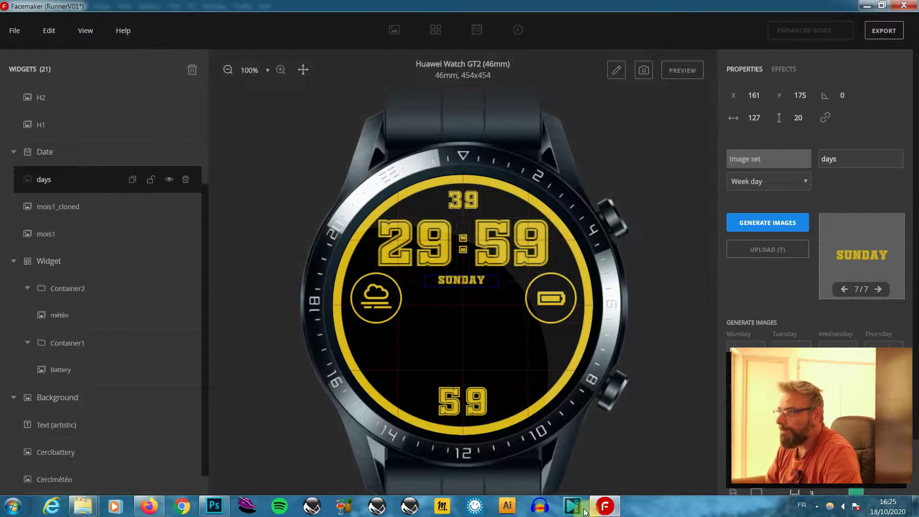
pyautogui.click(214, 506)
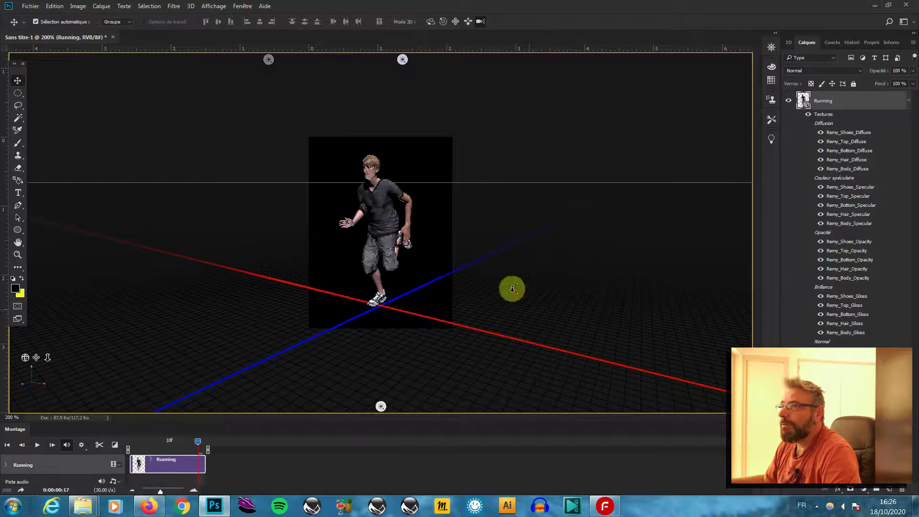
pyautogui.click(31, 7)
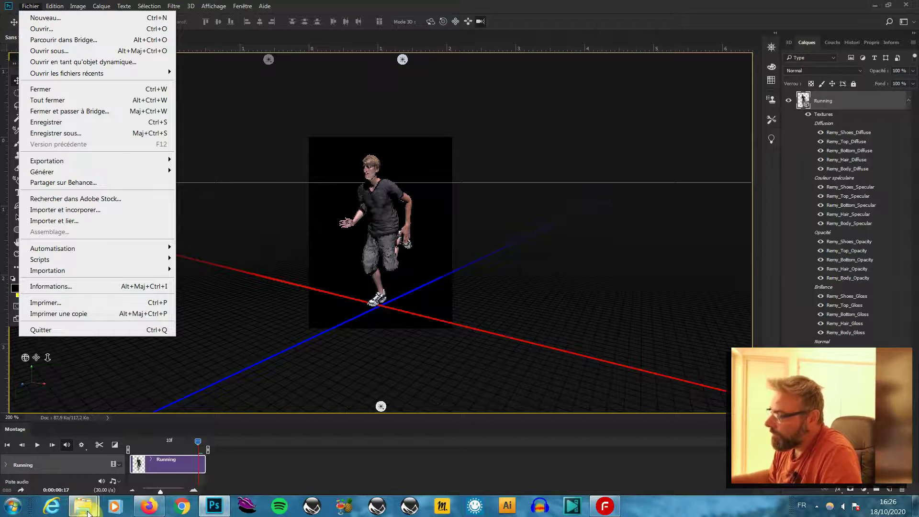
pyautogui.press('Escape')
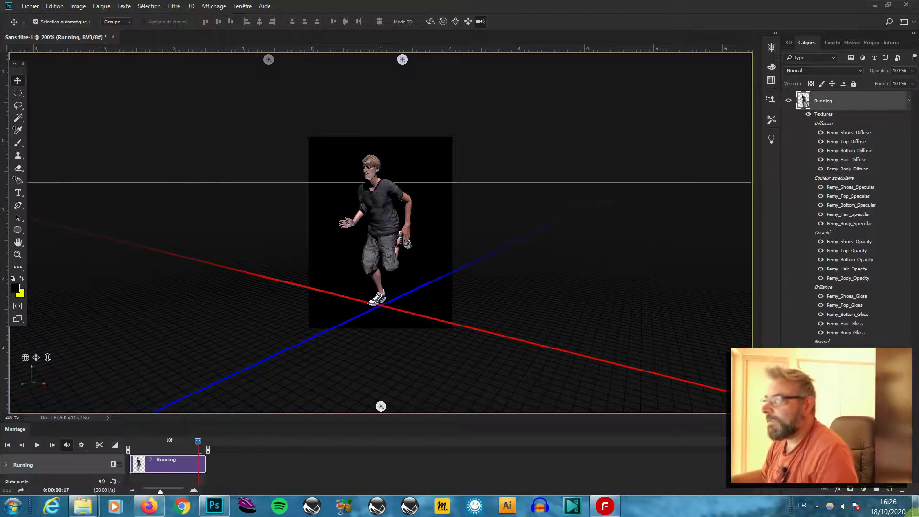
# Step: Open the Runner folder inside Facemaker_créations from the desktop and select the first frame, Sans titre-10000
pyautogui.click(915, 506)
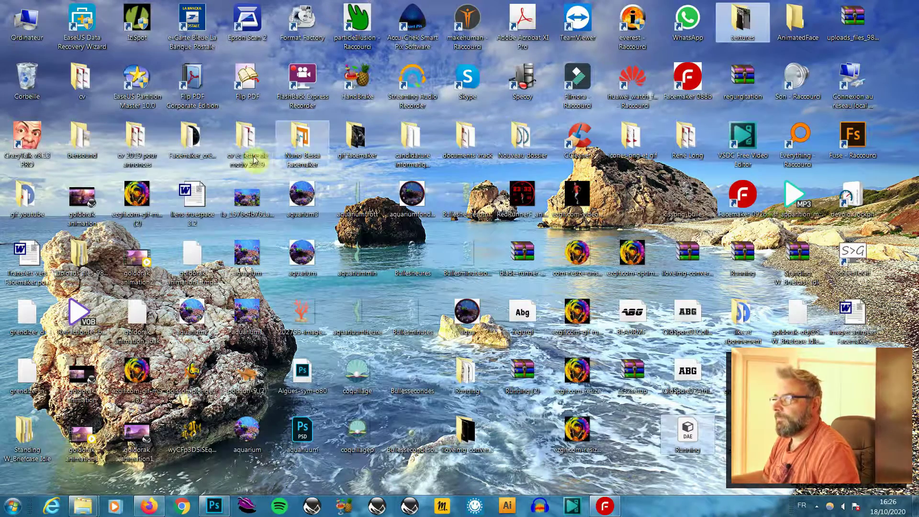
pyautogui.doubleClick(193, 141)
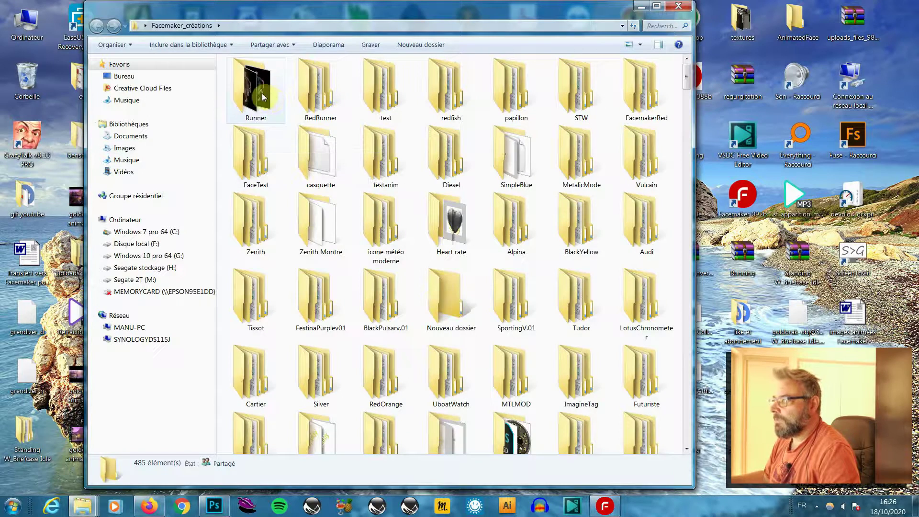
pyautogui.doubleClick(262, 97)
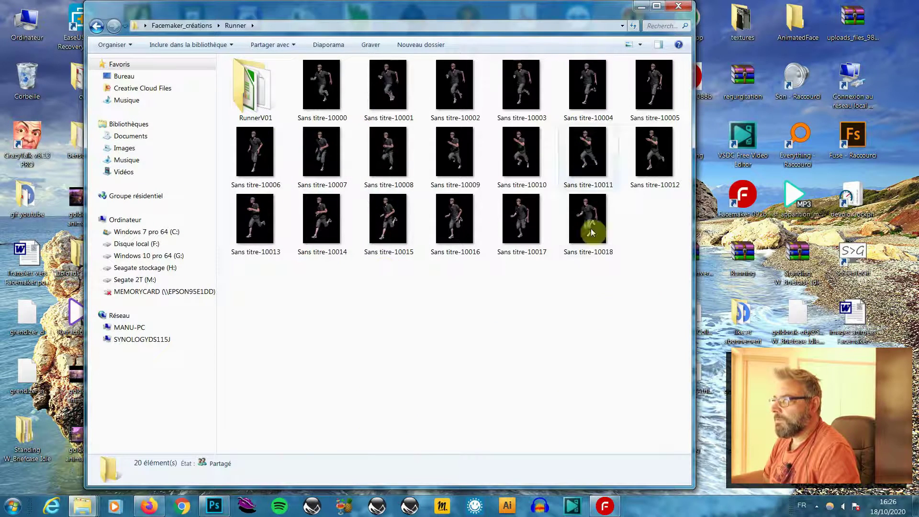
pyautogui.click(327, 81)
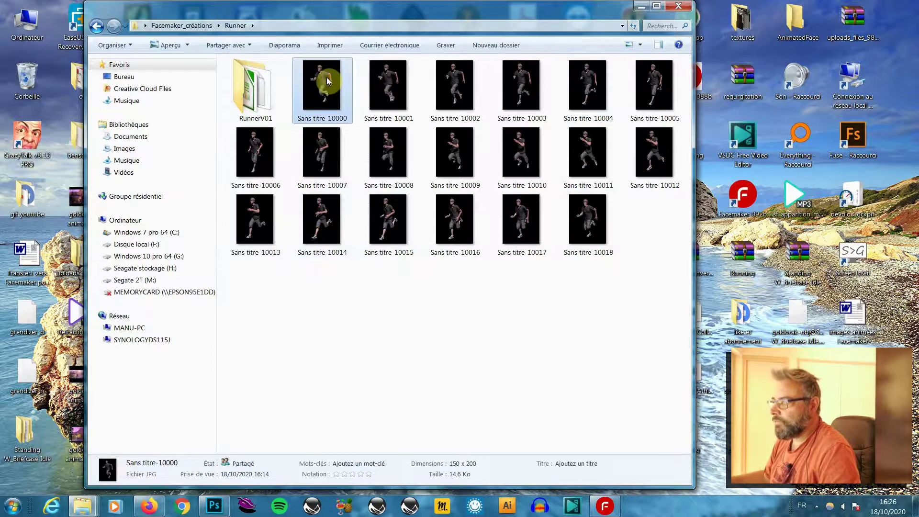
pyautogui.rightClick(372, 317)
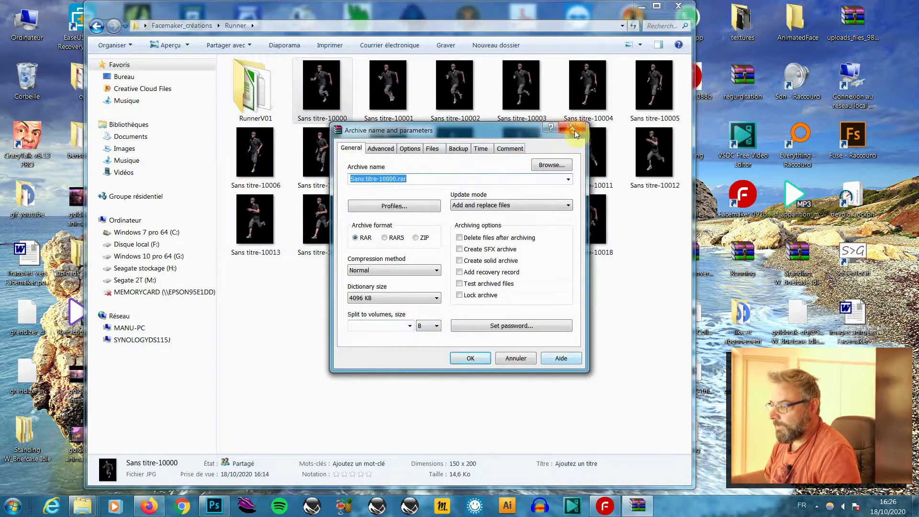
pyautogui.click(575, 130)
pyautogui.click(374, 322)
# Step: Create a new folder named gif inside the Runner folder
pyautogui.rightClick(374, 320)
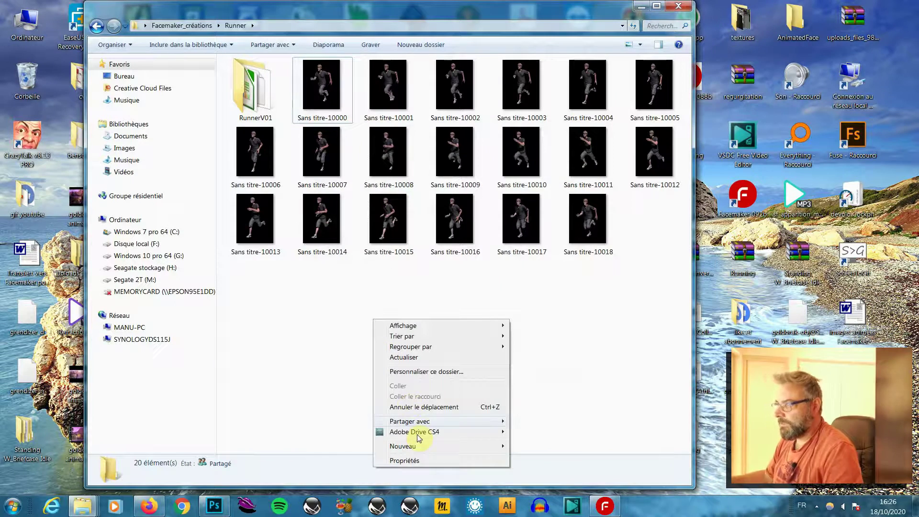
pyautogui.moveTo(407, 447)
pyautogui.click(559, 227)
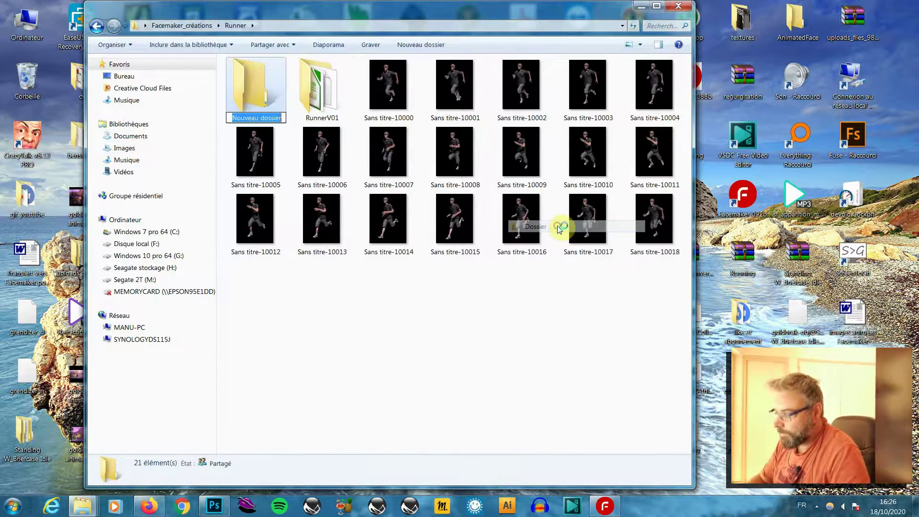
pyautogui.write('gif')
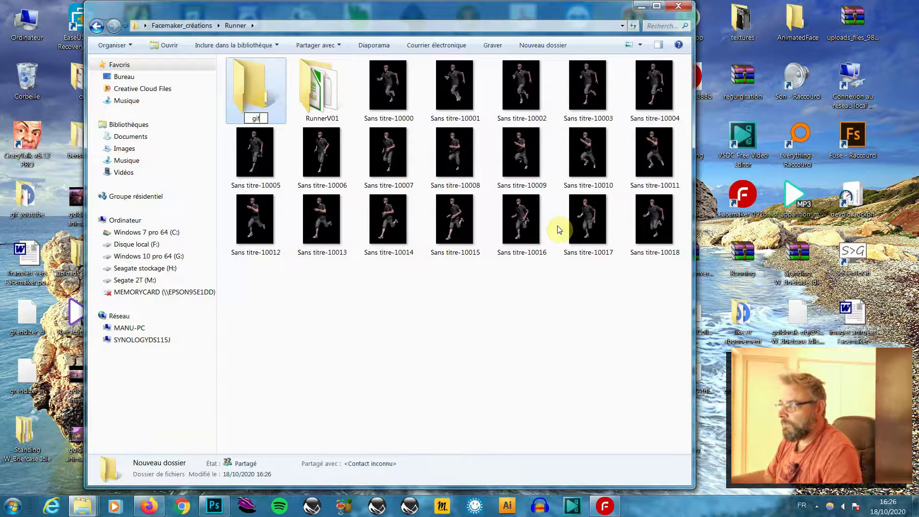
pyautogui.press('Return')
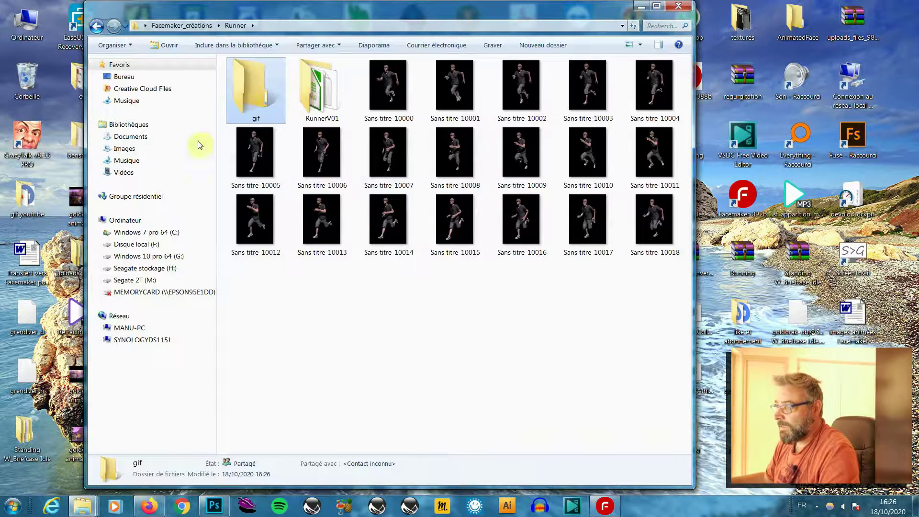
# Step: Open the frame Sans titre-10000 from the Runner folder in Adobe Photoshop CC 2018
pyautogui.click(383, 100)
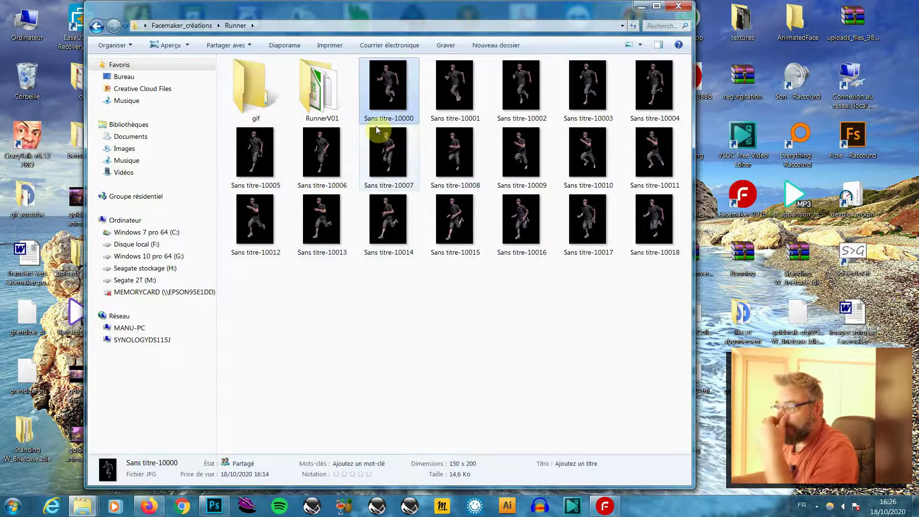
pyautogui.click(387, 93)
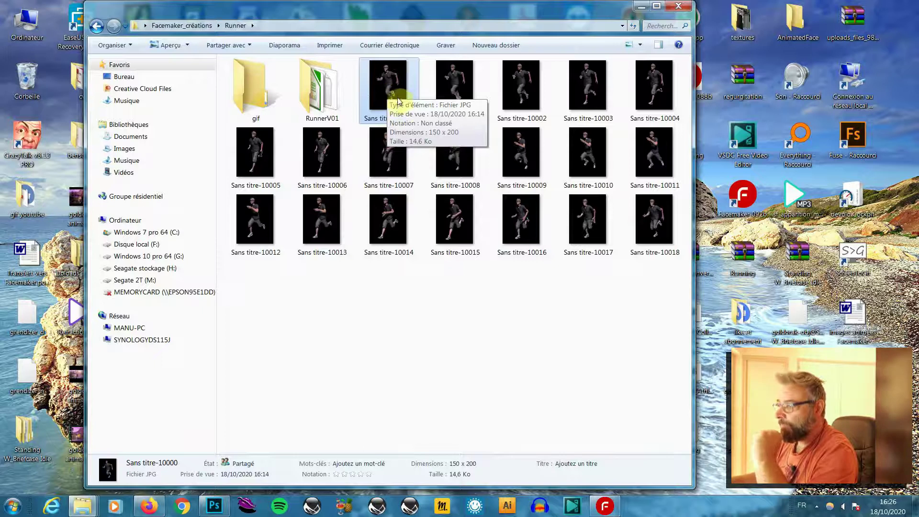
pyautogui.rightClick(387, 93)
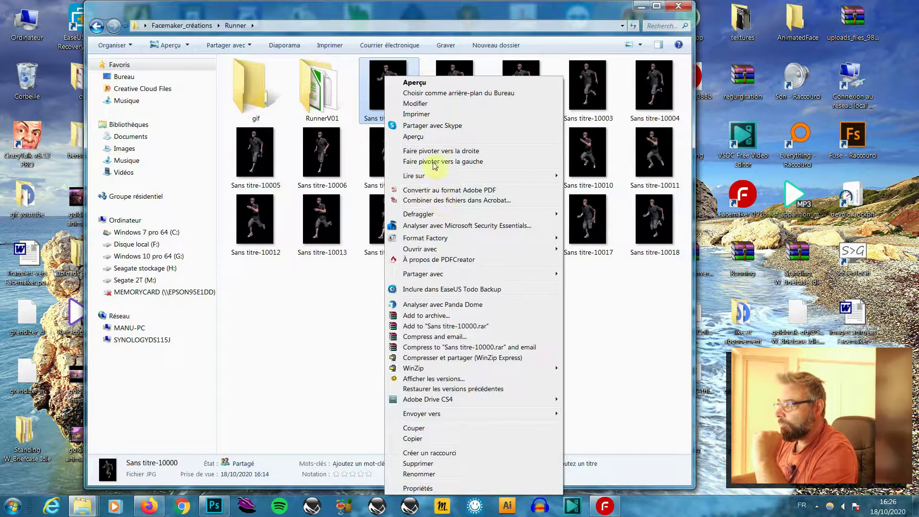
pyautogui.moveTo(430, 250)
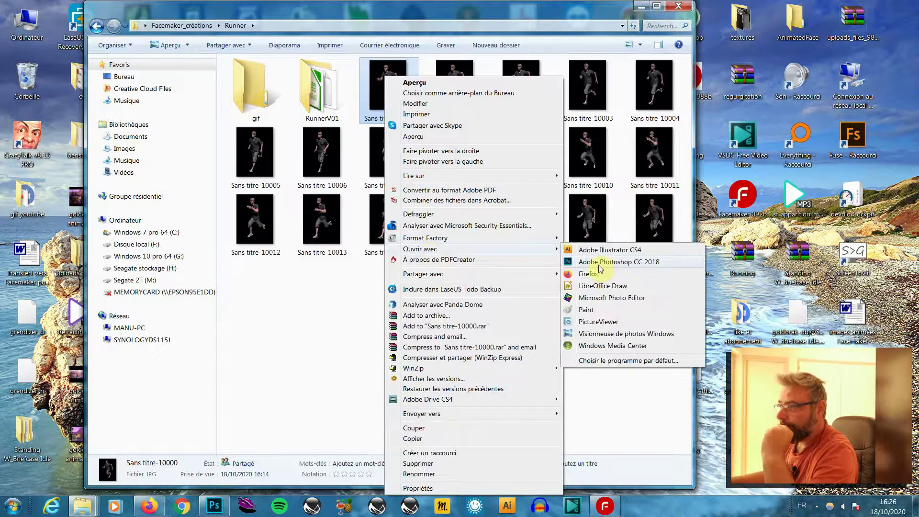
pyautogui.click(594, 265)
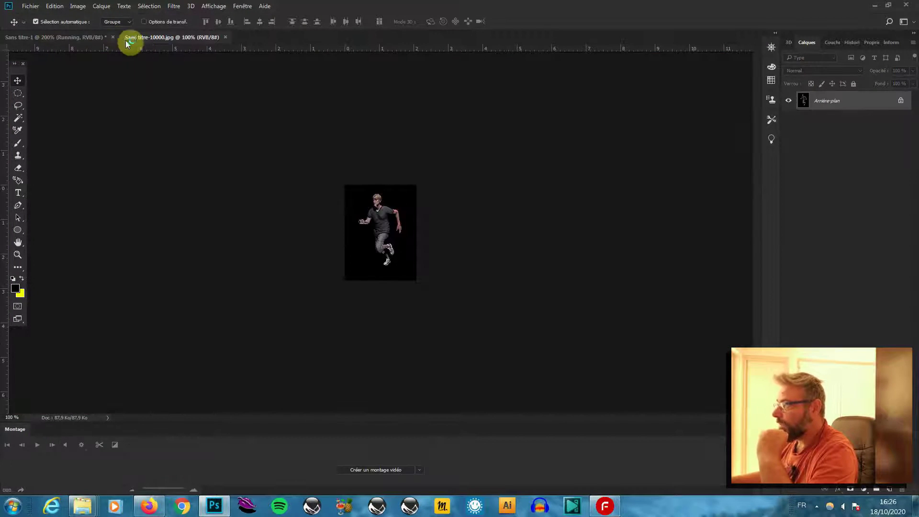
# Step: Convert the locked background of Sans titre-10000 into a regular layer named Calque 0
pyautogui.doubleClick(831, 107)
pyautogui.click(448, 135)
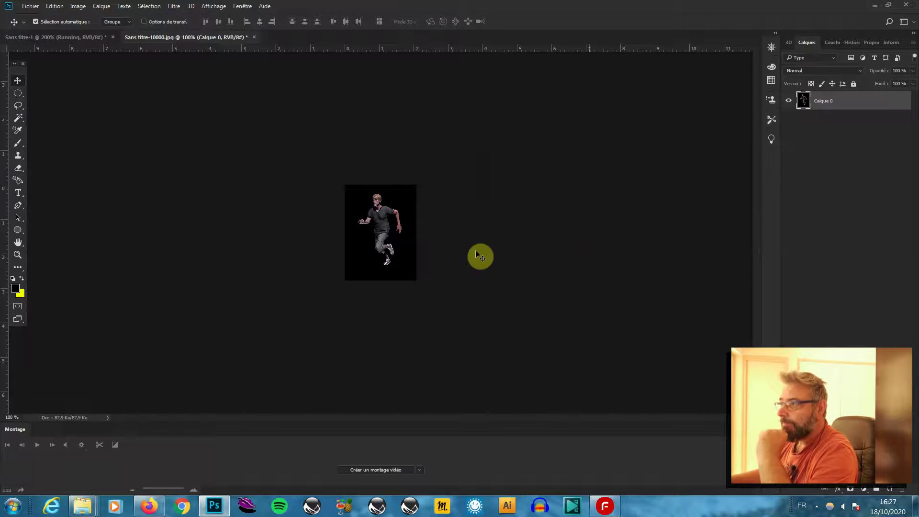
pyautogui.click(55, 7)
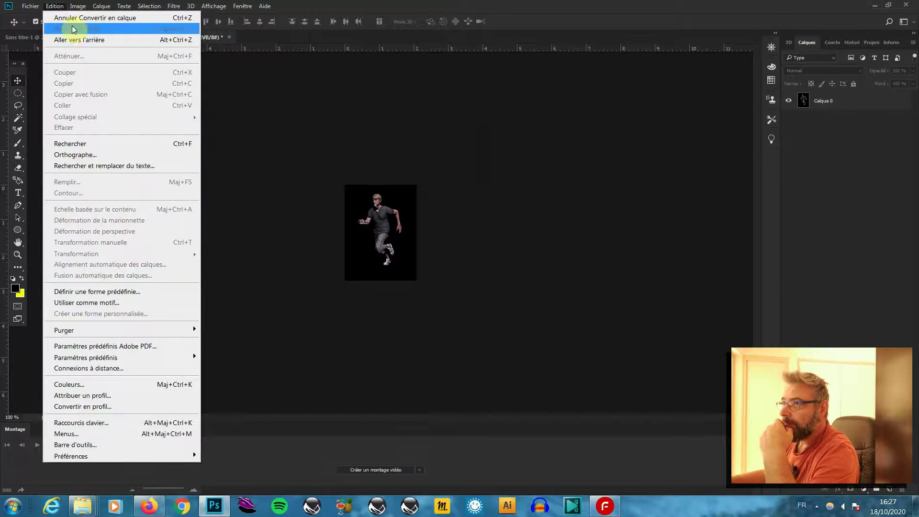
# Step: Save Sans titre-10000 in the gif folder as a CompuServe GIF with the Locale (Adaptative) palette, 256 colours and Normal format
pyautogui.moveTo(34, 8)
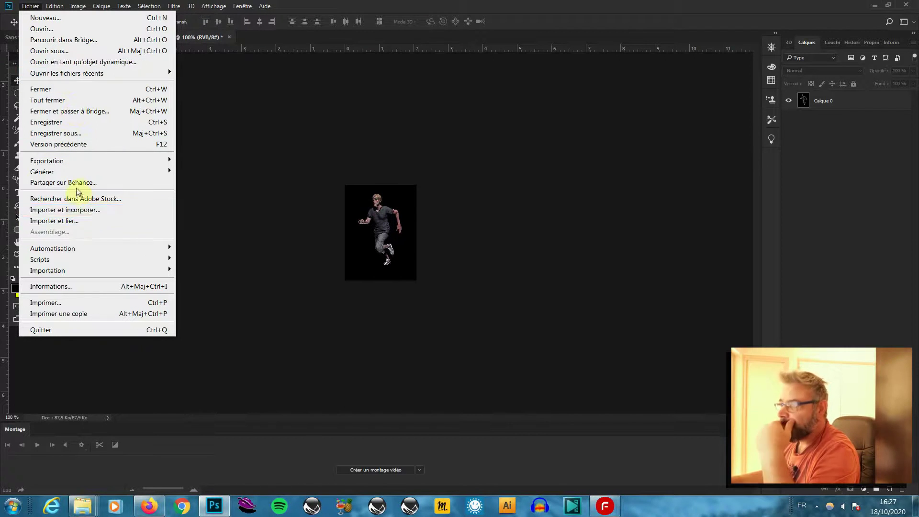
pyautogui.click(82, 136)
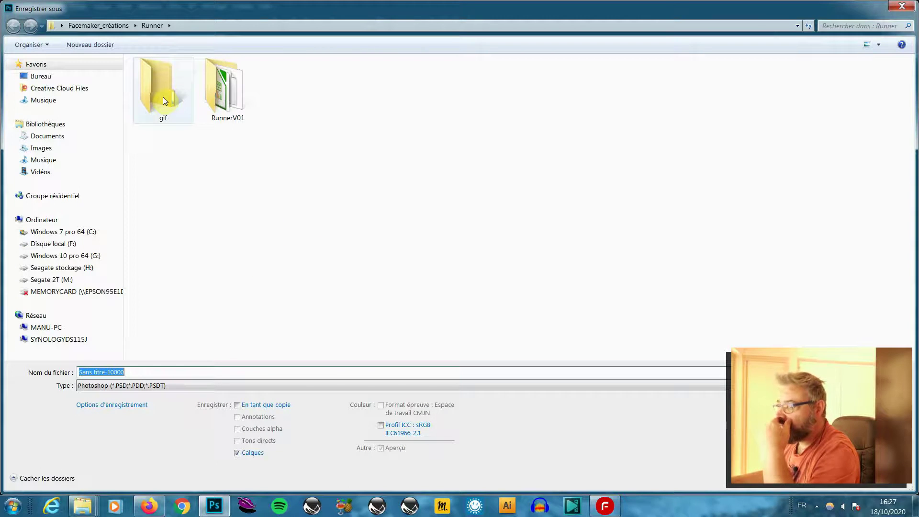
pyautogui.doubleClick(164, 99)
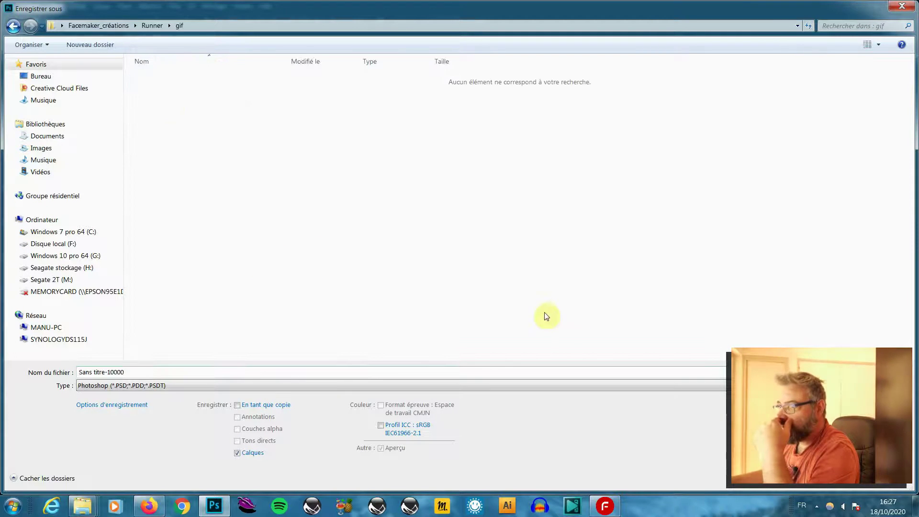
pyautogui.click(904, 386)
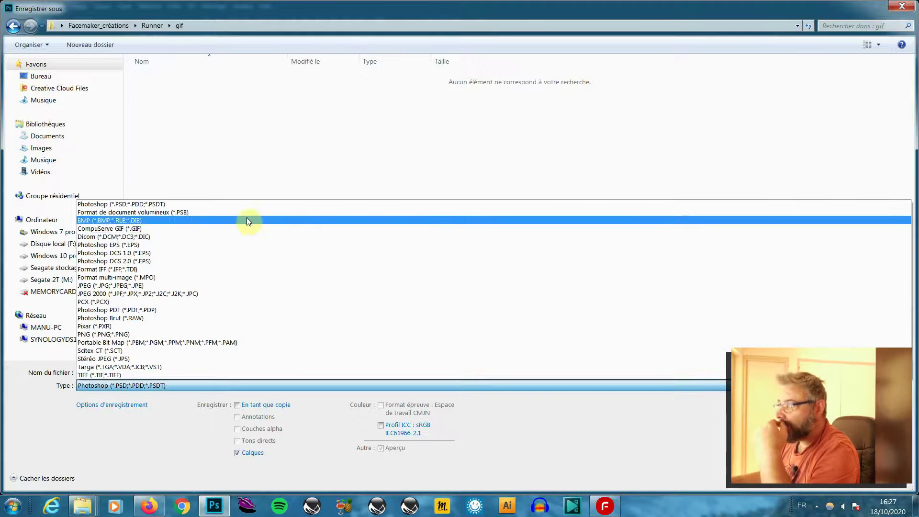
pyautogui.click(229, 225)
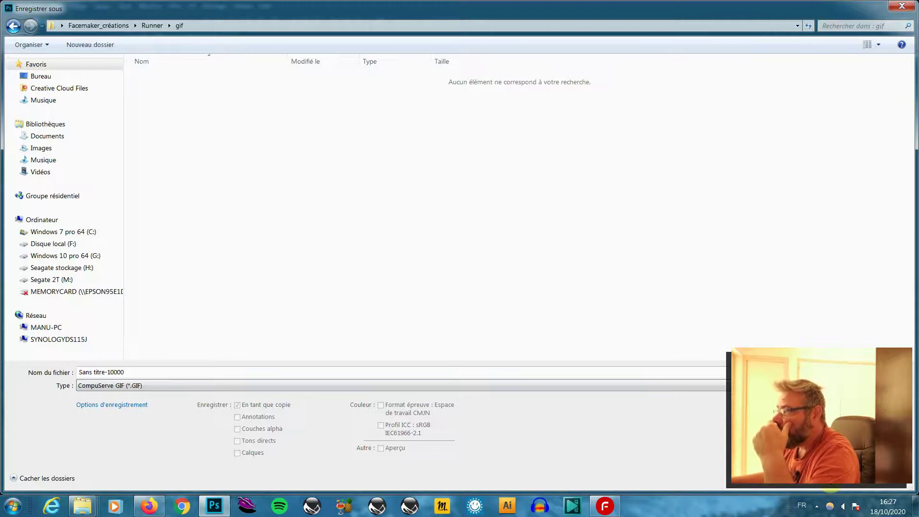
pyautogui.press('Return')
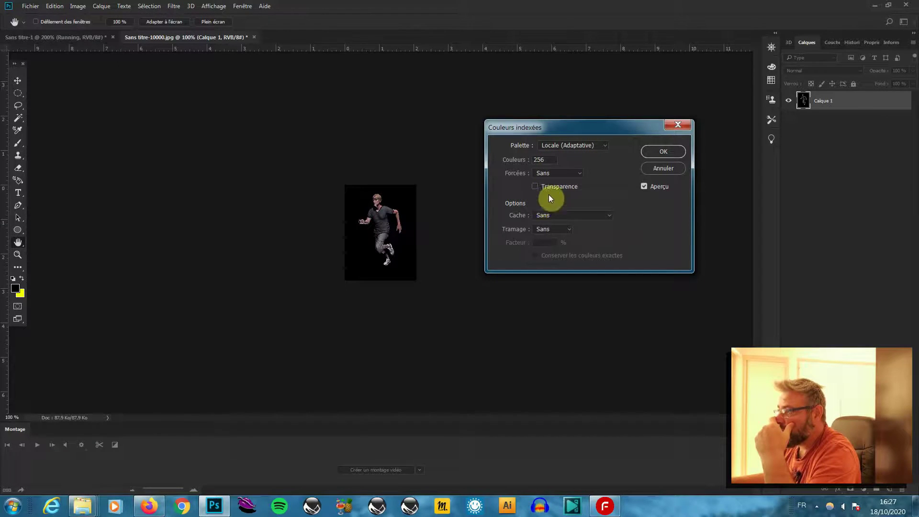
pyautogui.click(665, 151)
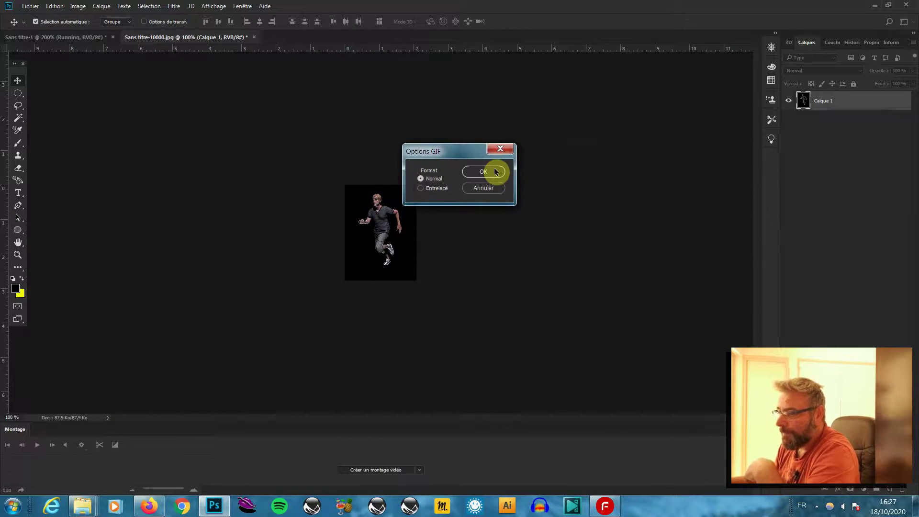
pyautogui.click(494, 172)
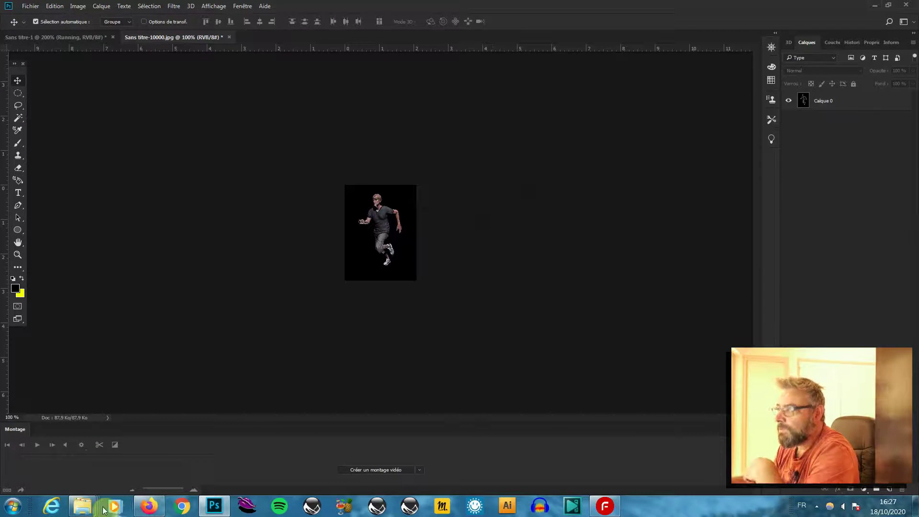
# Step: Check the saved Sans titre-10000 GIF from the gif folder in Firefox, closing the browser and folder windows when done
pyautogui.moveTo(87, 508)
pyautogui.click(290, 463)
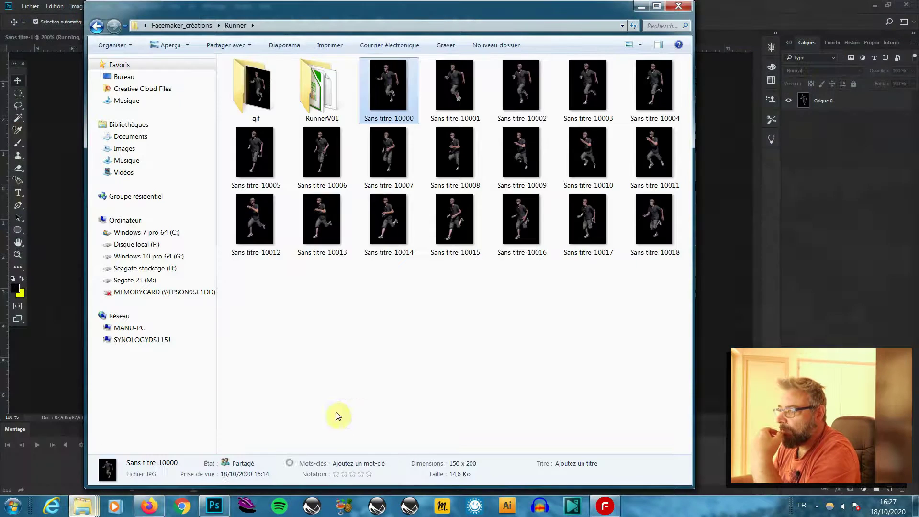
pyautogui.doubleClick(263, 95)
pyautogui.click(279, 117)
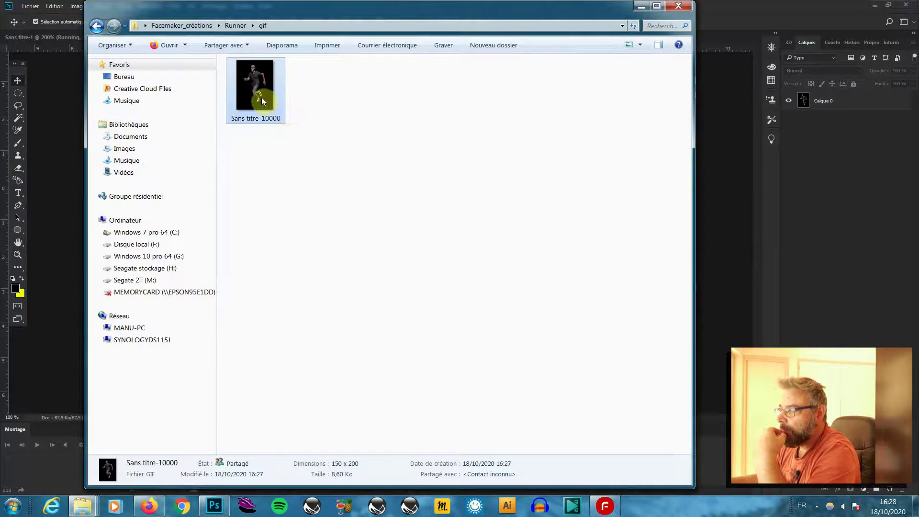
pyautogui.doubleClick(262, 100)
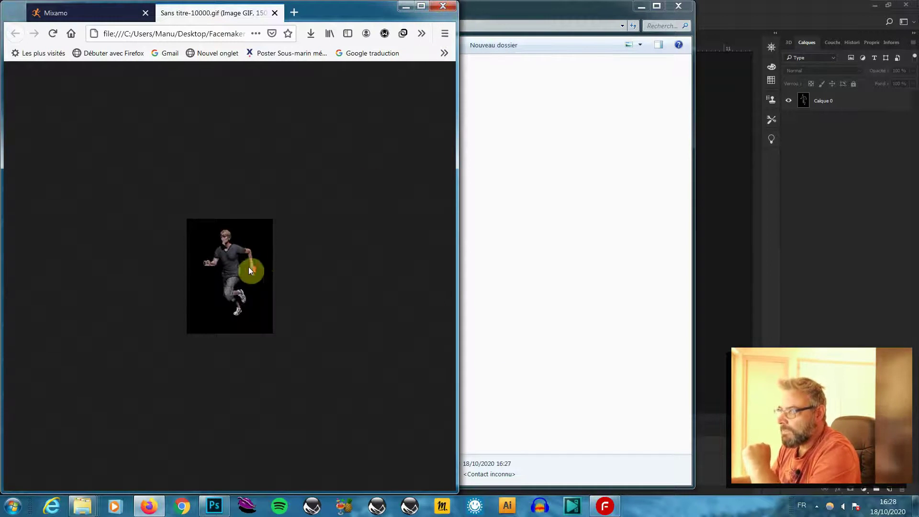
pyautogui.click(443, 6)
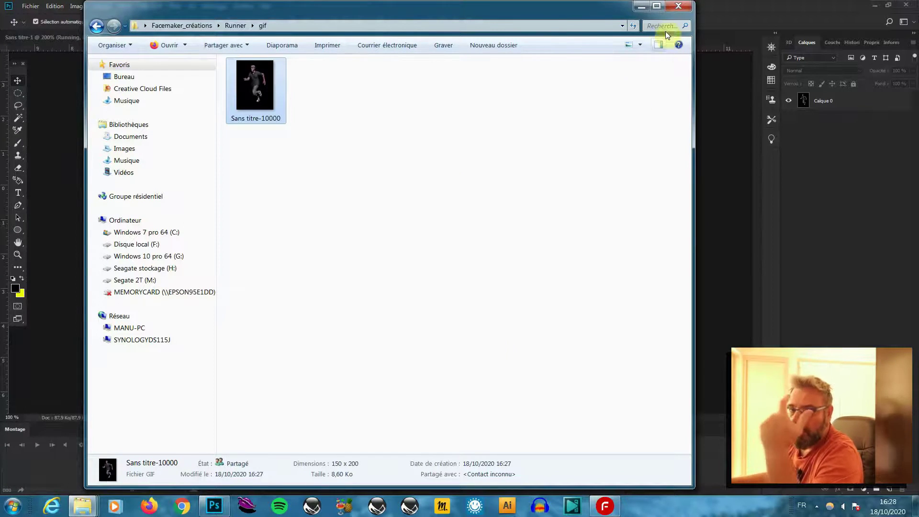
pyautogui.click(678, 5)
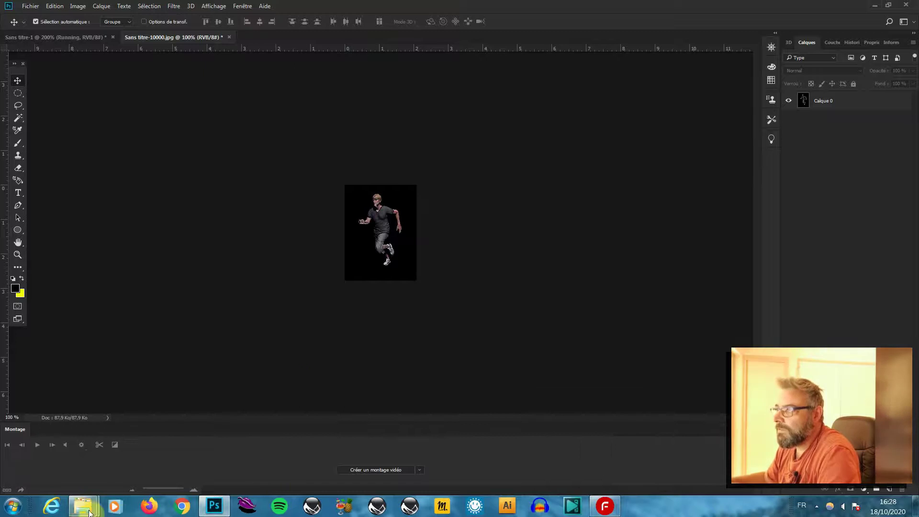
# Step: Open the Runner folder inside Facemaker_créations from the desktop folder window
pyautogui.moveTo(83, 506)
pyautogui.click(80, 448)
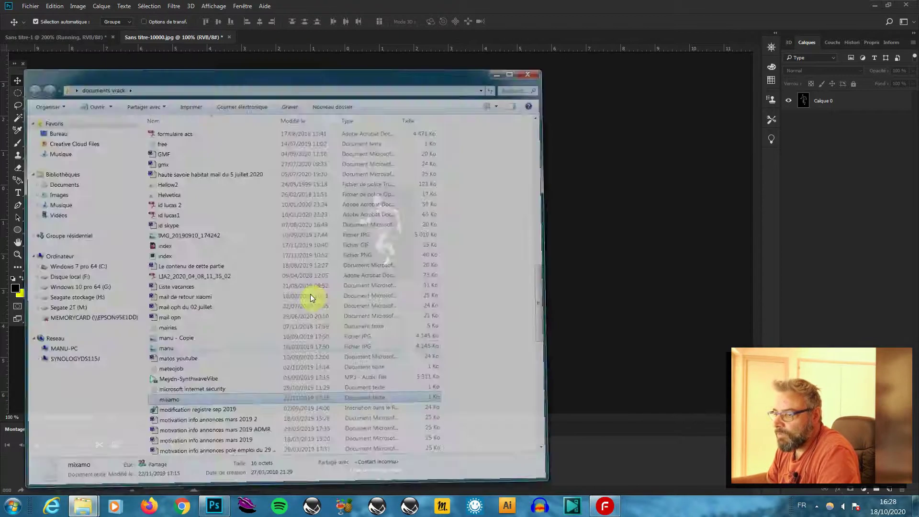
pyautogui.moveTo(96, 508)
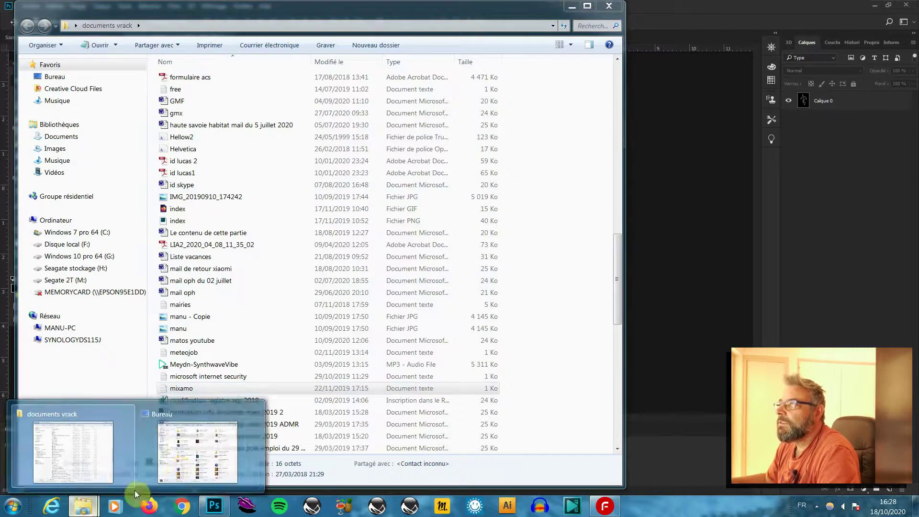
pyautogui.click(192, 450)
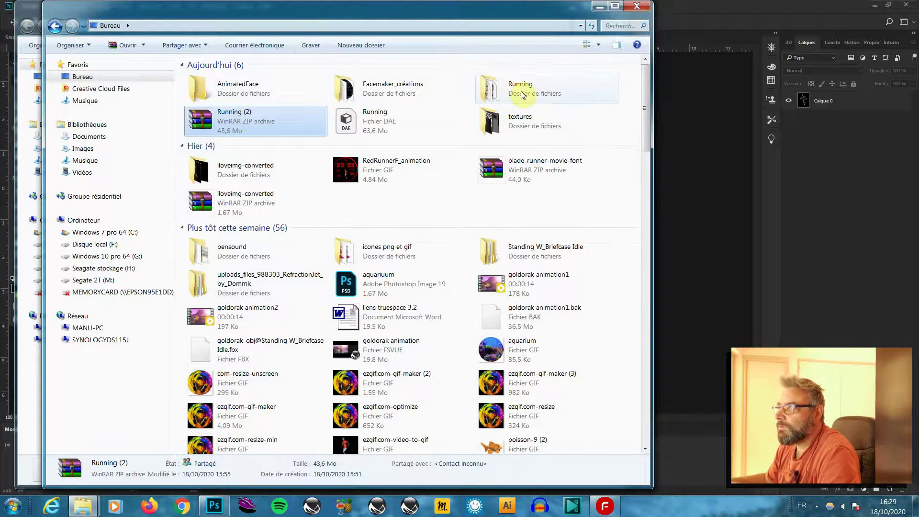
pyautogui.doubleClick(388, 90)
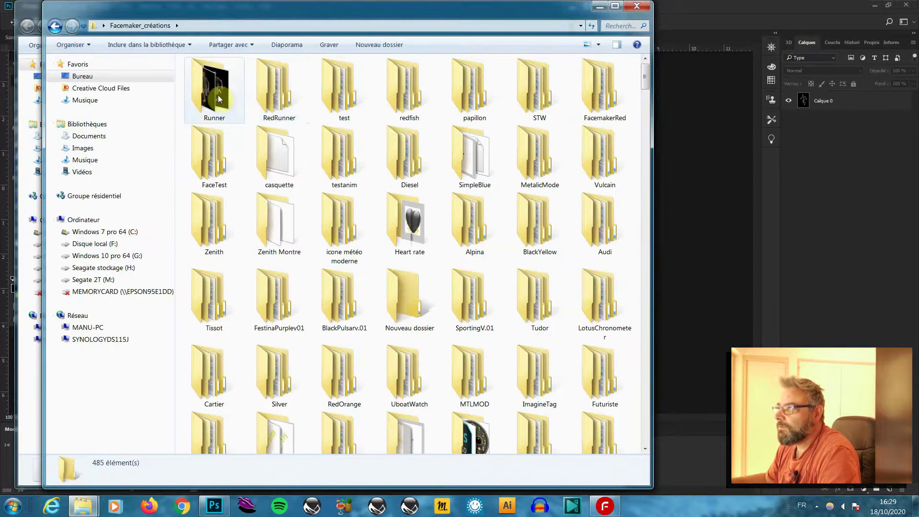
pyautogui.doubleClick(217, 95)
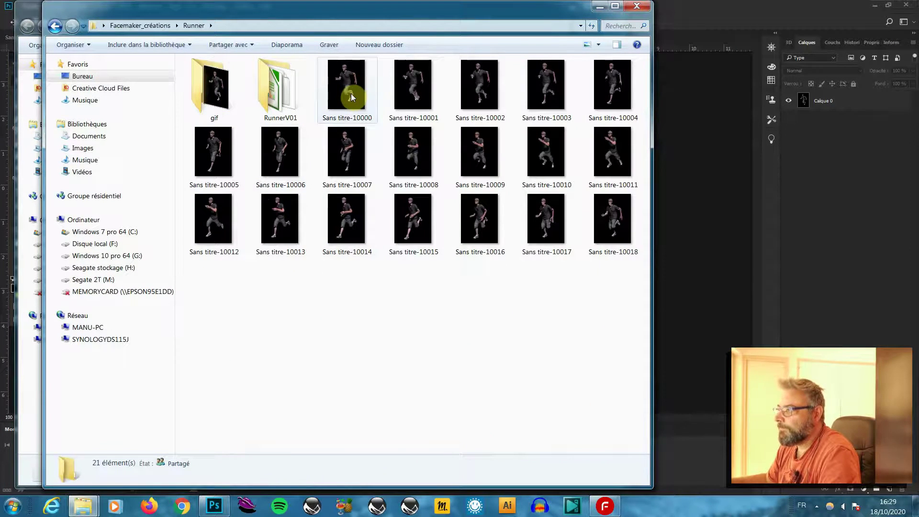
# Step: Open the frame Sans titre-10001 from the Runner folder in Adobe Photoshop CC 2018
pyautogui.click(420, 91)
pyautogui.rightClick(419, 88)
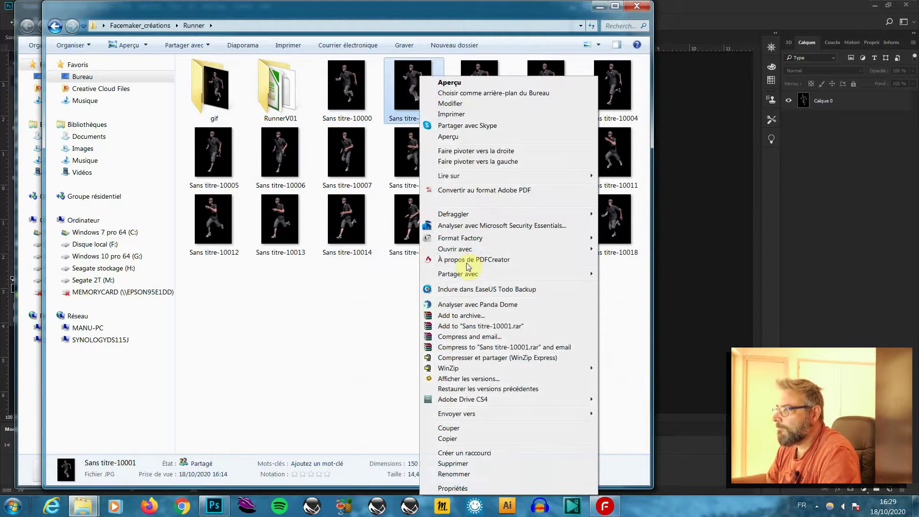
pyautogui.moveTo(471, 249)
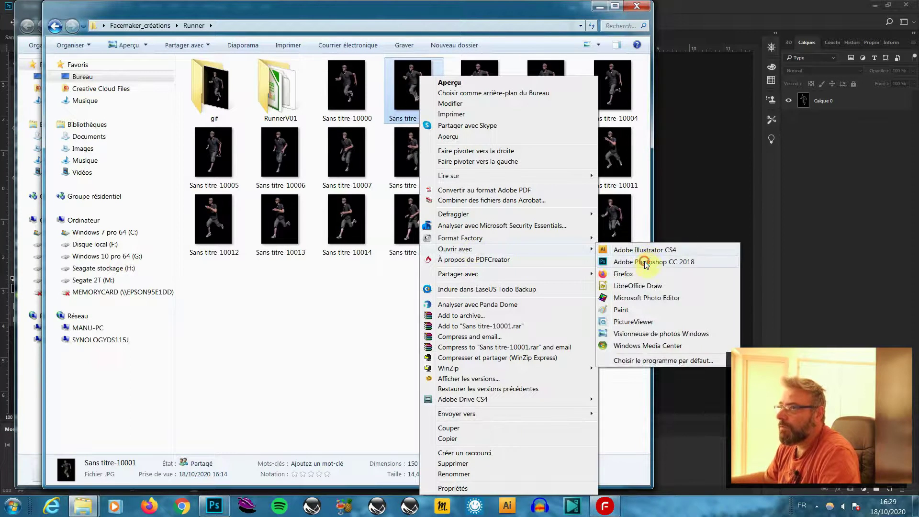
pyautogui.click(638, 261)
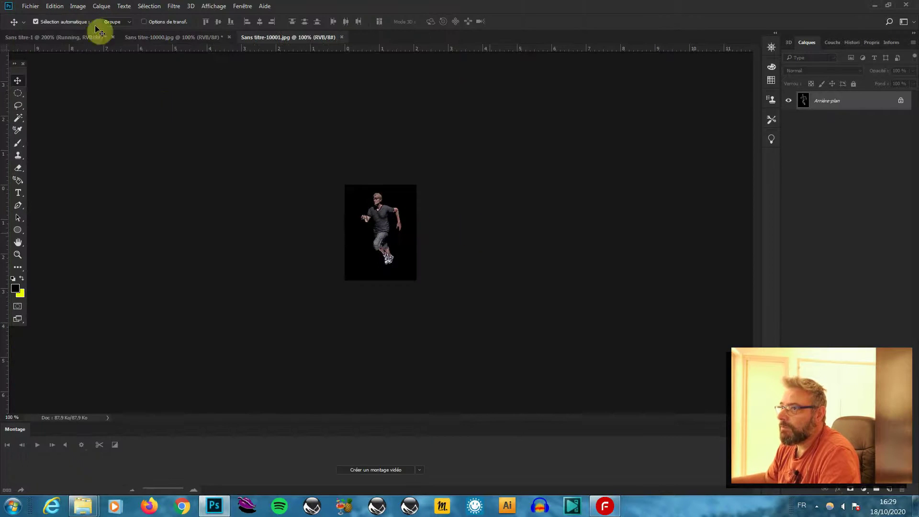
# Step: Save the frame Sans titre-10001 as a CompuServe GIF in the gif folder
pyautogui.click(30, 5)
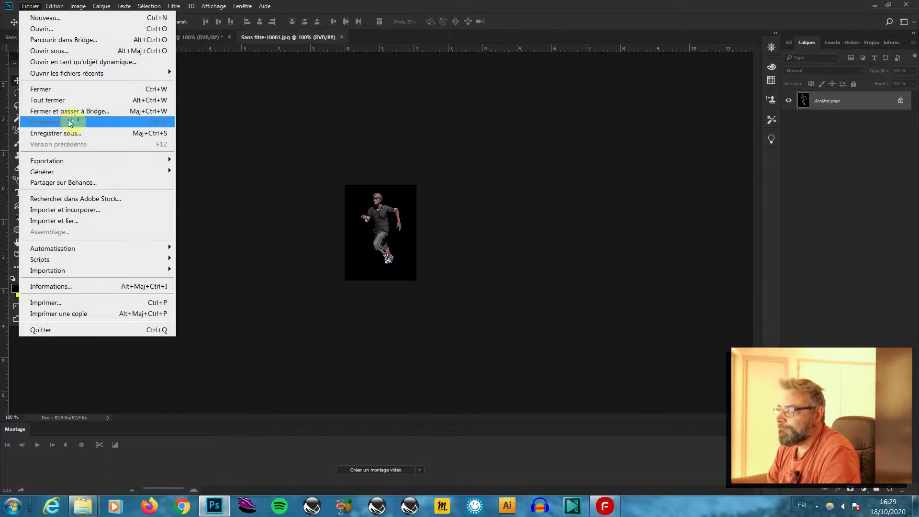
pyautogui.click(76, 134)
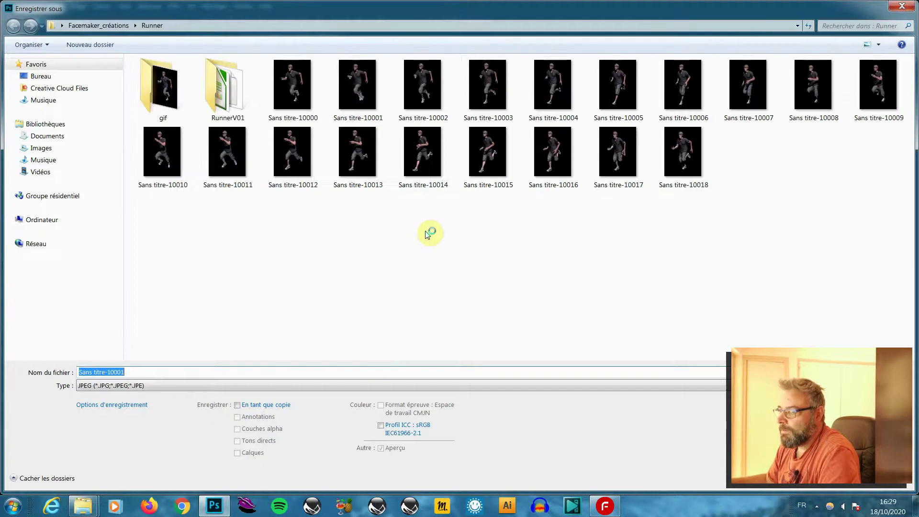
pyautogui.click(915, 386)
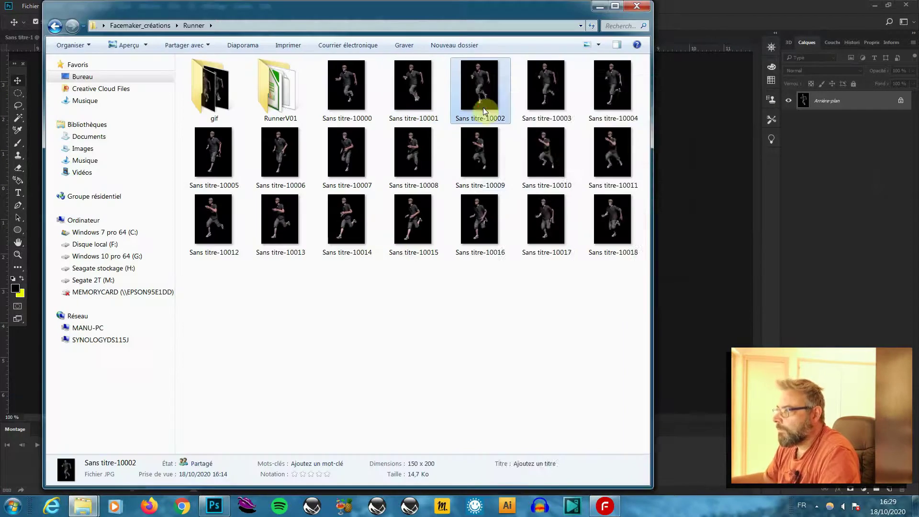
# Step: Open the frames from Sans titre-10002 to Sans titre-10013 in Photoshop and save each as a 256-colour GIF in the gif folder
pyautogui.rightClick(484, 107)
pyautogui.moveTo(540, 255)
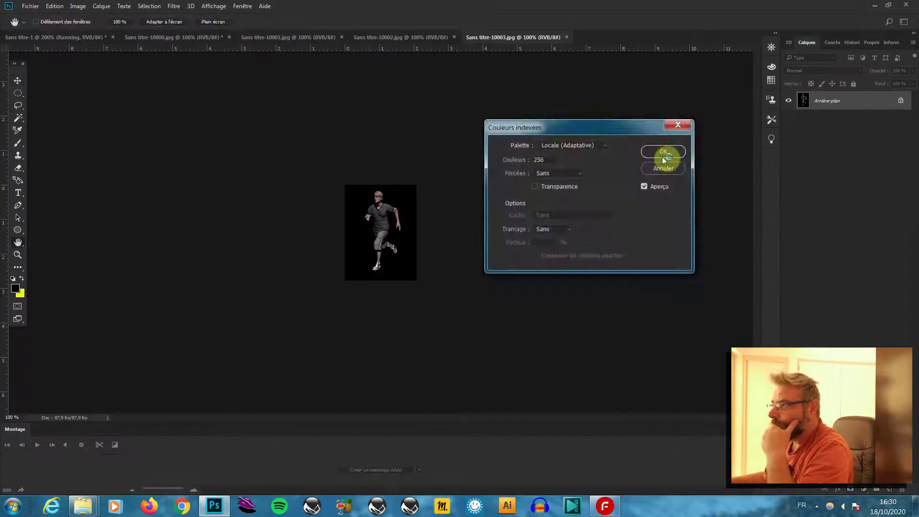
pyautogui.click(663, 152)
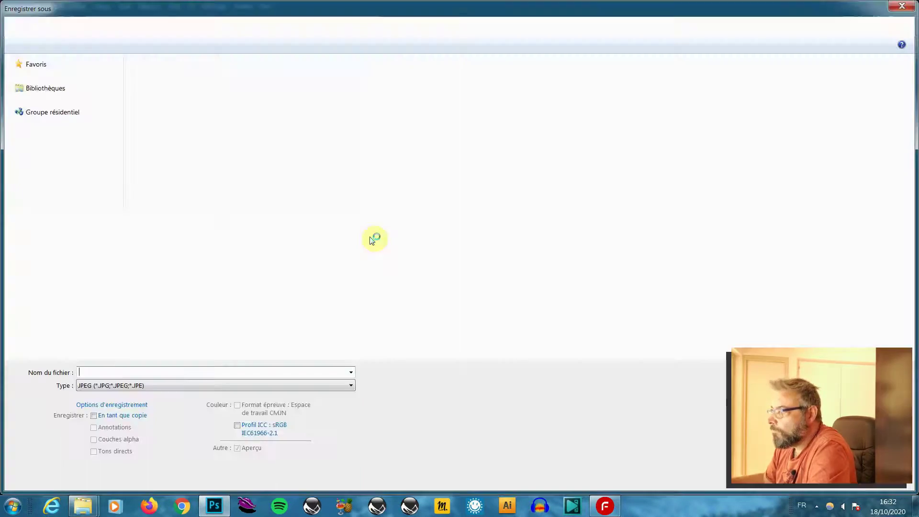
pyautogui.click(604, 385)
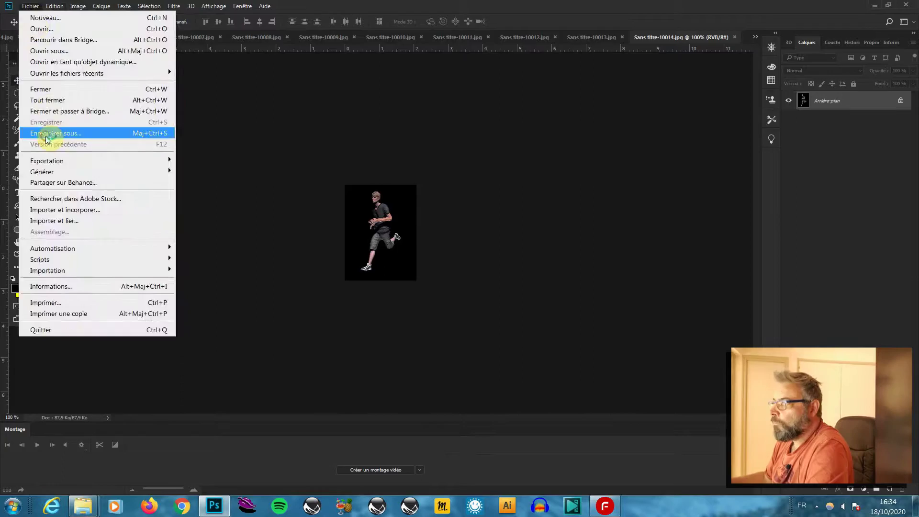
# Step: Save the frame Sans titre-10014 as a CompuServe GIF in the gif folder
pyautogui.click(47, 139)
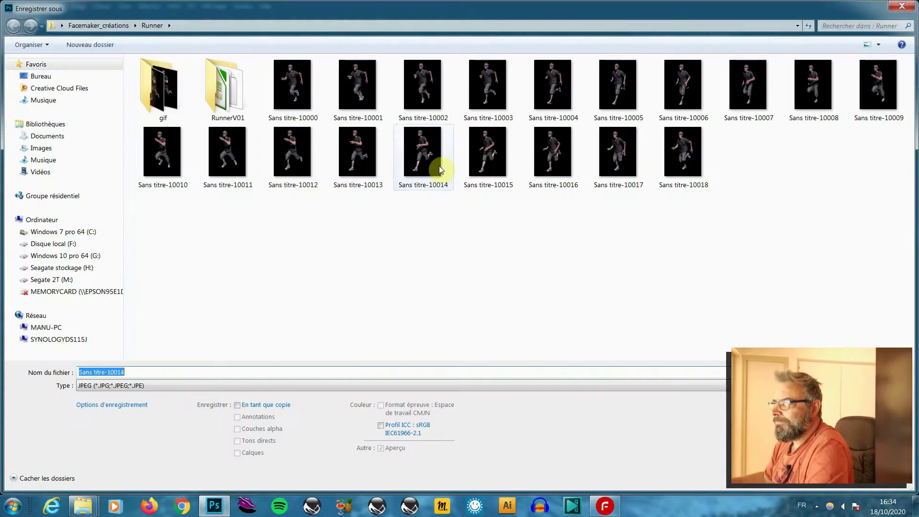
pyautogui.doubleClick(163, 89)
pyautogui.click(138, 385)
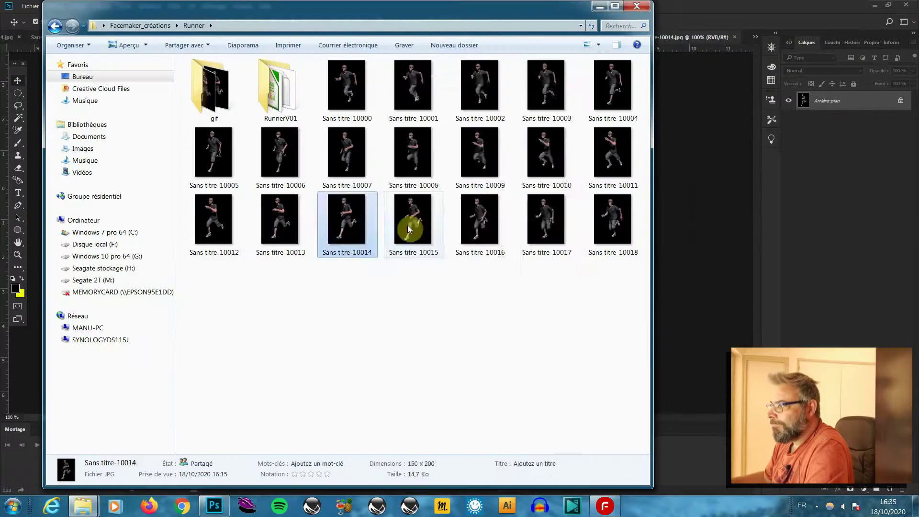
# Step: Open the frames from Sans titre-10015 to Sans titre-10018 in Photoshop and save each as a 256-colour GIF in the gif folder
pyautogui.rightClick(410, 335)
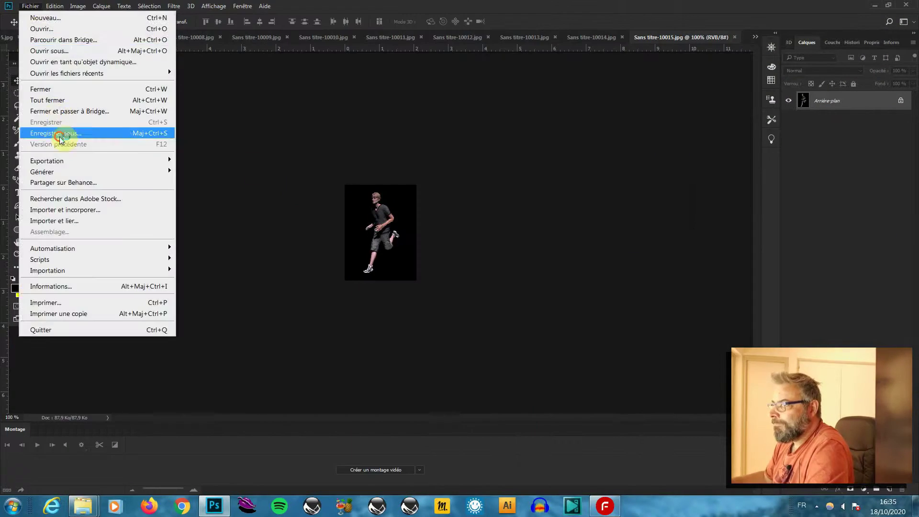
pyautogui.click(60, 134)
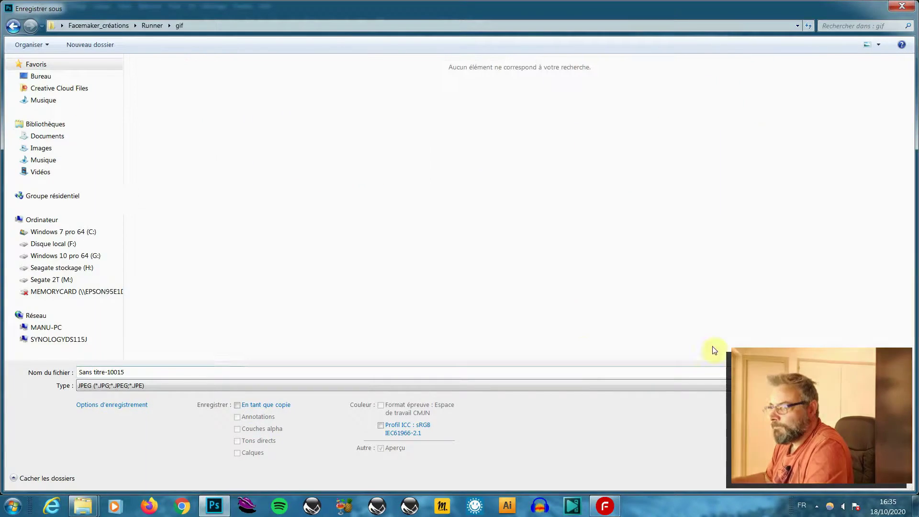
pyautogui.click(716, 411)
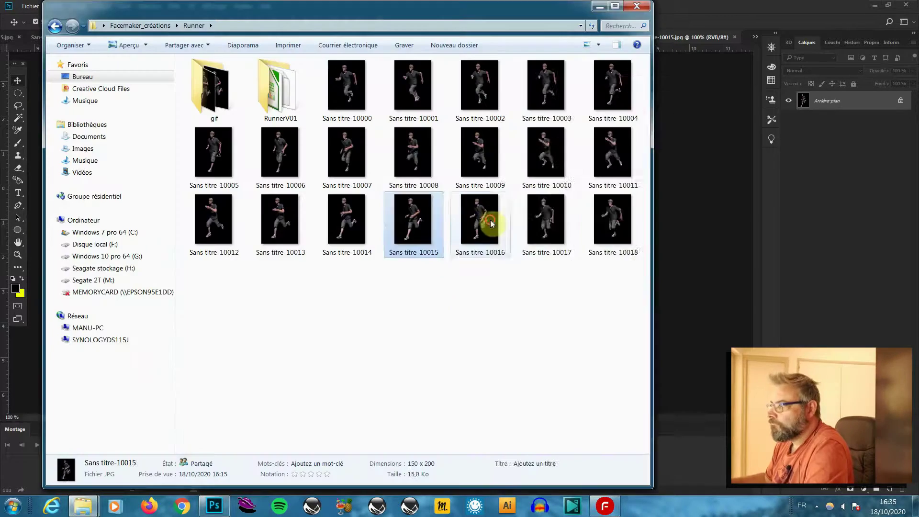
pyautogui.click(201, 223)
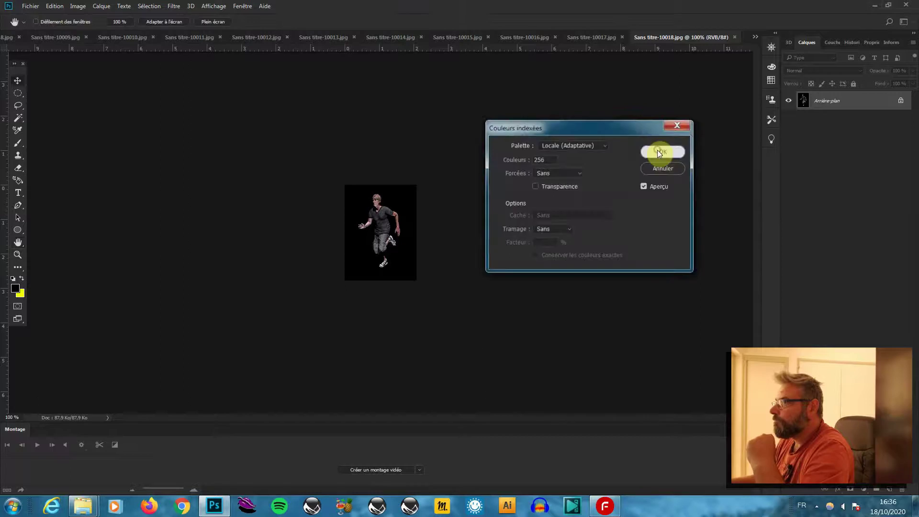
pyautogui.click(659, 152)
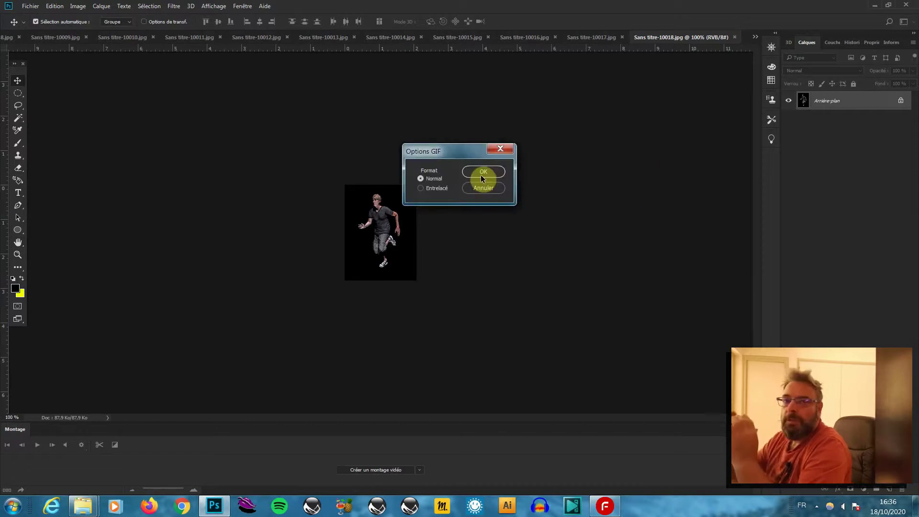
pyautogui.click(482, 177)
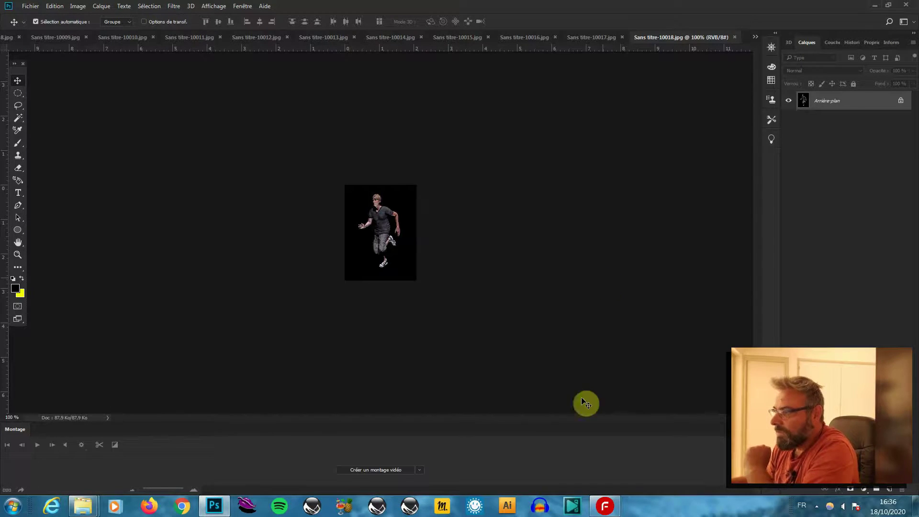
# Step: Switch to Facemaker and add a Frame by Frame widget to the RunnerV01 watch face's Background group
pyautogui.click(605, 505)
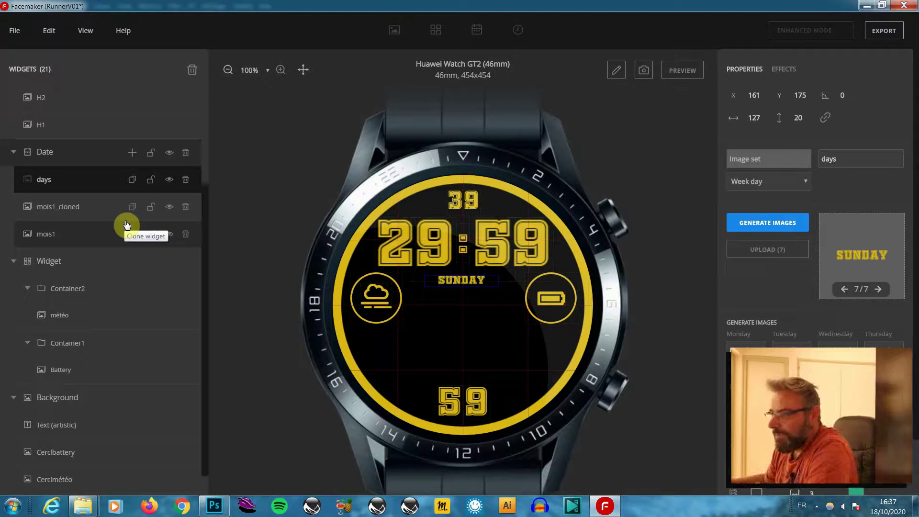
pyautogui.scroll(1, 126, 225)
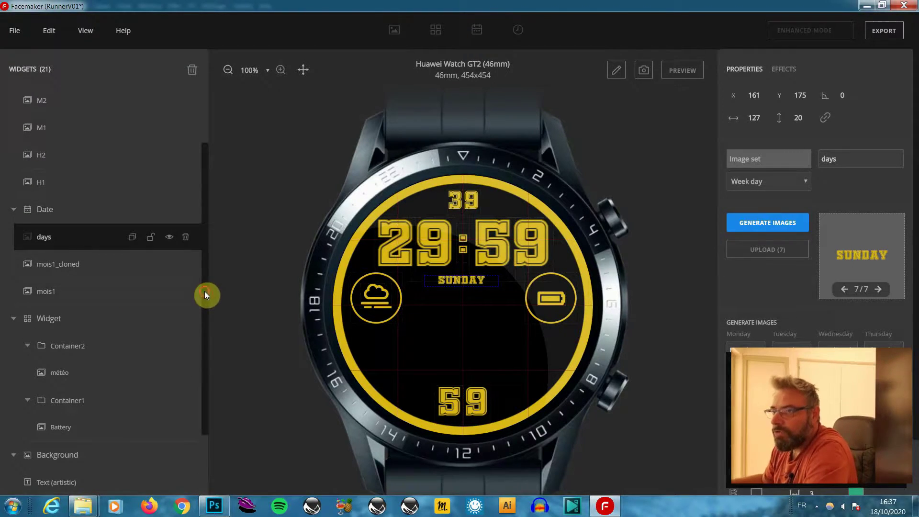
pyautogui.moveTo(205, 291); pyautogui.dragTo(205, 389)
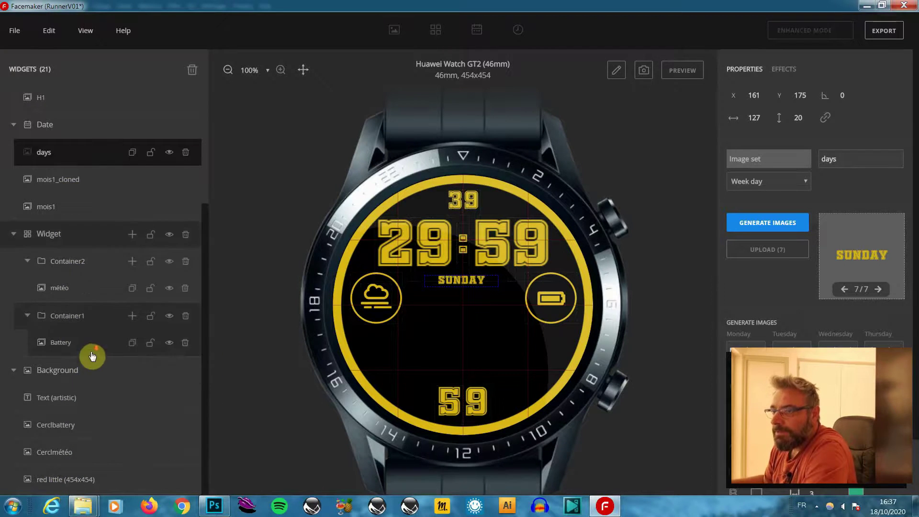
pyautogui.scroll(-2, 122, 466)
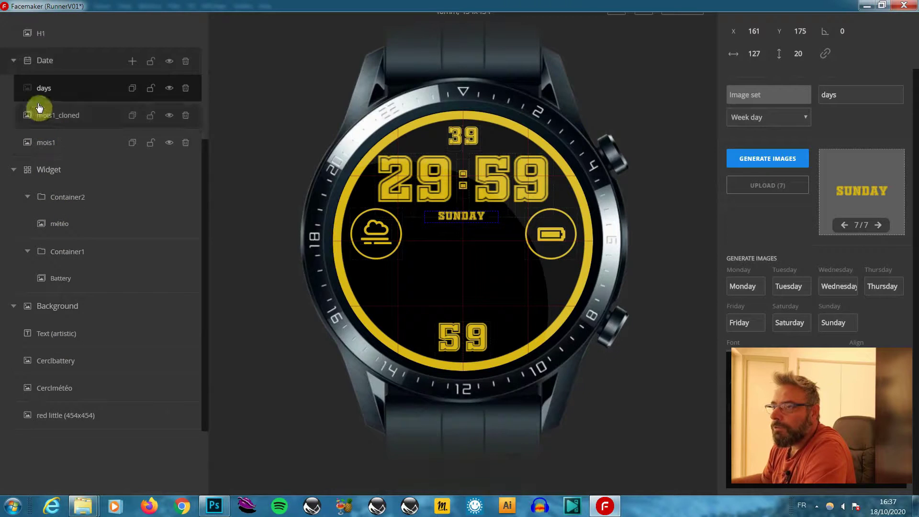
pyautogui.click(28, 252)
pyautogui.click(29, 258)
pyautogui.click(16, 307)
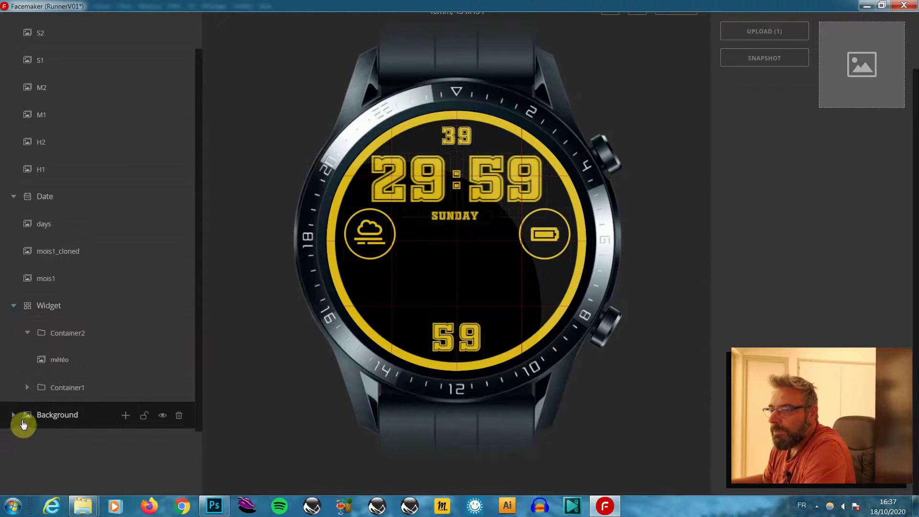
pyautogui.click(14, 415)
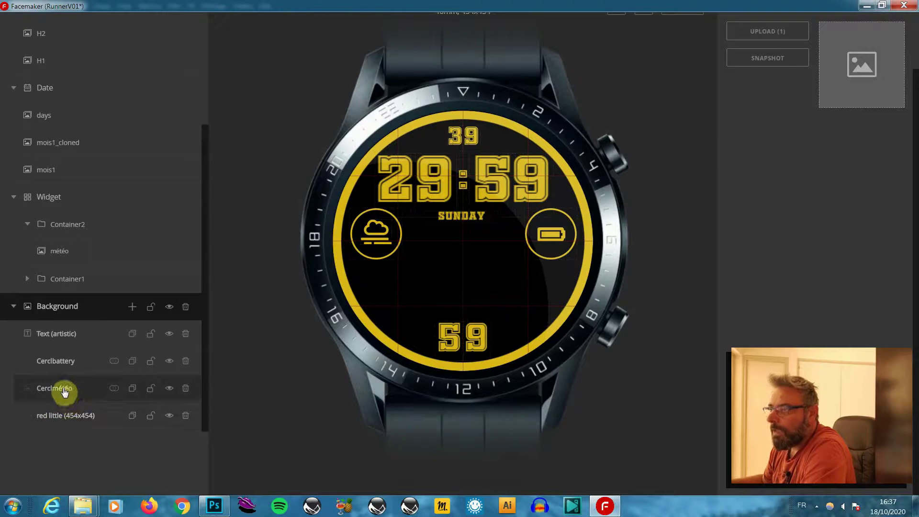
pyautogui.click(132, 309)
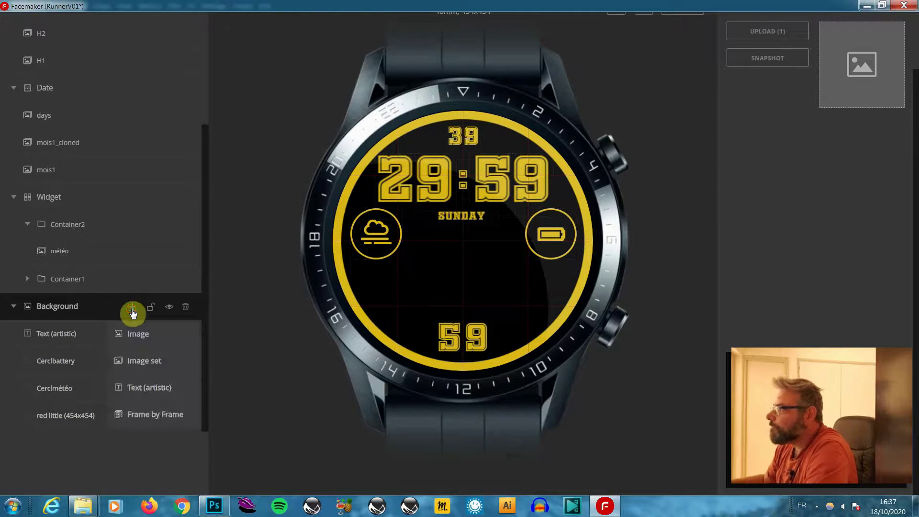
pyautogui.click(150, 412)
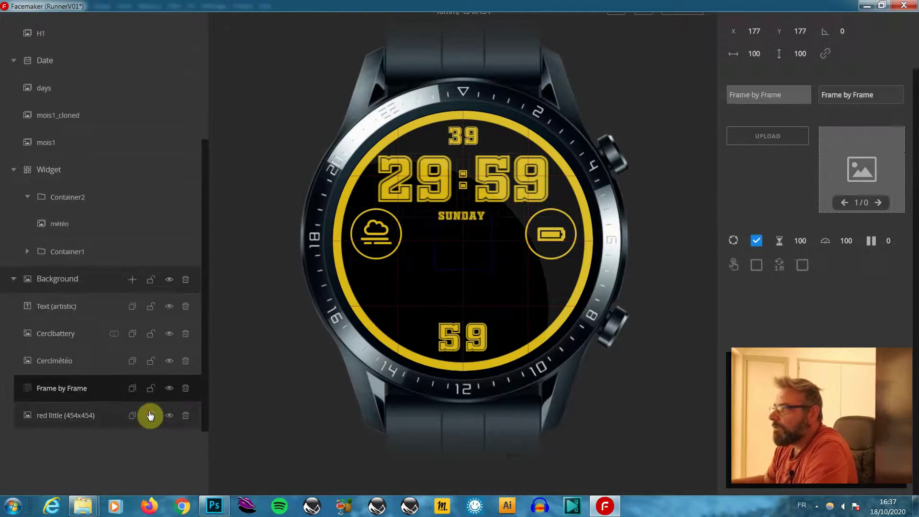
# Step: Start an image upload for the Frame by Frame widget and browse to the Runner folder inside Facemaker_créations on the desktop
pyautogui.click(775, 143)
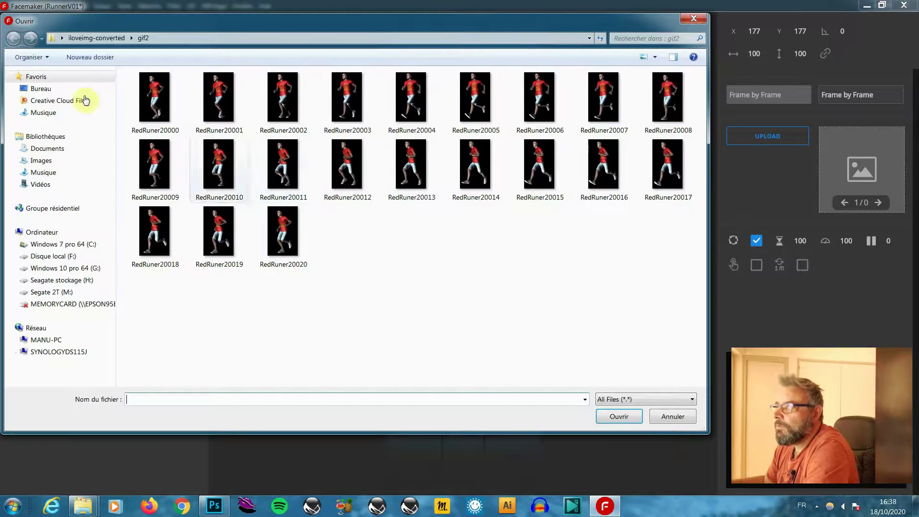
pyautogui.click(41, 90)
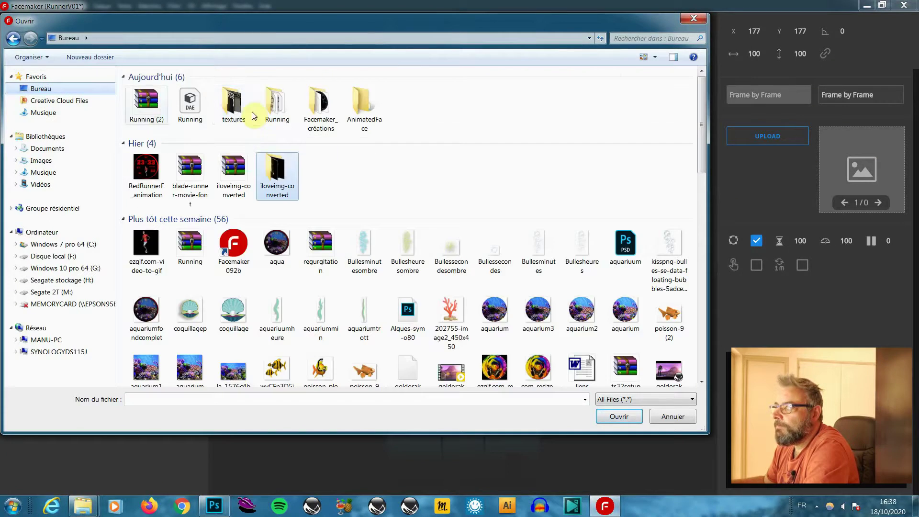
pyautogui.doubleClick(320, 107)
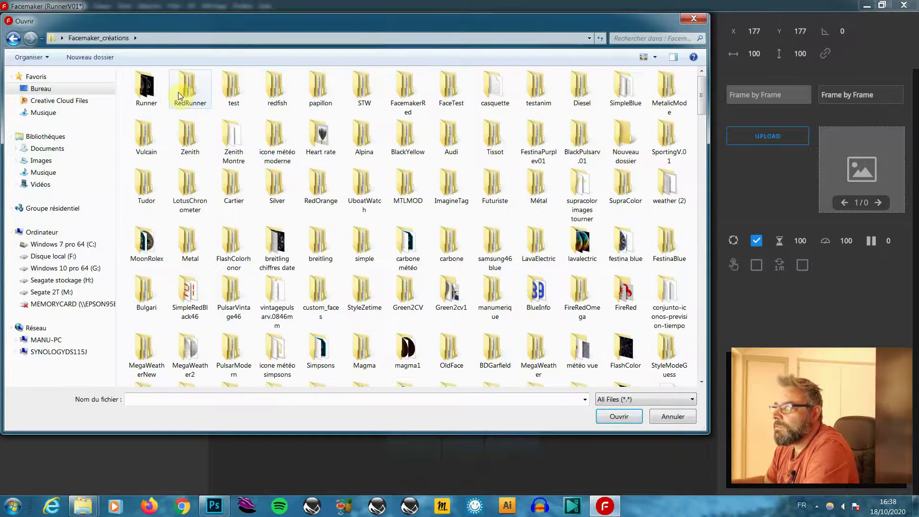
pyautogui.doubleClick(157, 102)
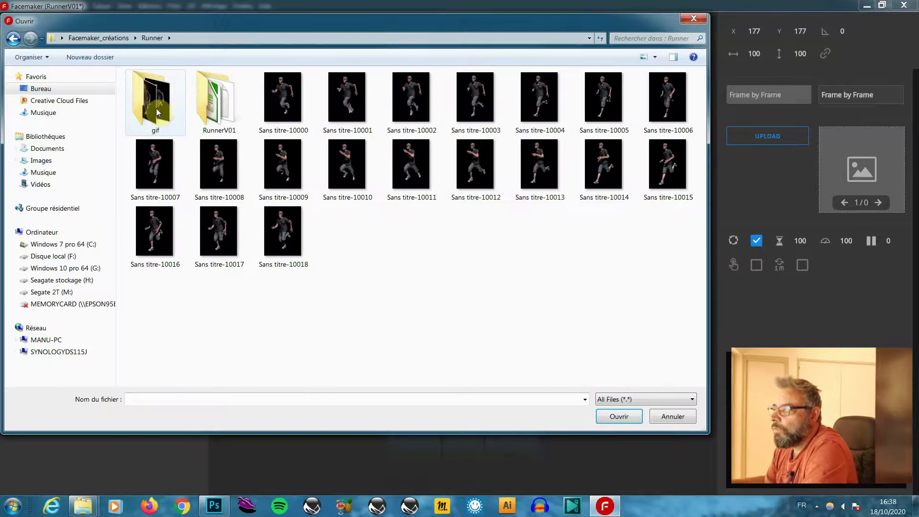
# Step: Compare the file size of the gif folder with that of the JPEG frames Sans titre-10000 to Sans titre-10018
pyautogui.rightClick(157, 110)
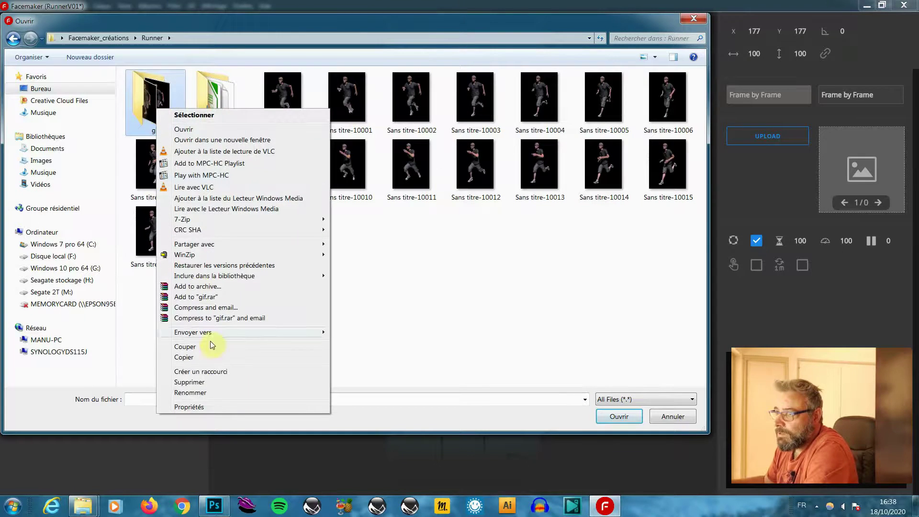
pyautogui.click(219, 406)
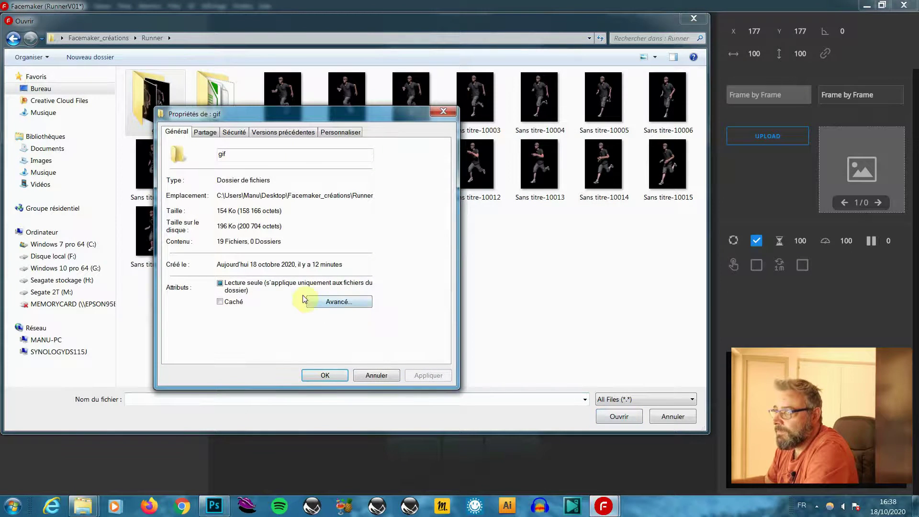
pyautogui.click(329, 376)
pyautogui.moveTo(669, 268); pyautogui.dragTo(267, 87)
pyautogui.keyDown('ctrl'); pyautogui.moveTo(249, 287); pyautogui.dragTo(139, 154); pyautogui.keyUp('ctrl')
pyautogui.rightClick(293, 262)
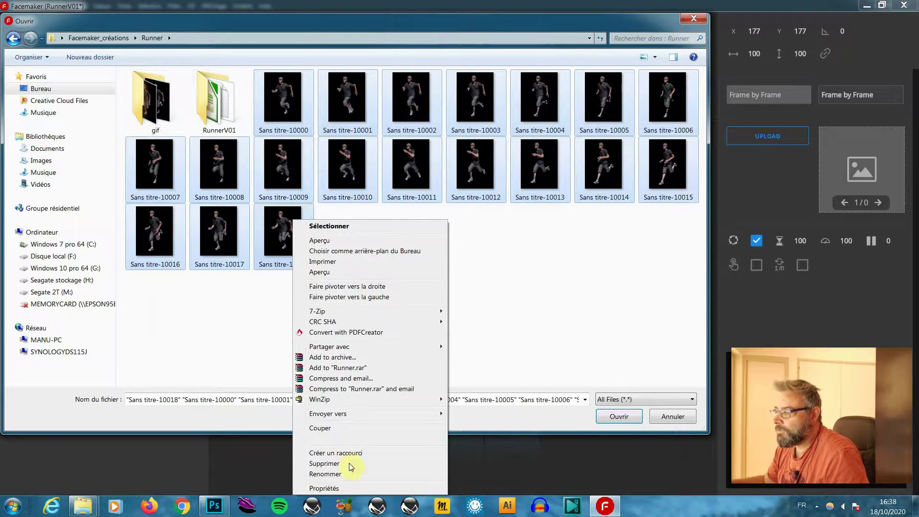
pyautogui.click(352, 492)
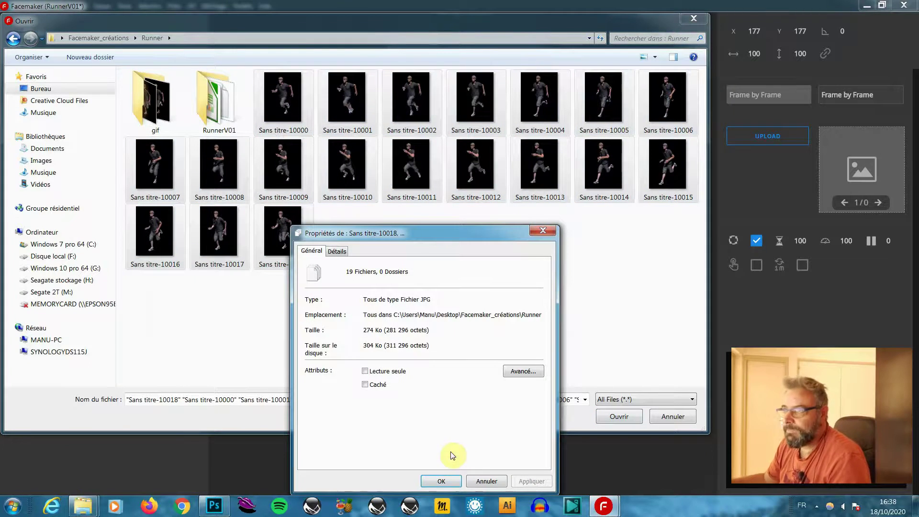
pyautogui.click(486, 484)
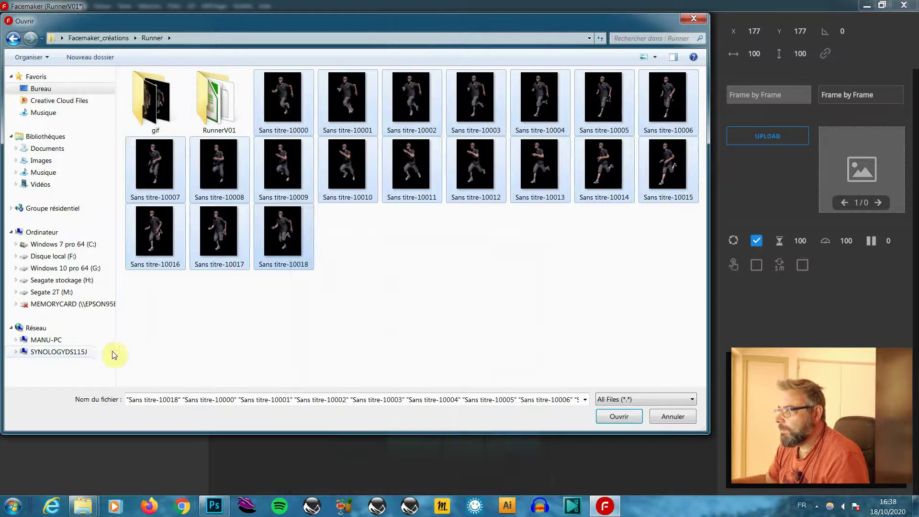
# Step: Load the GIF frames Sans titre-10000 to Sans titre-10018 from the gif folder into the Frame by Frame widget
pyautogui.doubleClick(141, 110)
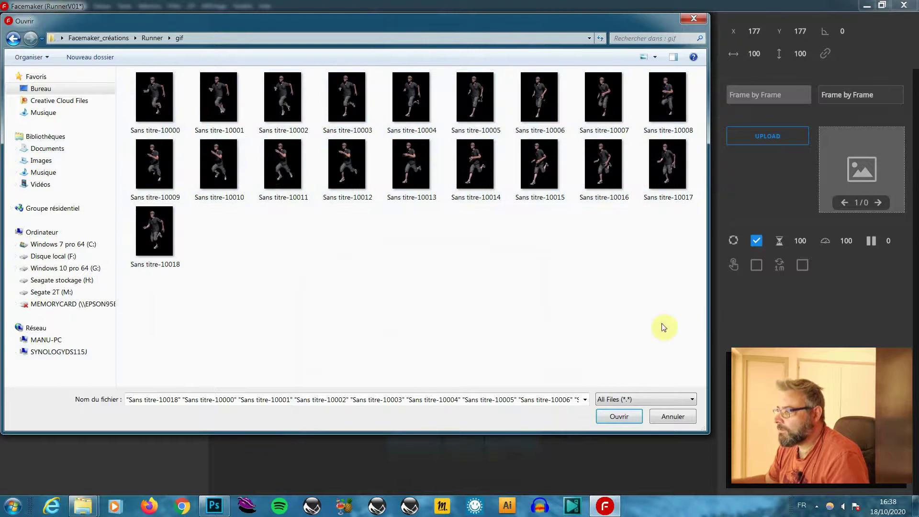
pyautogui.moveTo(687, 314); pyautogui.dragTo(140, 77)
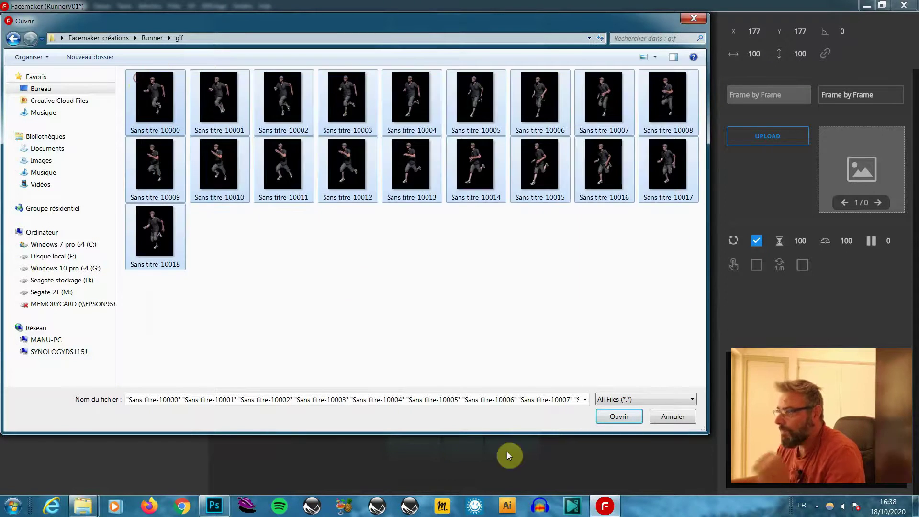
pyautogui.click(620, 417)
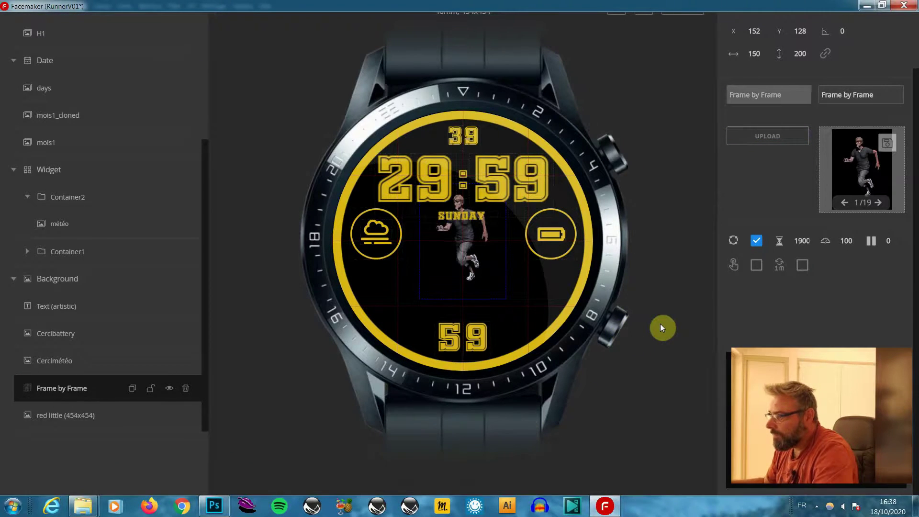
# Step: Move the runner animation down to Y 167 so it sits below the weekday text
pyautogui.press('Down')
pyautogui.press('Down')
pyautogui.press('Down')
pyautogui.press('Down')
pyautogui.press('Down')
pyautogui.press('Down')
pyautogui.press('Down')
pyautogui.press('Down')
pyautogui.press('Down')
pyautogui.press('Down')
pyautogui.press('Down')
pyautogui.press('Down')
pyautogui.press('Down')
pyautogui.press('Down')
pyautogui.press('Down')
pyautogui.press('Down')
pyautogui.press('Down')
pyautogui.press('Down')
pyautogui.press('Down')
pyautogui.press('Down')
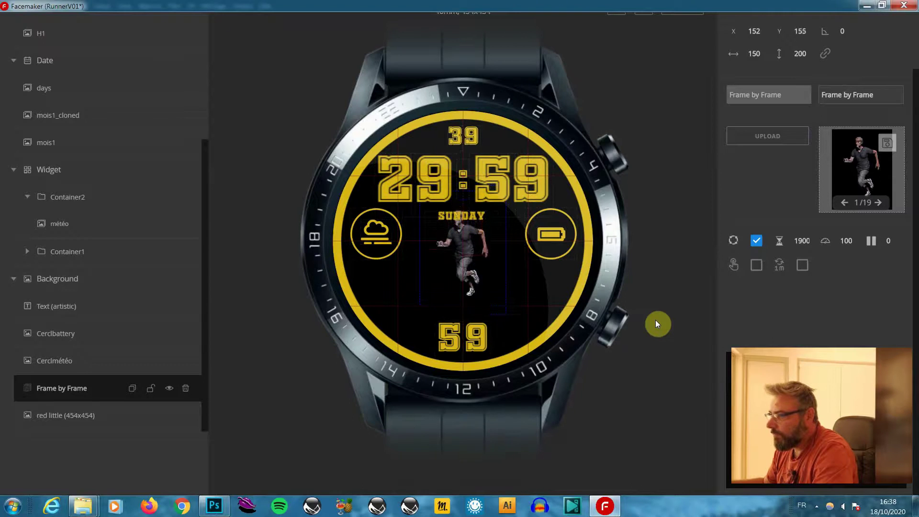
# Step: Move the seconds digits S2 and S1 down, closer to the lower edge of the yellow ring
pyautogui.click(477, 345)
pyautogui.press('Down')
pyautogui.press('Down')
pyautogui.press('Down')
pyautogui.press('Down')
pyautogui.press('Down')
pyautogui.press('Down')
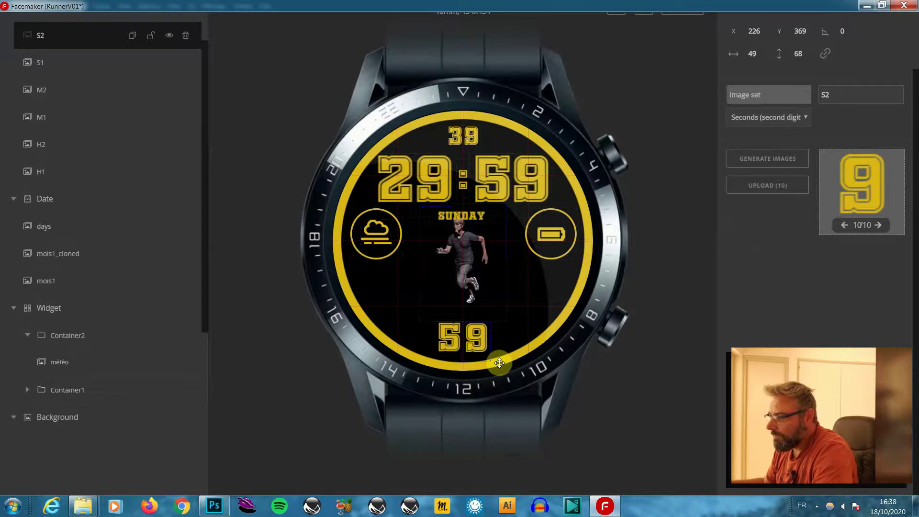
pyautogui.click(447, 344)
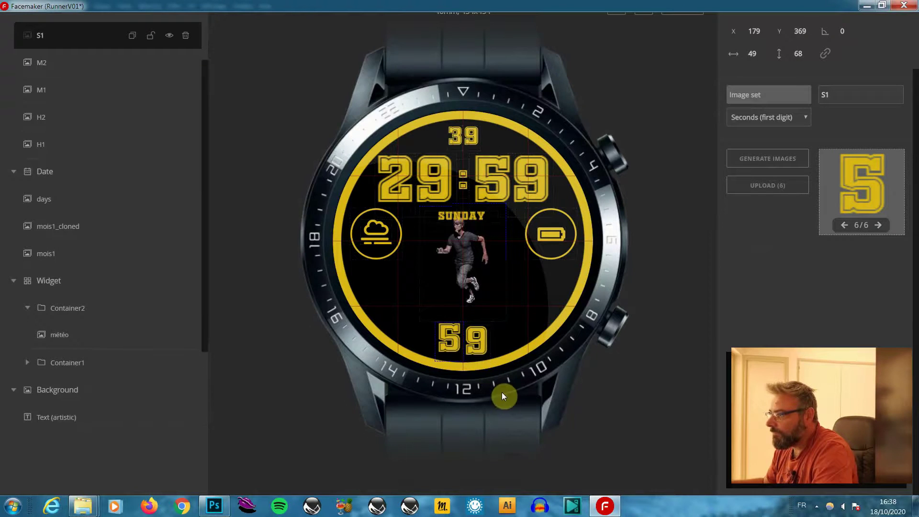
pyautogui.press('Down')
pyautogui.press('Down')
pyautogui.press('Down')
# Step: Lower the runner animation to Y 174 and the second seconds digit S2 to Y 377
pyautogui.click(509, 315)
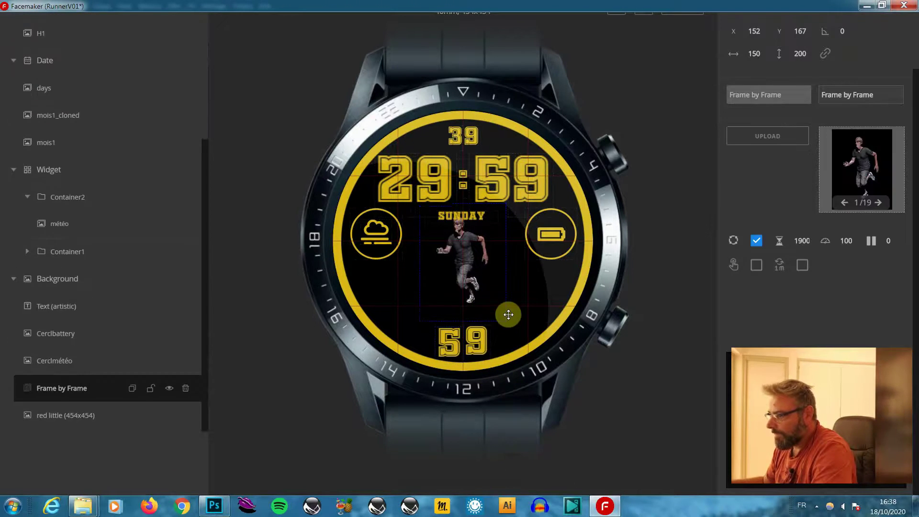
pyautogui.press('Down')
pyautogui.press('Down')
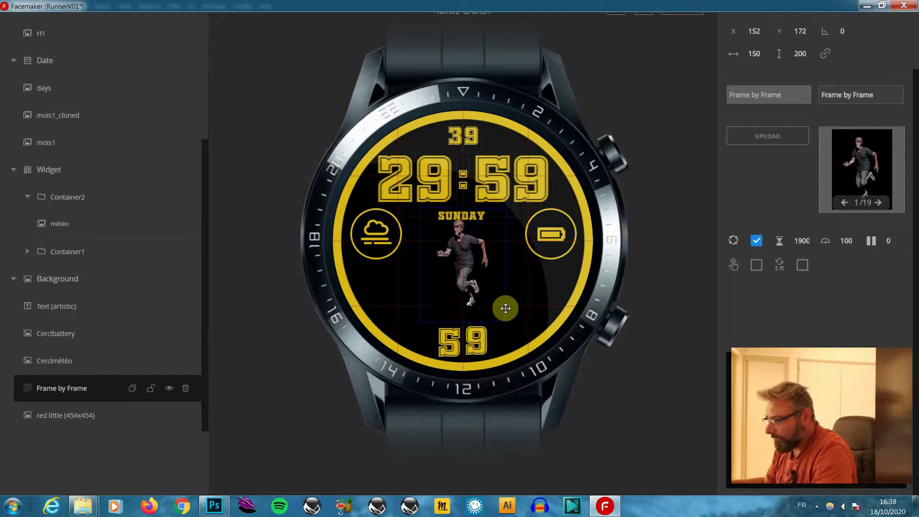
pyautogui.click(505, 376)
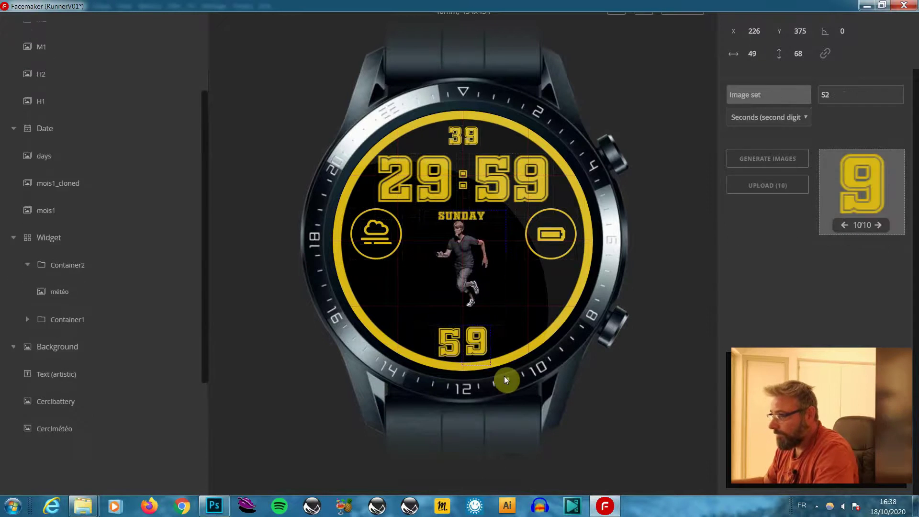
pyautogui.press('Down')
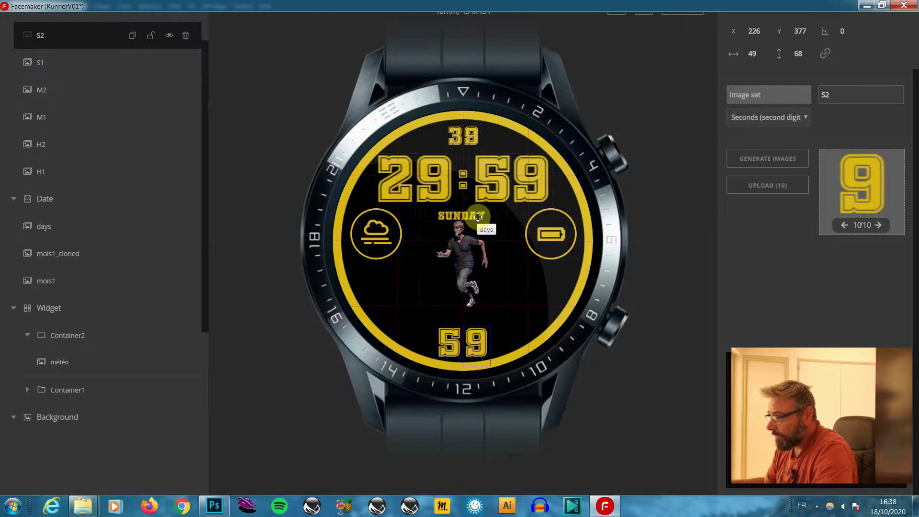
# Step: Raise the minute digits M1 and M2 to Y 68
pyautogui.click(494, 192)
pyautogui.click(497, 237)
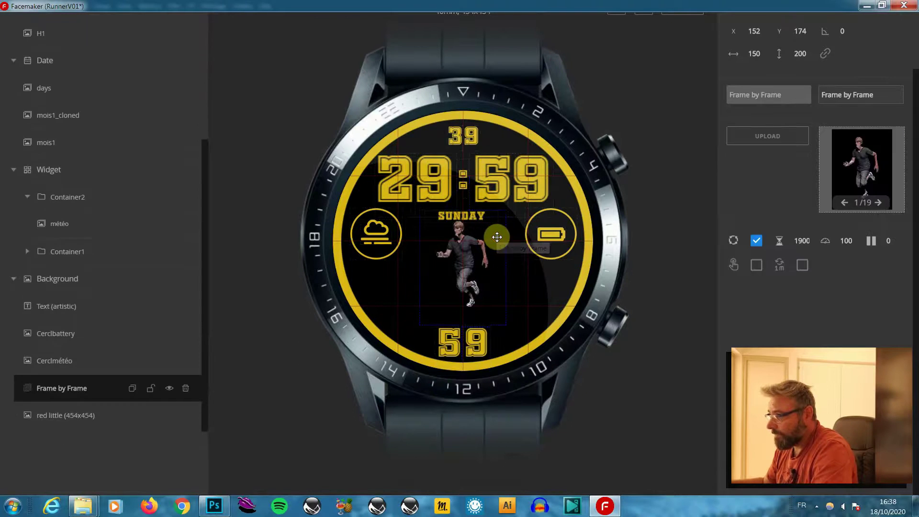
pyautogui.click(502, 198)
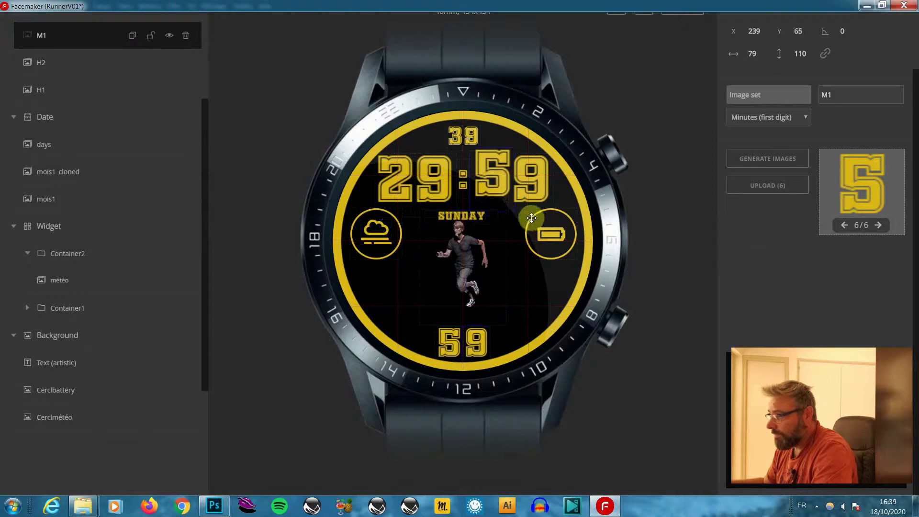
pyautogui.click(550, 221)
pyautogui.moveTo(551, 231); pyautogui.dragTo(542, 226)
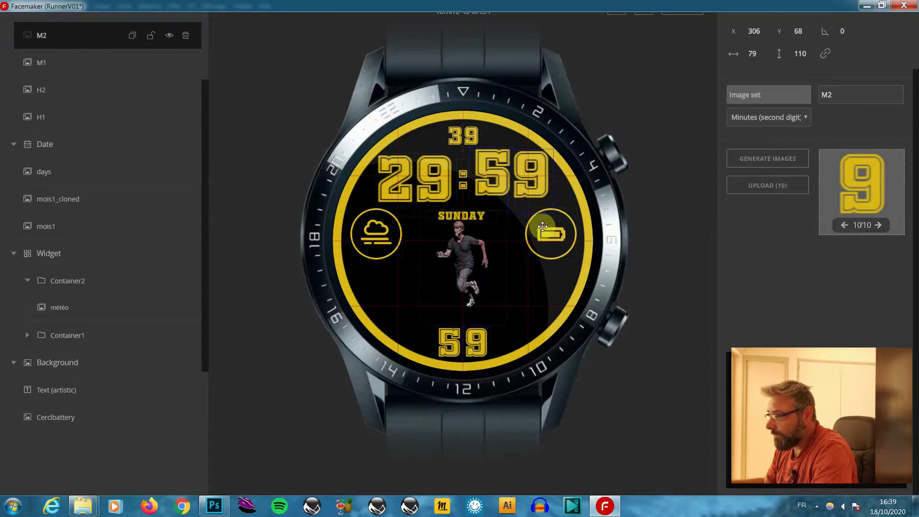
pyautogui.click(502, 189)
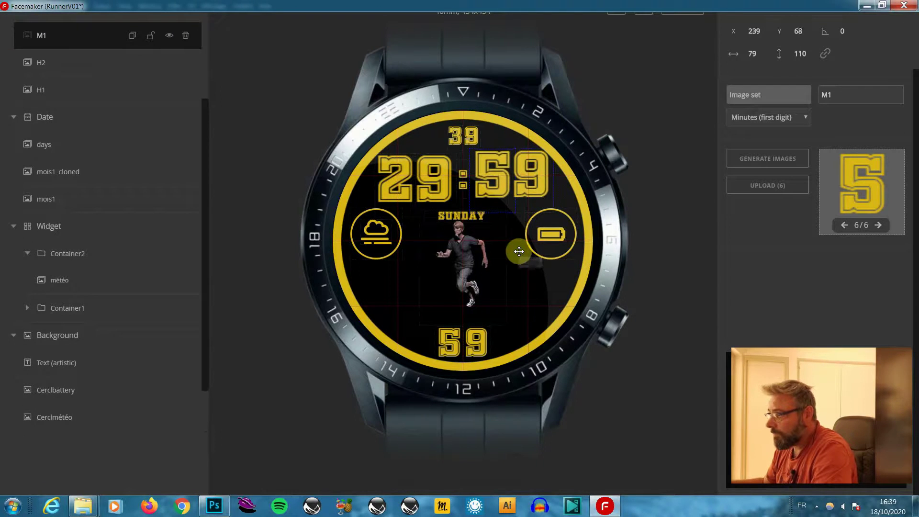
# Step: Raise the hour digits H2 and H1 to Y 69 and shift H1 to X 74
pyautogui.click(441, 198)
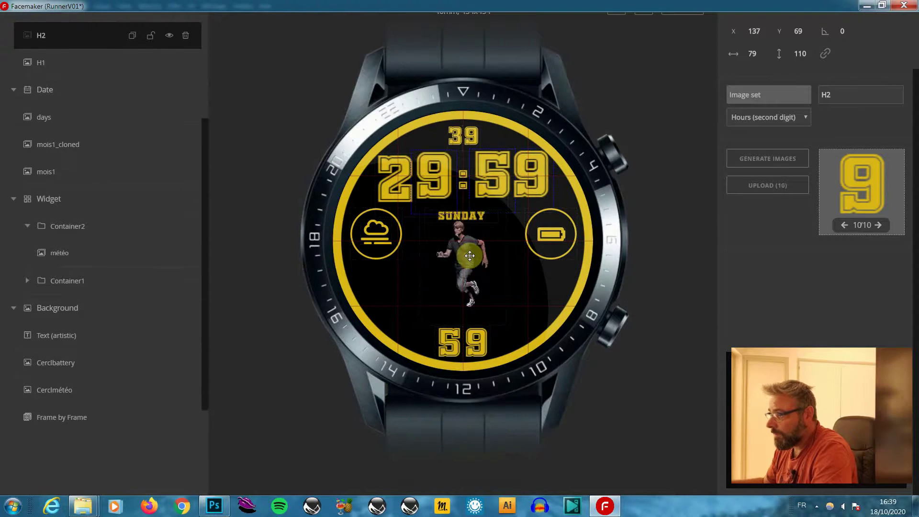
pyautogui.click(410, 205)
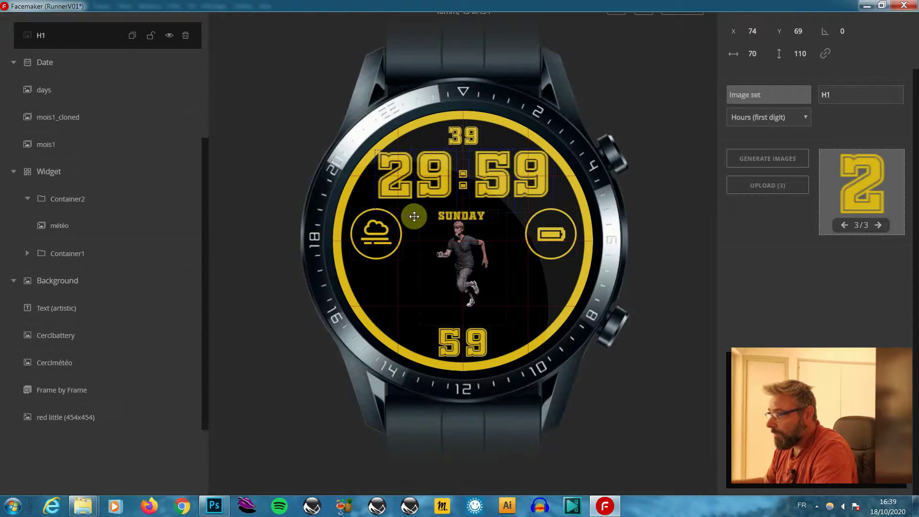
pyautogui.press('Up')
pyautogui.press('Up')
pyautogui.press('Down')
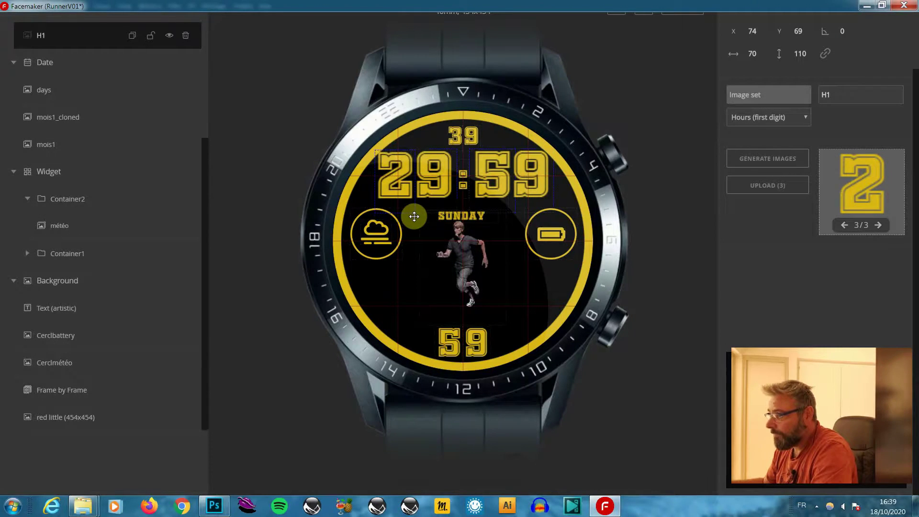
pyautogui.click(450, 205)
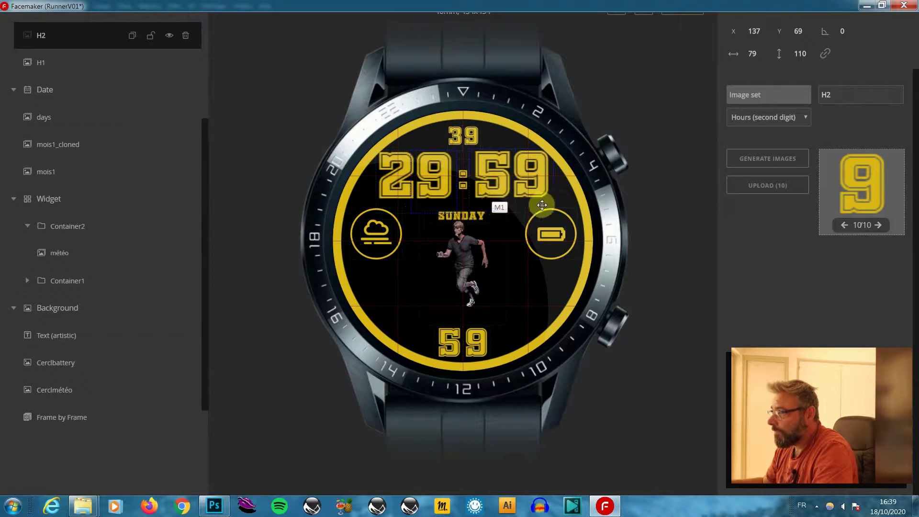
# Step: Run the watch face preview briefly to check the layout and the runner animation
pyautogui.click(691, 16)
pyautogui.click(691, 17)
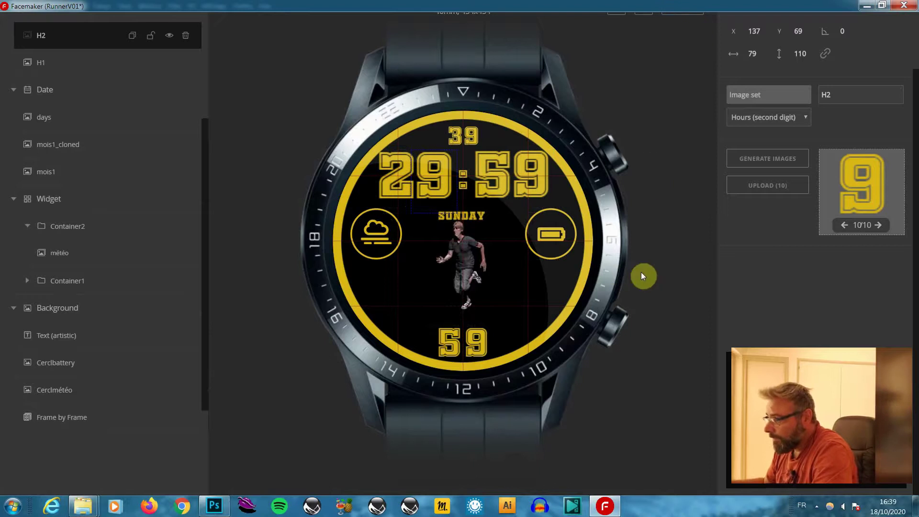
pyautogui.scroll(2, 619, 239)
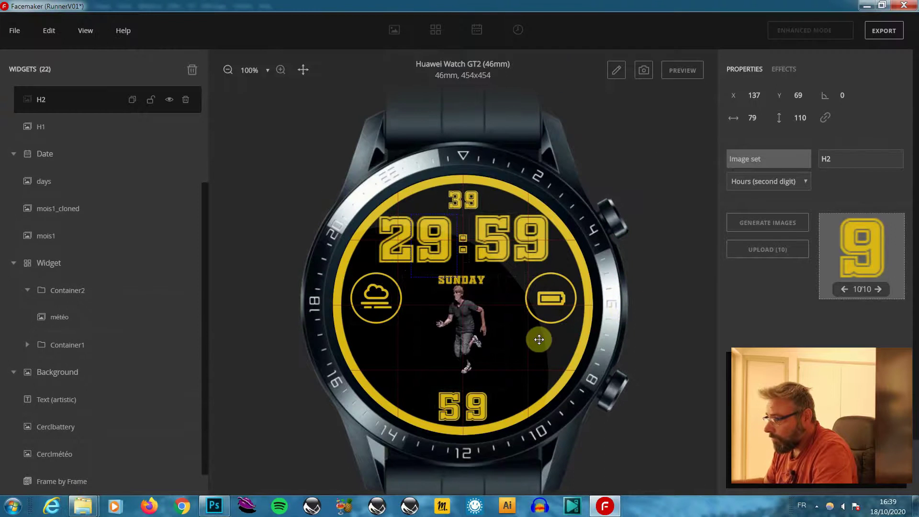
# Step: Move the weekday text beside the runner, beneath the weather circle, and raise the runner animation to Y 171
pyautogui.click(480, 279)
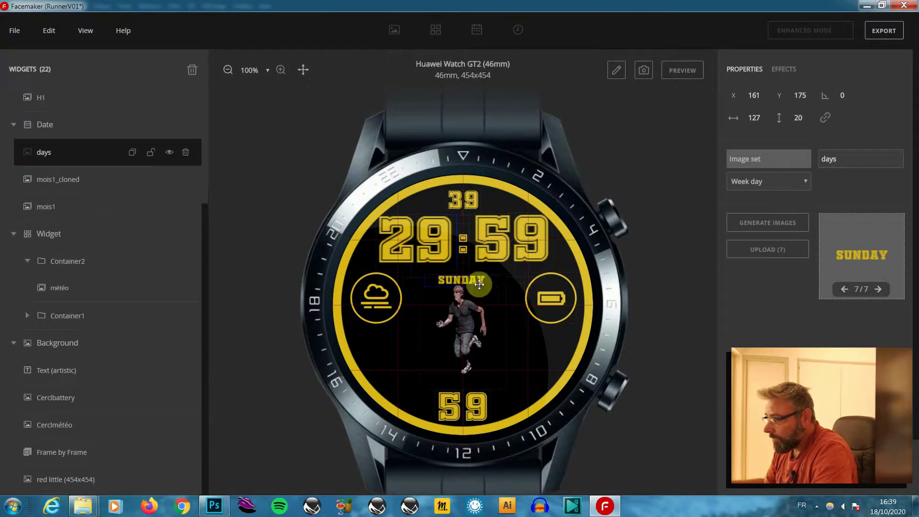
pyautogui.moveTo(481, 280); pyautogui.dragTo(422, 342)
pyautogui.click(462, 329)
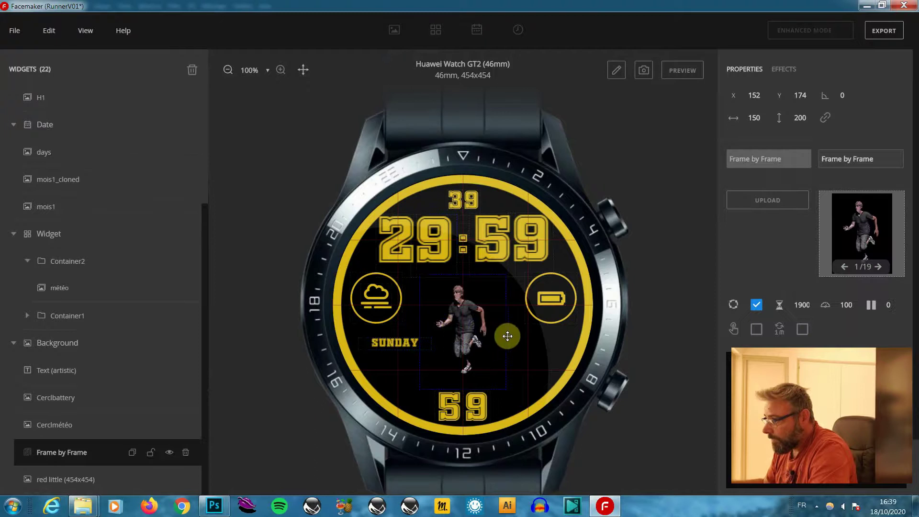
pyautogui.press('Up')
pyautogui.press('Up')
pyautogui.press('Up')
pyautogui.press('Up')
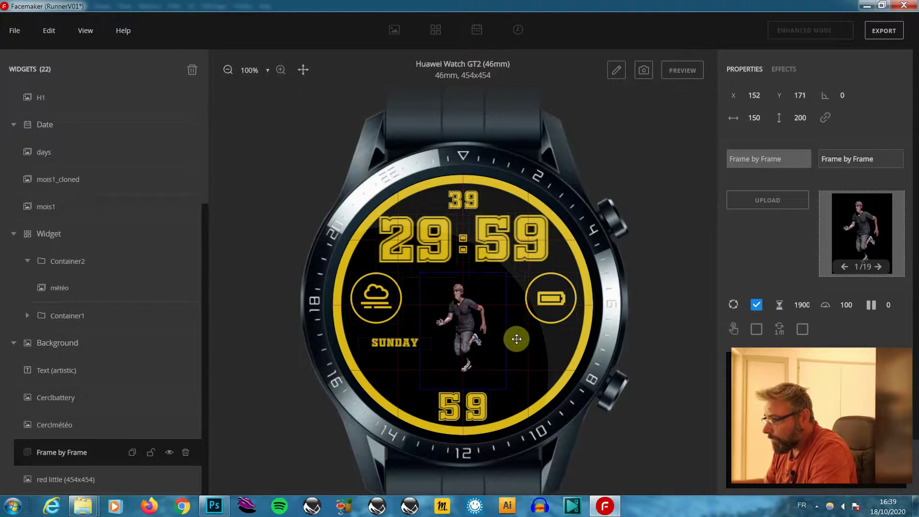
# Step: Lower the minute digits M1 and M2 and the hour digits H2 and H1, putting both hour digits at Y 76
pyautogui.click(493, 248)
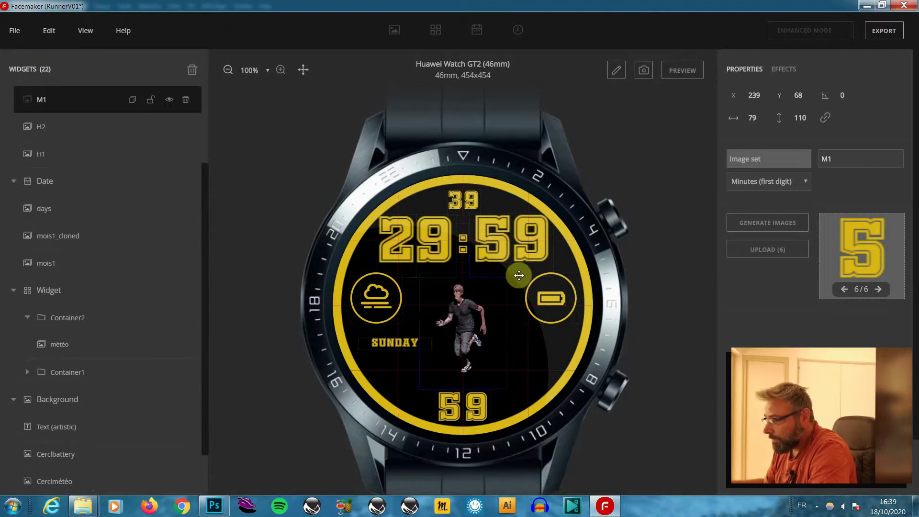
pyautogui.click(537, 273)
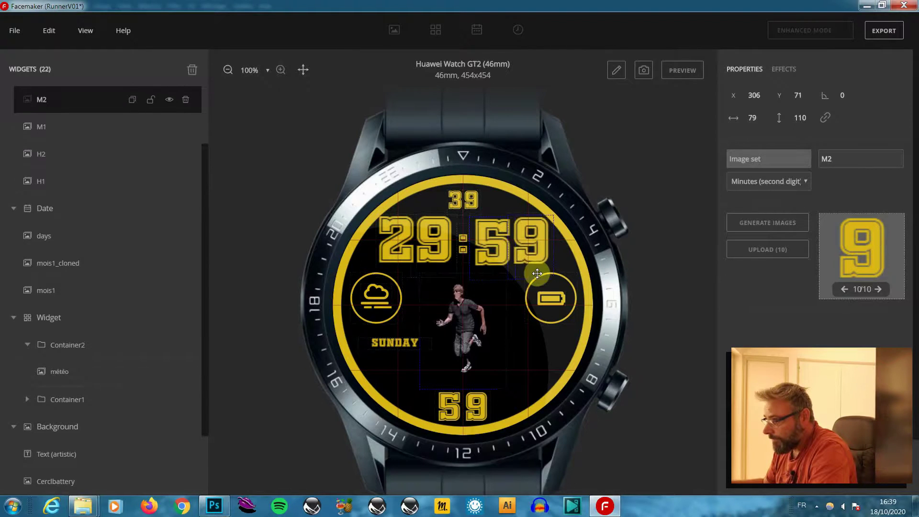
pyautogui.click(442, 250)
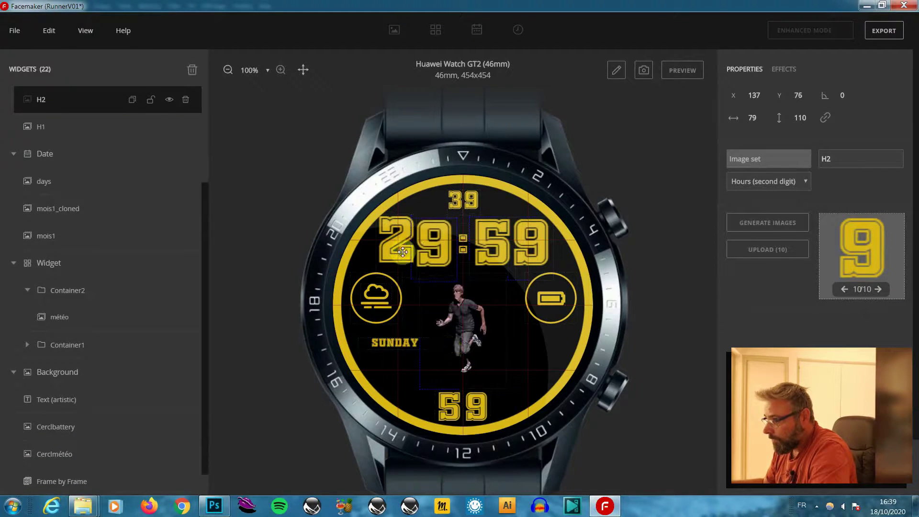
pyautogui.click(411, 340)
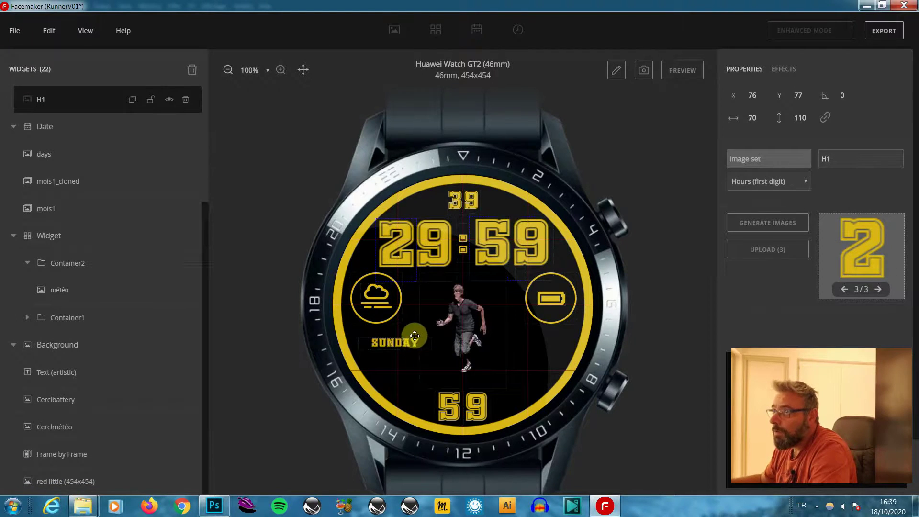
# Step: Show the grid, then place the runner animation at X 152, Y 171 and the weekday text at X 41, Y 285
pyautogui.click(84, 32)
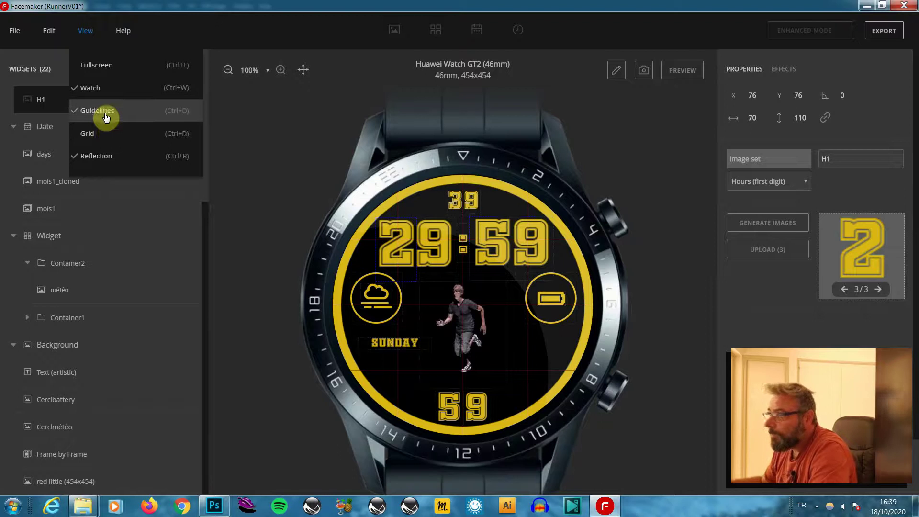
pyautogui.click(103, 135)
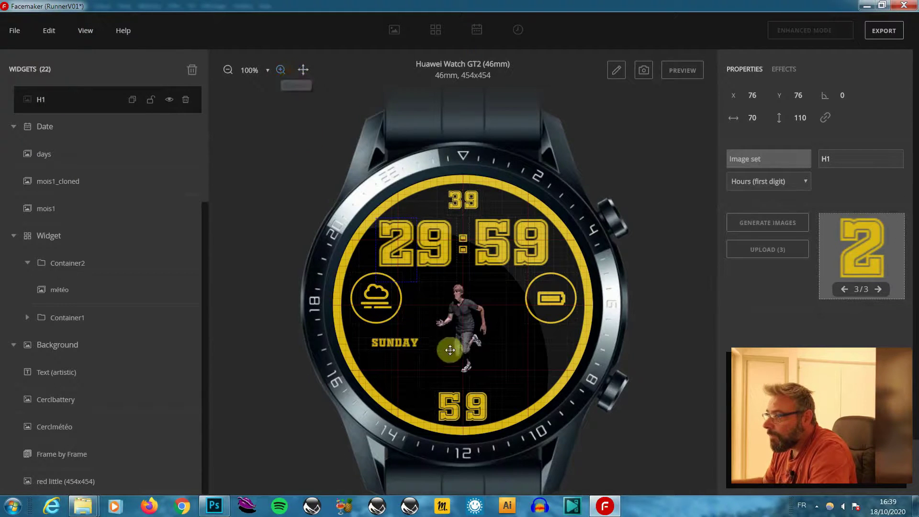
pyautogui.click(468, 328)
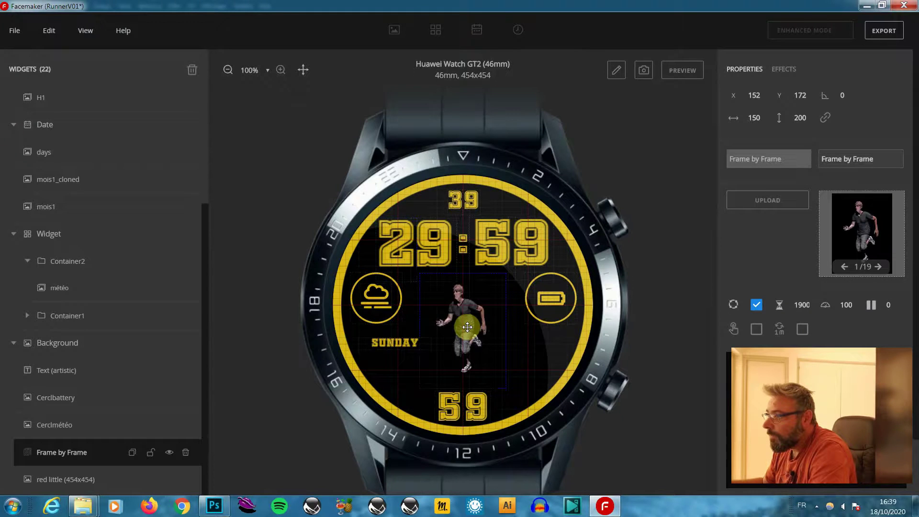
pyautogui.moveTo(468, 327); pyautogui.dragTo(468, 326)
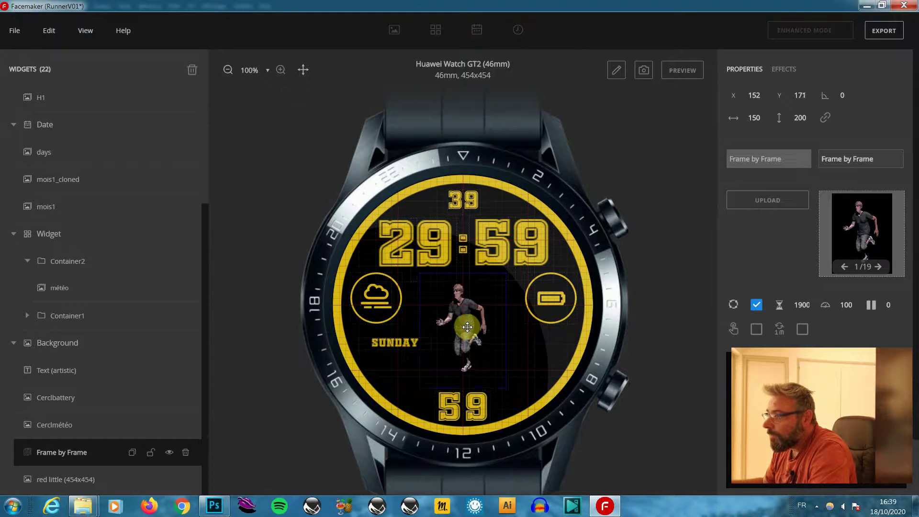
pyautogui.click(398, 341)
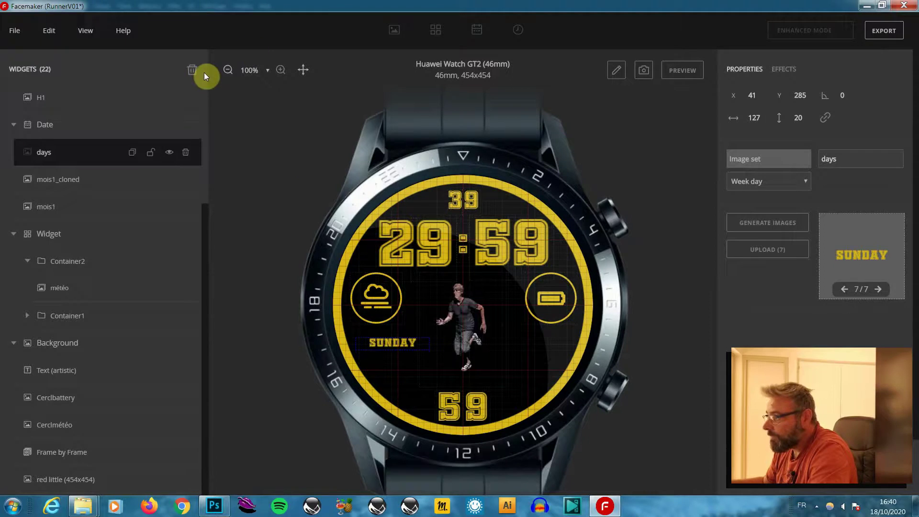
# Step: Align the minute digits M1 and M2 at Y 75 and preview the watch face
pyautogui.click(281, 71)
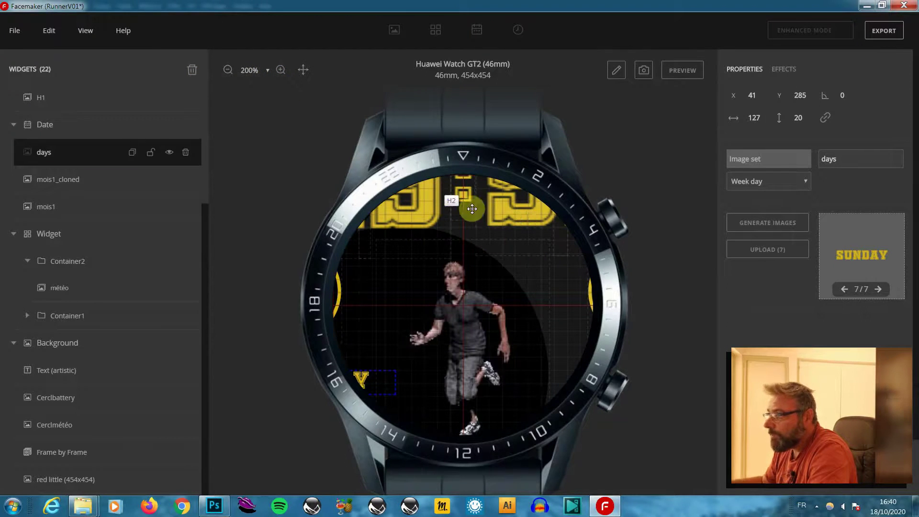
pyautogui.click(508, 211)
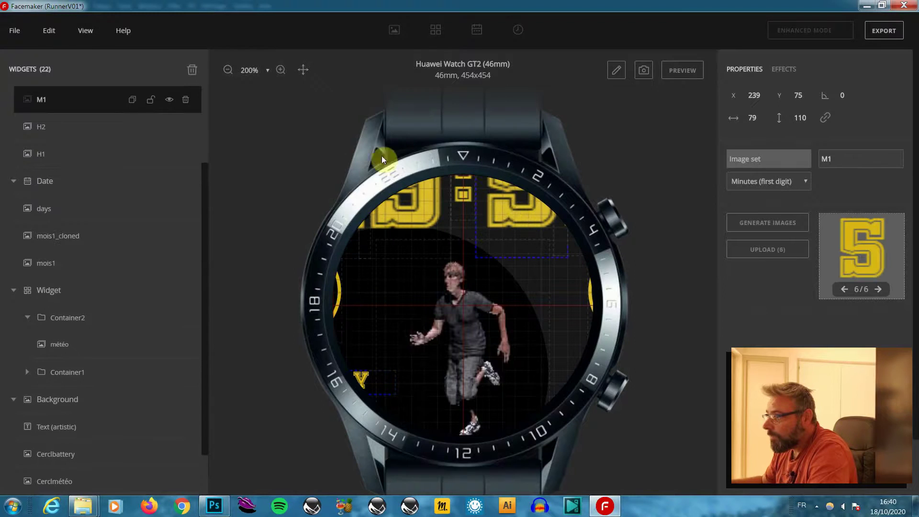
pyautogui.moveTo(301, 75); pyautogui.dragTo(294, 75)
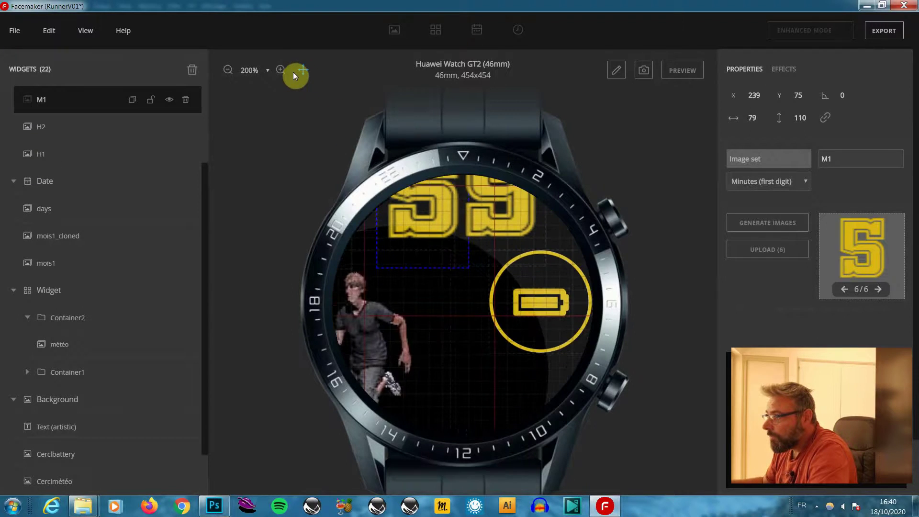
pyautogui.click(529, 227)
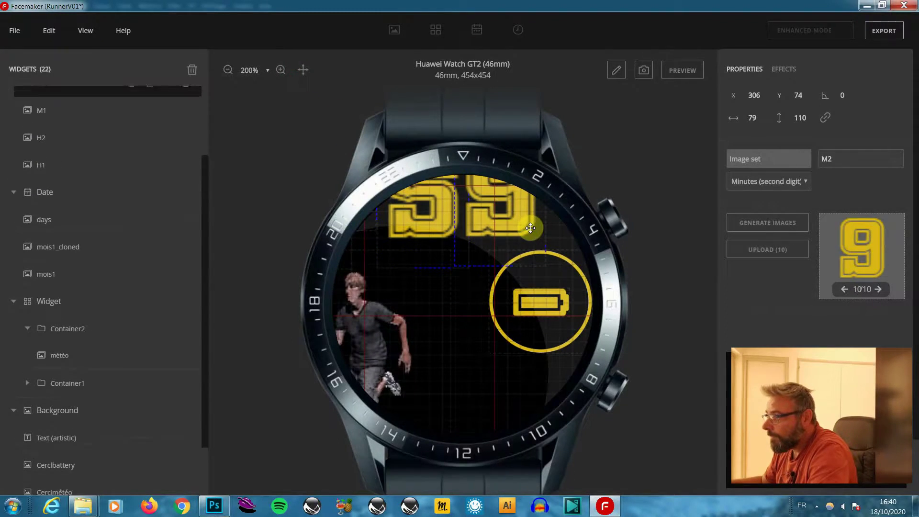
pyautogui.moveTo(308, 72); pyautogui.dragTo(319, 73)
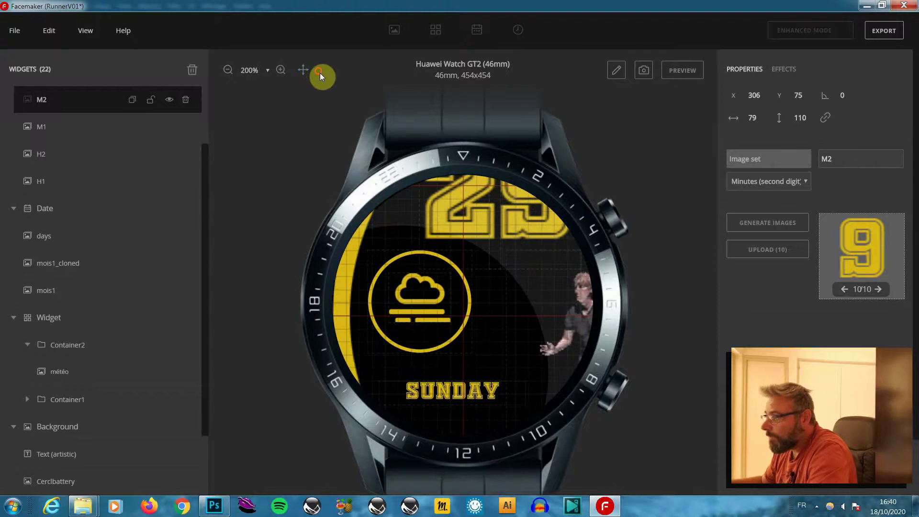
pyautogui.click(228, 70)
pyautogui.click(228, 70)
pyautogui.click(517, 243)
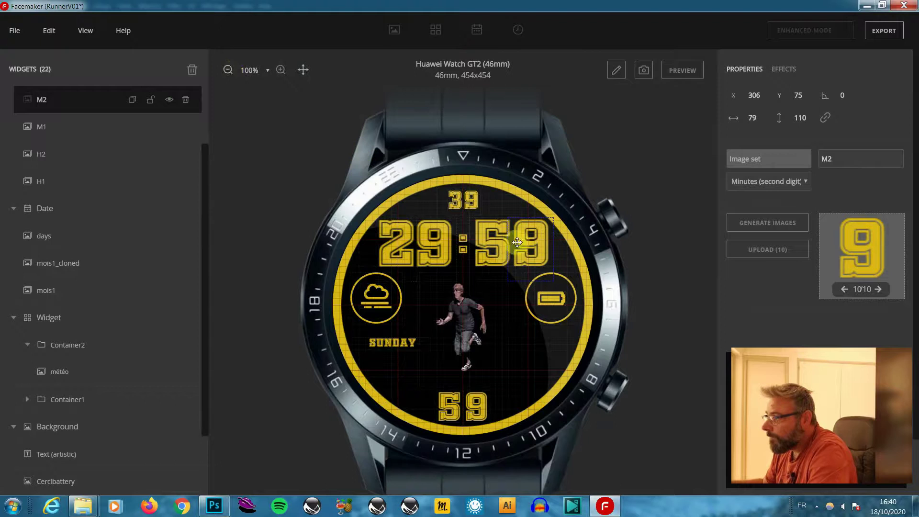
pyautogui.click(682, 70)
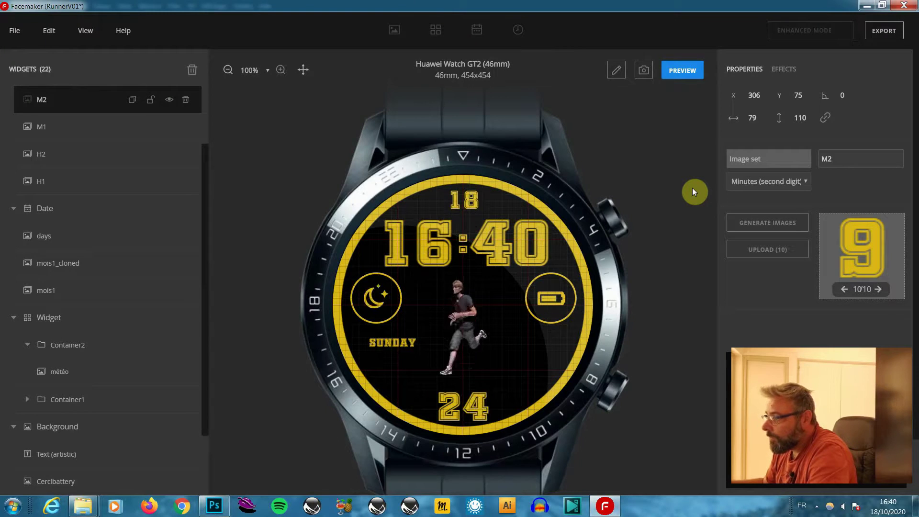
pyautogui.click(684, 70)
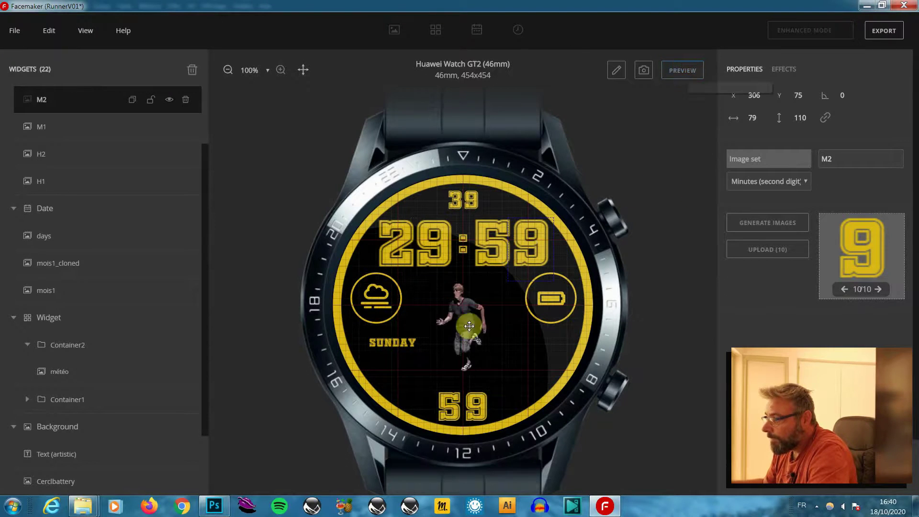
# Step: Move the weekday text horizontally from beneath the weather circle past the runner to X 272
pyautogui.click(404, 343)
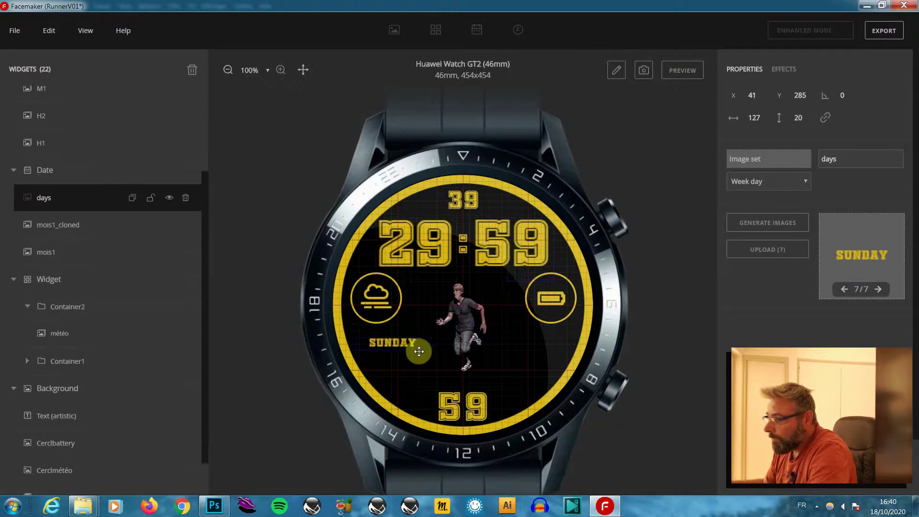
pyautogui.press('Right')
pyautogui.press('Right')
pyautogui.press('Right')
pyautogui.press('Right')
pyautogui.press('Right')
pyautogui.press('Right')
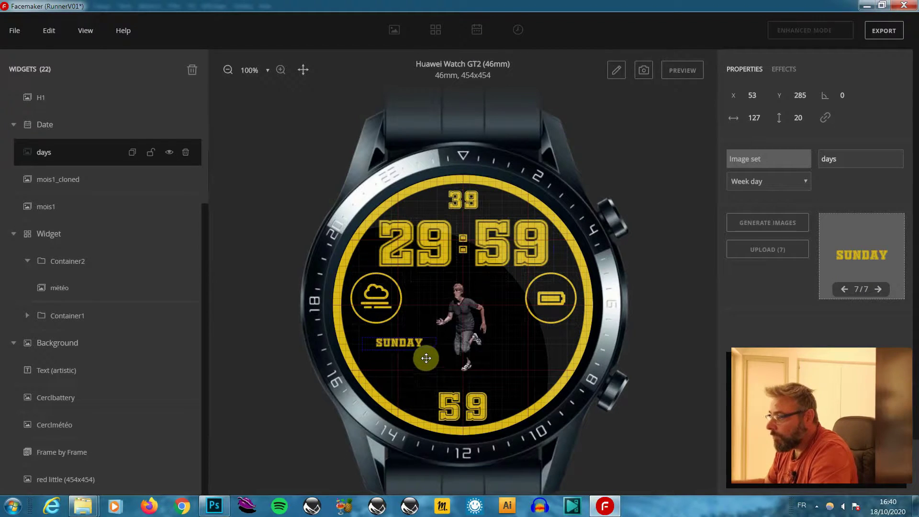
pyautogui.press('Right')
pyautogui.press('Right')
pyautogui.press('Right')
pyautogui.press('Right')
pyautogui.press('Right')
pyautogui.press('Right')
pyautogui.press('Right')
pyautogui.press('Right')
pyautogui.press('Right')
pyautogui.press('Right')
pyautogui.press('Right')
pyautogui.press('Right')
pyautogui.press('Right')
pyautogui.press('Right')
pyautogui.press('Right')
pyautogui.press('Right')
pyautogui.press('Right')
pyautogui.press('Right')
pyautogui.press('Right')
pyautogui.press('Right')
pyautogui.press('Right')
pyautogui.press('Right')
pyautogui.press('Right')
pyautogui.press('Right')
pyautogui.press('Right')
pyautogui.press('Right')
pyautogui.press('Right')
pyautogui.press('Right')
pyautogui.press('Right')
pyautogui.press('Right')
pyautogui.press('Right')
pyautogui.press('Right')
pyautogui.press('Right')
pyautogui.press('Right')
pyautogui.press('Right')
pyautogui.press('Right')
pyautogui.press('Right')
pyautogui.press('Right')
pyautogui.press('Right')
pyautogui.press('Right')
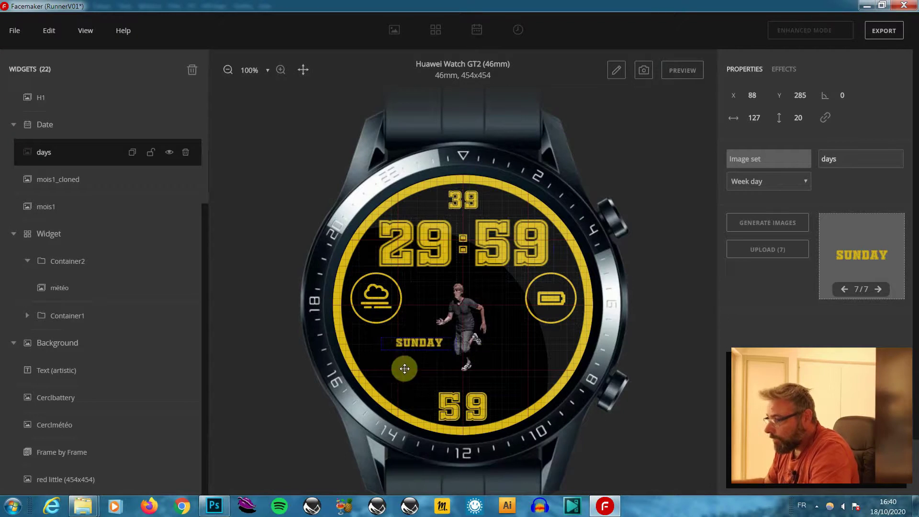
pyautogui.press('Right')
pyautogui.press('Right')
pyautogui.press('Right')
pyautogui.press('Right')
pyautogui.press('Right')
pyautogui.press('Right')
pyautogui.press('Right')
pyautogui.press('Right')
pyautogui.press('Right')
pyautogui.press('Right')
pyautogui.press('Right')
pyautogui.press('Right')
pyautogui.press('Right')
pyautogui.press('Right')
pyautogui.press('Right')
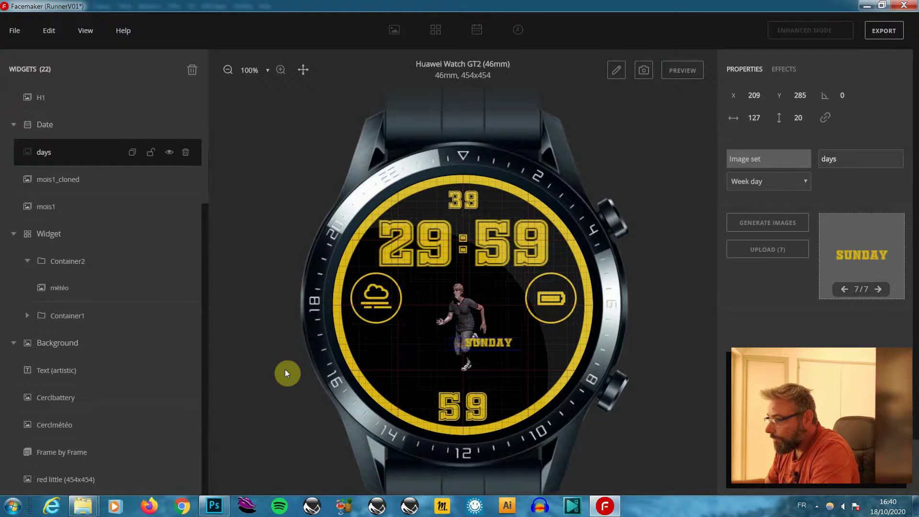
pyautogui.press('Left')
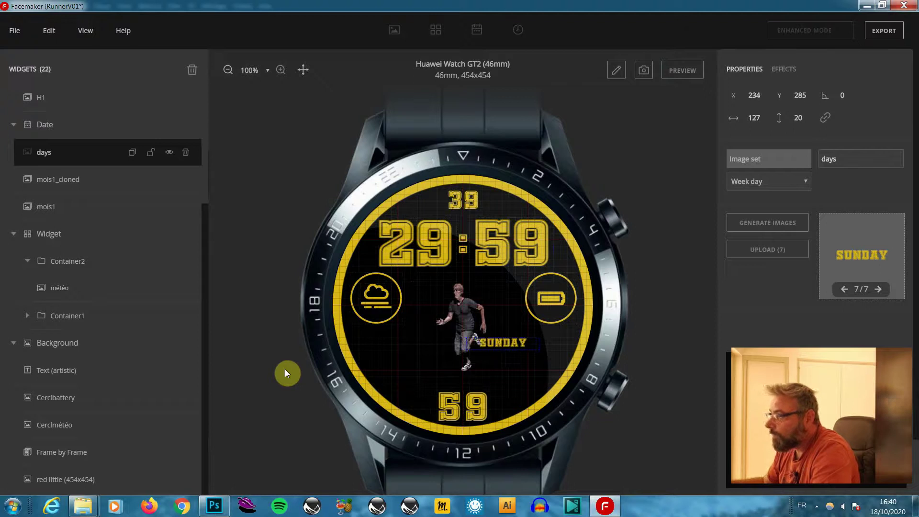
pyautogui.press('Right')
pyautogui.press('Right')
pyautogui.press('Right')
pyautogui.press('Right')
pyautogui.press('Right')
pyautogui.press('Right')
pyautogui.press('Right')
pyautogui.press('Right')
pyautogui.press('Right')
pyautogui.press('Right')
pyautogui.press('Right')
pyautogui.press('Right')
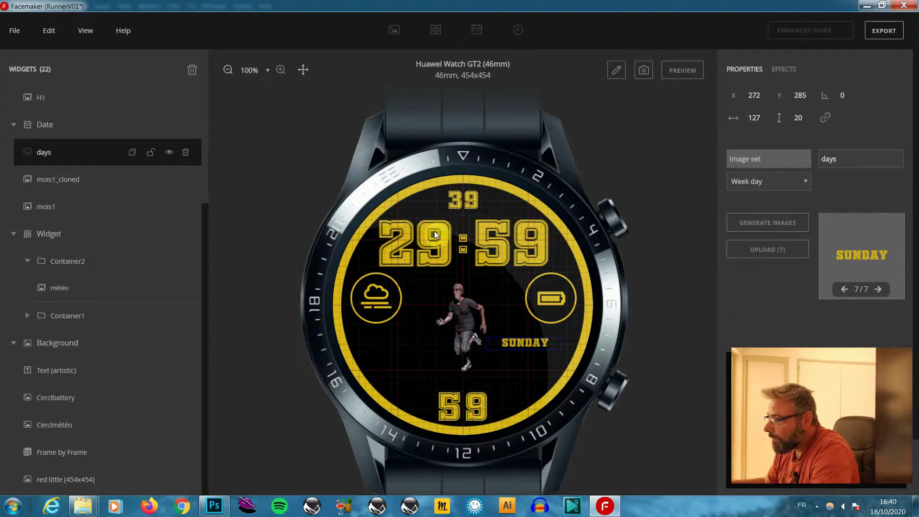
# Step: Fine-tune the weekday text beneath the battery circle, placing it at X 289, Y 296
pyautogui.click(460, 359)
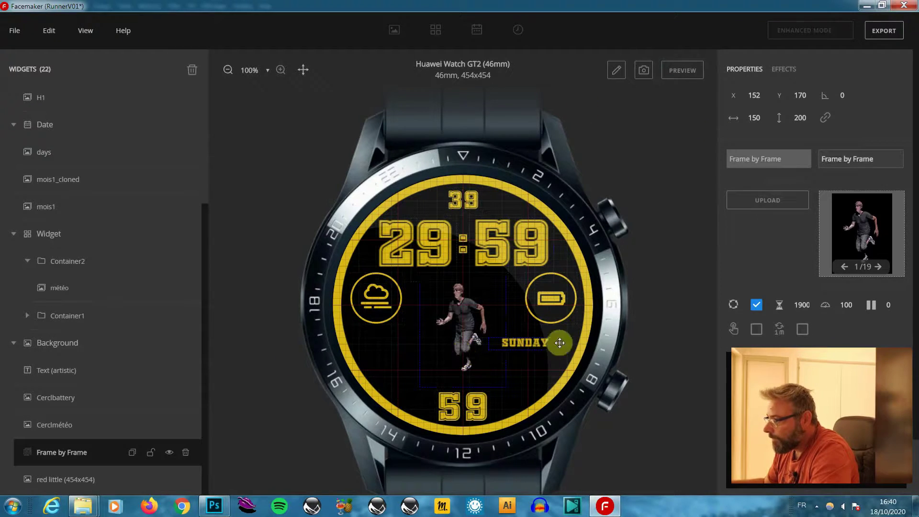
pyautogui.click(542, 344)
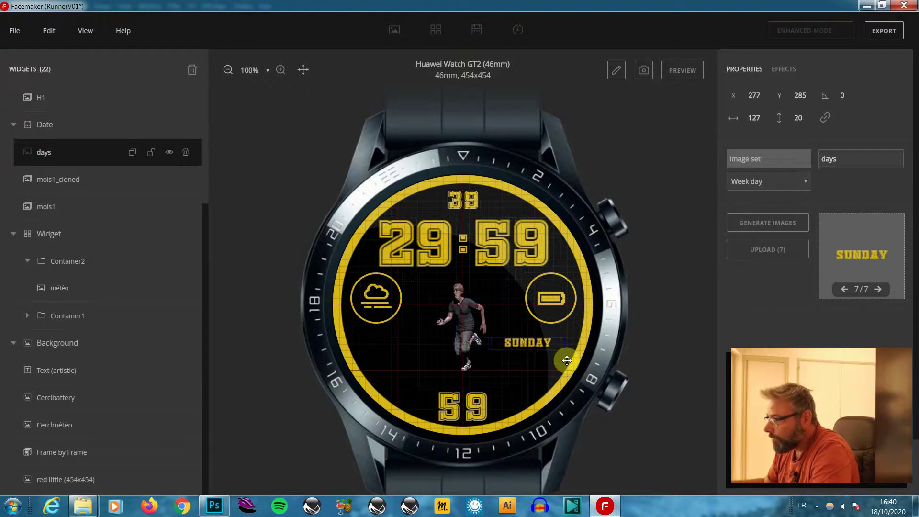
pyautogui.press('Down')
pyautogui.press('Down')
pyautogui.press('Down')
pyautogui.press('Down')
pyautogui.press('Down')
pyautogui.press('Down')
pyautogui.press('Down')
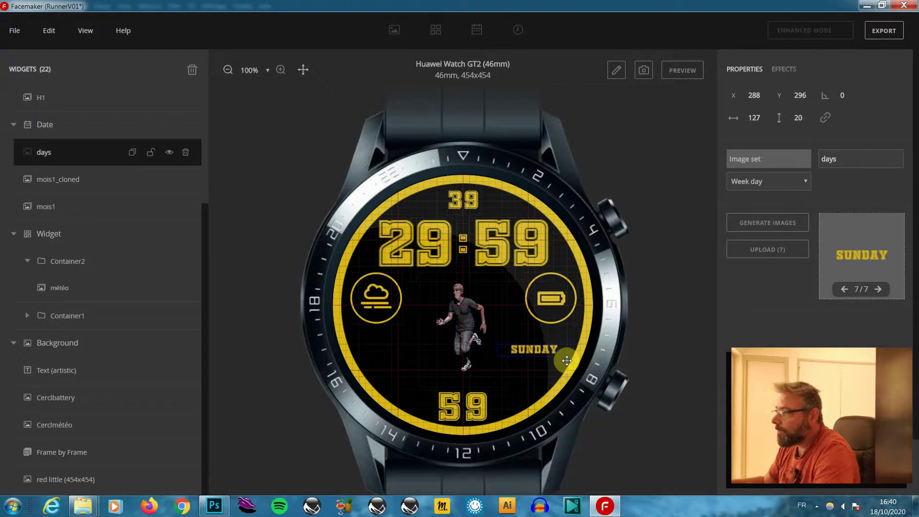
pyautogui.click(477, 329)
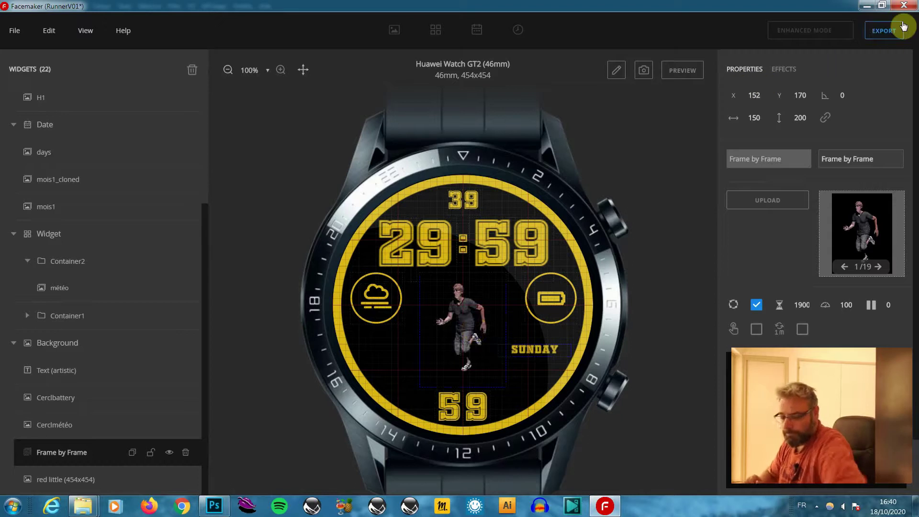
# Step: Export the RunnerV01 watch face as a theme folder
pyautogui.click(884, 31)
pyautogui.press('Return')
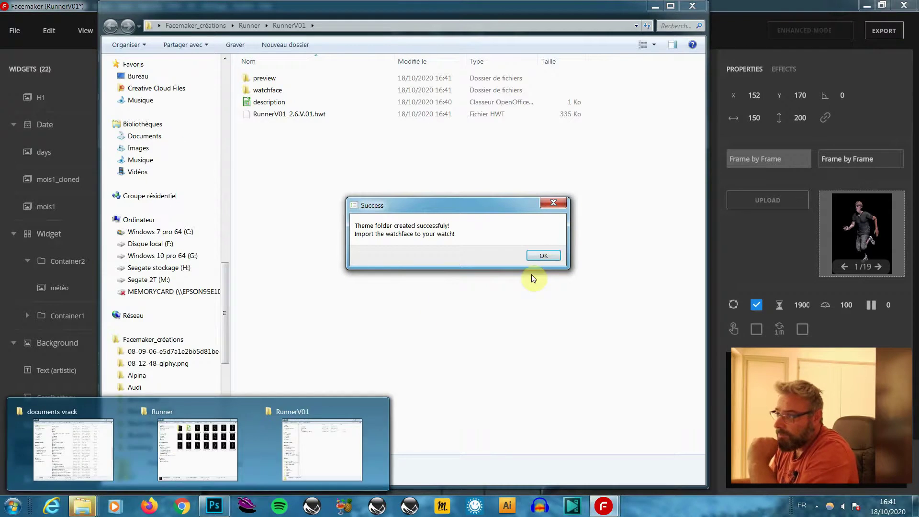
pyautogui.click(543, 256)
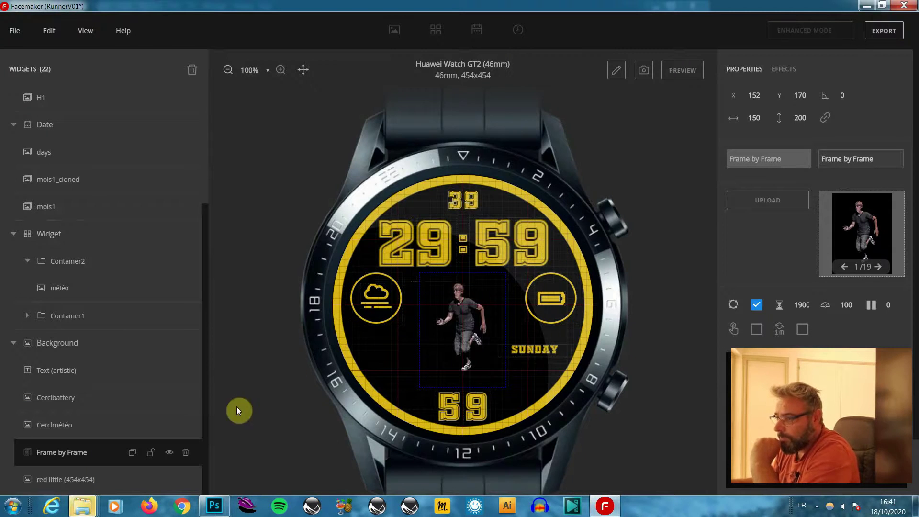
# Step: Switch to the exported RunnerV01 folder in the file explorer and examine the cover image in its preview folder
pyautogui.moveTo(82, 506)
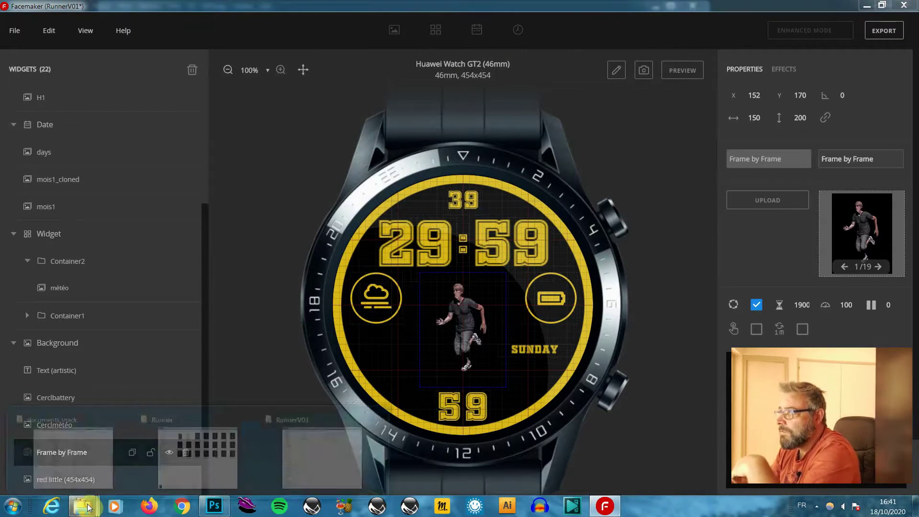
pyautogui.click(319, 460)
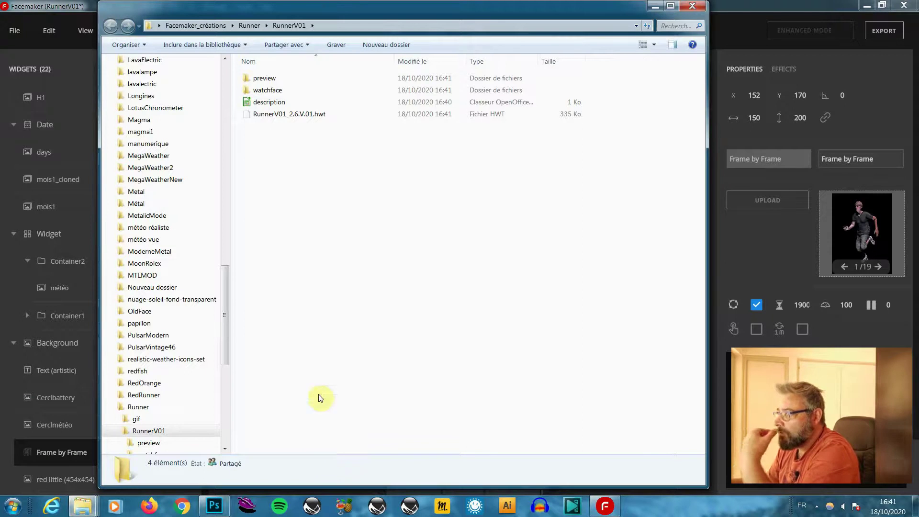
pyautogui.click(265, 79)
pyautogui.doubleClick(265, 79)
pyautogui.doubleClick(275, 100)
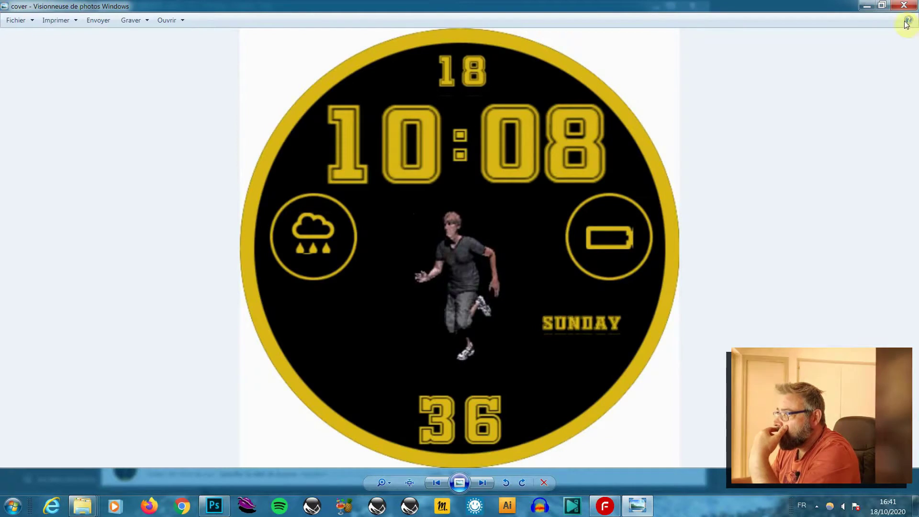
pyautogui.click(904, 4)
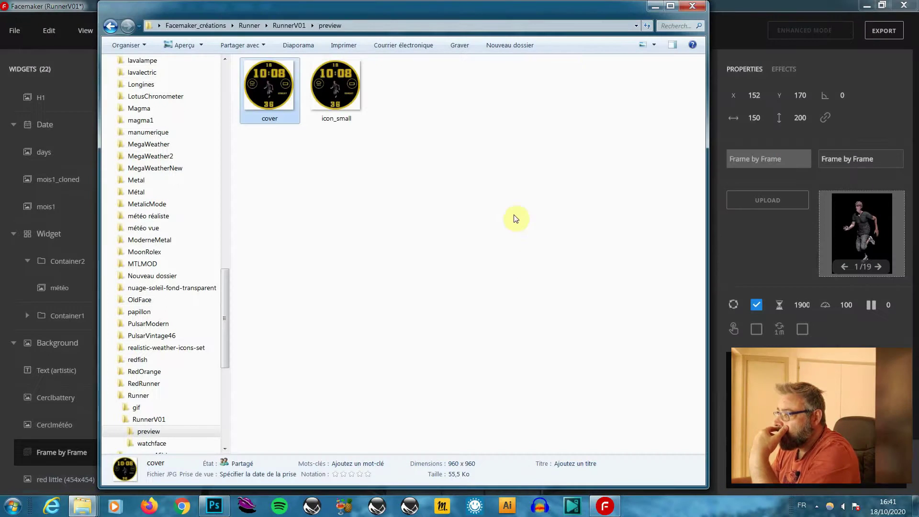
pyautogui.click(692, 5)
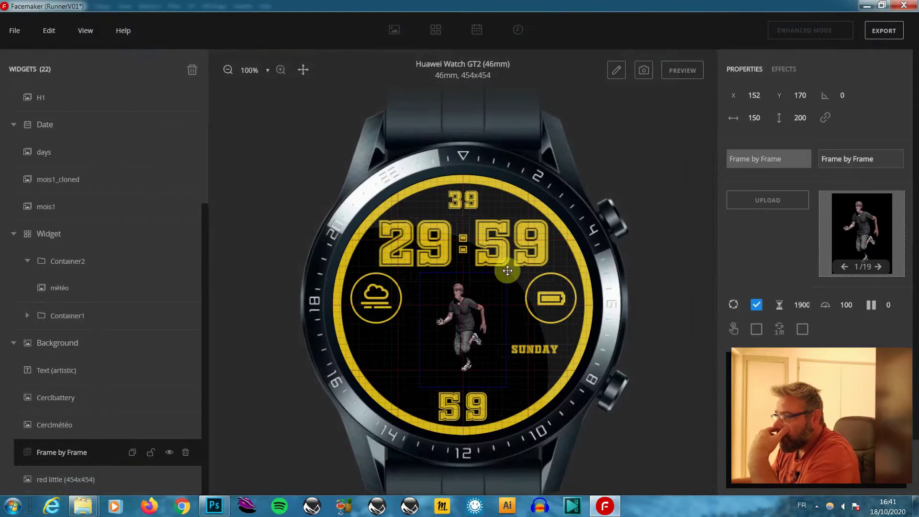
pyautogui.click(548, 353)
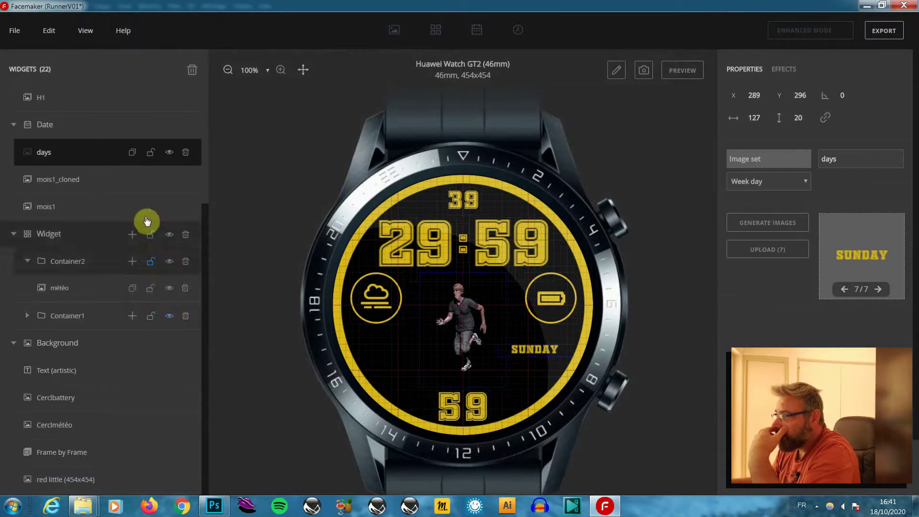
pyautogui.click(804, 181)
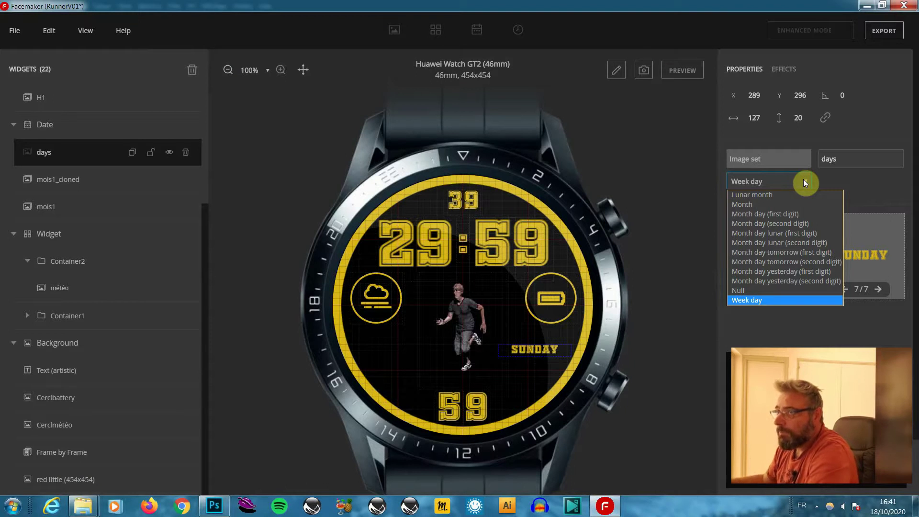
pyautogui.click(803, 181)
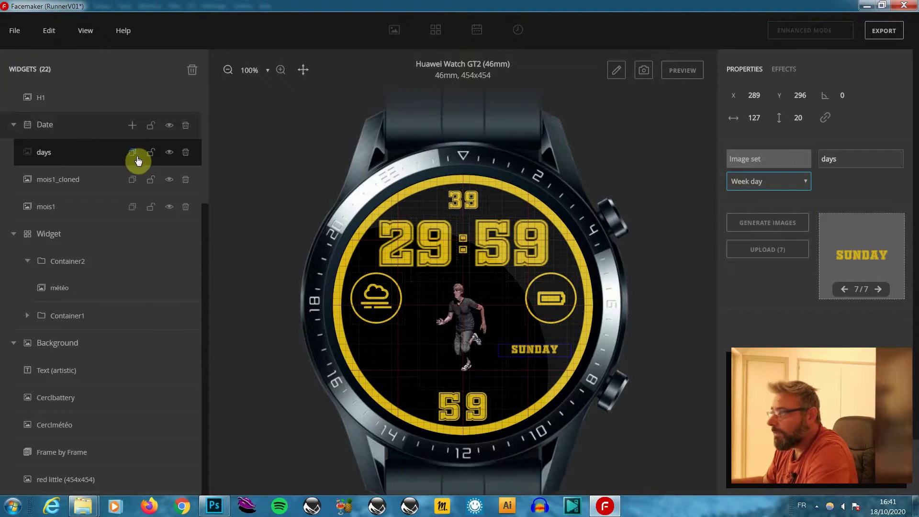
# Step: Add an image set showing the Month to the Date group and generate its images
pyautogui.click(133, 128)
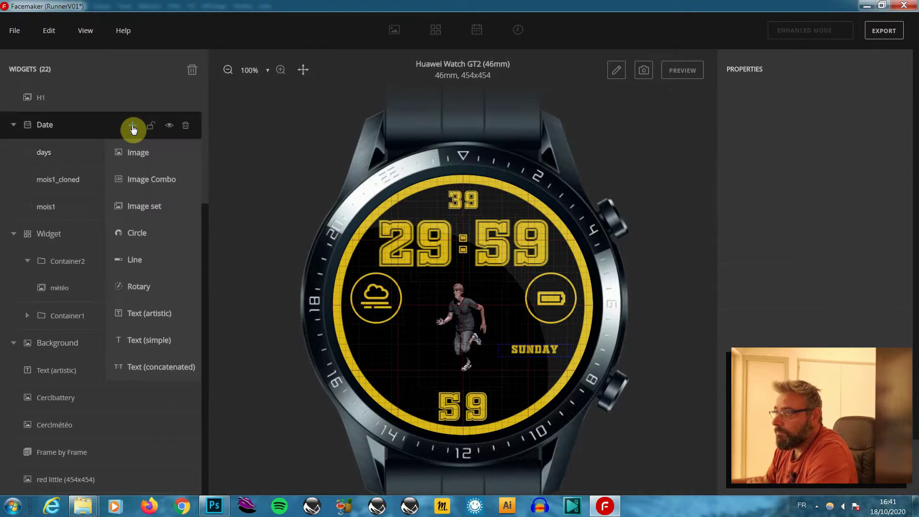
pyautogui.click(147, 212)
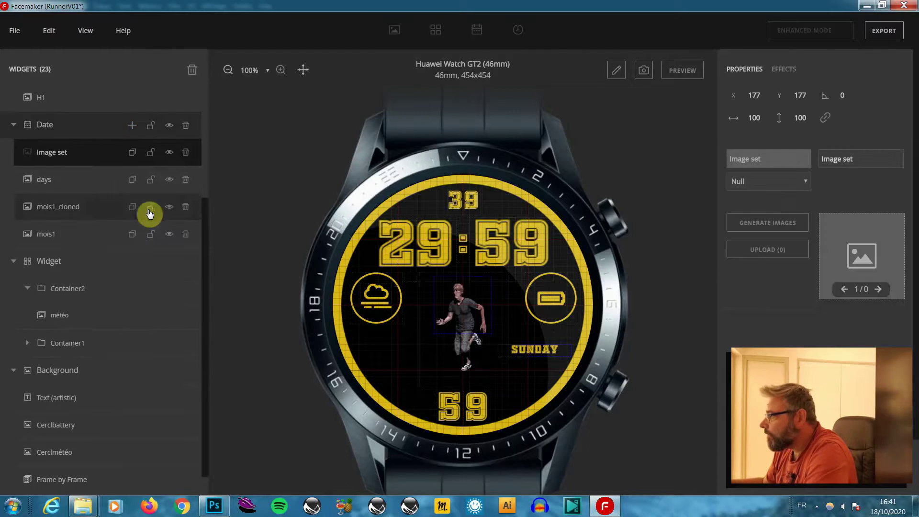
pyautogui.click(793, 182)
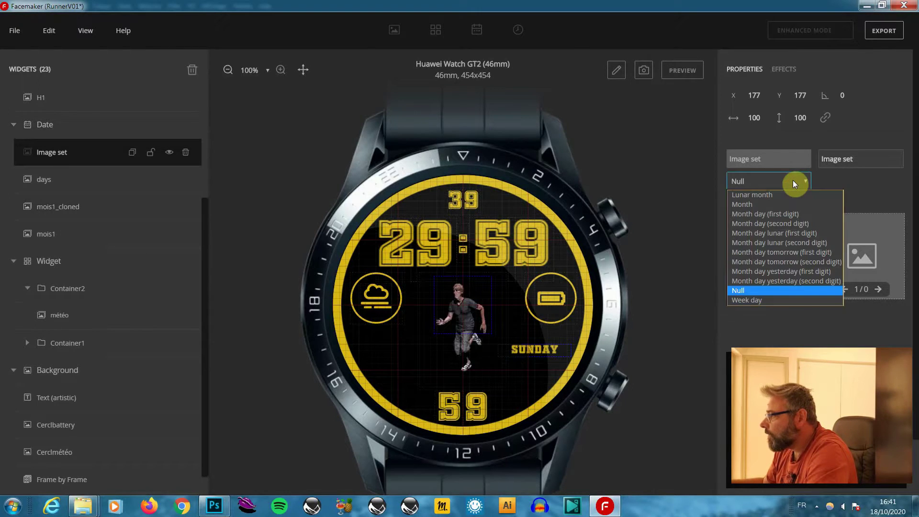
pyautogui.click(780, 204)
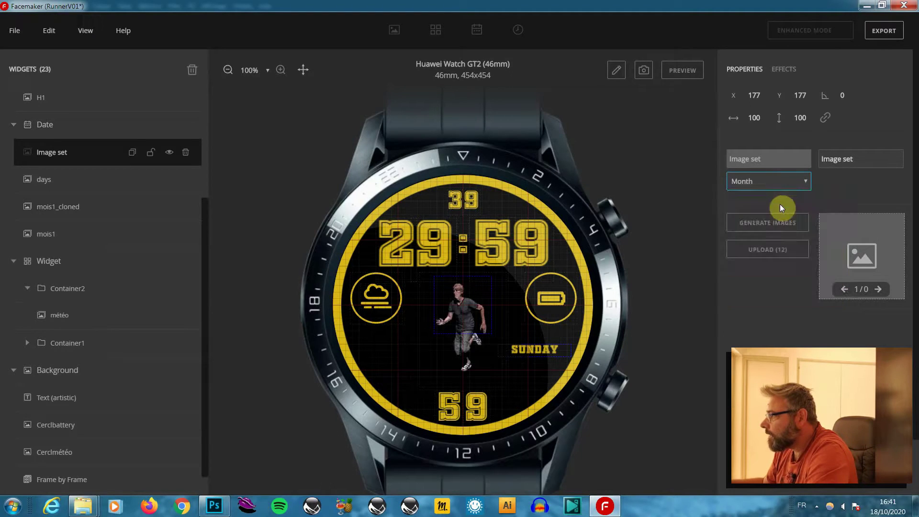
pyautogui.click(780, 227)
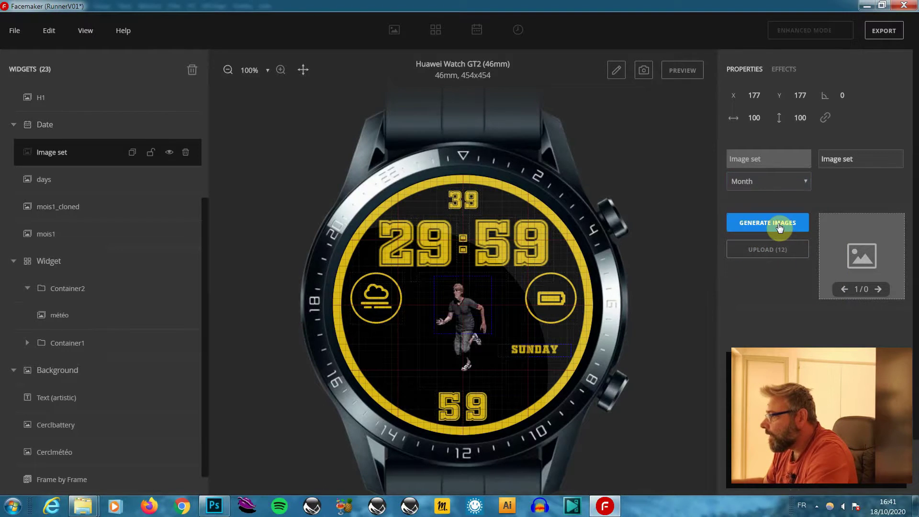
# Step: Rename the new month image set as mois
pyautogui.click(541, 348)
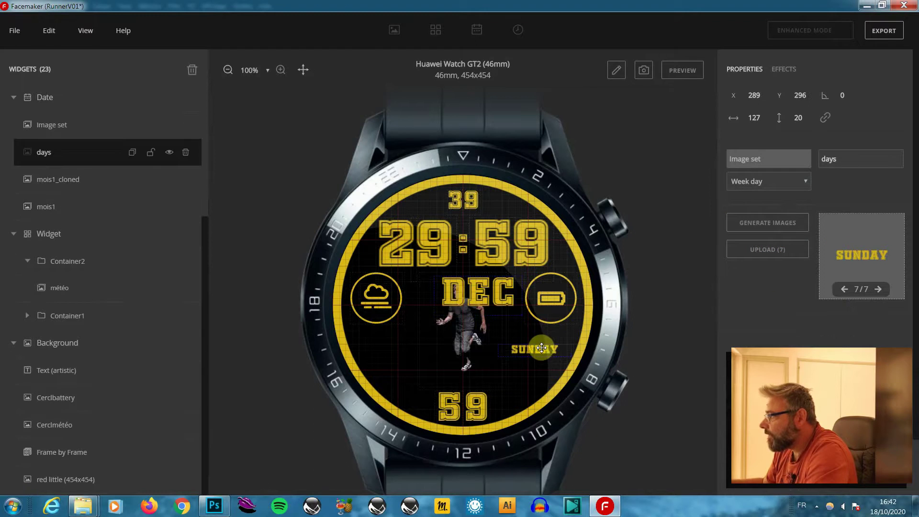
pyautogui.click(501, 295)
pyautogui.click(854, 151)
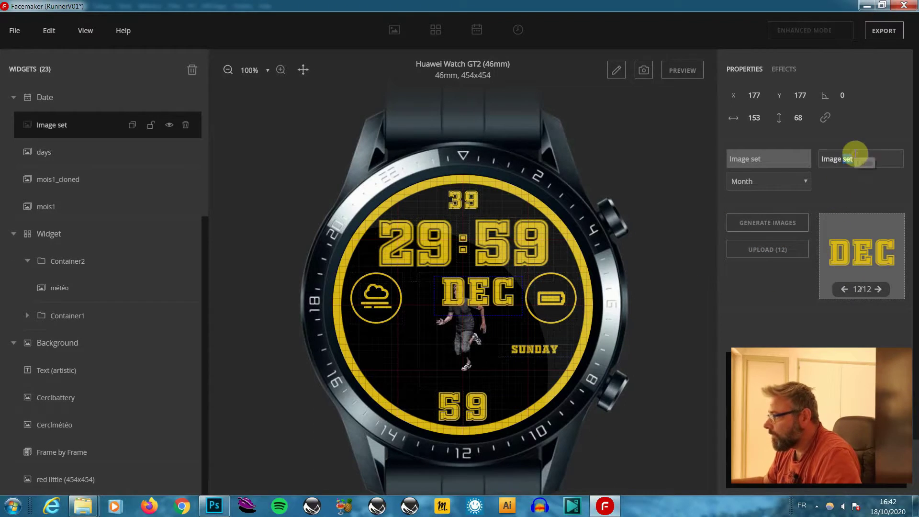
pyautogui.click(869, 158)
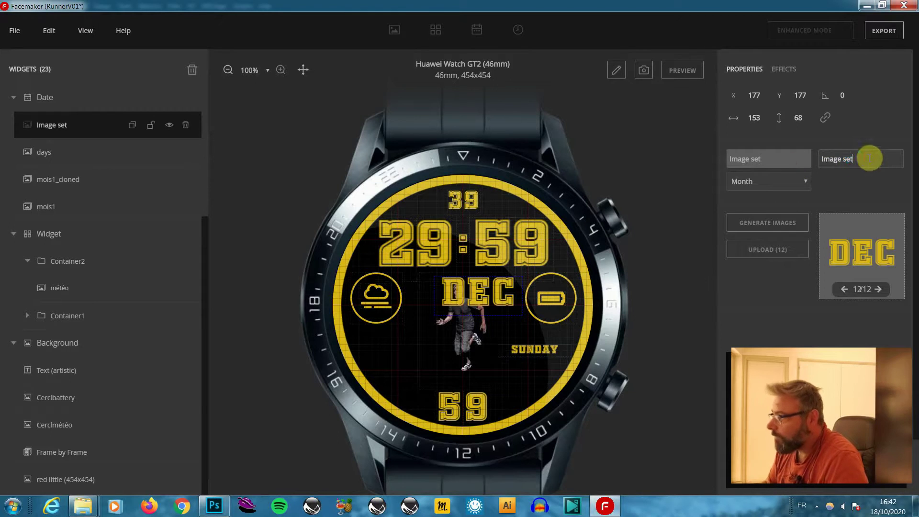
pyautogui.moveTo(869, 158); pyautogui.dragTo(826, 181)
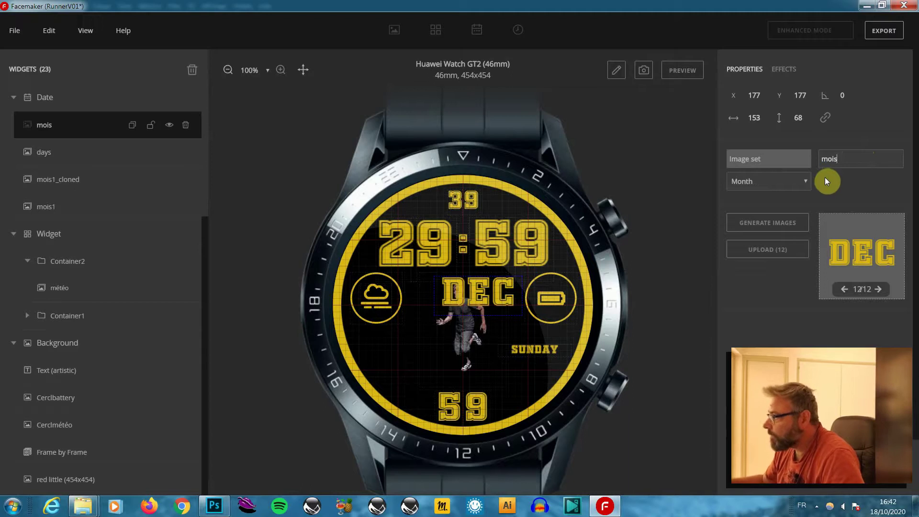
# Step: Set the height of the mois image set to 20, matching the weekday text
pyautogui.click(793, 118)
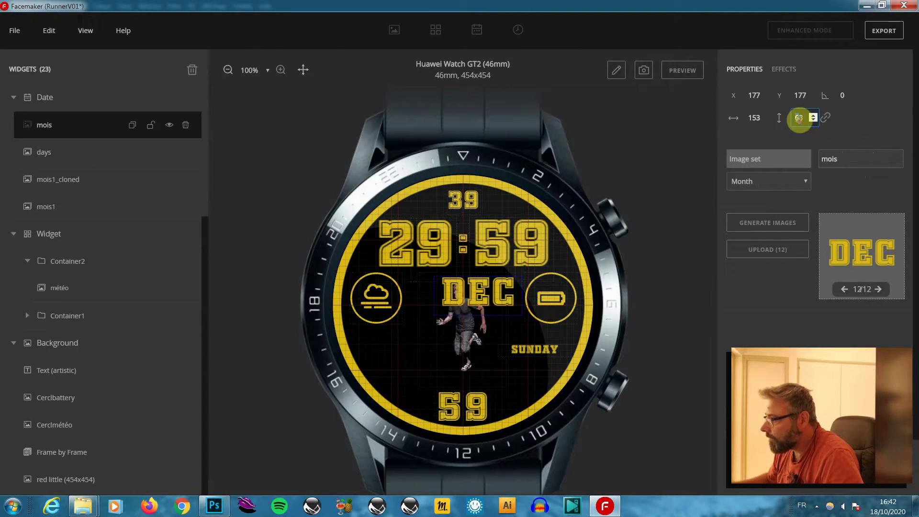
pyautogui.write('20')
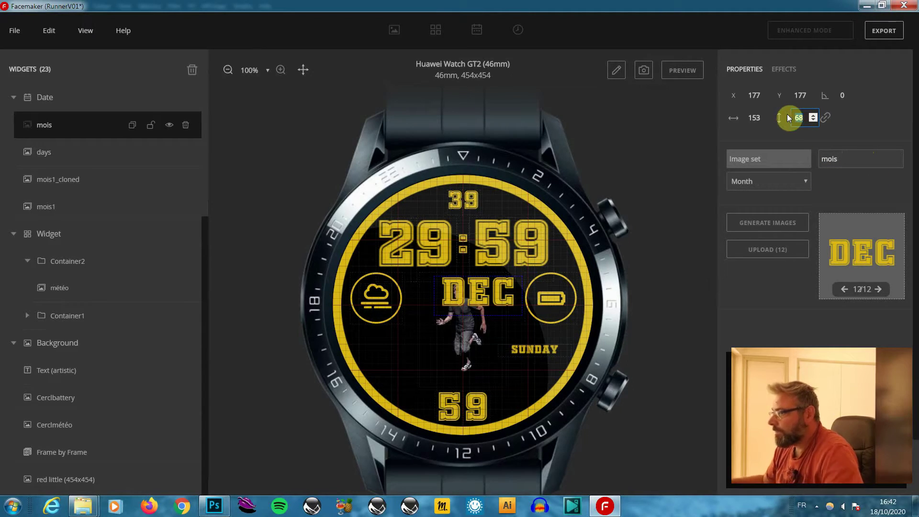
pyautogui.press('Return')
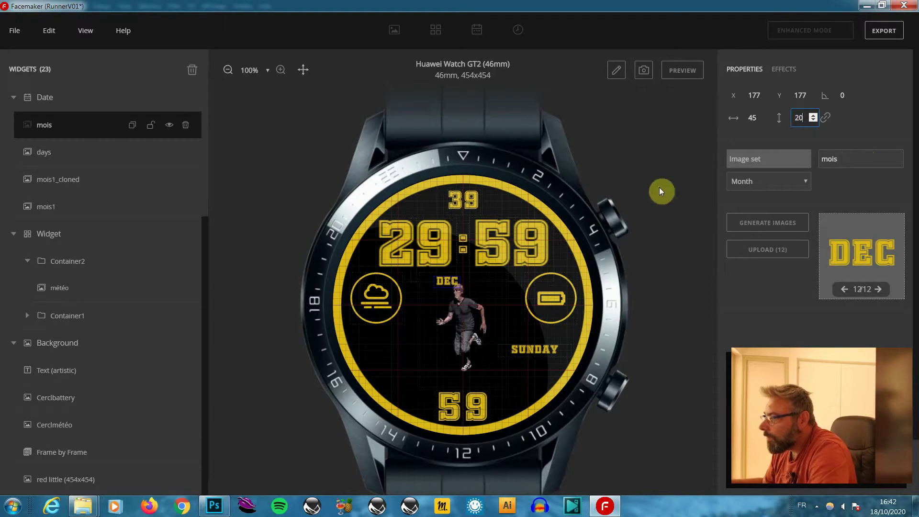
pyautogui.press('Down')
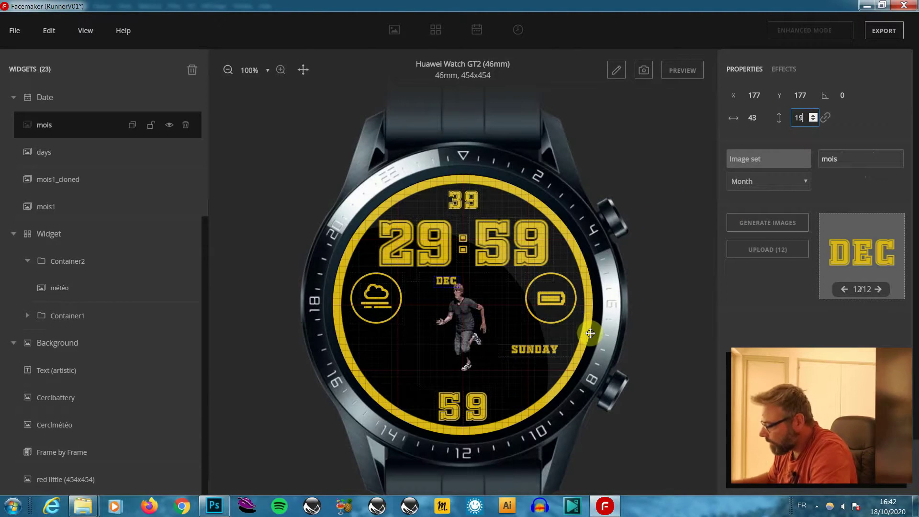
pyautogui.press('BackSpace')
pyautogui.press('BackSpace')
pyautogui.write('8')
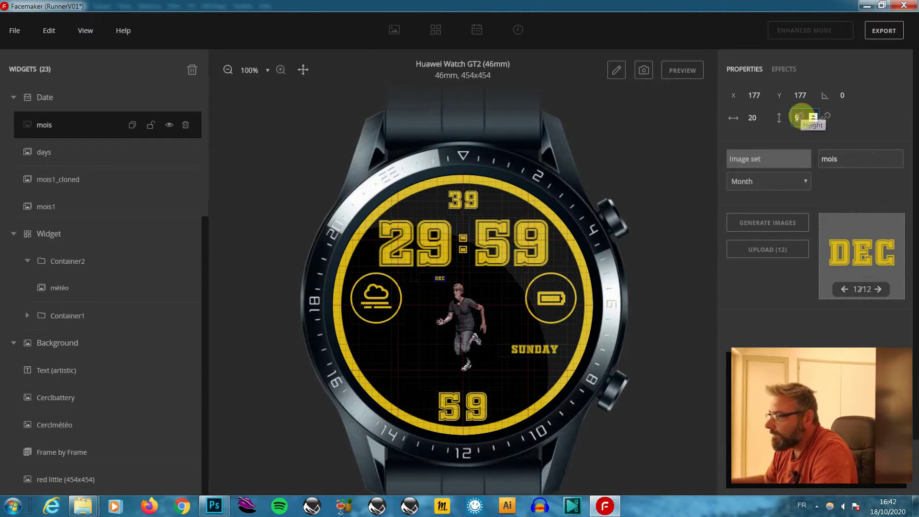
pyautogui.press('BackSpace')
pyautogui.write('20')
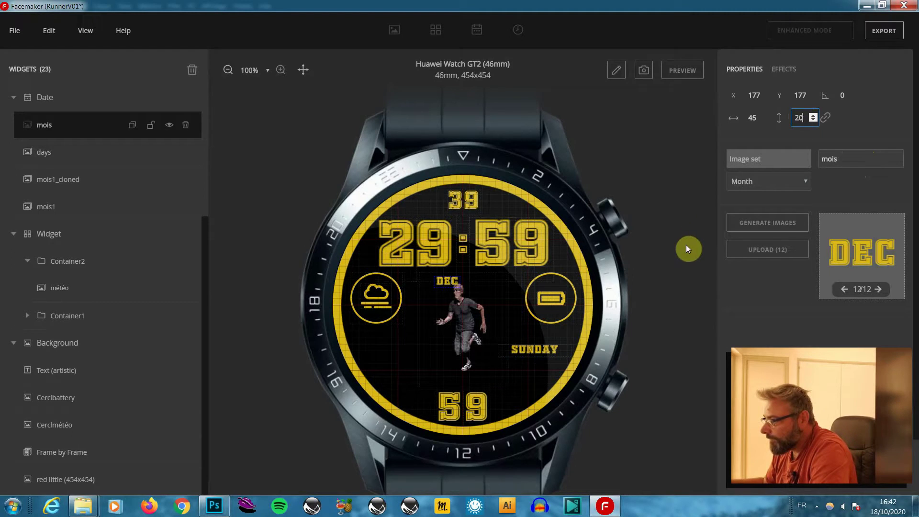
# Step: Lower the mois month text to Y 295 so it lines up with the weekday text
pyautogui.press('Return')
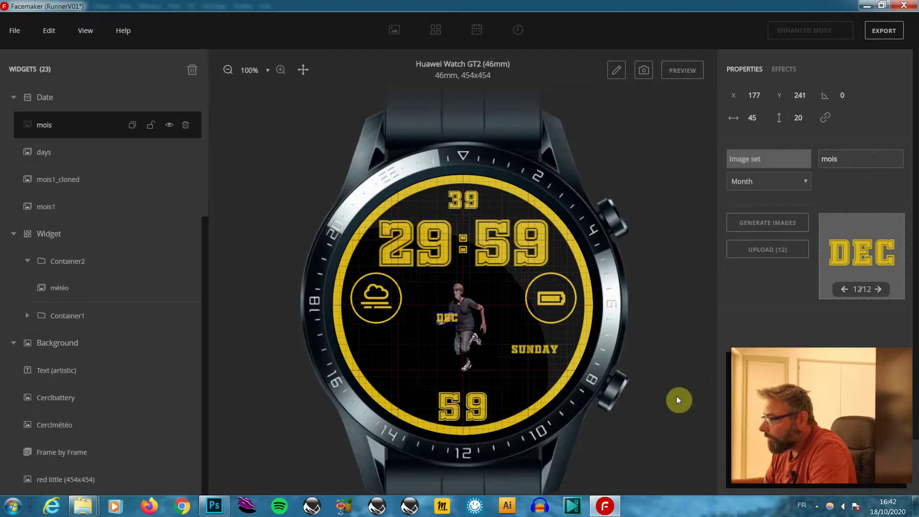
pyautogui.press('Down')
pyautogui.press('Down')
pyautogui.press('Down')
pyautogui.press('Down')
pyautogui.press('Down')
pyautogui.press('Down')
pyautogui.press('Down')
pyautogui.press('Down')
pyautogui.press('Down')
pyautogui.press('Down')
pyautogui.press('Down')
pyautogui.press('Down')
pyautogui.press('Down')
pyautogui.press('Down')
pyautogui.press('Down')
pyautogui.press('Down')
pyautogui.press('Down')
pyautogui.press('Down')
pyautogui.press('Down')
pyautogui.press('Down')
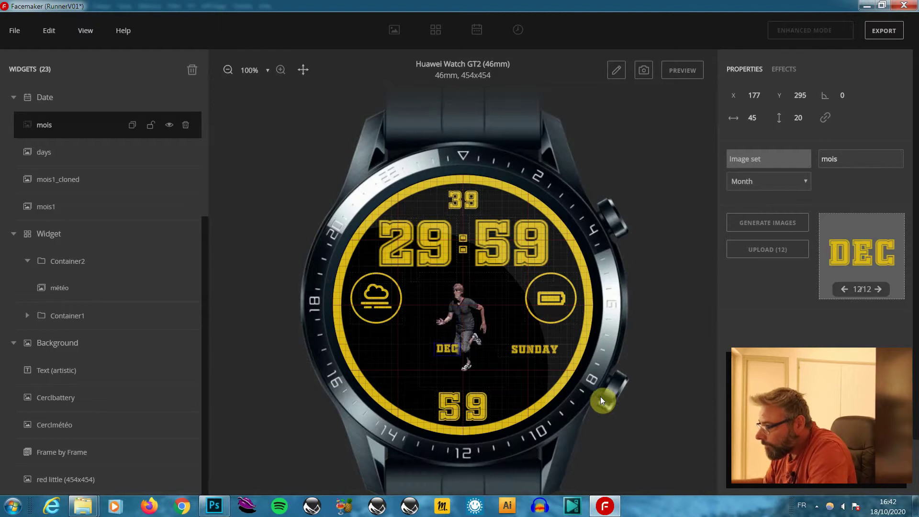
pyautogui.press('Right')
pyautogui.press('Right')
pyautogui.press('Right')
pyautogui.press('Right')
pyautogui.press('Right')
pyautogui.press('Right')
pyautogui.press('Right')
pyautogui.press('Right')
pyautogui.press('Right')
pyautogui.press('Right')
pyautogui.press('Right')
pyautogui.press('Right')
pyautogui.press('Right')
pyautogui.press('Right')
pyautogui.press('Right')
pyautogui.press('Right')
pyautogui.press('Right')
pyautogui.press('Down')
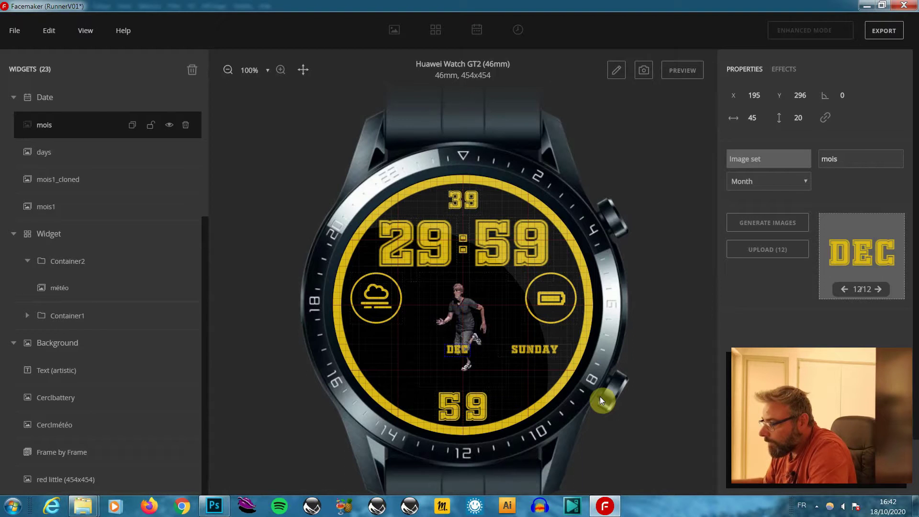
# Step: Move the month text to X 83, Y 295, across the runner from the weekday, and preview the watch face briefly
pyautogui.press('Up')
pyautogui.press('Left')
pyautogui.press('Left')
pyautogui.press('Left')
pyautogui.press('Left')
pyautogui.press('Left')
pyautogui.press('Left')
pyautogui.press('Left')
pyautogui.press('Left')
pyautogui.press('Left')
pyautogui.press('Left')
pyautogui.press('Left')
pyautogui.press('Left')
pyautogui.press('Left')
pyautogui.press('Left')
pyautogui.press('Left')
pyautogui.press('Left')
pyautogui.press('Left')
pyautogui.press('Left')
pyautogui.press('Left')
pyautogui.press('Left')
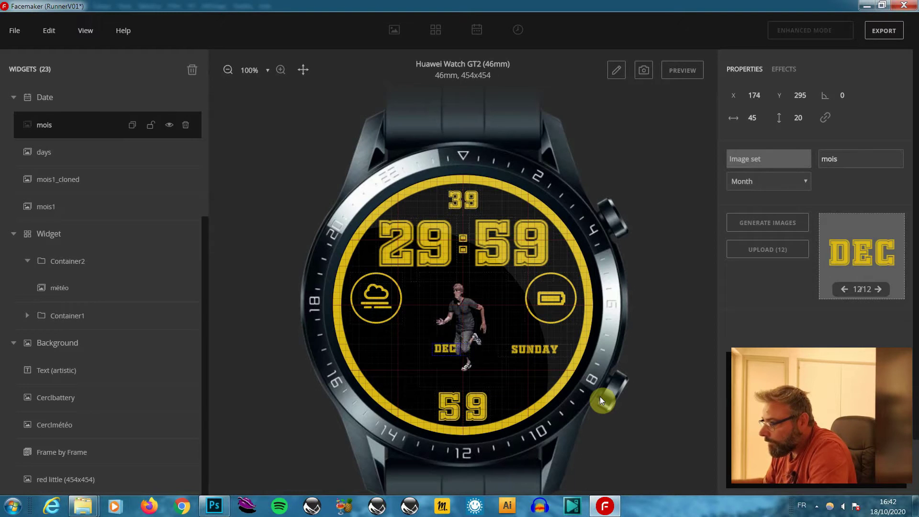
pyautogui.press('Left')
pyautogui.press('Left')
pyautogui.press('Left')
pyautogui.press('Left')
pyautogui.press('Left')
pyautogui.press('Left')
pyautogui.press('Left')
pyautogui.press('Left')
pyautogui.press('Left')
pyautogui.press('Left')
pyautogui.press('Left')
pyautogui.press('Left')
pyautogui.press('Left')
pyautogui.press('Left')
pyautogui.press('Left')
pyautogui.press('Left')
pyautogui.press('Left')
pyautogui.press('Left')
pyautogui.press('Left')
pyautogui.press('Left')
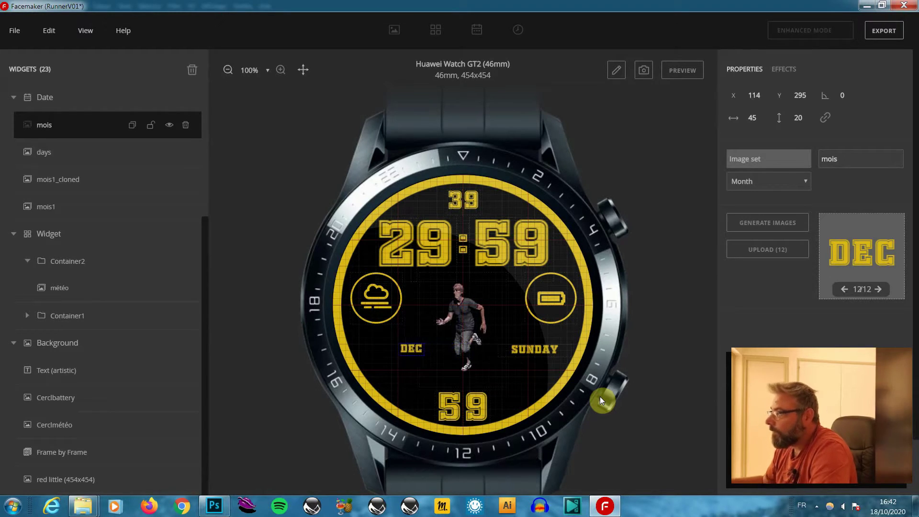
pyautogui.press('Left')
pyautogui.press('Left')
pyautogui.press('Left')
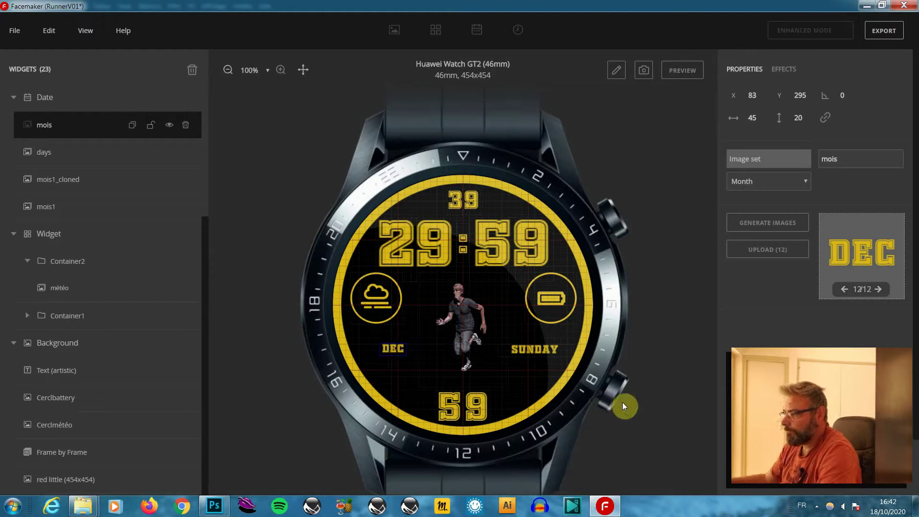
pyautogui.click(683, 70)
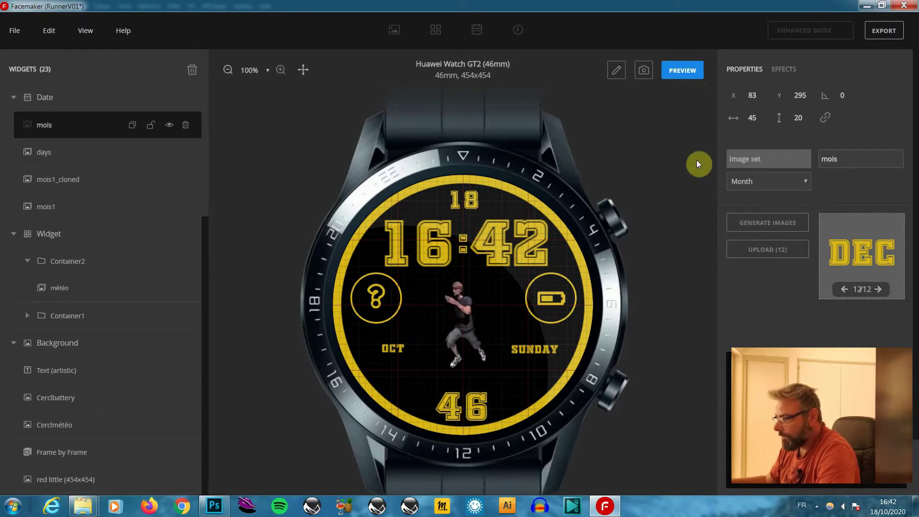
pyautogui.click(688, 72)
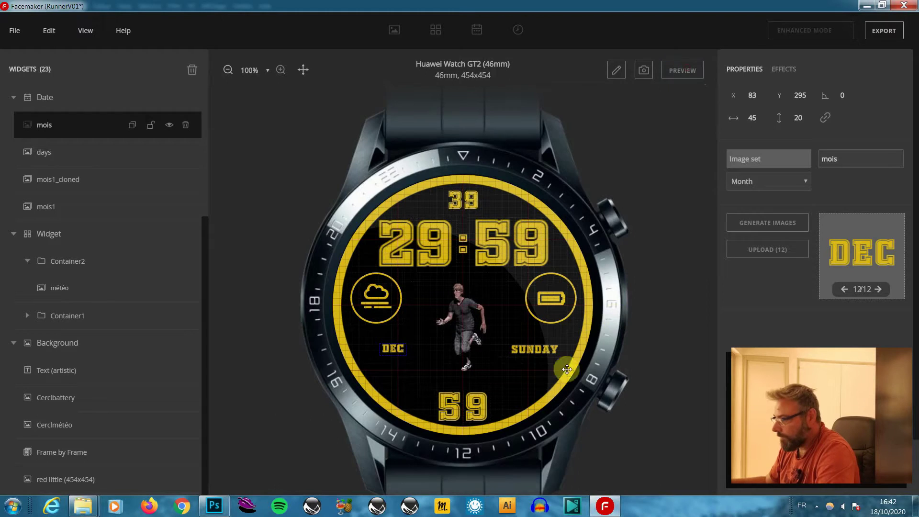
# Step: Lower the weekday text slightly and place the month text level with it at X 81, Y 311
pyautogui.click(548, 352)
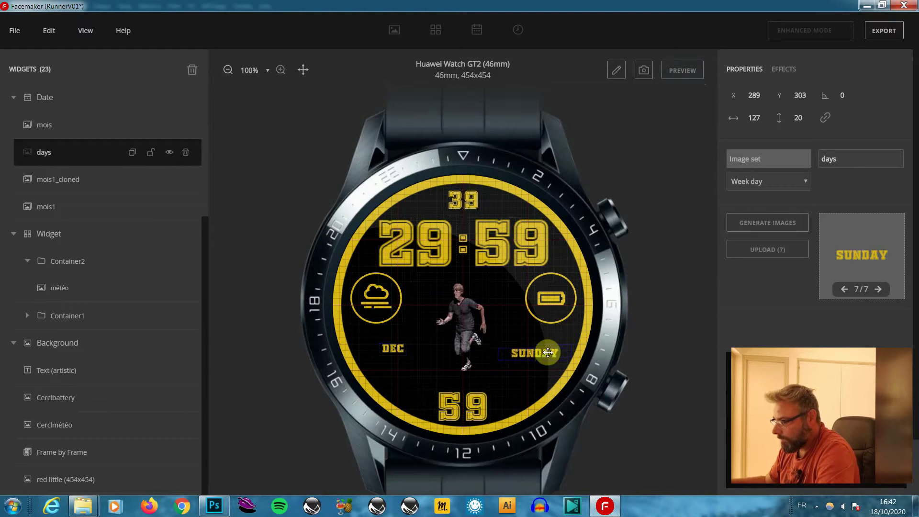
pyautogui.moveTo(548, 352); pyautogui.dragTo(548, 358)
pyautogui.moveTo(399, 353); pyautogui.dragTo(398, 348)
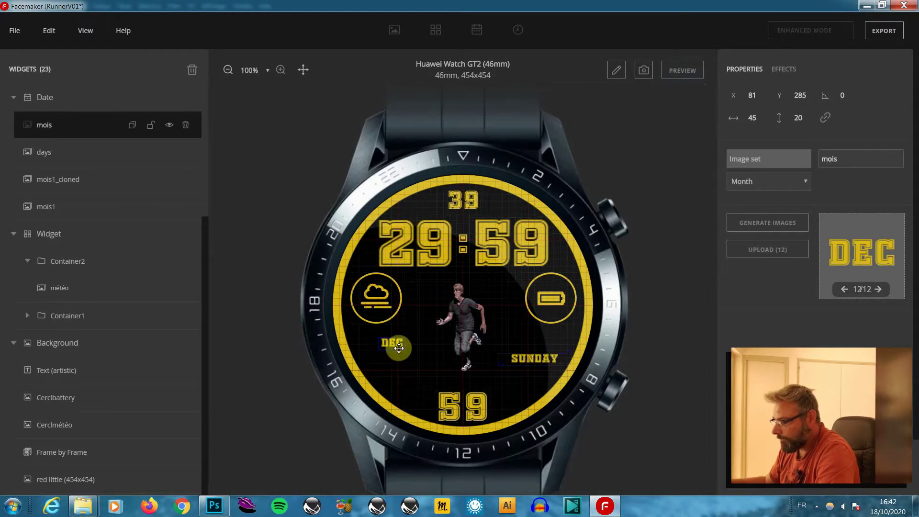
pyautogui.press('Down')
pyautogui.press('Down')
pyautogui.press('Down')
pyautogui.press('Down')
pyautogui.press('Down')
pyautogui.press('Down')
pyautogui.press('Down')
pyautogui.press('Down')
pyautogui.press('Down')
pyautogui.press('Down')
pyautogui.press('Down')
pyautogui.press('Down')
pyautogui.press('Down')
pyautogui.press('Down')
pyautogui.press('Down')
pyautogui.press('Down')
pyautogui.press('Down')
pyautogui.press('Down')
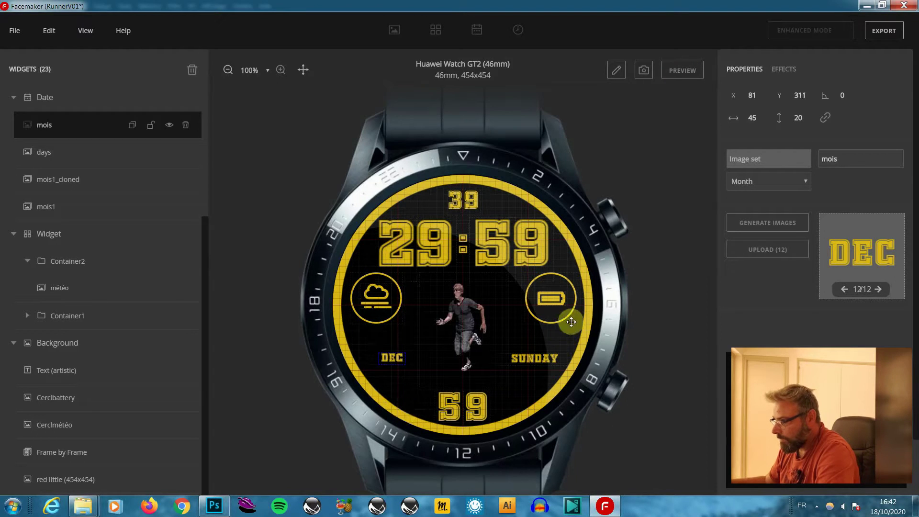
# Step: Lower the Cerclbattery circle around the battery icon to Y 182
pyautogui.click(555, 314)
pyautogui.press('Down')
pyautogui.press('Down')
pyautogui.press('Down')
pyautogui.press('Down')
pyautogui.press('Down')
pyautogui.press('Down')
pyautogui.press('Down')
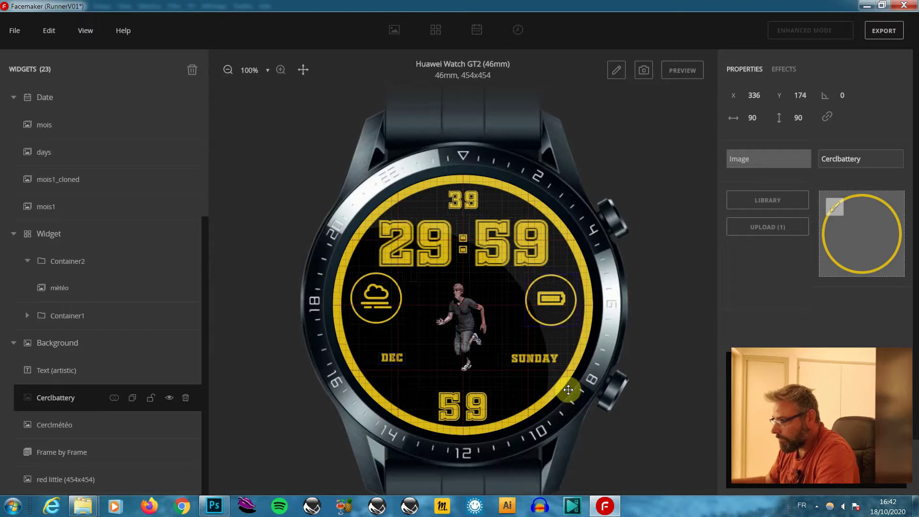
pyautogui.press('Down')
pyautogui.press('Down')
pyautogui.press('Down')
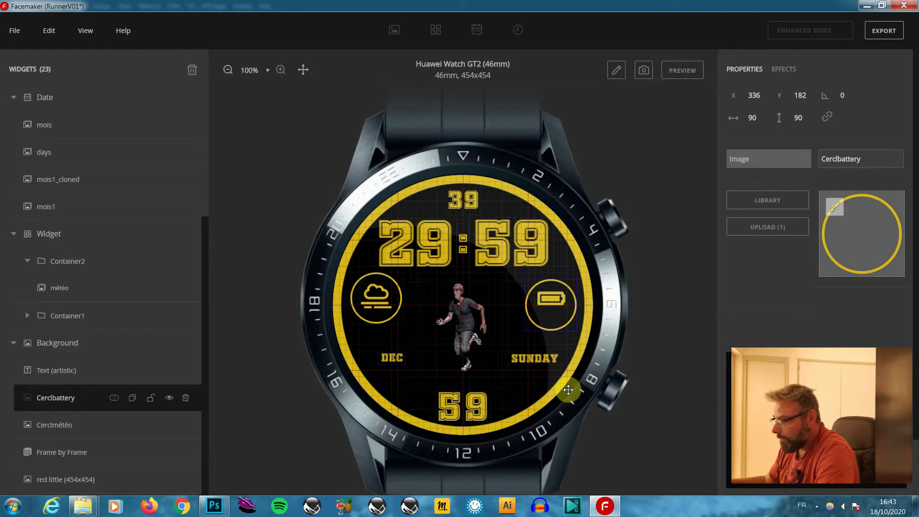
# Step: Lower the Cerclmétéo circle around the weather icon to Y 182, matching the battery circle
pyautogui.click(379, 324)
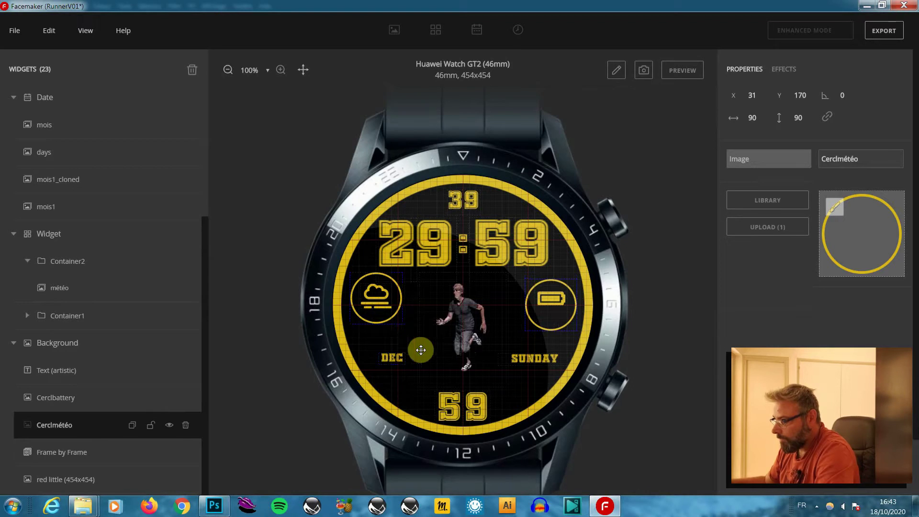
pyautogui.press('Down')
pyautogui.press('Down')
pyautogui.press('Down')
pyautogui.press('Down')
pyautogui.press('Down')
pyautogui.press('Down')
pyautogui.press('Down')
pyautogui.press('Down')
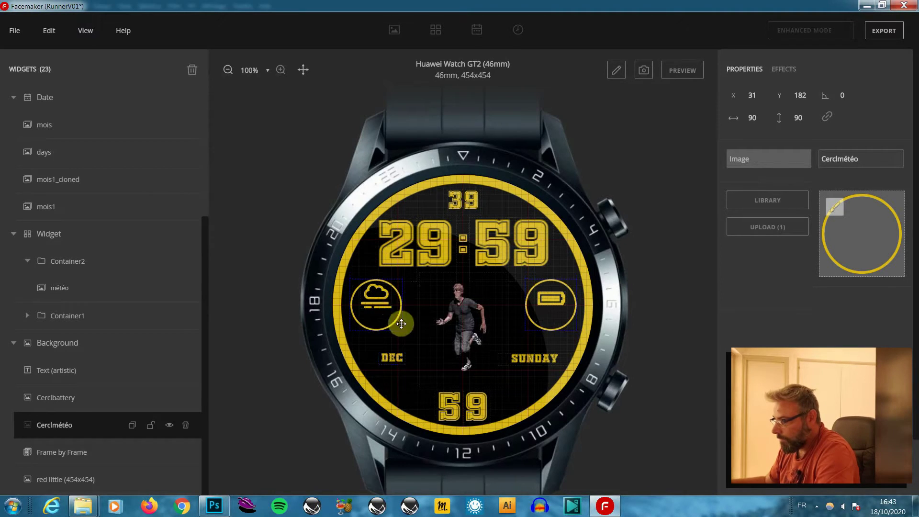
# Step: Lower the weather and battery icons to recentre them in their circles, placing the battery at Y 214
pyautogui.click(382, 294)
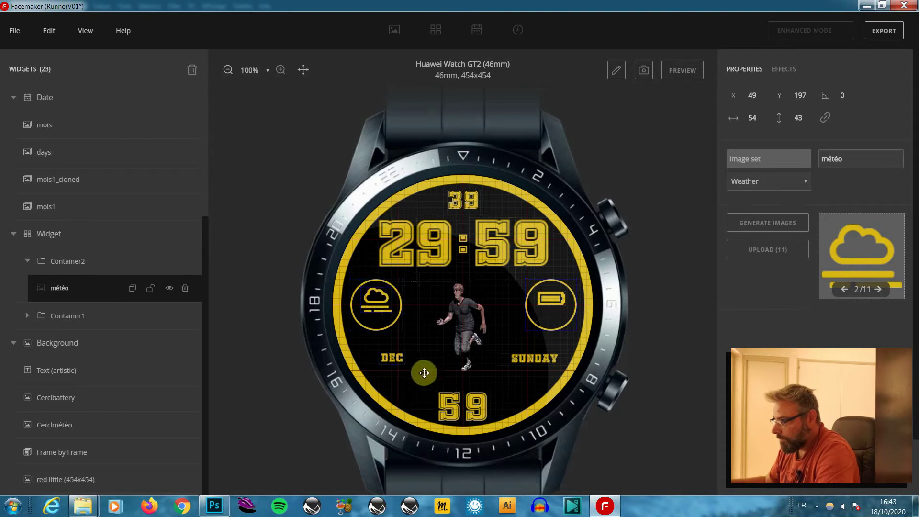
pyautogui.click(556, 302)
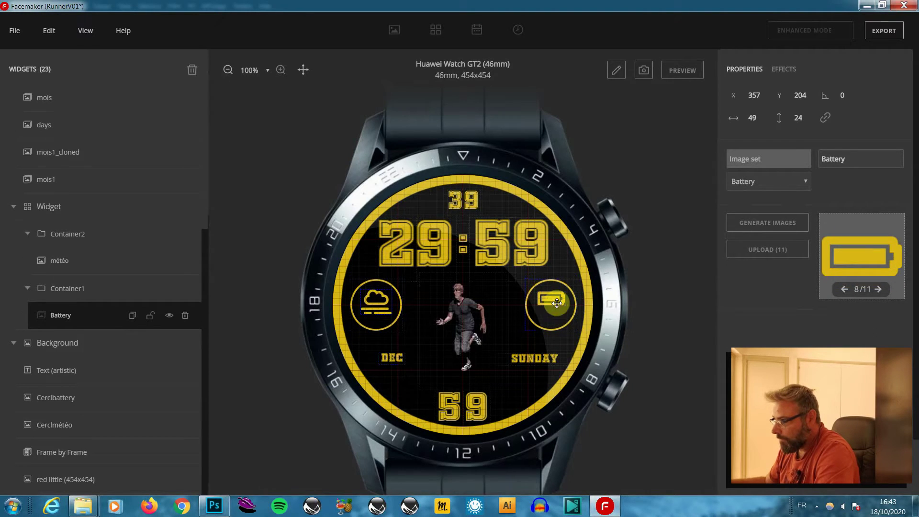
pyautogui.press('Down')
pyautogui.press('Down')
pyautogui.press('Down')
pyautogui.press('Down')
pyautogui.press('Down')
pyautogui.press('Down')
pyautogui.press('Down')
pyautogui.press('Down')
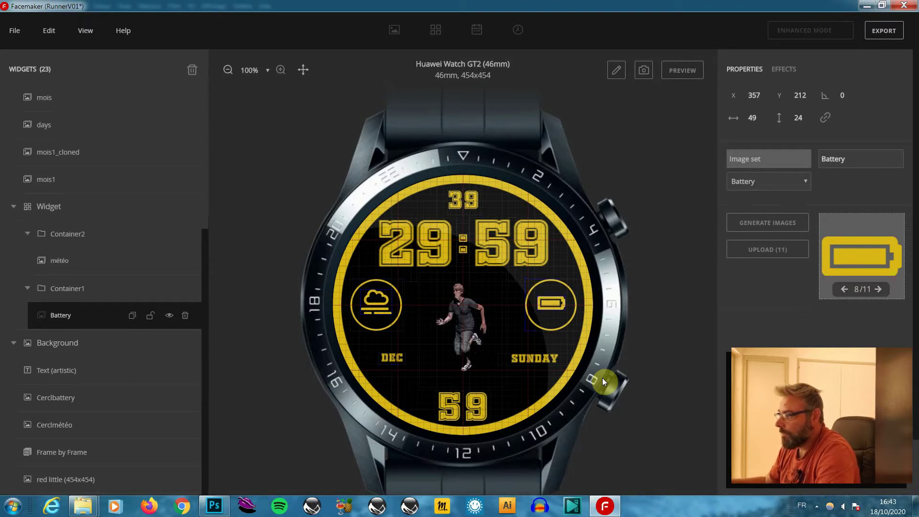
pyautogui.press('Down')
pyautogui.press('Down')
# Step: Preview the watch face and hide the guidelines, watch body, grid and reflection
pyautogui.click(685, 71)
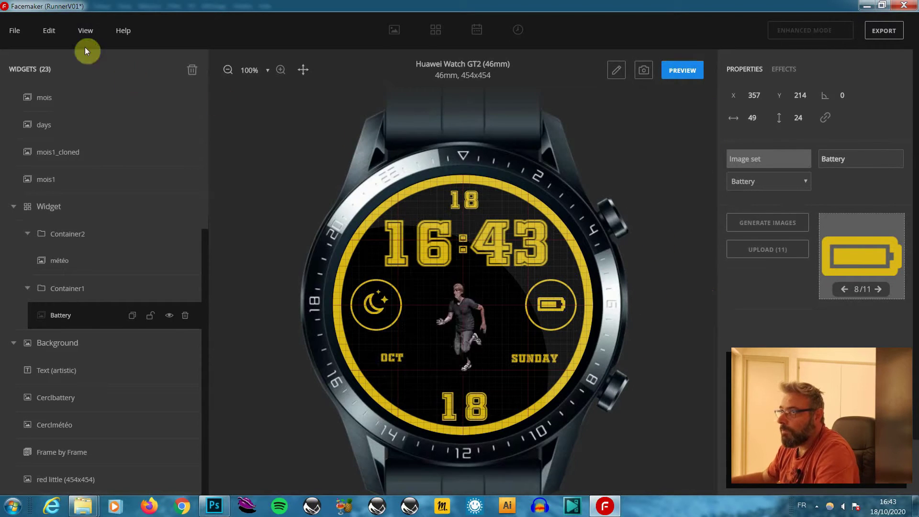
pyautogui.click(86, 32)
pyautogui.click(109, 112)
pyautogui.click(86, 31)
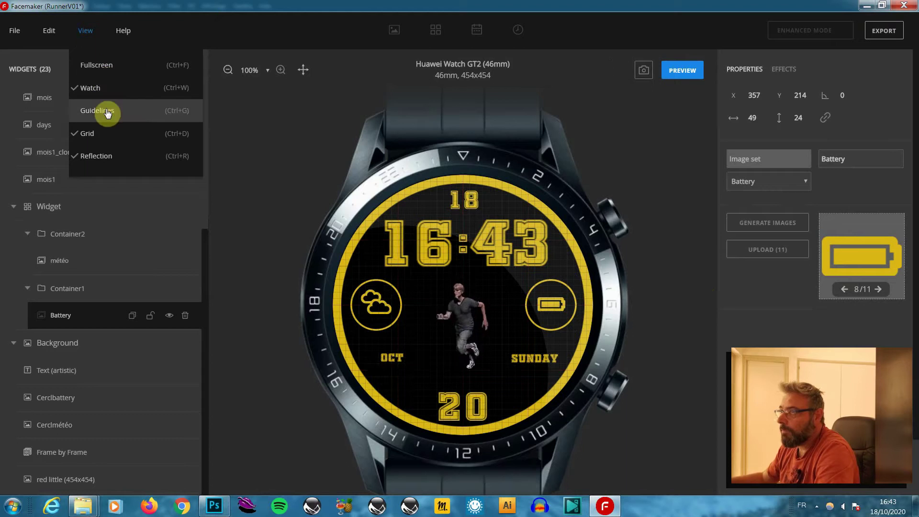
pyautogui.click(99, 88)
pyautogui.click(86, 30)
pyautogui.click(103, 134)
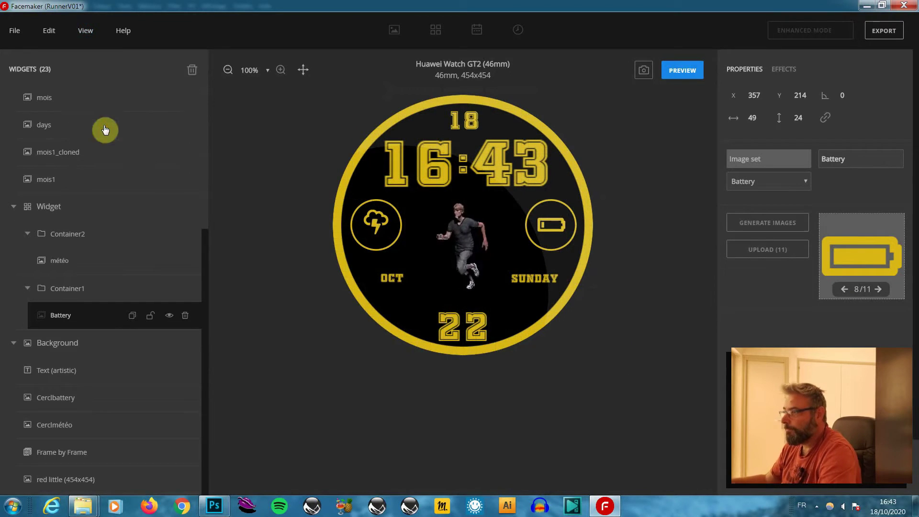
pyautogui.click(88, 30)
pyautogui.click(102, 156)
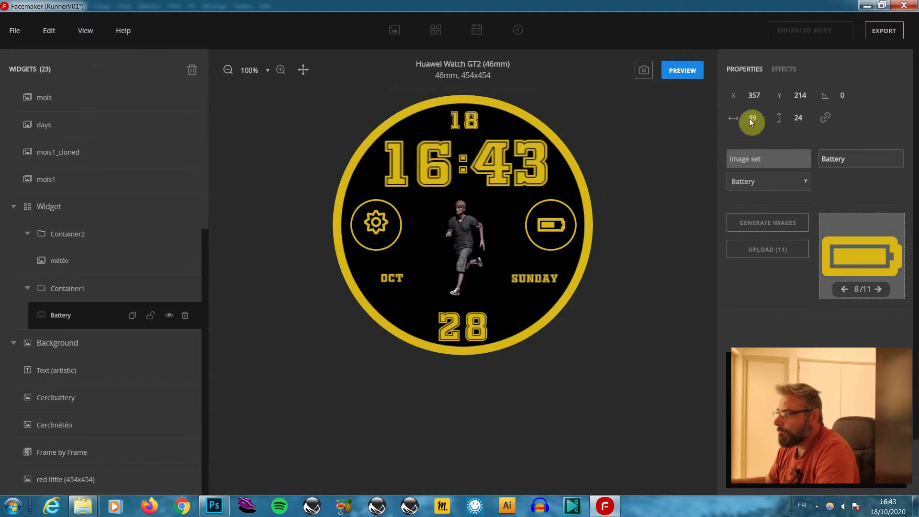
# Step: Export the watch face and submit the theme generation
pyautogui.click(884, 30)
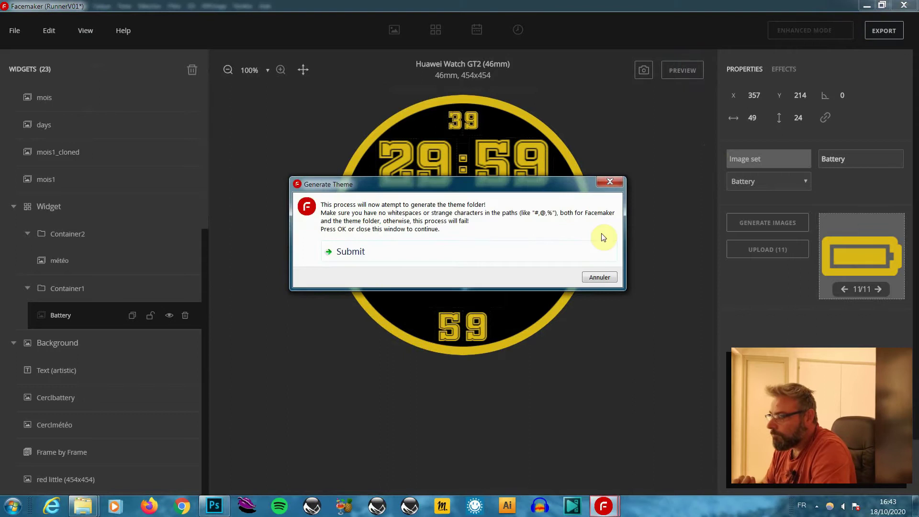
pyautogui.click(441, 251)
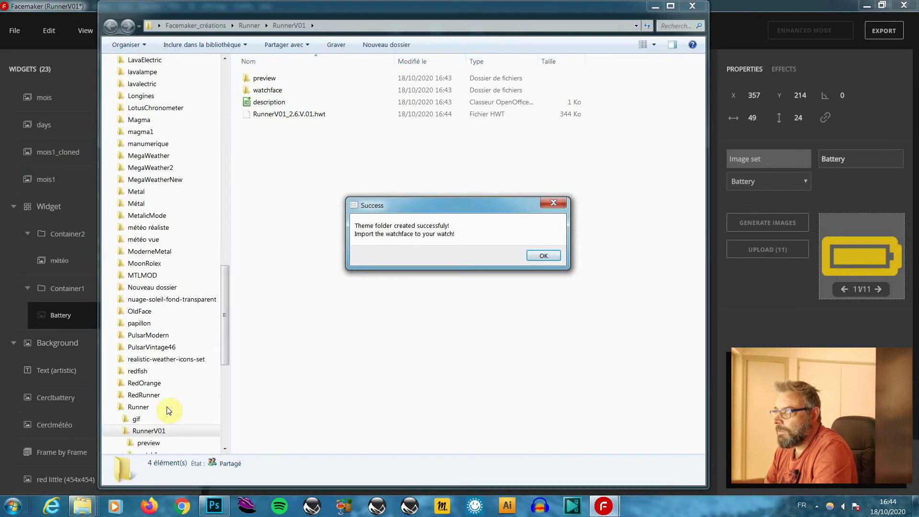
# Step: Examine the cover image in the exported RunnerV01 theme's preview folder, close it and dismiss the export message
pyautogui.click(355, 162)
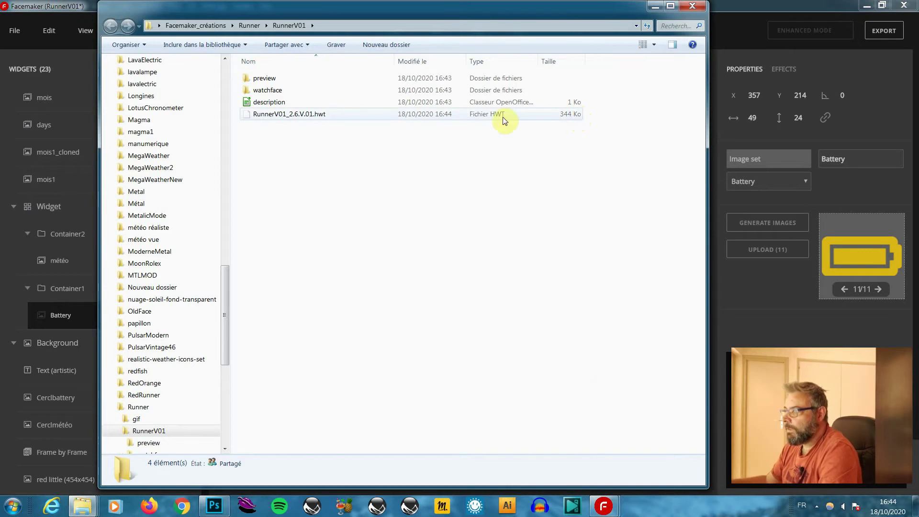
pyautogui.doubleClick(268, 75)
pyautogui.doubleClick(286, 94)
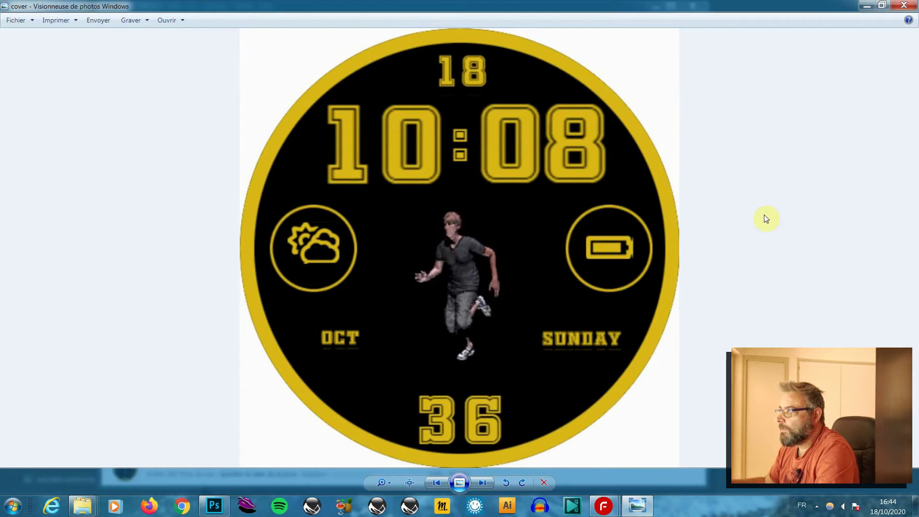
pyautogui.click(904, 5)
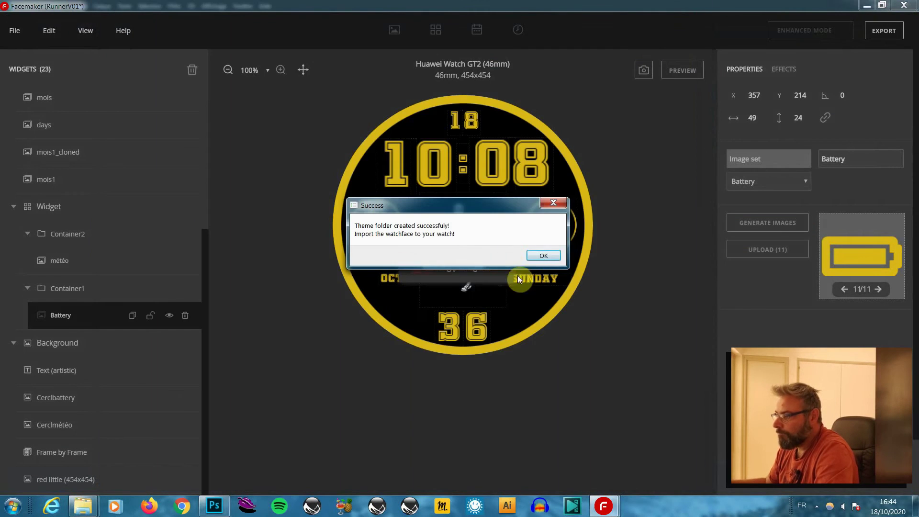
pyautogui.click(556, 257)
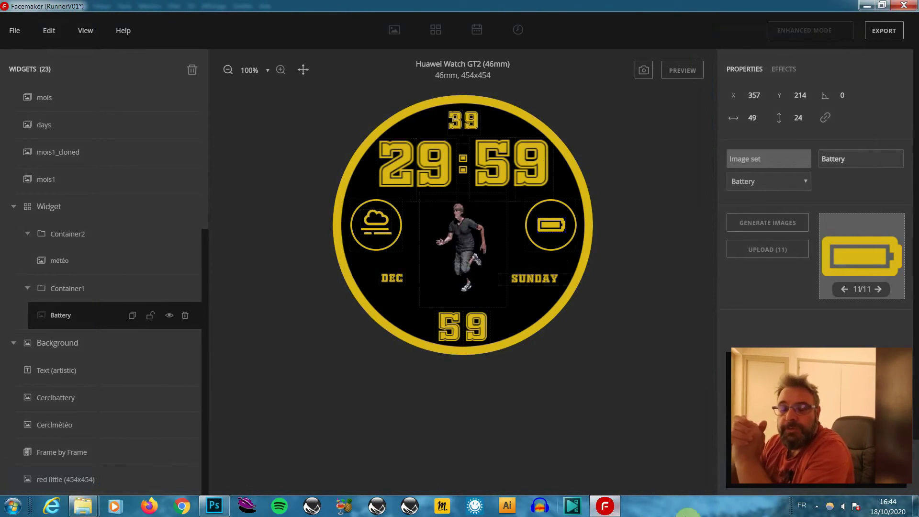